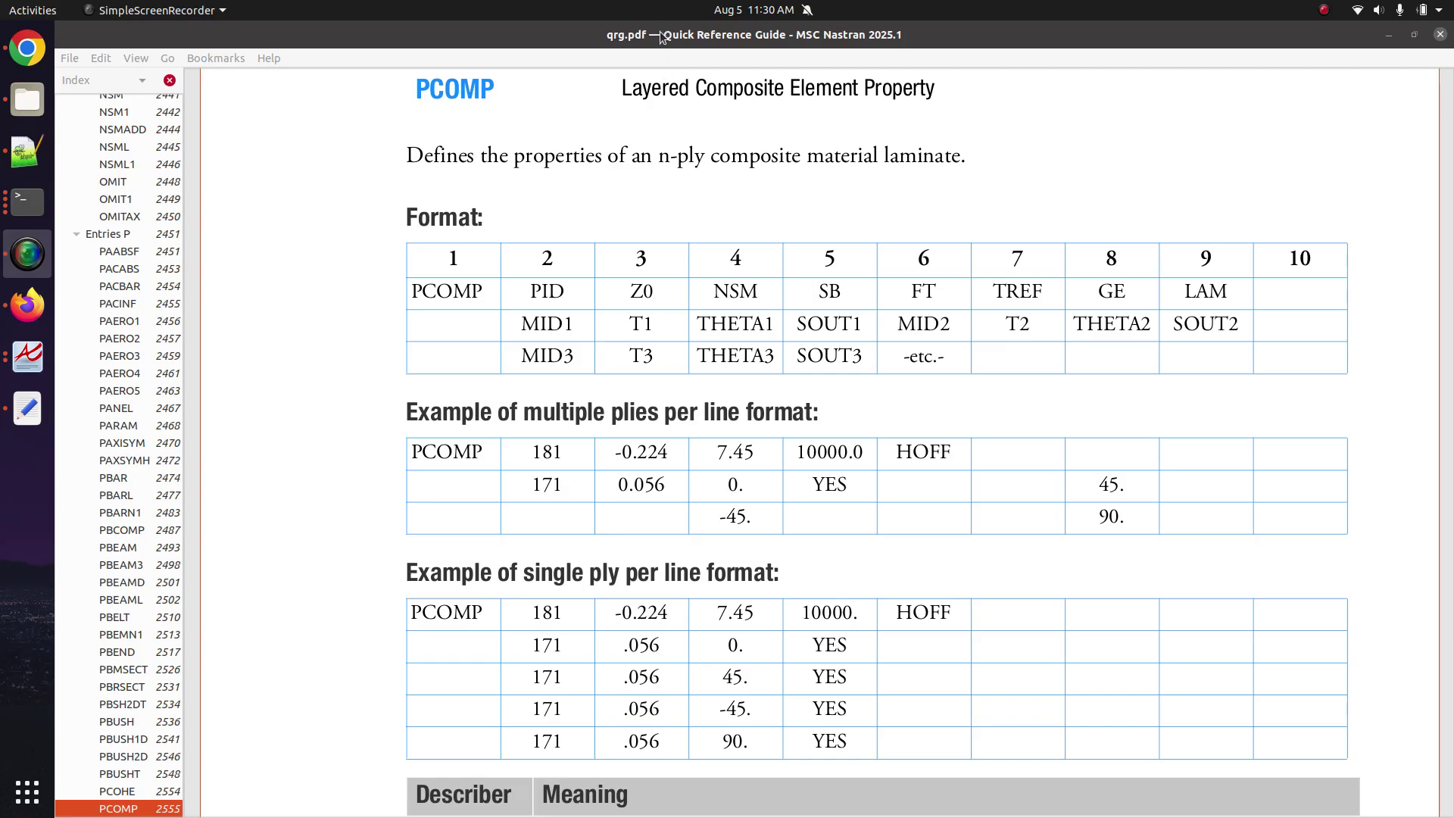
Switch from the PCOMP reference PDF to Firefox showing the SOL 200 viewer.
click(32, 288)
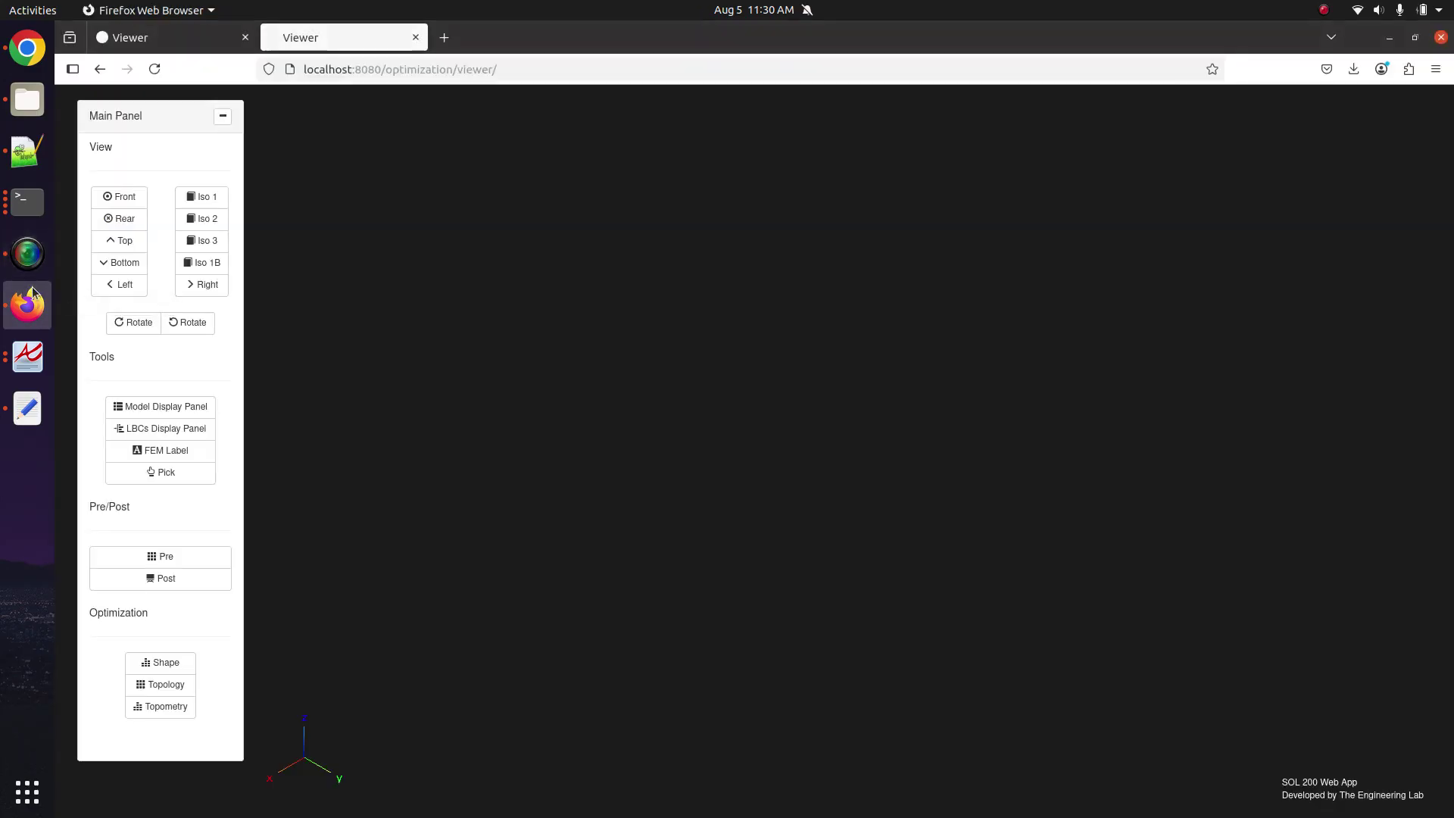
Close the extra Viewer tab by leaving the page, then go back one page.
click(250, 42)
click(884, 483)
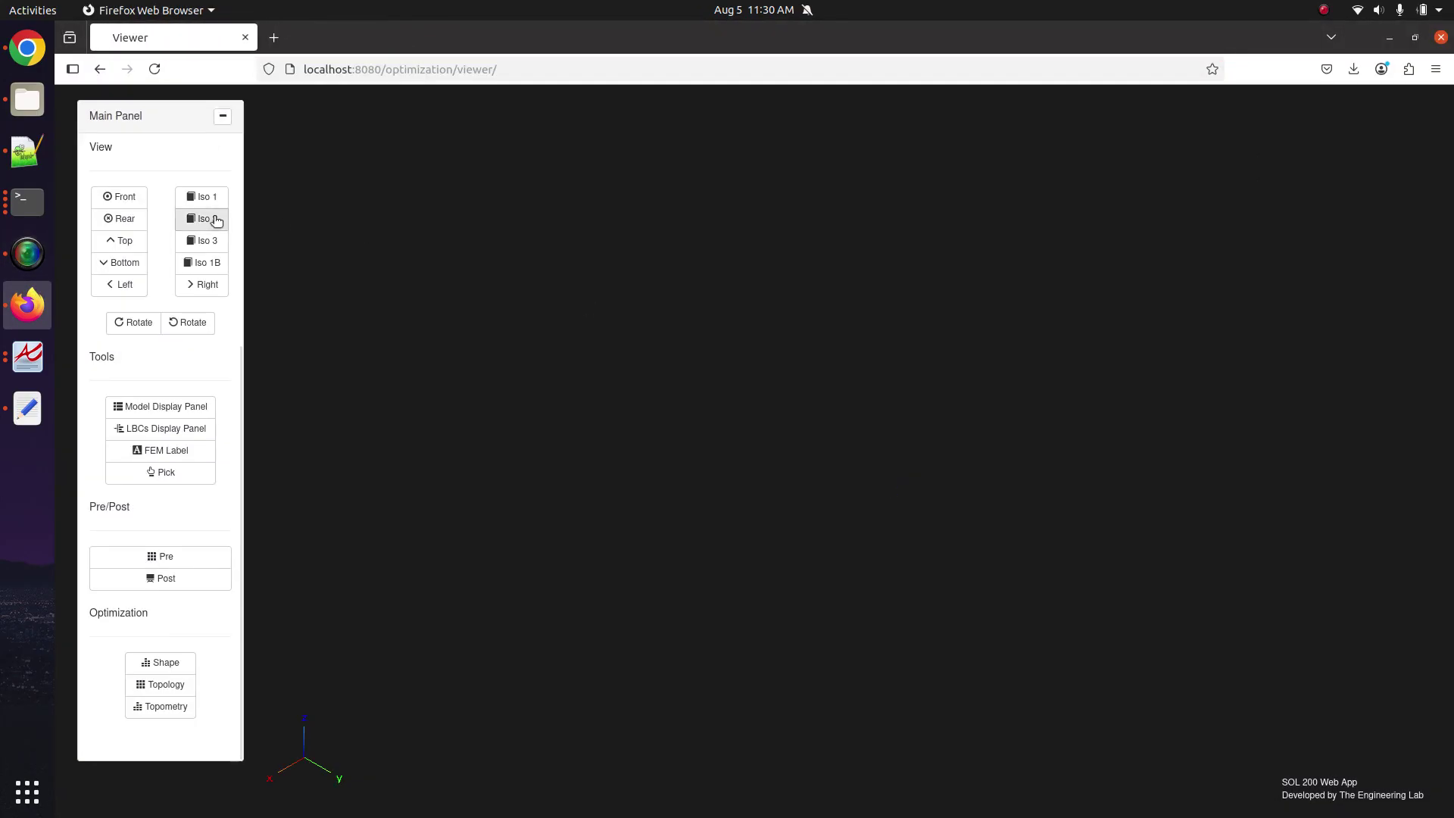
click(100, 70)
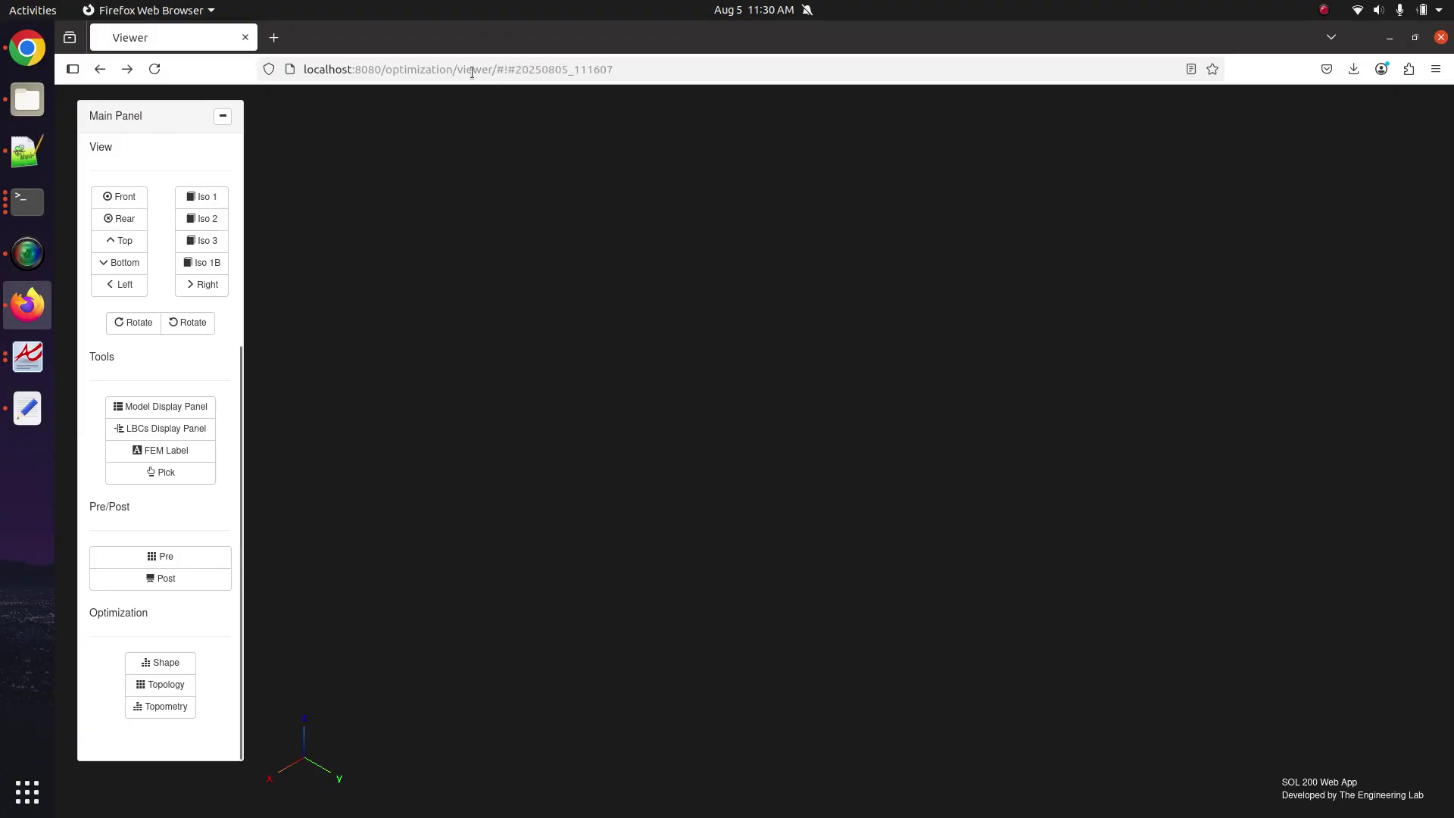
Load the localhost:8080/optimization/ home page and open a blank new tab.
drag(471, 72, 770, 111)
key(BackSpace)
key(BackSpace)
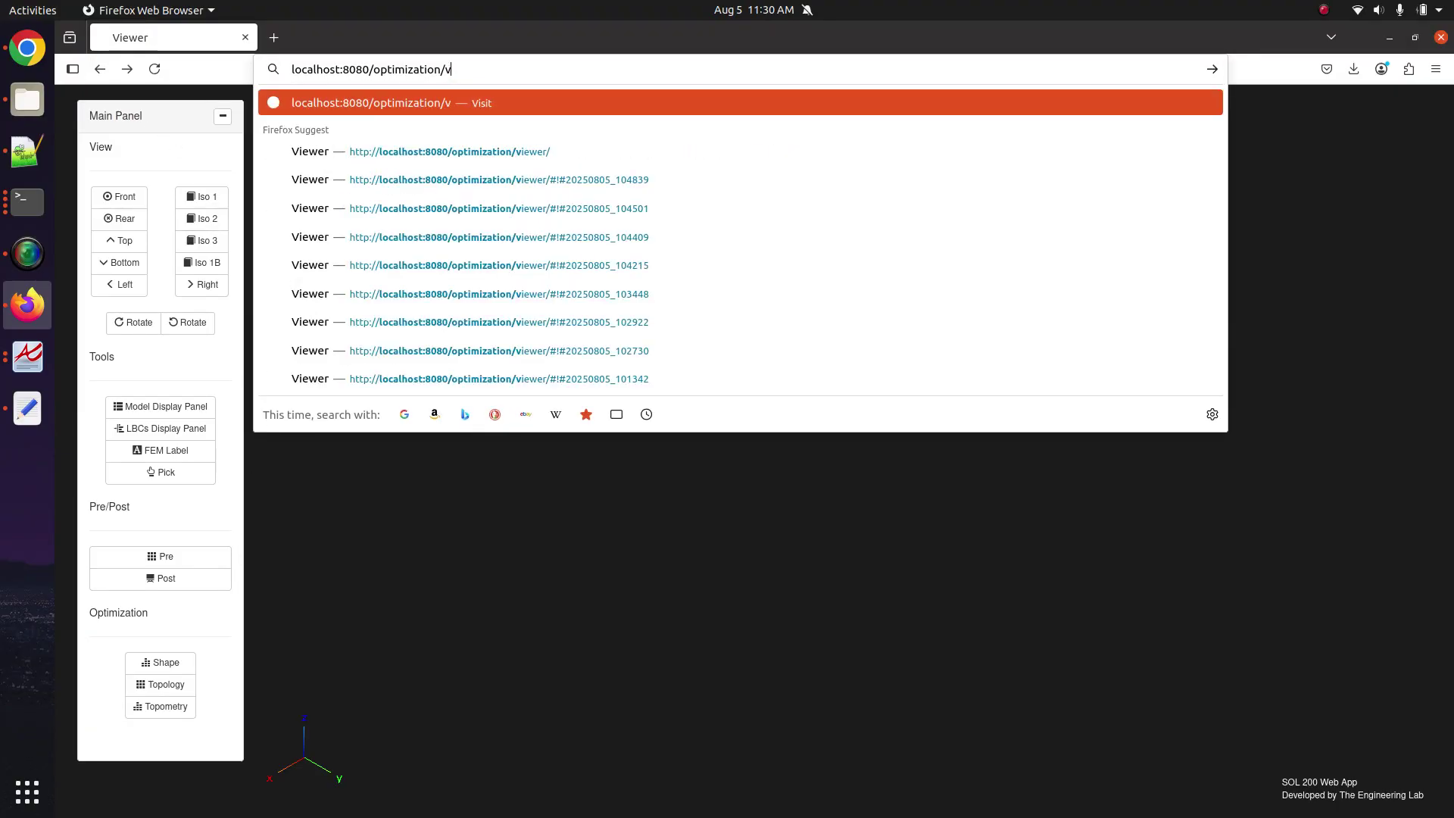
key(BackSpace)
key(Return)
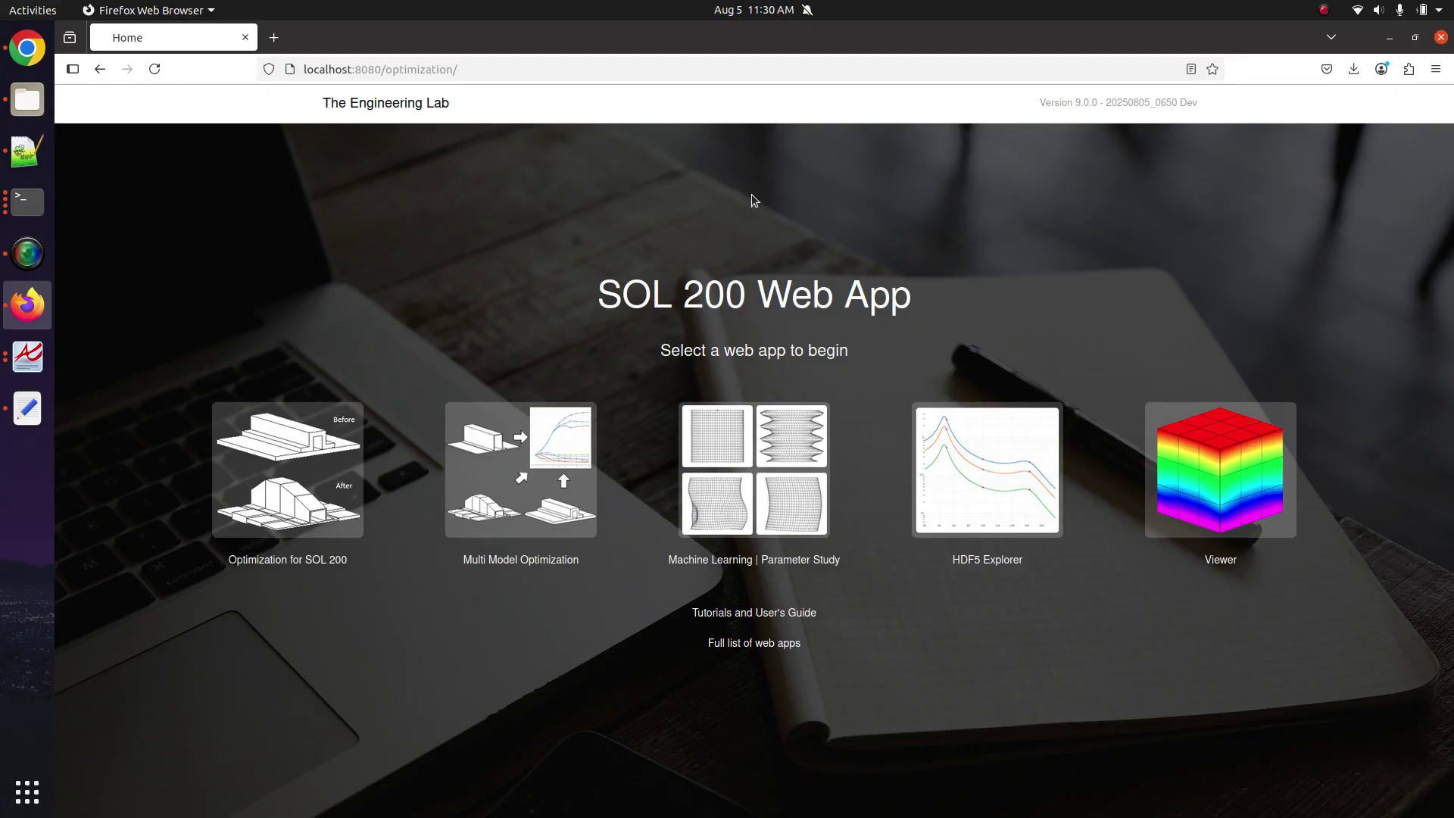
click(273, 37)
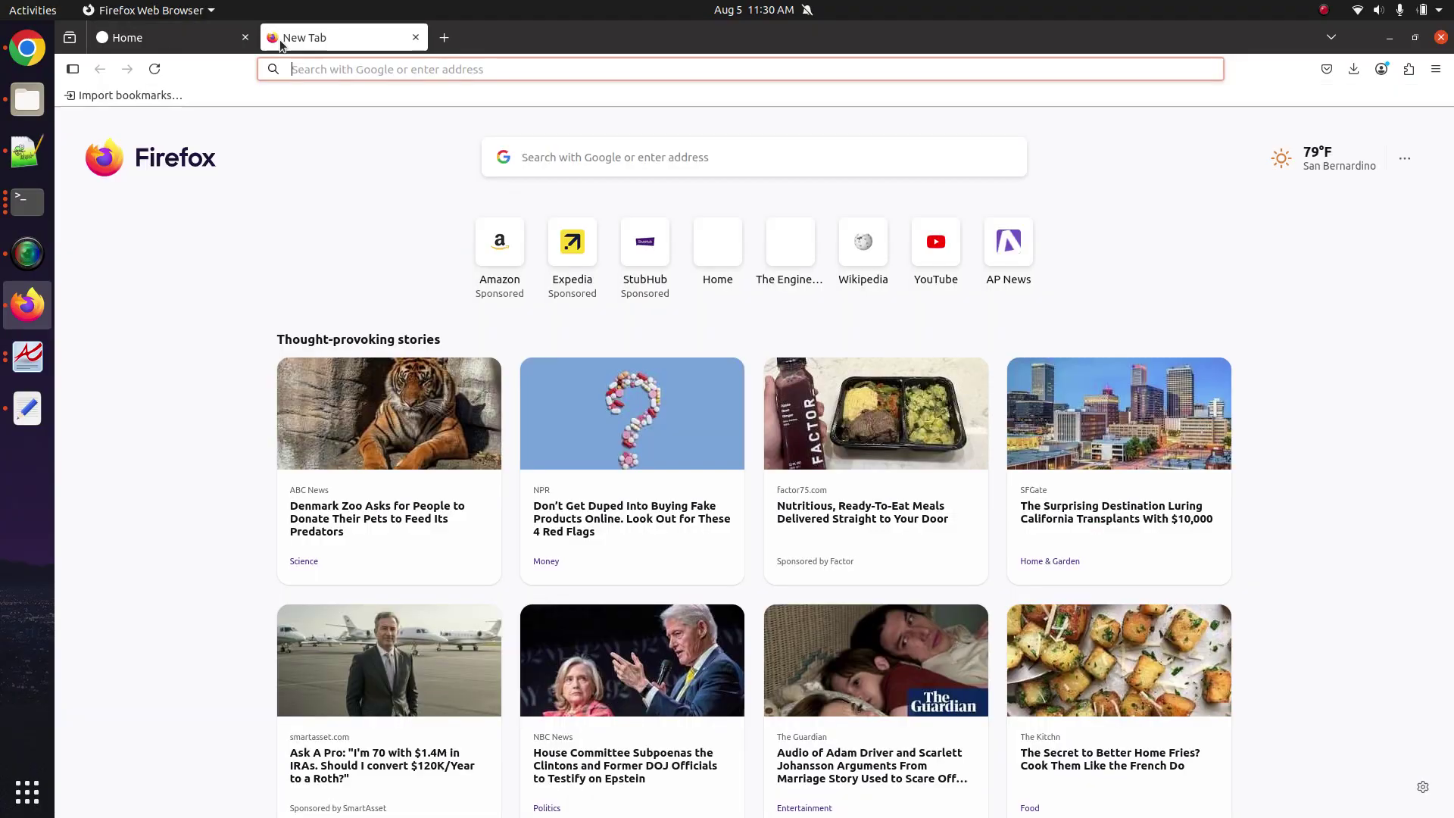
Load the-engineering-lab.com in the new tab, then return to the SOL 200 home tab.
text(the-engineering-lab.com/)
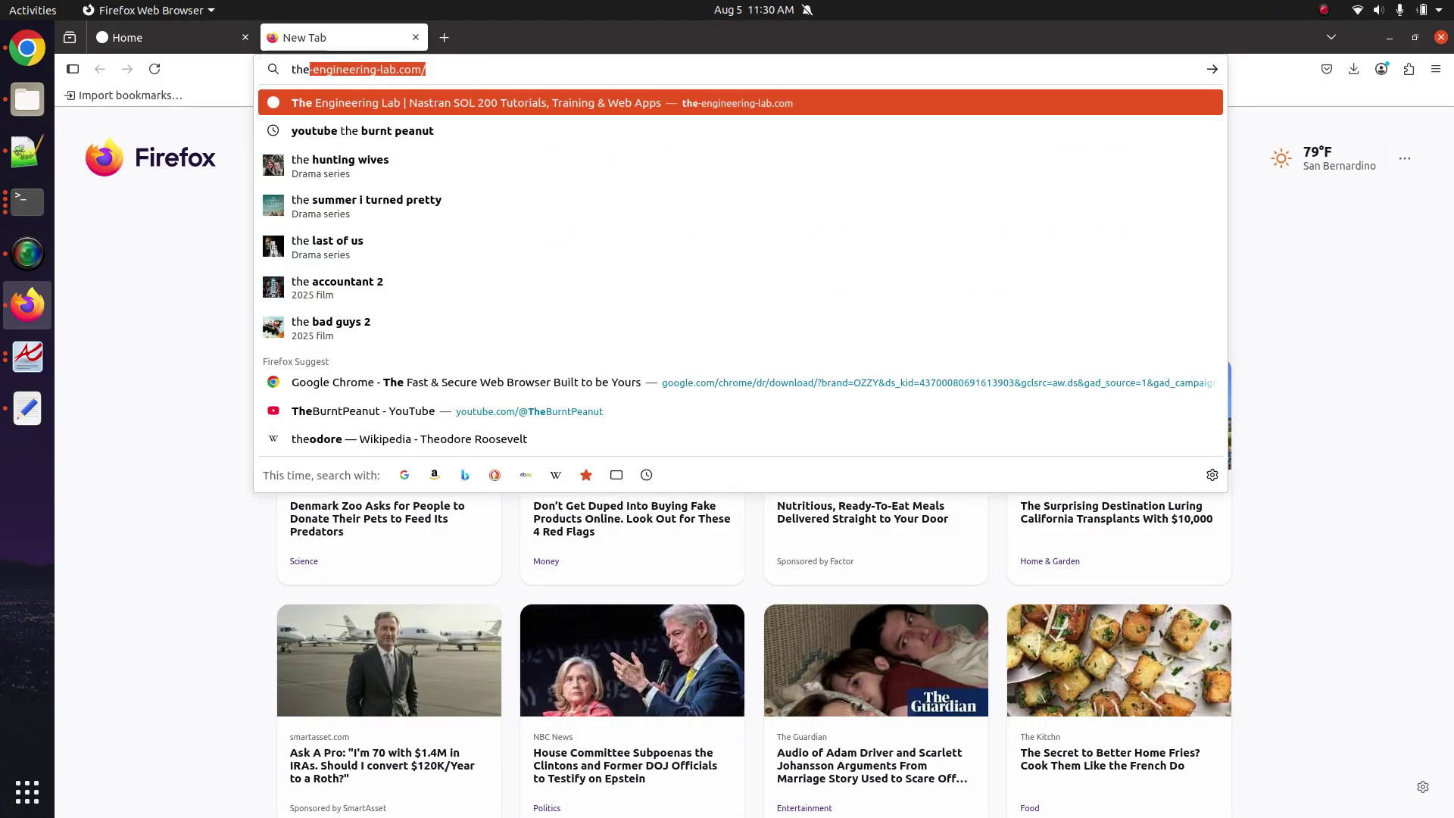
key(Return)
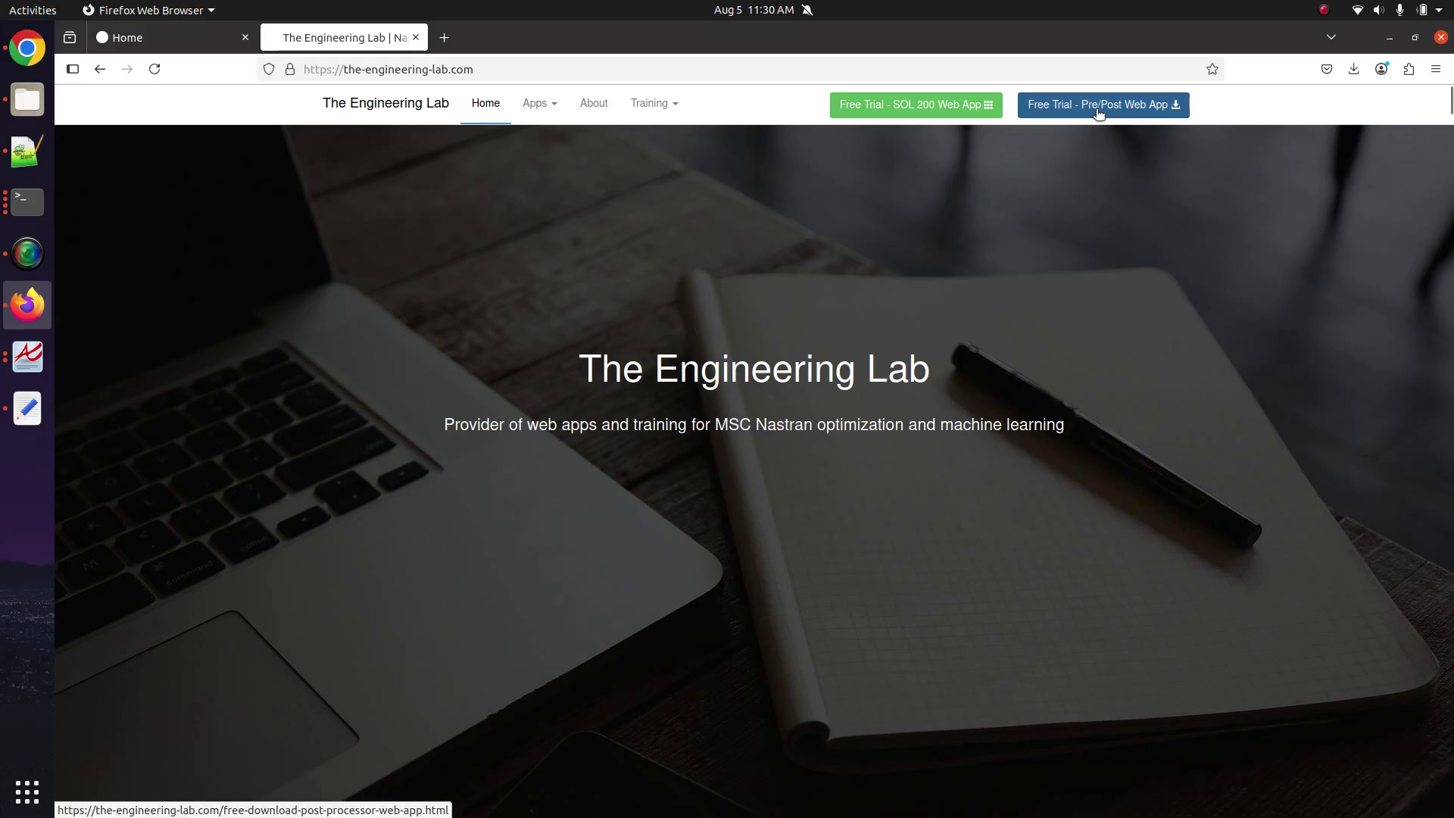
click(211, 35)
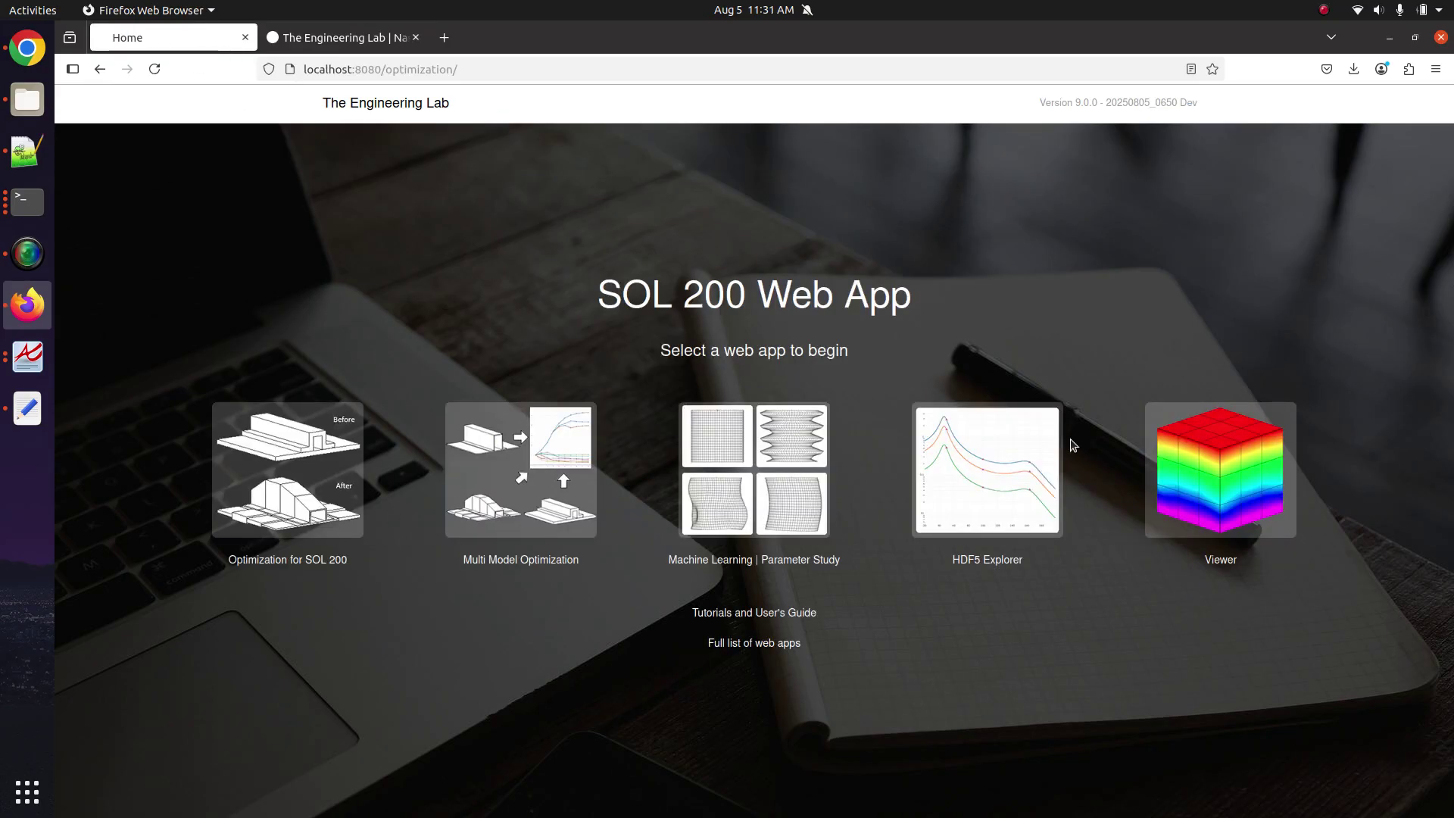
Open the Viewer app and upload d200c01.bdf through File Upload.
click(1219, 473)
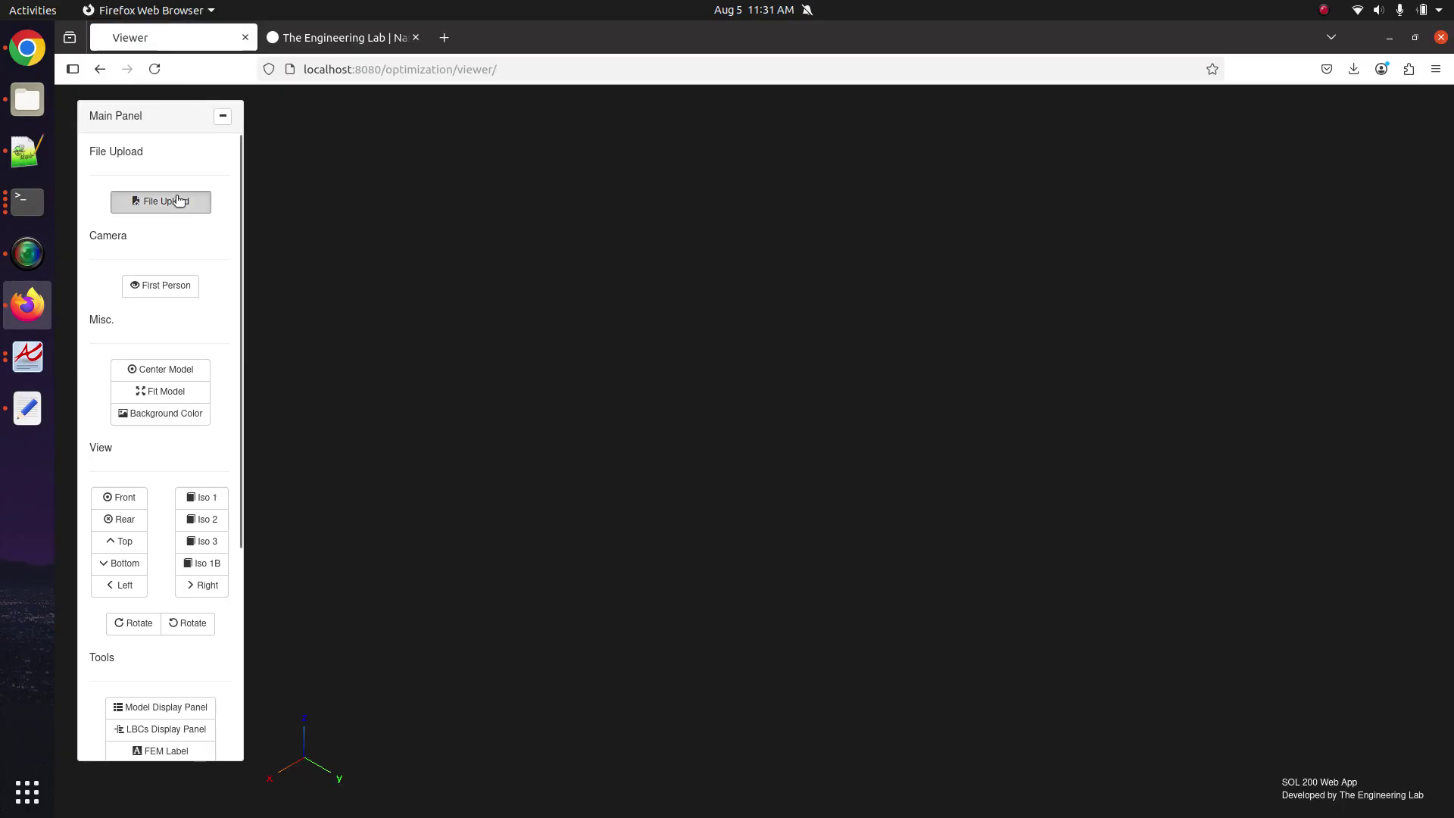
click(160, 200)
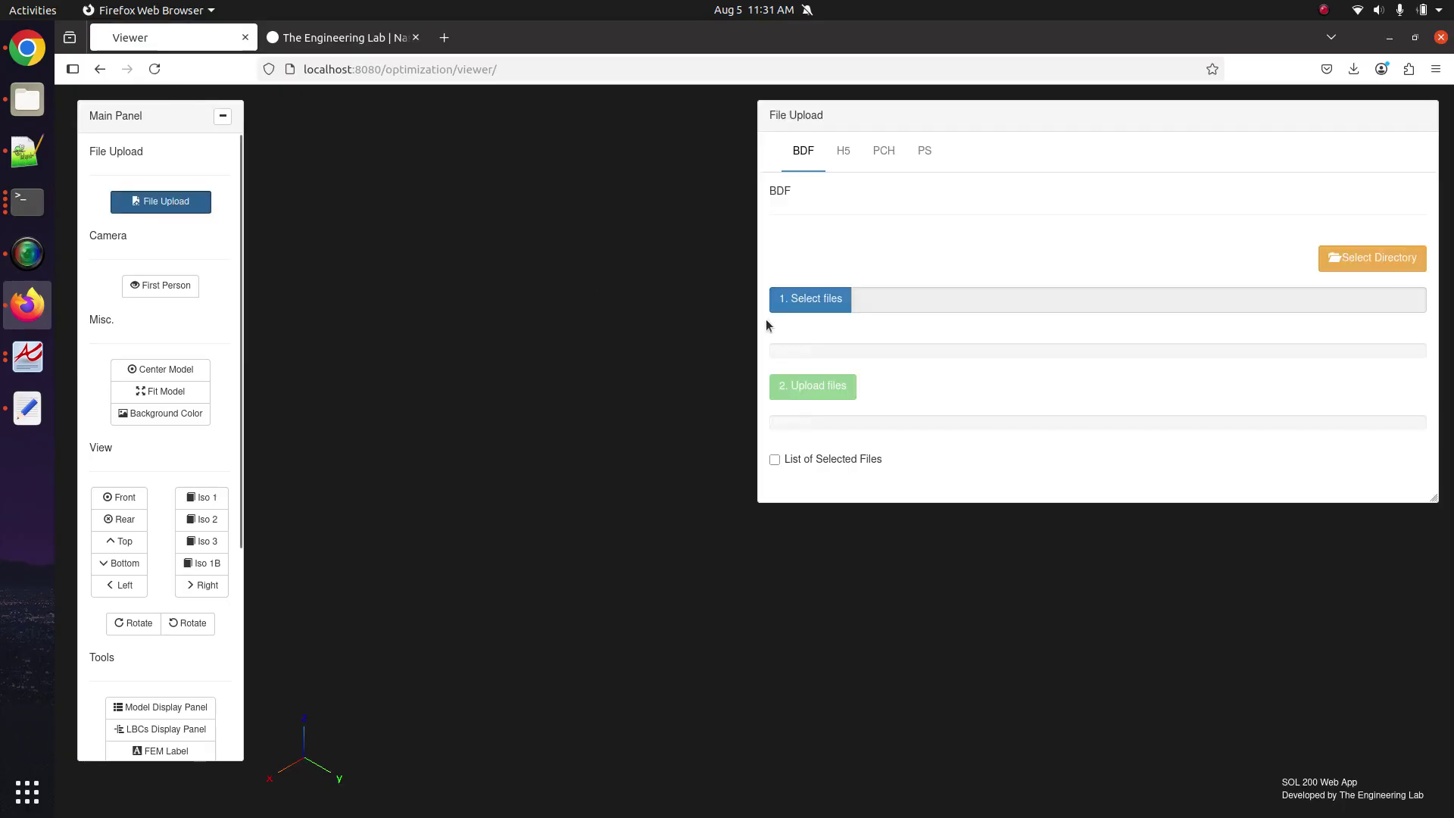
click(792, 299)
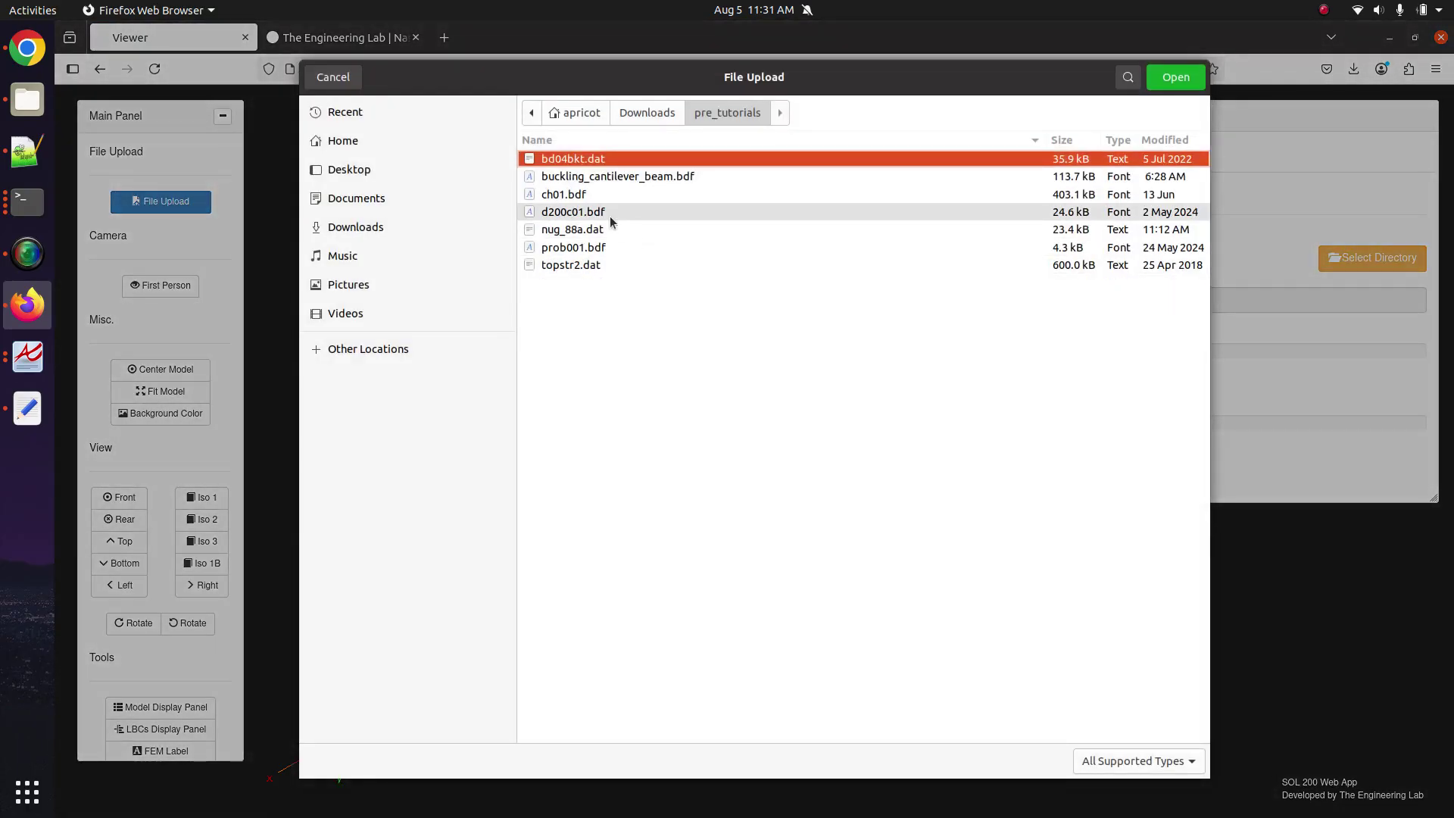
double_click(610, 216)
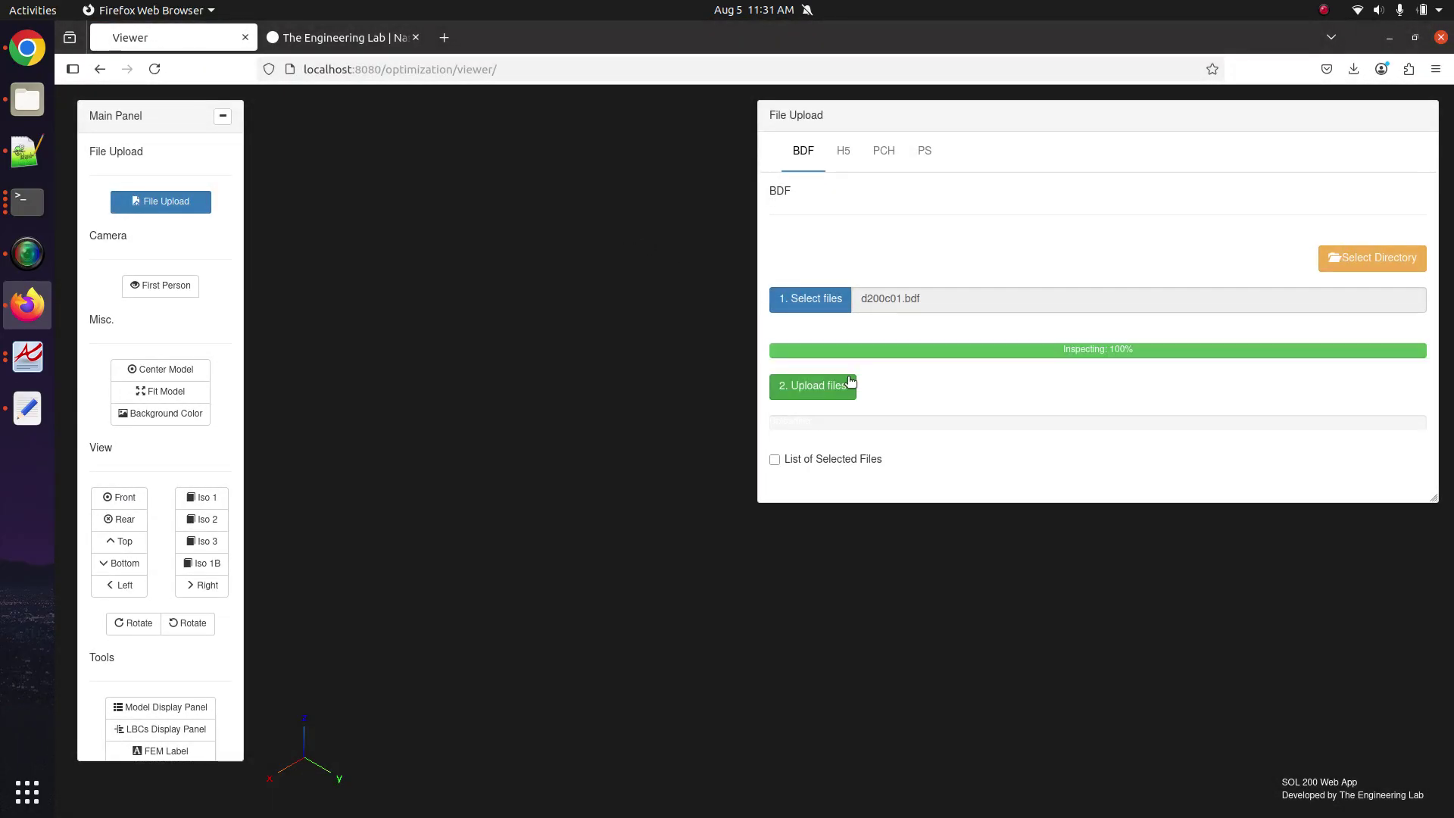
click(846, 382)
Bring forward the Notepad++ window showing d200c01.bdf.
click(27, 99)
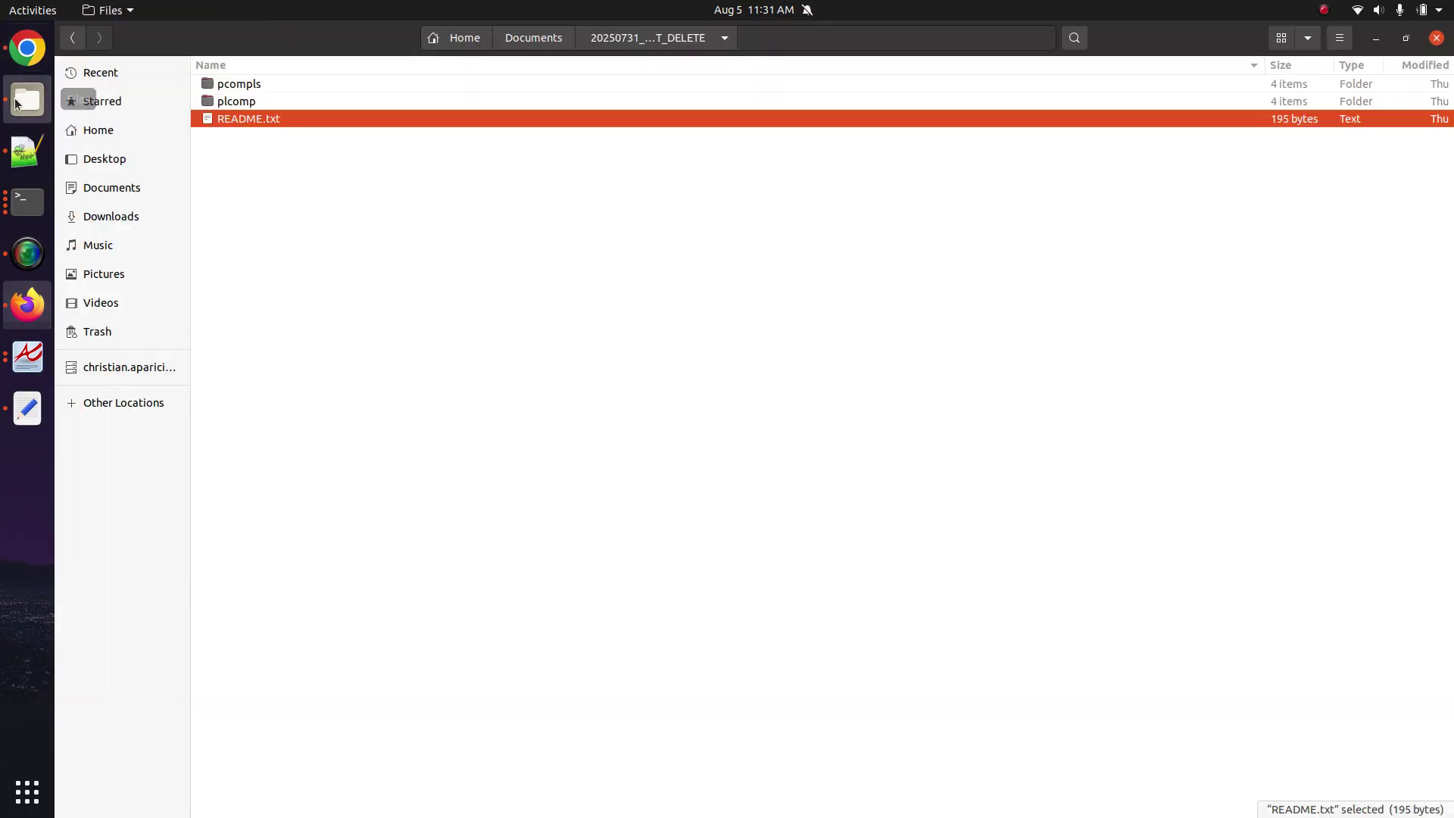
key(alt+Tab)
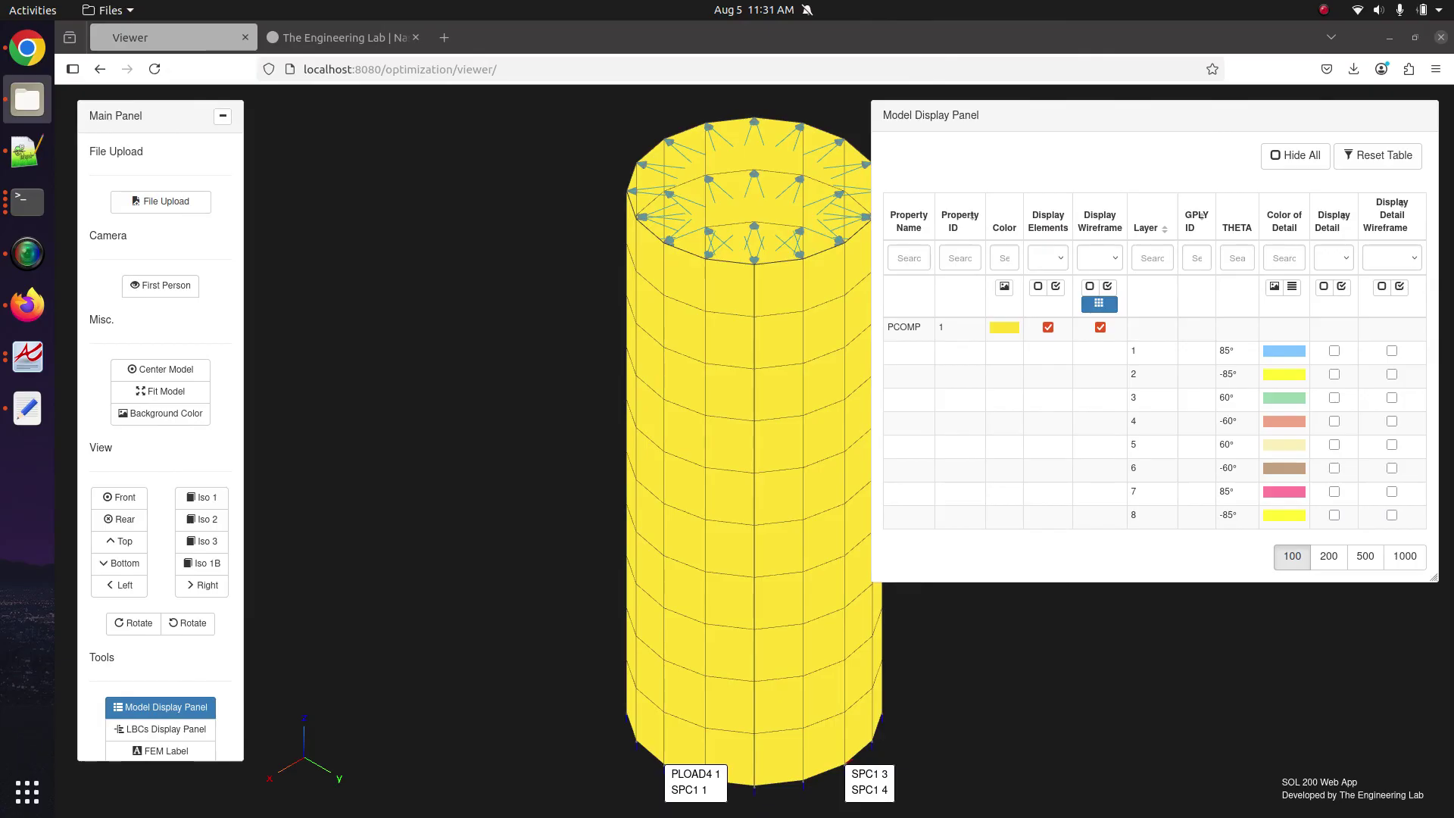
key(alt+Tab)
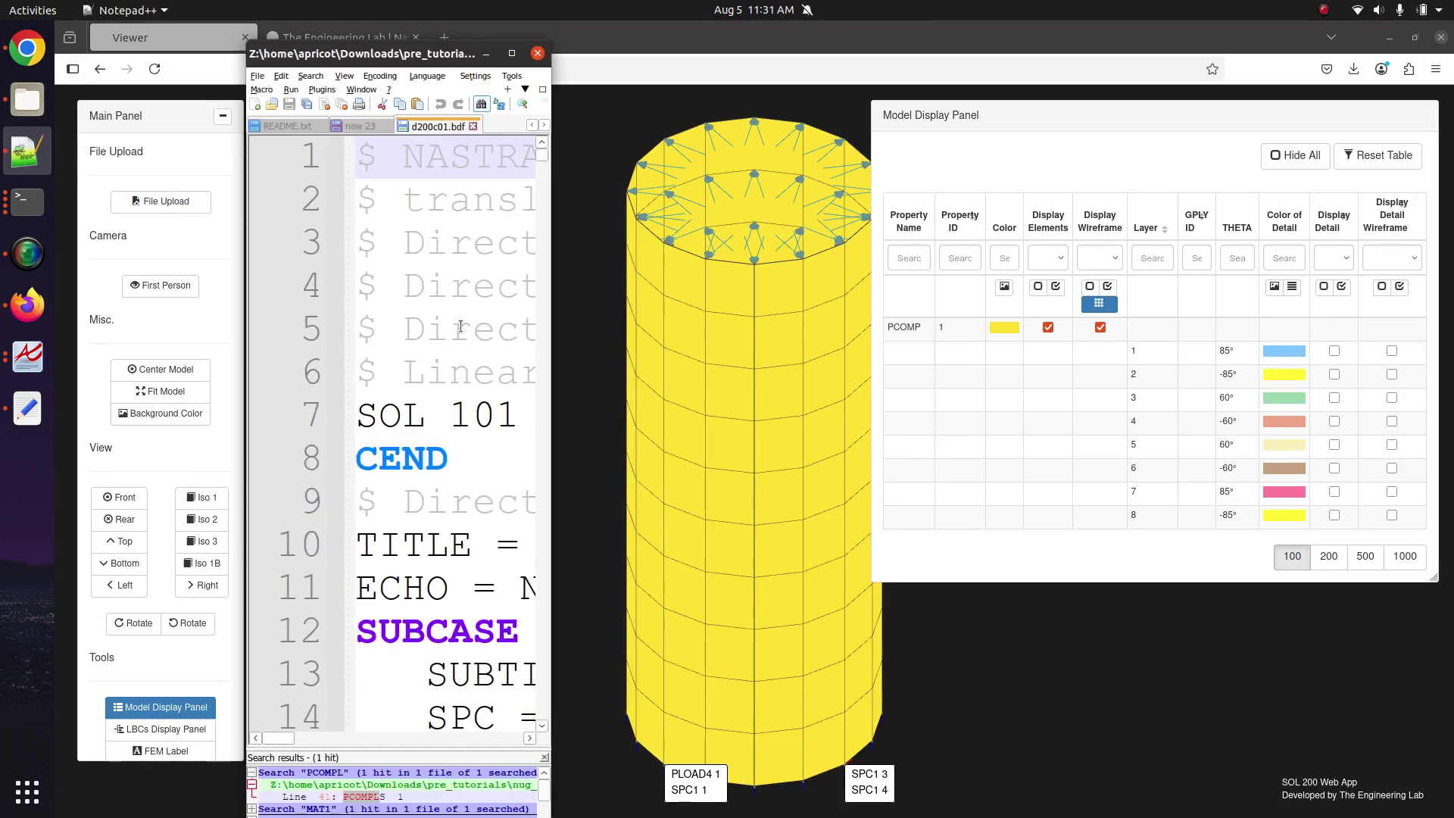
Maximize Notepad++ and search d200c01.bdf for the PCOMP entry.
click(510, 54)
double_click(437, 413)
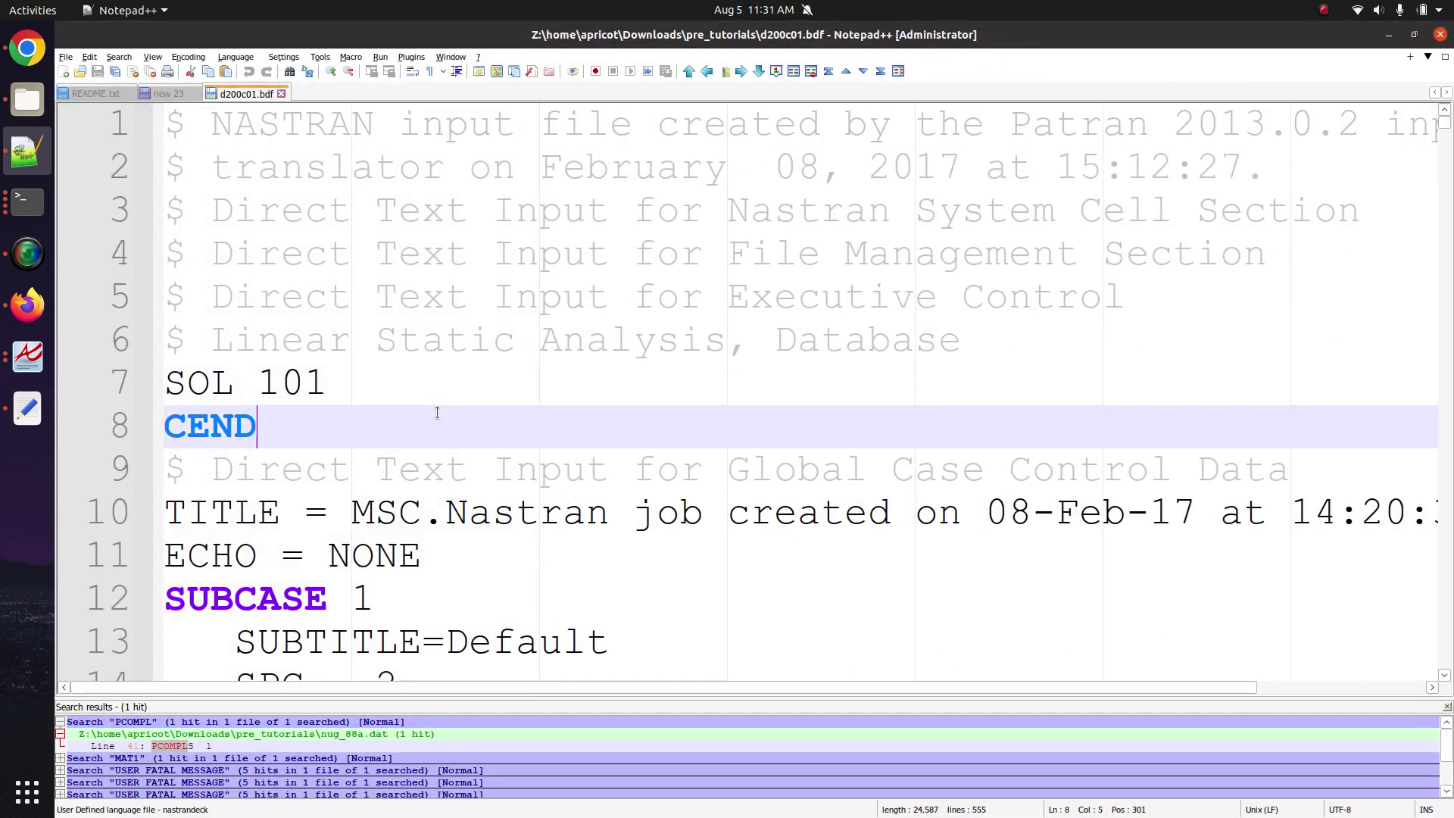
key(ctrl+f)
text(PCOMP)
key(Return)
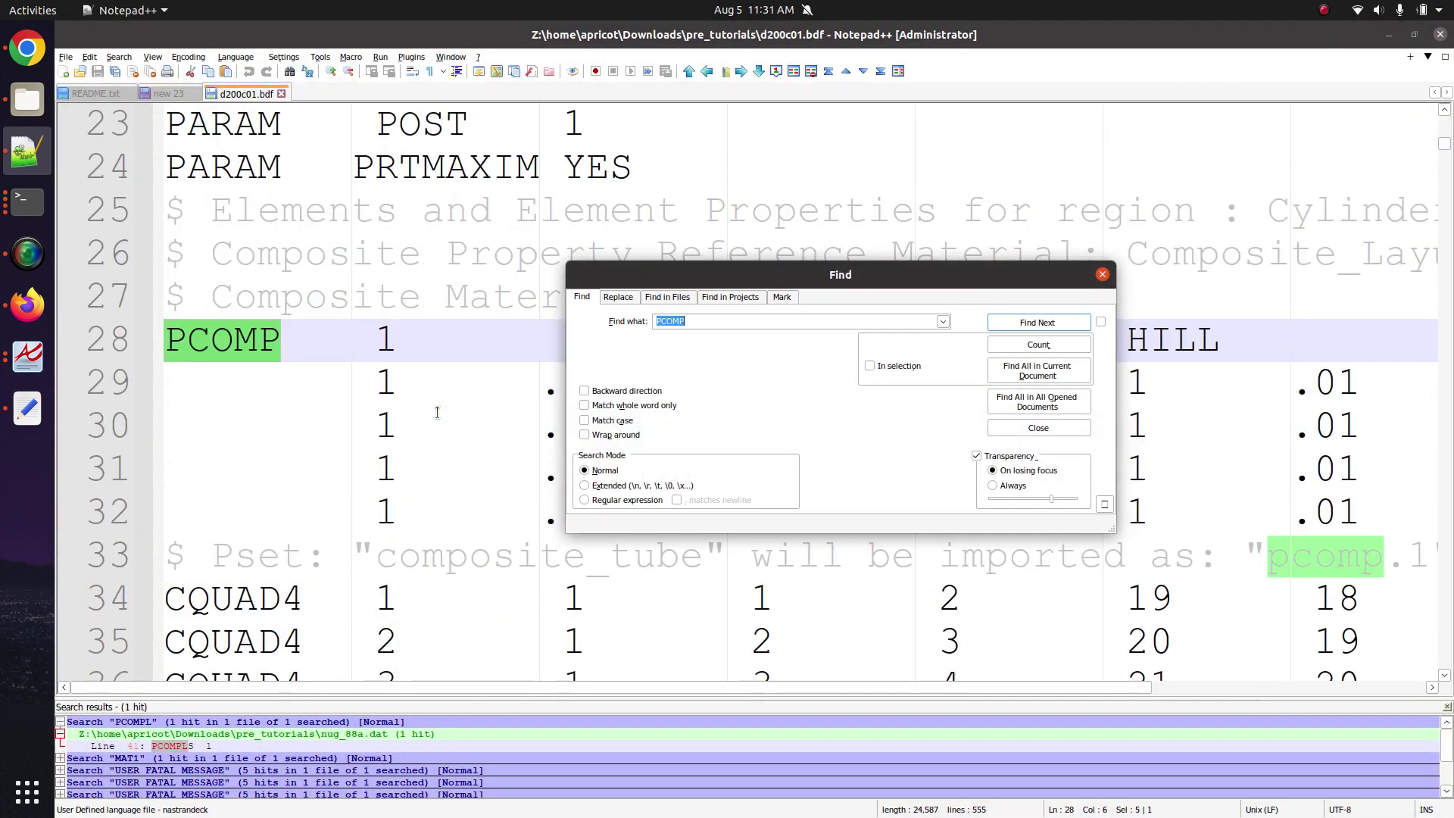
key(Escape)
Select the PCOMP ply lines, then return to the Firefox viewer.
scroll(639, 387, down, 3)
scroll(639, 387, up, 2)
scroll(639, 387, down, 2)
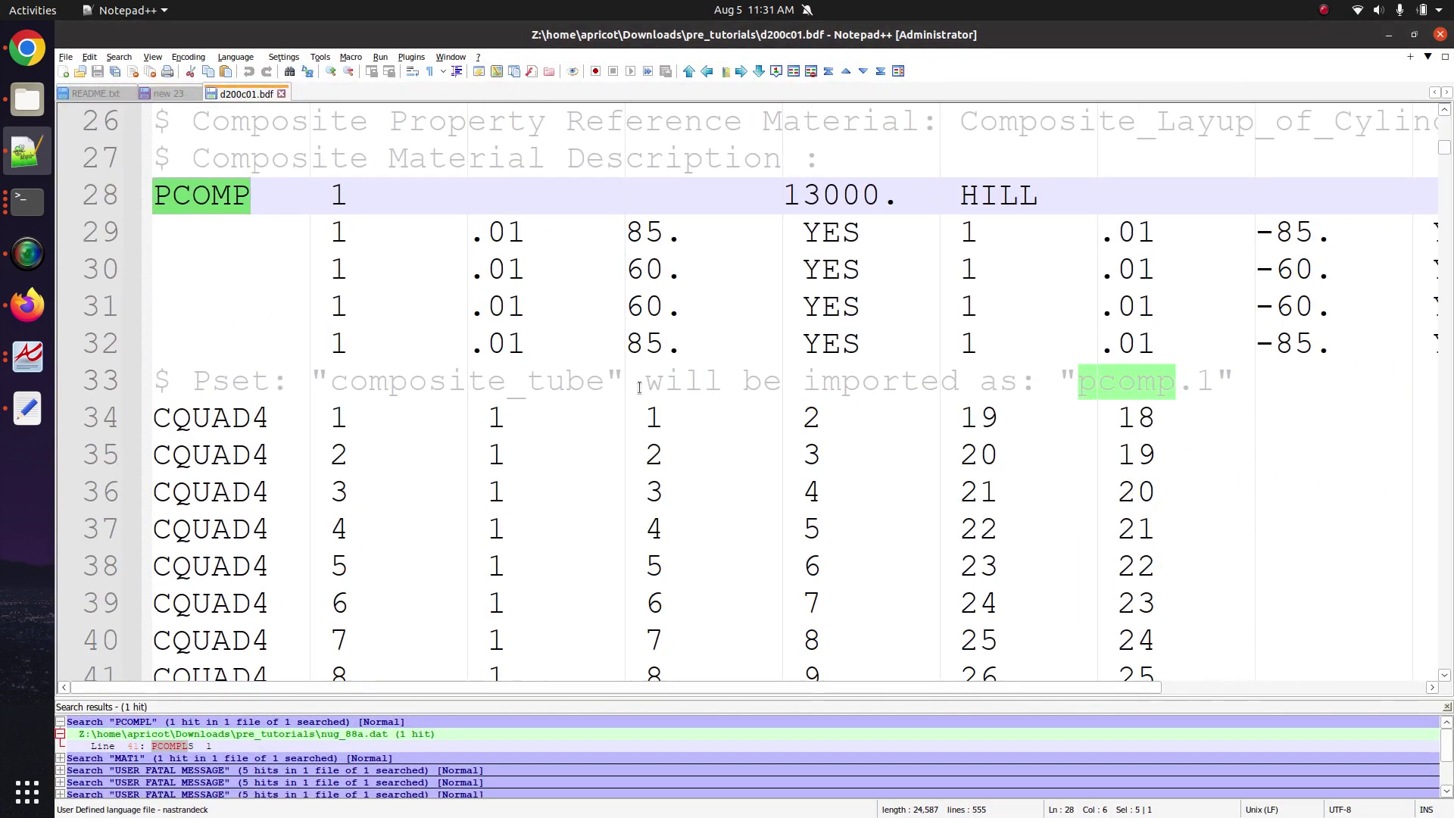
drag(1297, 309, 161, 201)
key(ctrl+a)
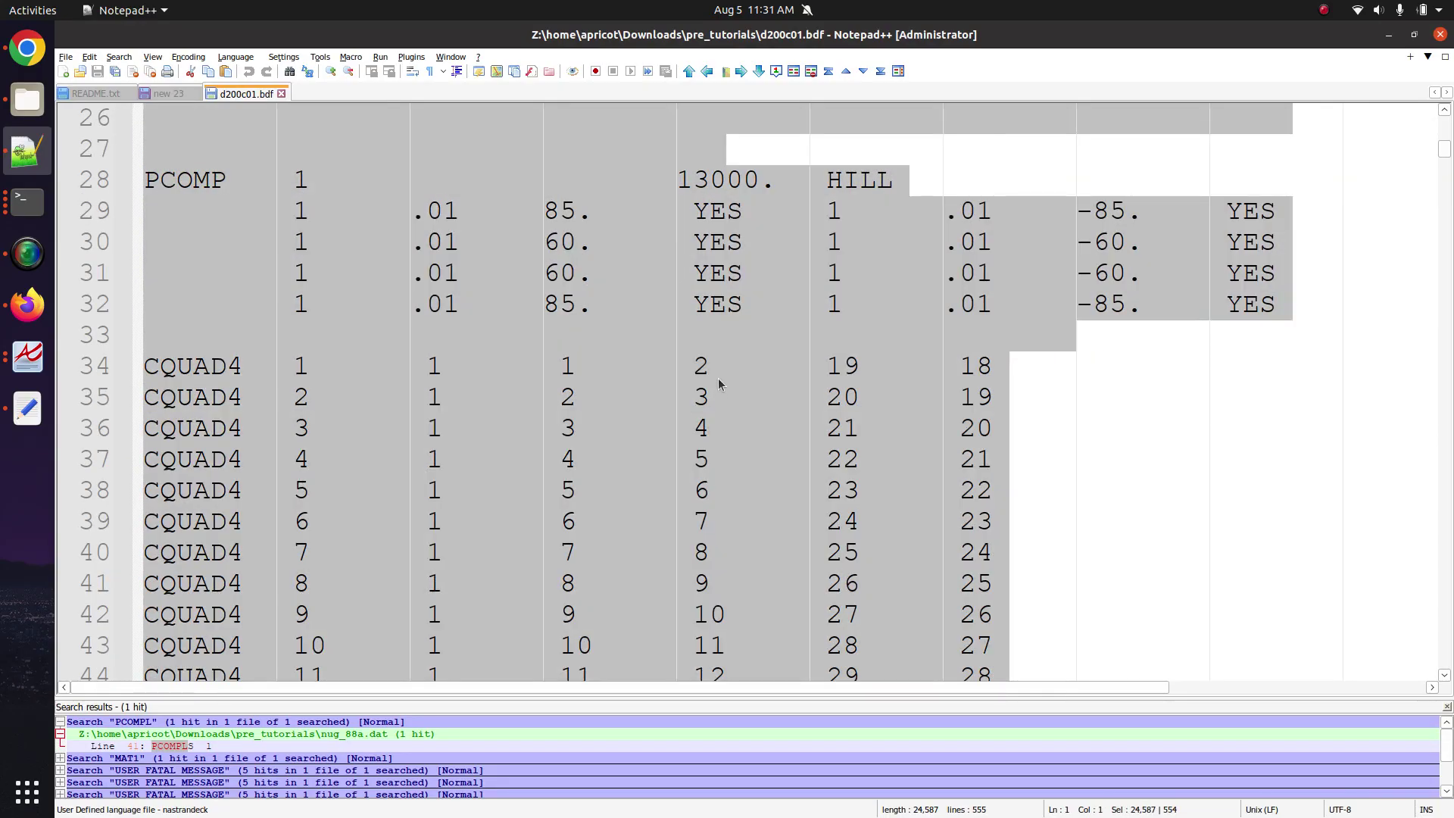
click(27, 304)
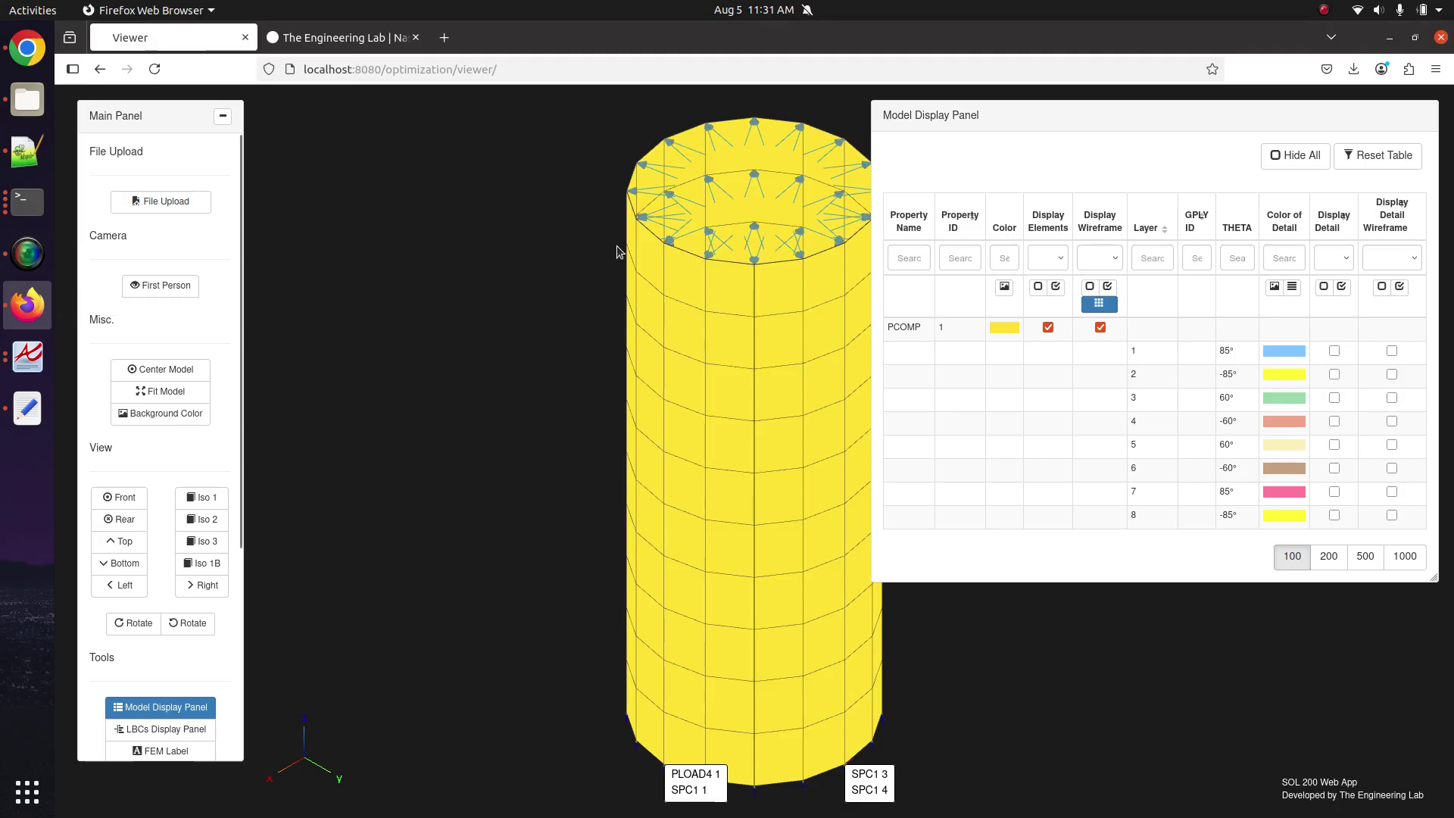
Hide all loads, constraints and their labels in the LBCs Display Panel.
drag(603, 321, 512, 300)
click(172, 727)
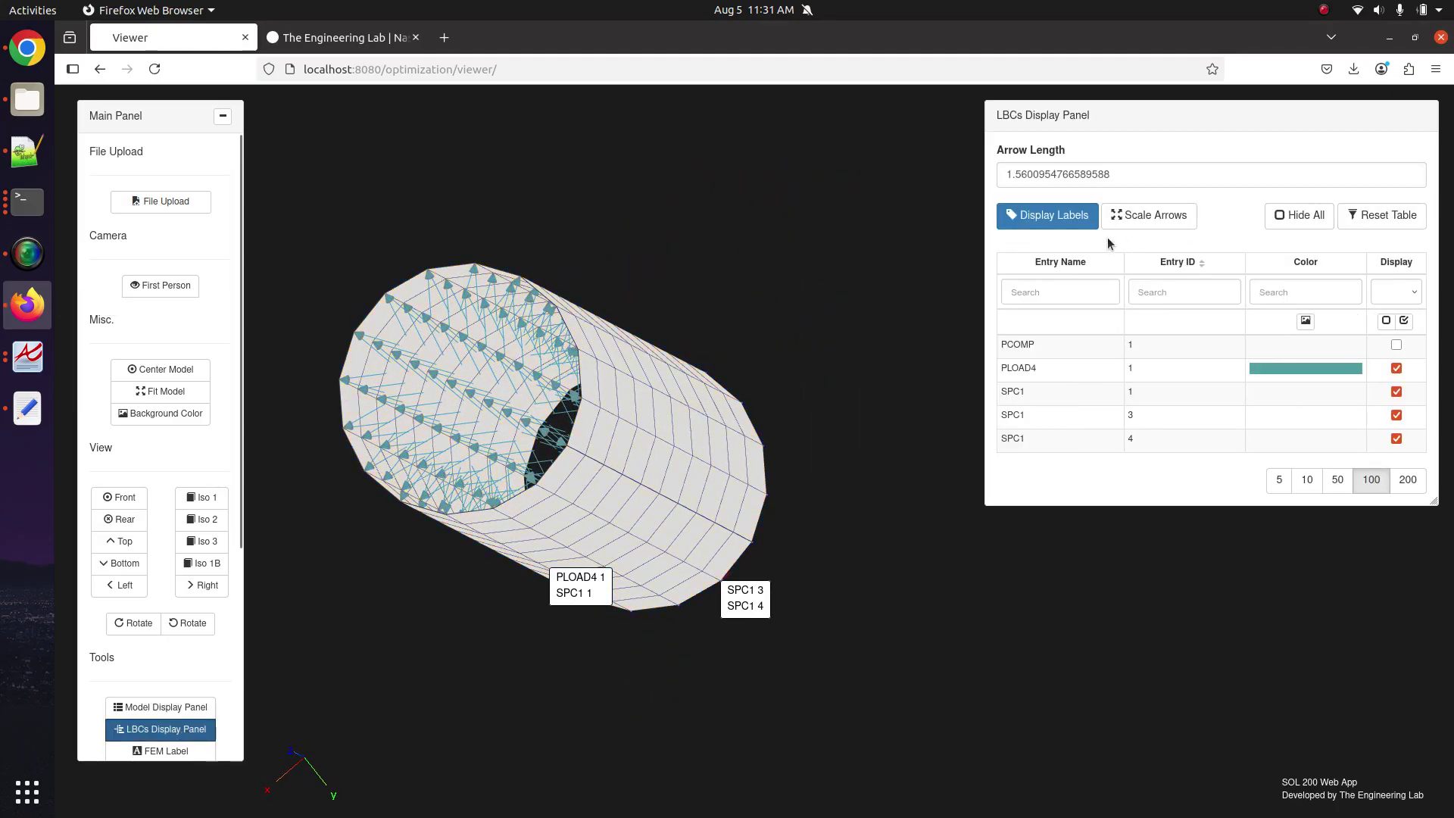
click(1324, 217)
click(1049, 215)
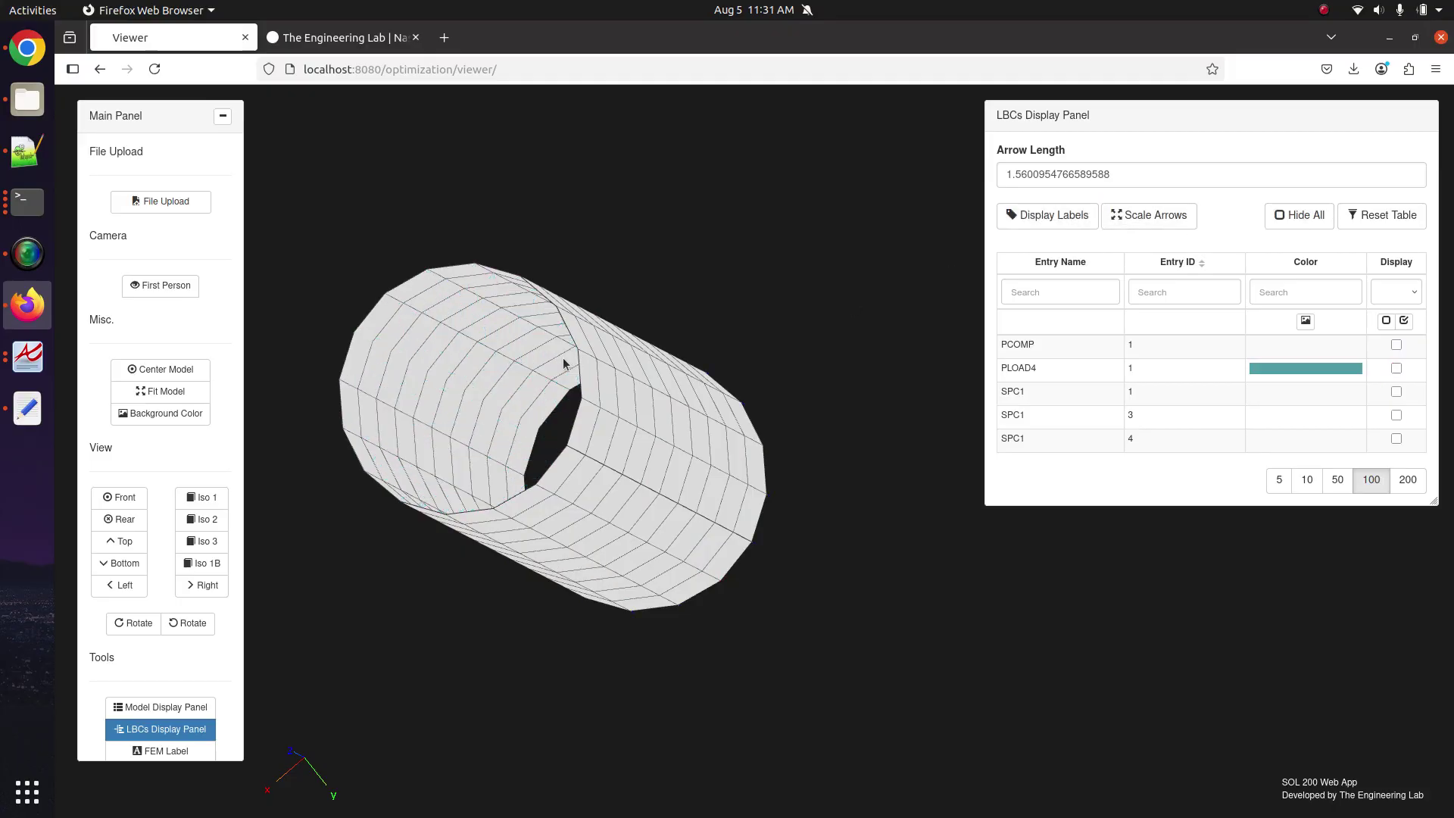
Turn on Display Detail and Detail Wireframe for all eight PCOMP 1 plies.
drag(566, 365, 620, 403)
click(160, 706)
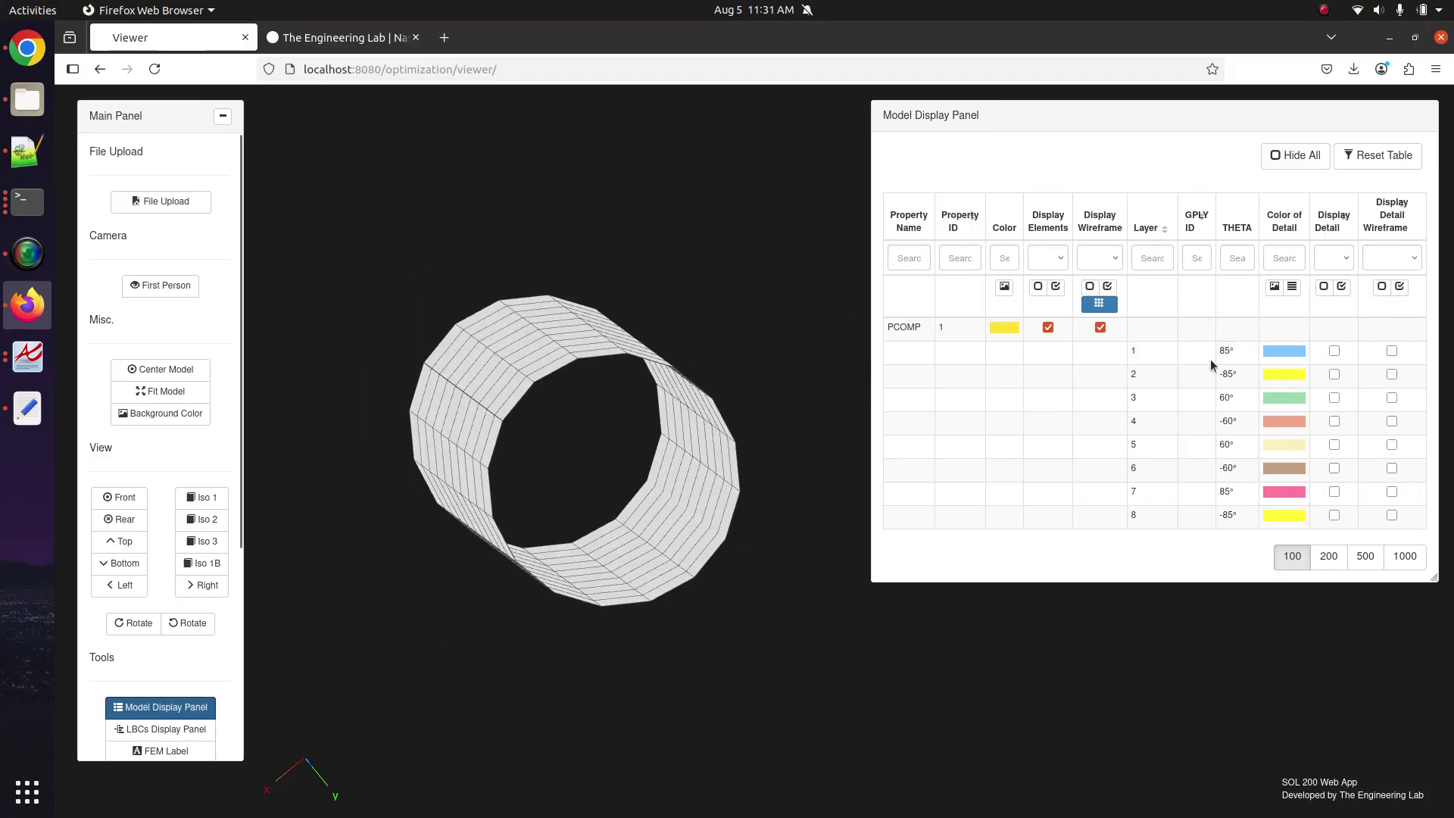
click(1341, 286)
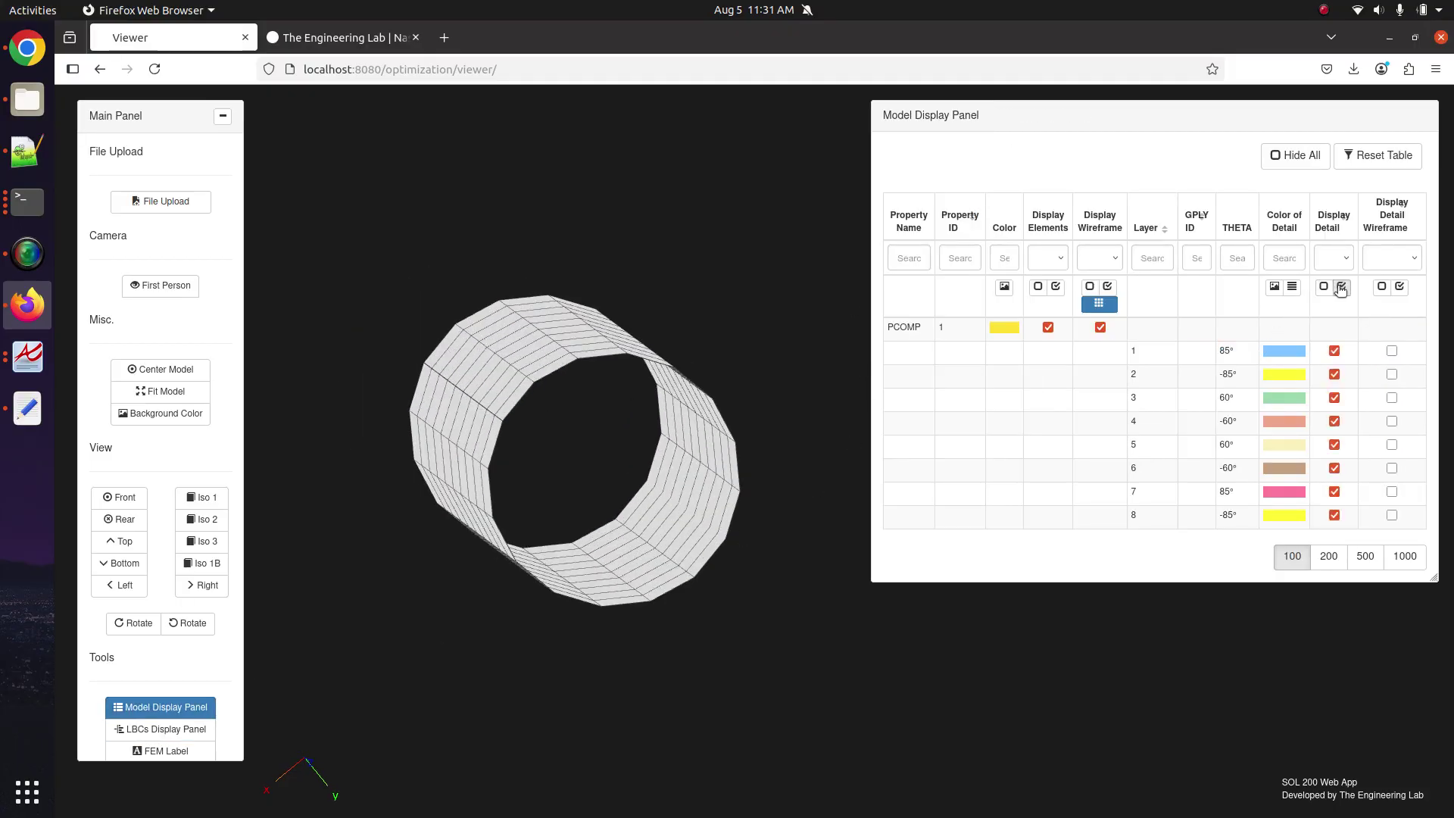
click(1397, 286)
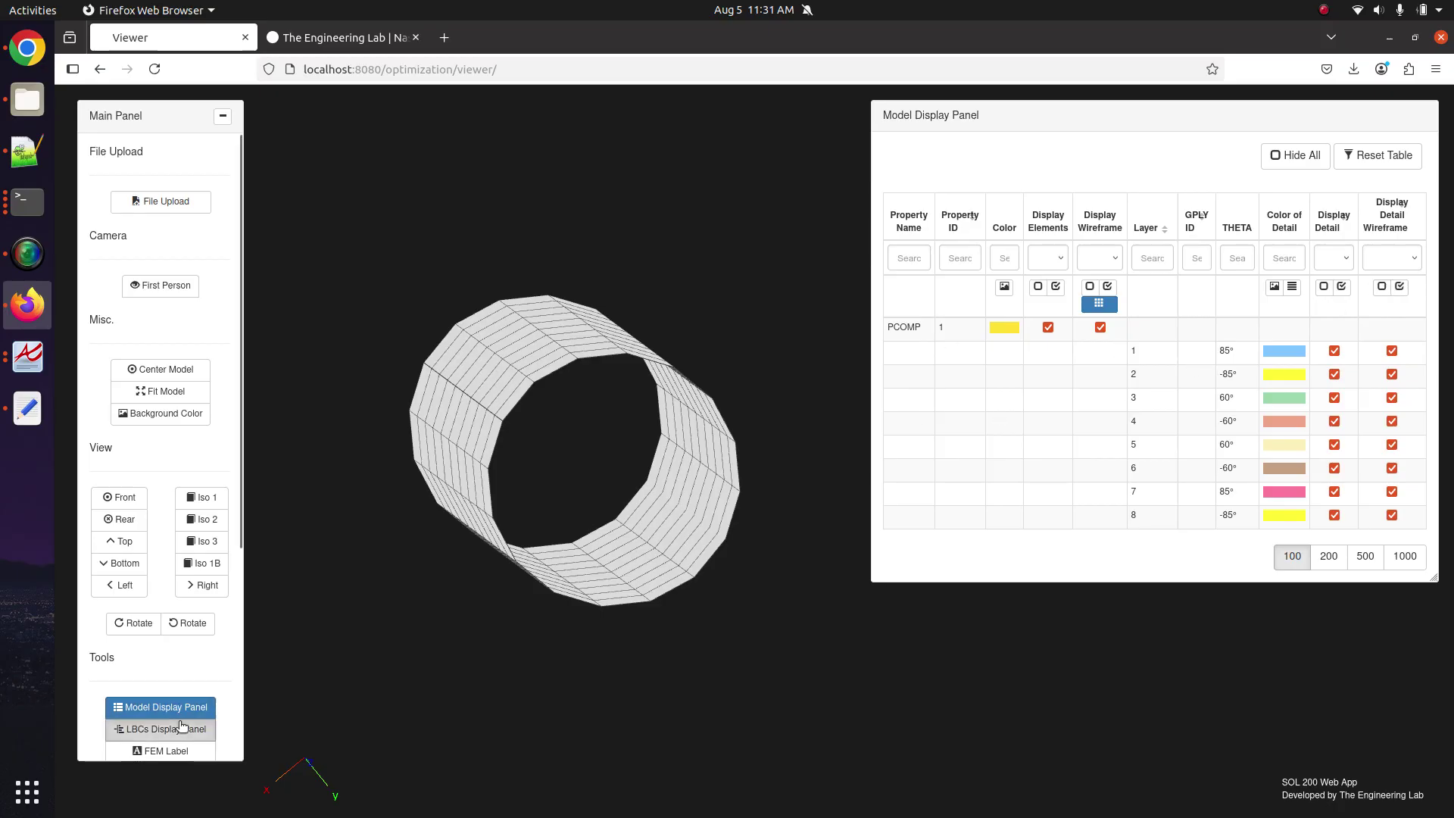
click(178, 708)
Colour the ply detail by THETA angle and orbit the tube to inspect its layered edge.
click(178, 708)
drag(686, 479, 675, 536)
scroll(676, 536, up, 5)
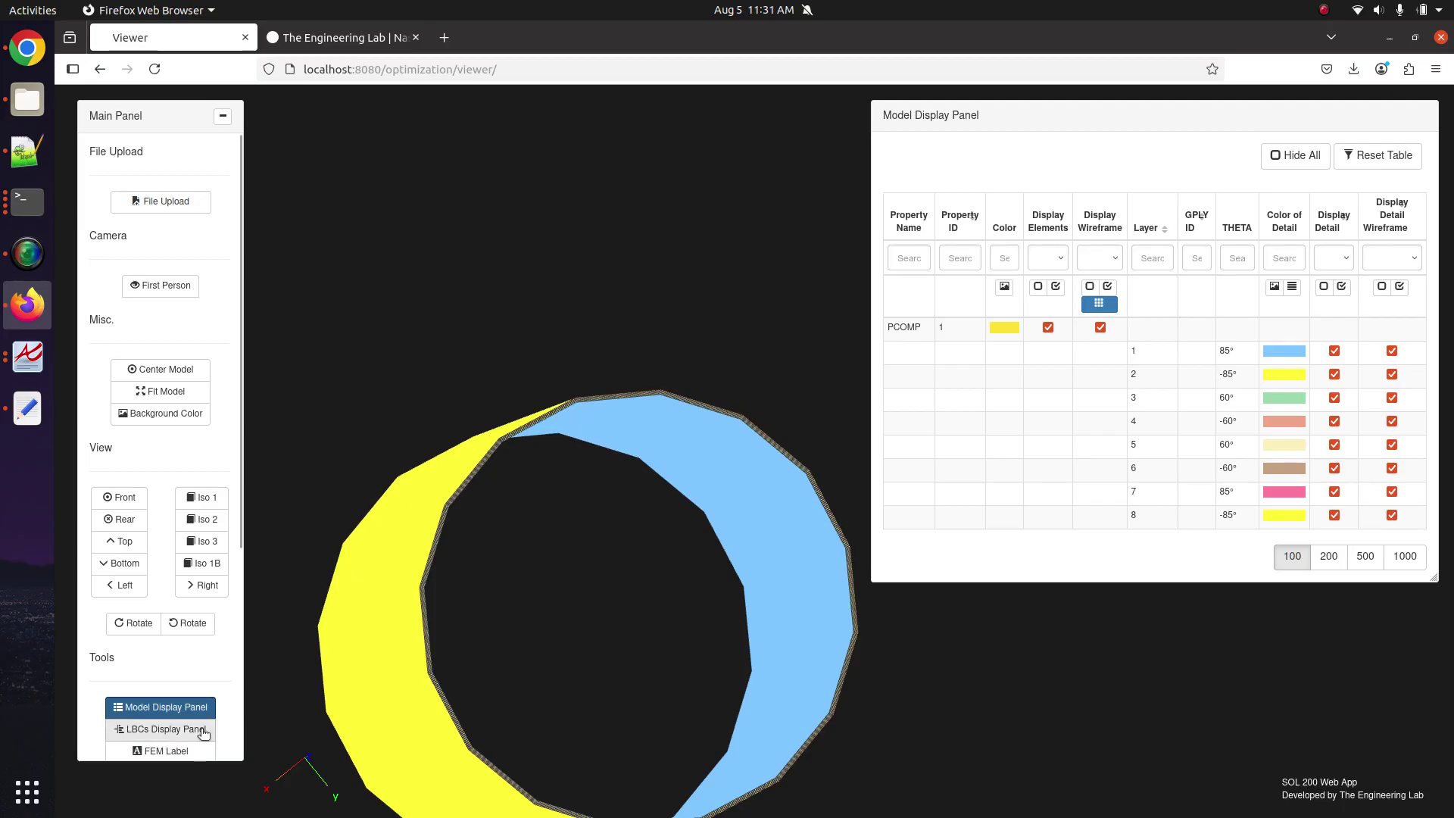
scroll(542, 553, up, 5)
scroll(552, 545, up, 10)
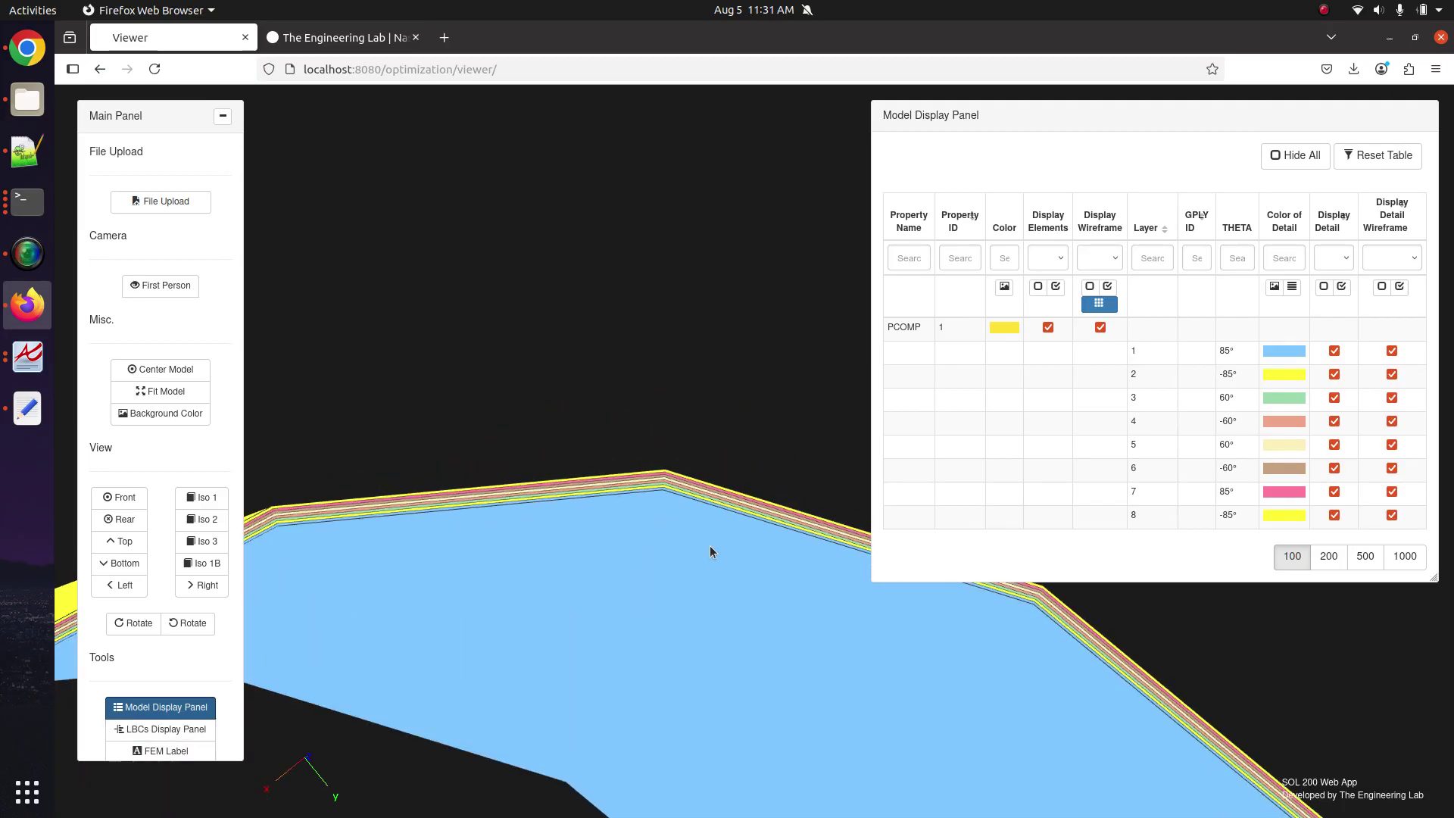
drag(653, 422, 286, 477)
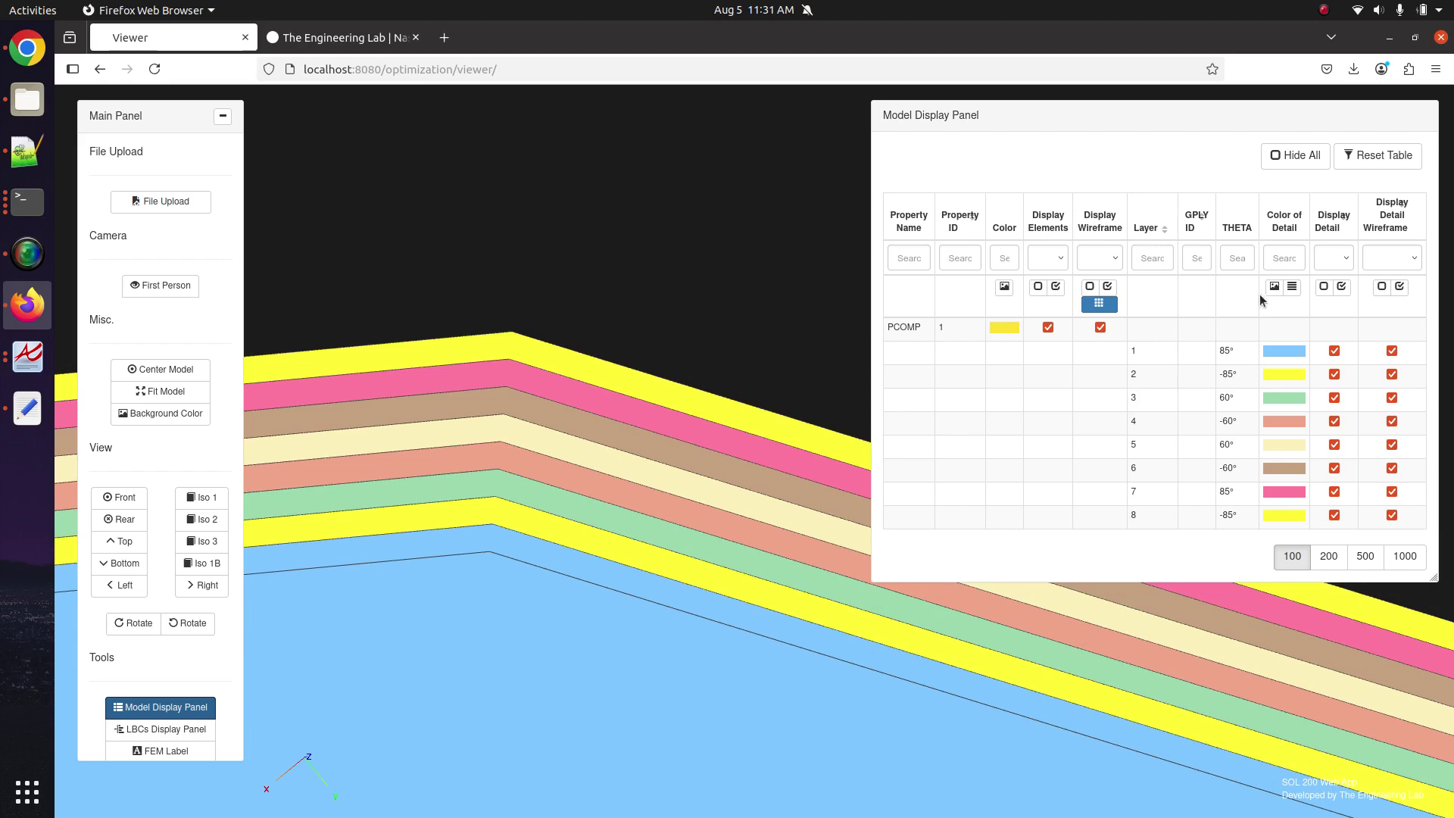
click(1292, 288)
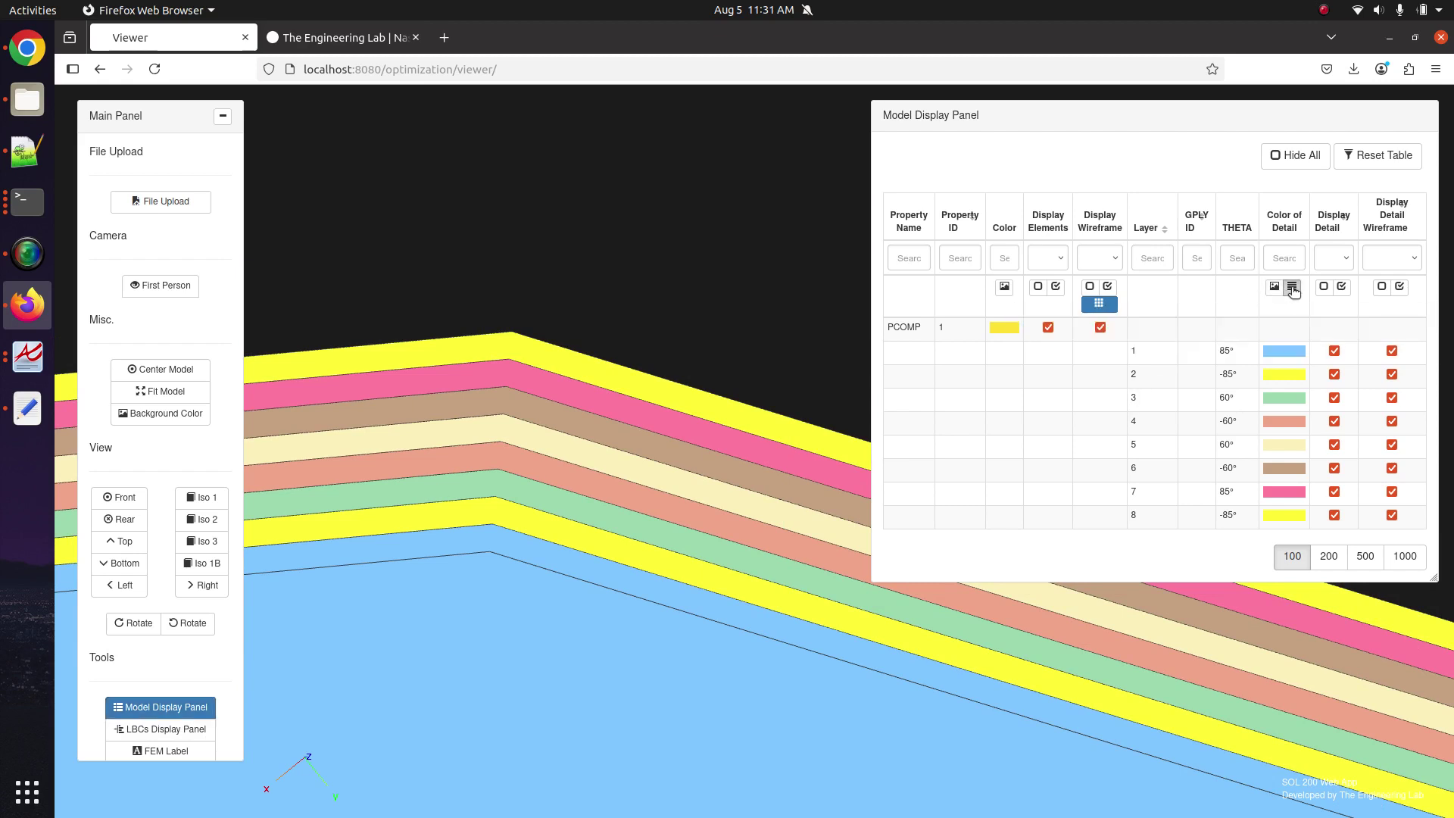
scroll(657, 532, down, 5)
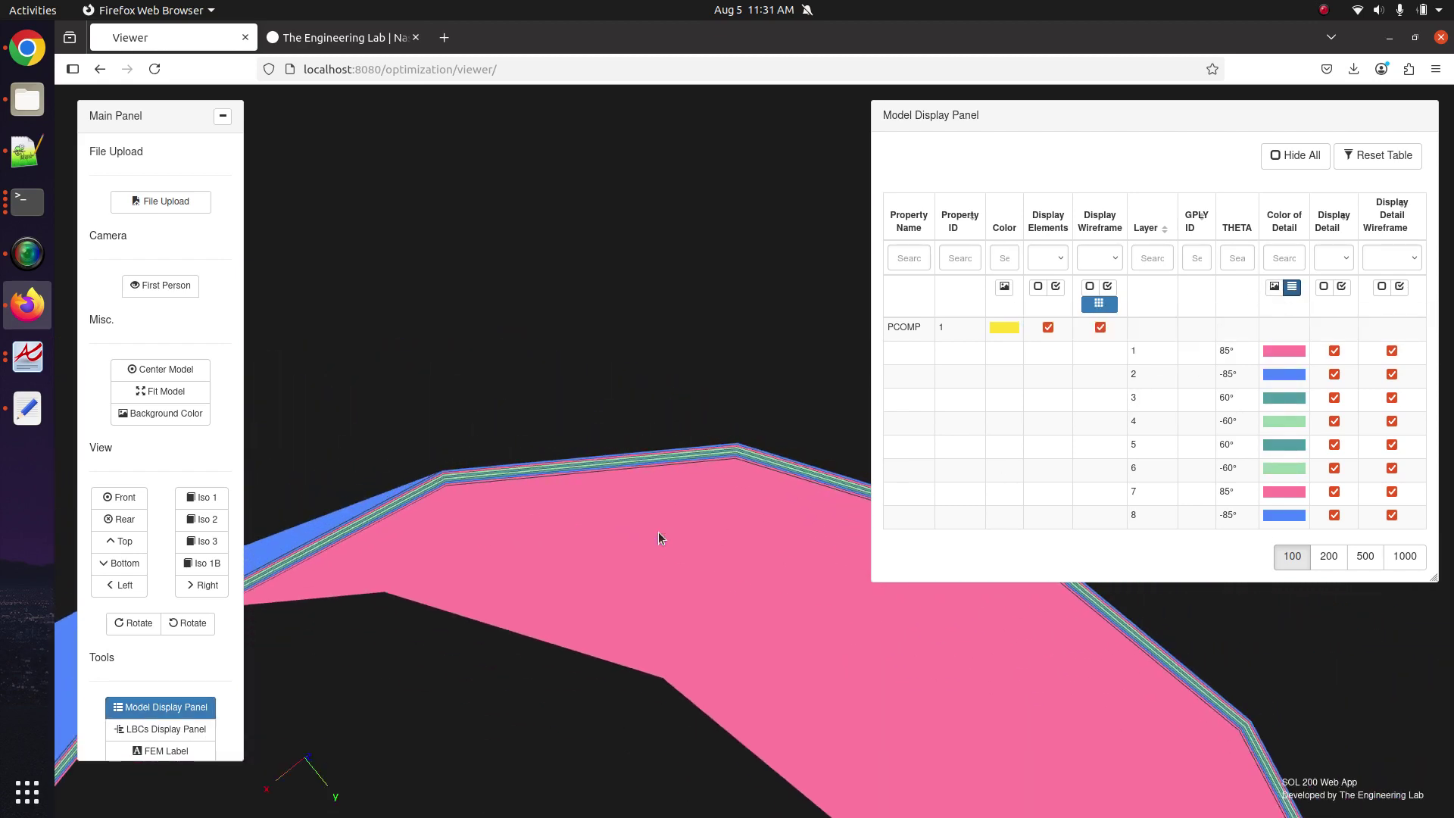
drag(657, 532, 656, 385)
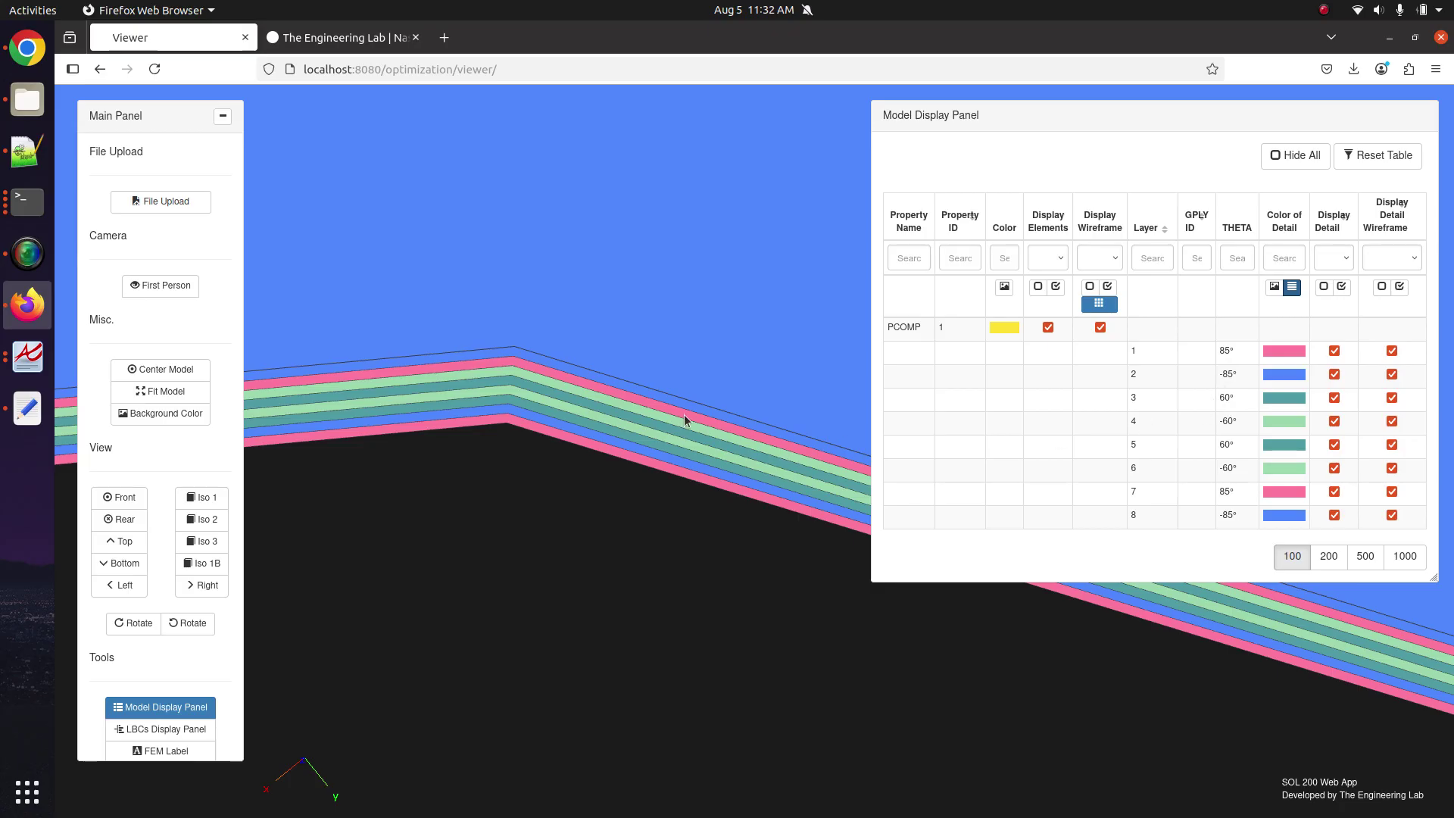
drag(684, 416, 665, 467)
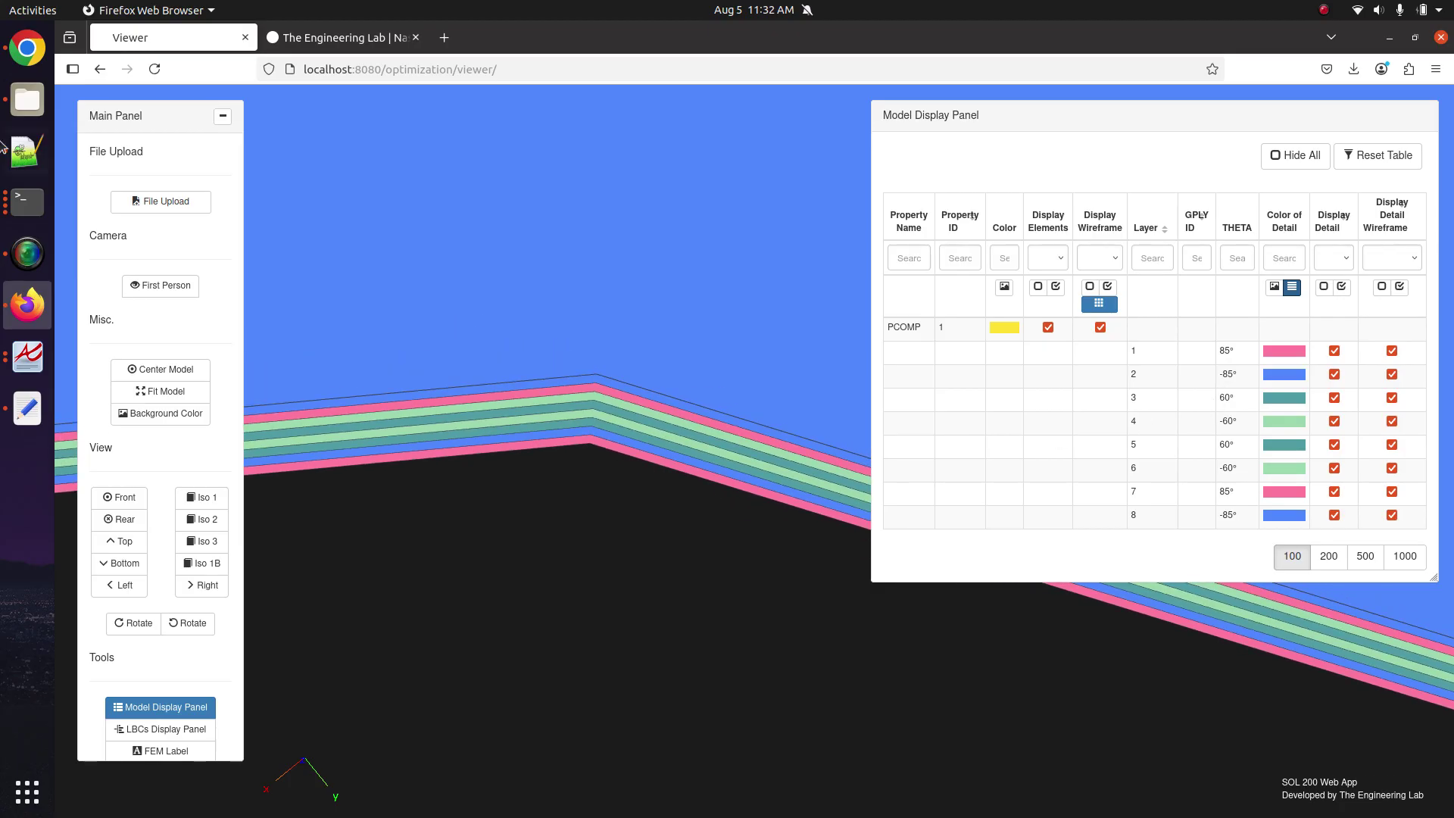
Highlight the PCOMP card on lines 28–32 in Notepad++, then return to Firefox.
click(29, 154)
click(399, 334)
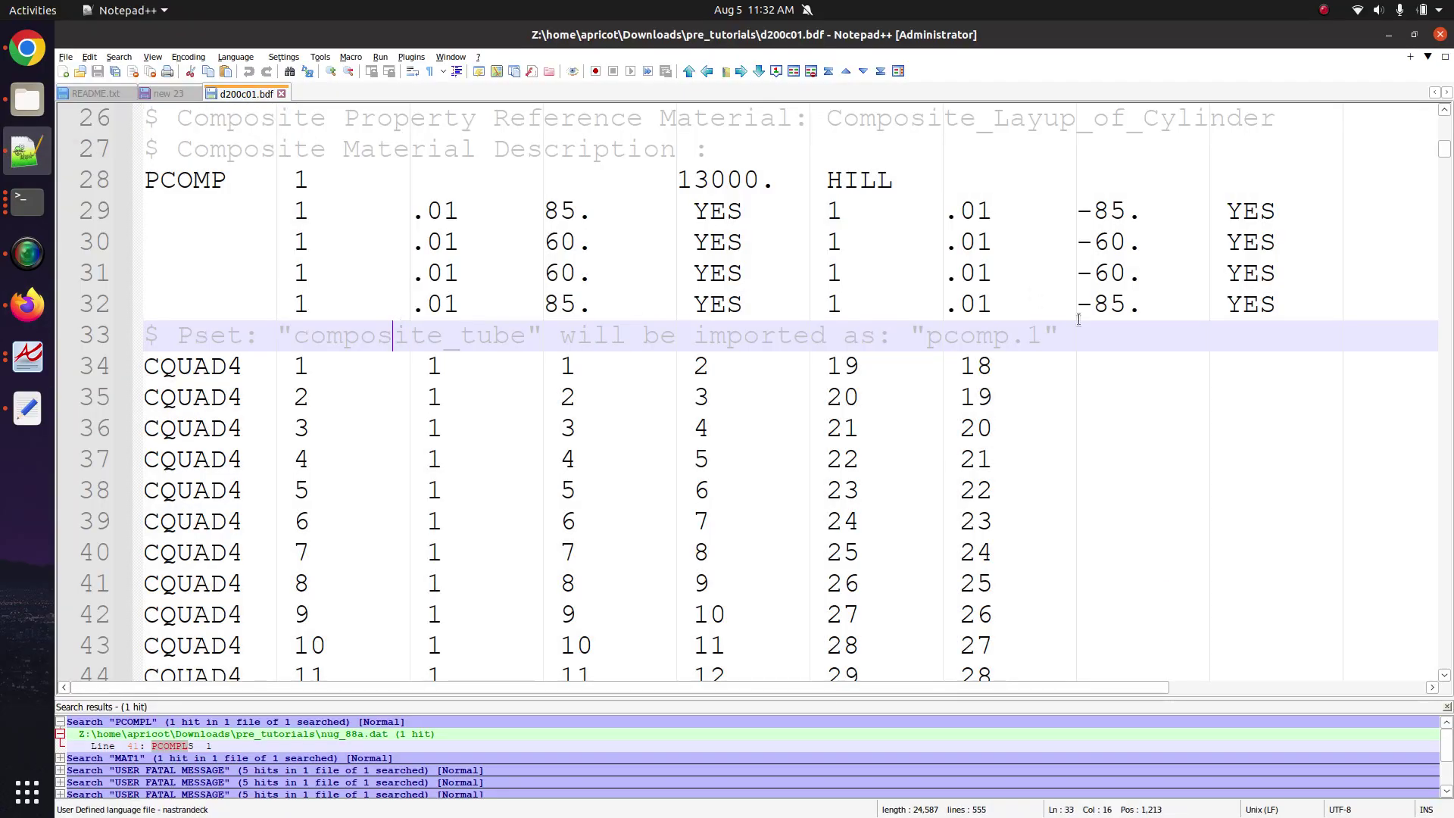
drag(1212, 307, 85, 194)
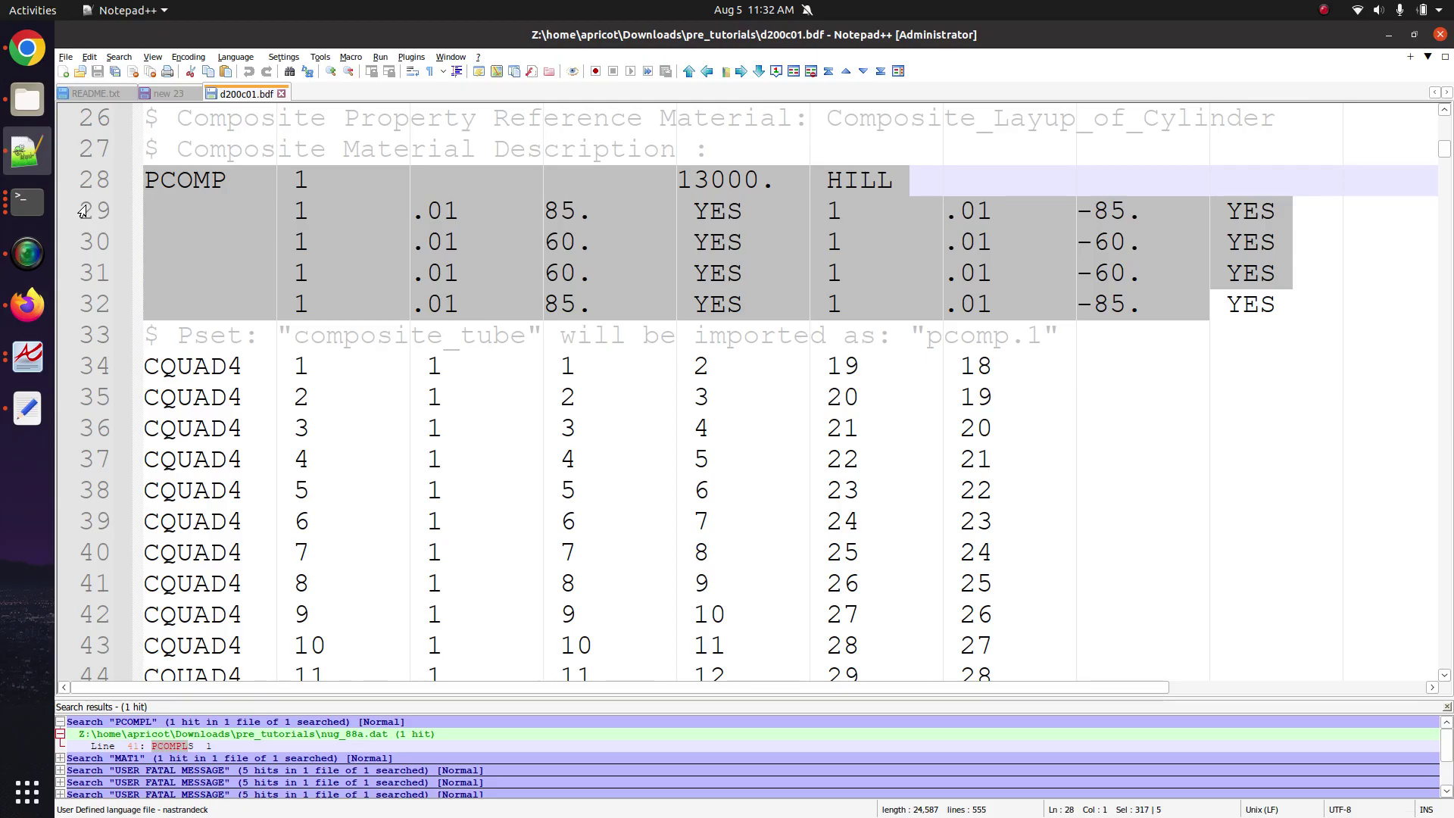
click(28, 304)
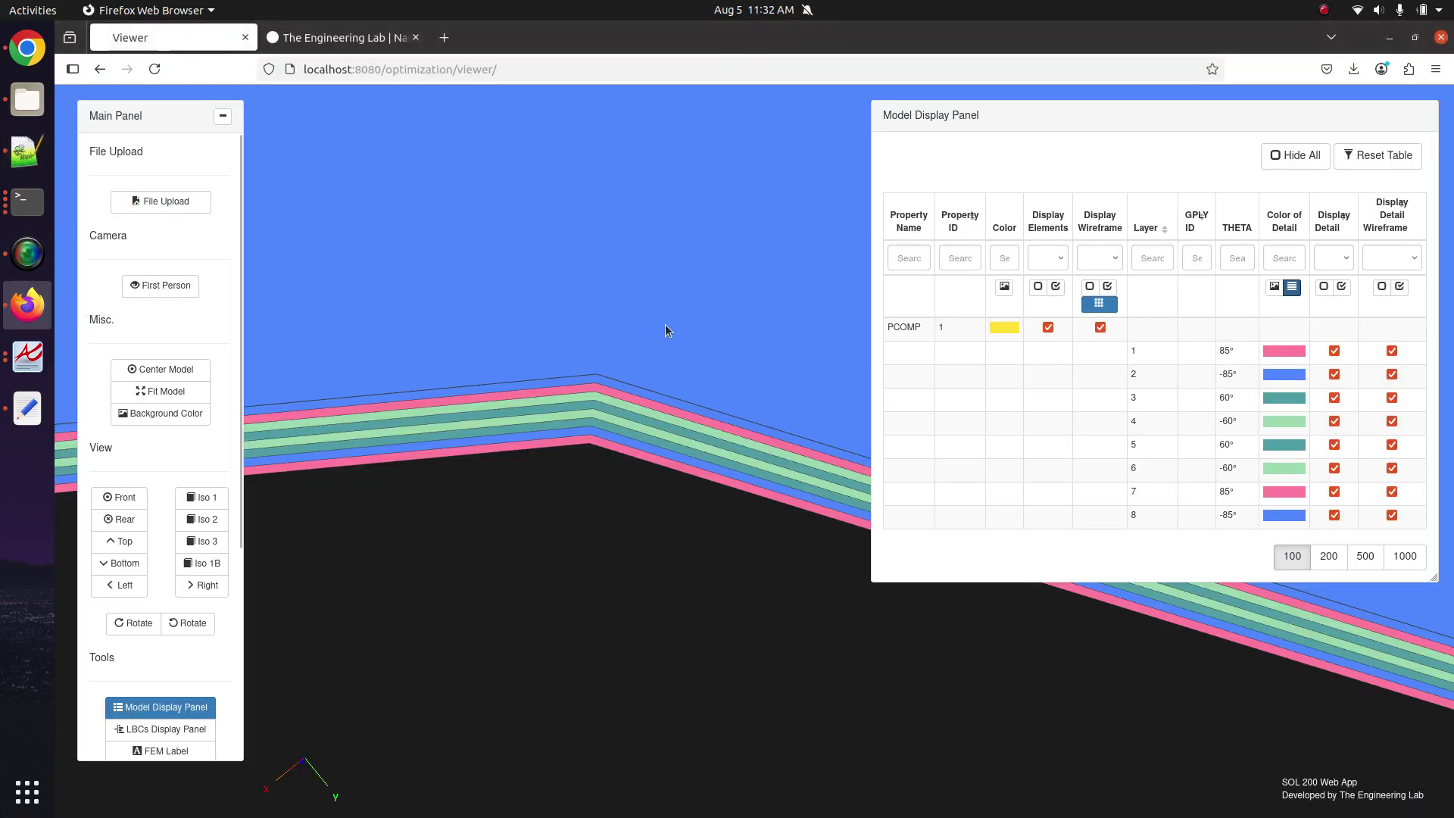
Turn off ply detail and detail wireframe for all eight layers.
scroll(600, 457, down, 5)
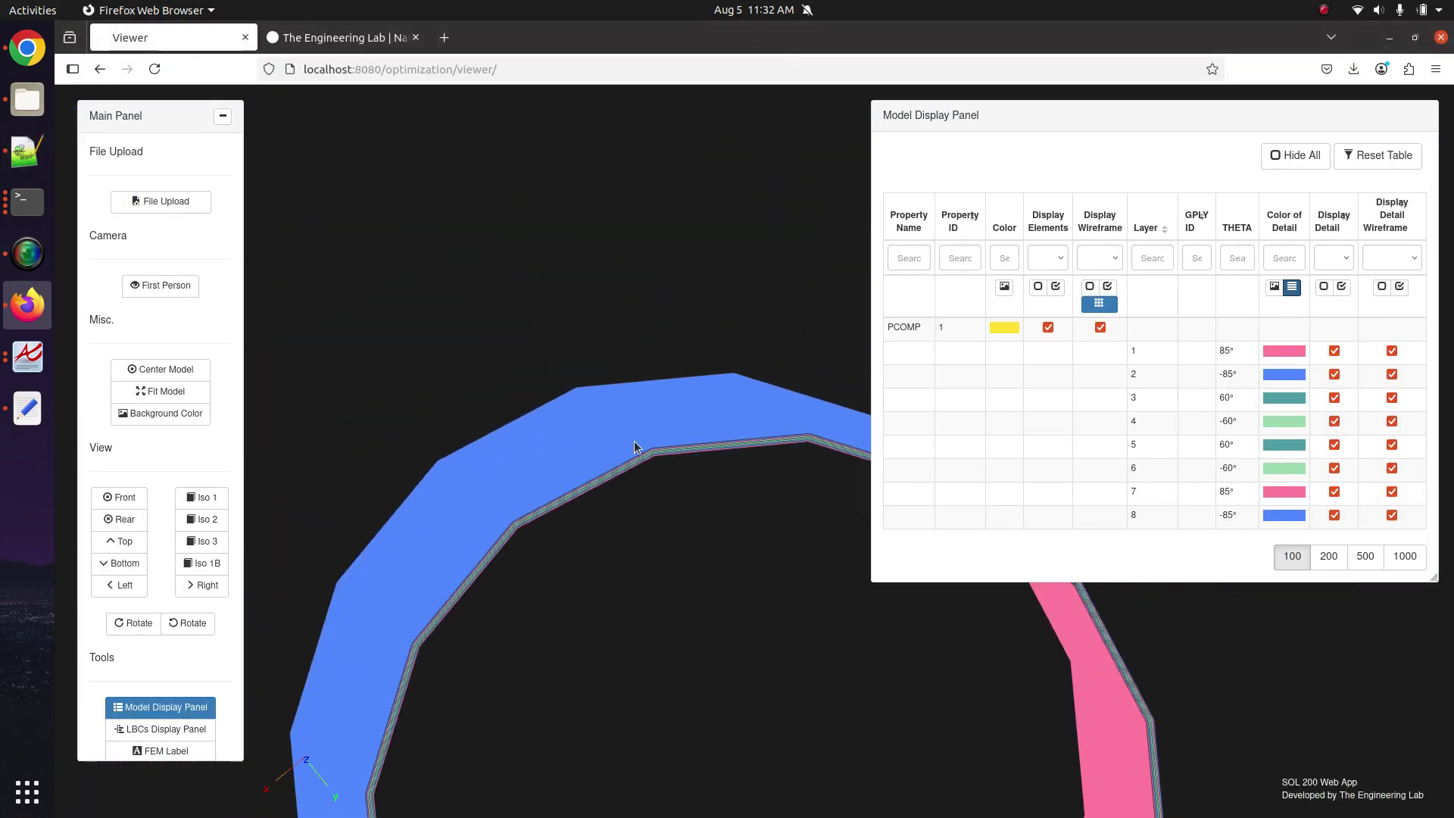
click(1322, 287)
click(1381, 287)
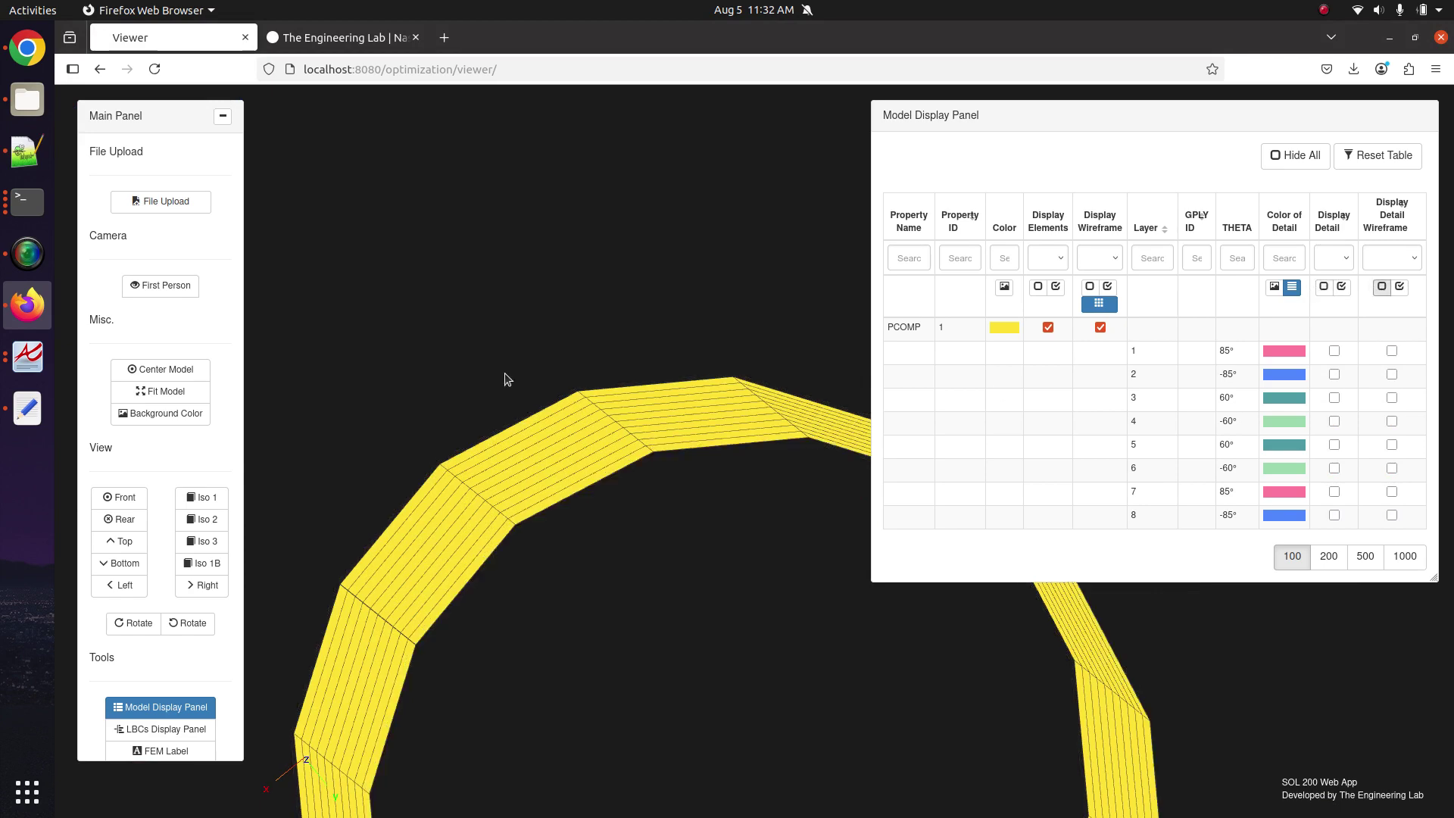
drag(503, 376, 529, 421)
scroll(529, 421, down, 5)
scroll(529, 421, up, 2)
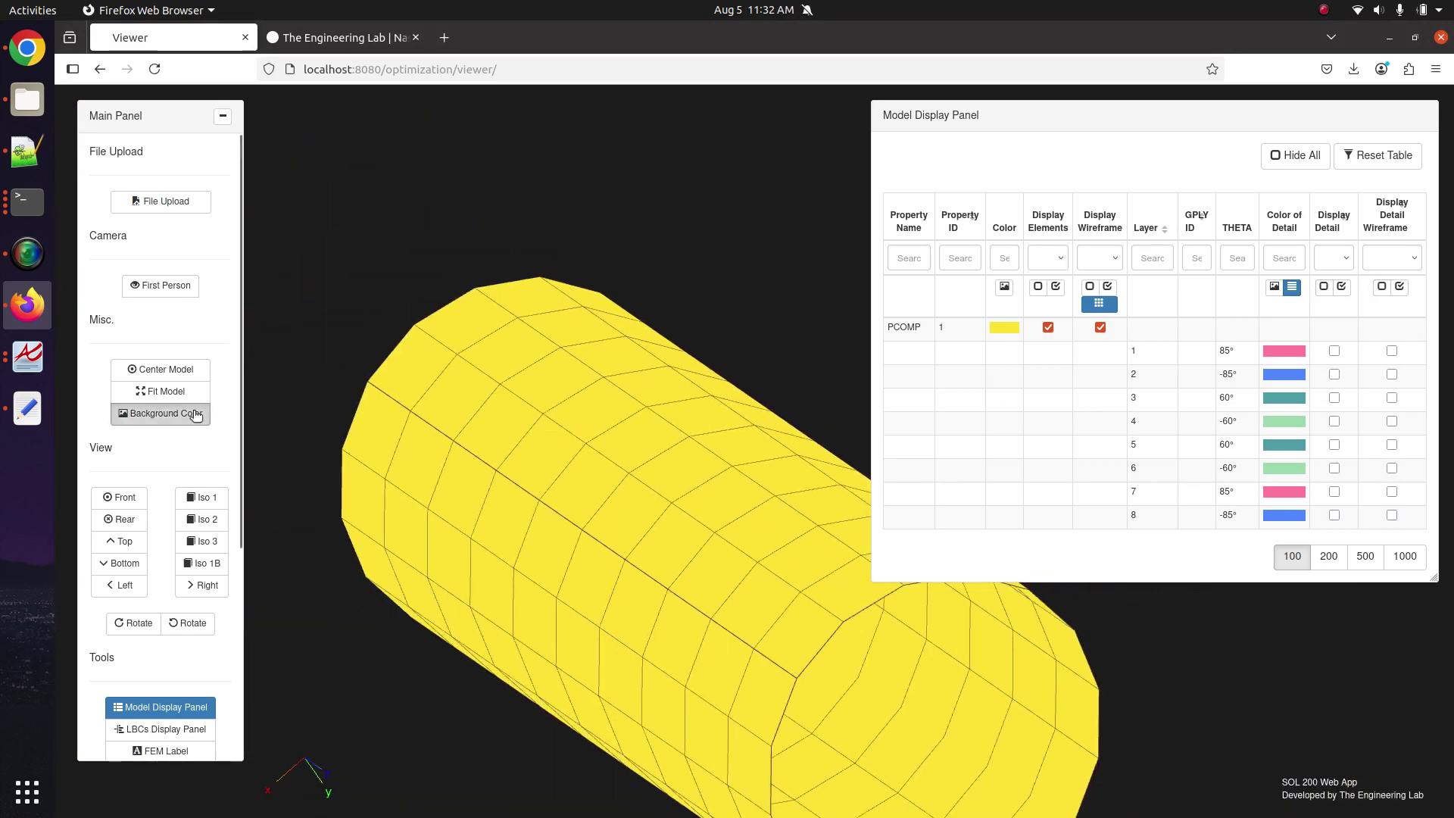
Switch the viewer background to white and re-enable ply detail with wireframe.
click(159, 413)
drag(583, 379, 644, 376)
click(1341, 287)
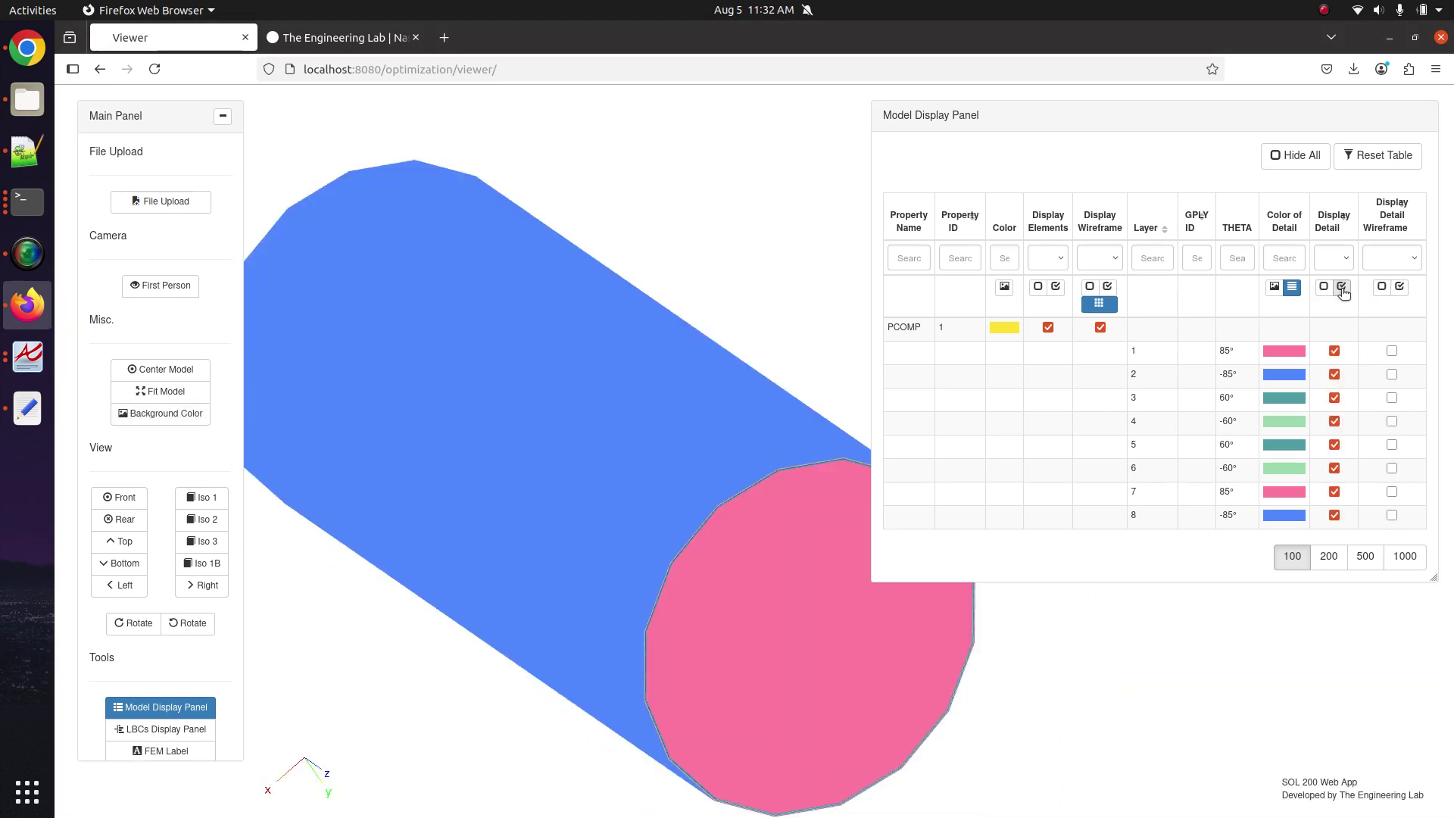
click(1400, 287)
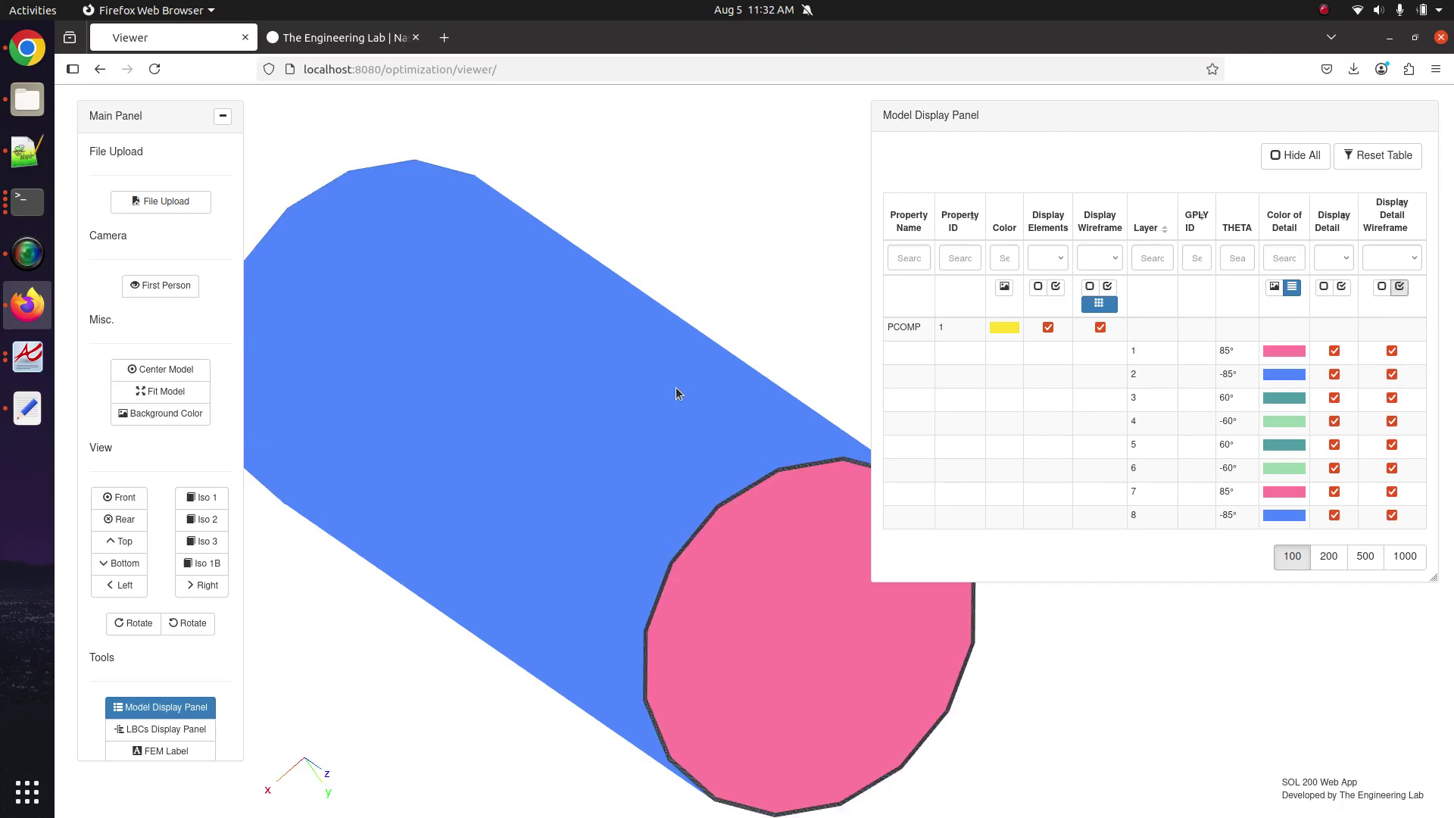
drag(675, 388, 513, 480)
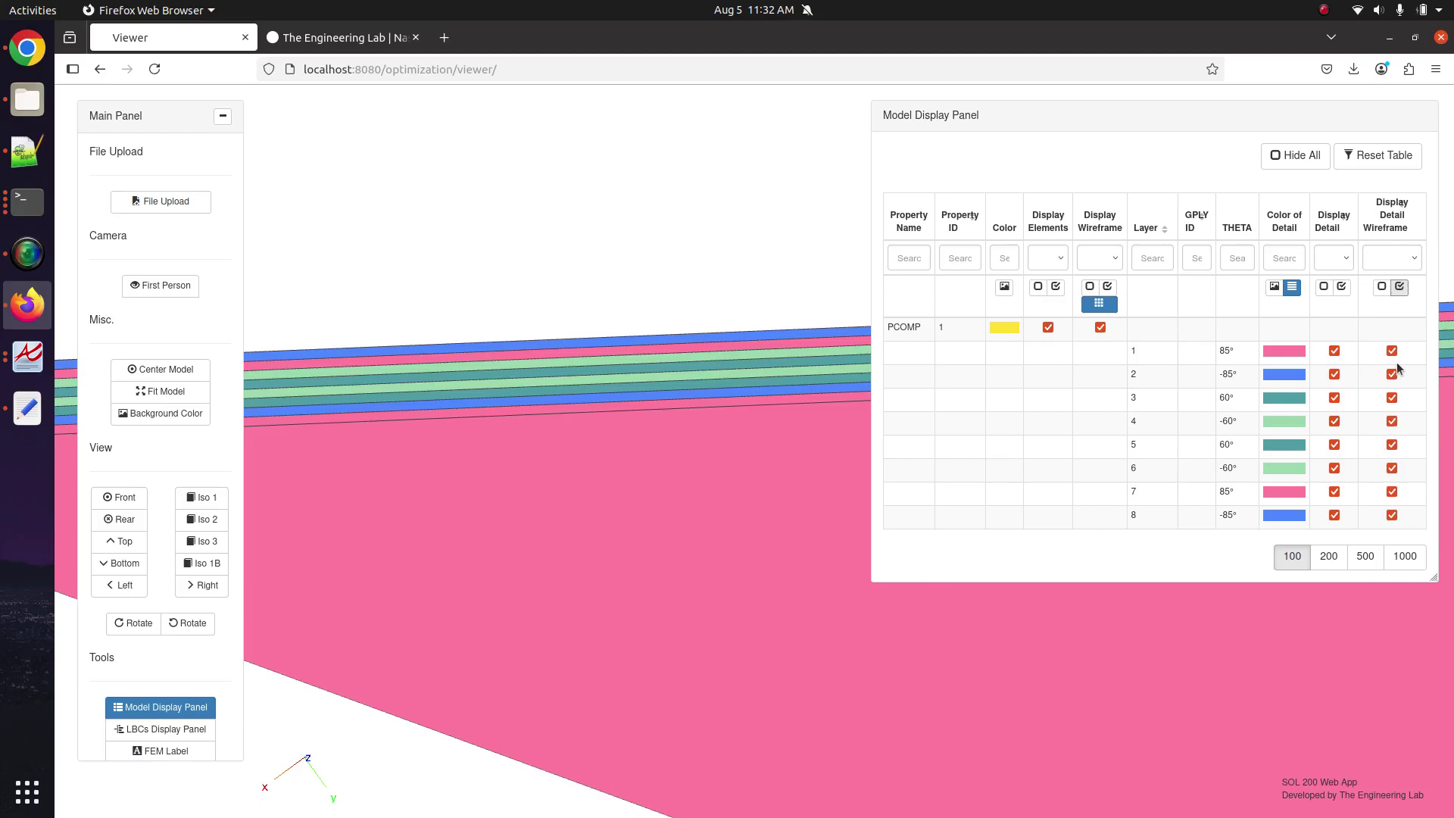
Disable ply detail and wireframe again, leaving the plain yellow shell mesh.
click(1325, 288)
click(1382, 287)
scroll(575, 389, down, 3)
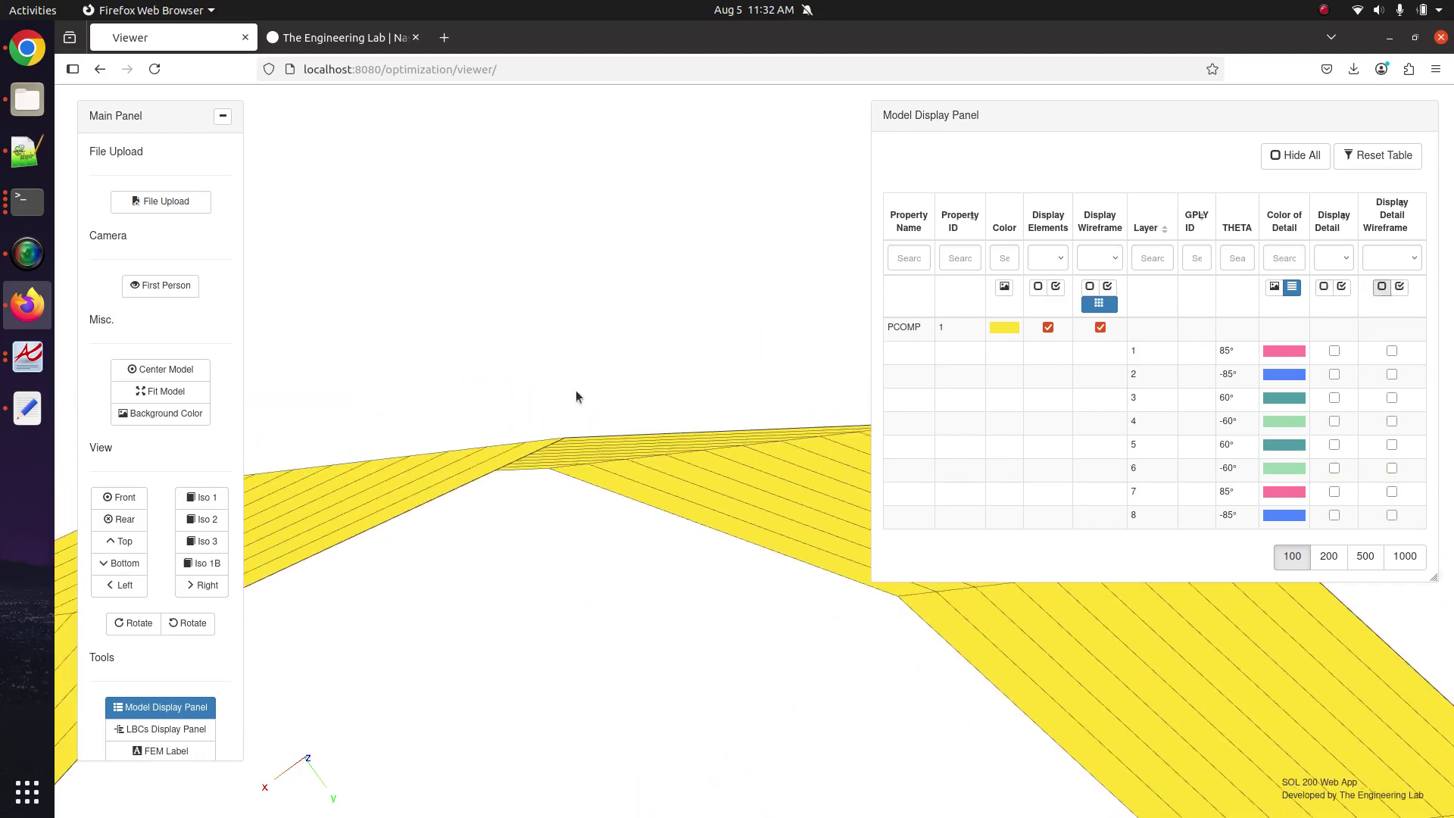
drag(575, 389, 571, 411)
scroll(106, 733, down, 4)
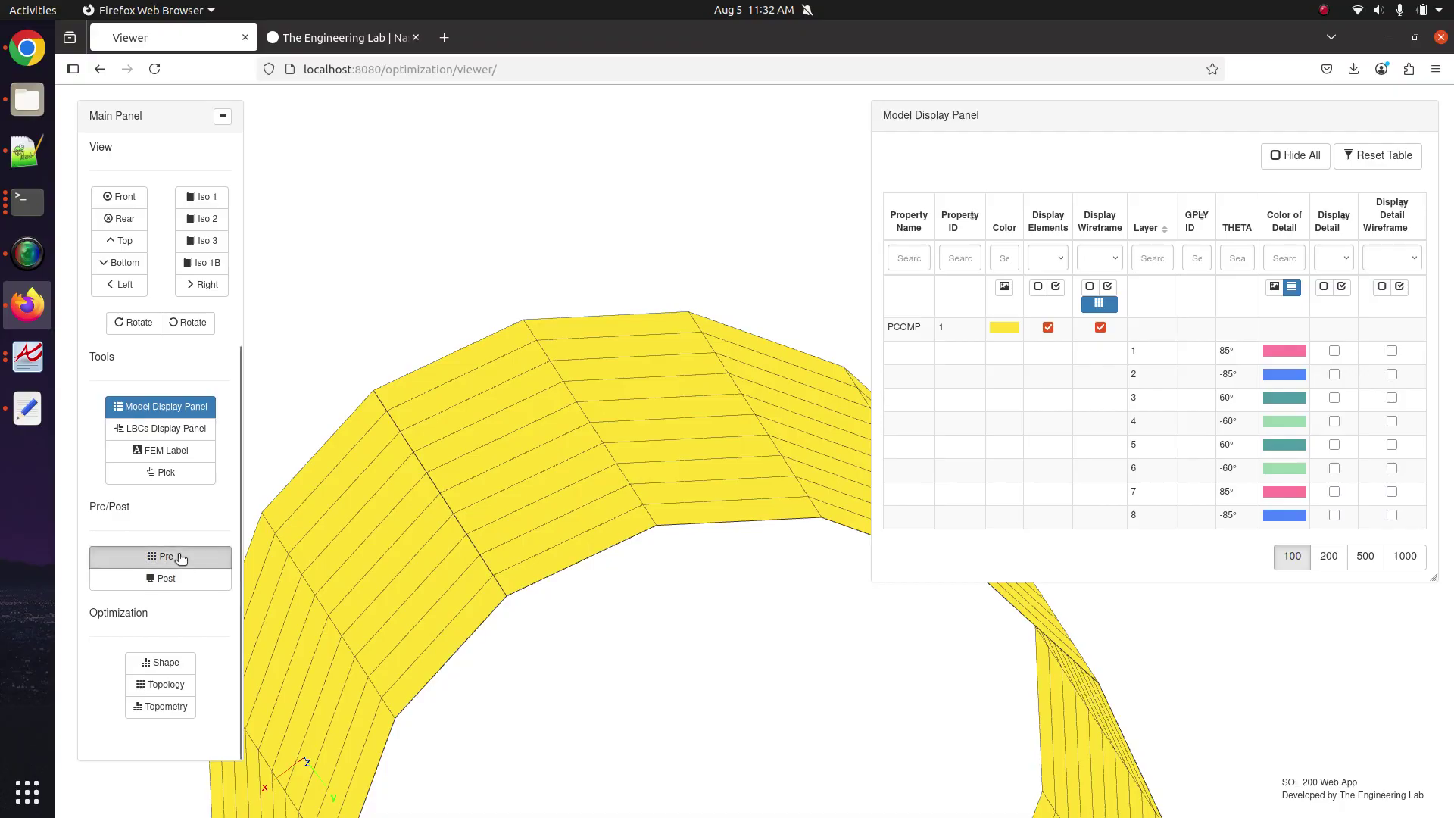
click(180, 562)
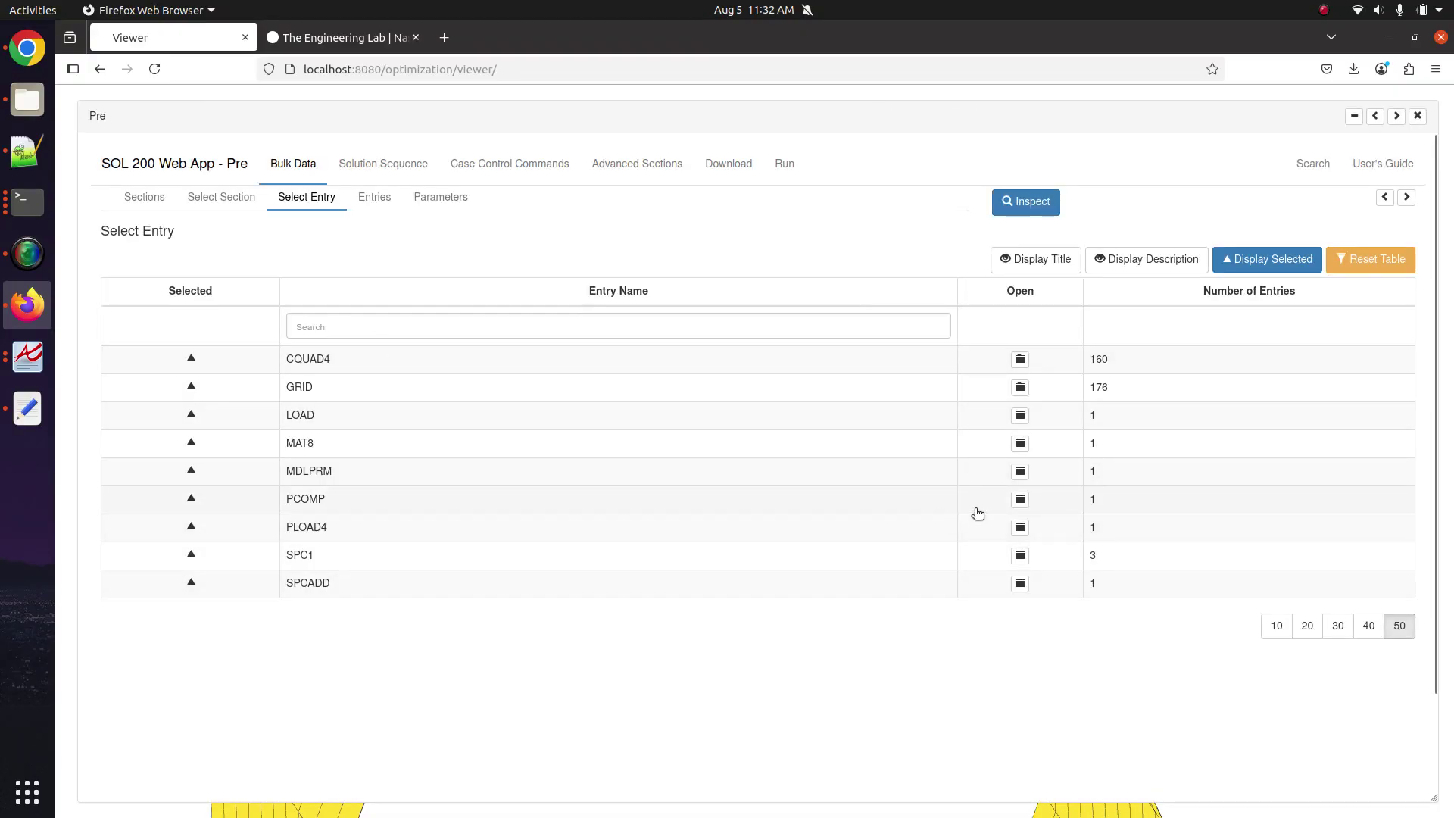
Open the PCOMP entry and scroll to its eight MAT8-1 plies, 0.01 thick, ±85/±60 angles.
click(985, 509)
scroll(504, 481, down, 2)
scroll(504, 483, down, 2)
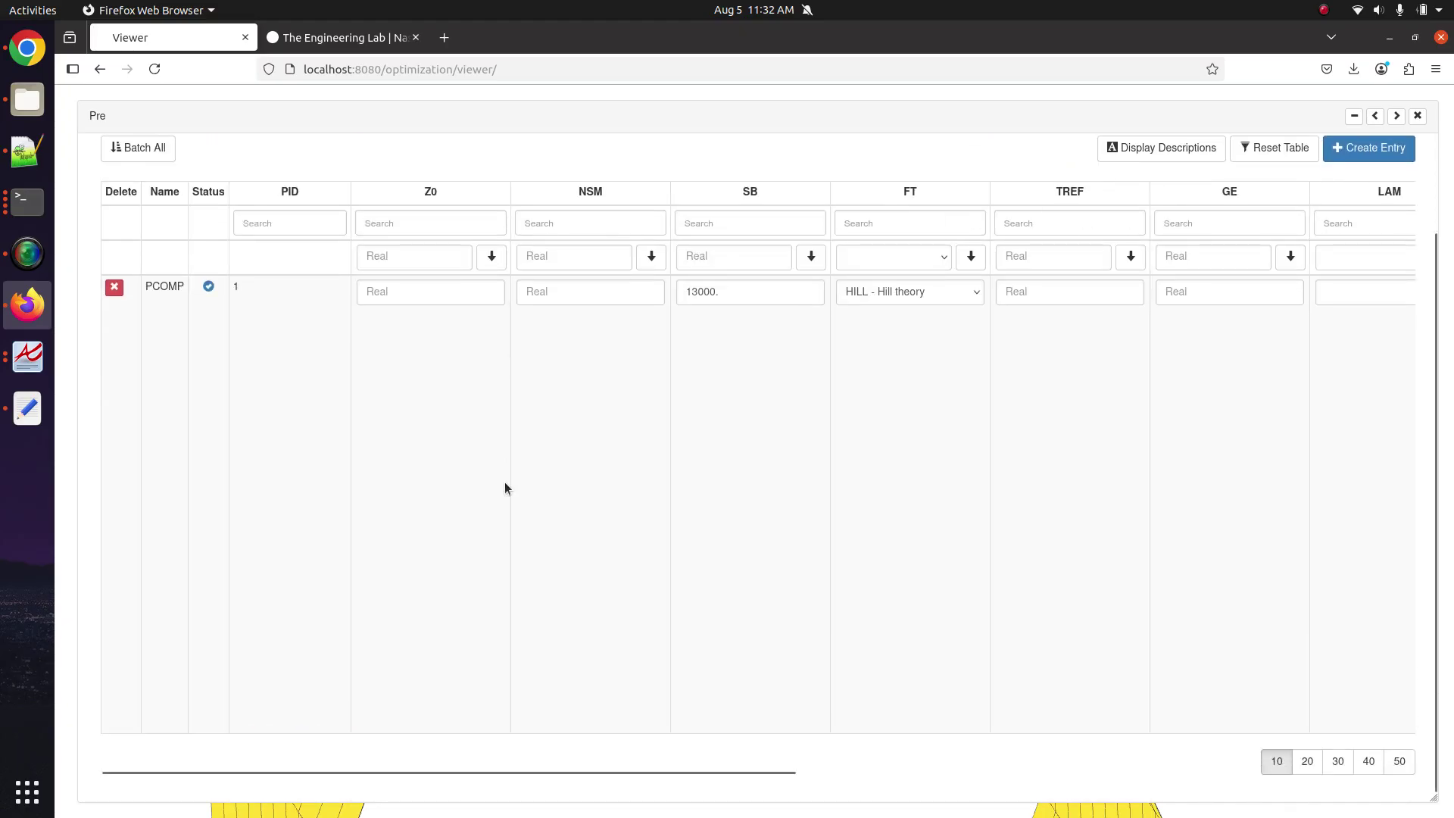
drag(543, 770, 1212, 742)
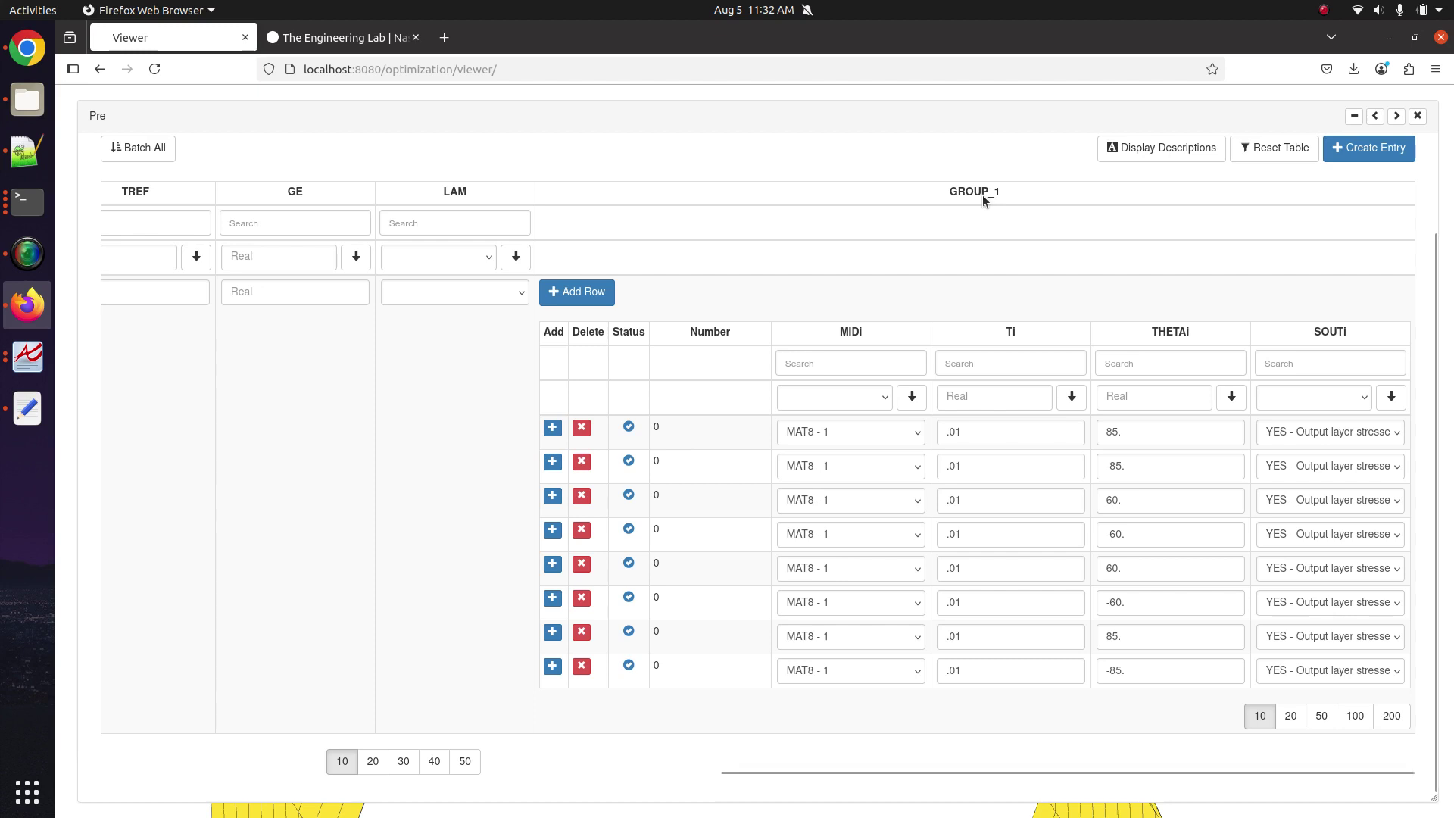
Dock the Pre panel at the right as a narrow panel beside the yellow tube model.
click(1397, 118)
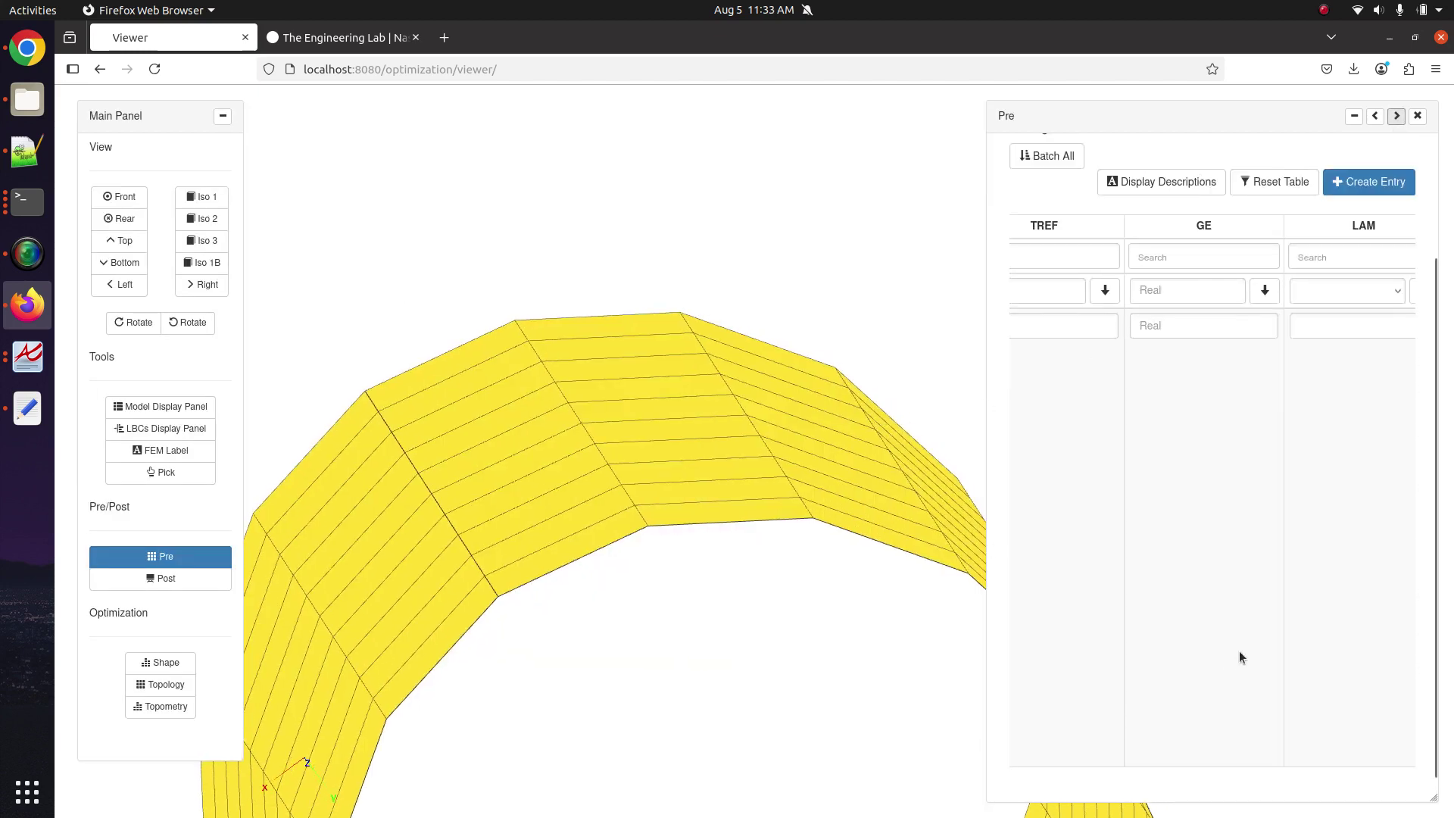
scroll(1238, 651, right, 5)
scroll(1238, 641, left, 1)
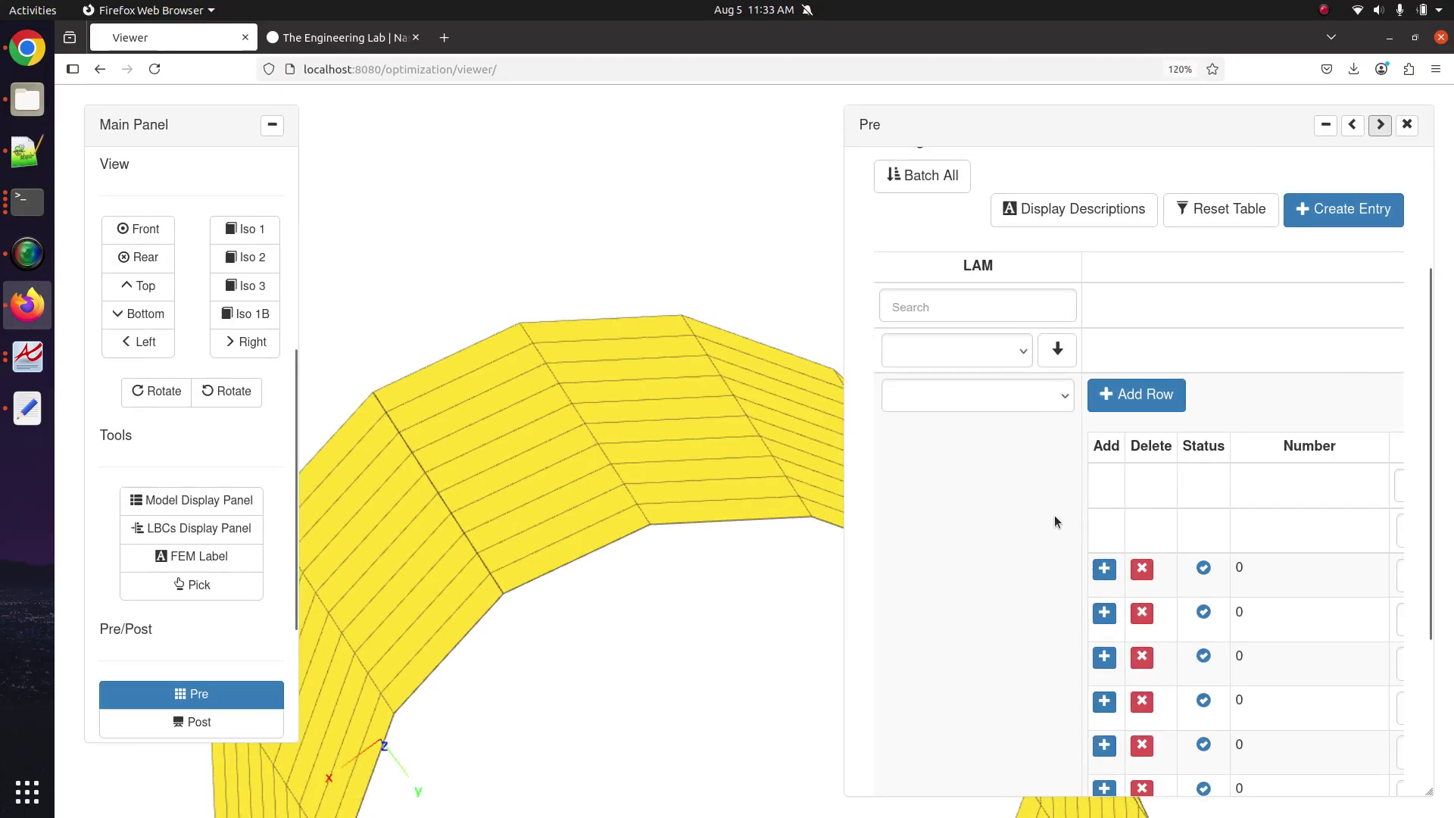
Scroll the ply table to review THETAi angles 85, -85, 60, -60 across the .01 plies.
scroll(1066, 515, right, 1)
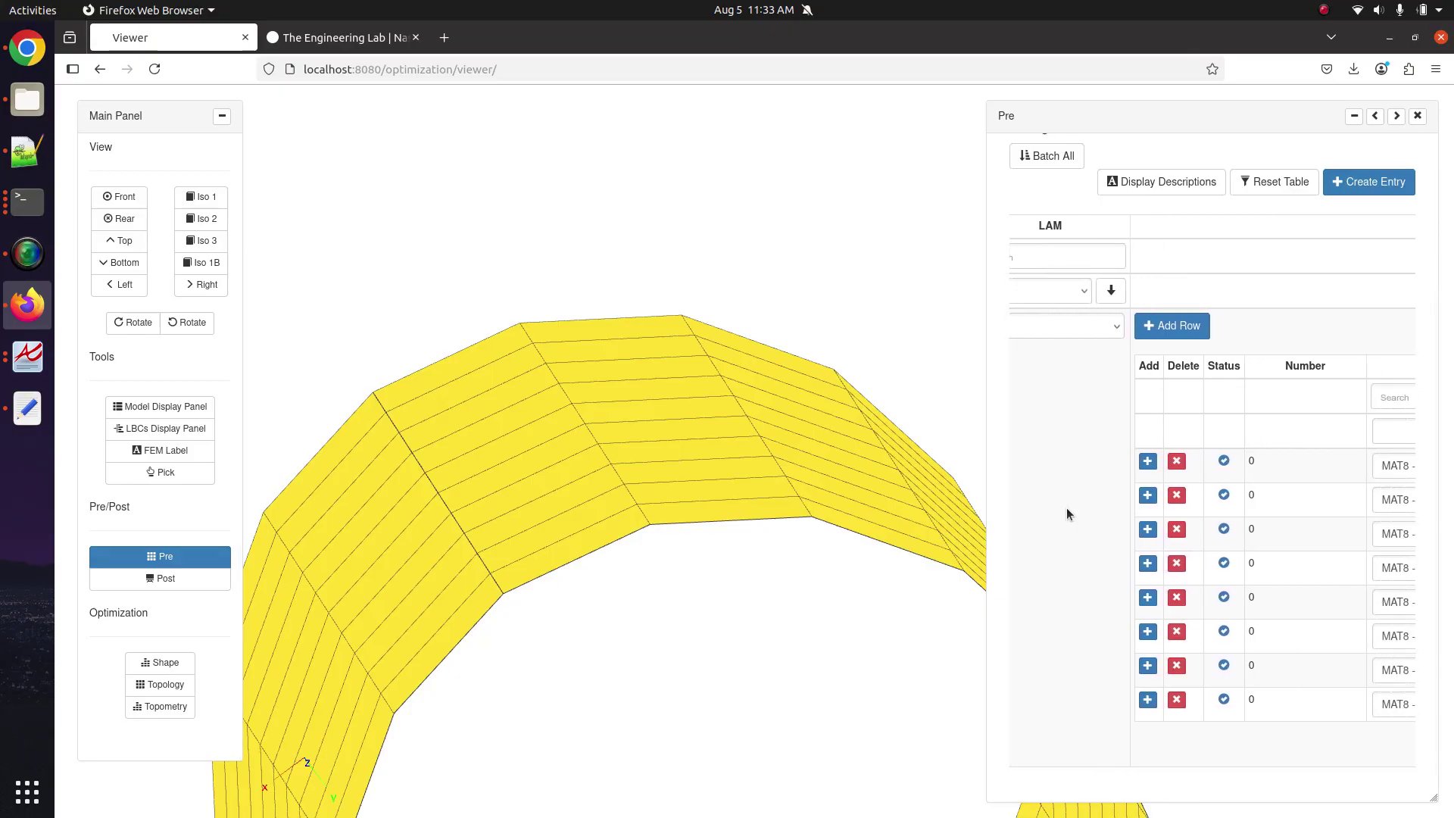
scroll(1066, 513, right, 5)
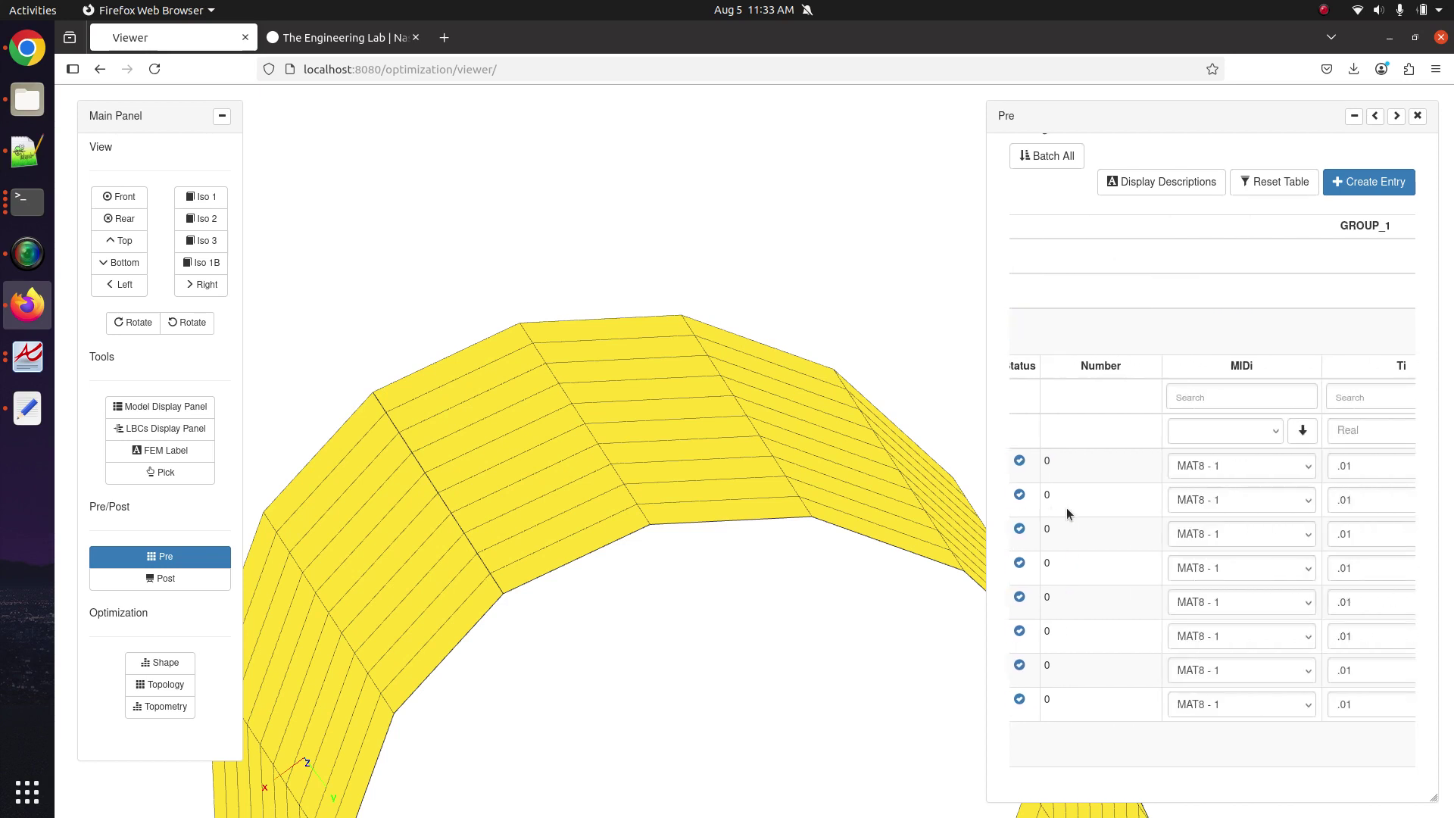
scroll(1066, 512, right, 4)
scroll(1066, 512, left, 12)
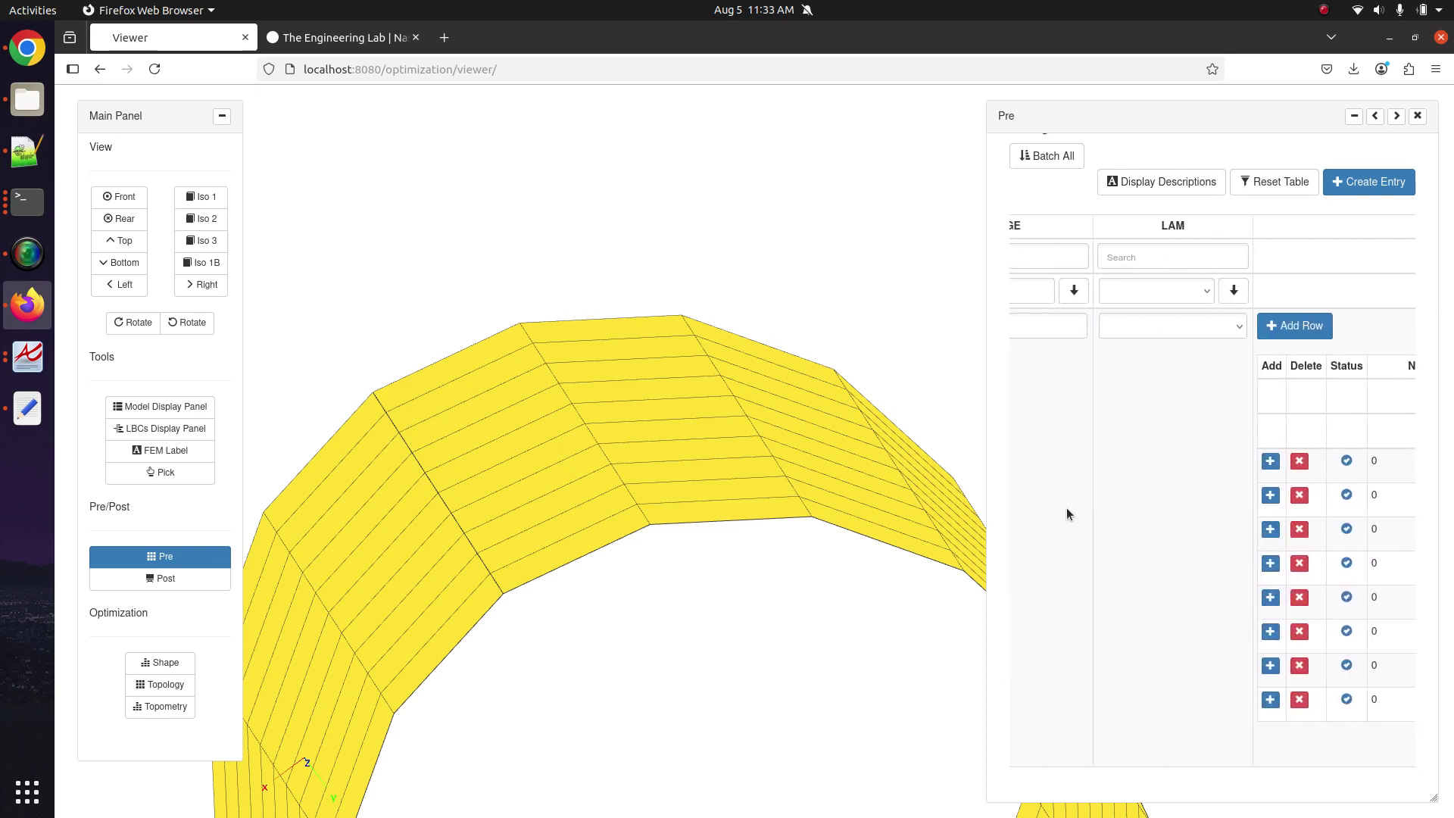
scroll(1066, 514, left, 3)
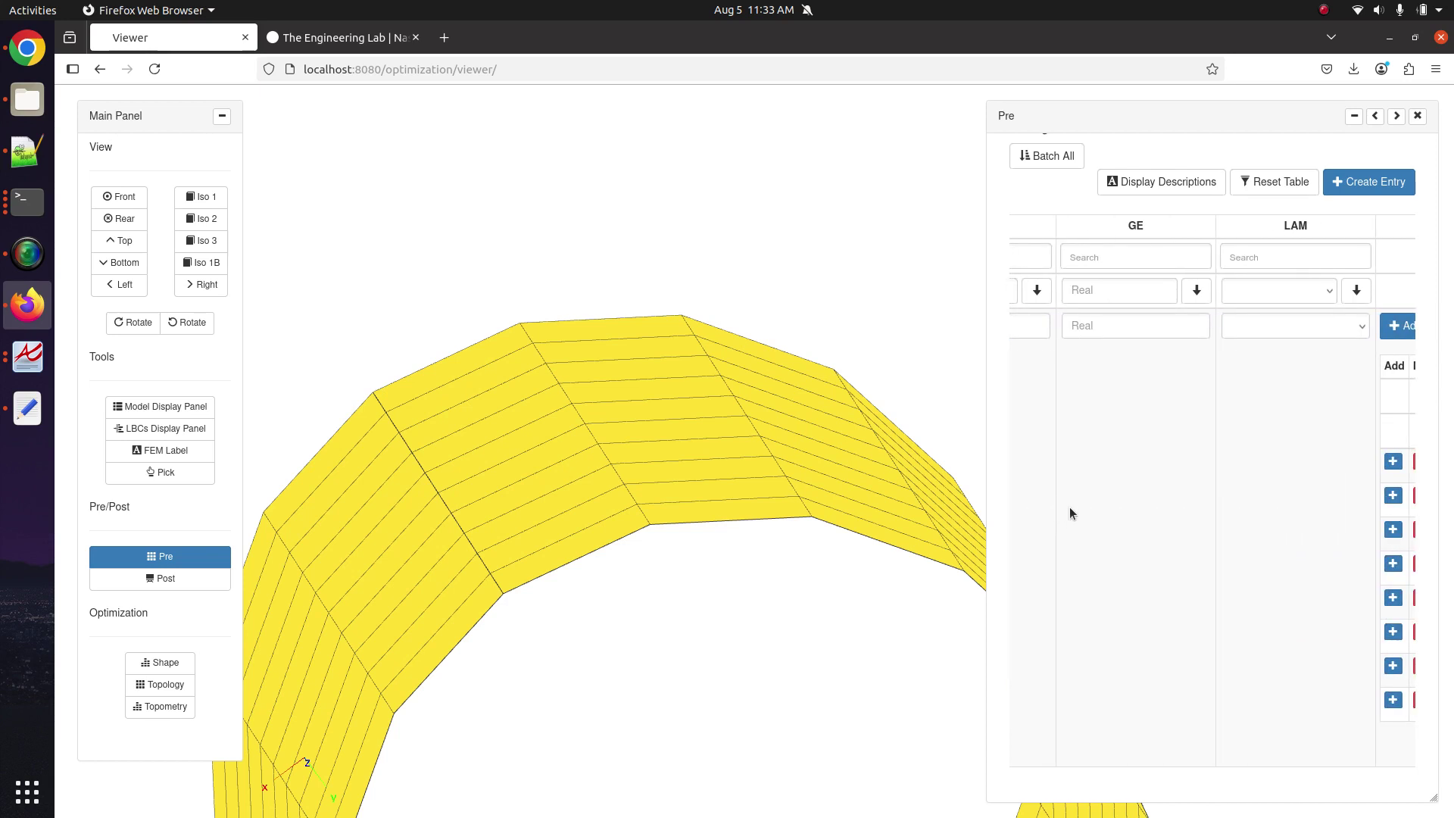
scroll(1068, 512, up, 2)
scroll(1070, 509, down, 2)
scroll(1070, 509, up, 2)
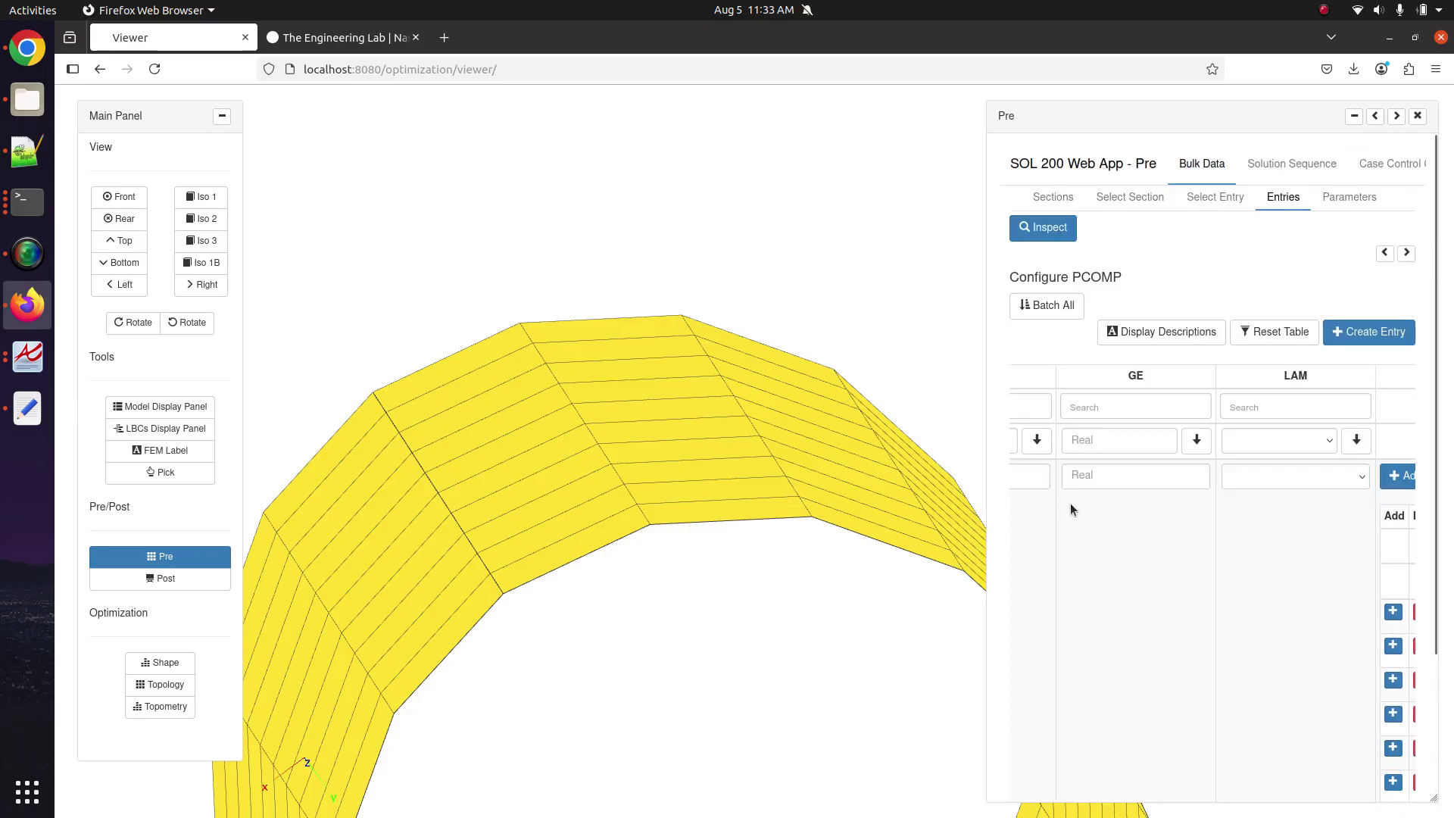
scroll(1069, 502, down, 2)
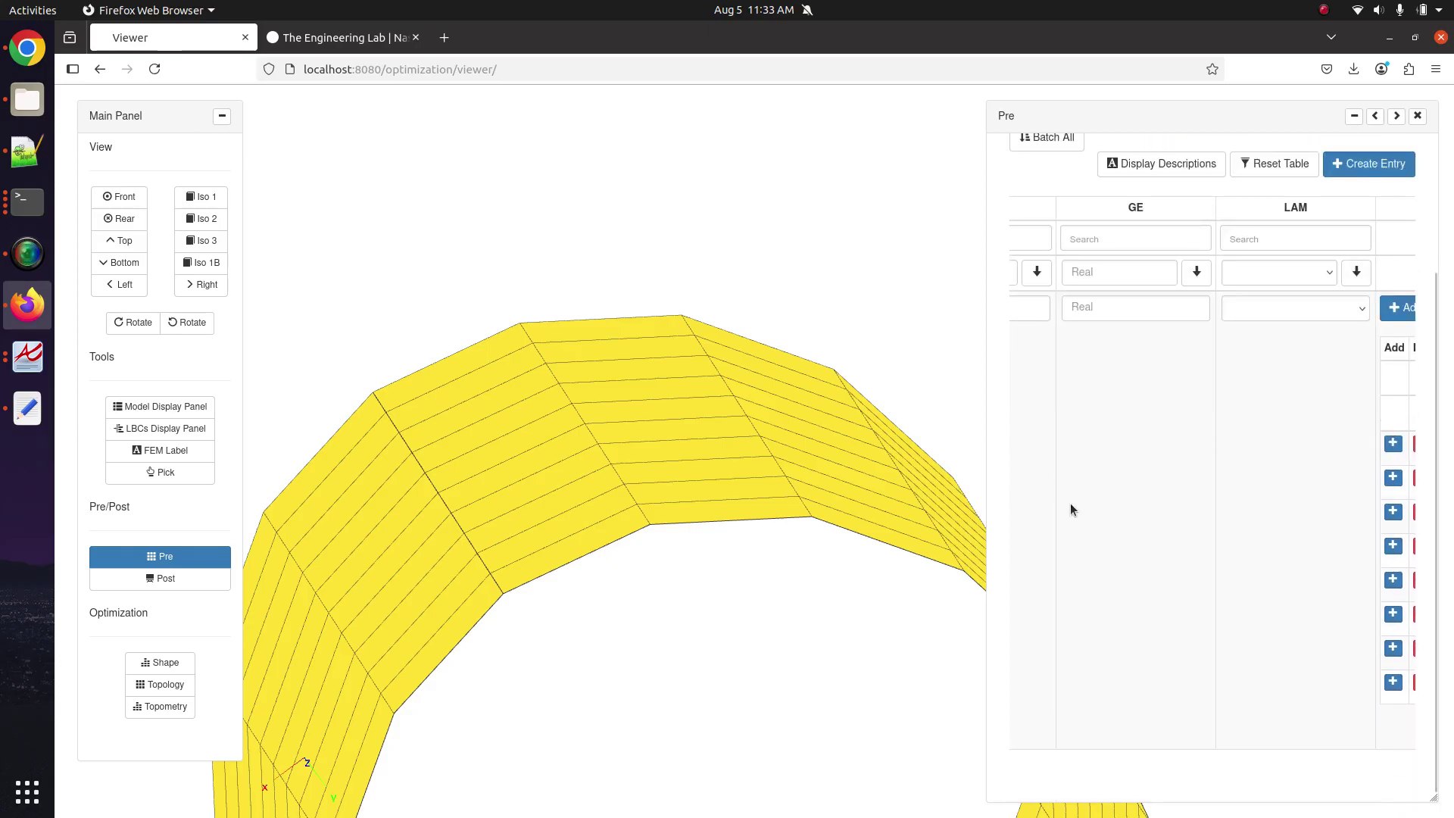
scroll(1070, 503, left, 1)
scroll(1069, 503, right, 5)
scroll(1074, 510, right, 2)
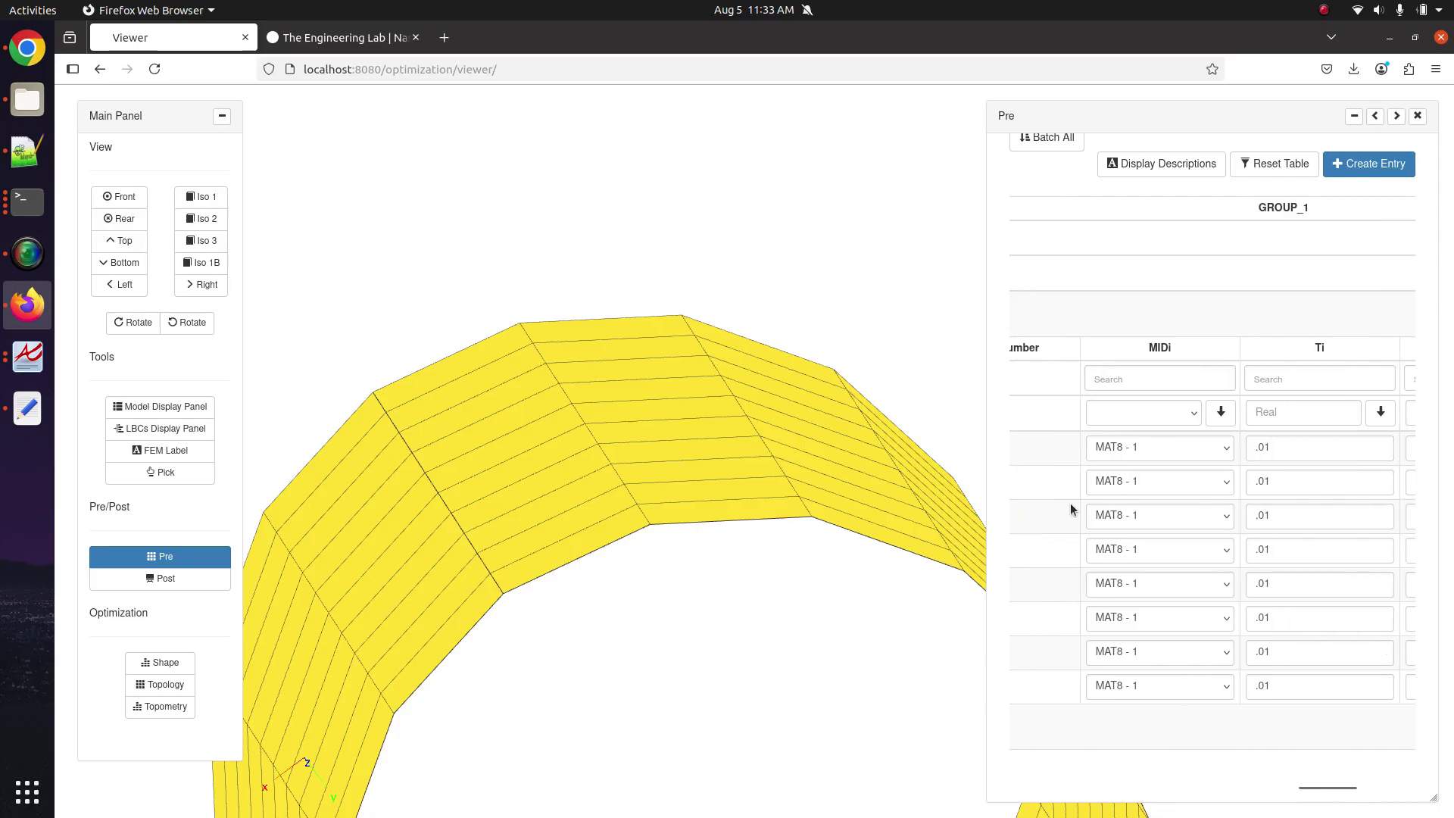
scroll(1071, 509, left, 1)
scroll(1071, 509, right, 3)
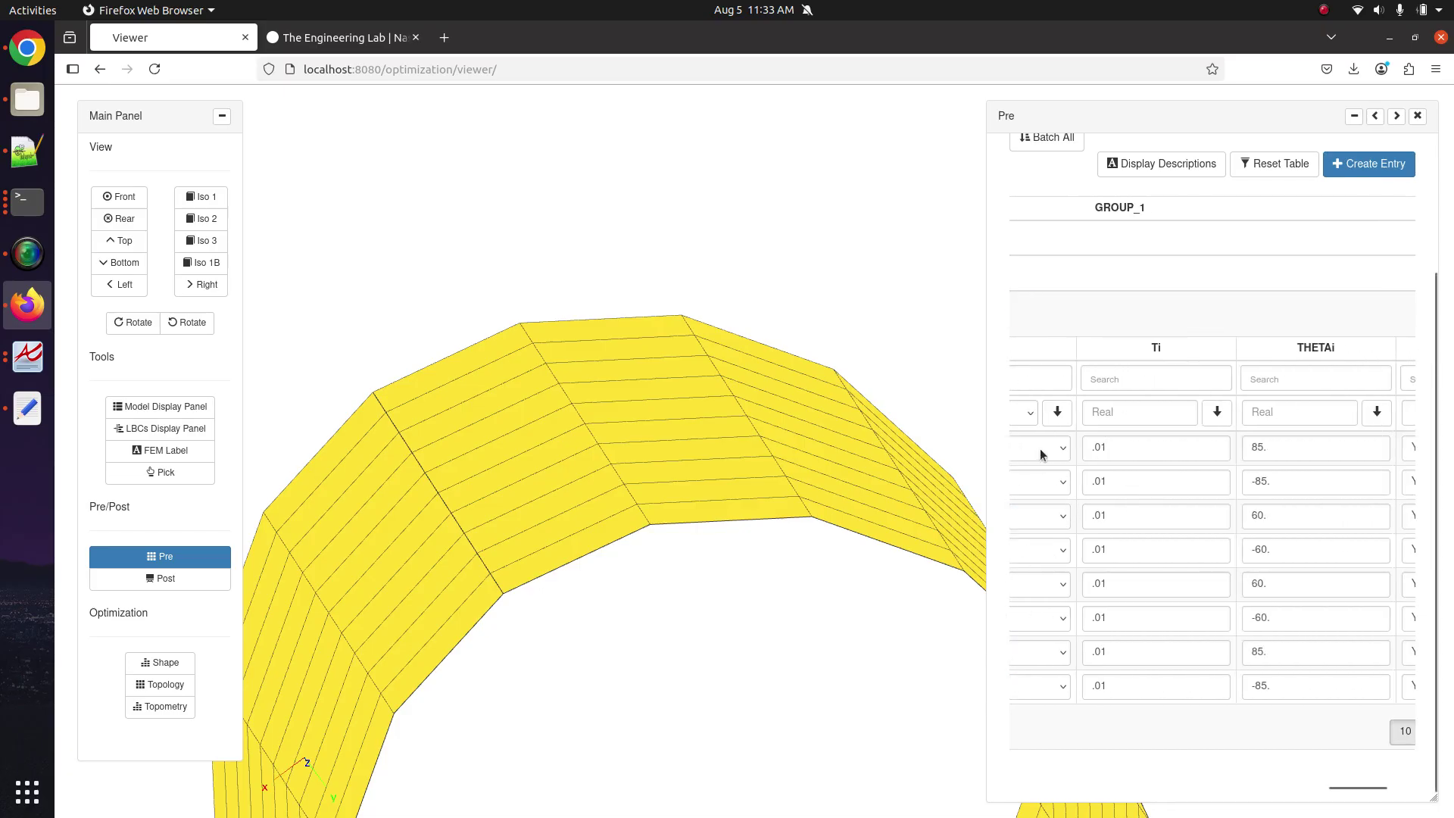
Scroll the Pre table to the Ti column and begin editing the first ply's thickness.
click(1088, 447)
scroll(1090, 451, left, 3)
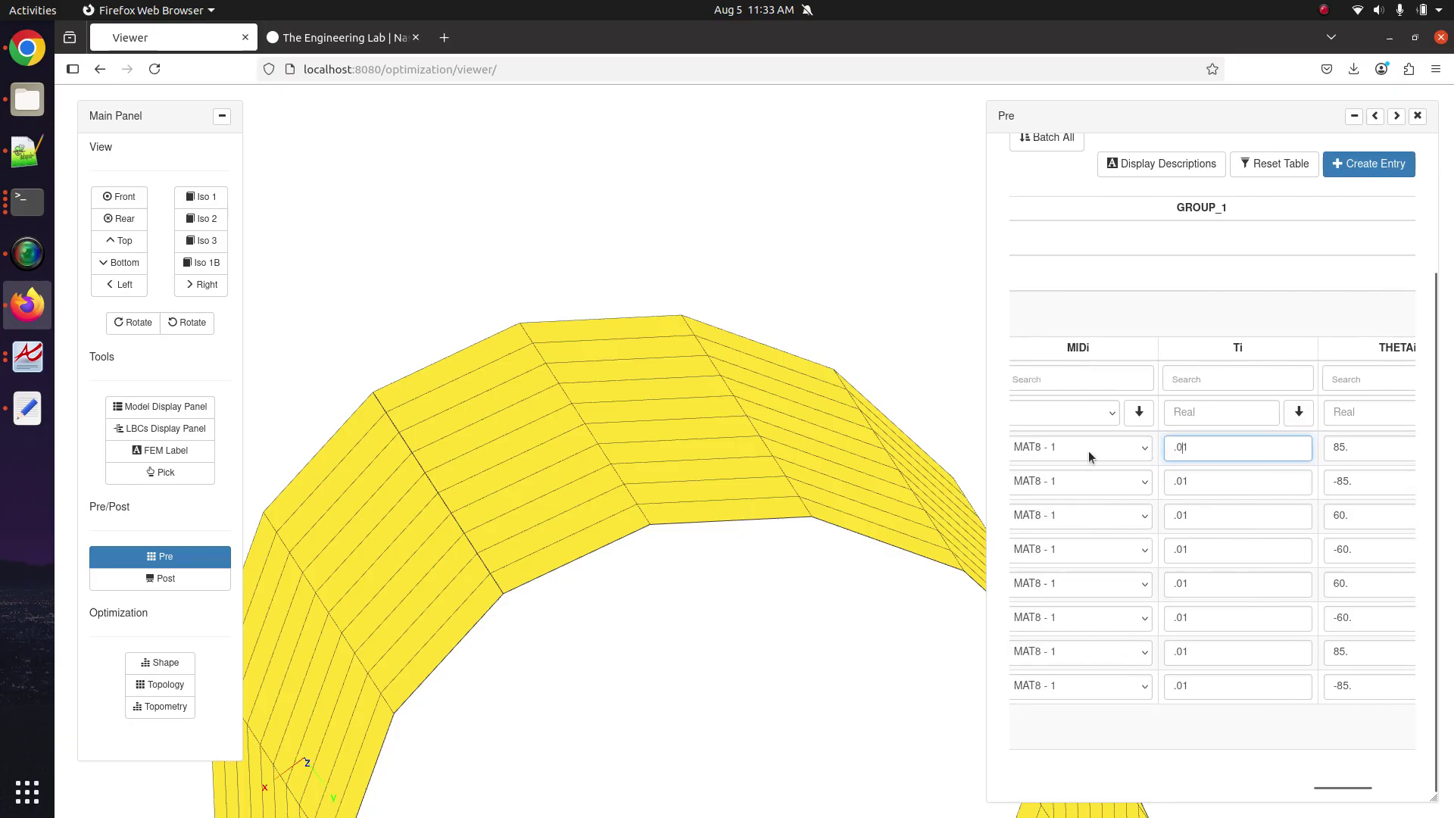
scroll(1089, 454, left, 2)
scroll(1091, 454, left, 2)
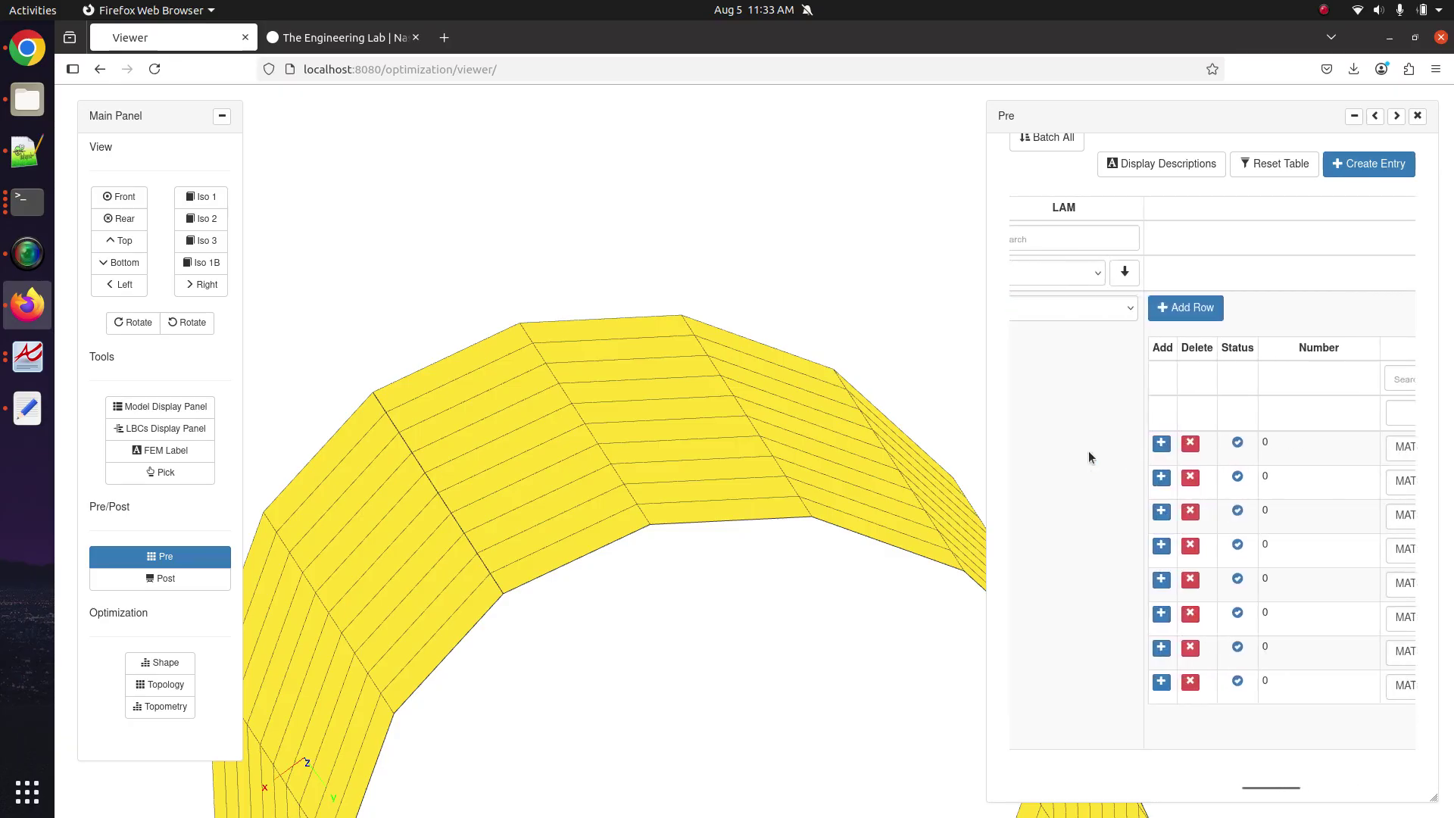
scroll(1225, 483, right, 5)
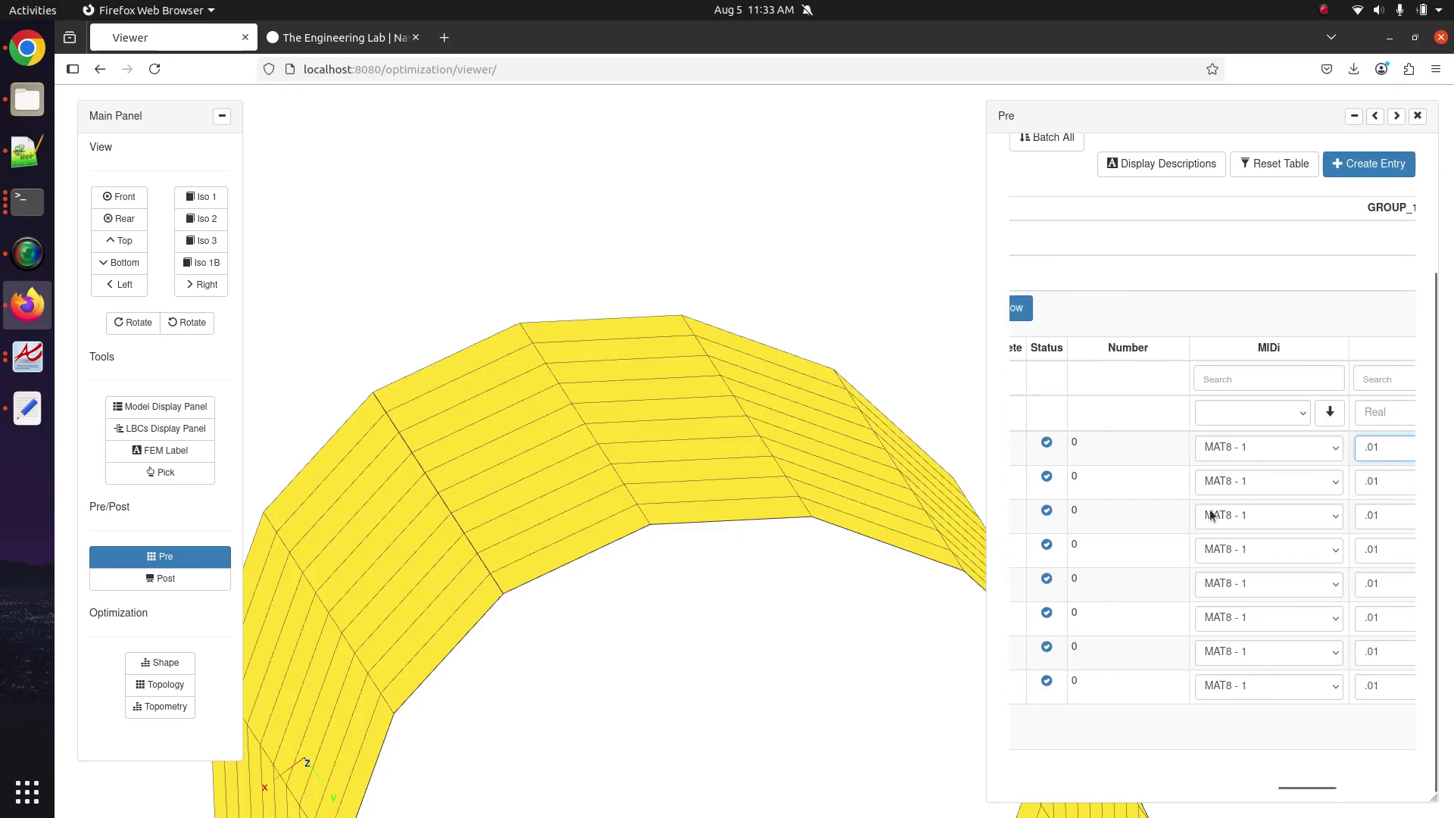
scroll(1209, 606, right, 5)
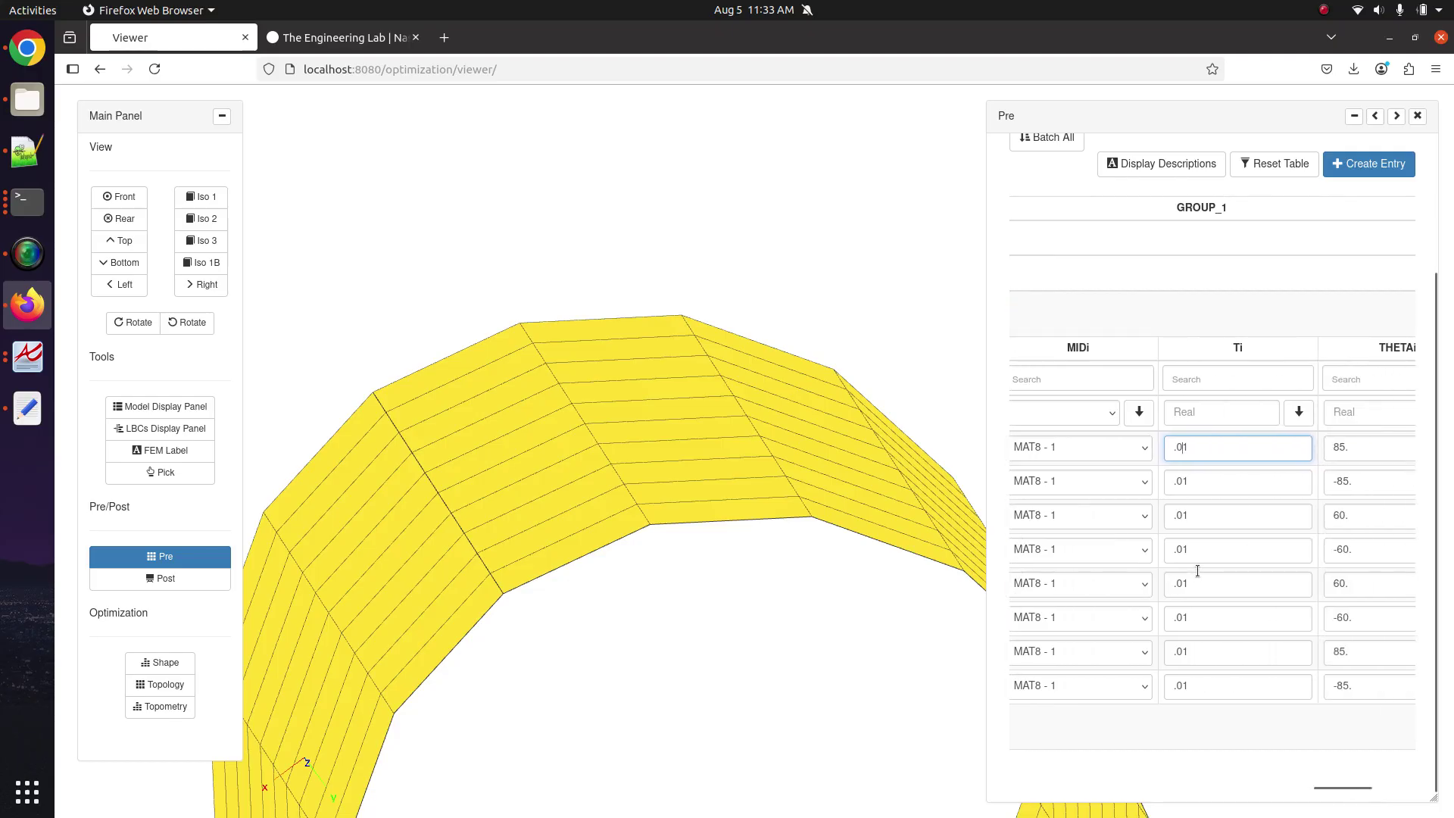
text(1.)
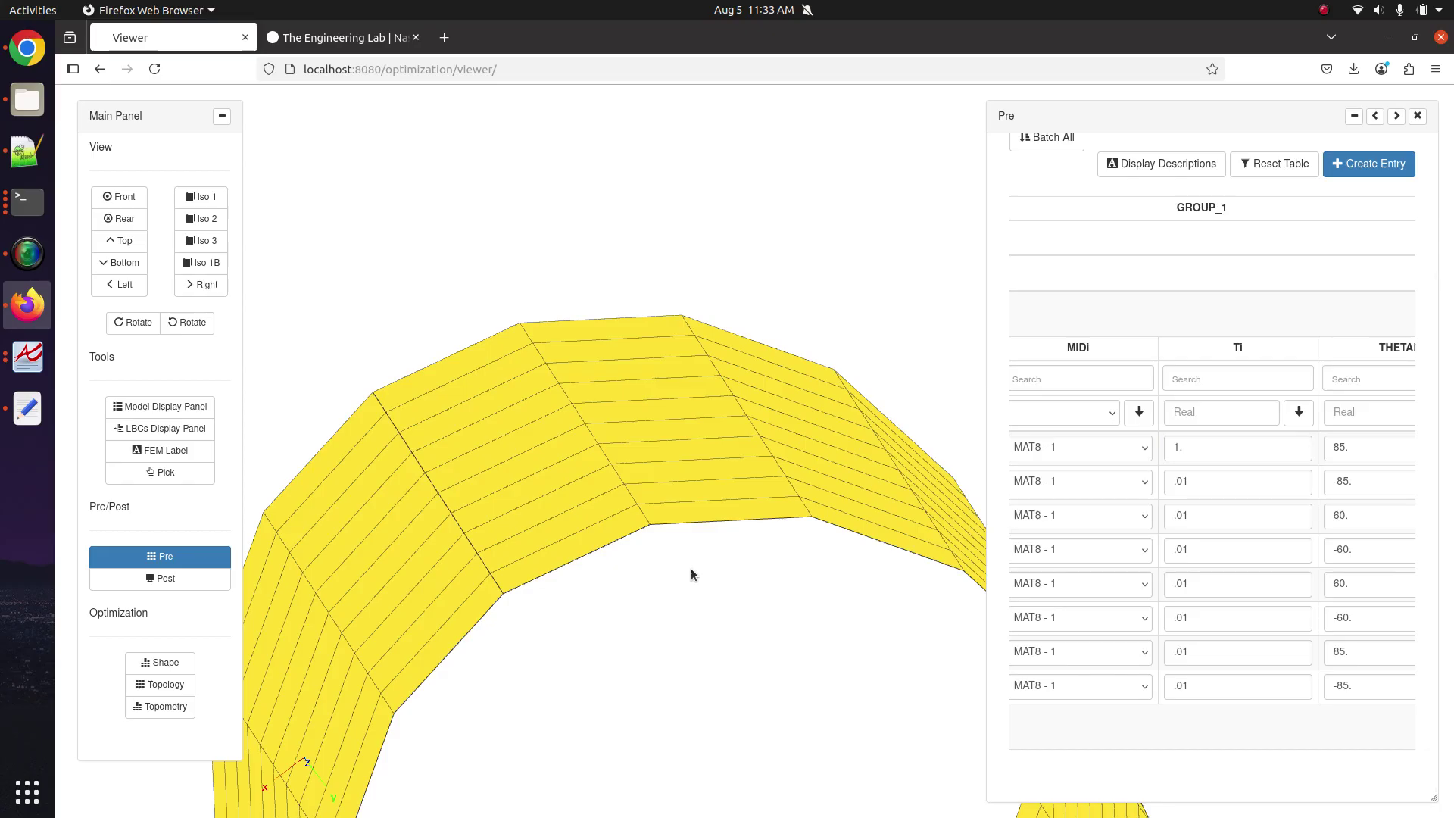
Replace the first ply's Ti thickness with .1, leaving the other plies at .01.
scroll(694, 576, up, 3)
scroll(692, 560, down, 3)
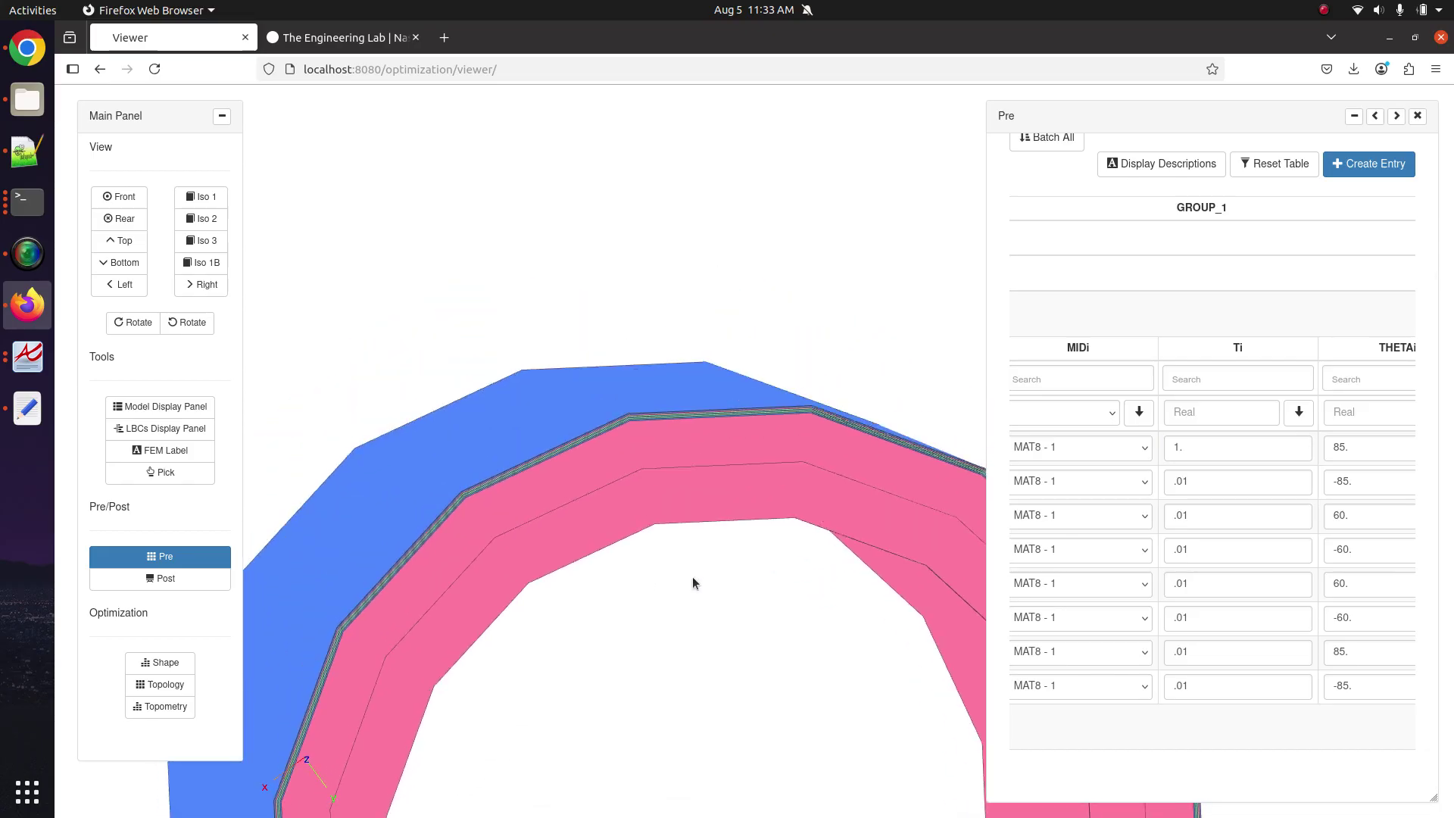
scroll(688, 561, up, 2)
scroll(680, 544, up, 2)
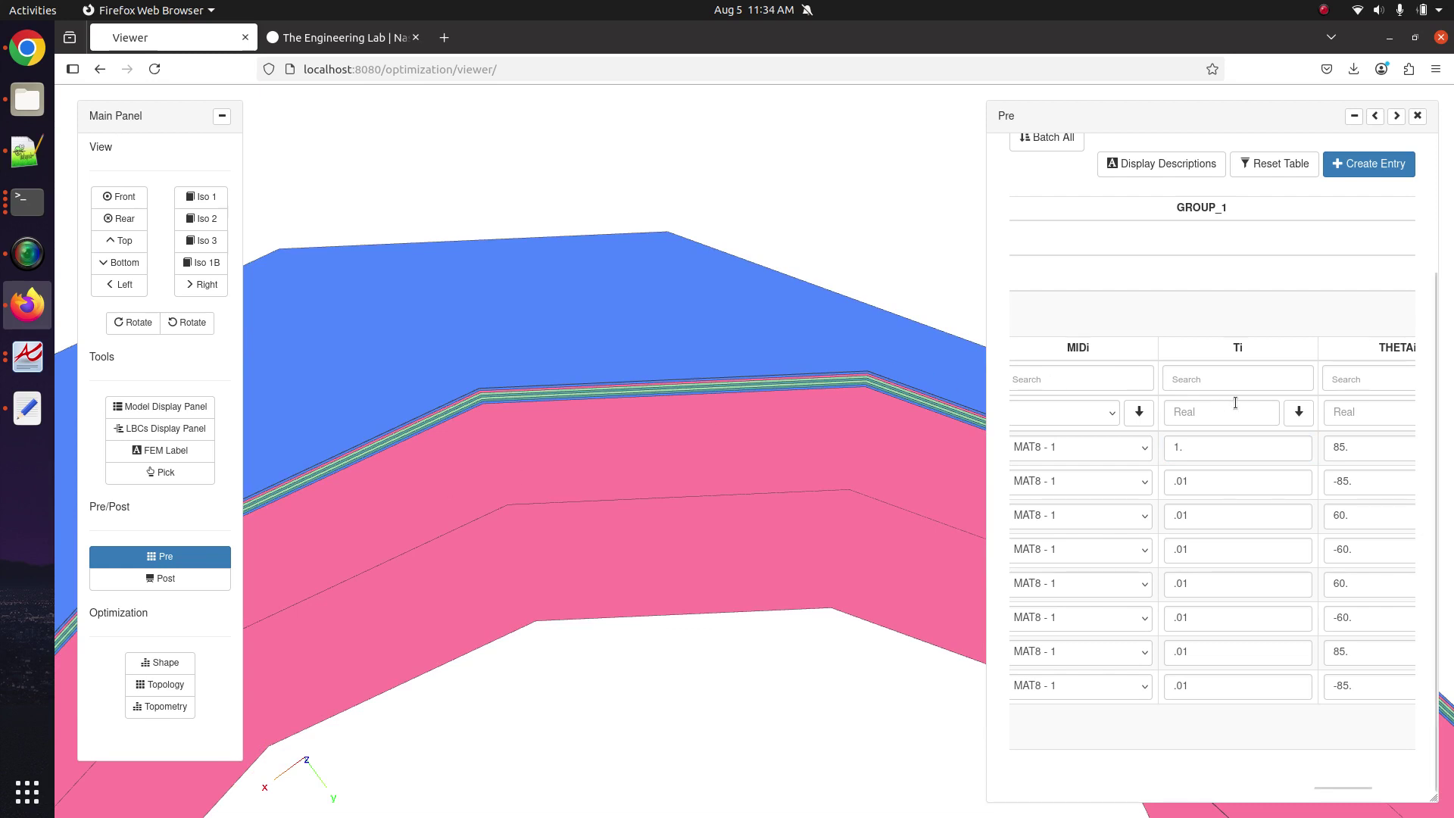
double_click(1219, 446)
text(.1)
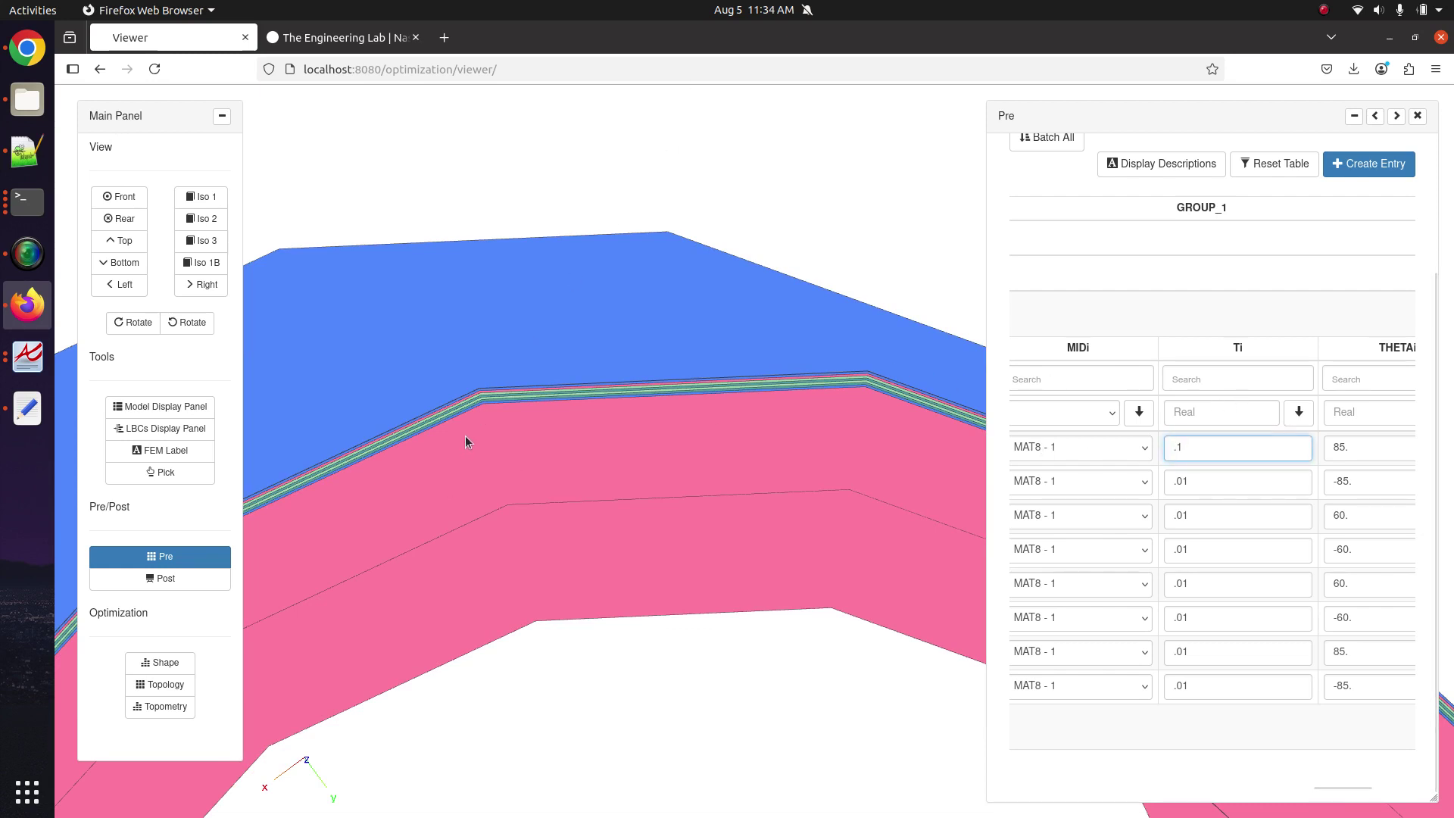
Orbit the model and scroll the table back to the PID, Z0 and NSM columns.
drag(512, 548, 597, 436)
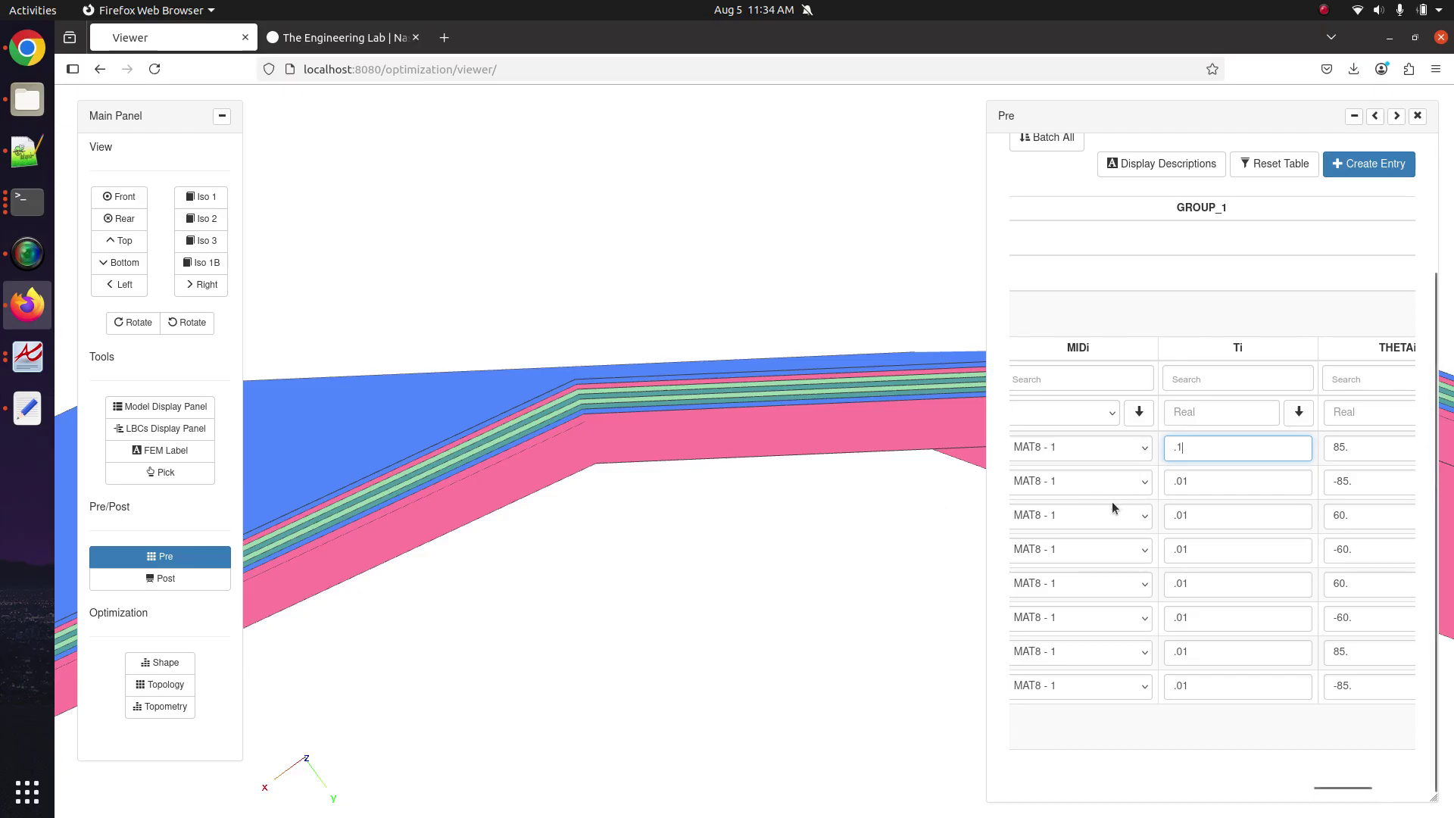
scroll(1112, 501, left, 5)
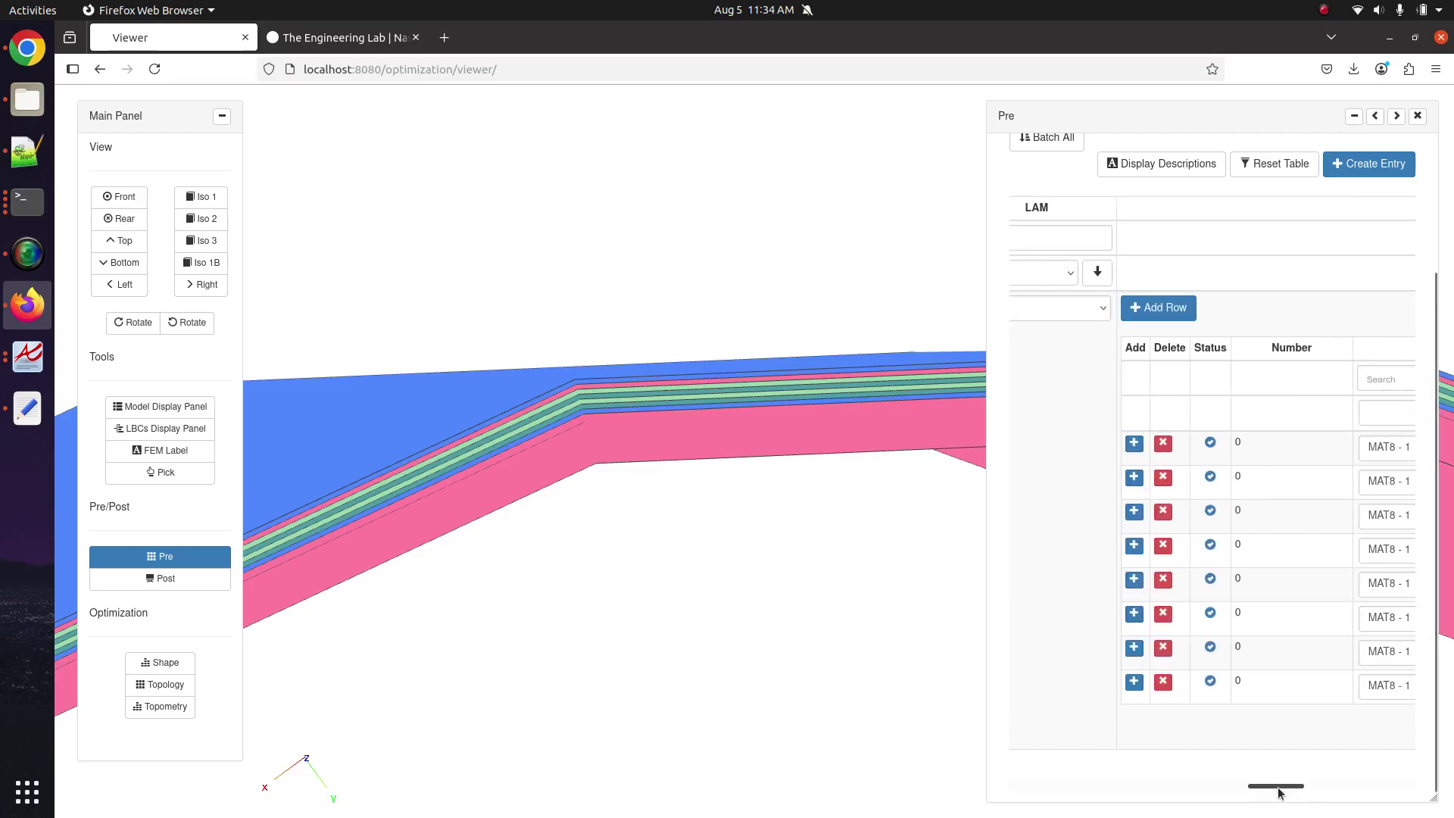
drag(1279, 788, 1088, 788)
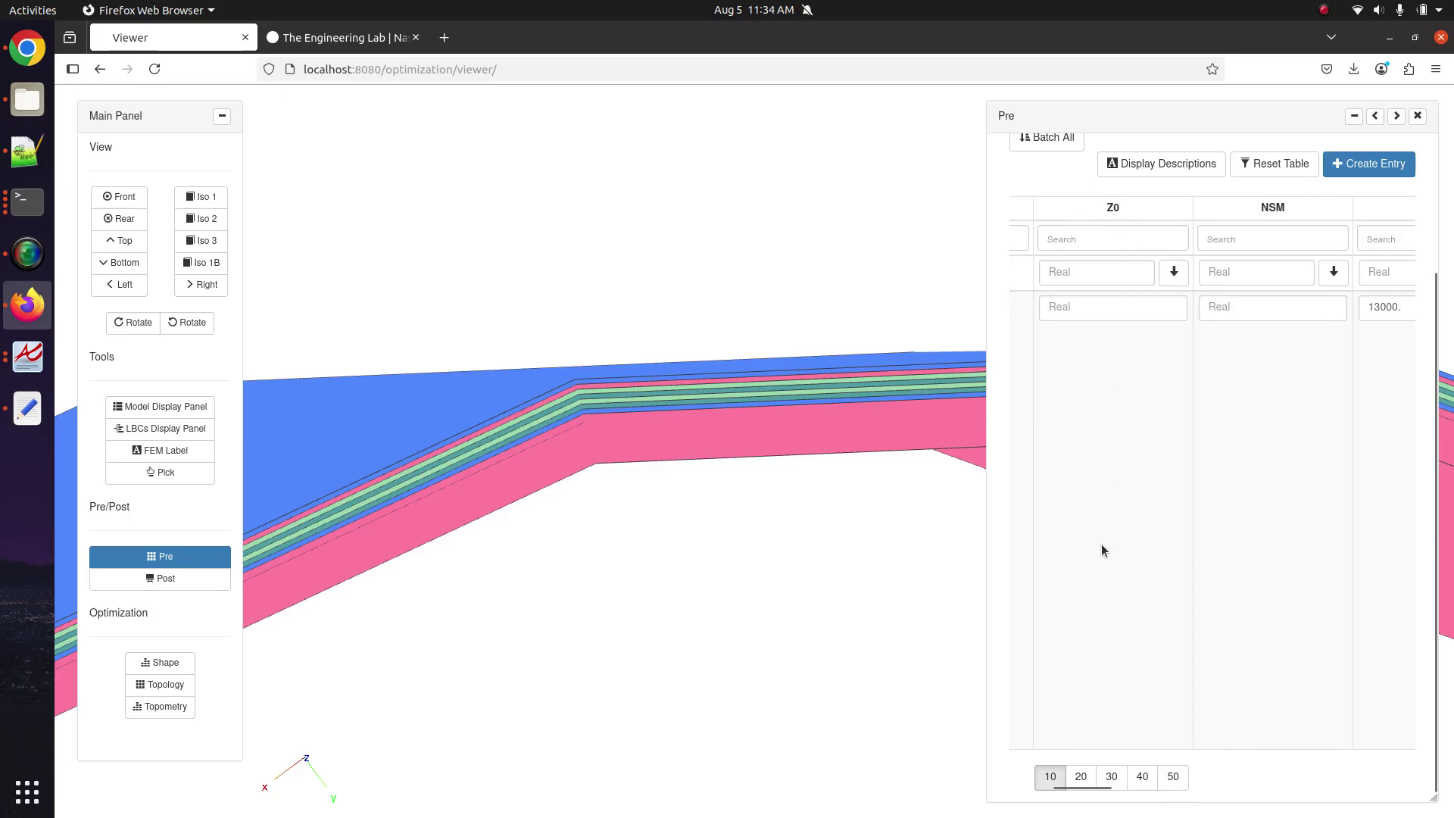
Show column descriptions, try a Z0 offset of .1, and view the tube from the front.
click(1112, 166)
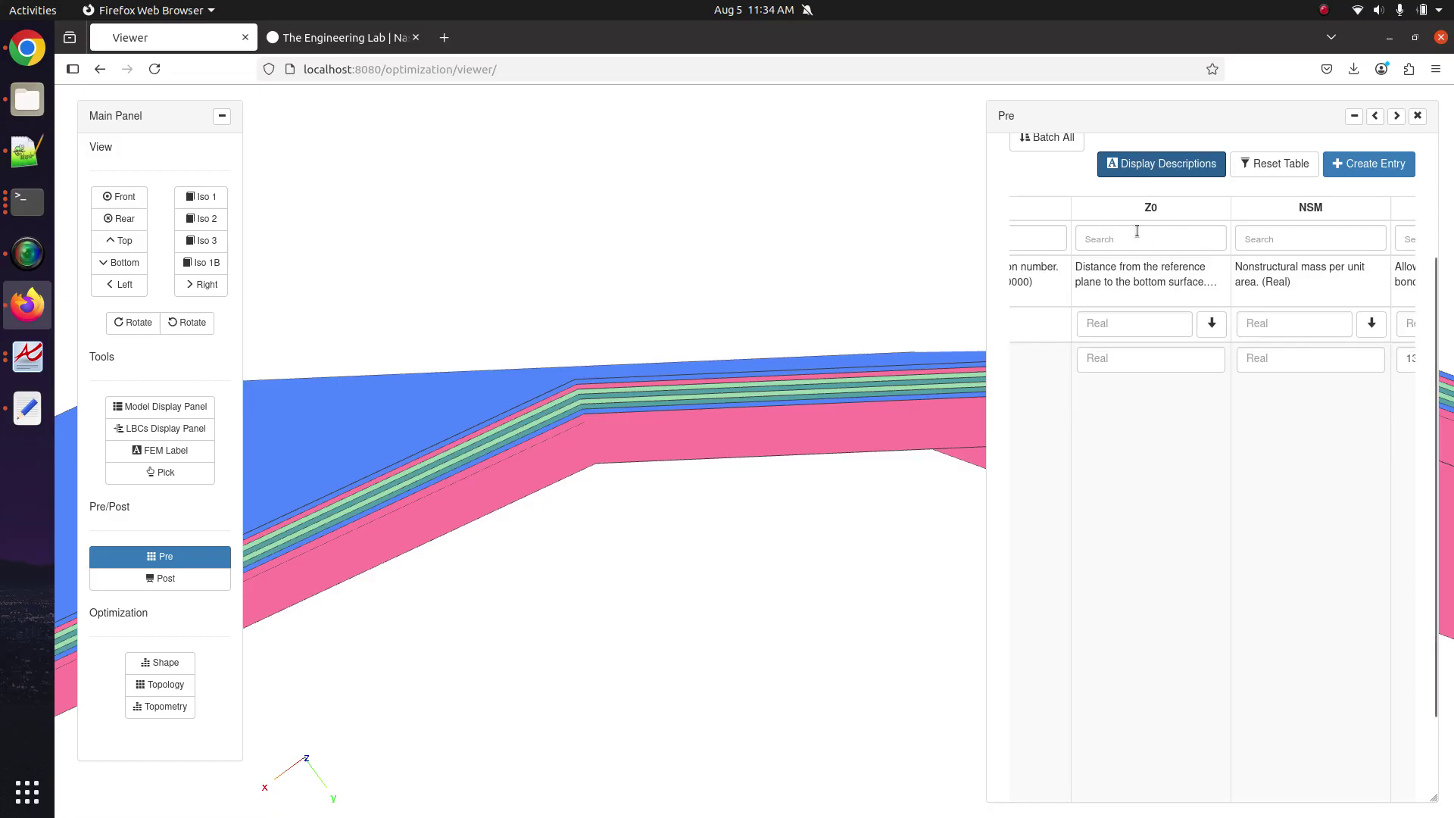
click(1132, 366)
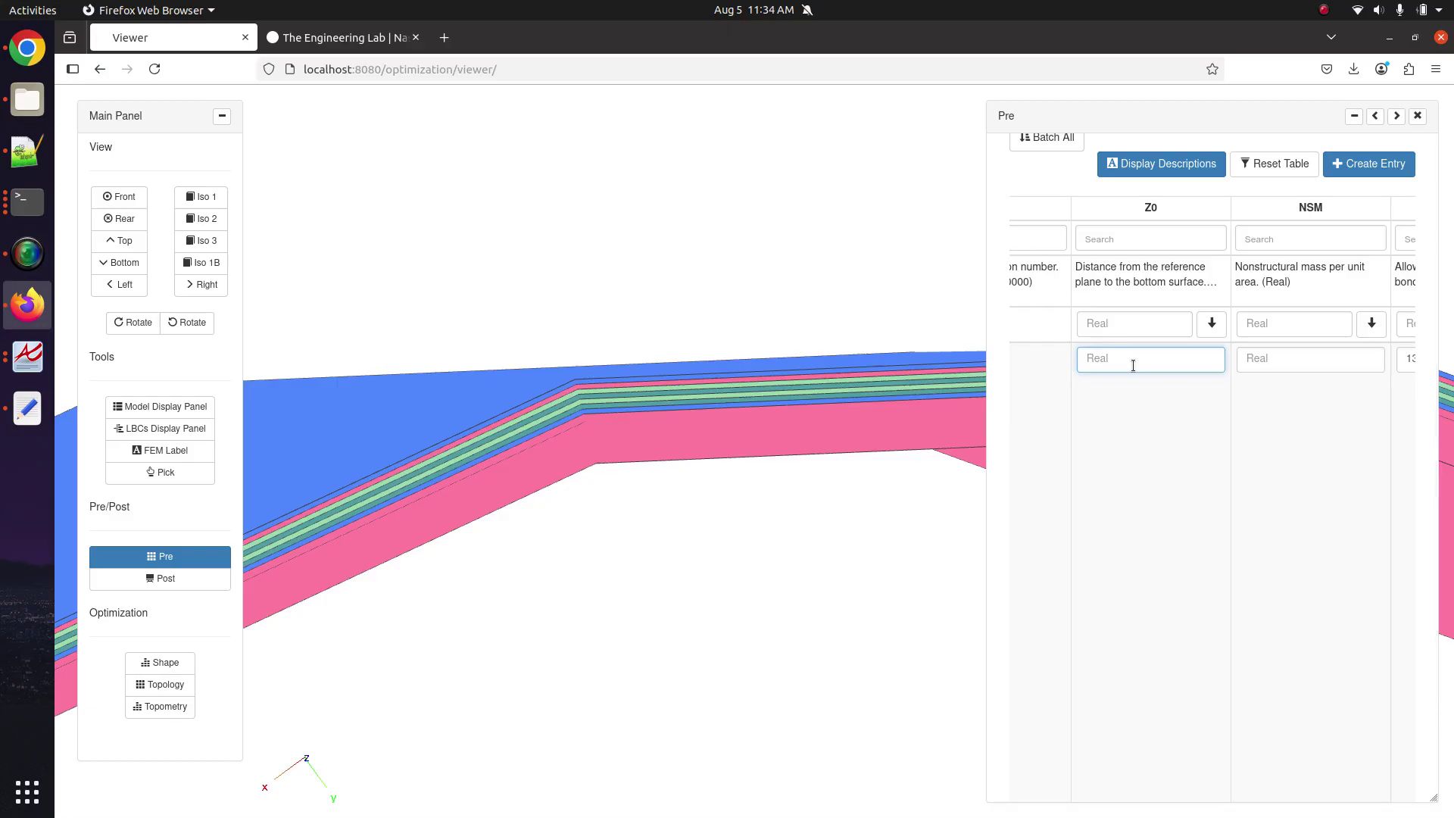
text(.1)
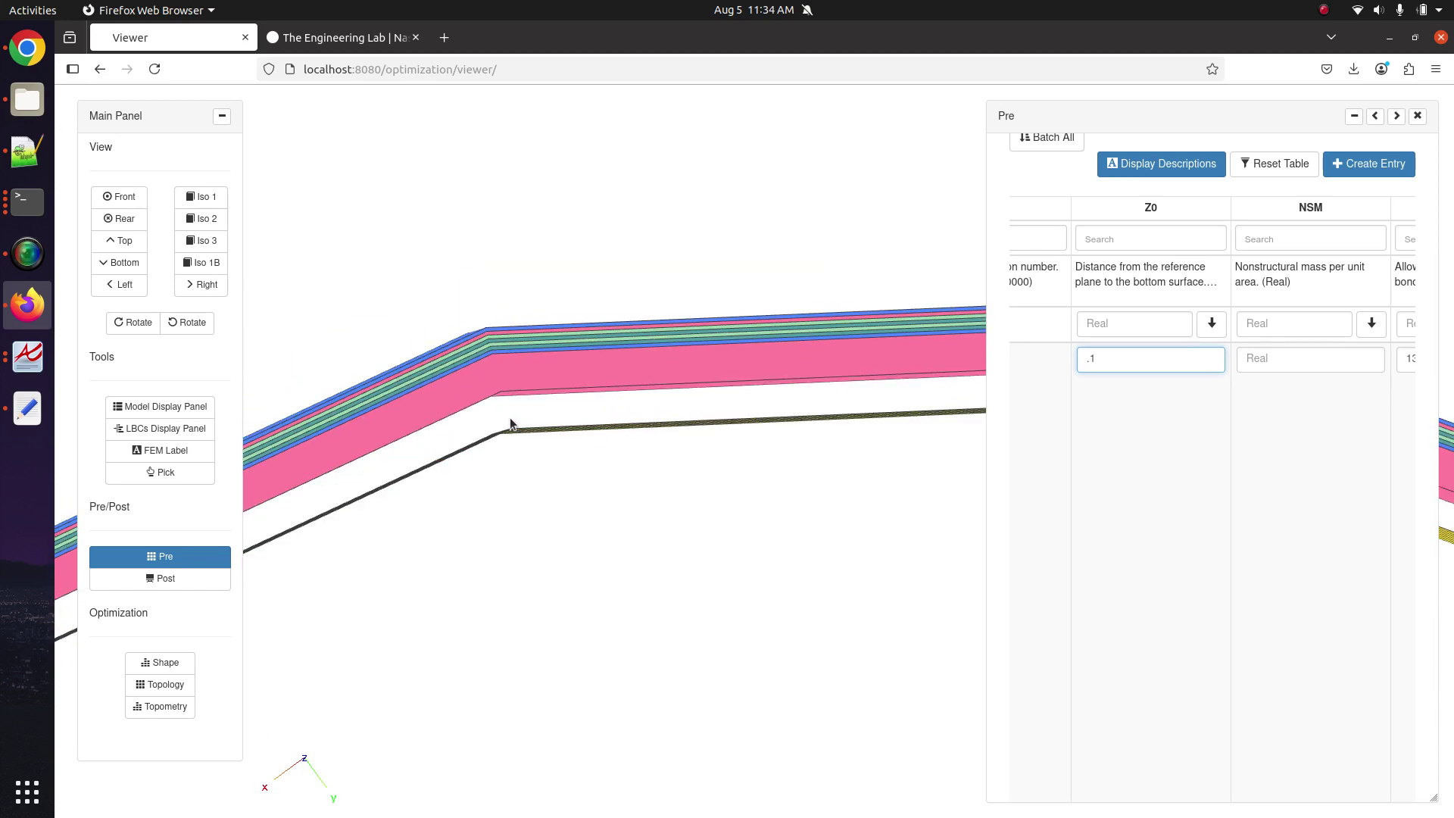
click(119, 197)
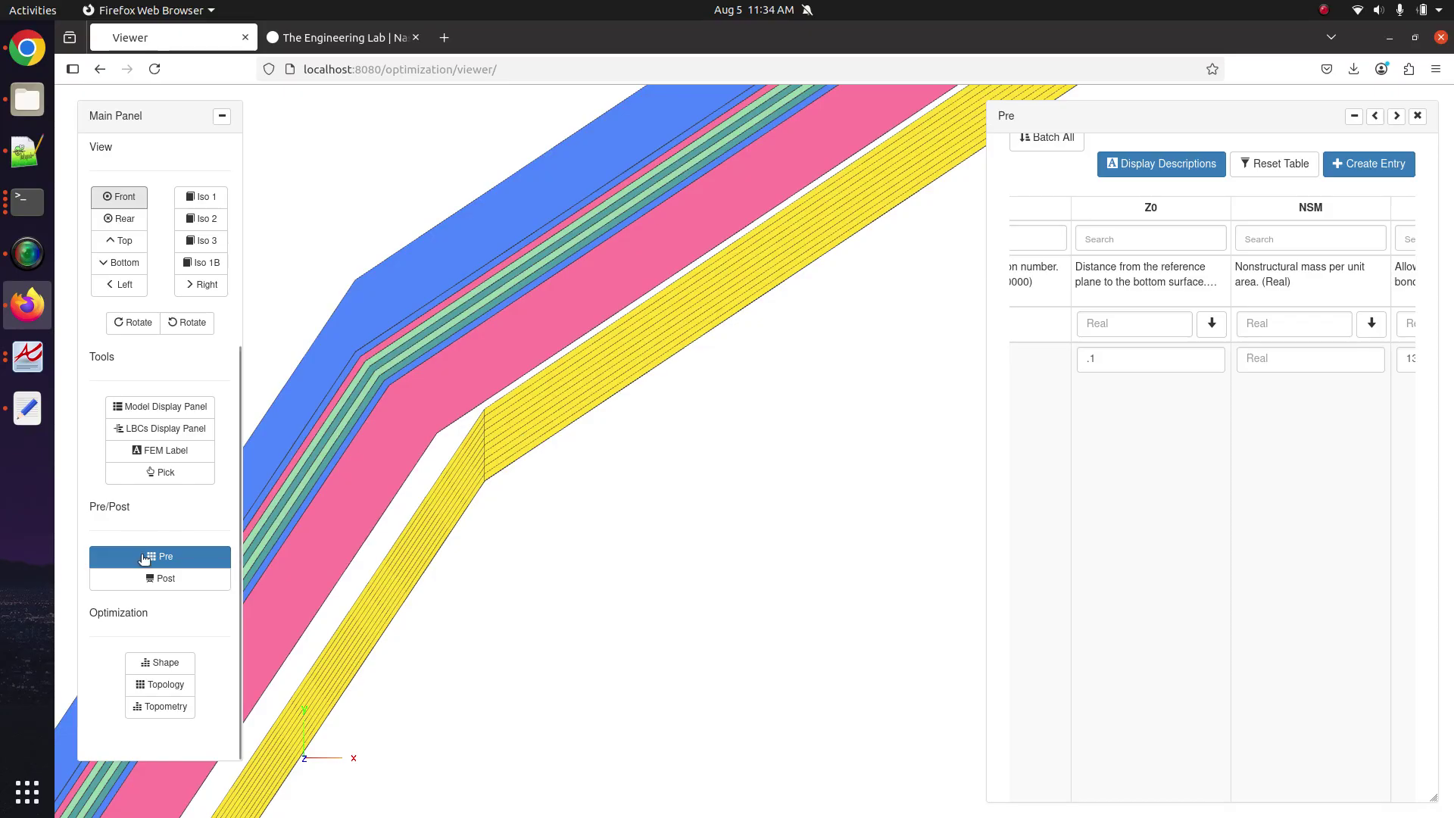
click(126, 198)
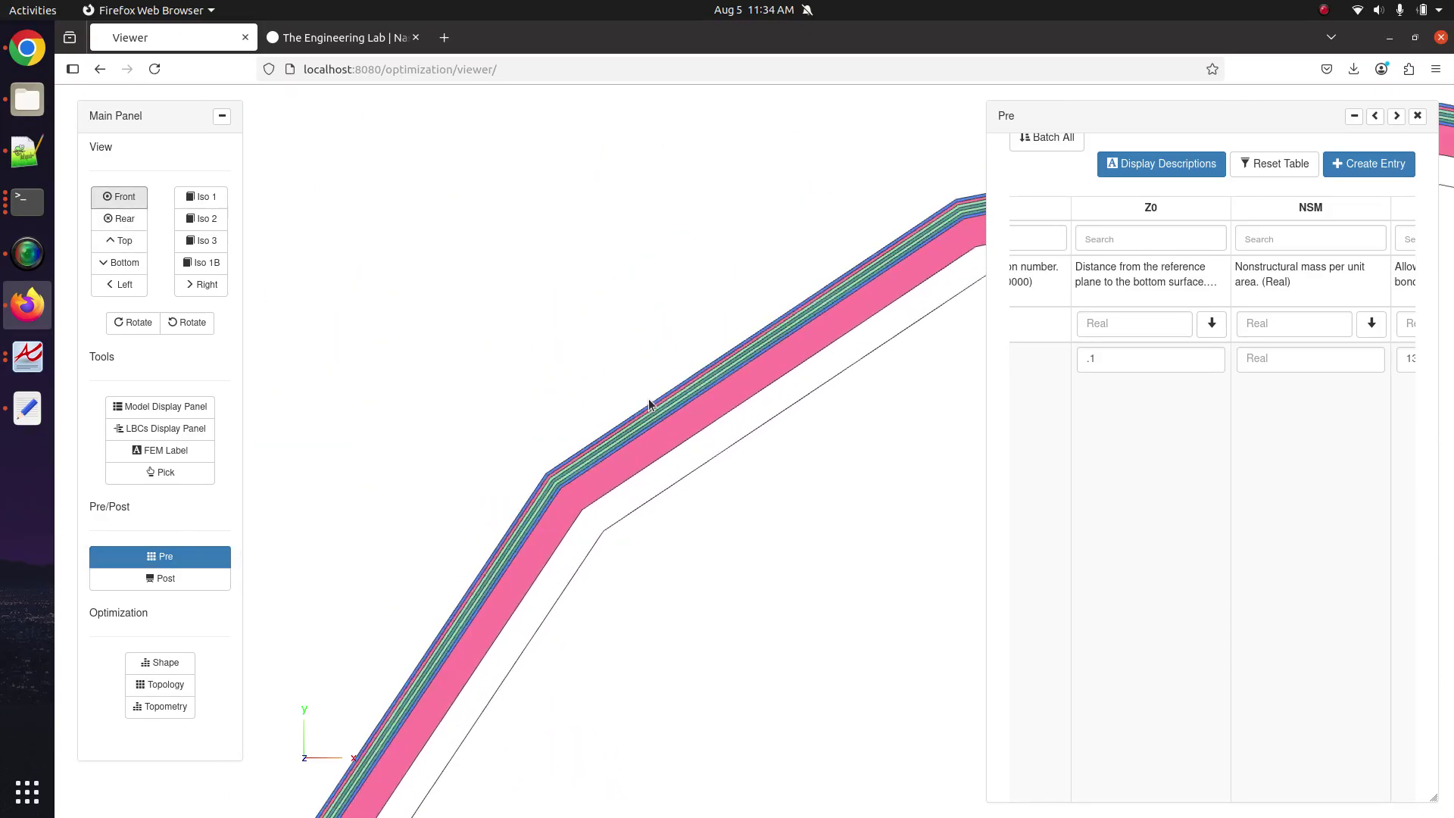
Set the Z0 offset to 0. and confirm it so the ply stack redraws.
double_click(1098, 358)
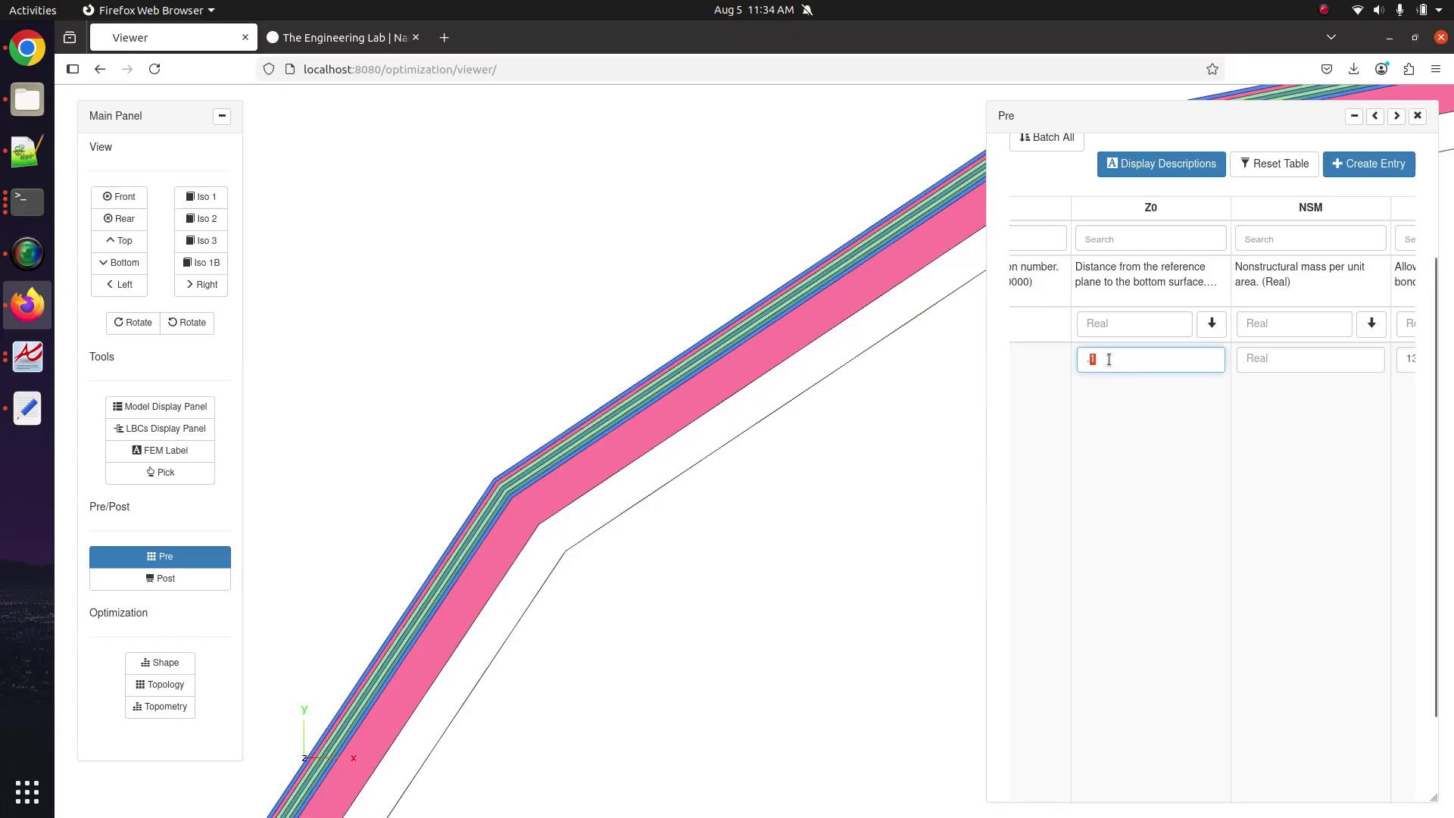
text(05)
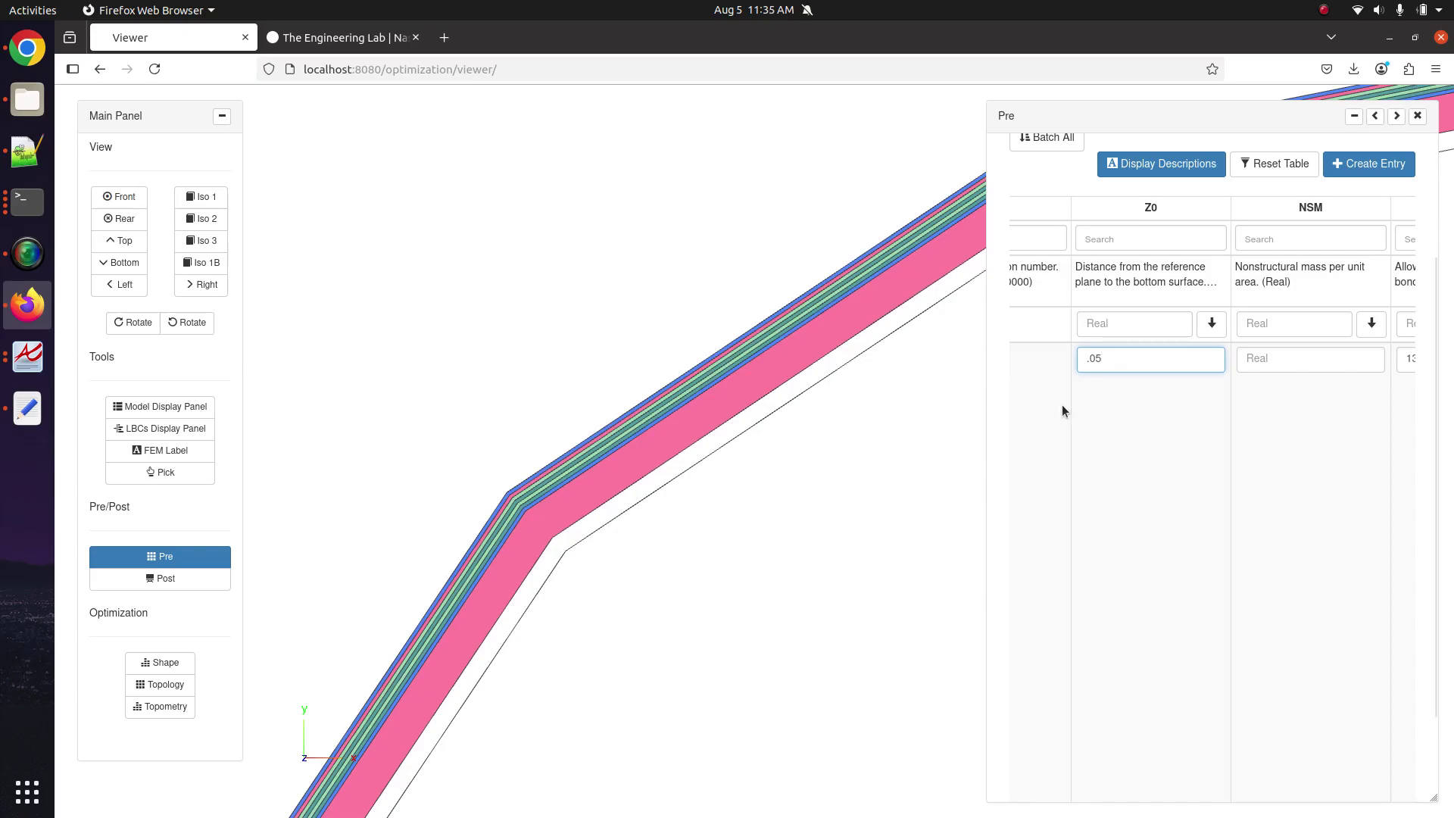
drag(1109, 363, 1083, 363)
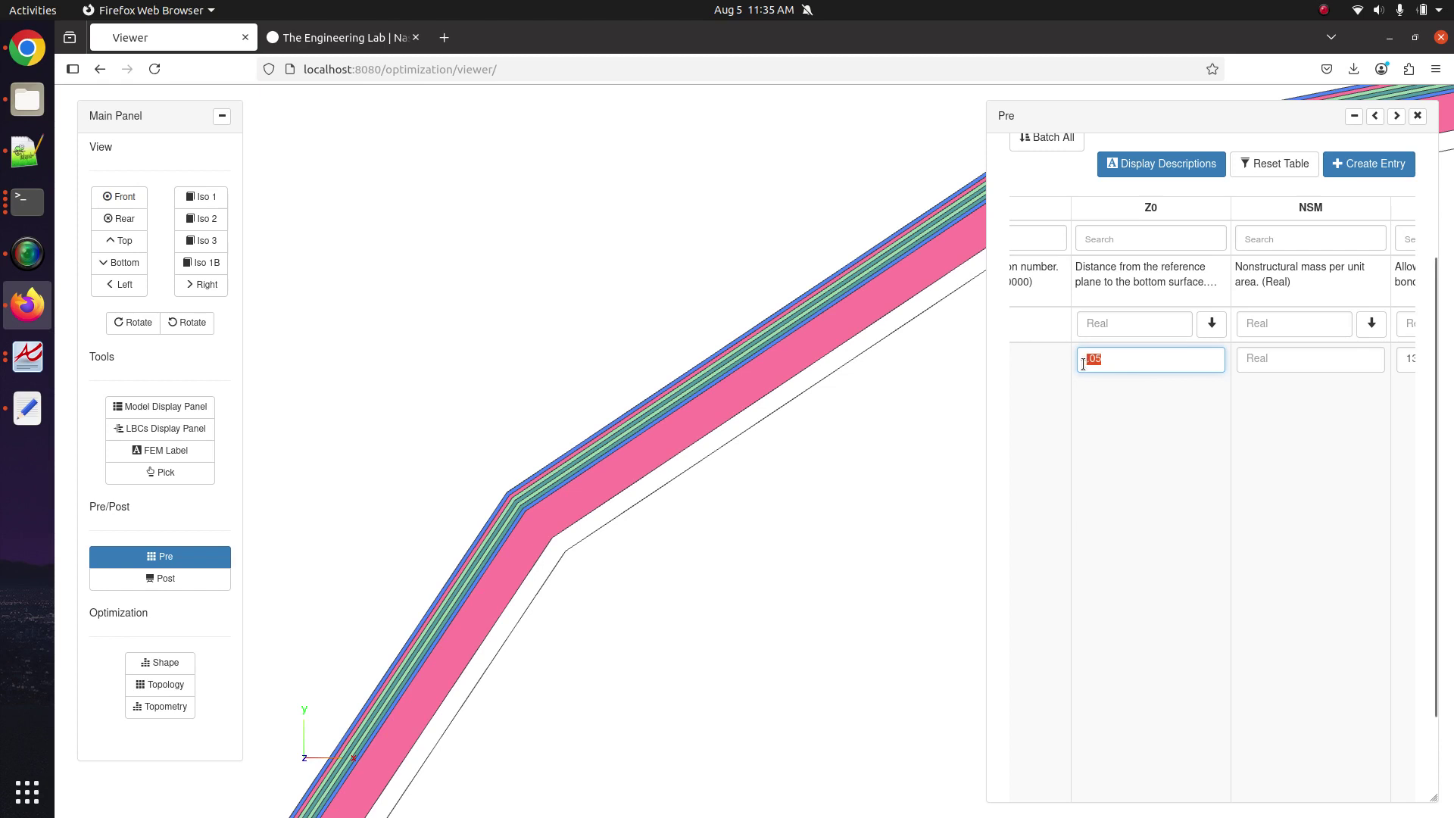
drag(1159, 360, 993, 353)
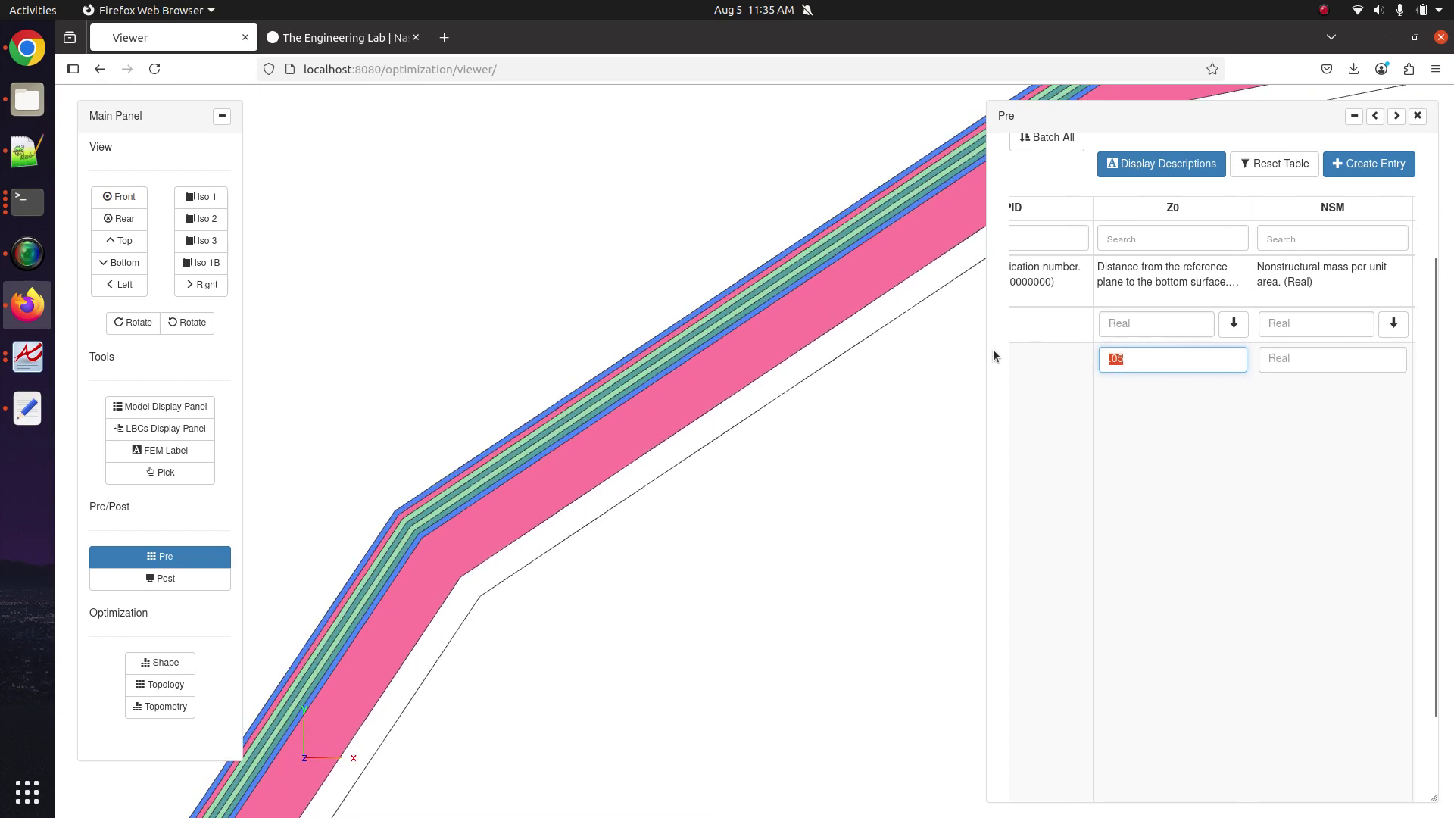
text(0.)
key(Tab)
click(475, 593)
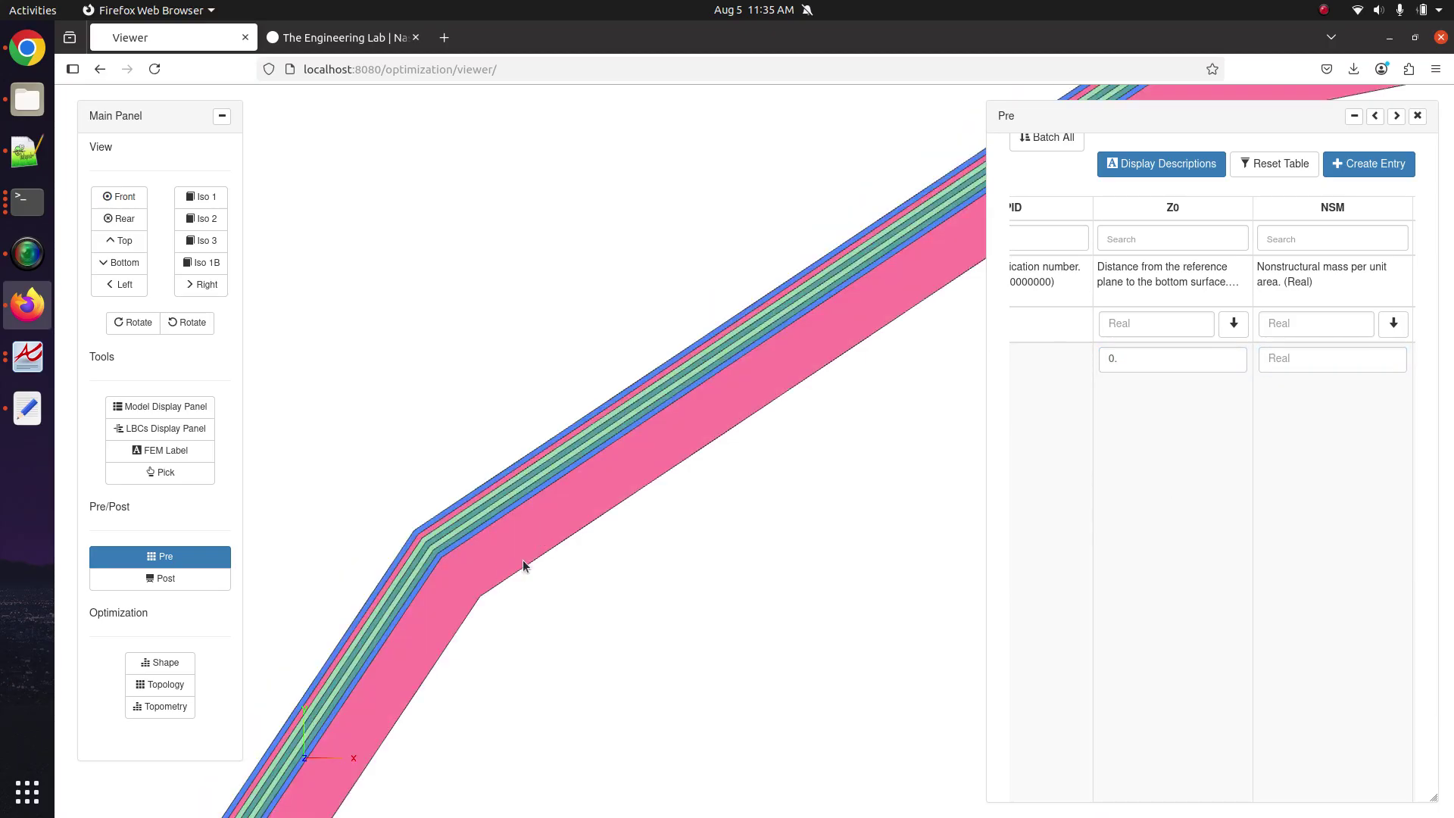
Try other Z0 offsets such as -.1 and .2 for PID 1, orbiting to see the effect.
scroll(598, 553, up, 3)
scroll(624, 465, down, 1)
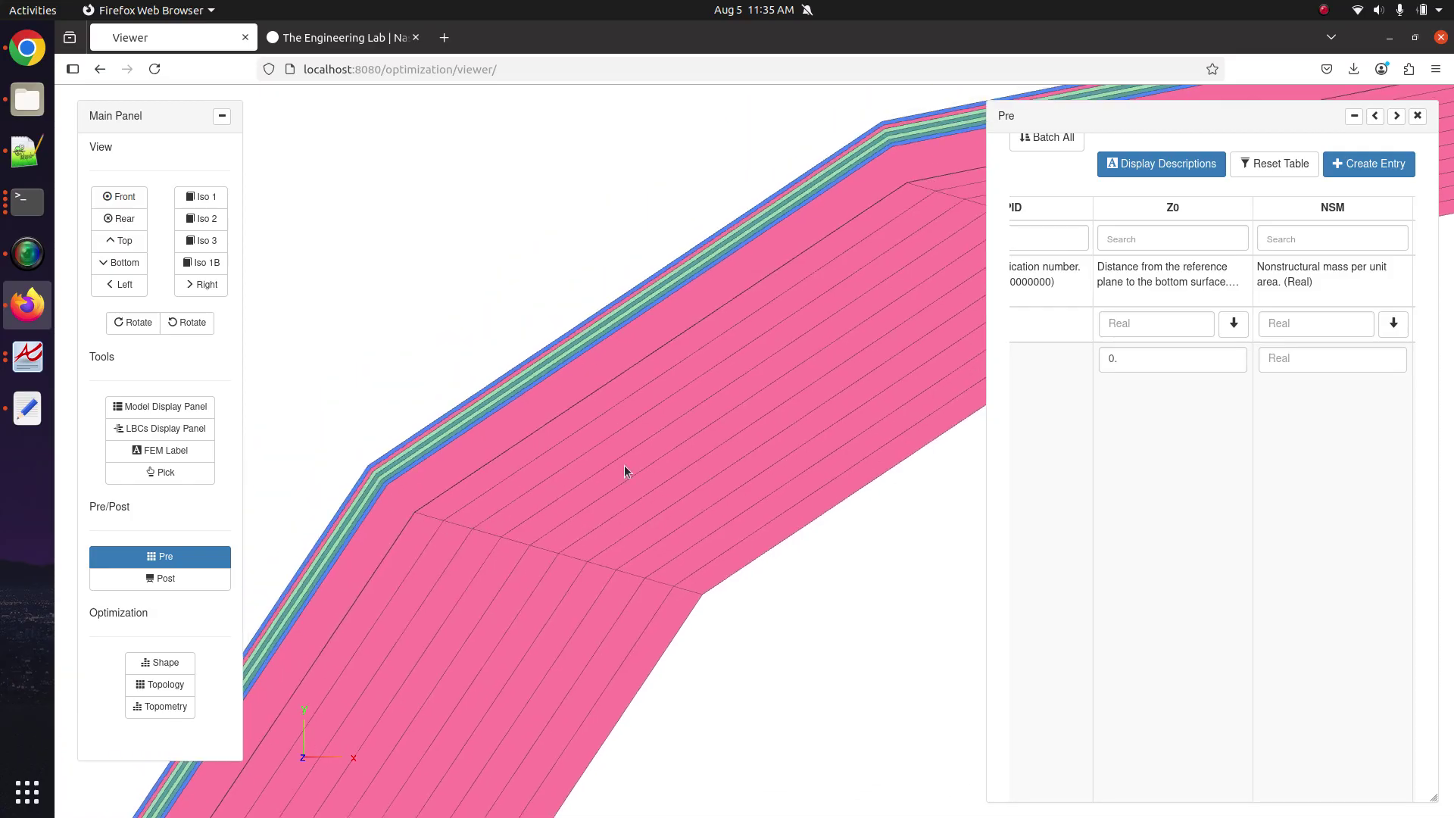
drag(475, 573, 547, 539)
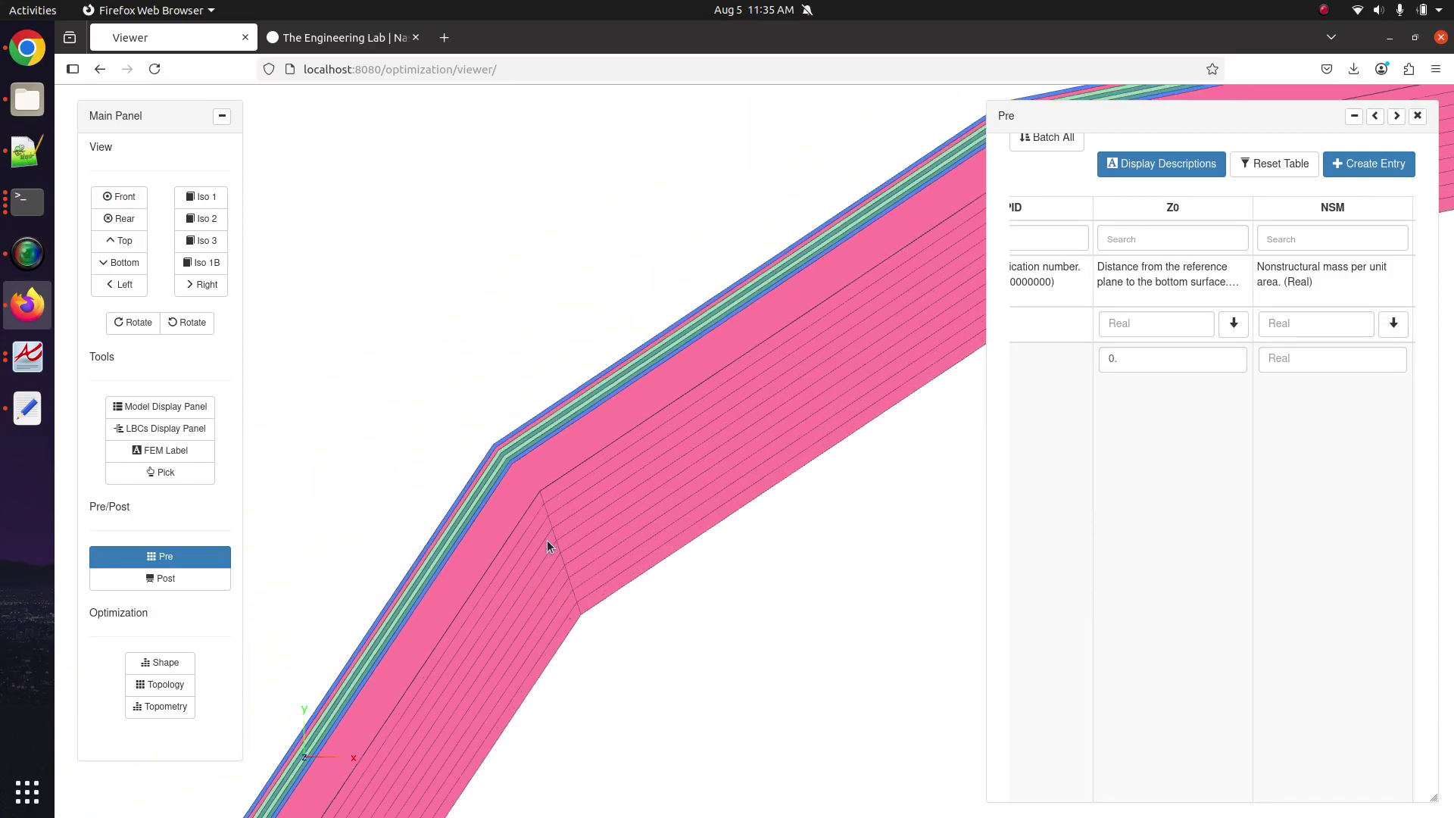
double_click(1113, 359)
text(-.1)
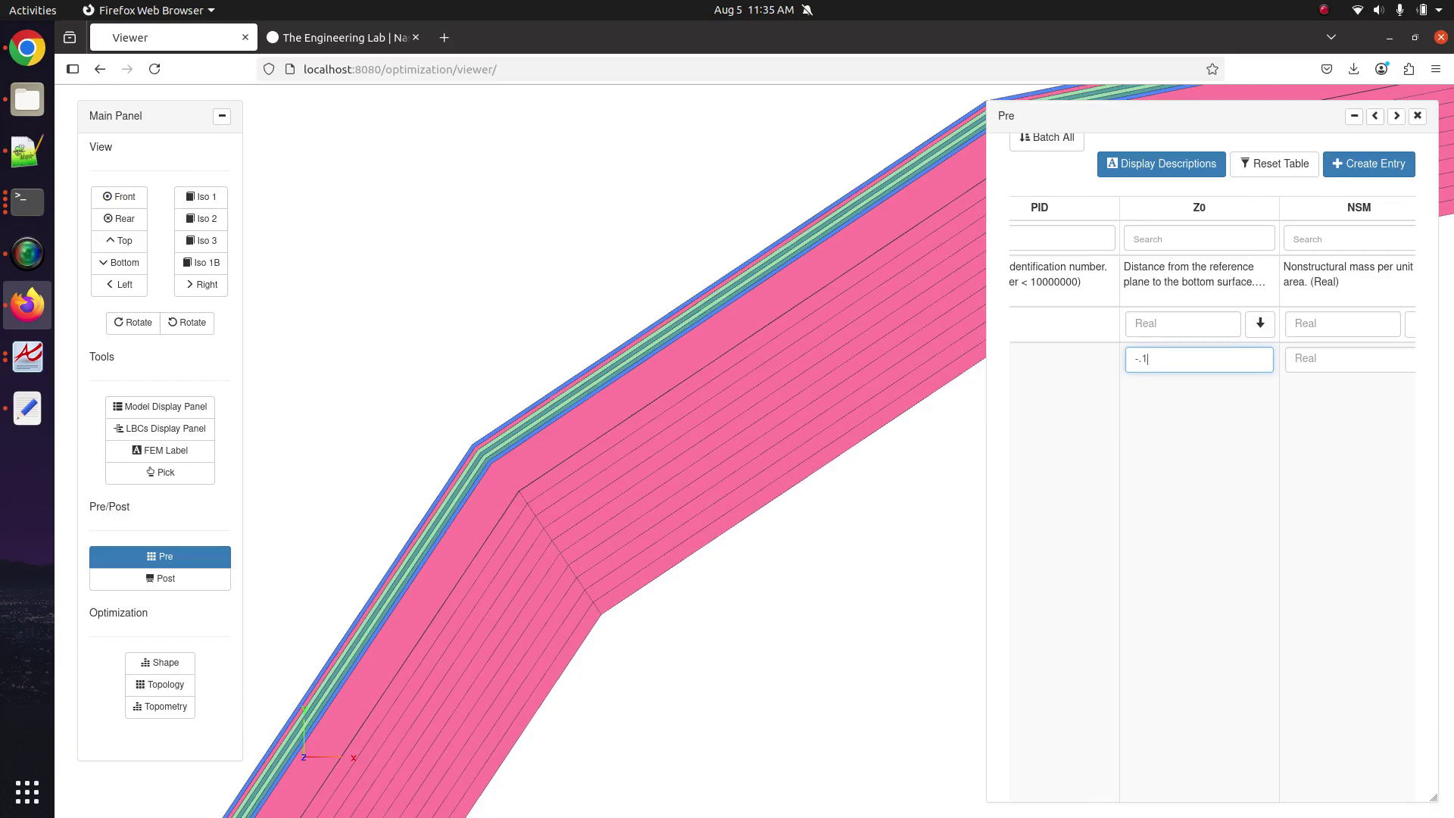
drag(550, 489, 542, 568)
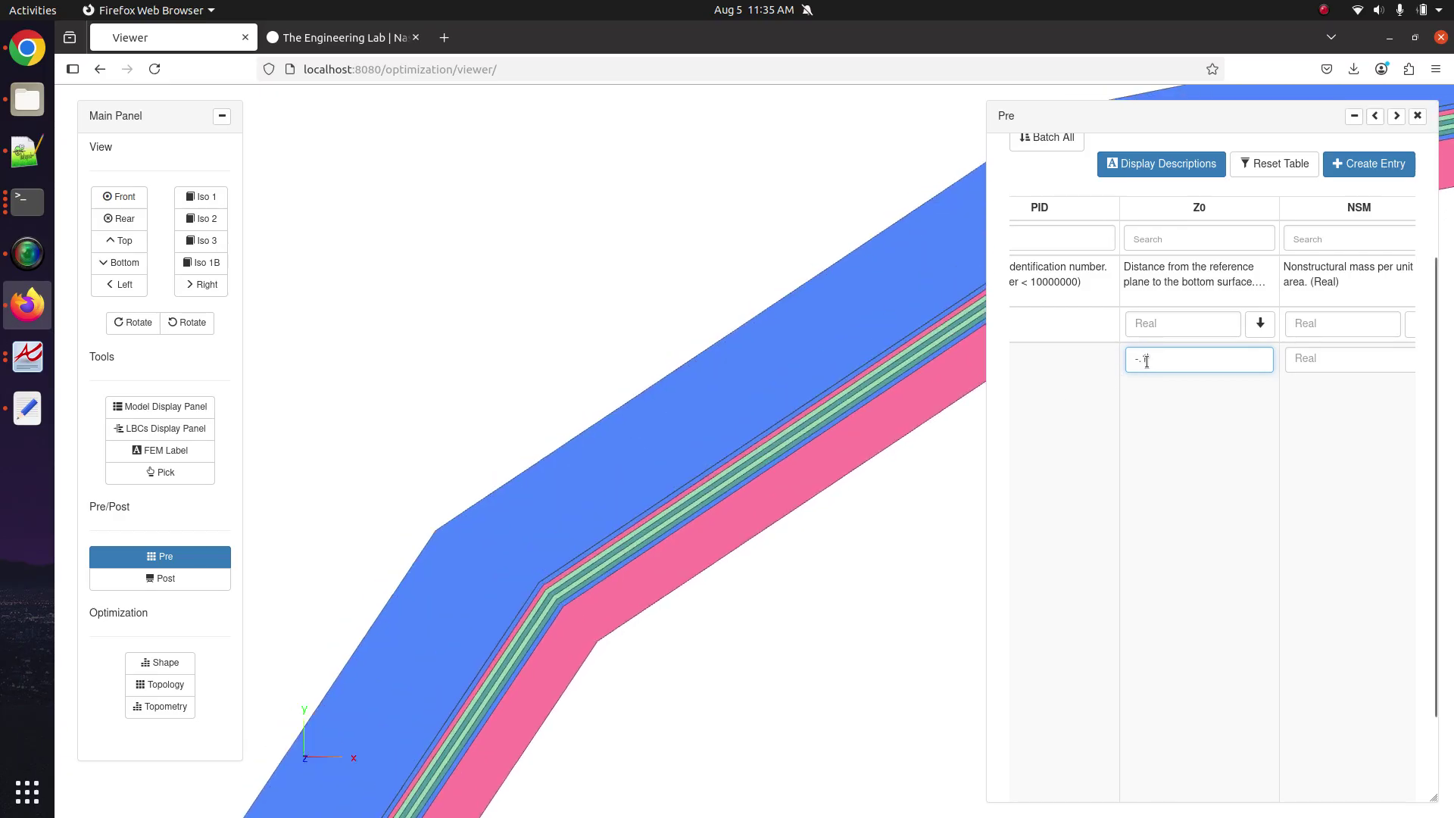
text(.2)
click(674, 513)
Clear the Z0 value and re-enter it as 0.0.
scroll(673, 513, down, 5)
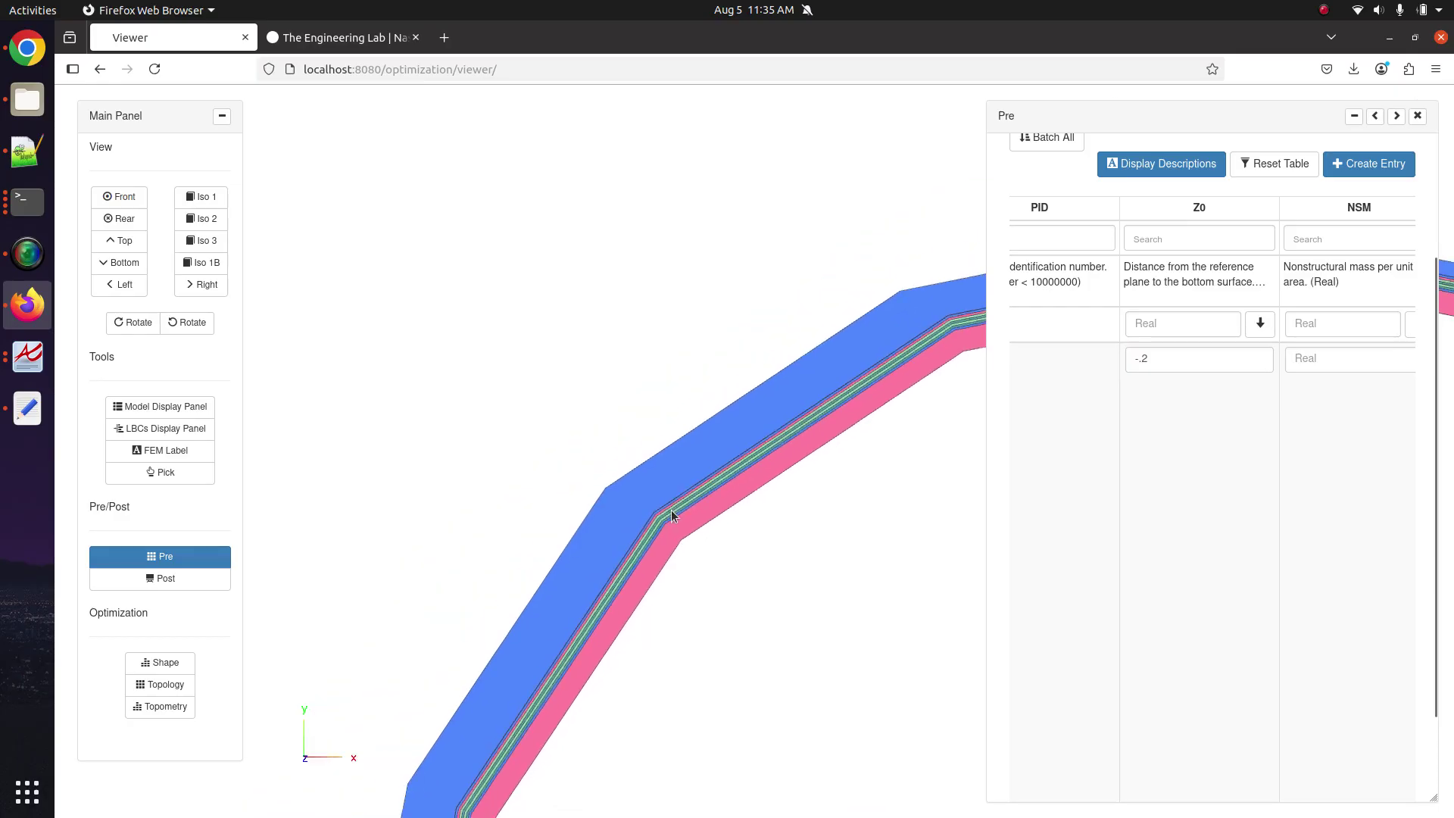
drag(622, 483, 644, 524)
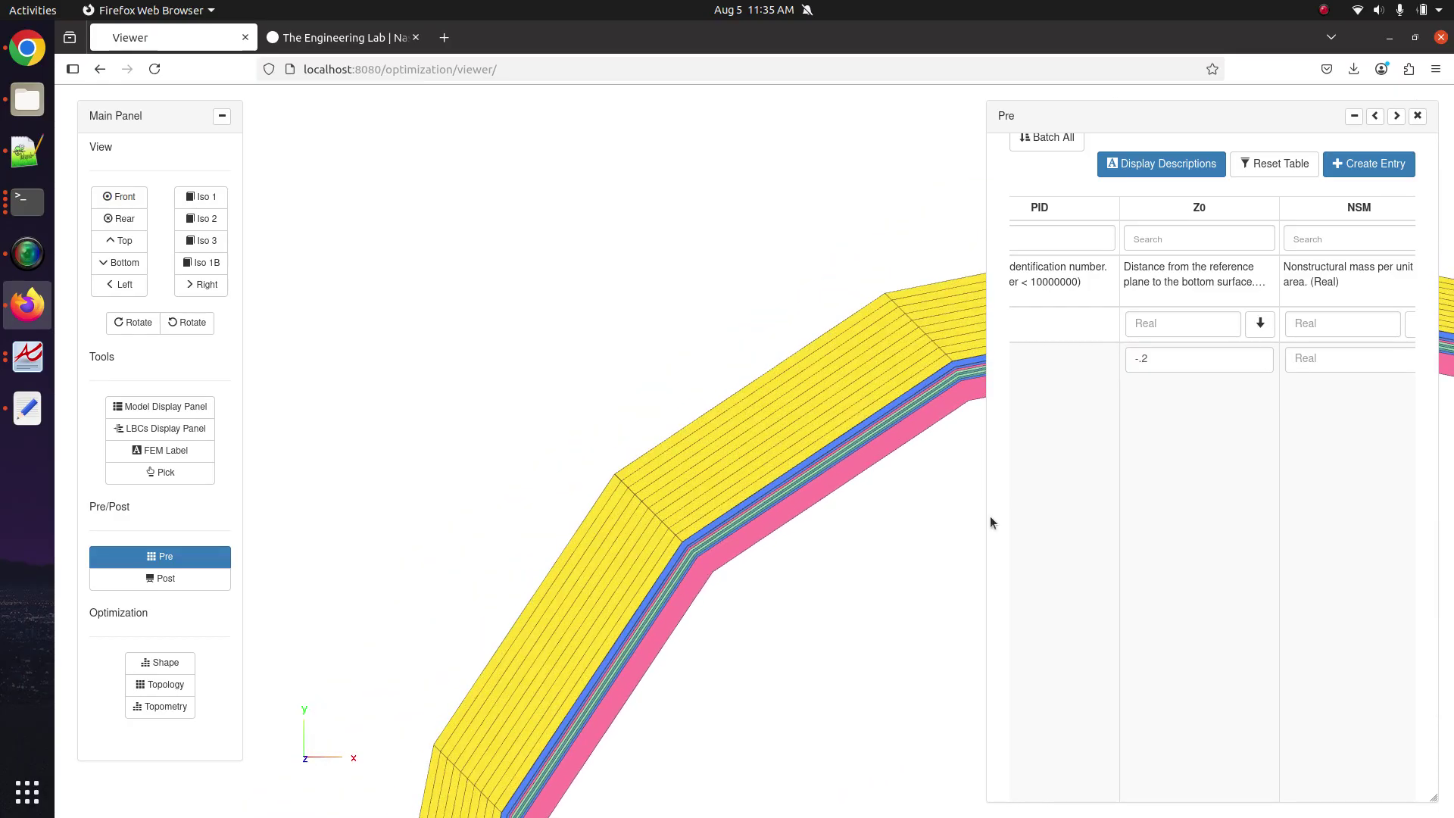
click(1155, 359)
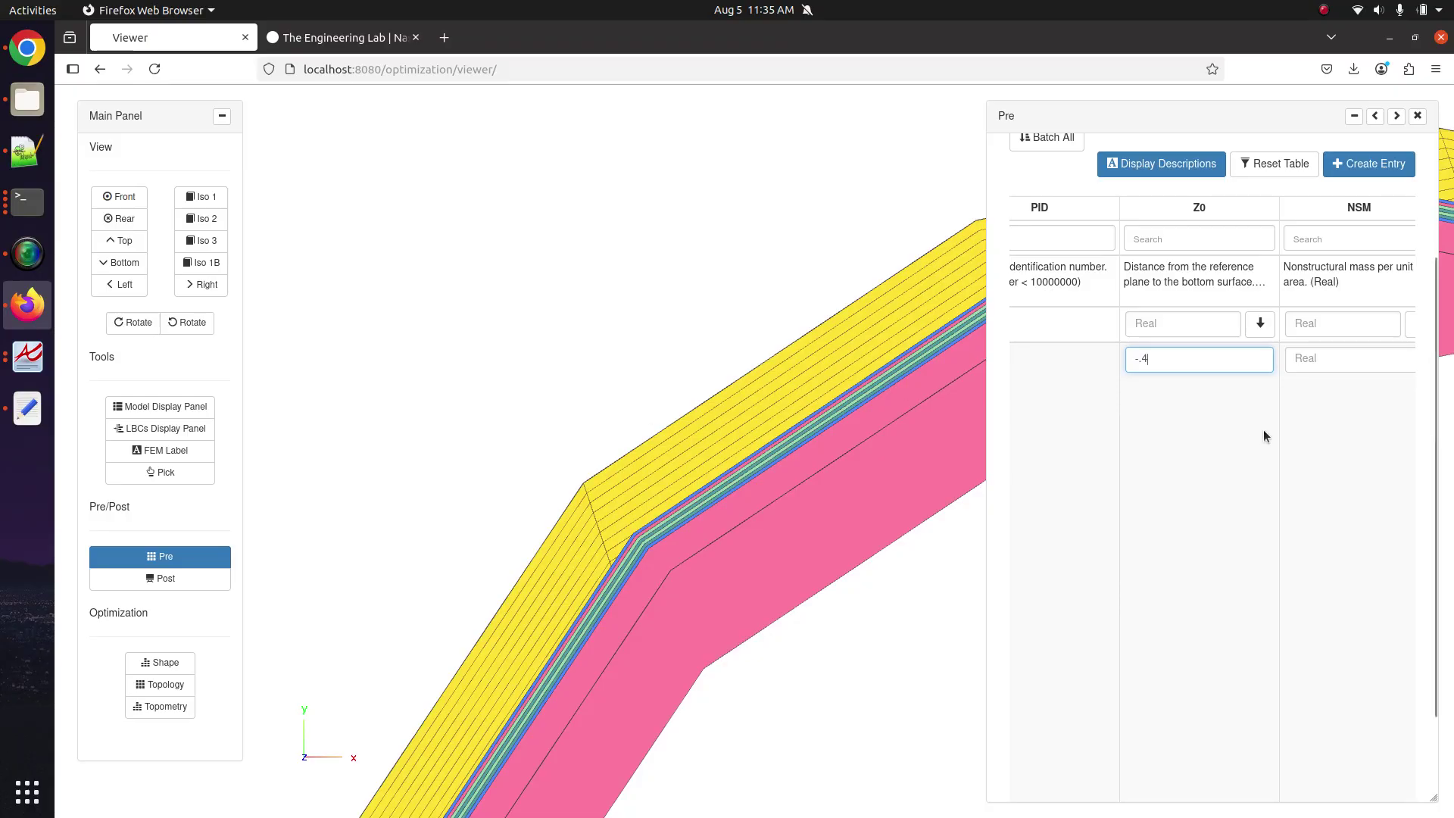
double_click(1237, 362)
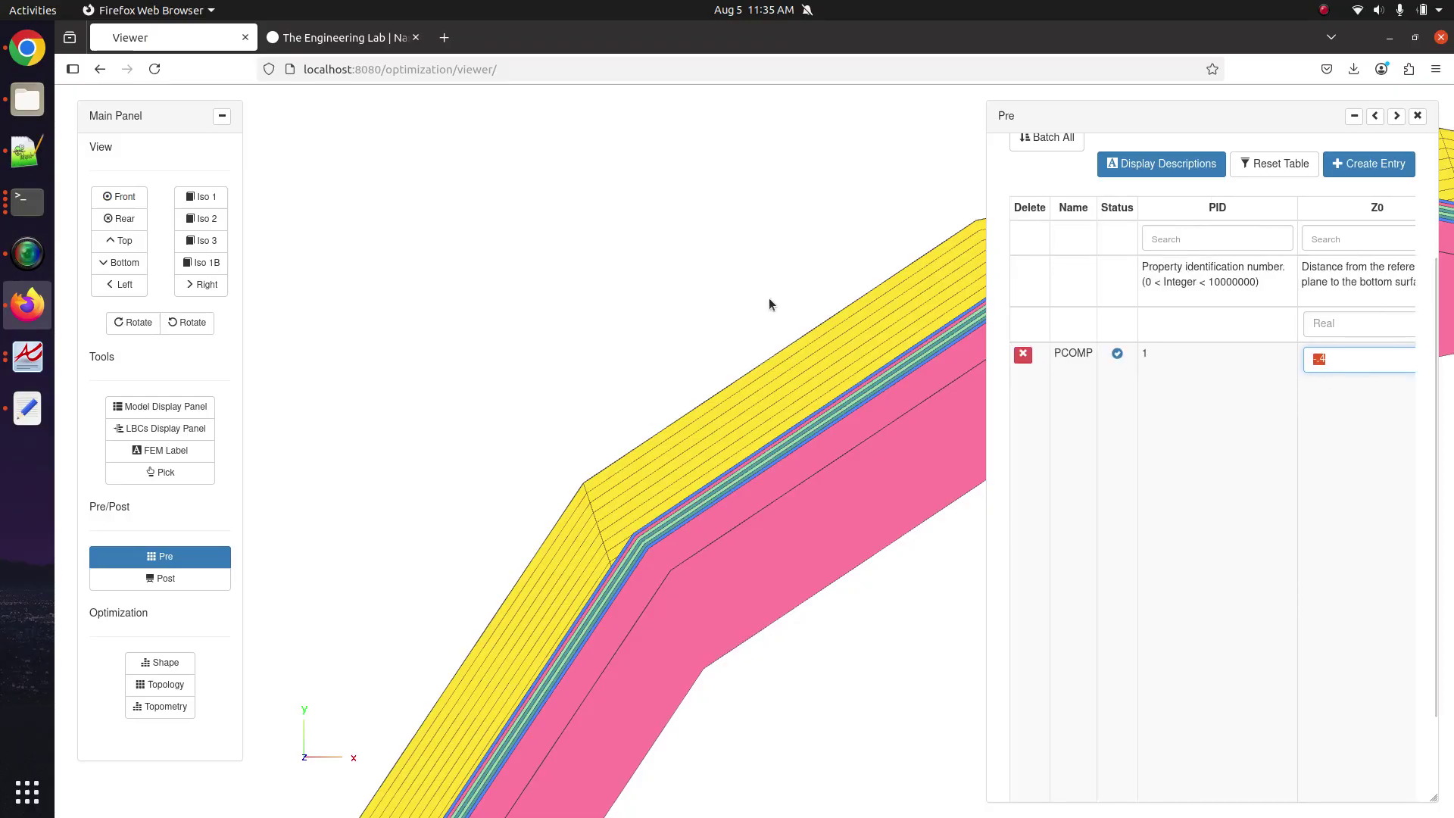
key(BackSpace)
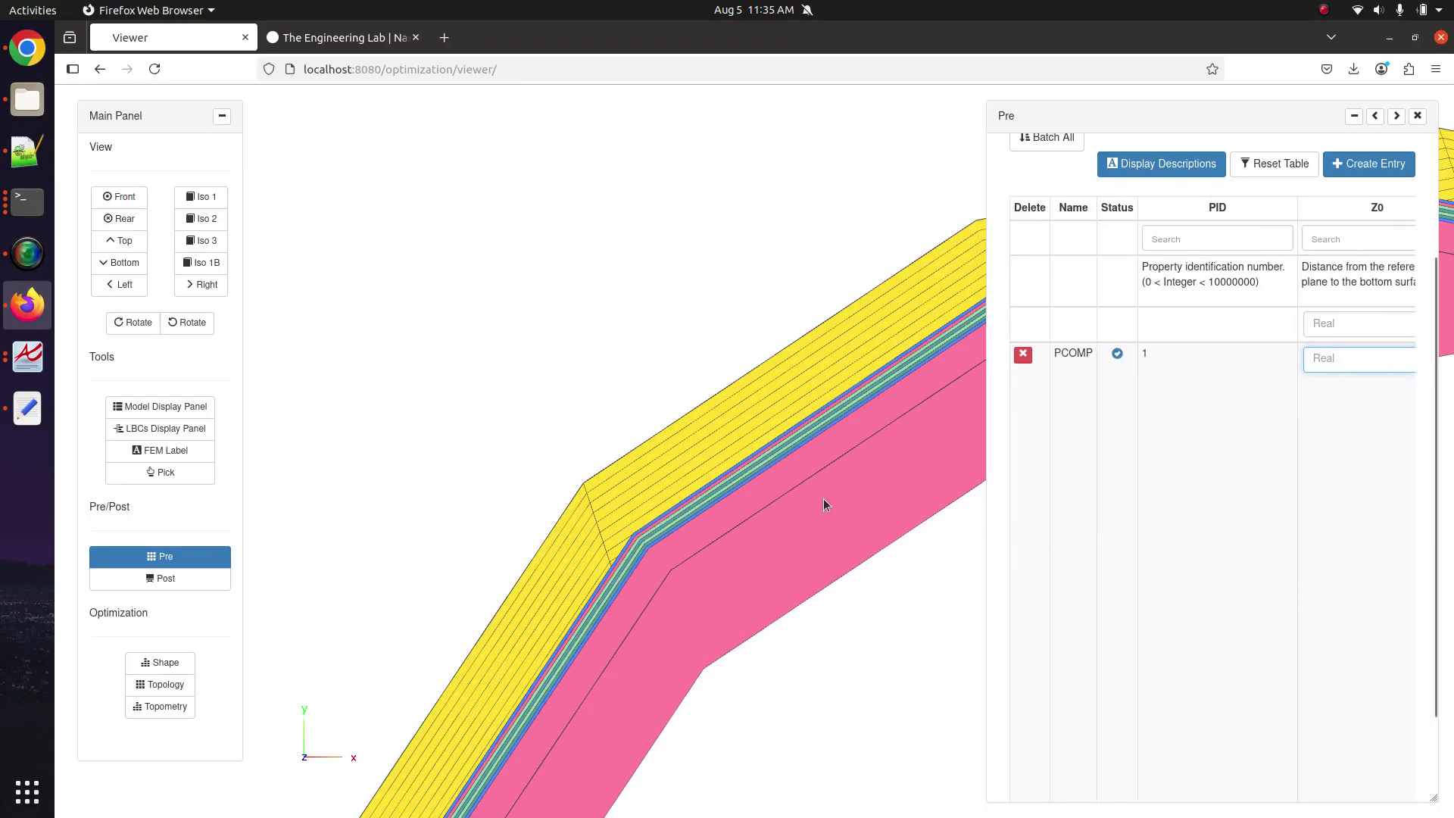
drag(824, 498, 610, 433)
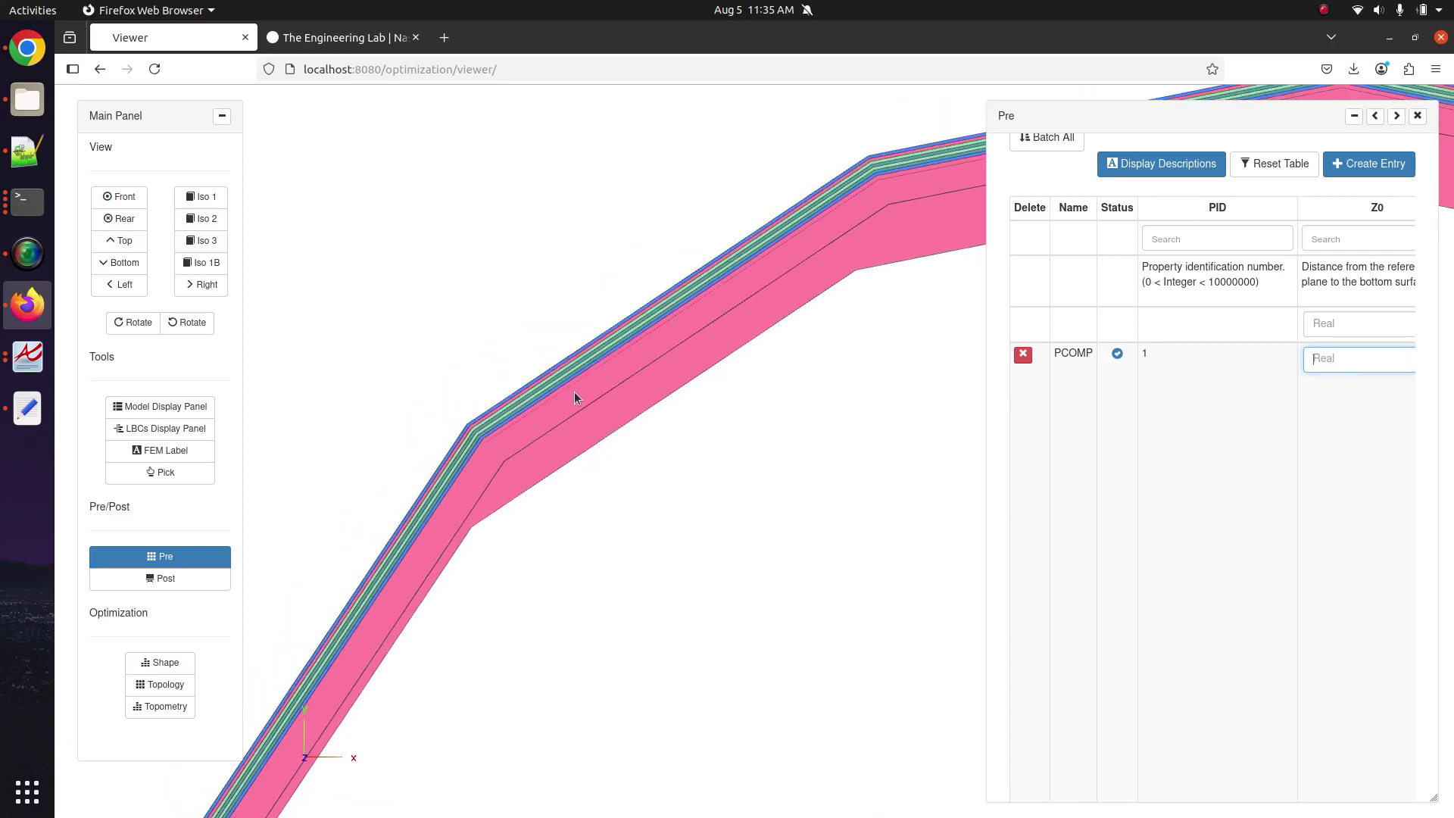
drag(525, 418, 642, 456)
scroll(642, 456, up, 2)
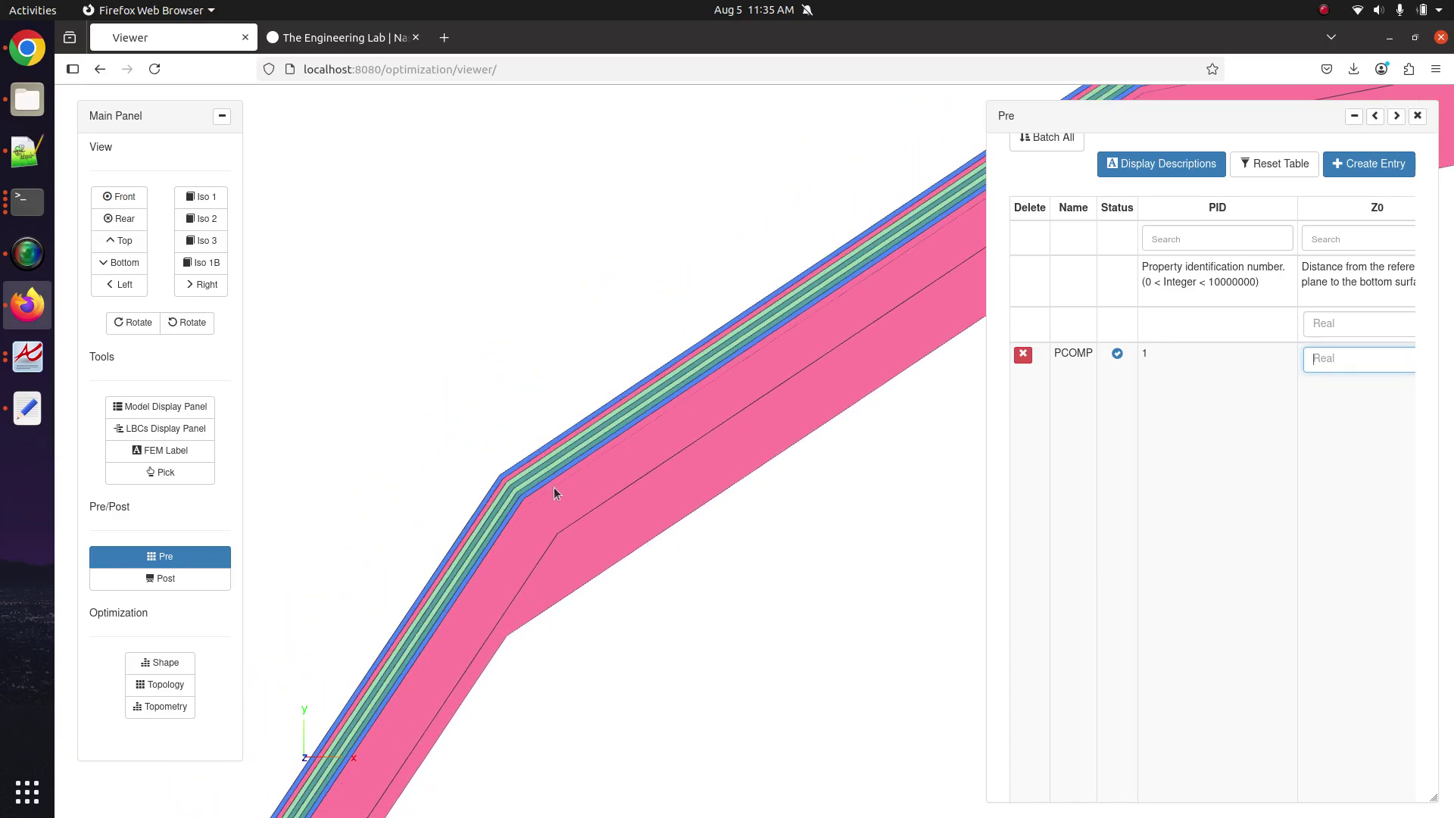
scroll(1184, 464, right, 3)
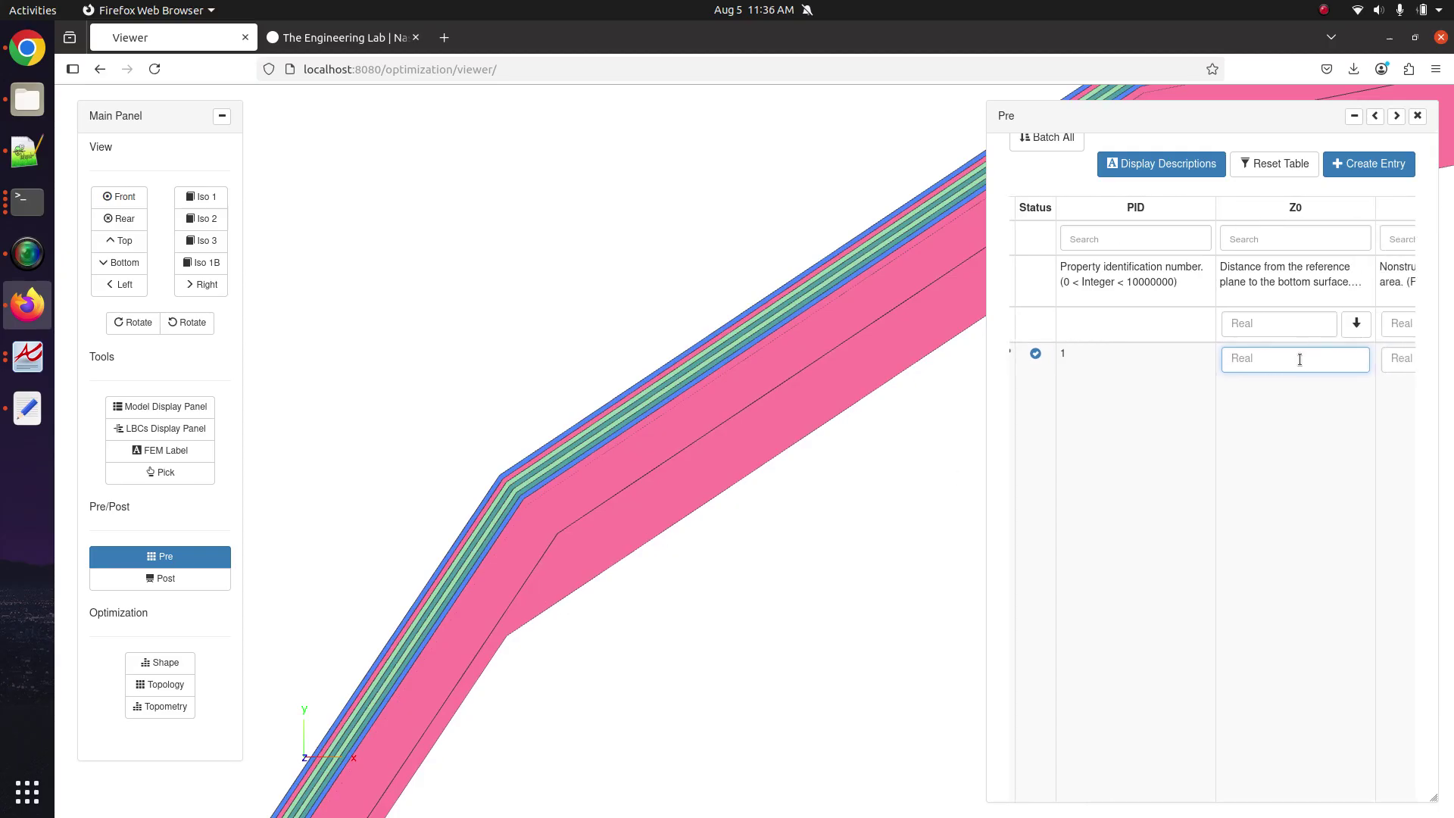
text(0.)
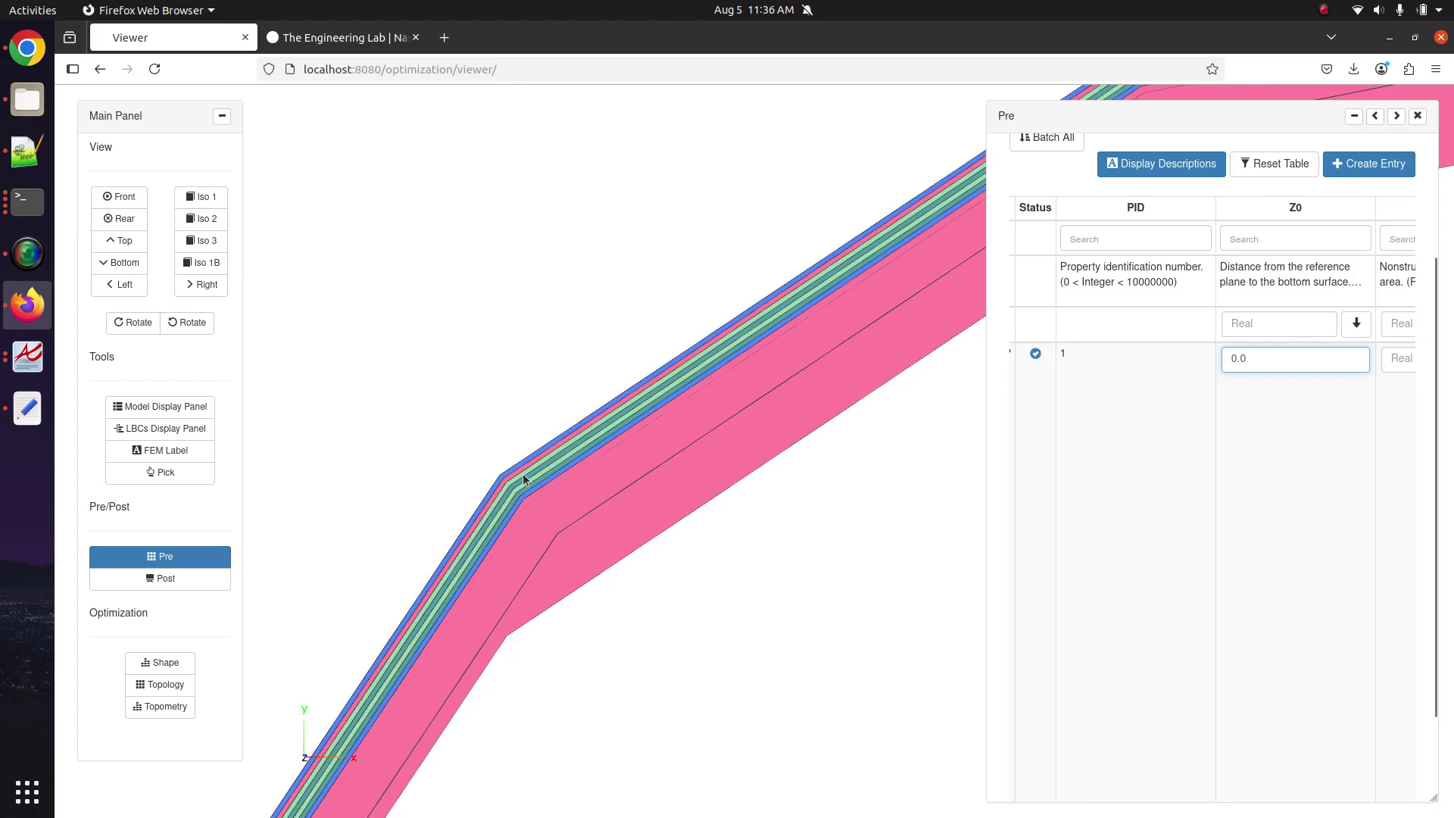
Zoom and rotate the 3D viewer to inspect the tube's ply layers.
scroll(591, 465, down, 2)
scroll(554, 478, up, 4)
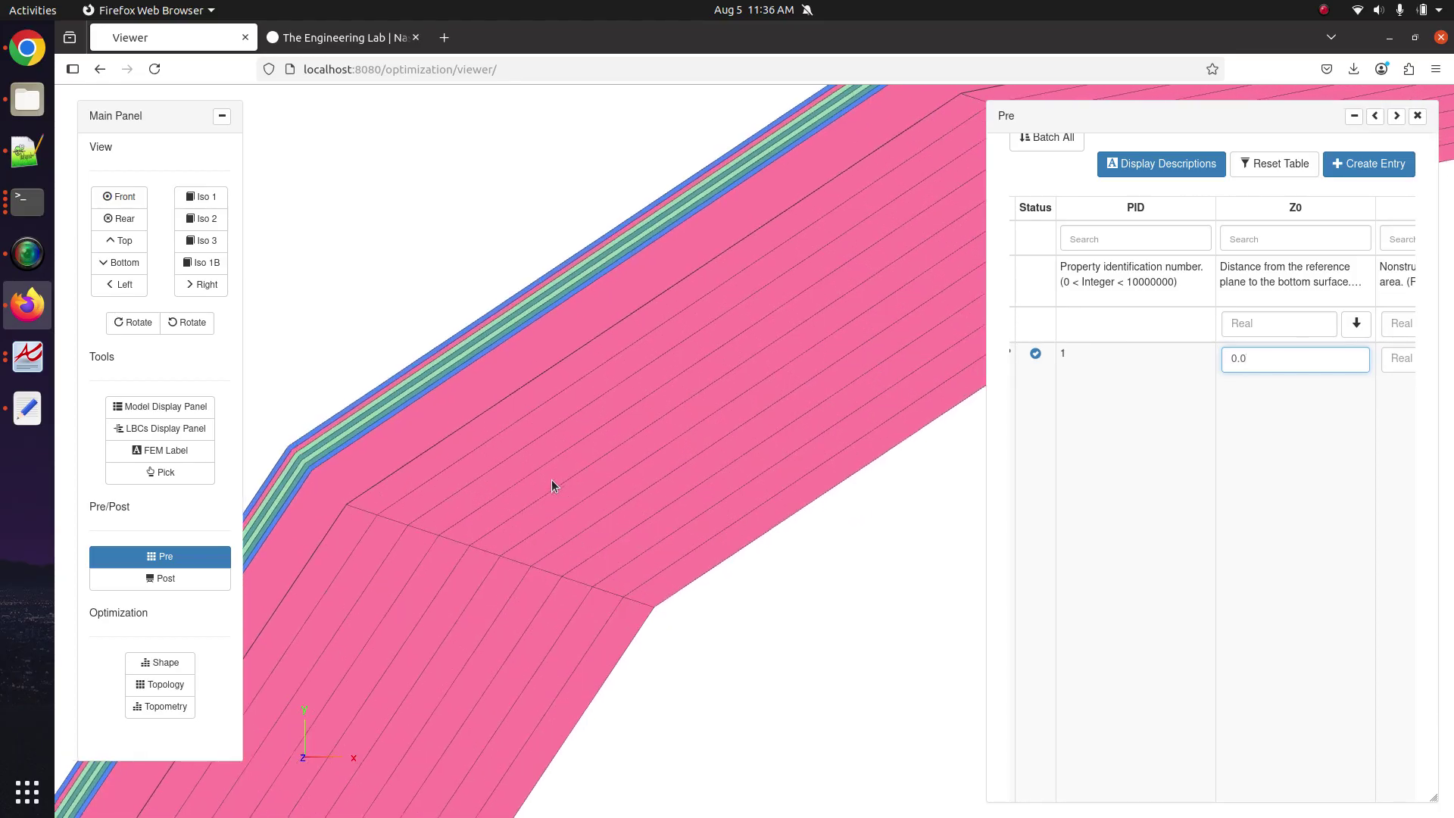
scroll(551, 479, down, 2)
drag(375, 498, 569, 435)
scroll(609, 503, up, 4)
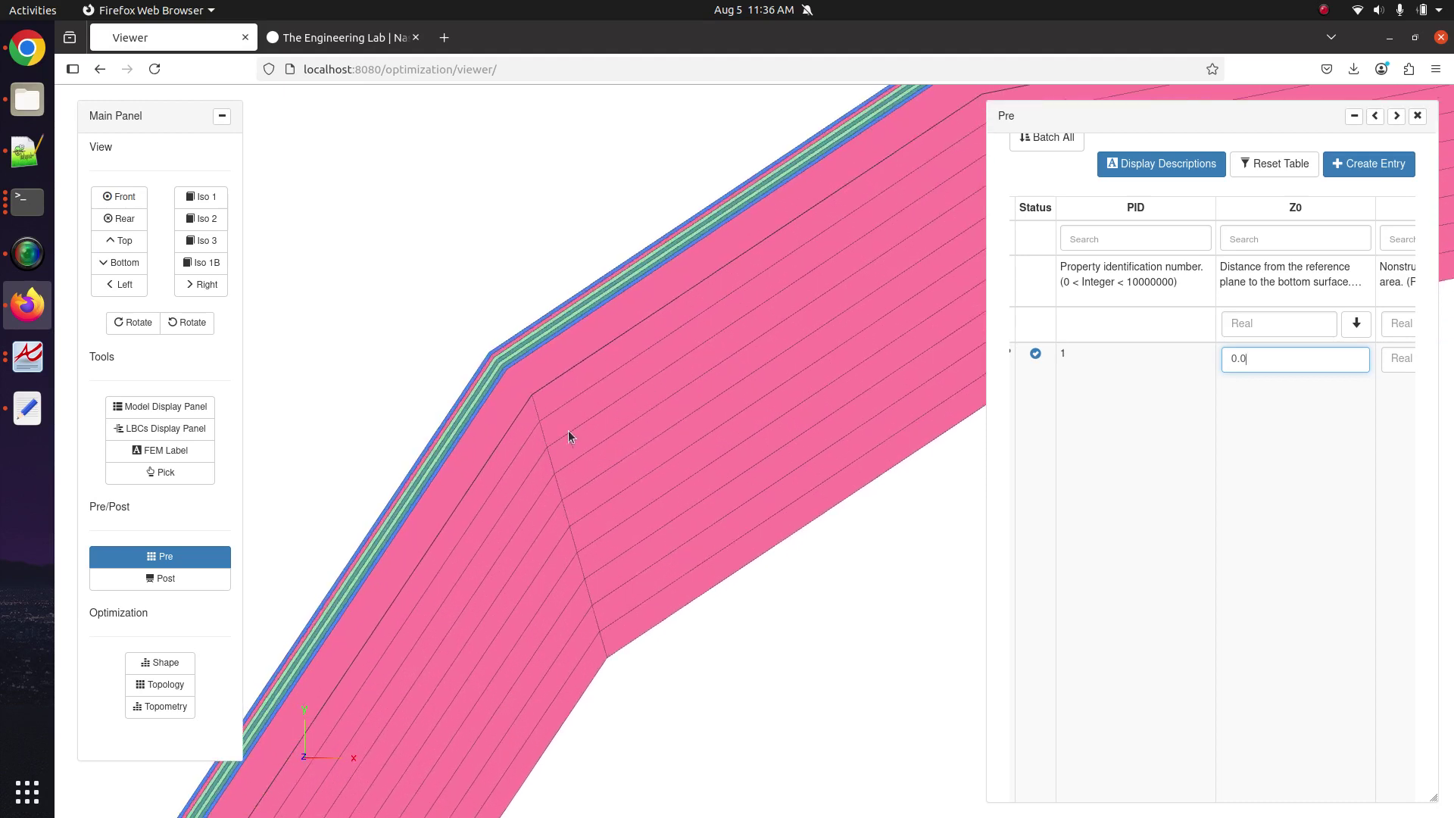
scroll(556, 427, down, 2)
scroll(643, 439, up, 1)
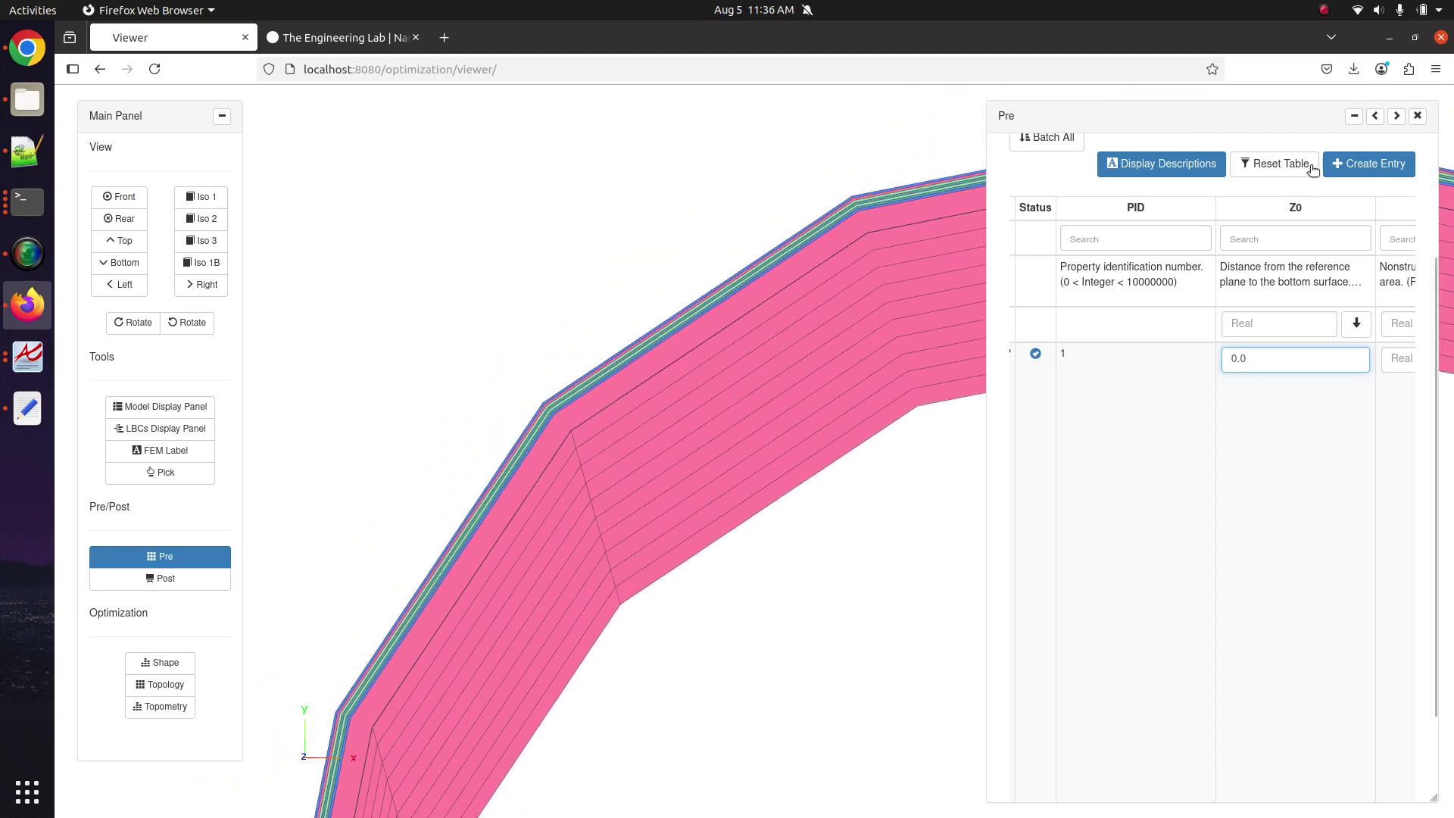
drag(643, 356, 598, 405)
Toggle the Pre panel width and scroll to the GROUP_1 table's eight MAT8 - 1 plies.
click(1375, 116)
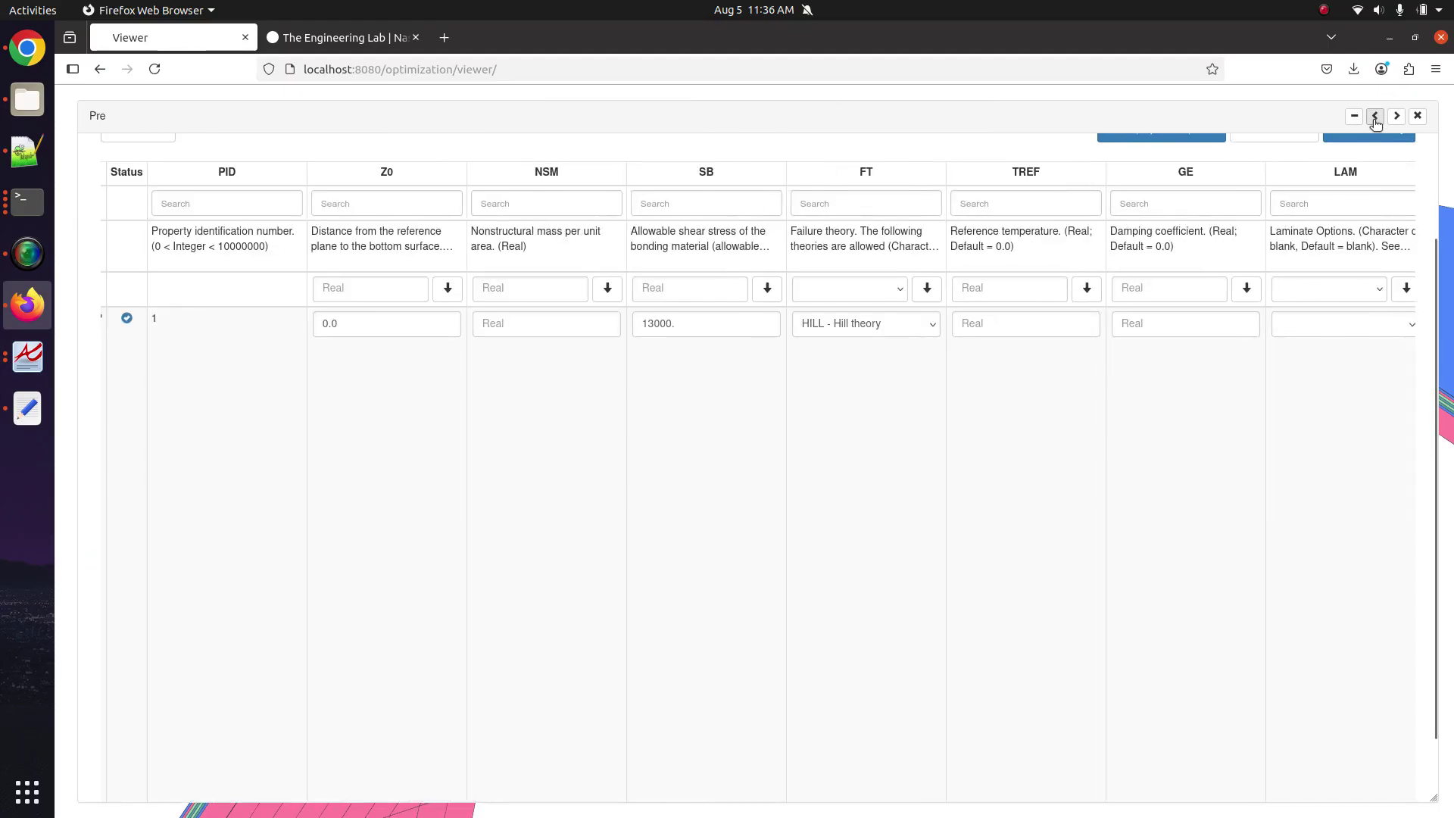
click(1396, 116)
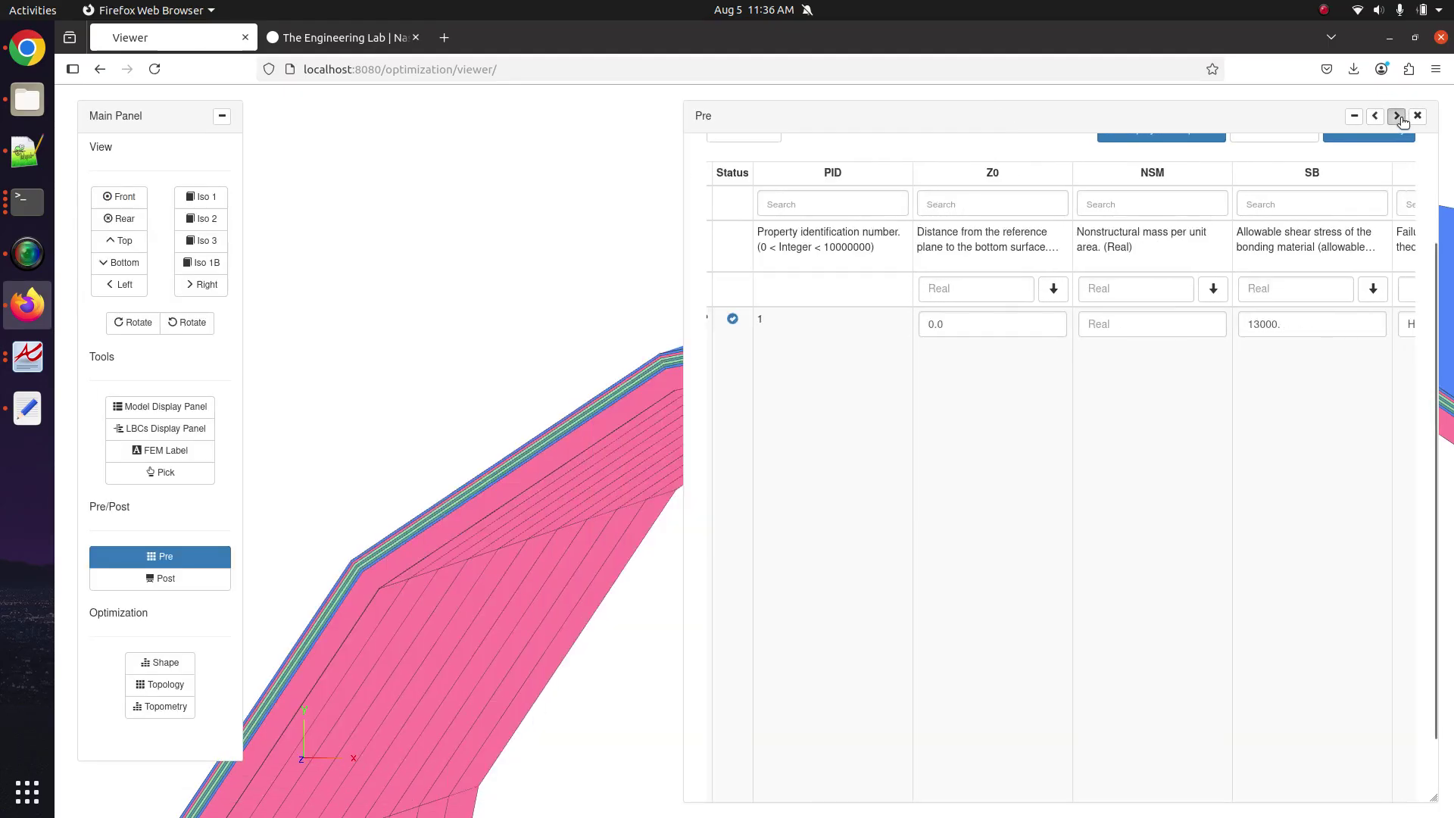
scroll(1185, 604, right, 5)
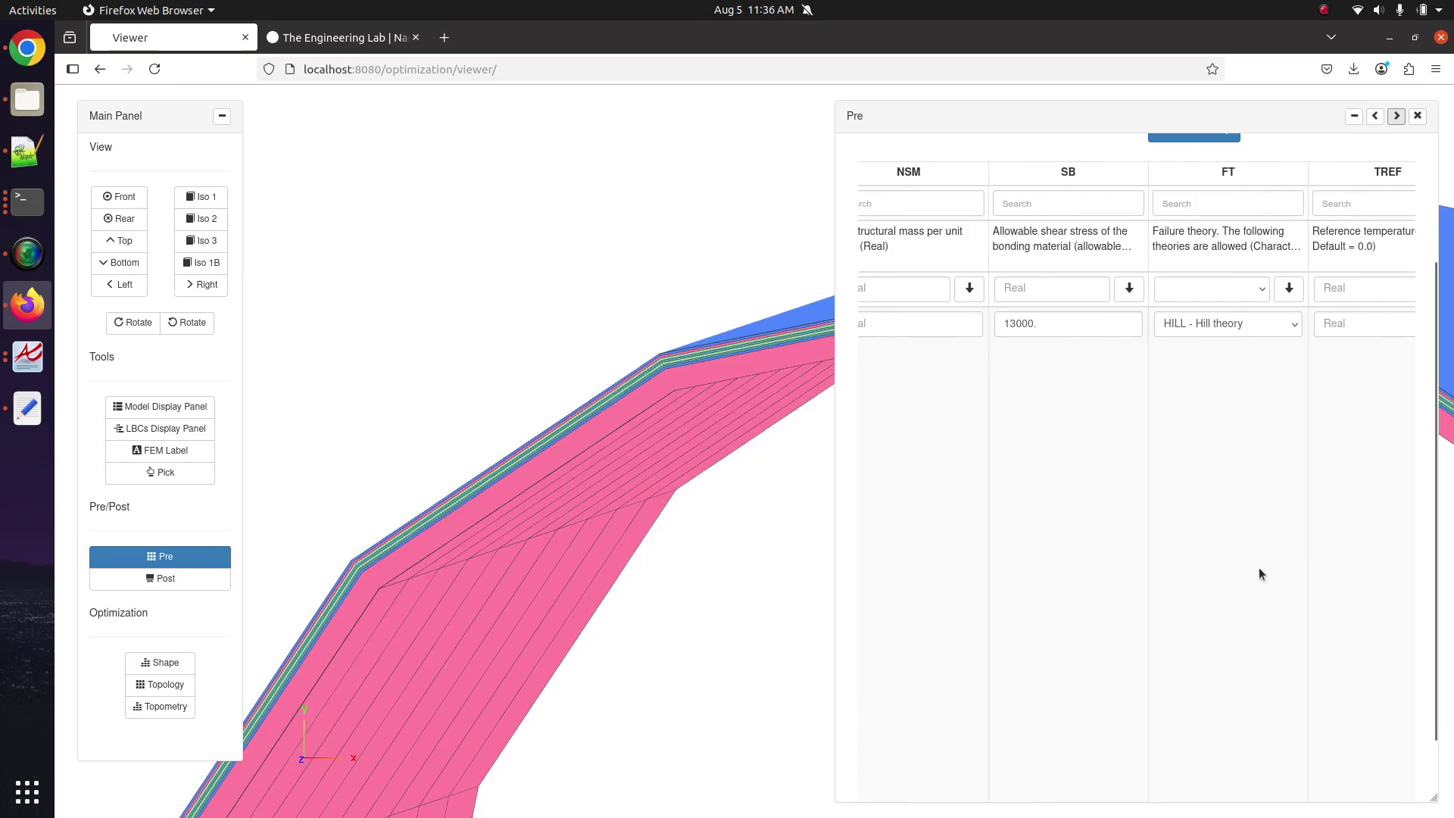
scroll(1228, 608, left, 2)
scroll(1228, 607, right, 8)
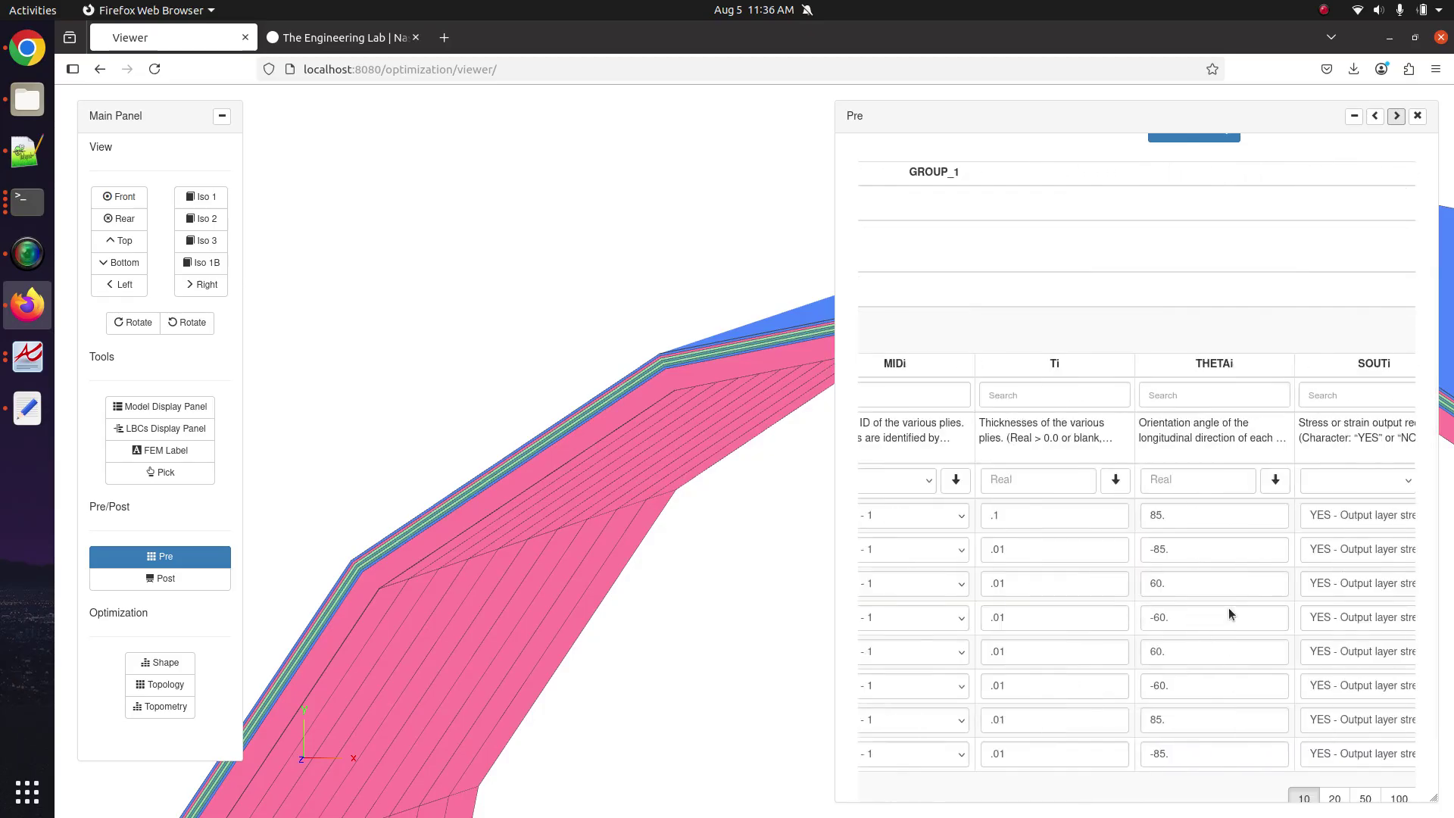
scroll(1228, 607, left, 3)
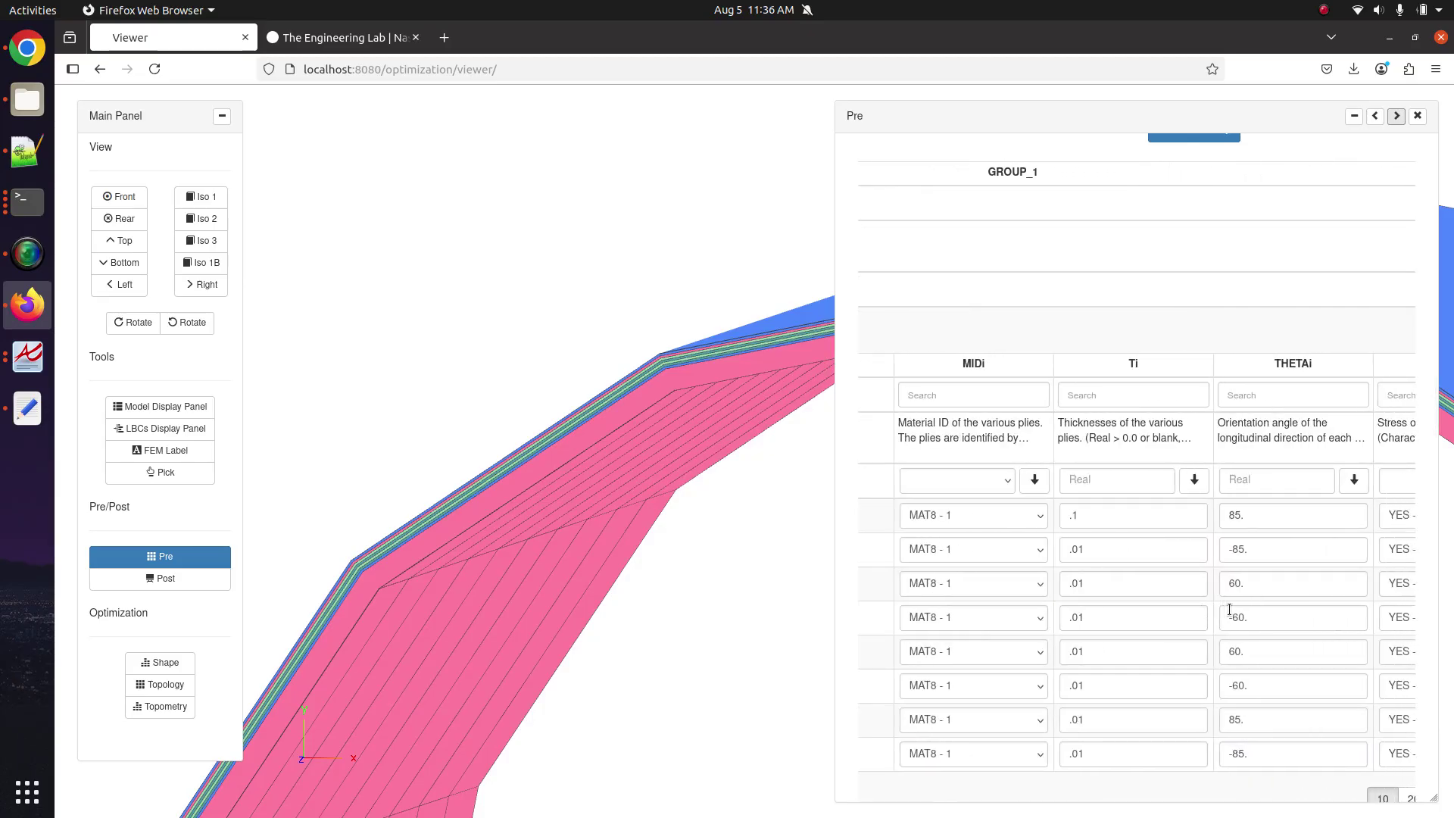
scroll(1094, 647, left, 3)
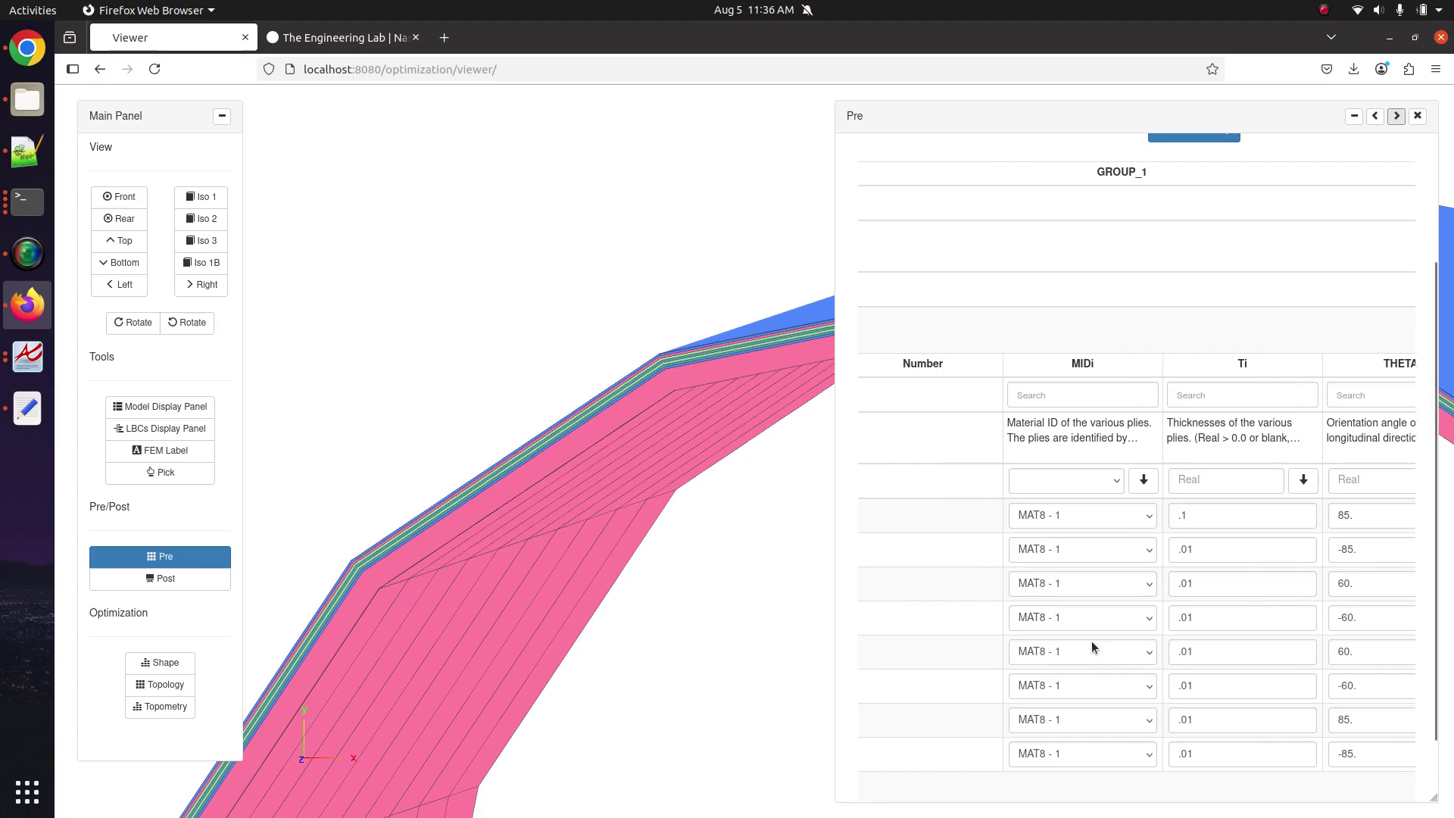
scroll(968, 552, left, 2)
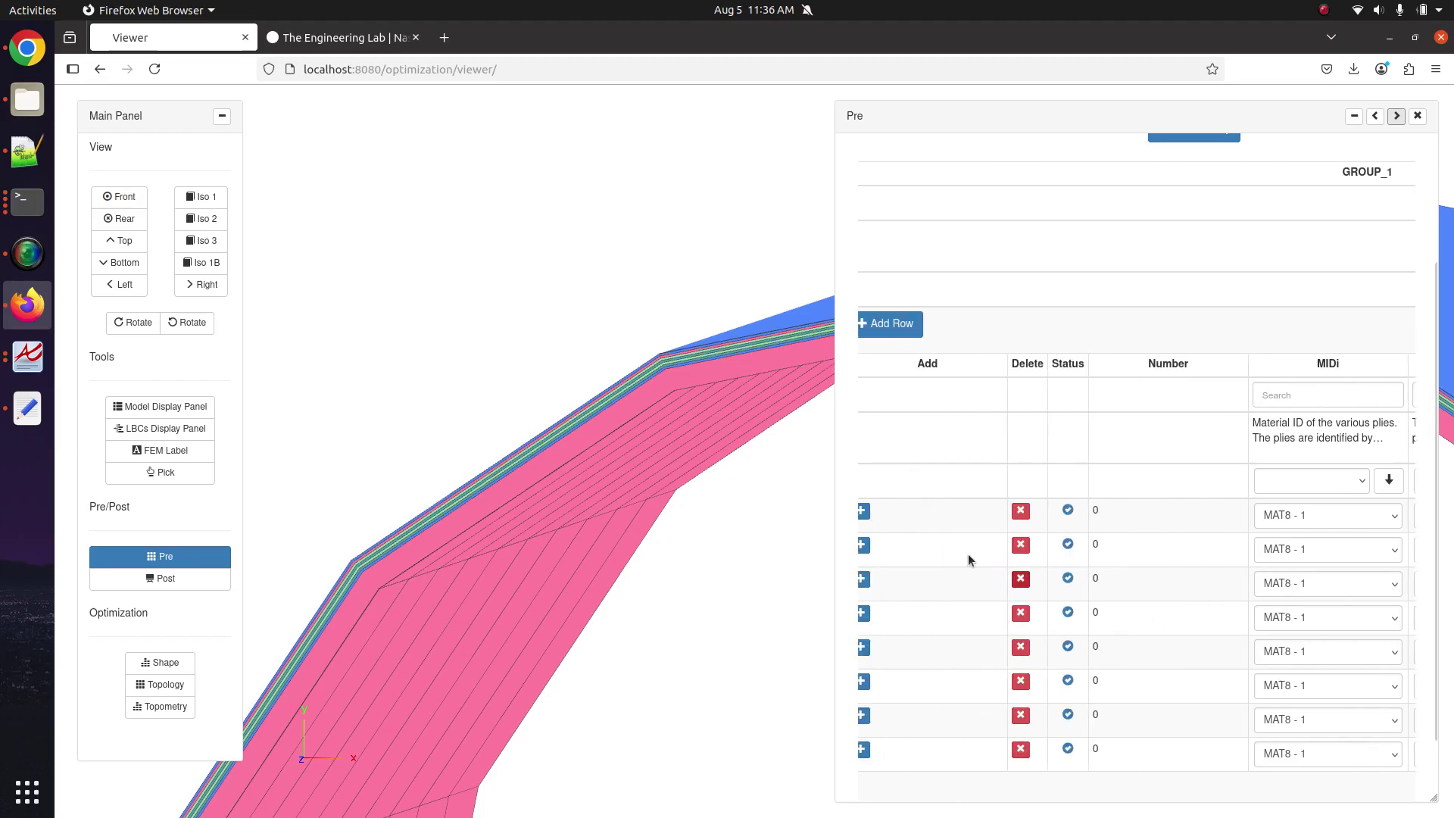
scroll(945, 546, left, 1)
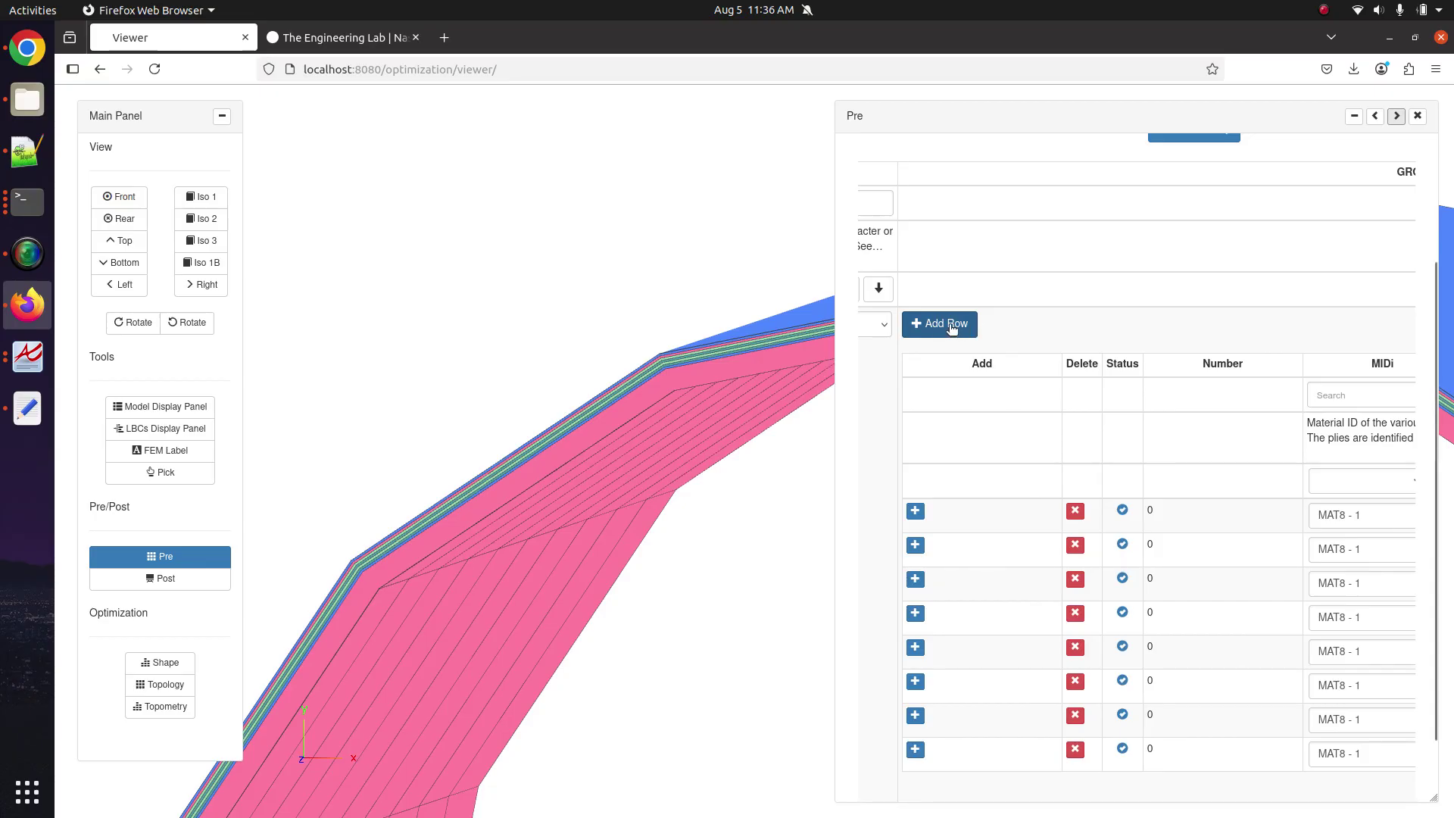
Add new ply rows to GROUP_1 and check the second page of rows.
click(953, 324)
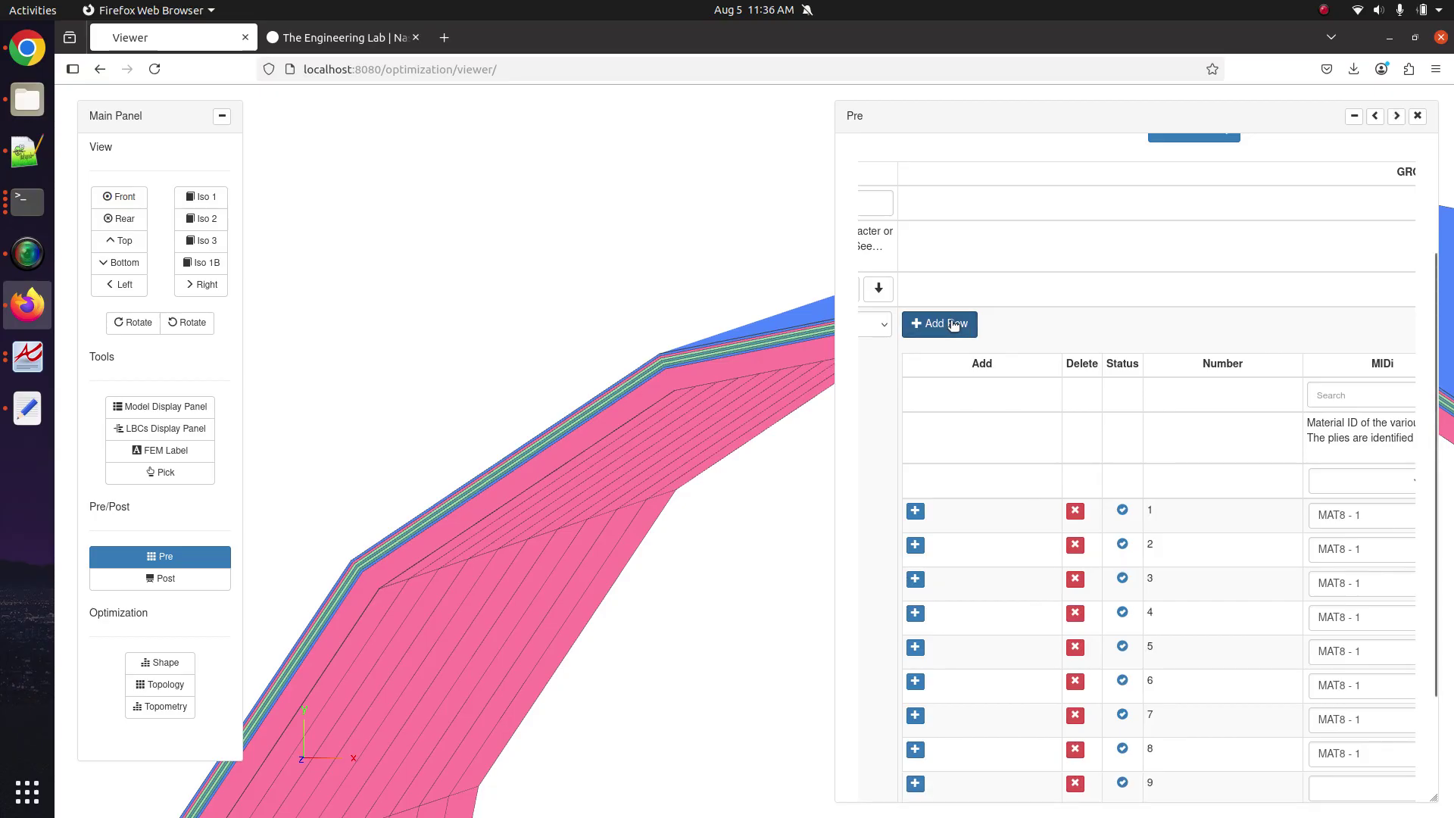
scroll(1052, 523, down, 2)
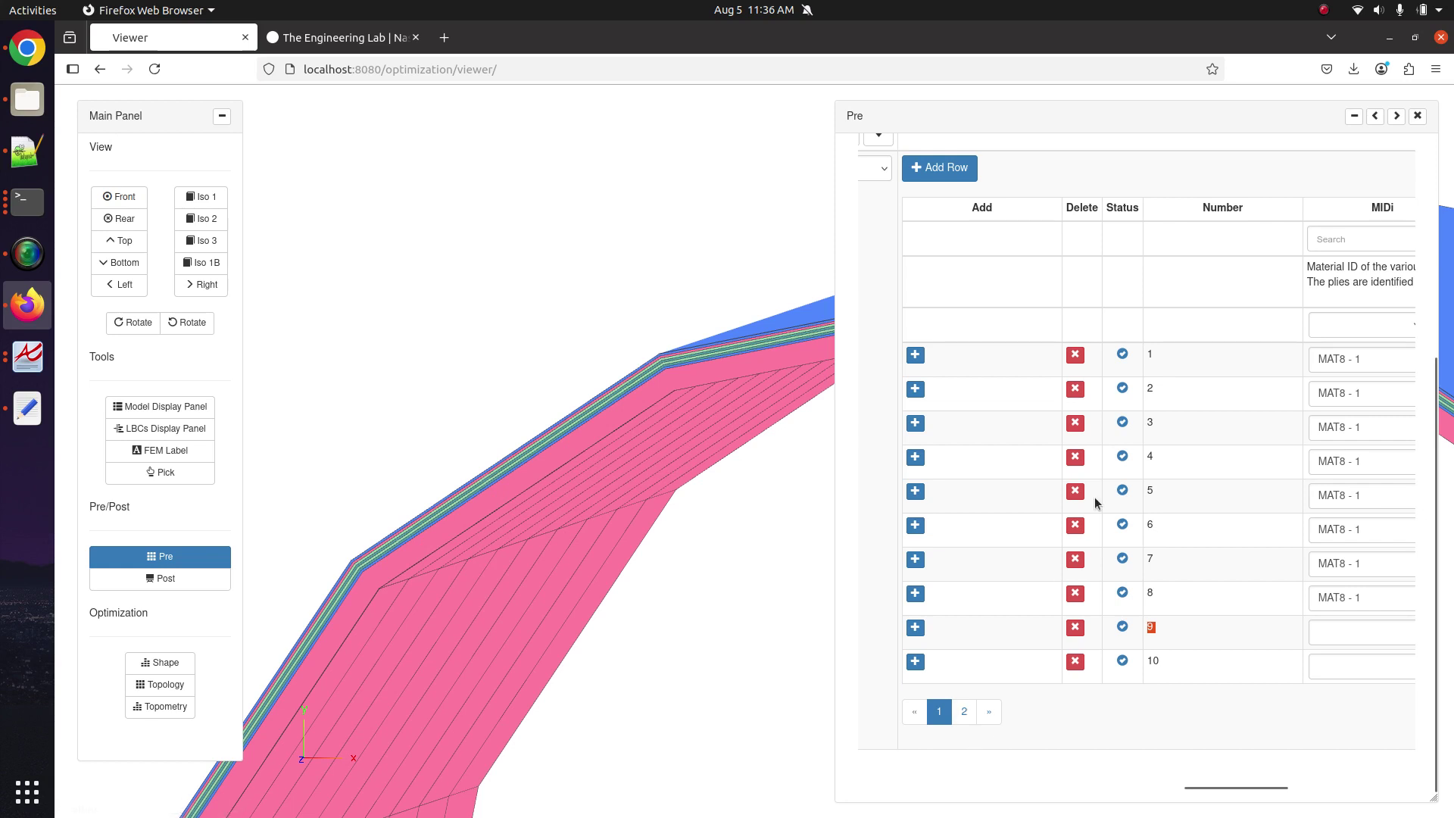
scroll(1093, 496, right, 2)
scroll(1096, 503, left, 2)
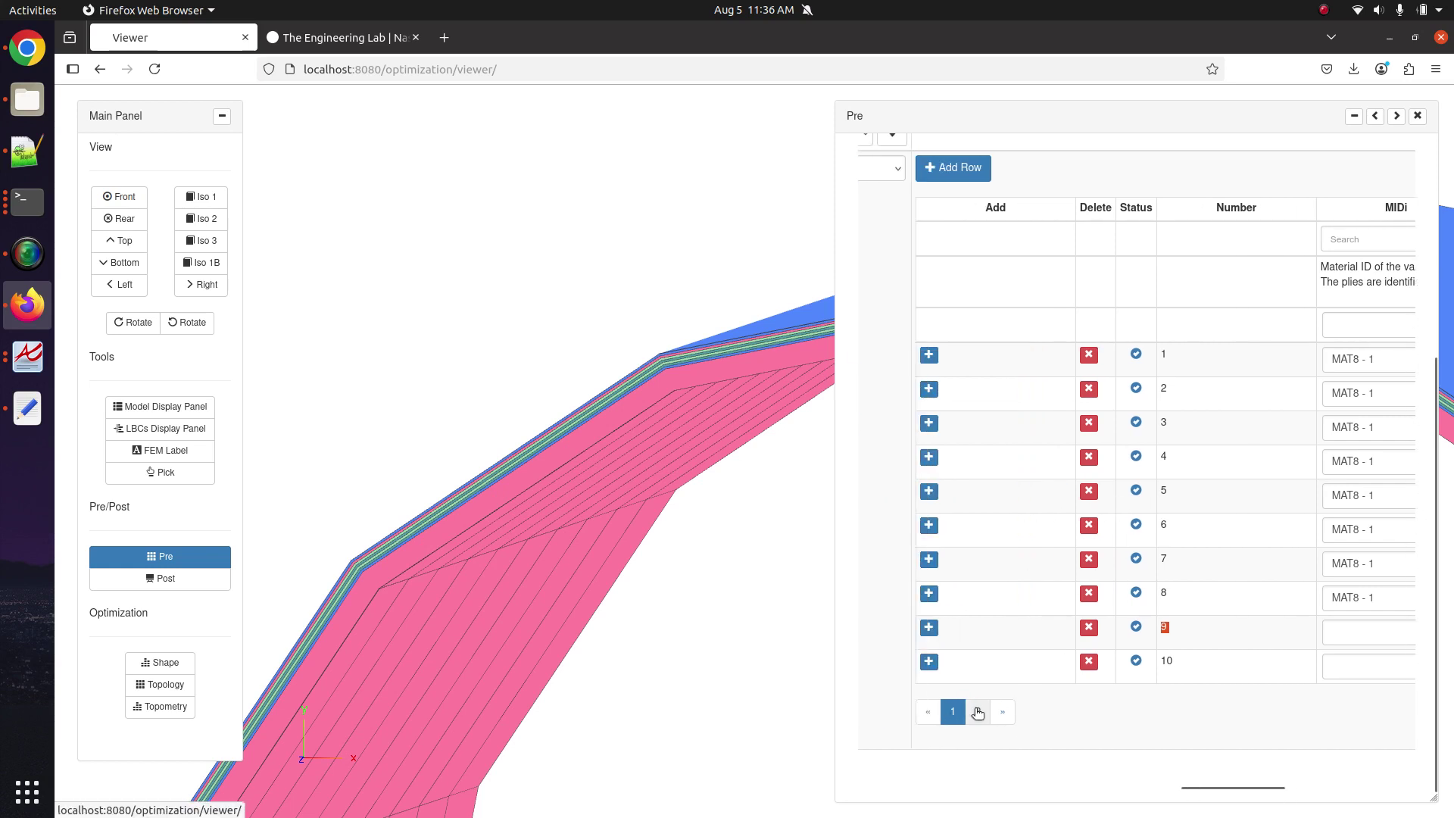
click(974, 707)
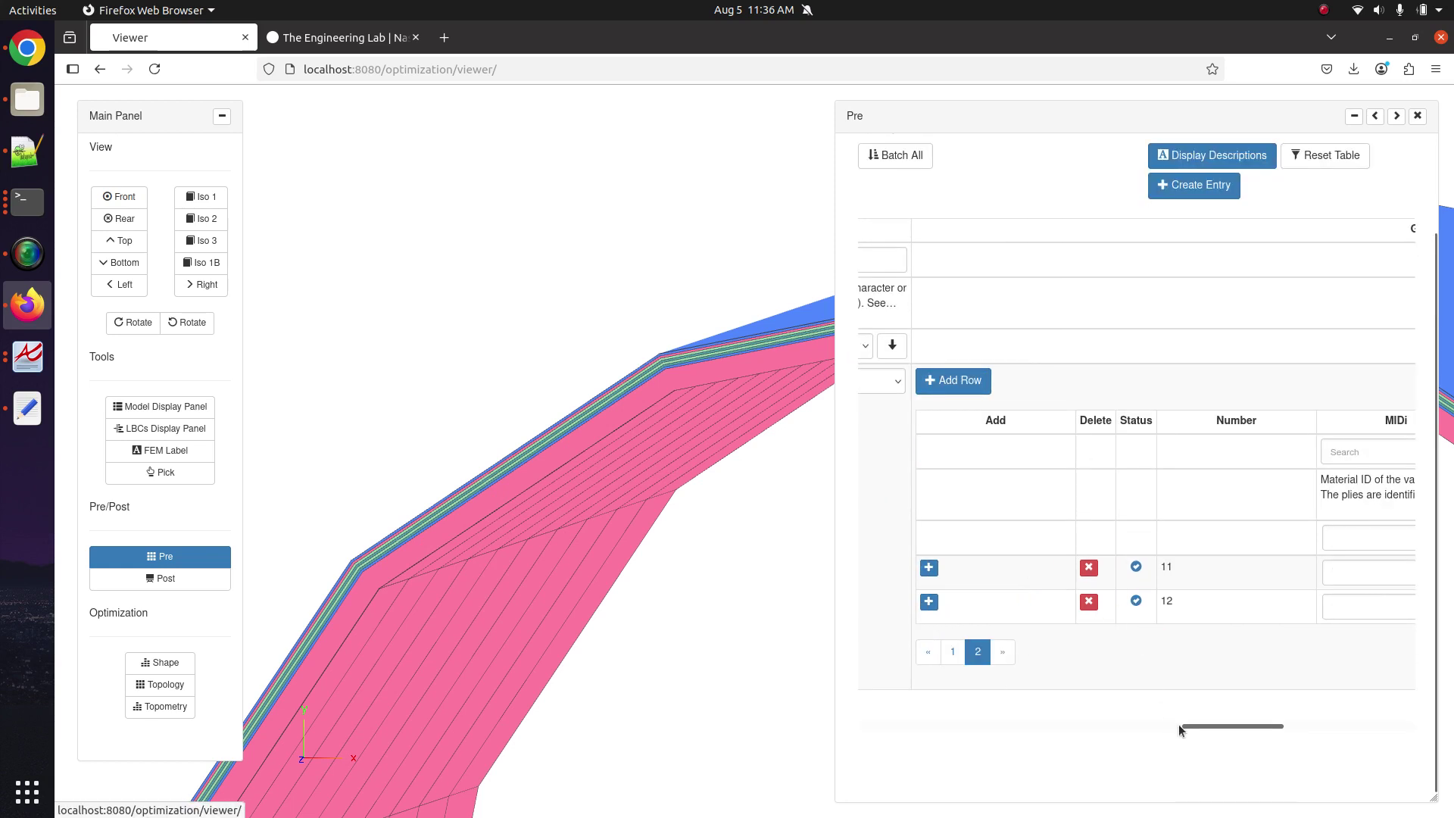
drag(1178, 724, 1340, 707)
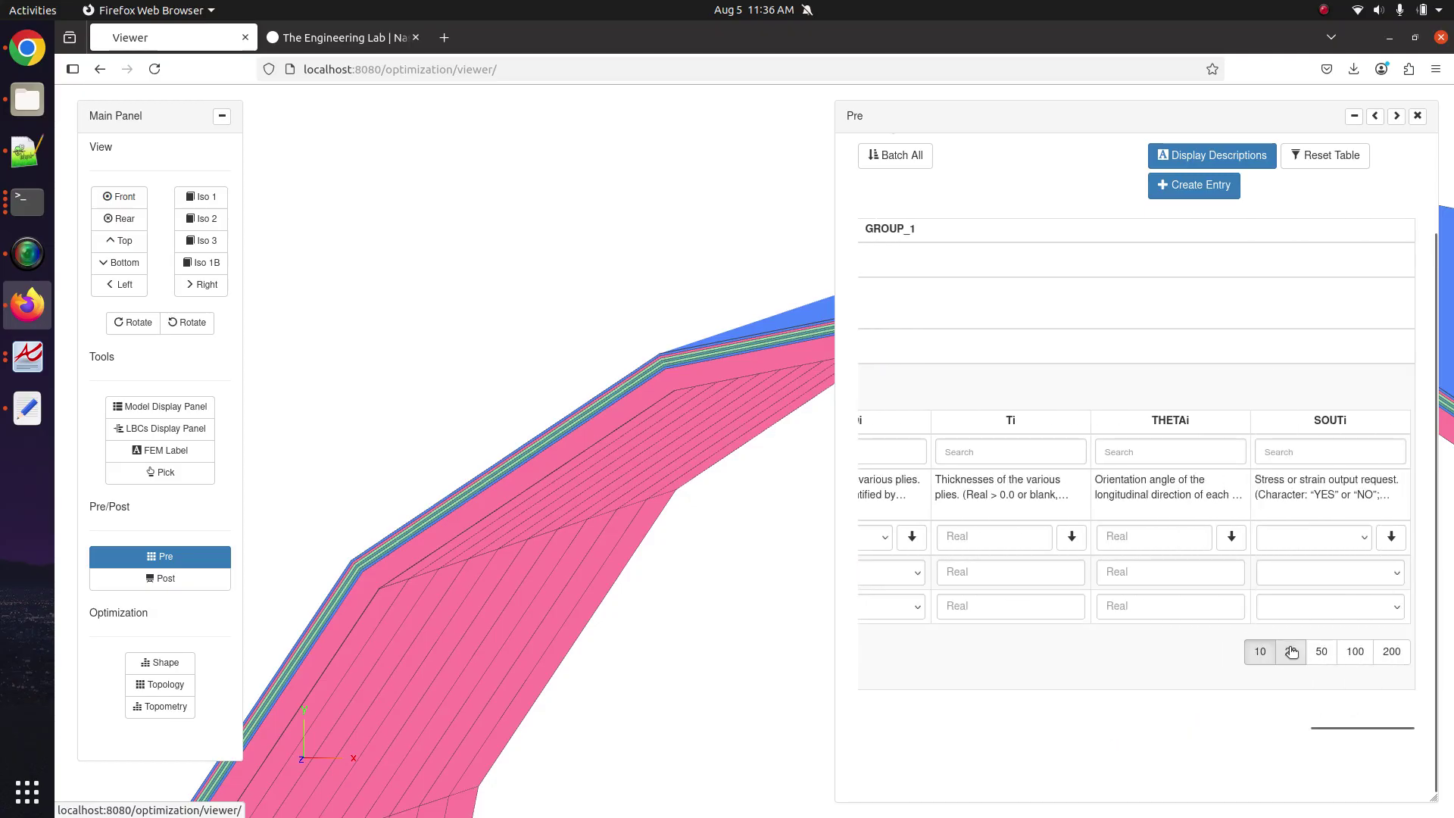
Show 20 ply rows per page so empty rows 9–12 appear below the eight plies.
click(1291, 651)
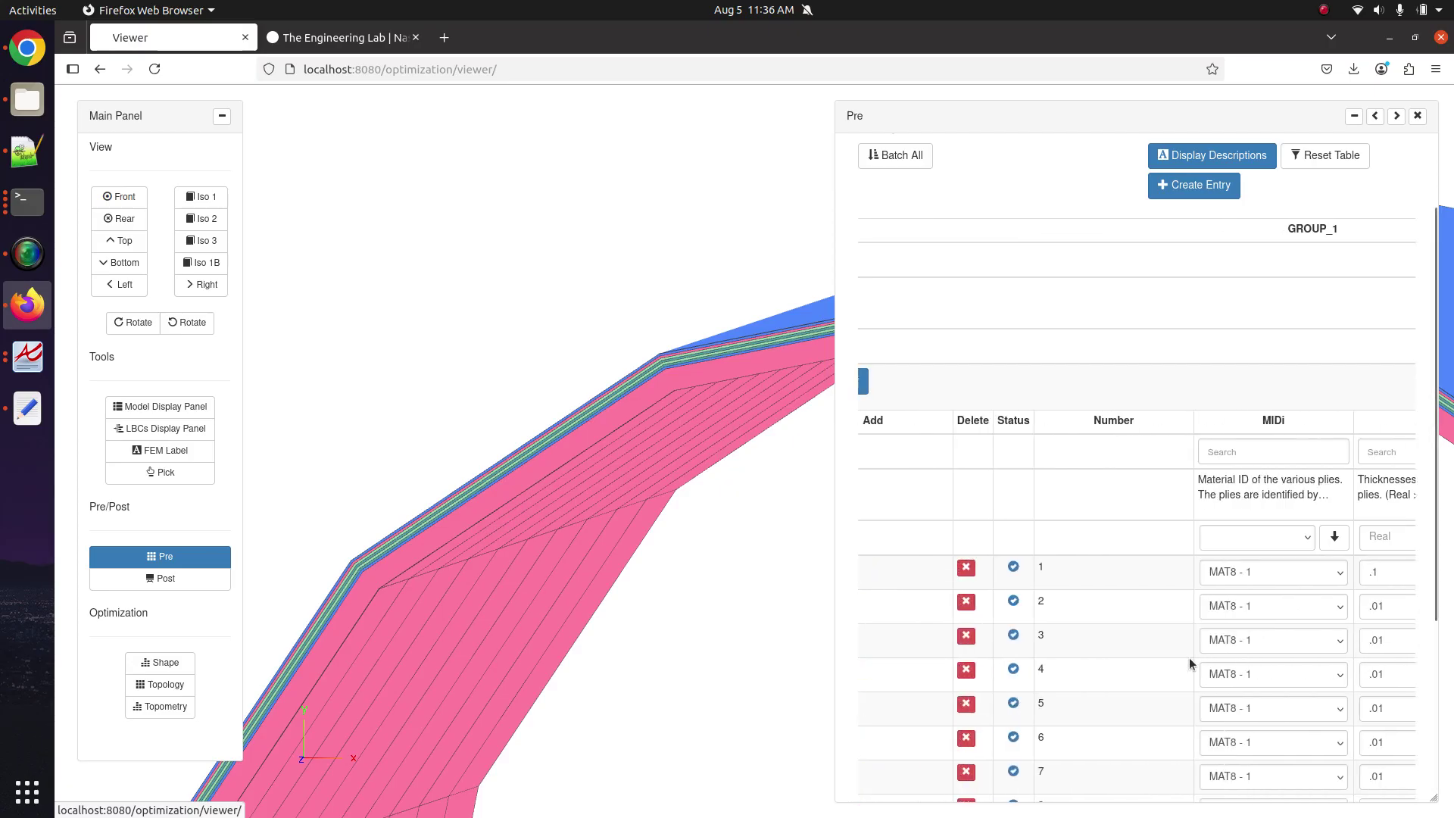
scroll(1189, 657, down, 3)
scroll(1046, 683, down, 1)
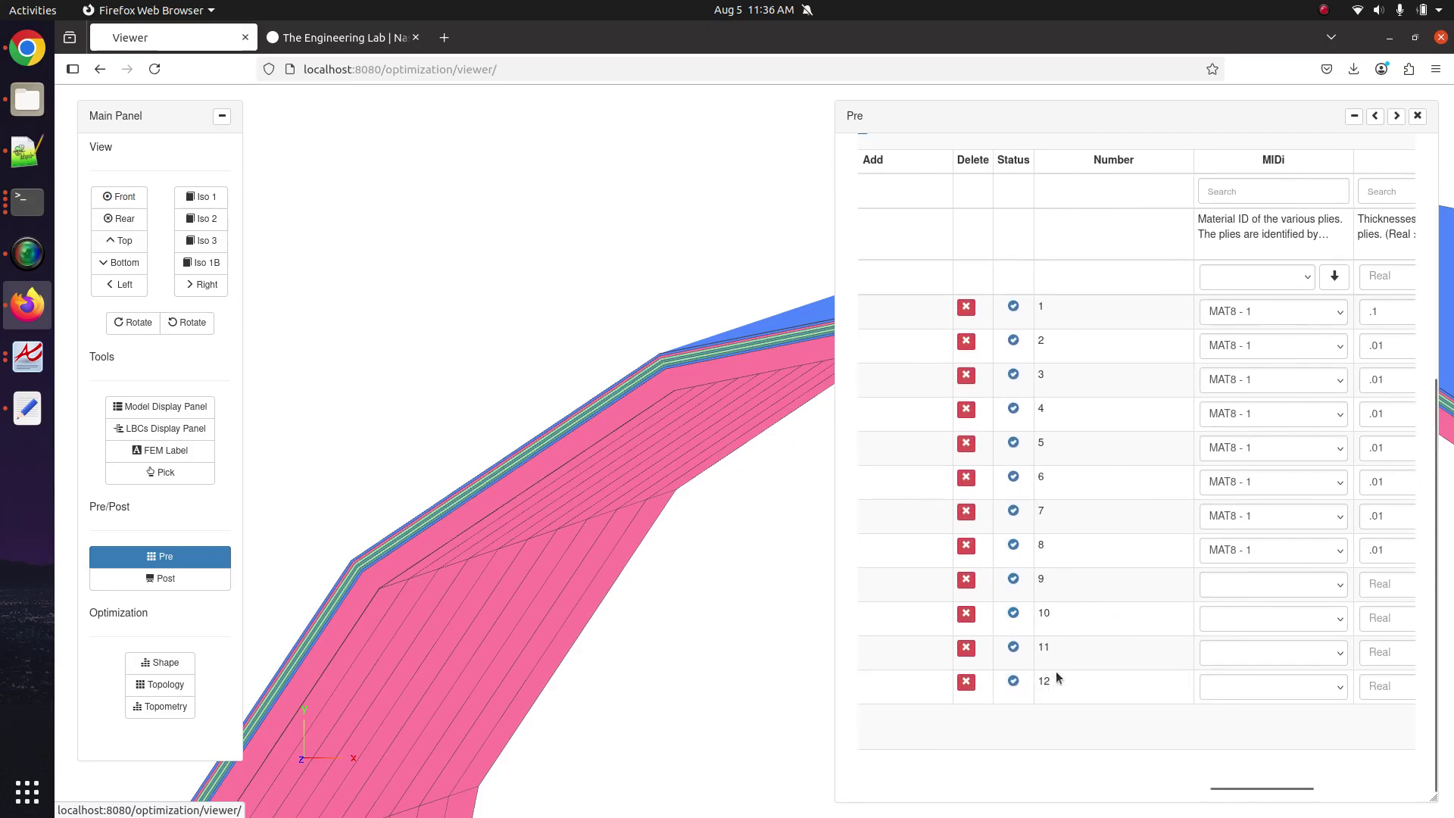
drag(1222, 777, 1326, 773)
drag(723, 607, 661, 581)
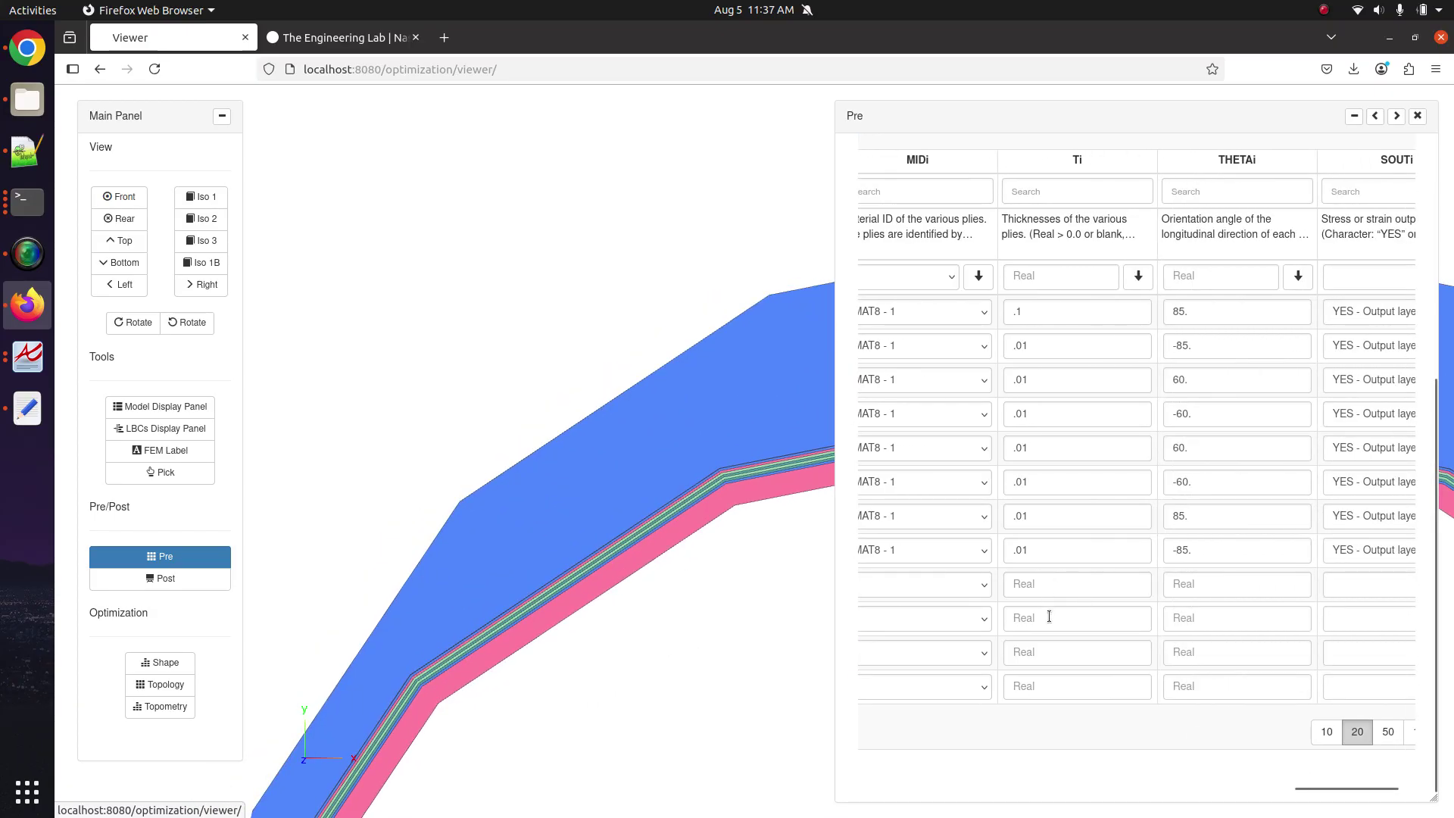
Copy ply 8's .01 thickness and paste it into the Ti fields of plies 9–12.
drag(1049, 555, 992, 546)
key(ctrl+c)
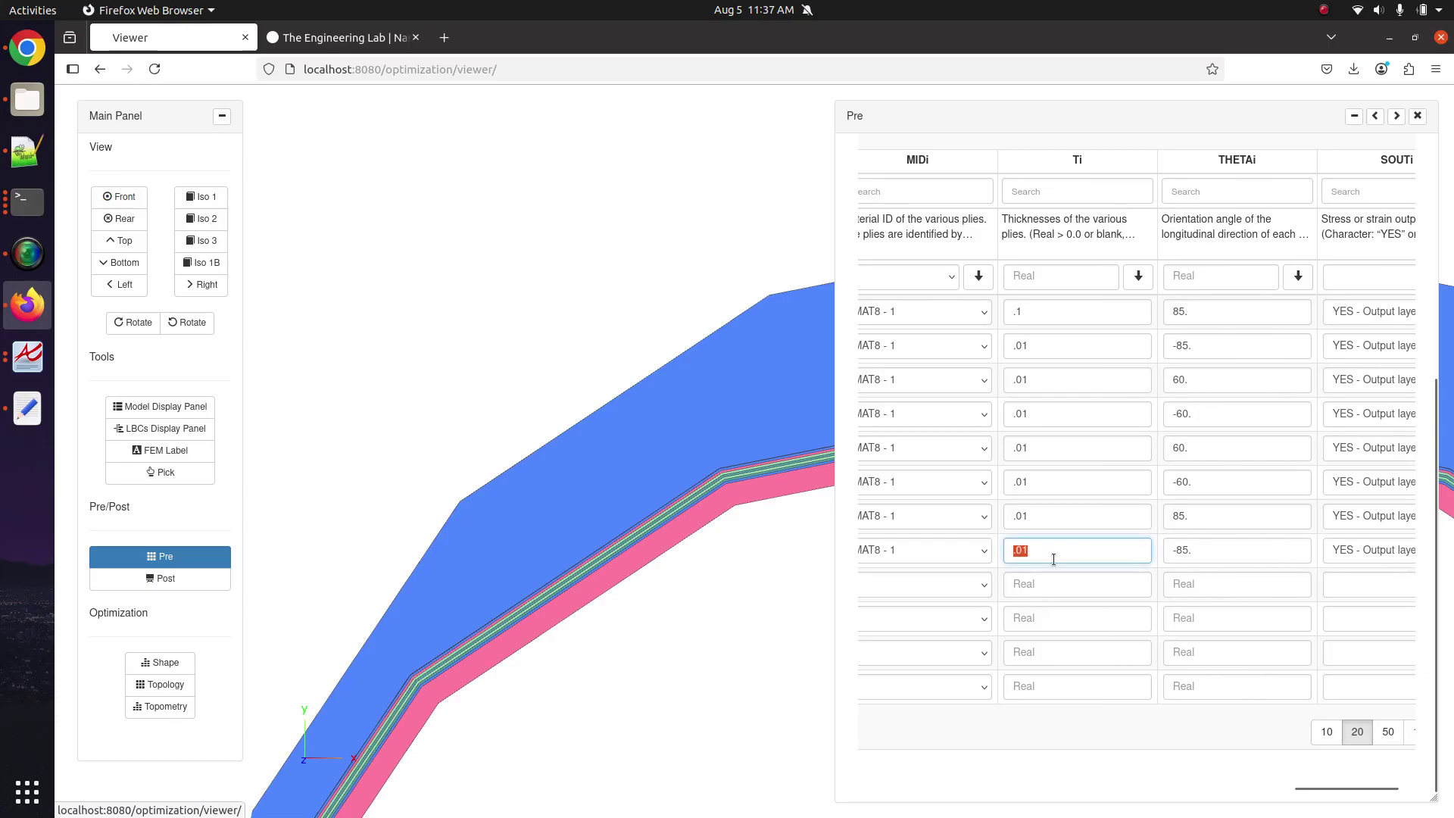
click(1024, 585)
key(ctrl+v)
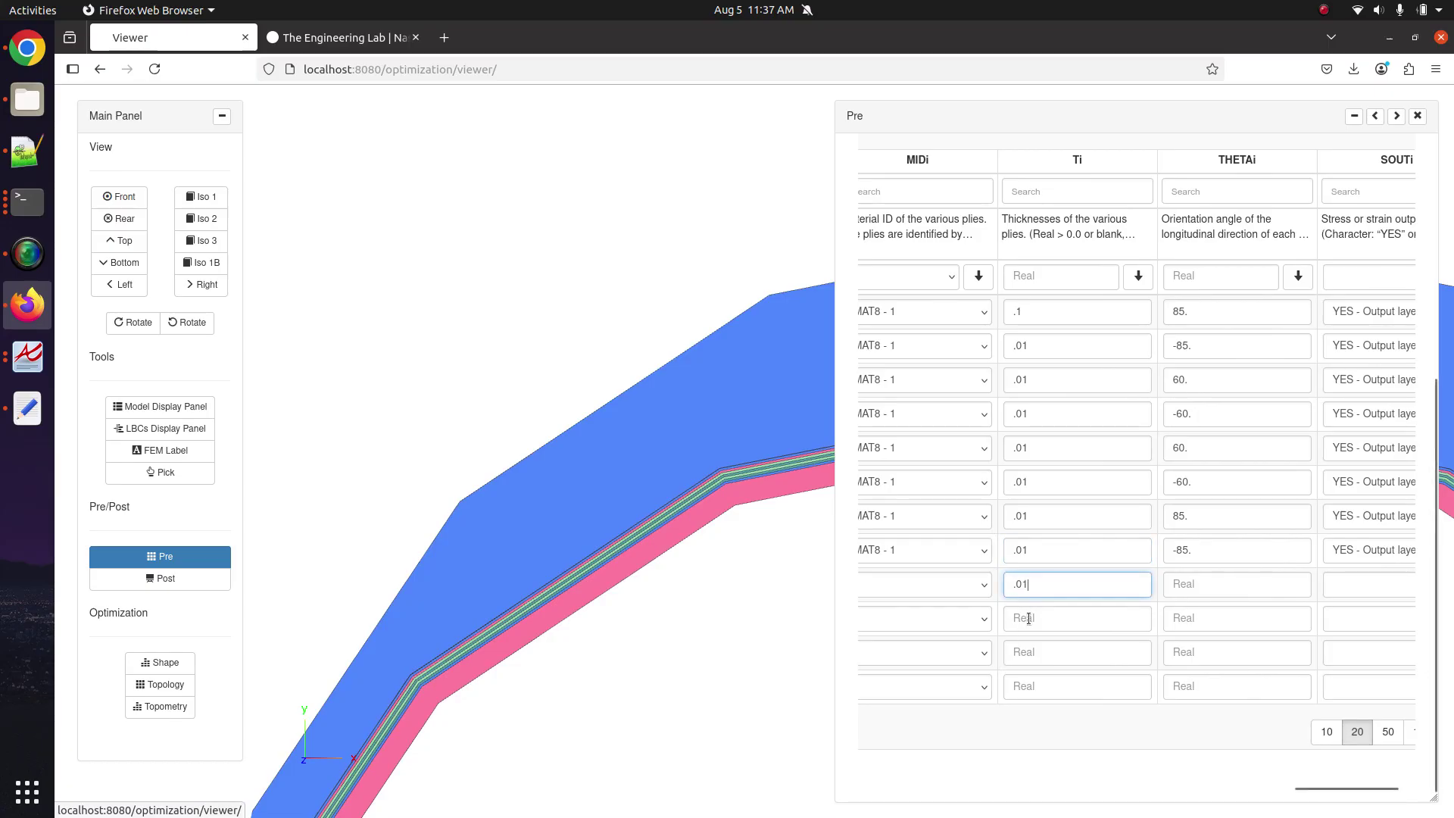
click(1028, 617)
key(ctrl+v)
click(1029, 660)
key(ctrl+v)
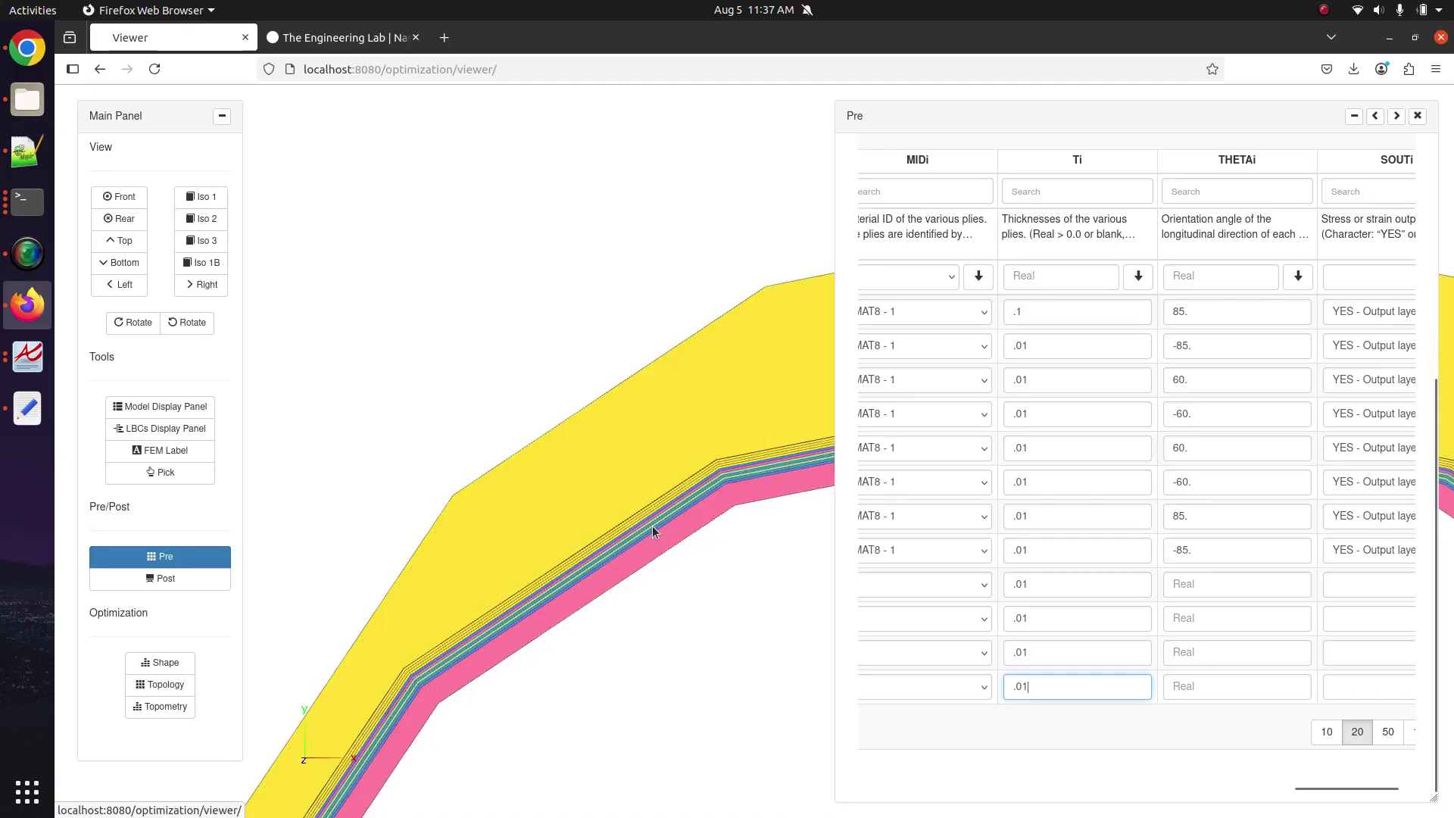
scroll(648, 470, up, 10)
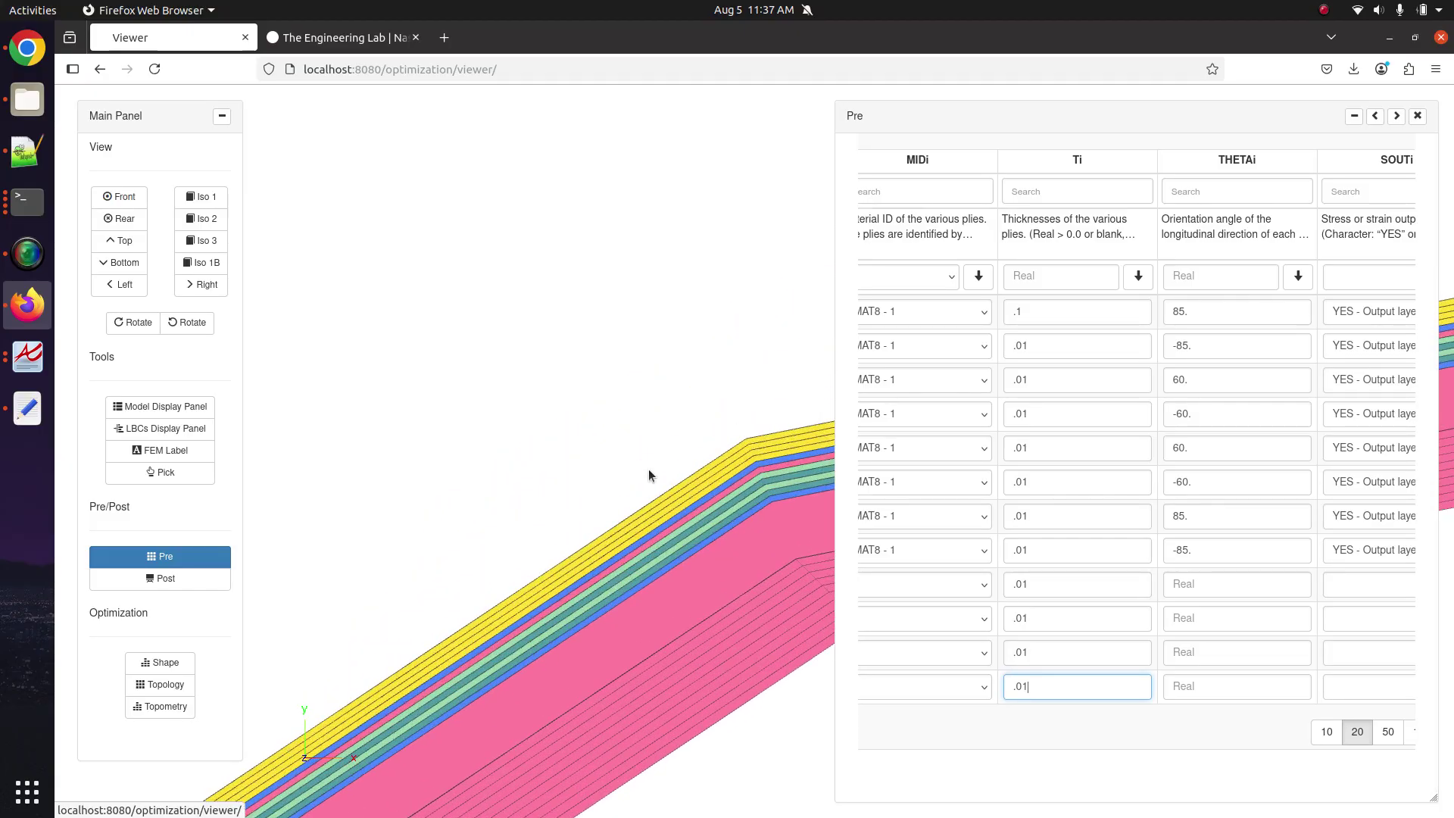
scroll(648, 470, down, 5)
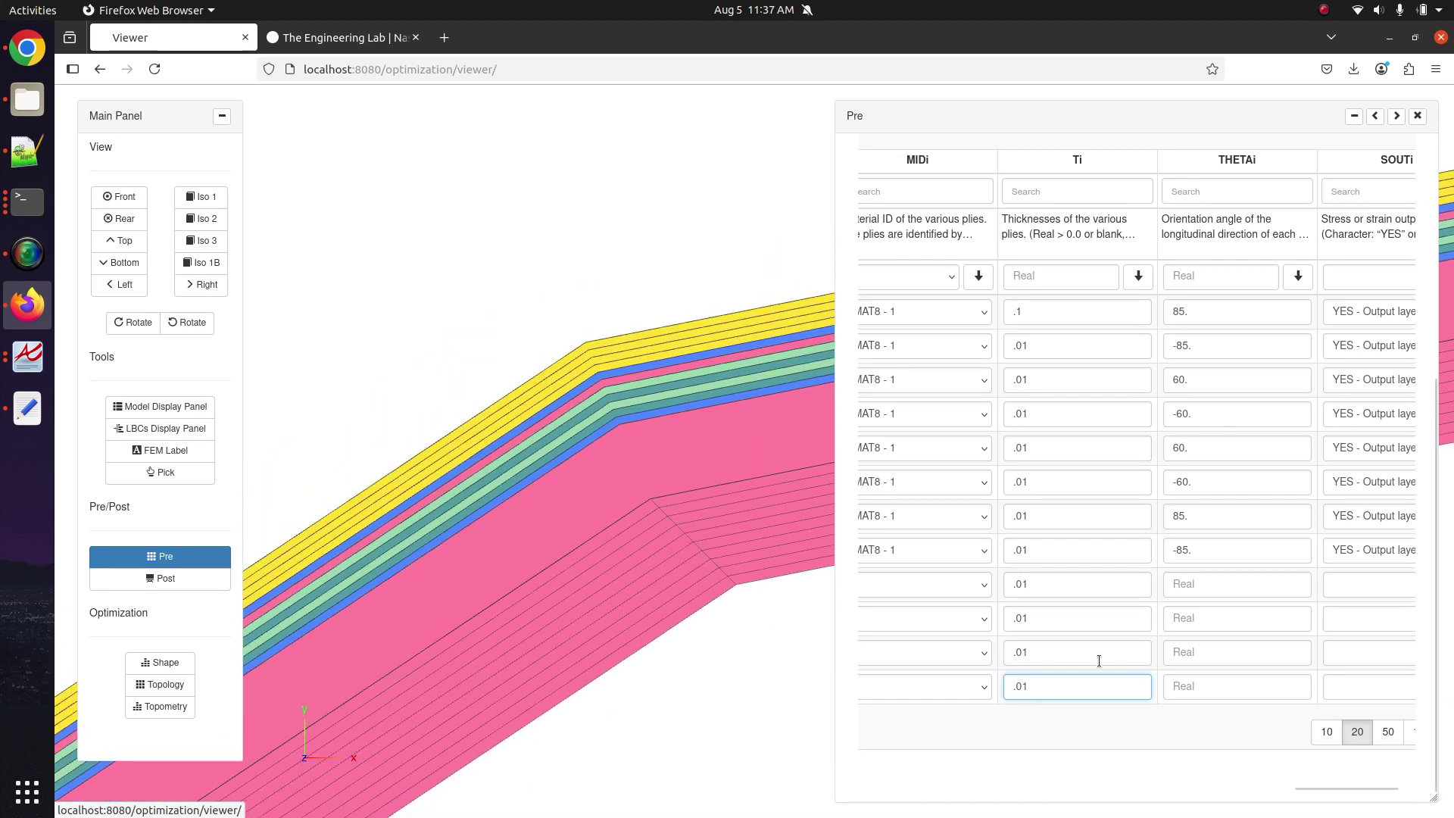
drag(1075, 686, 999, 676)
key(ctrl+c)
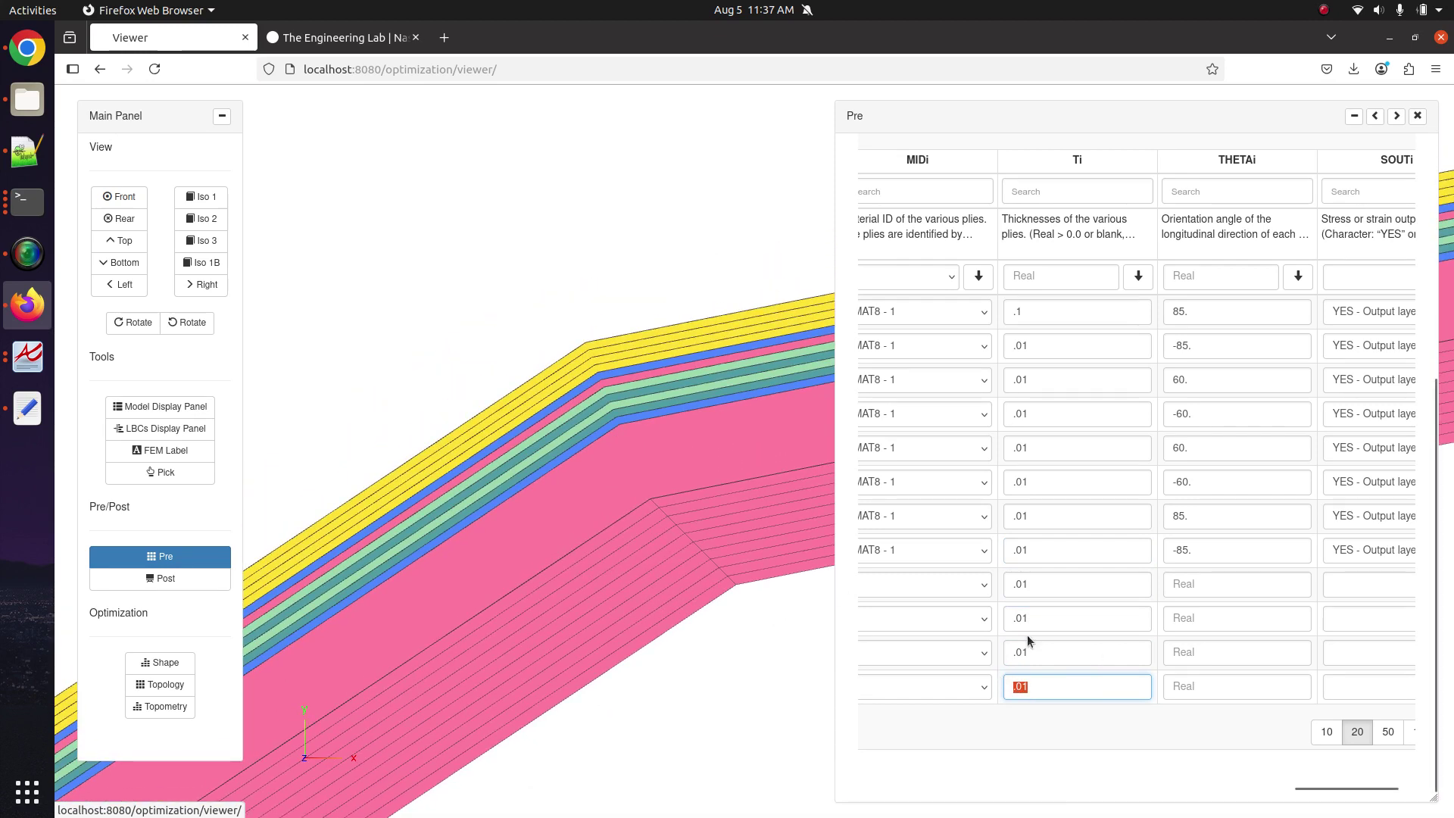
click(1079, 285)
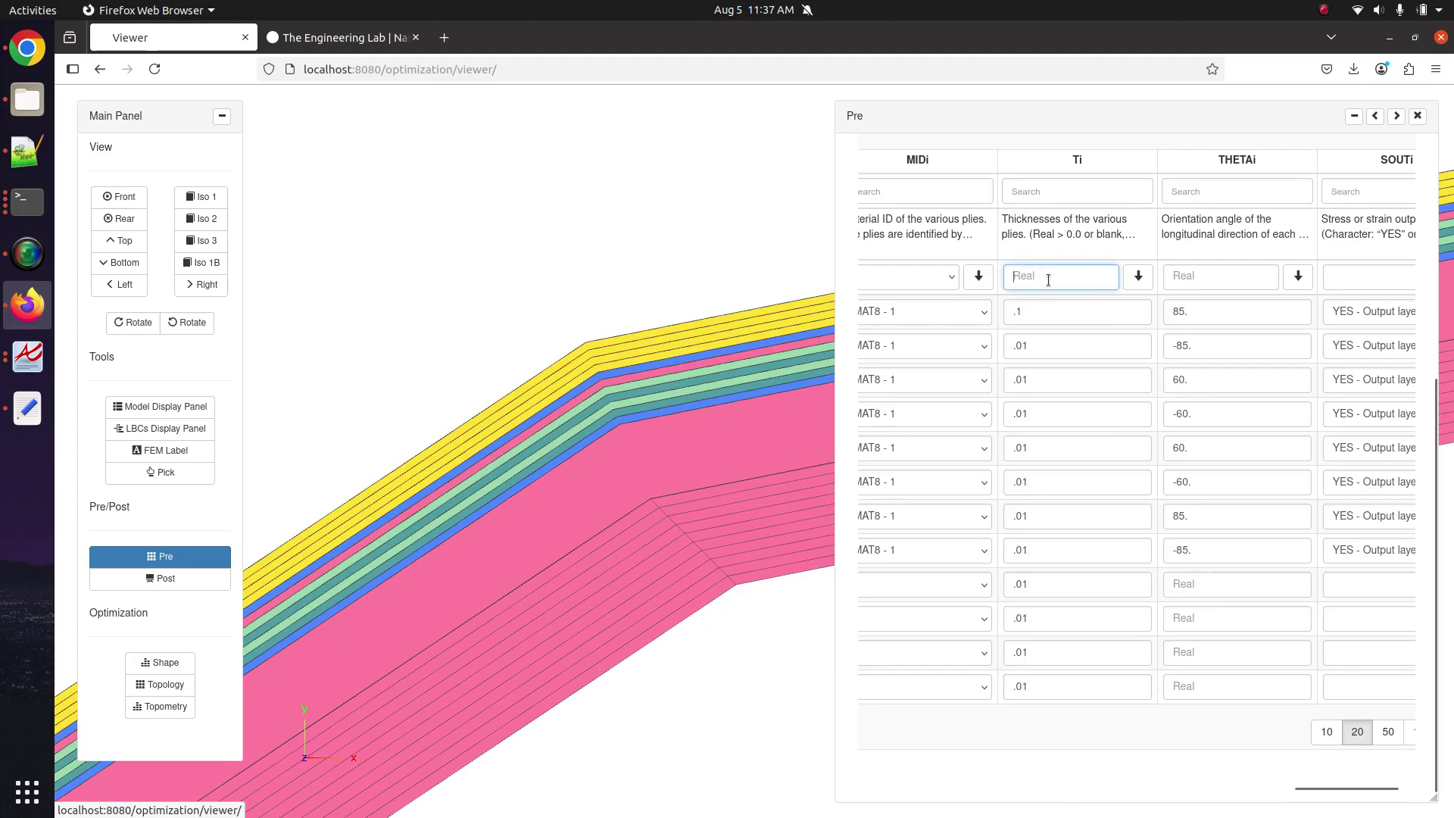
Enter .02 in the Ti batch field and fill it down to all twelve ply rows.
key(ctrl+v)
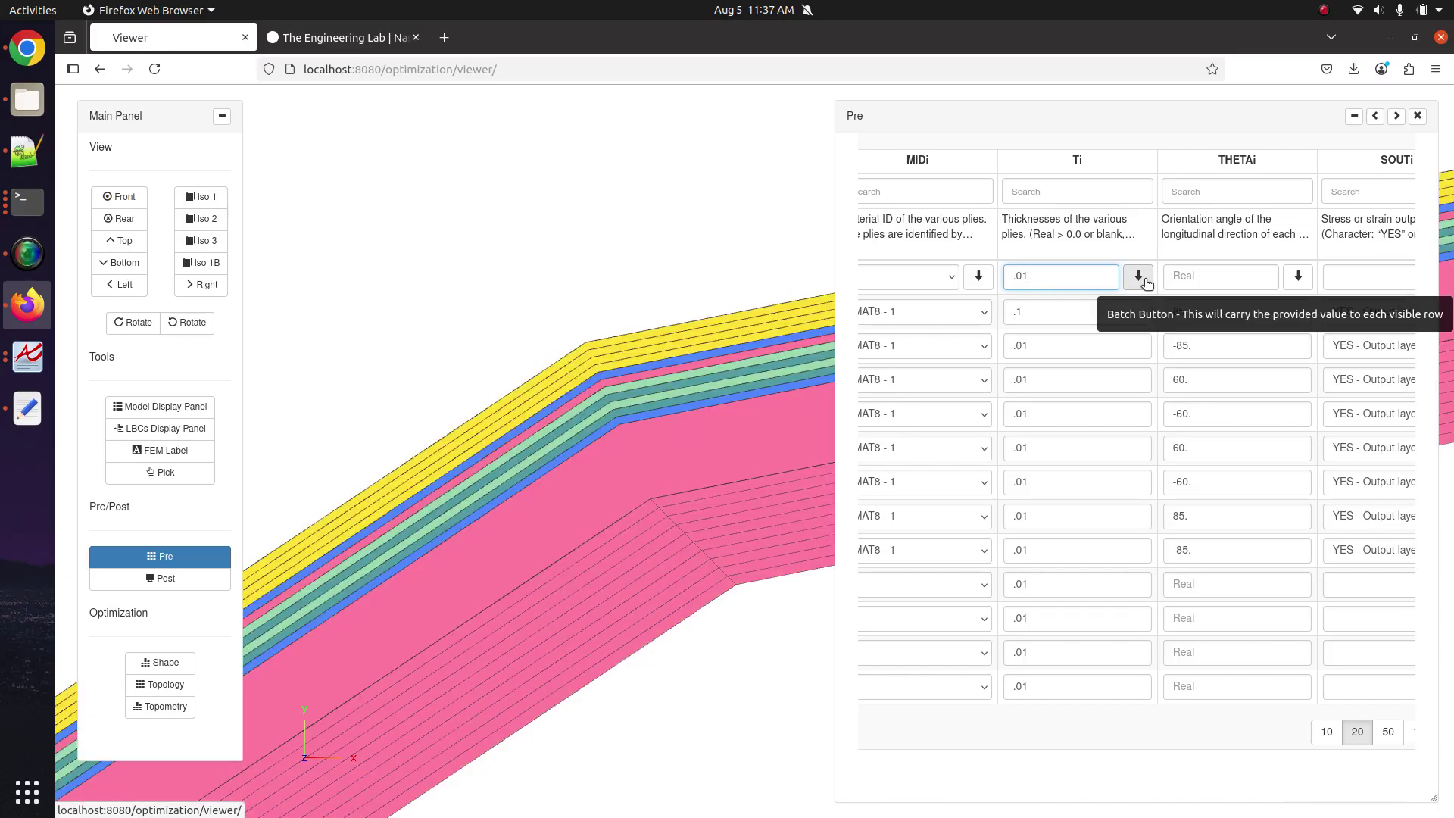
click(1145, 282)
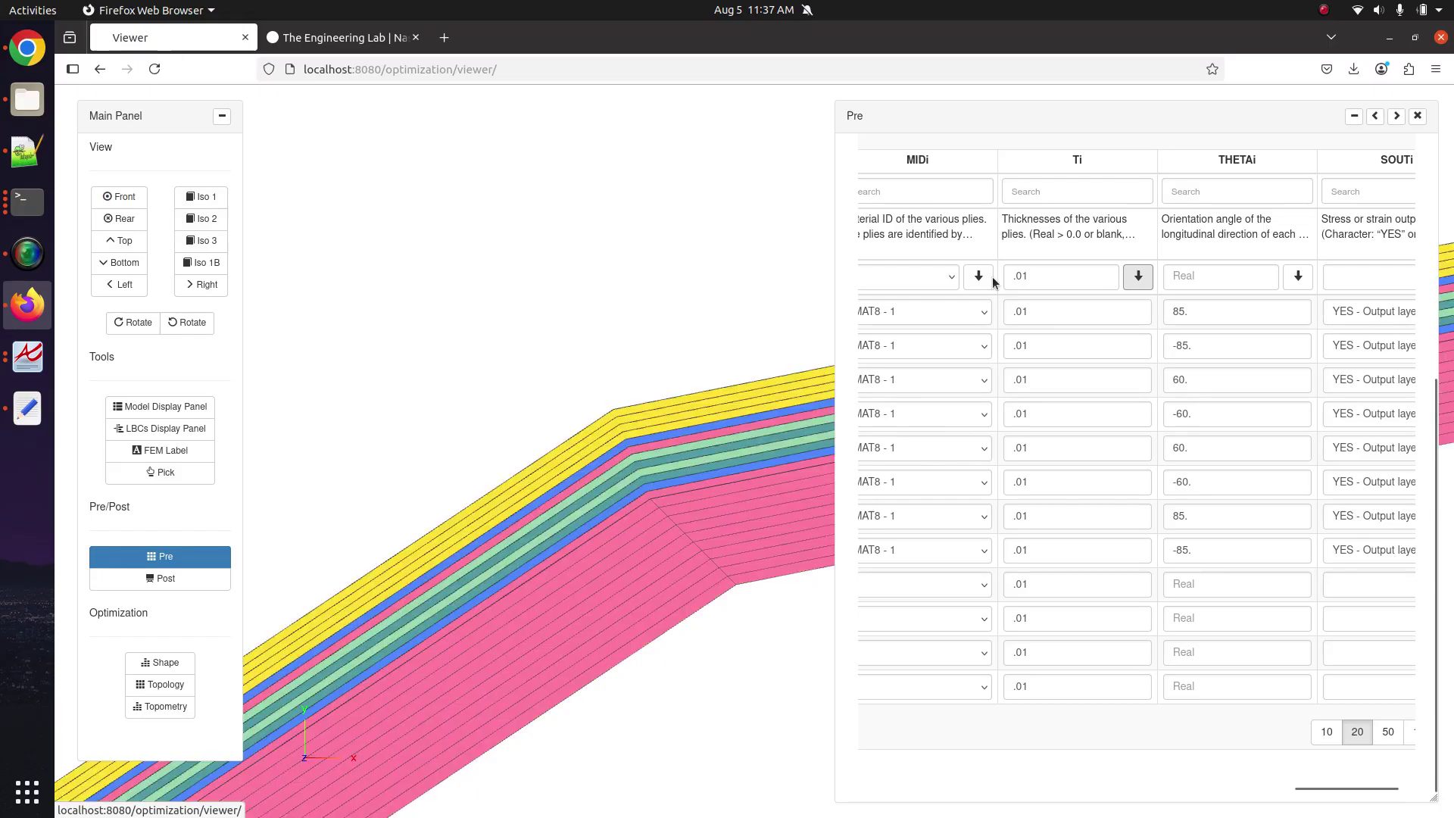
drag(1022, 276, 1034, 274)
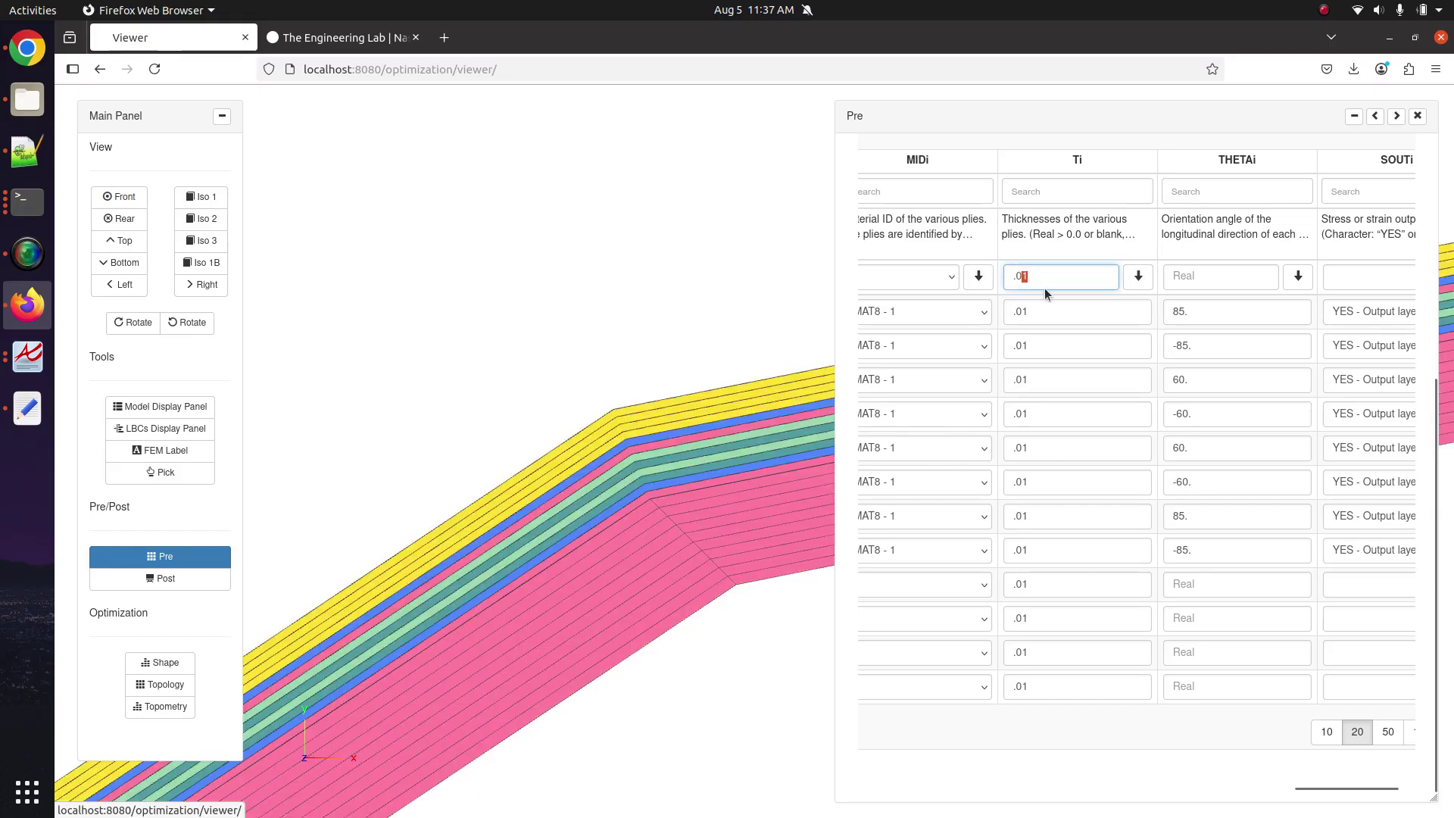
text(2)
click(1135, 277)
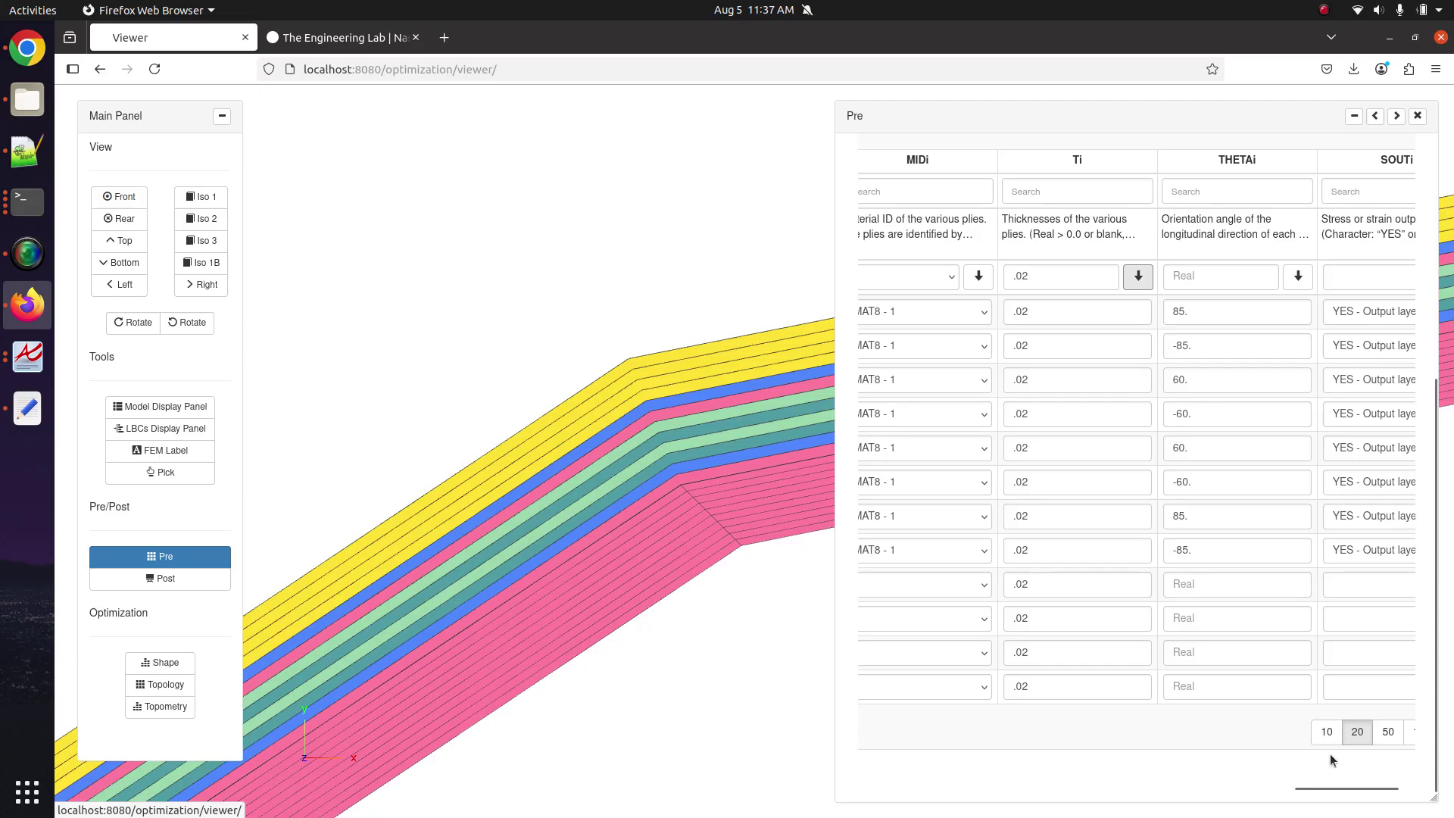
scroll(1297, 732, left, 5)
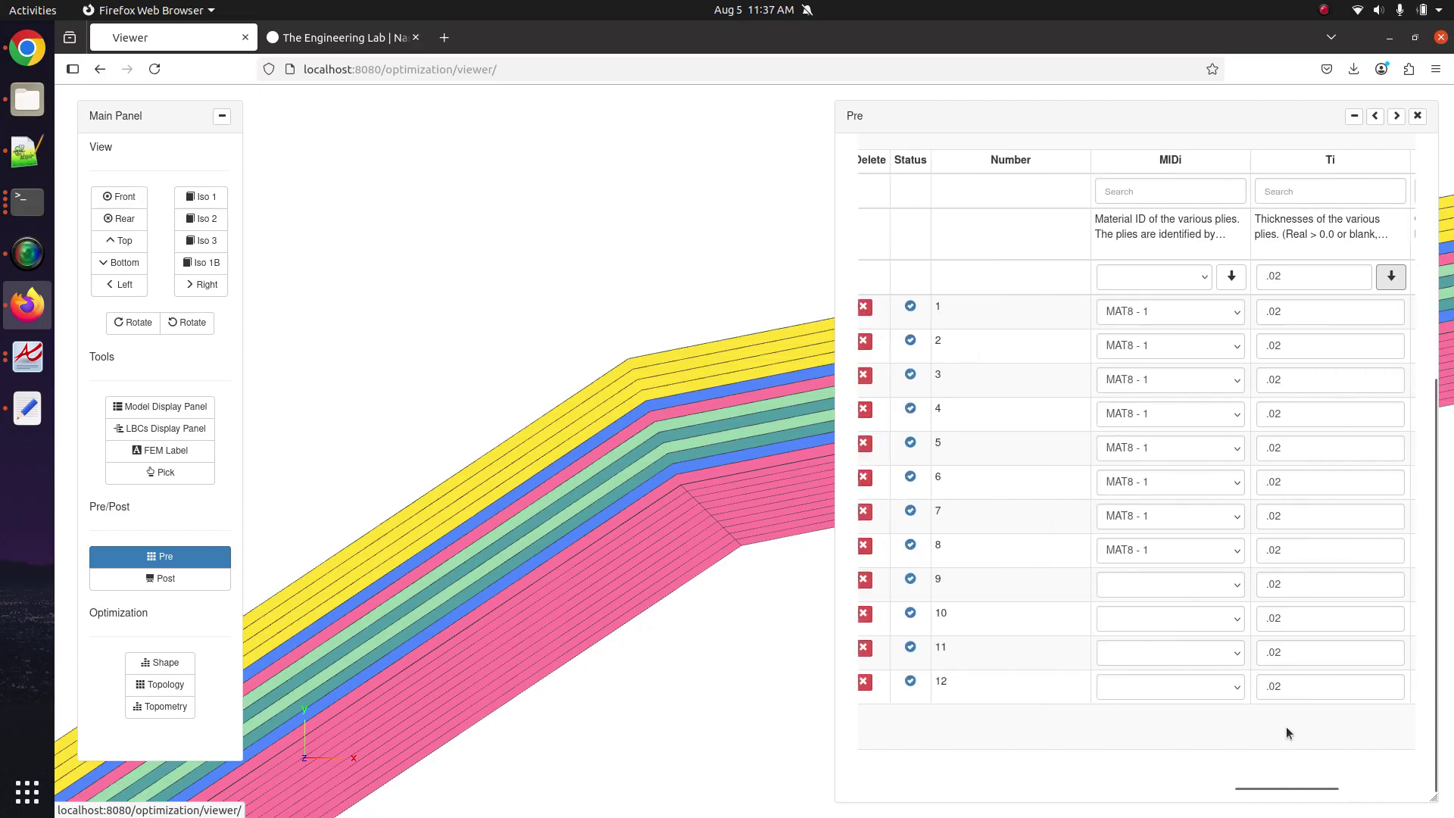
scroll(1000, 654, left, 1)
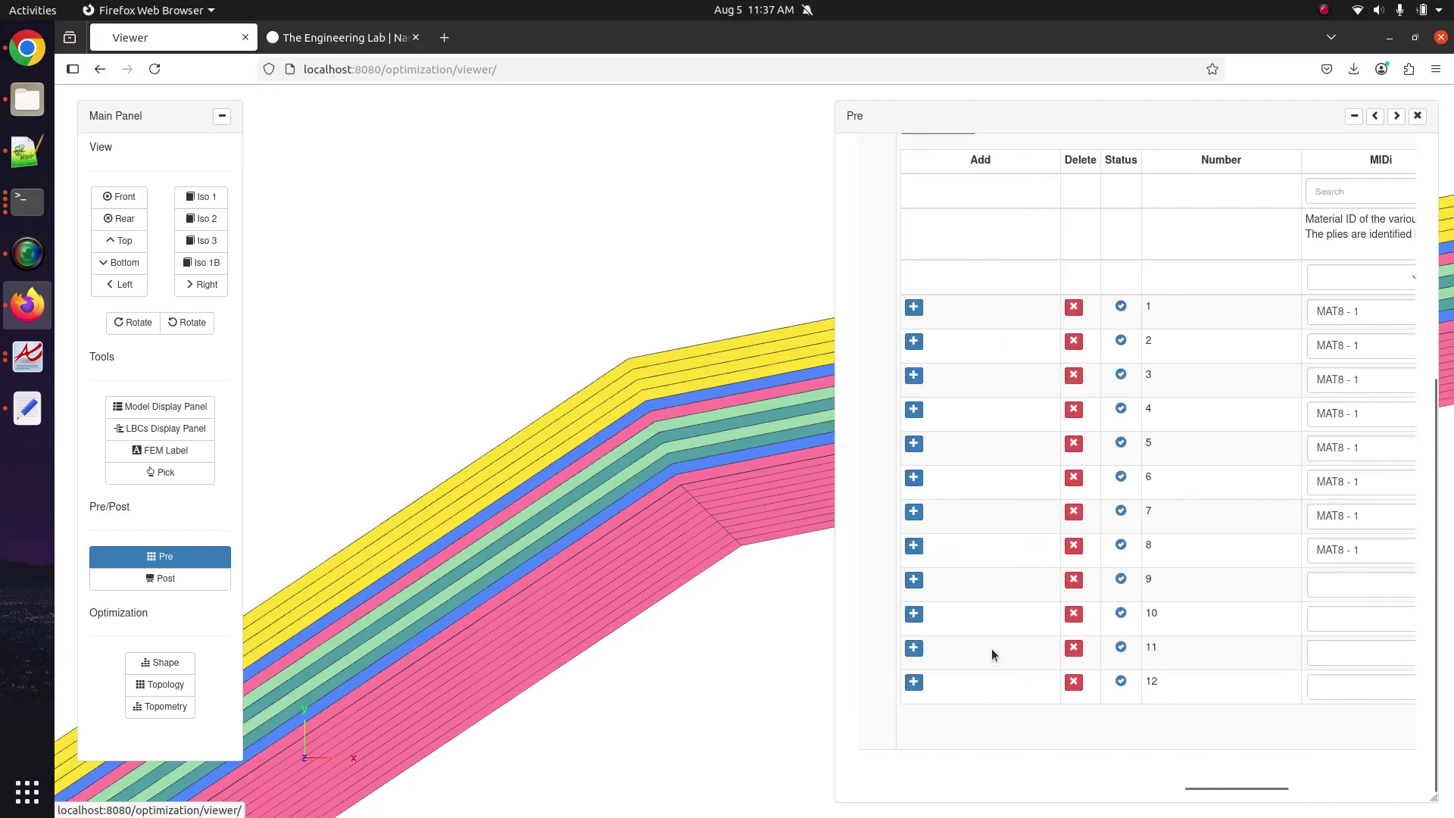
scroll(992, 648, up, 5)
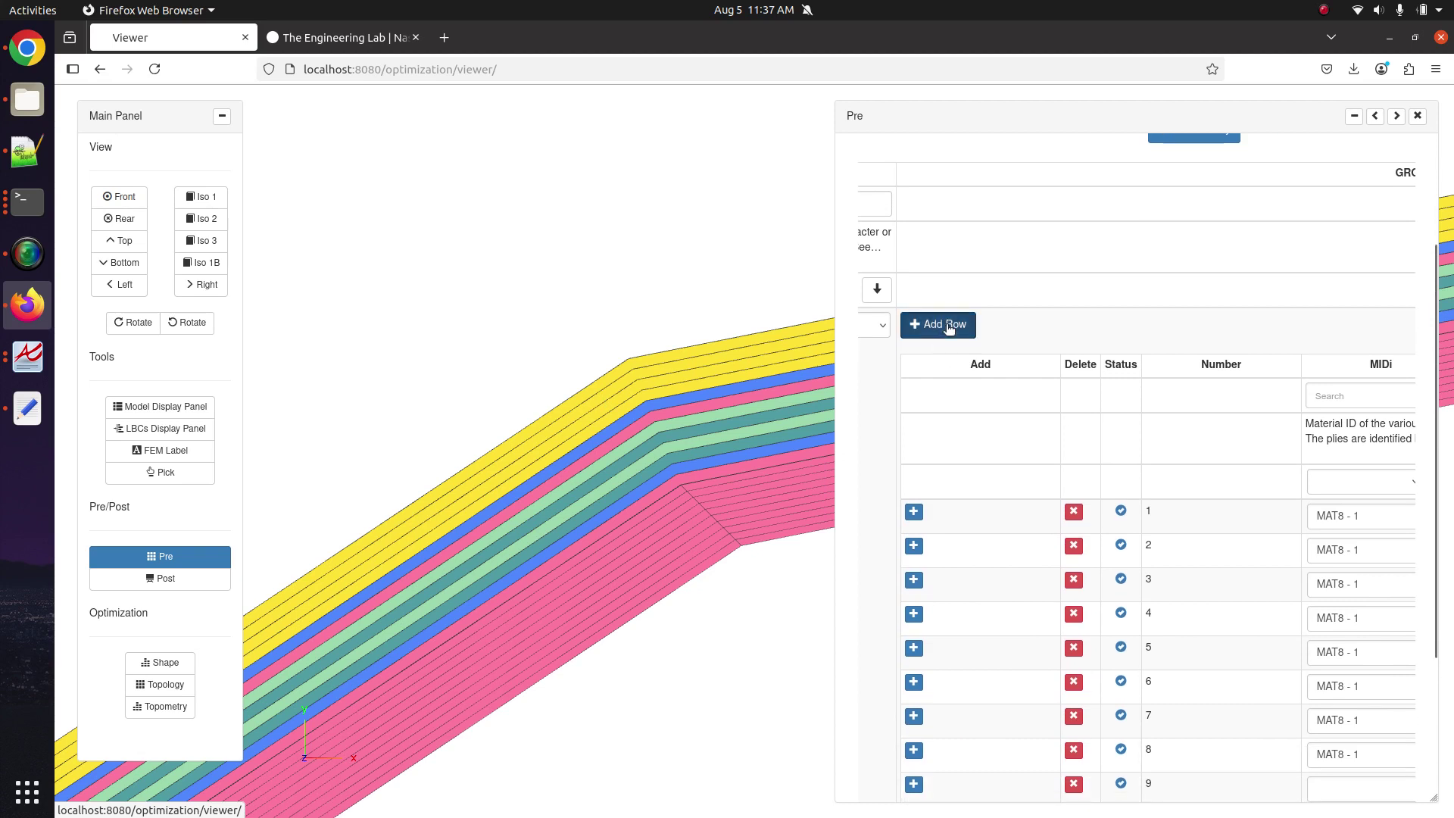
Add ply rows up to 17, delete row 17 to keep 16 plies, and show ten rows per page.
click(949, 328)
click(949, 327)
click(949, 328)
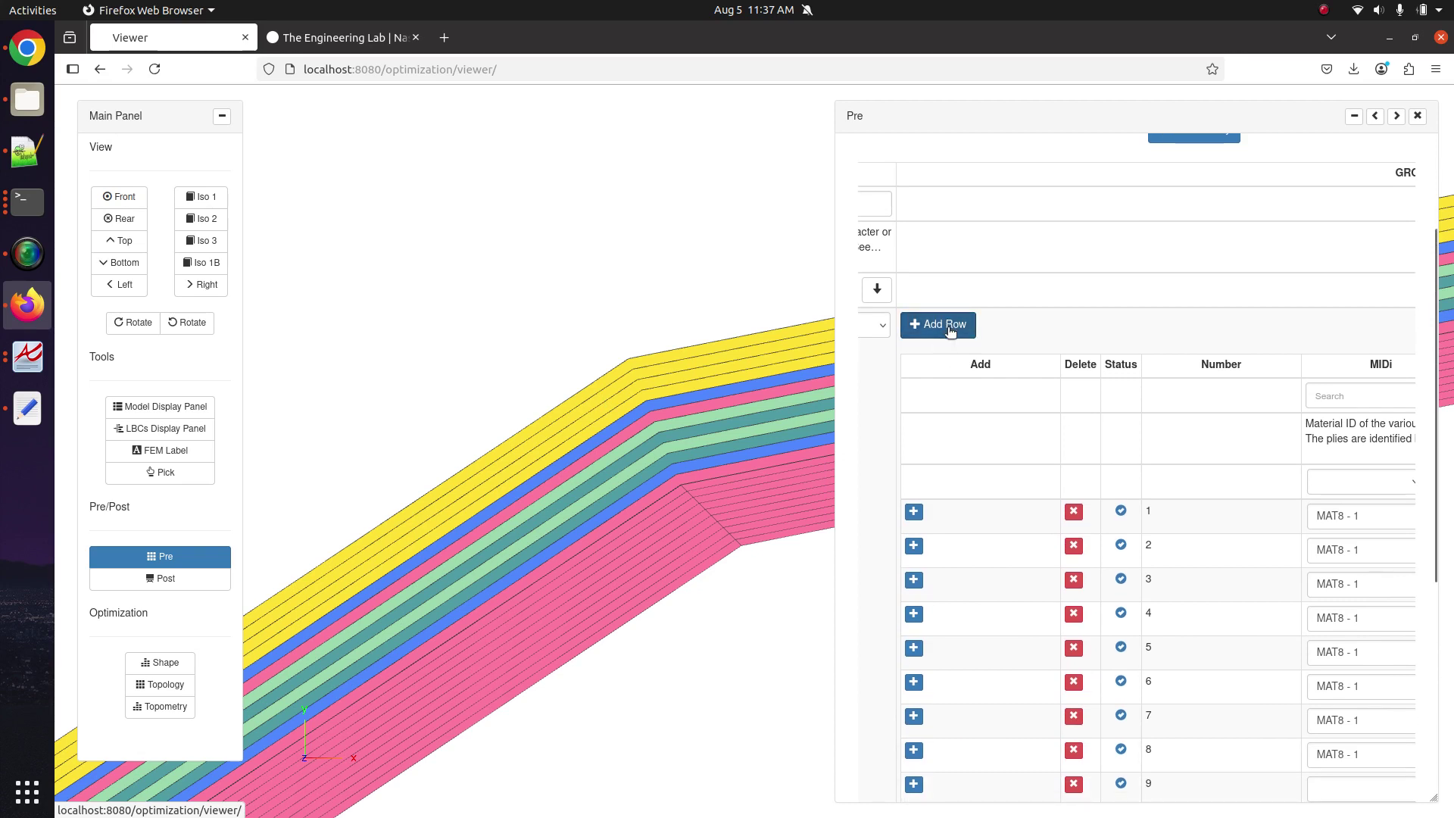
scroll(1034, 659, down, 8)
scroll(973, 741, down, 1)
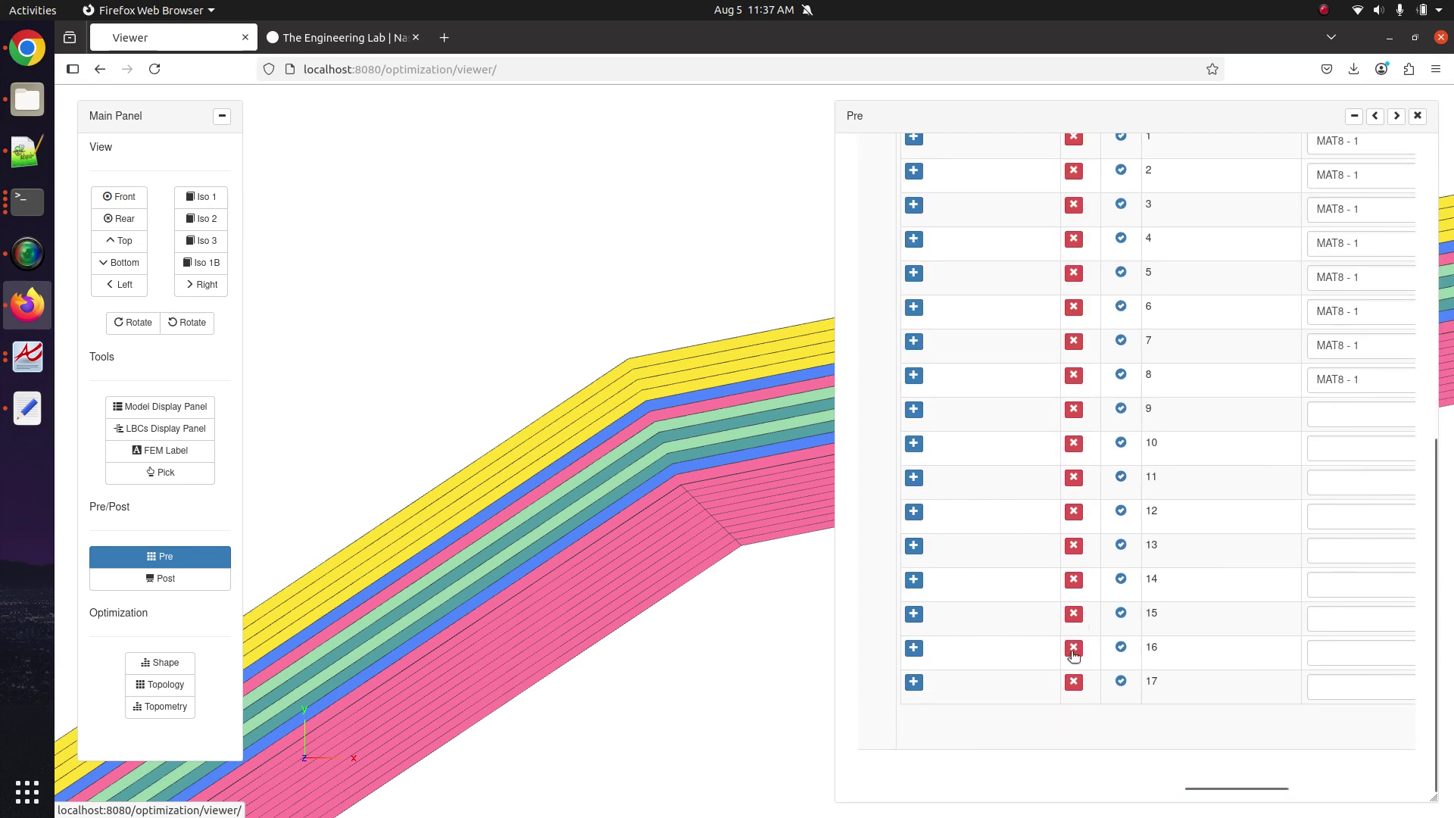
click(1074, 681)
scroll(1224, 698, right, 5)
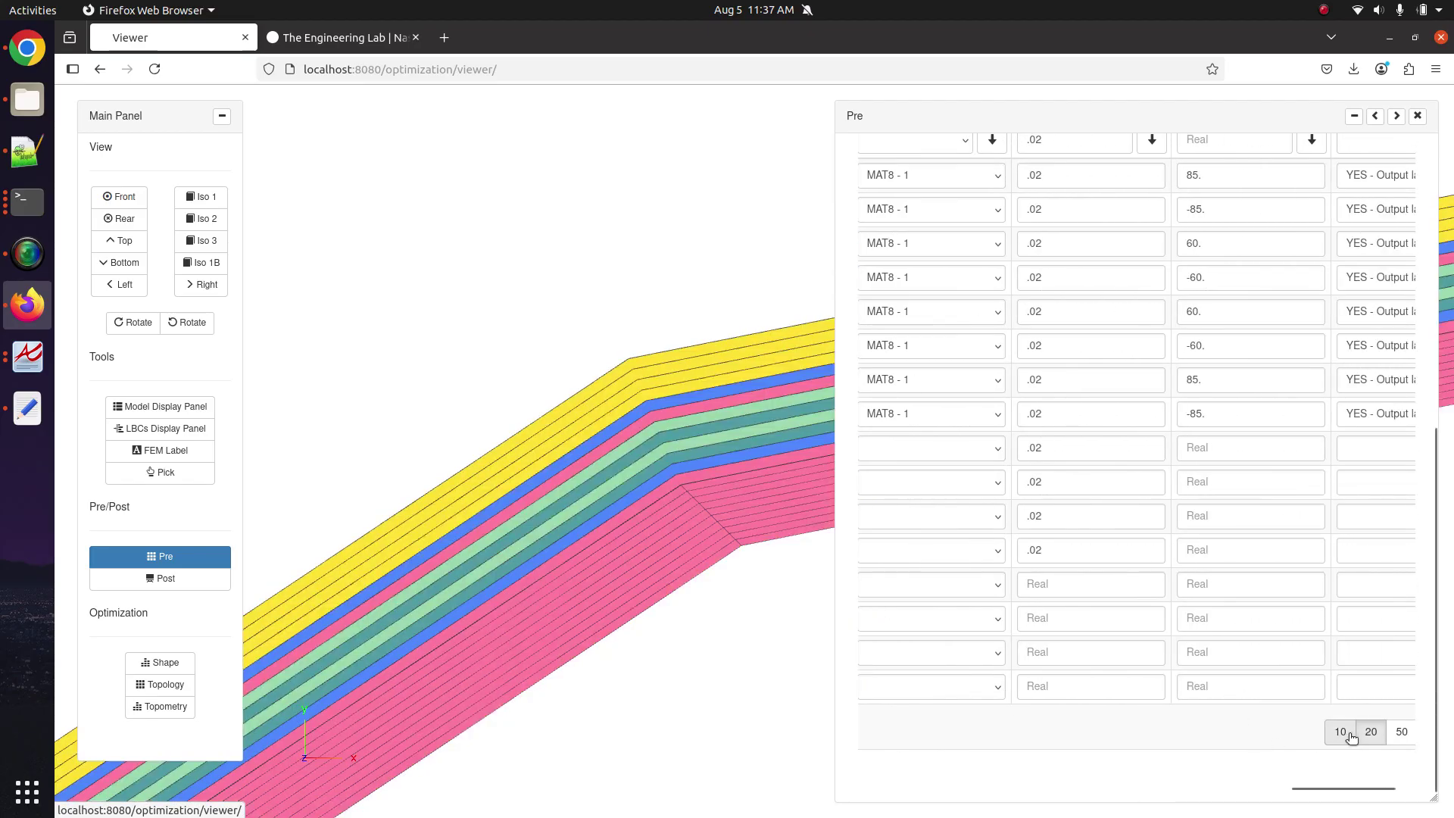
click(1340, 732)
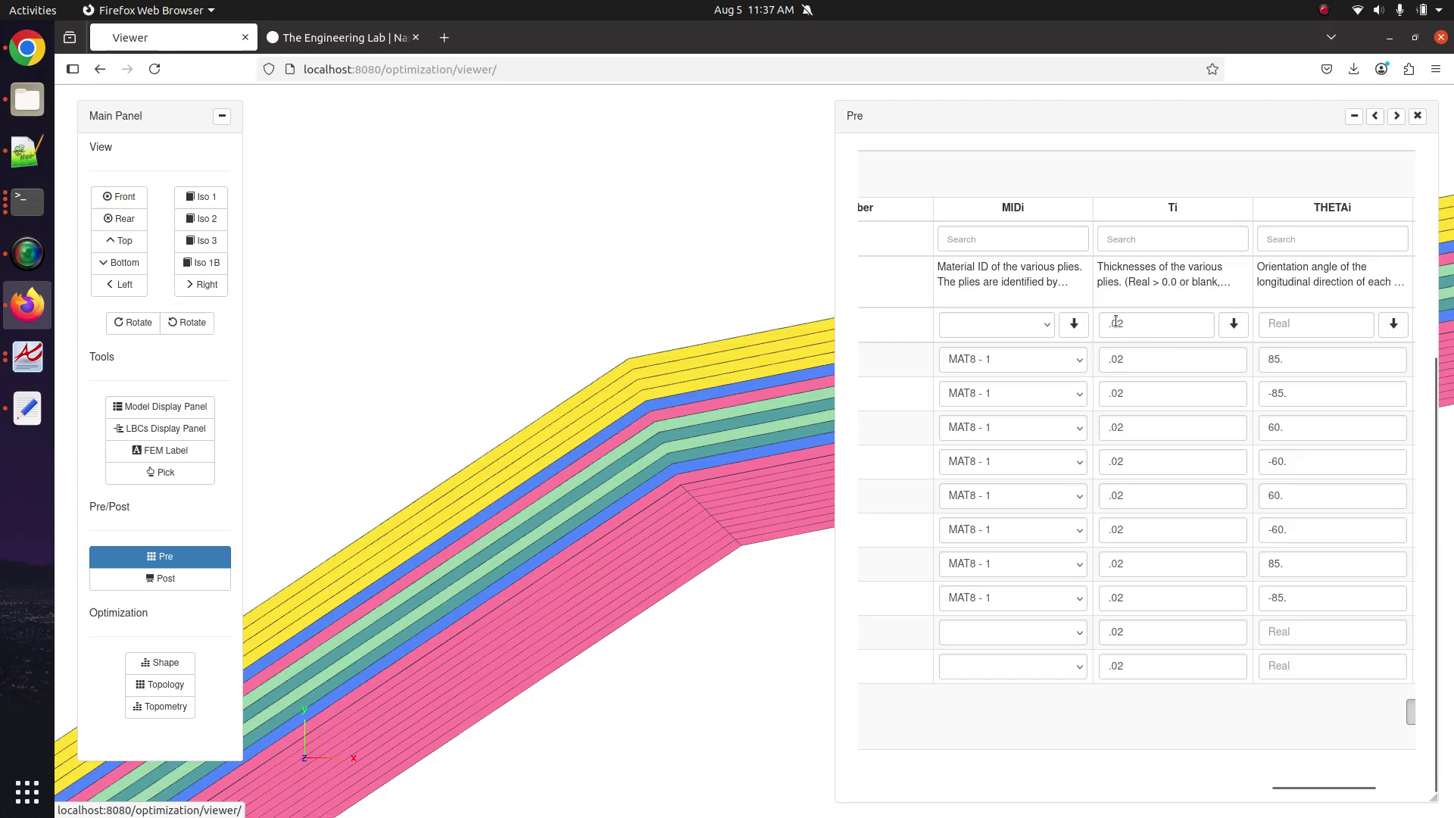
Change the Ti batch value to .01 and fill it down the first page of plies.
click(1139, 327)
key(shift+Left)
text(1)
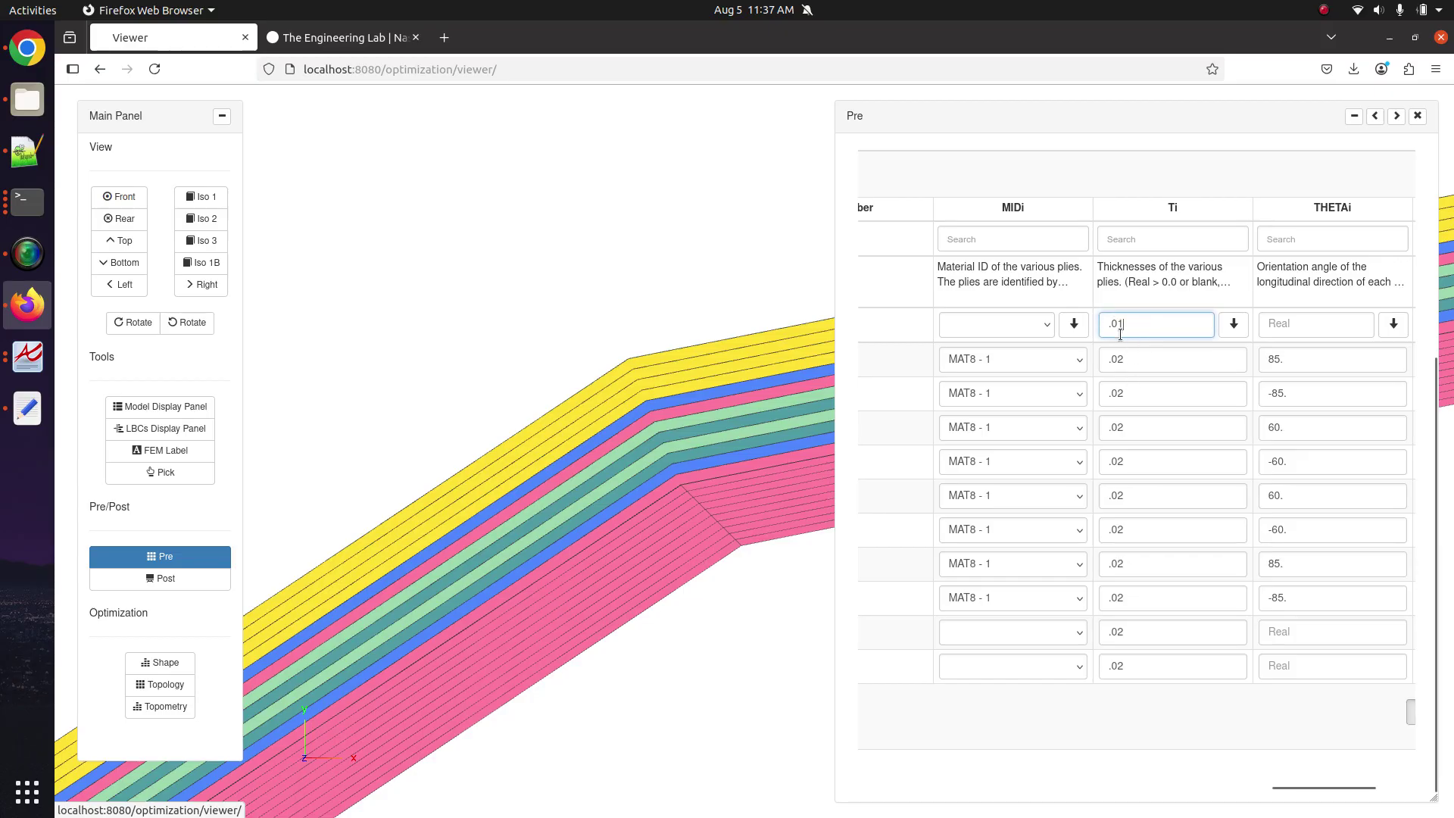
click(1234, 325)
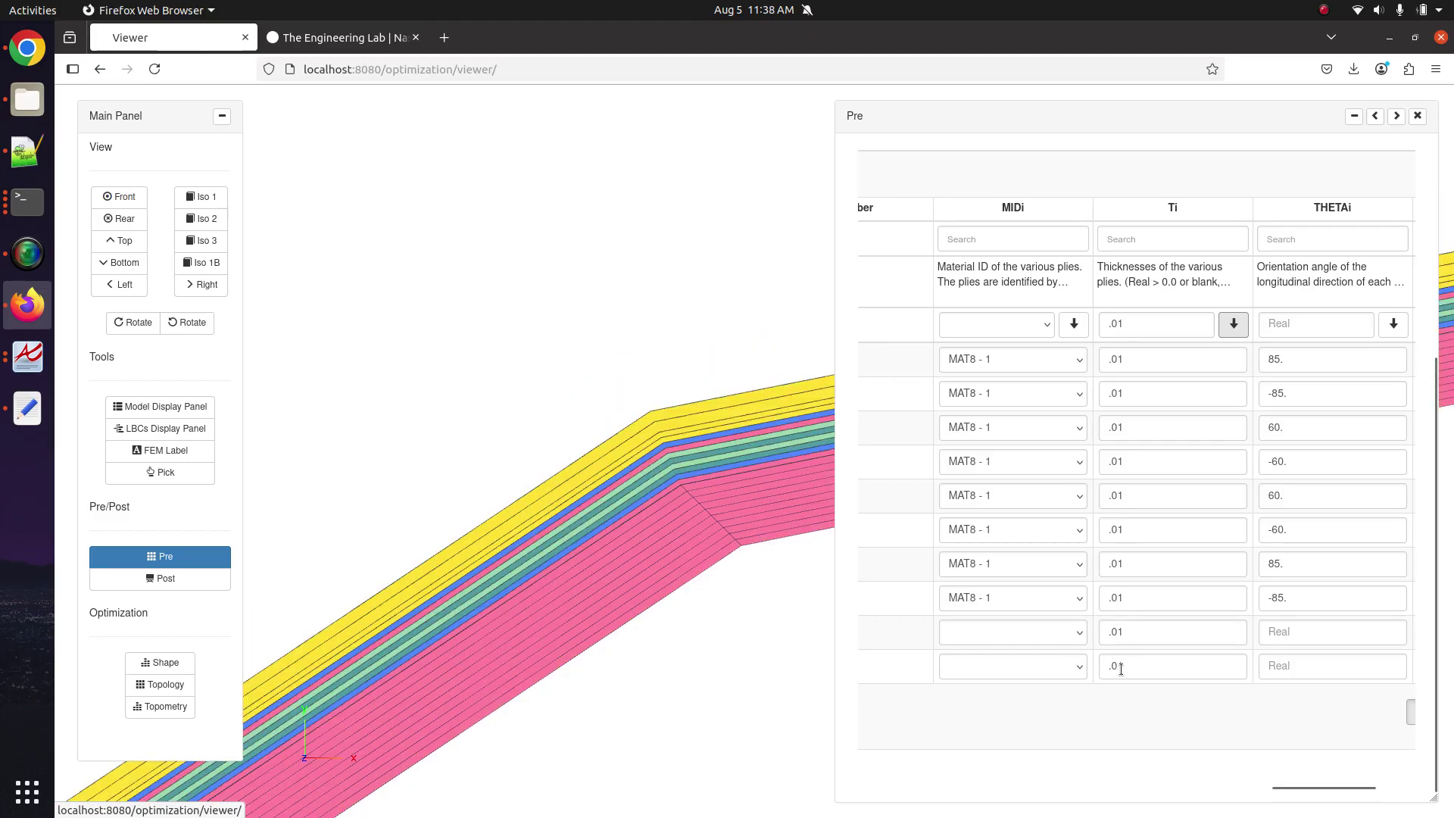
scroll(1133, 666, left, 5)
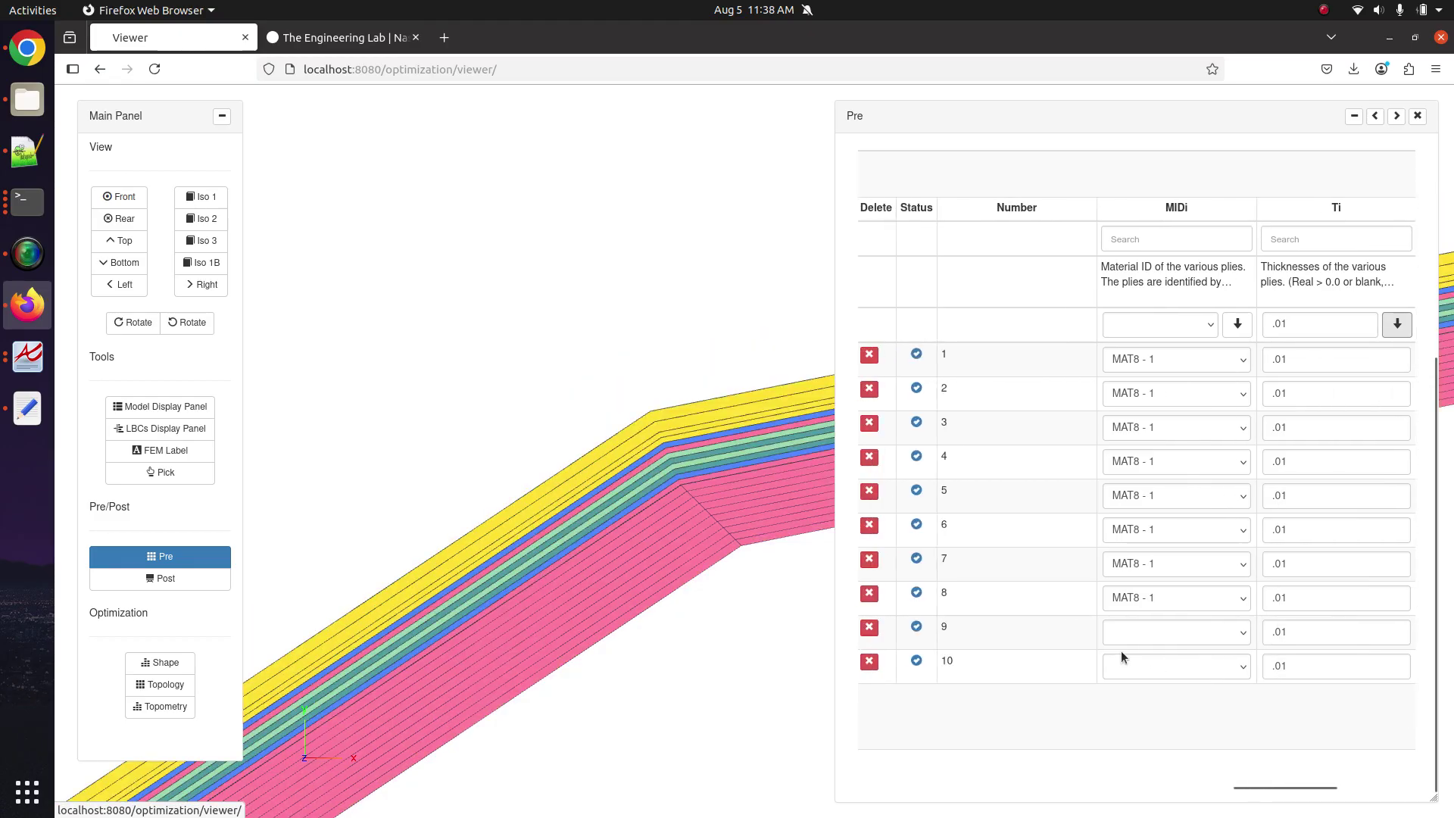
Review the thickness entries of plies 11–16 on page two, then return to page one.
click(948, 711)
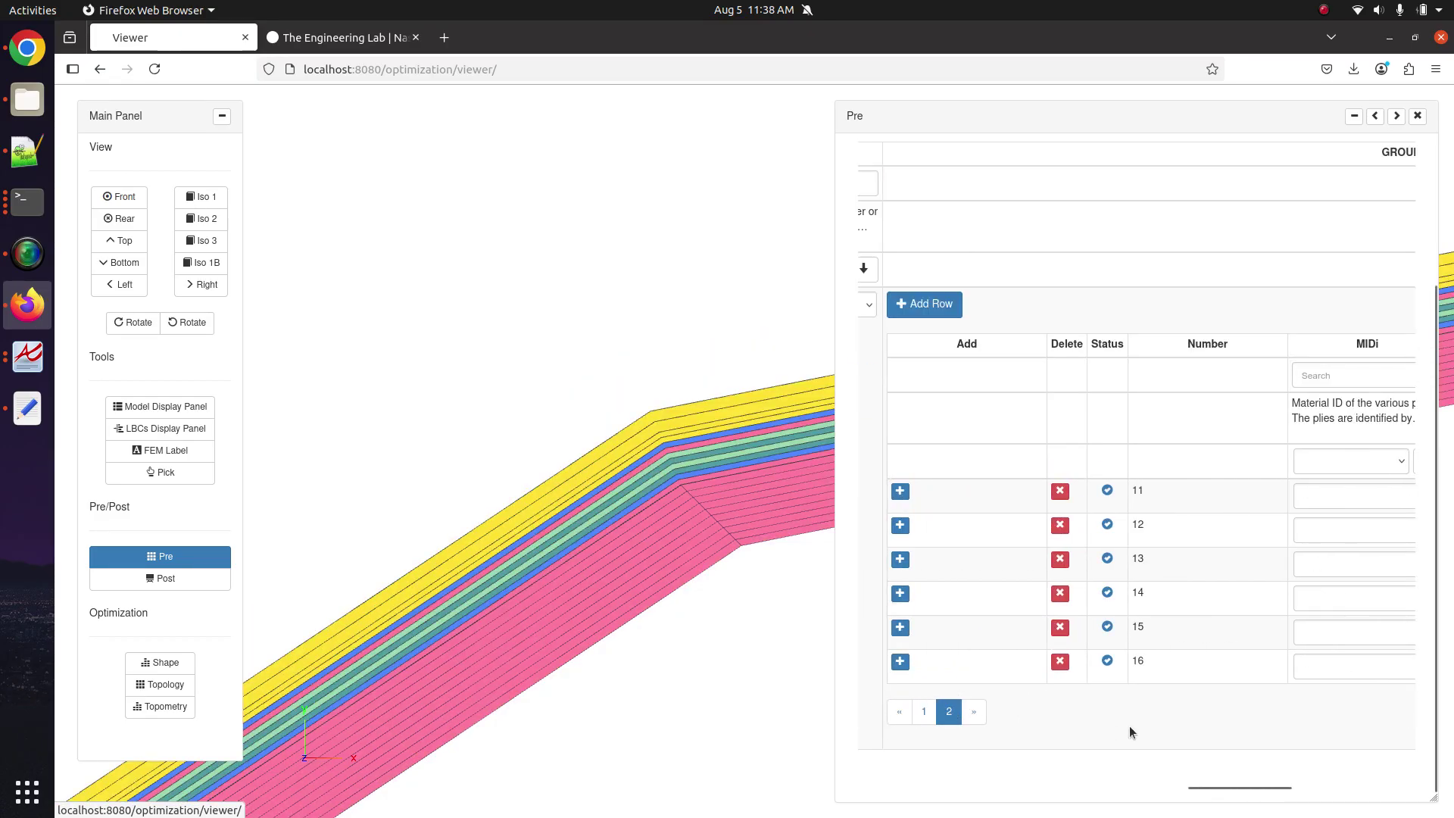
drag(1213, 788, 1337, 787)
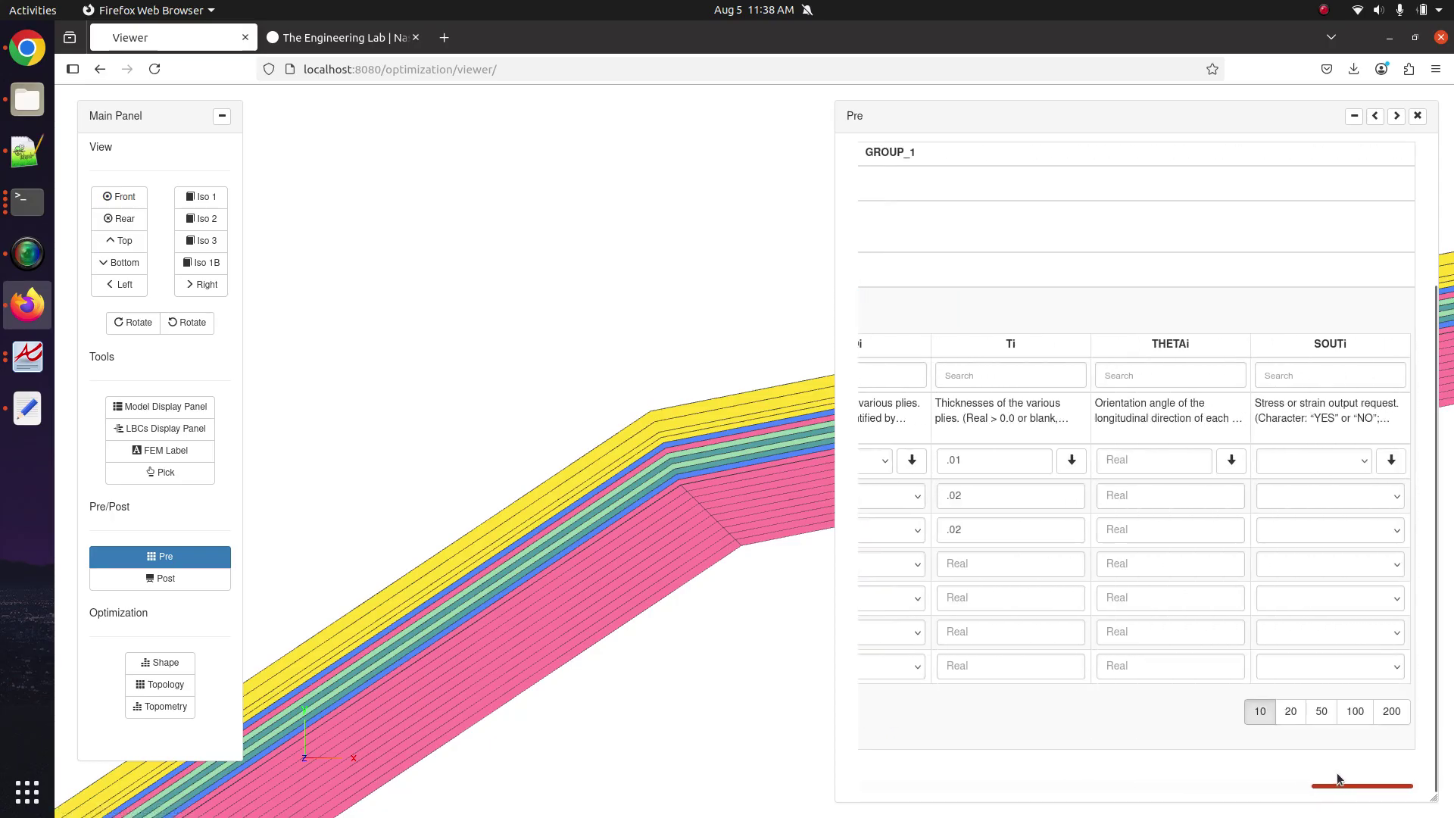
drag(975, 499, 929, 499)
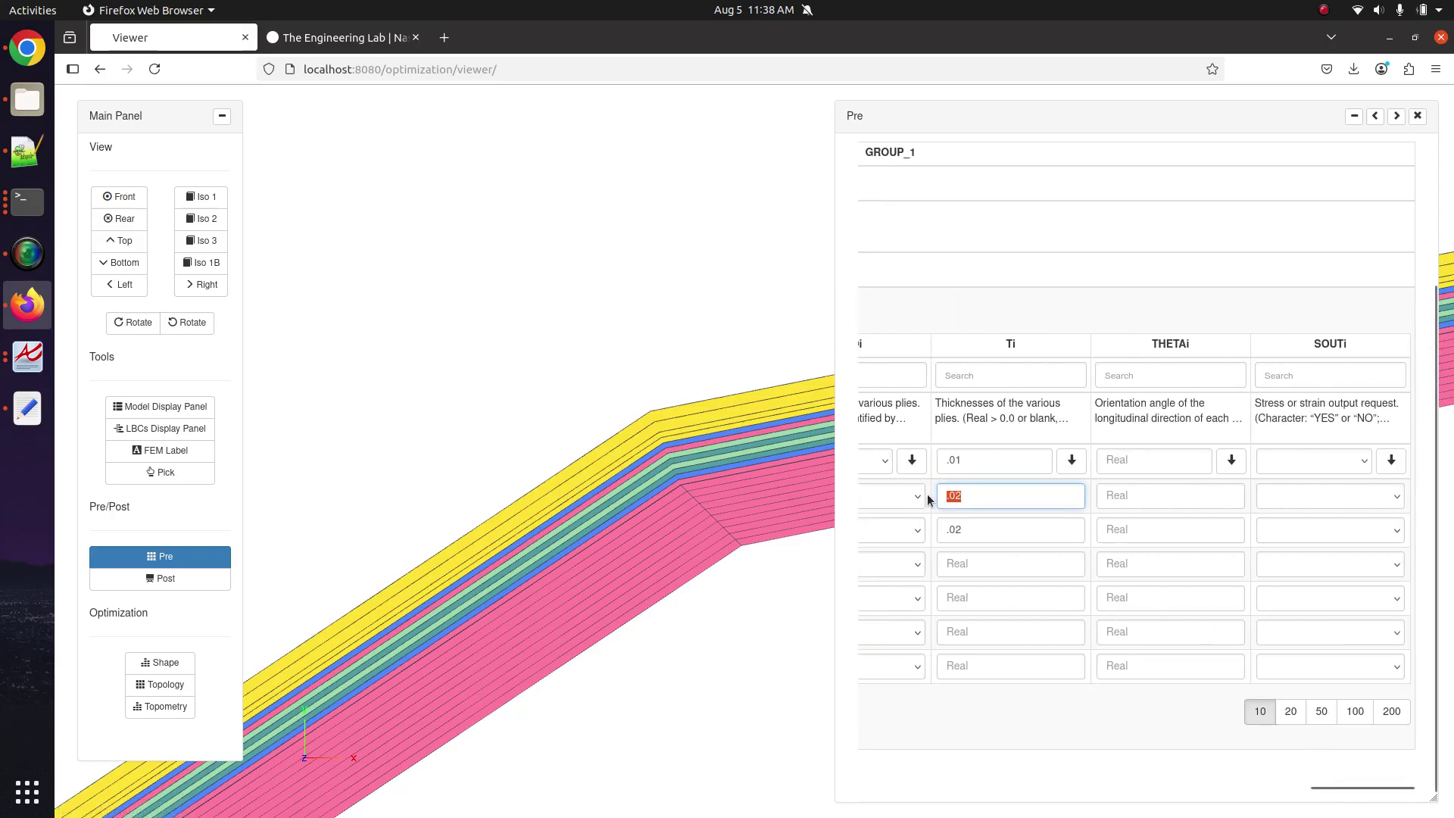
click(987, 570)
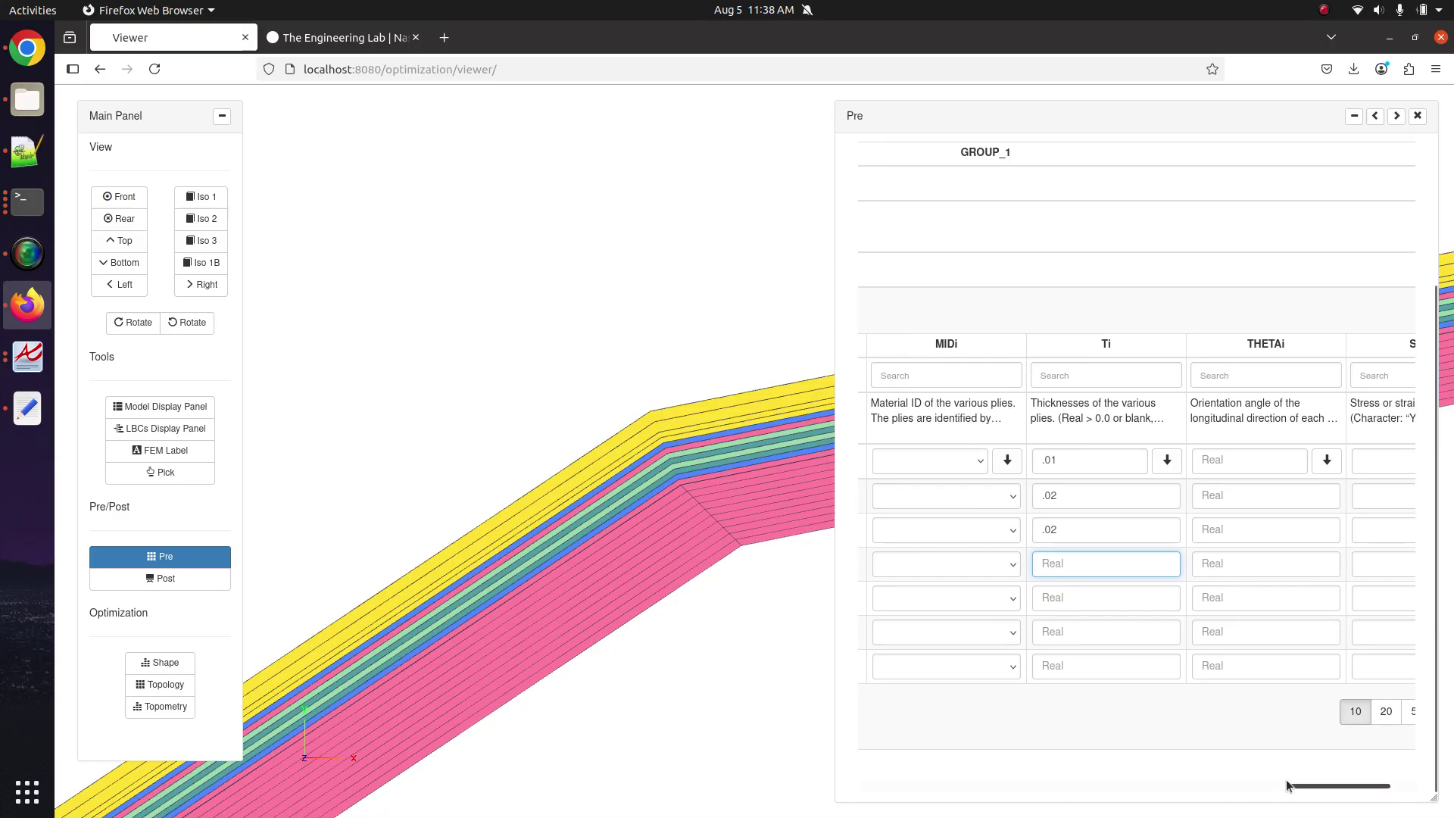
drag(1333, 787, 1110, 795)
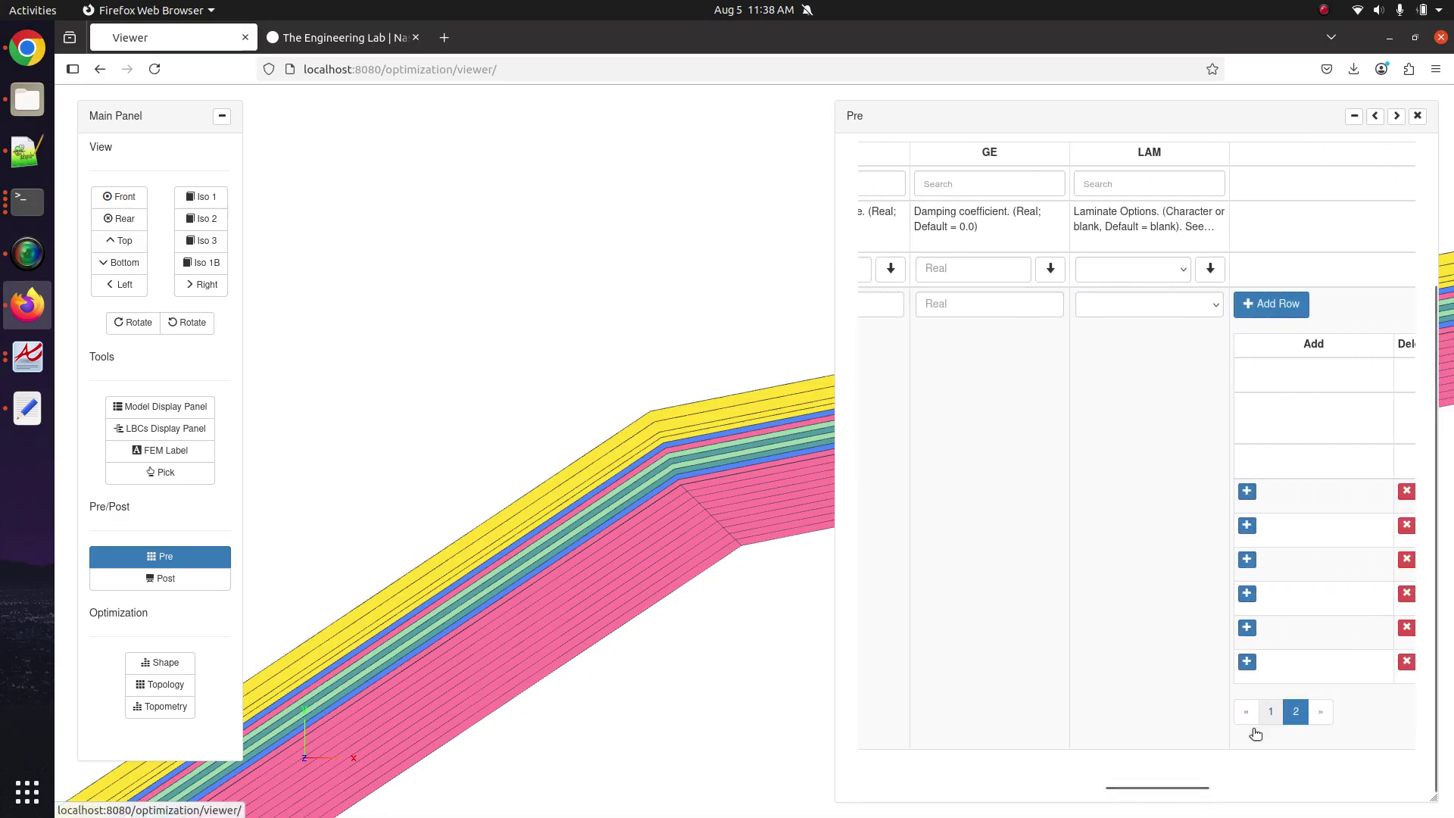
click(1257, 715)
scroll(1125, 662, left, 3)
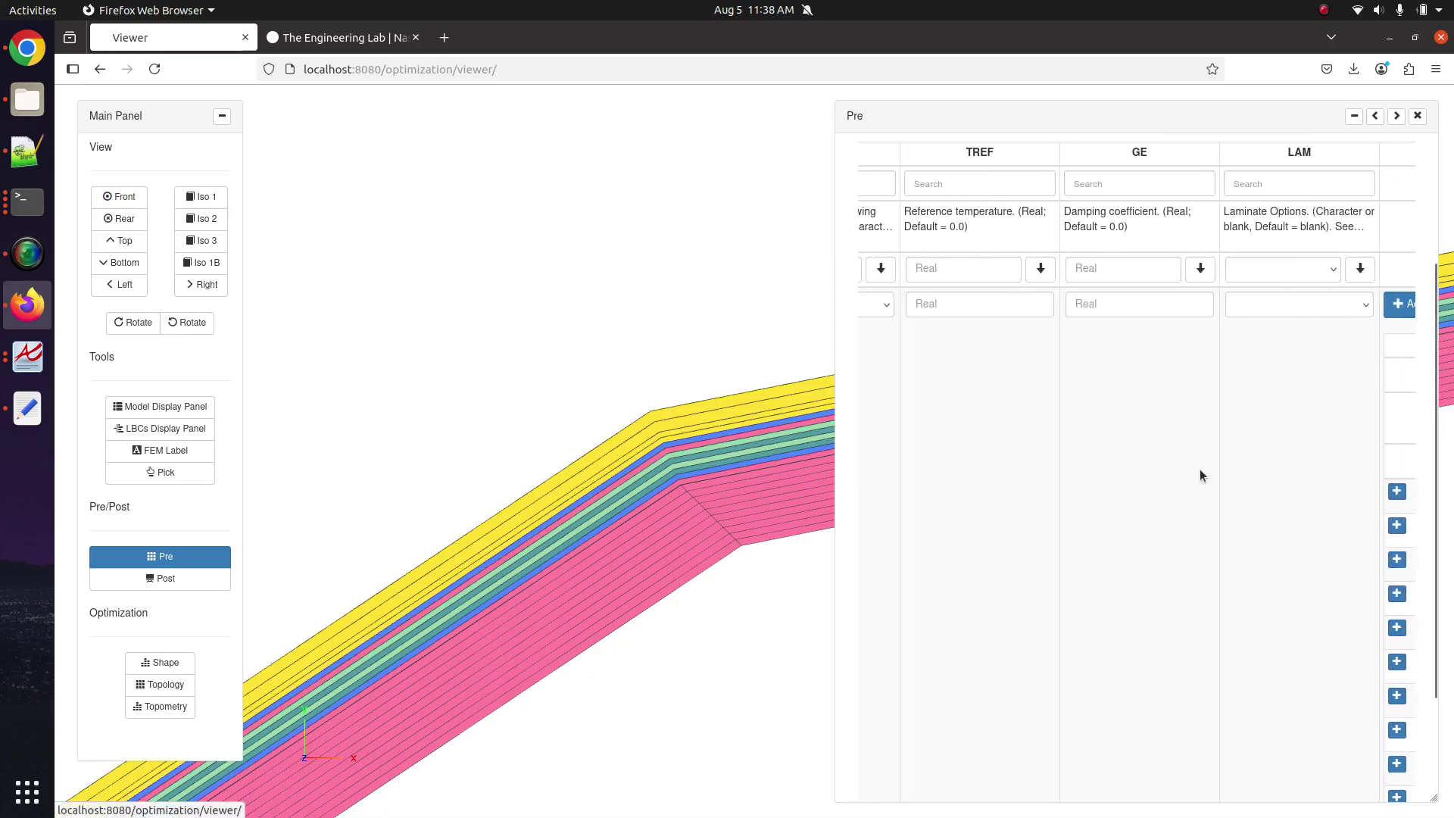
scroll(1201, 477, down, 1)
Enable Batch All and fill the .01 thickness into every ply on both pages.
click(1375, 119)
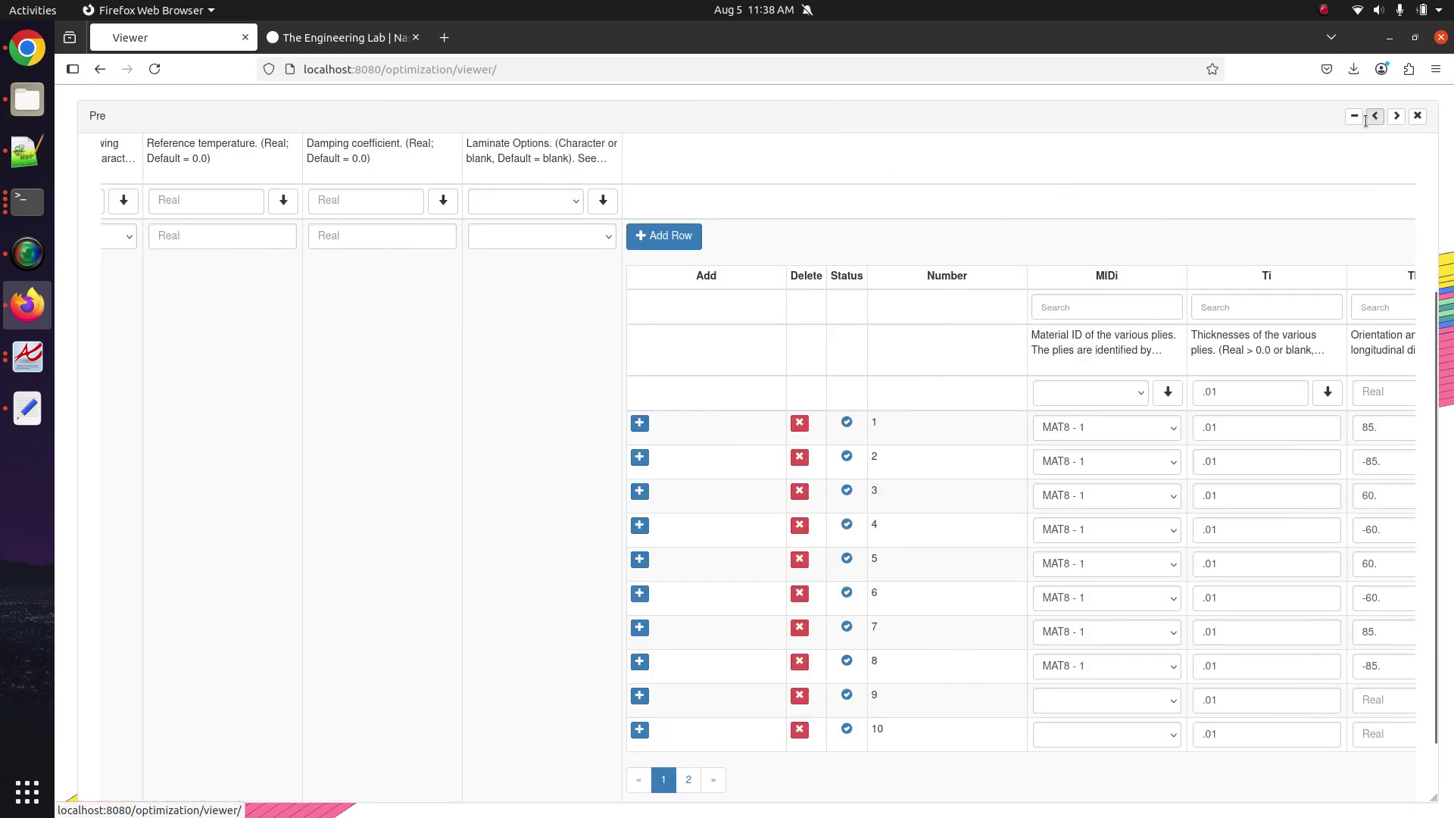
scroll(328, 345, left, 2)
scroll(324, 345, up, 3)
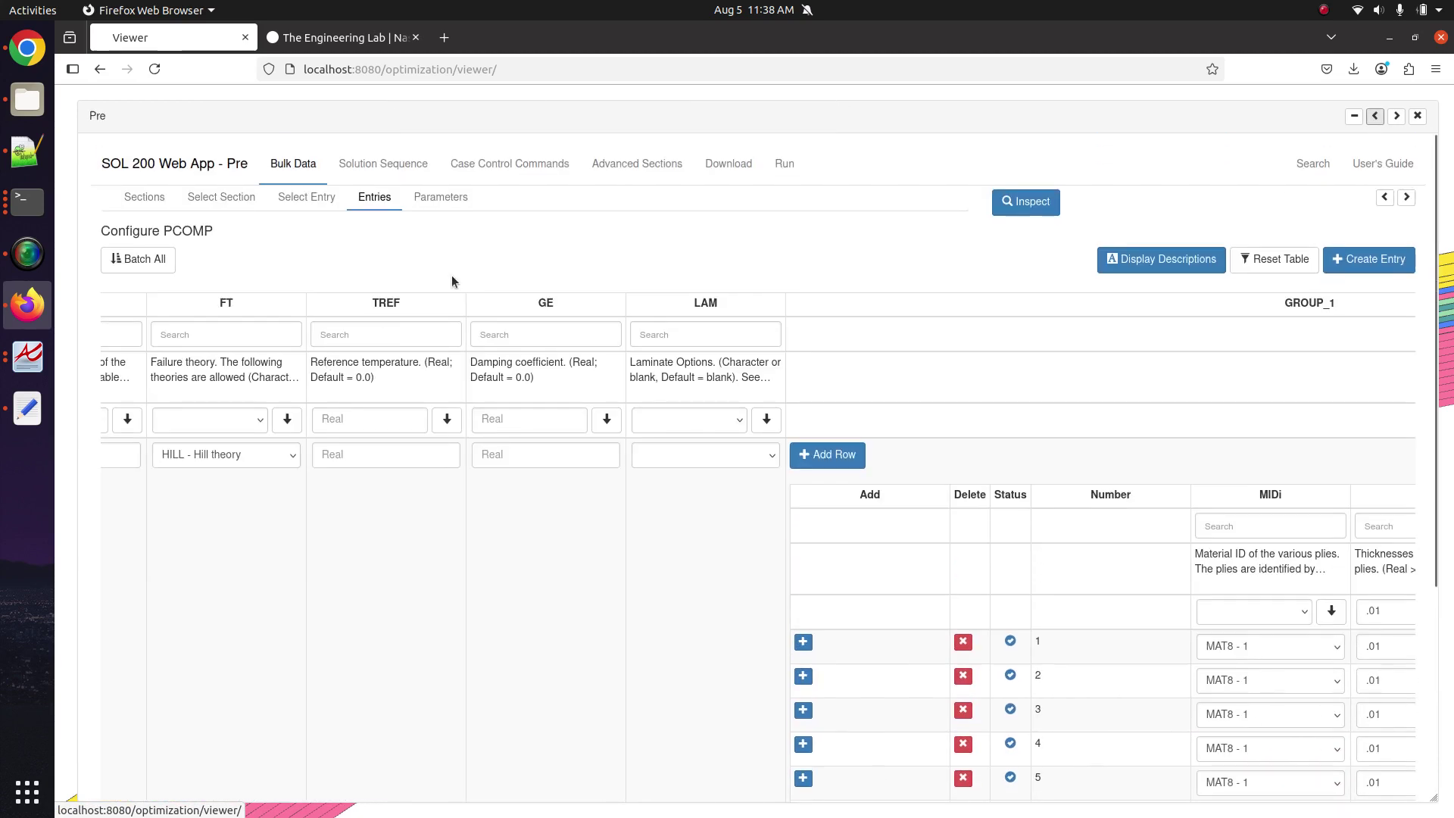
click(155, 261)
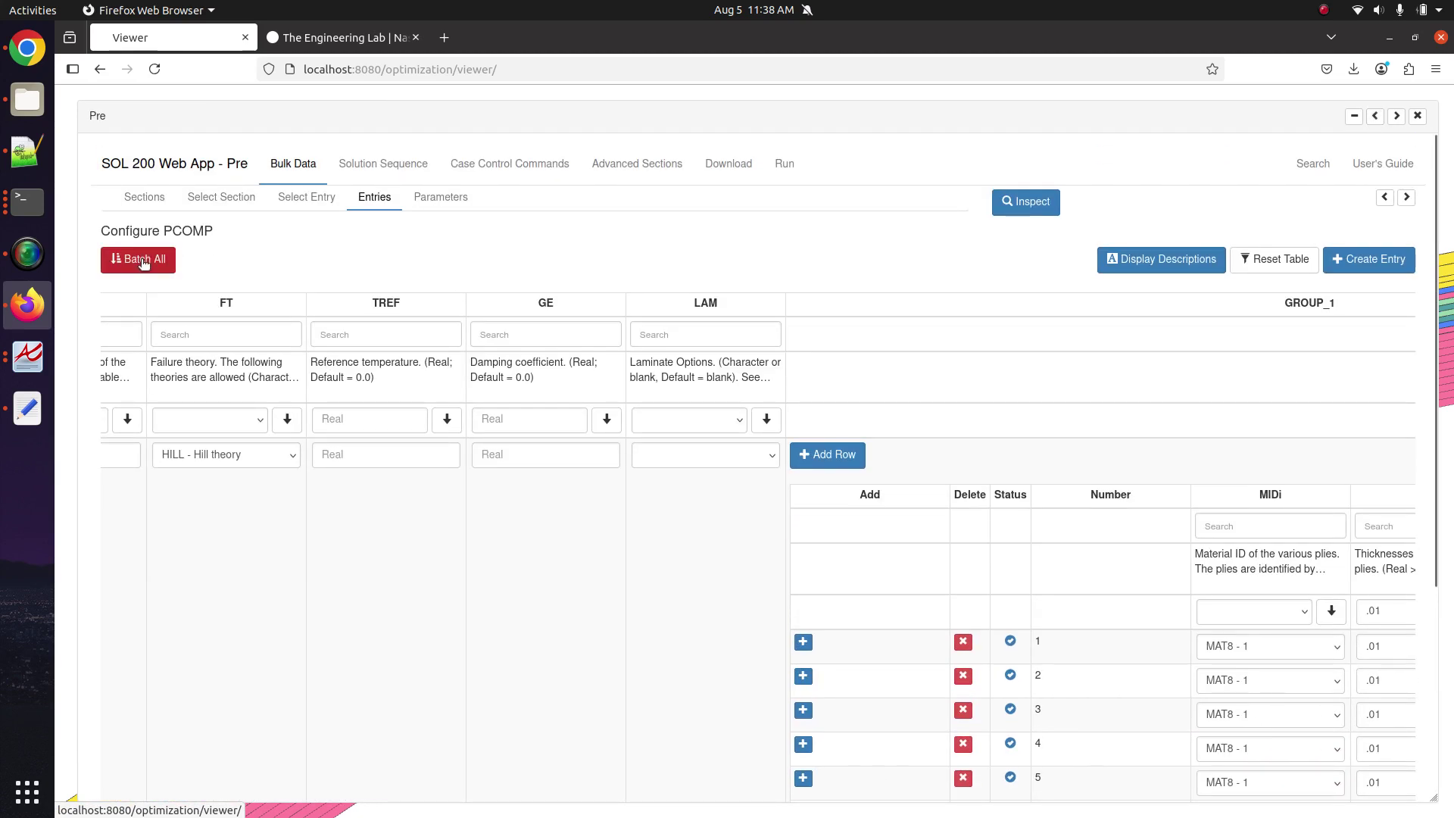
scroll(1056, 518, right, 5)
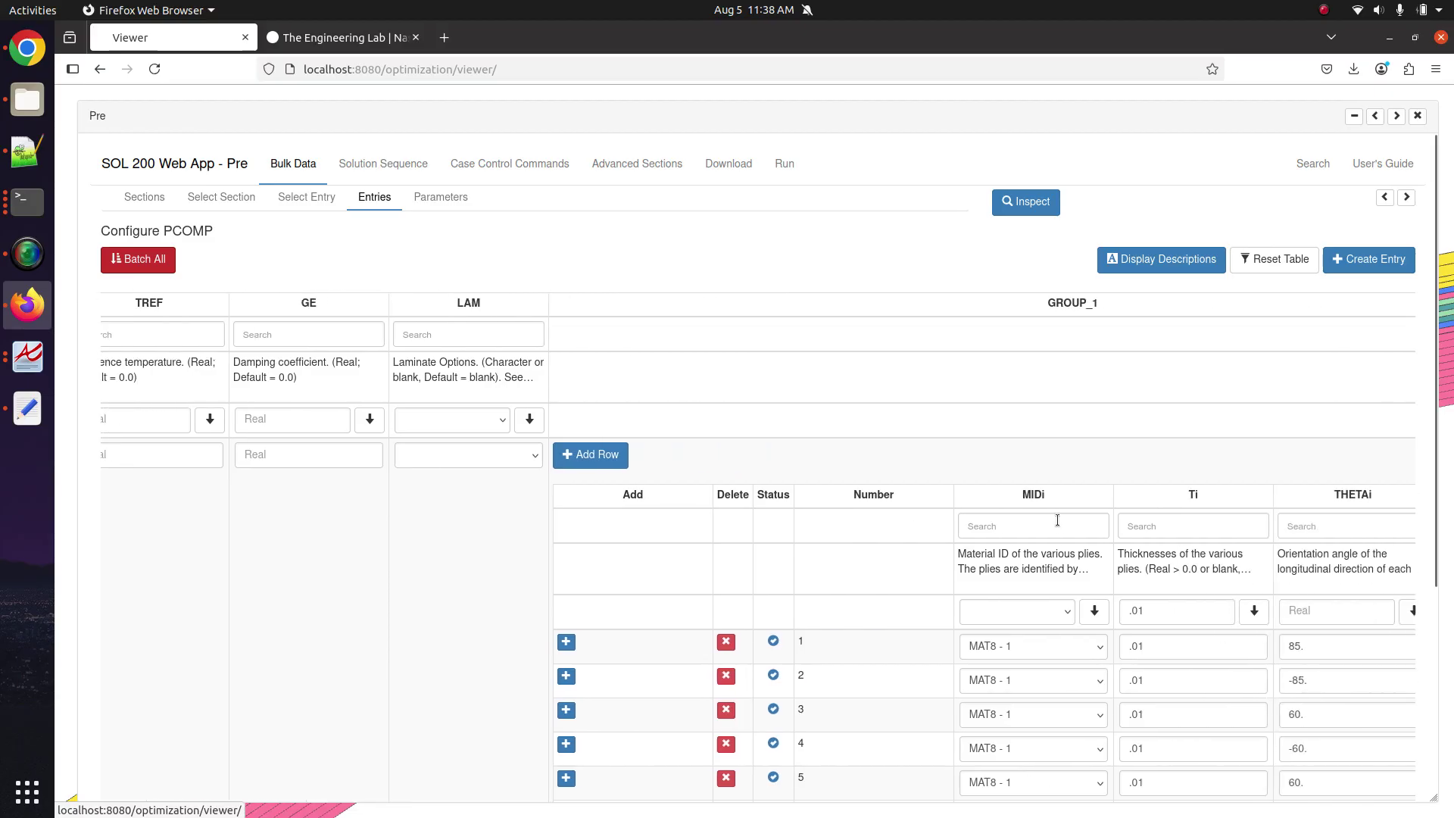
scroll(997, 599, down, 3)
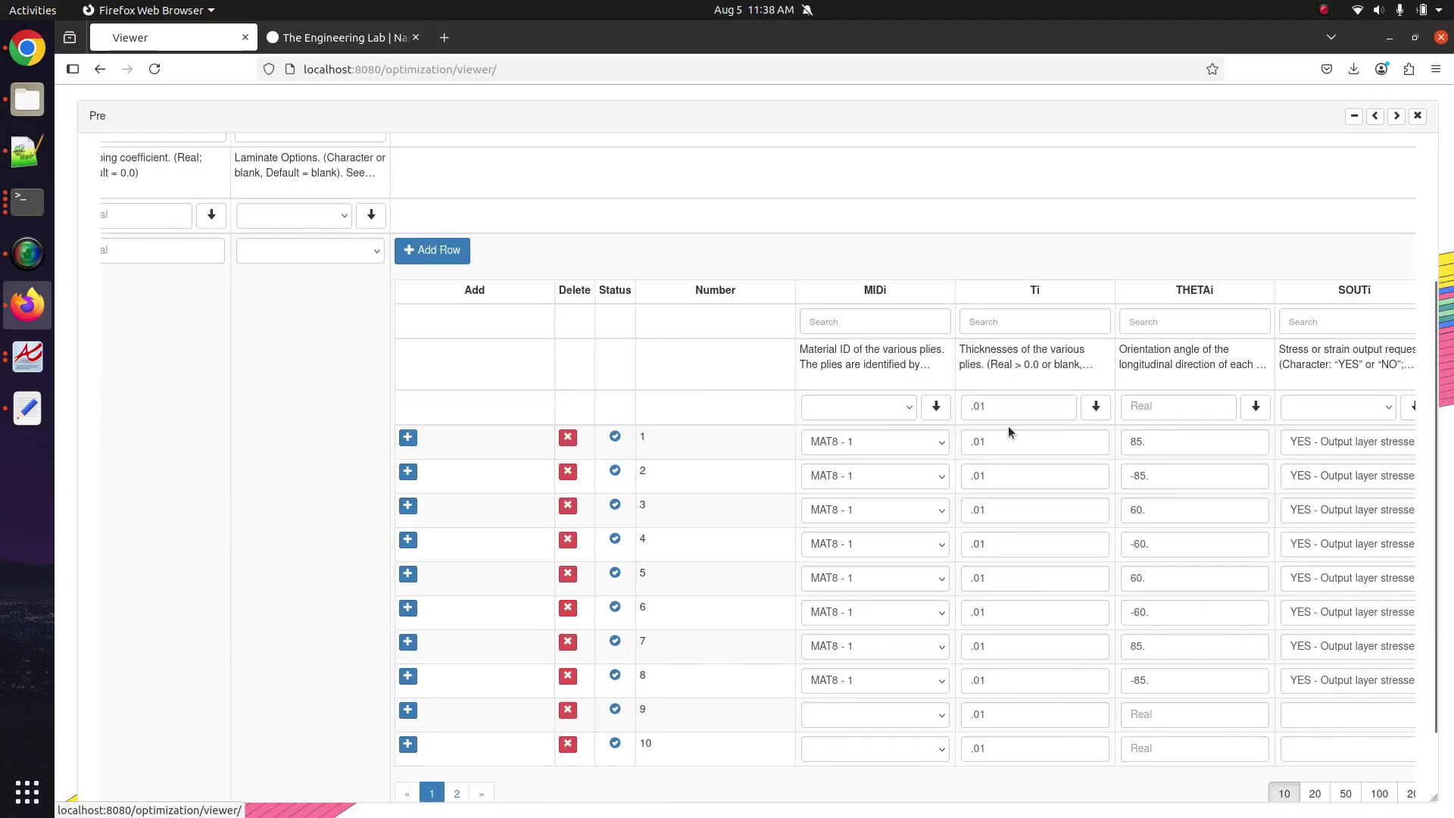
double_click(990, 407)
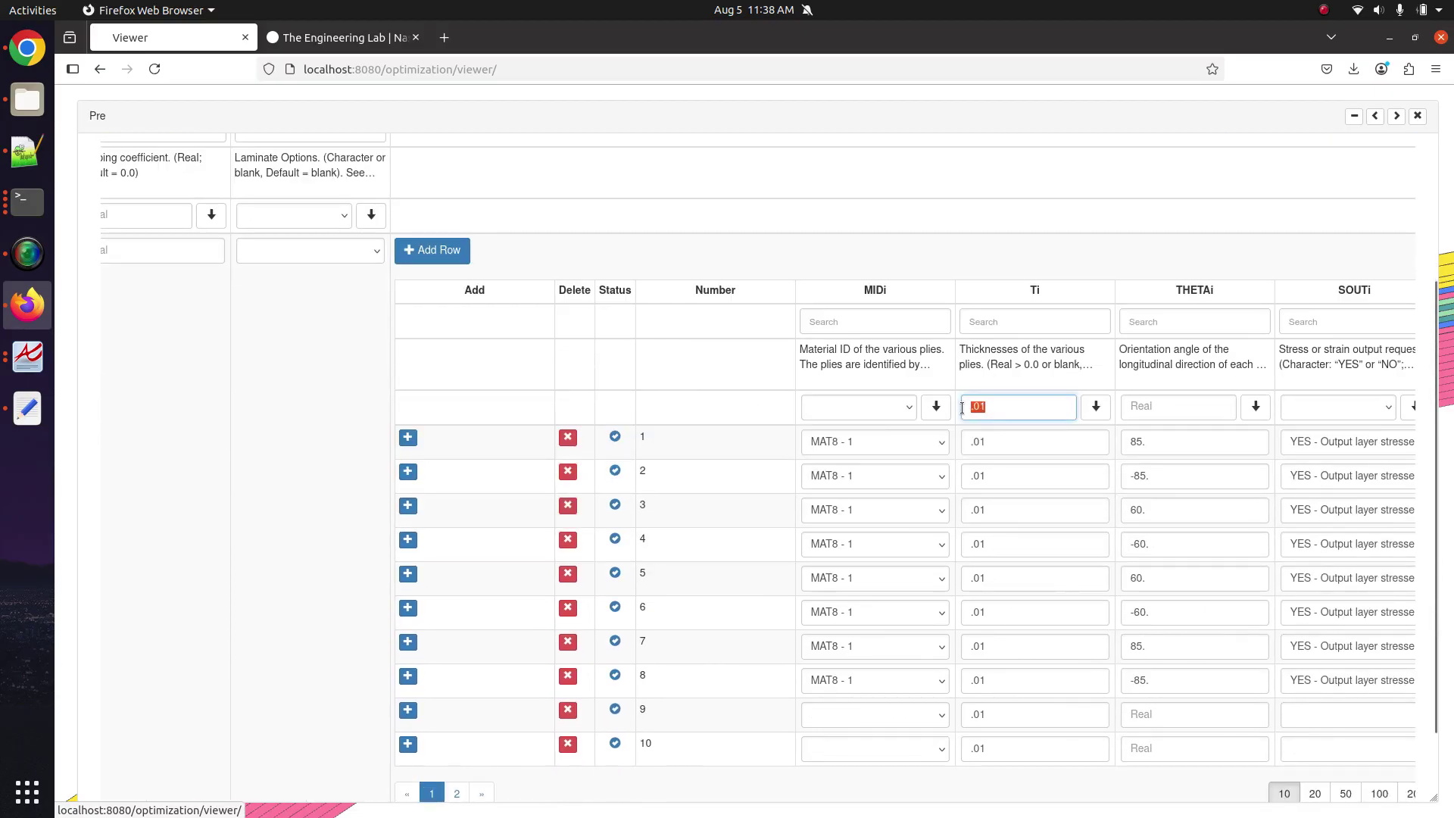
click(1096, 407)
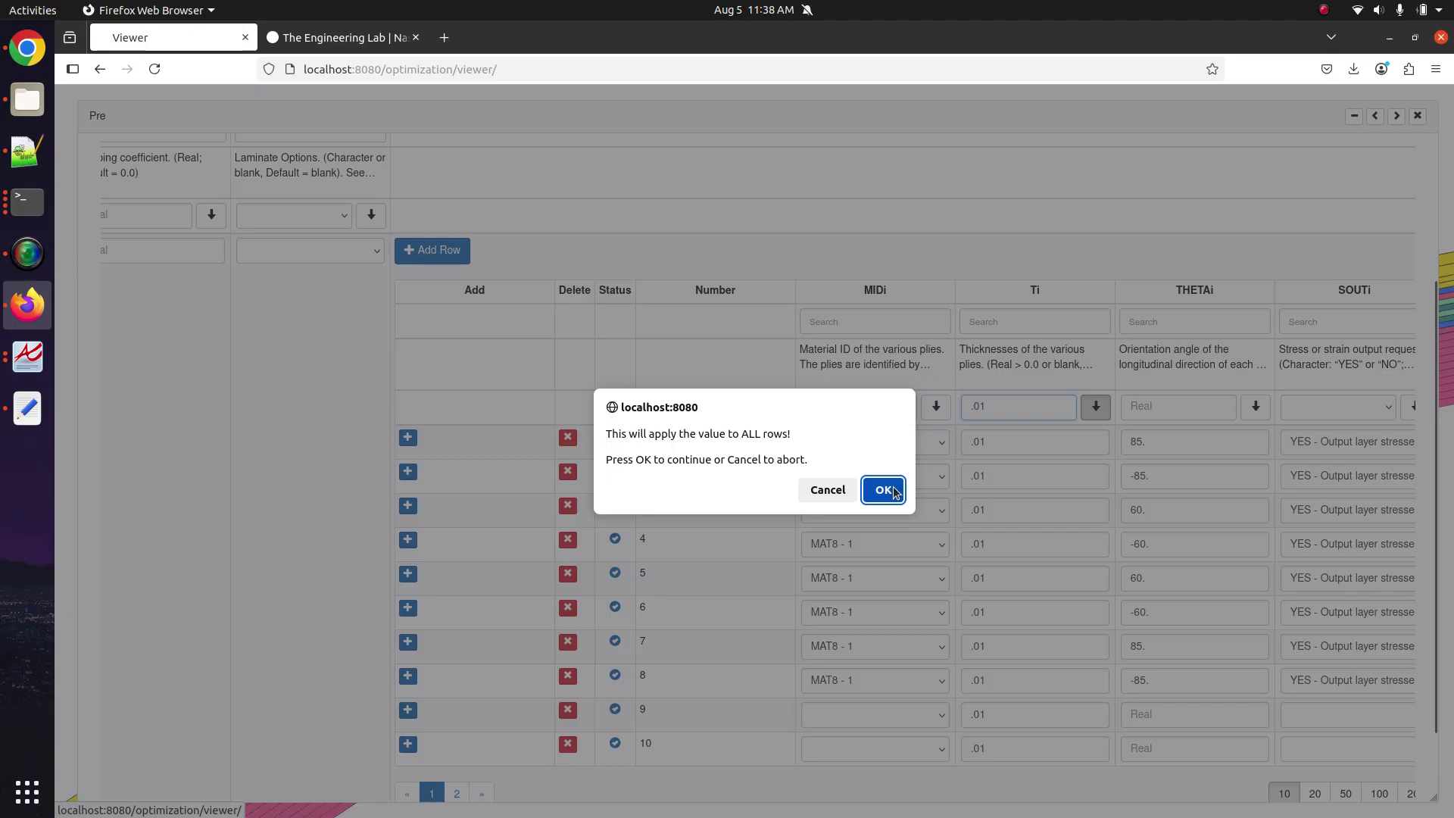
click(883, 490)
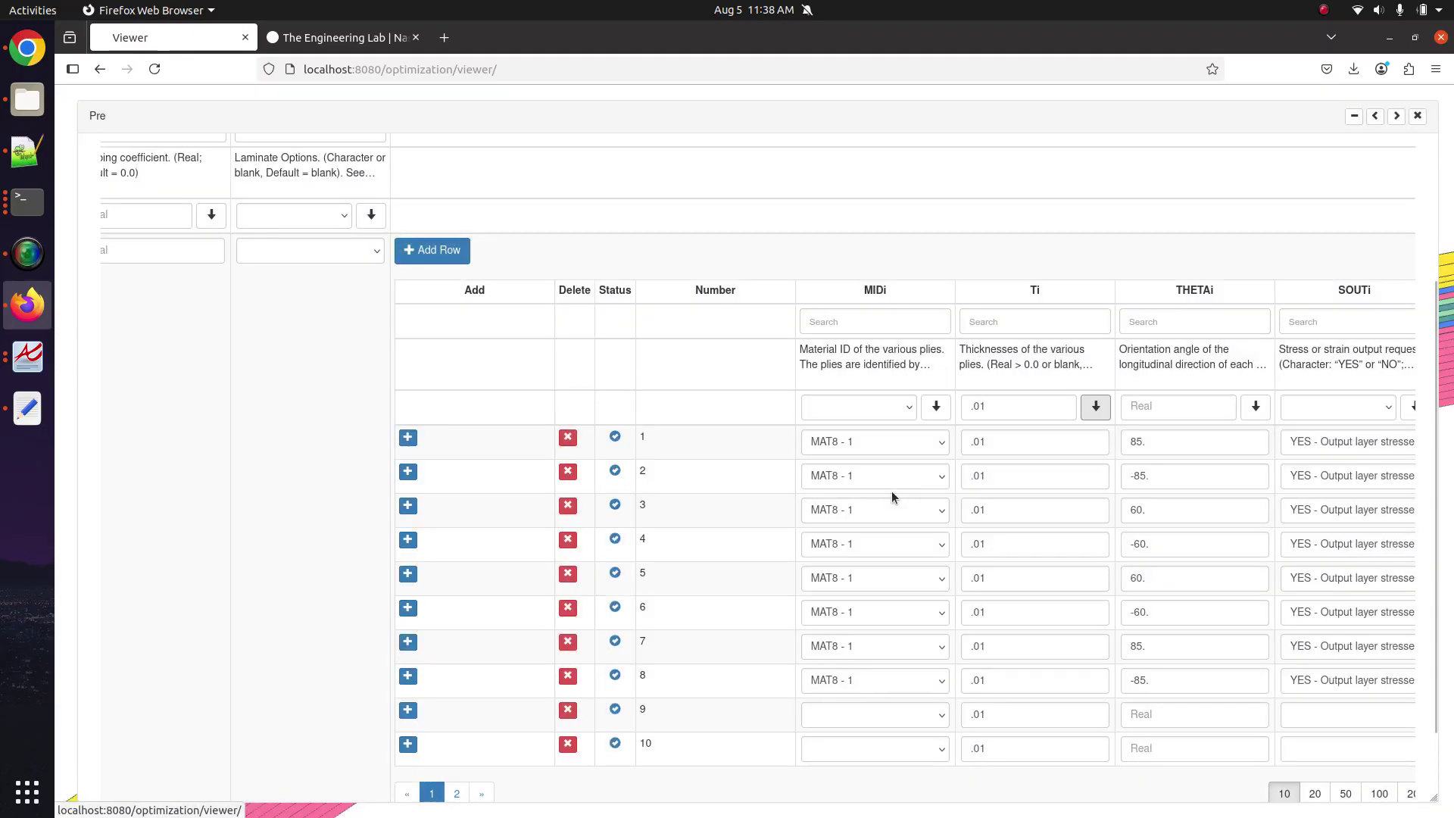
click(454, 792)
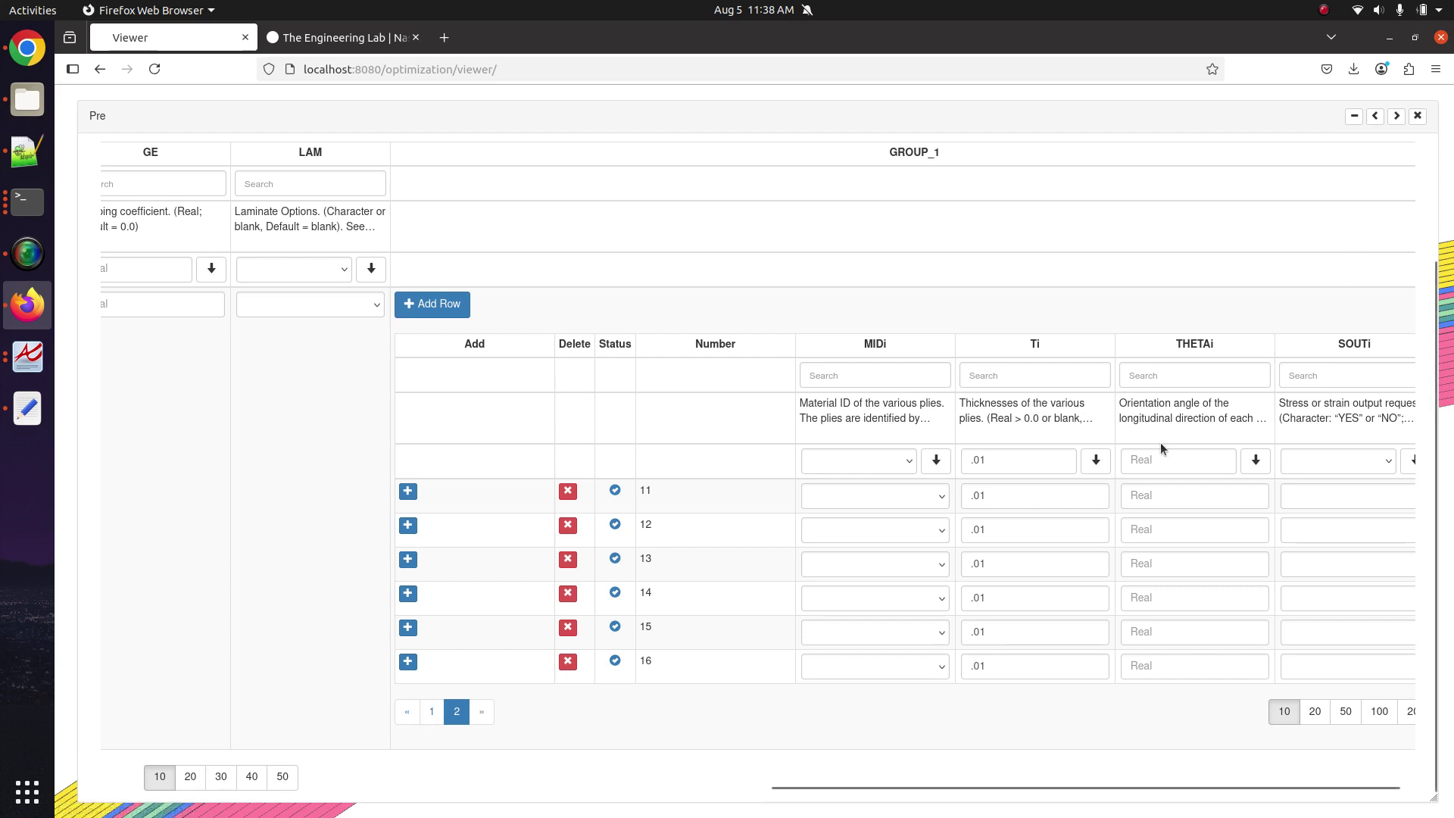
Fill MAT8 - 1 into the MIDi of all 16 plies, confirm, and view page 2.
scroll(1133, 486, right, 1)
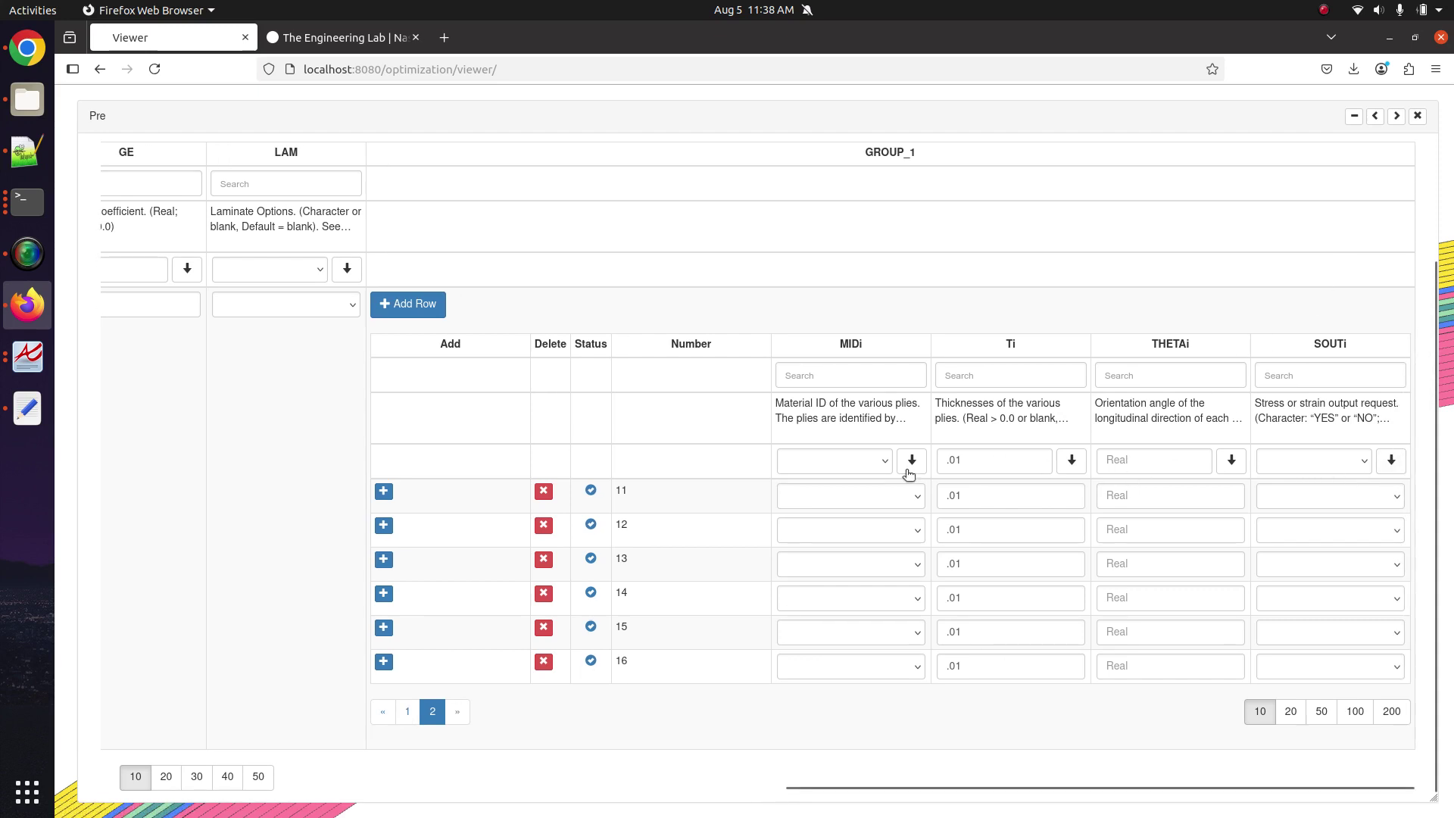
click(407, 711)
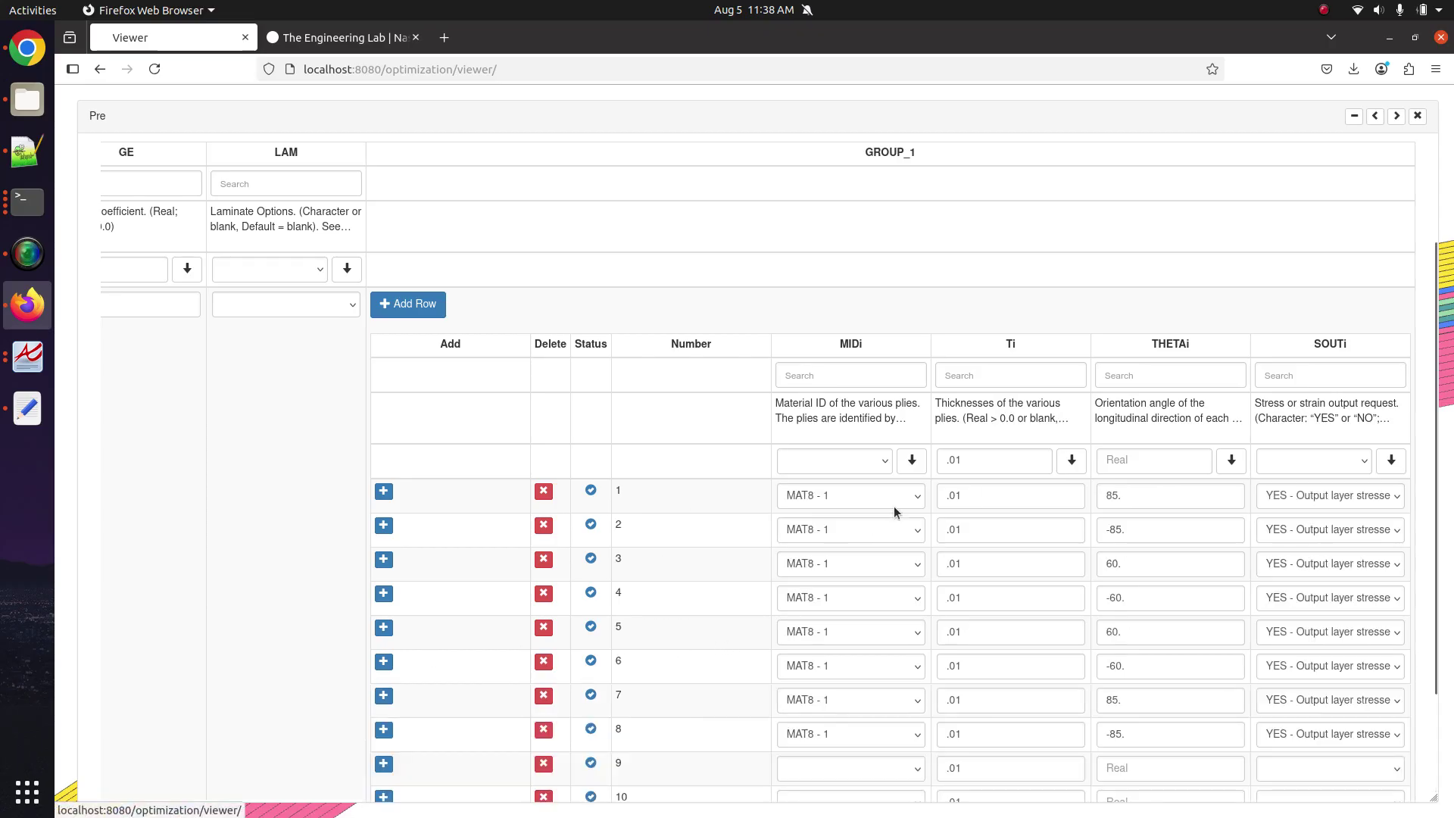
scroll(849, 523, down, 2)
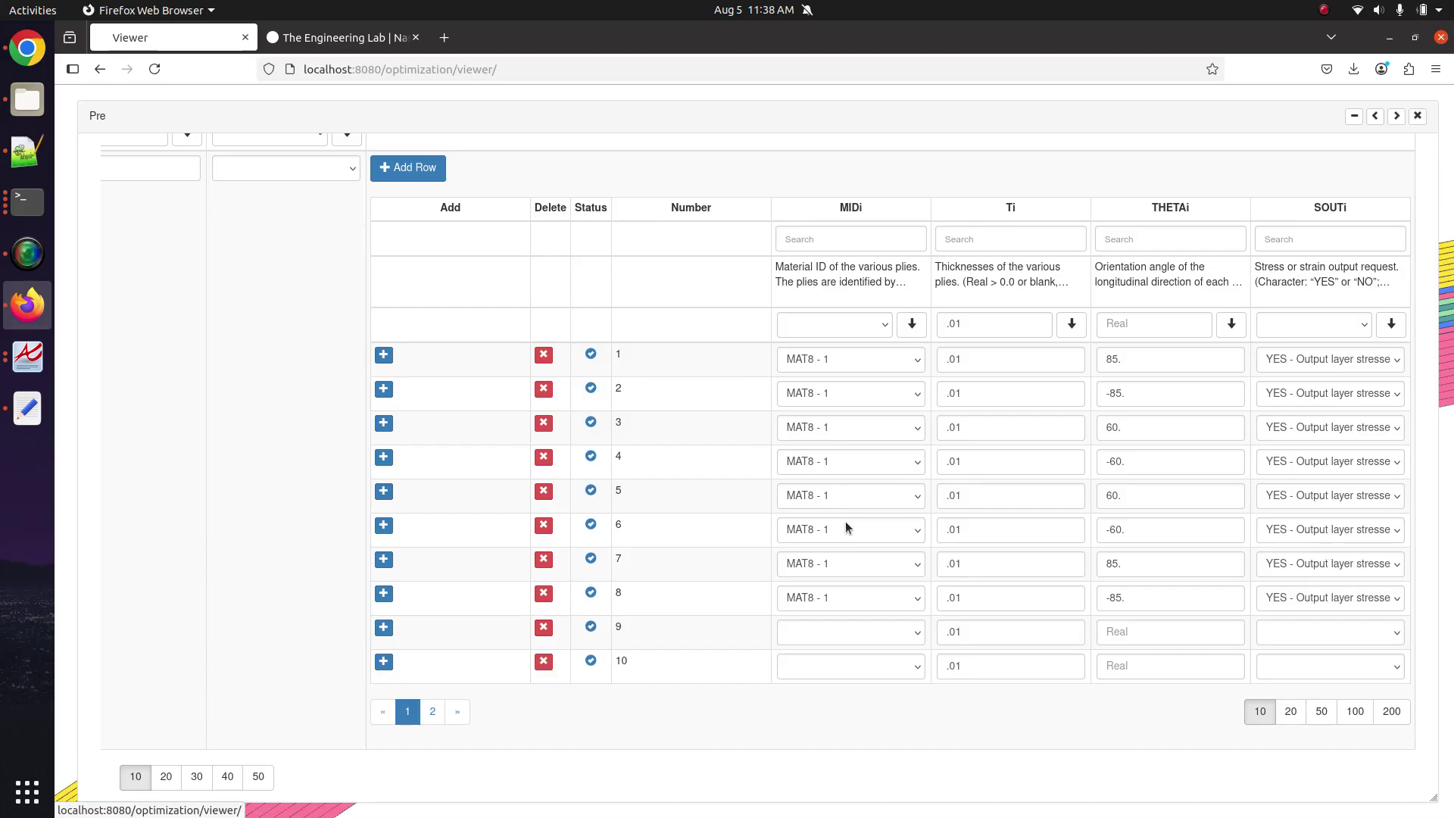
click(858, 331)
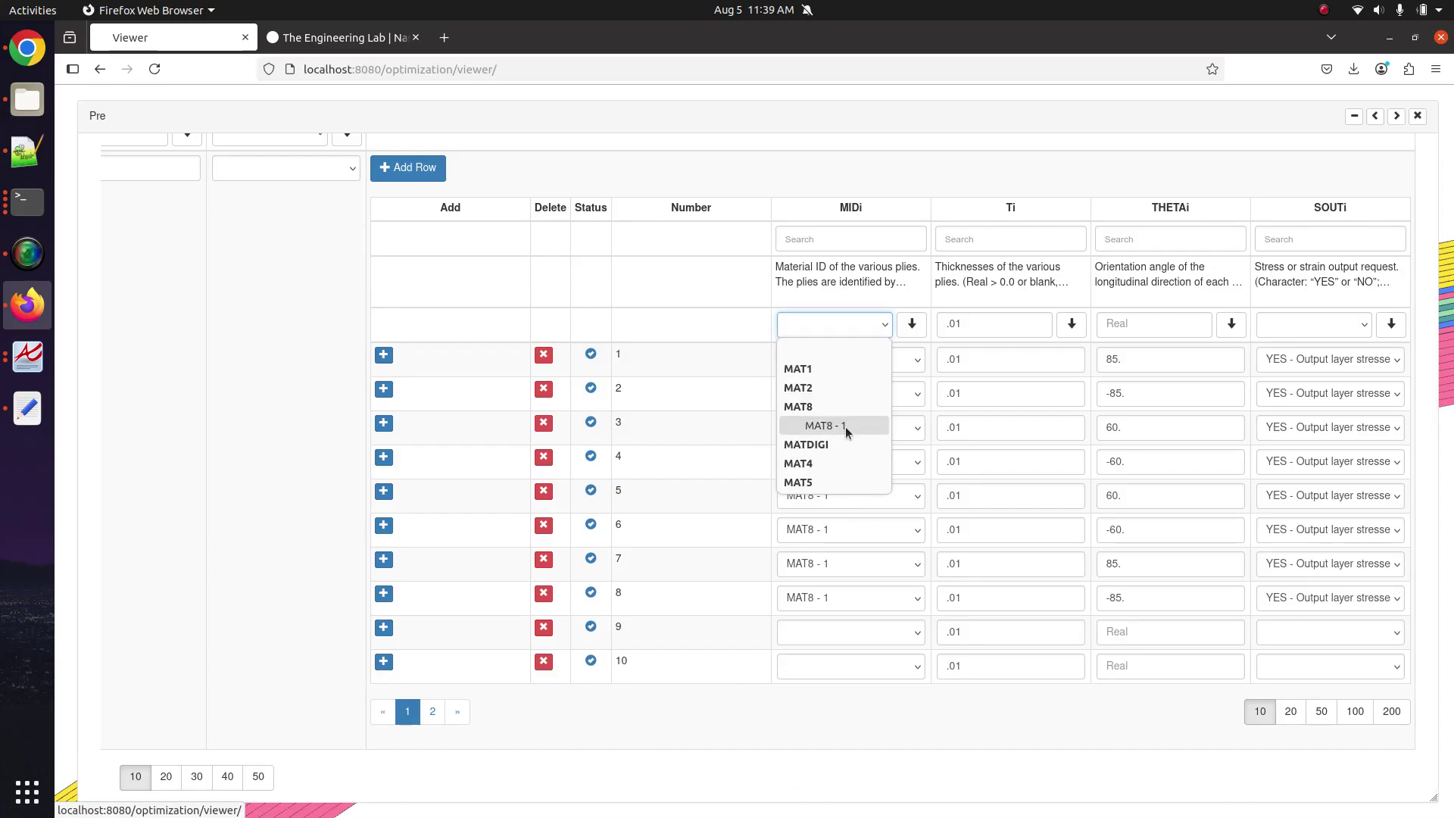
click(826, 426)
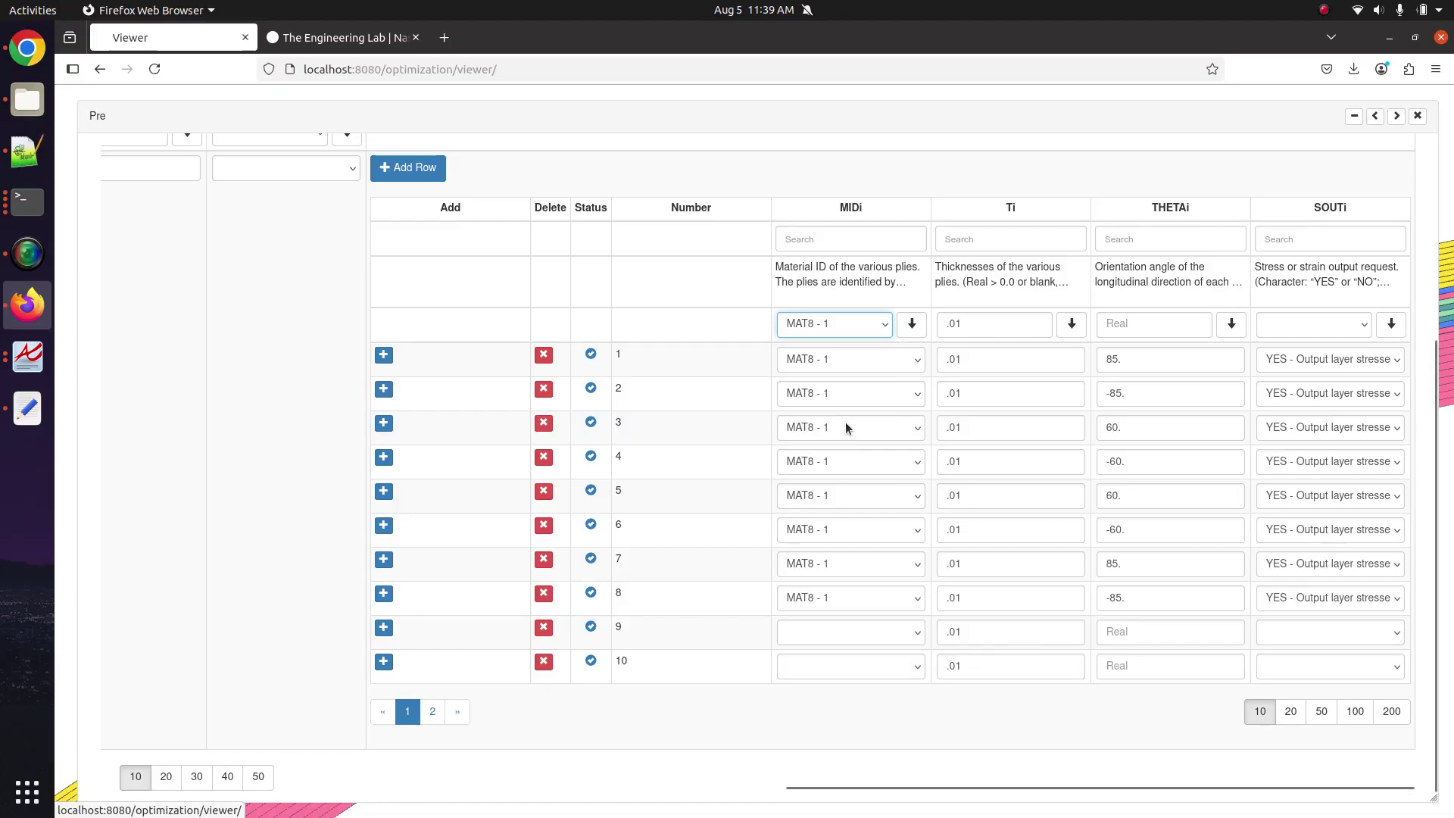
click(904, 325)
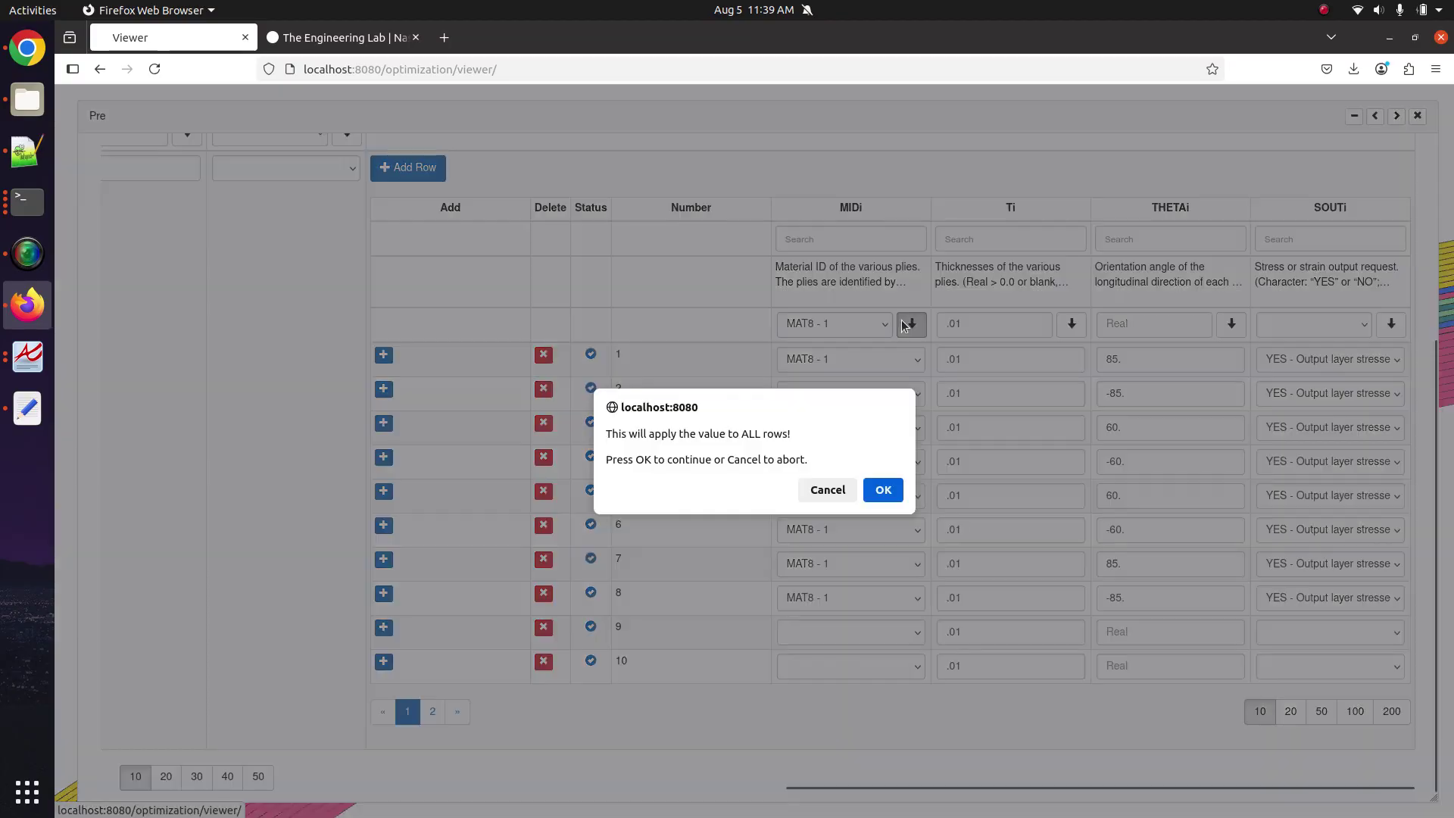
click(883, 490)
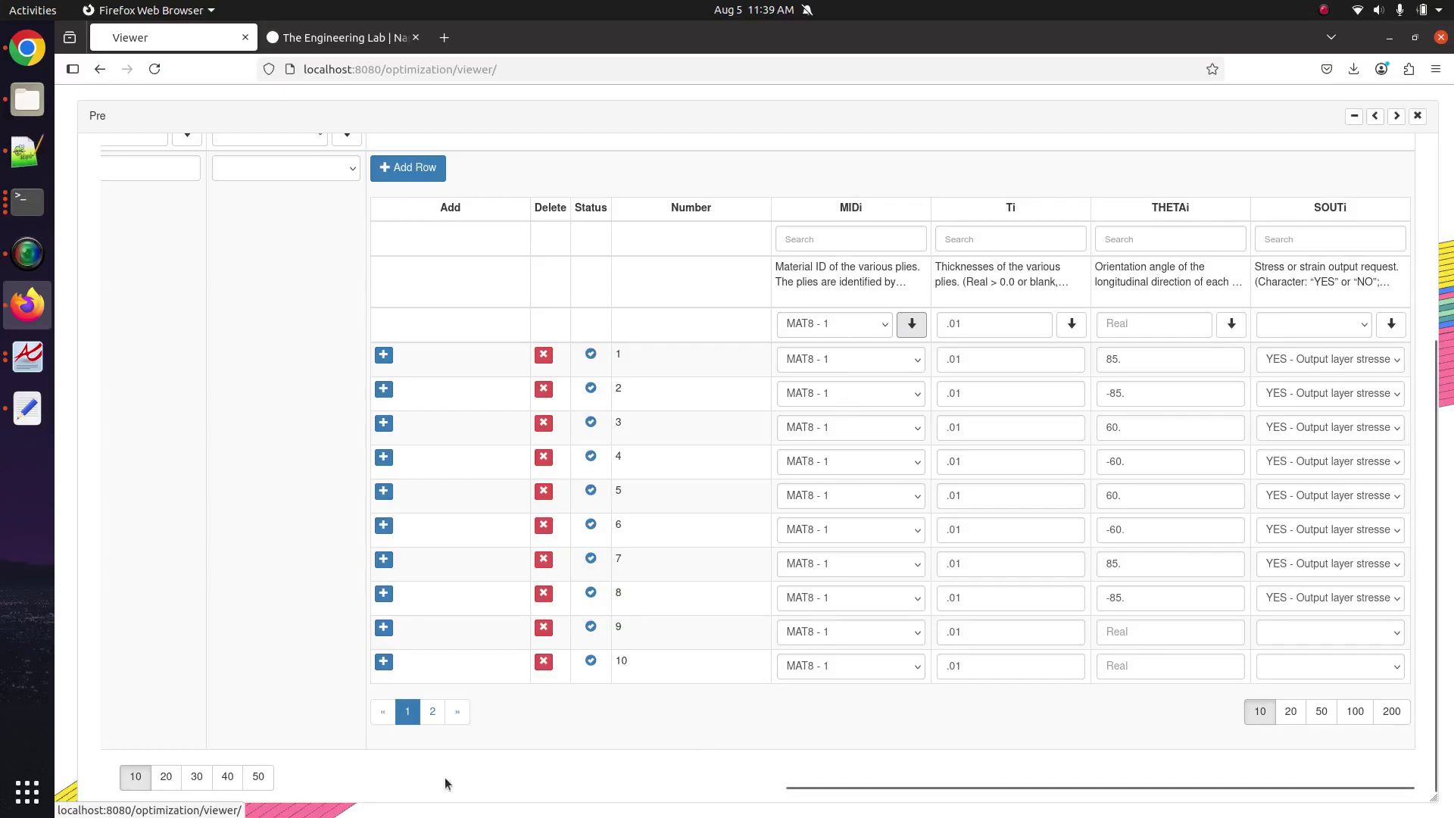
click(432, 711)
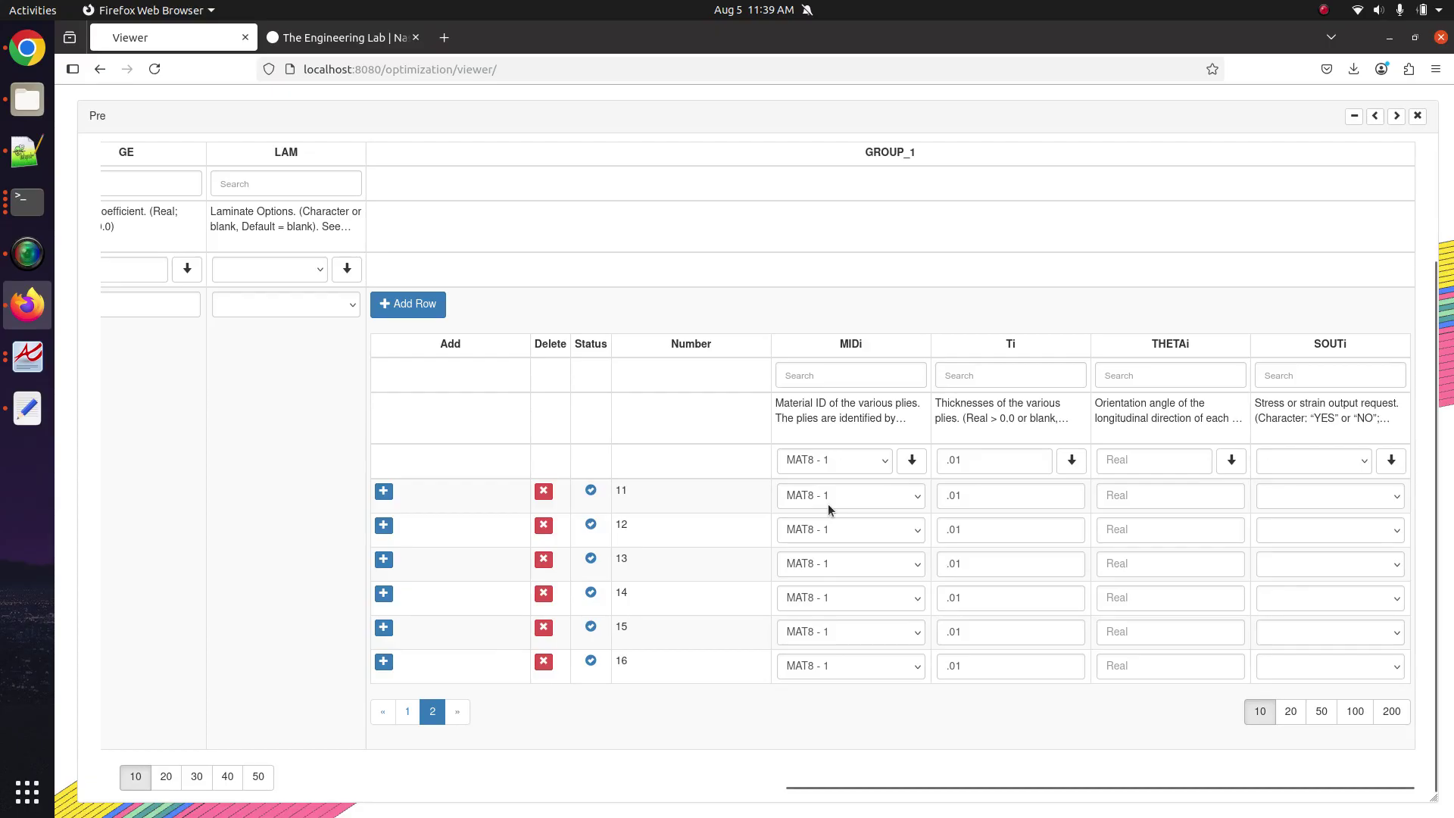
Open the MAT8 entry from Select Entry and scroll through its material properties.
scroll(451, 464, up, 3)
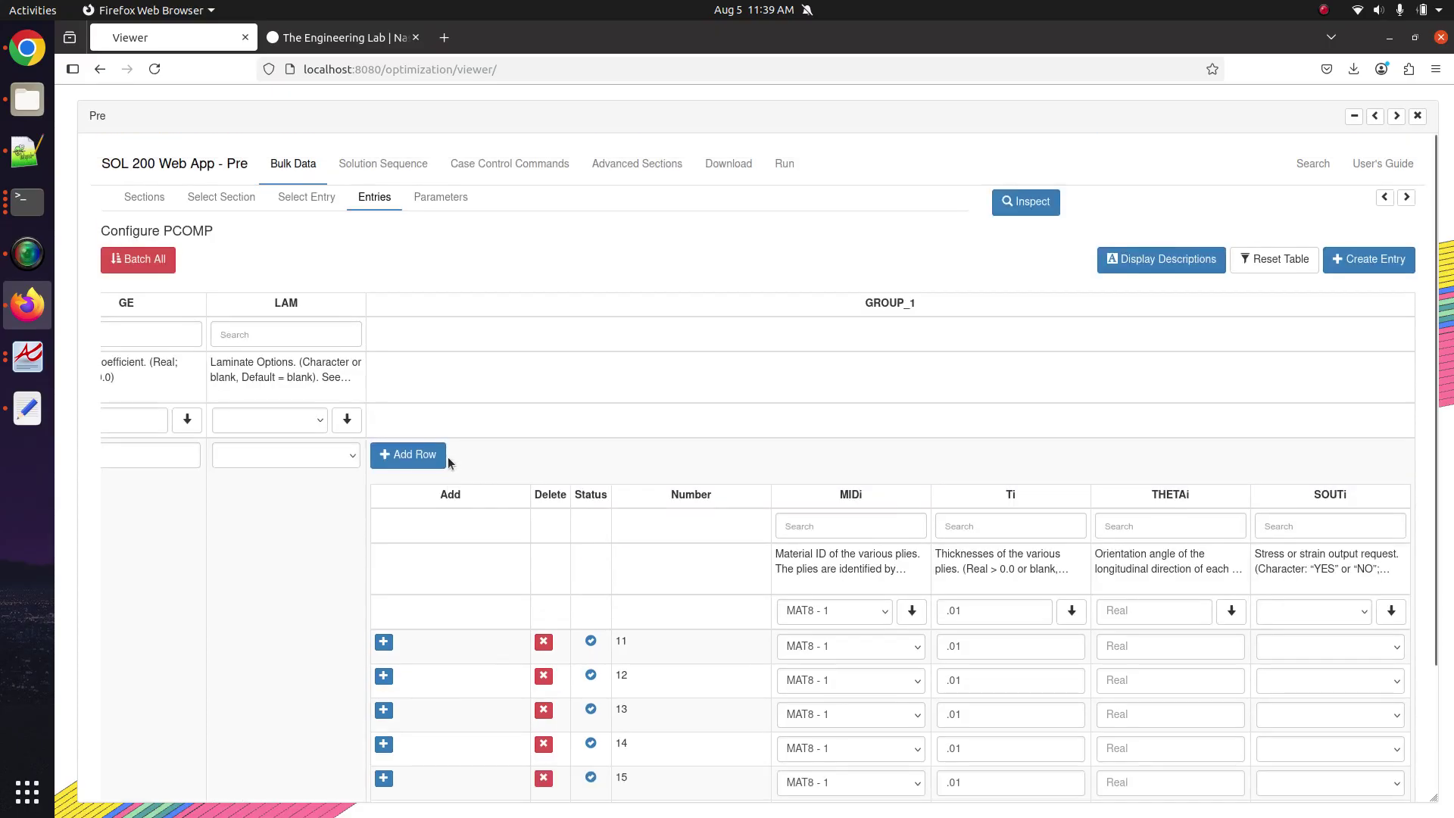
click(301, 196)
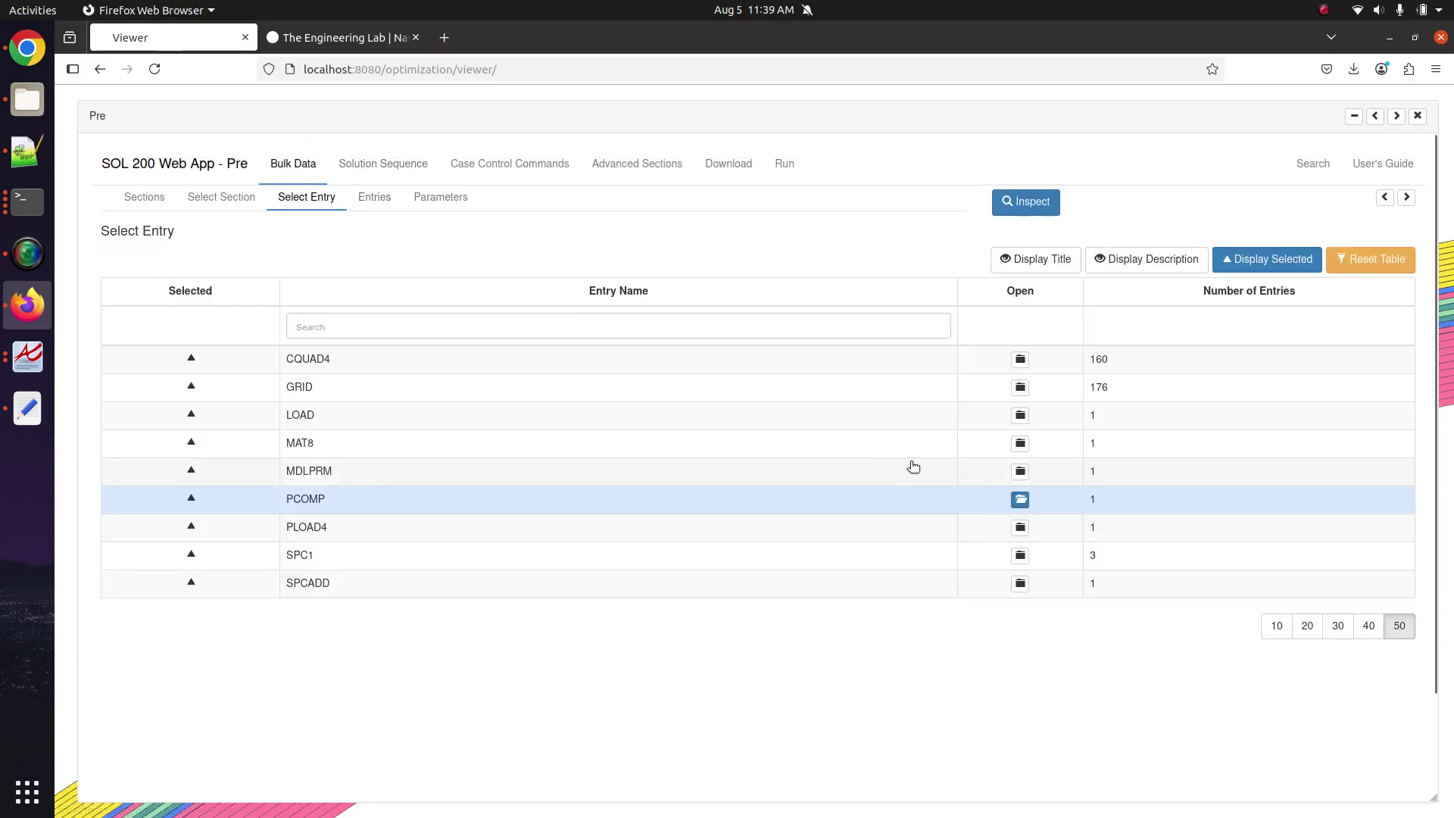
click(981, 452)
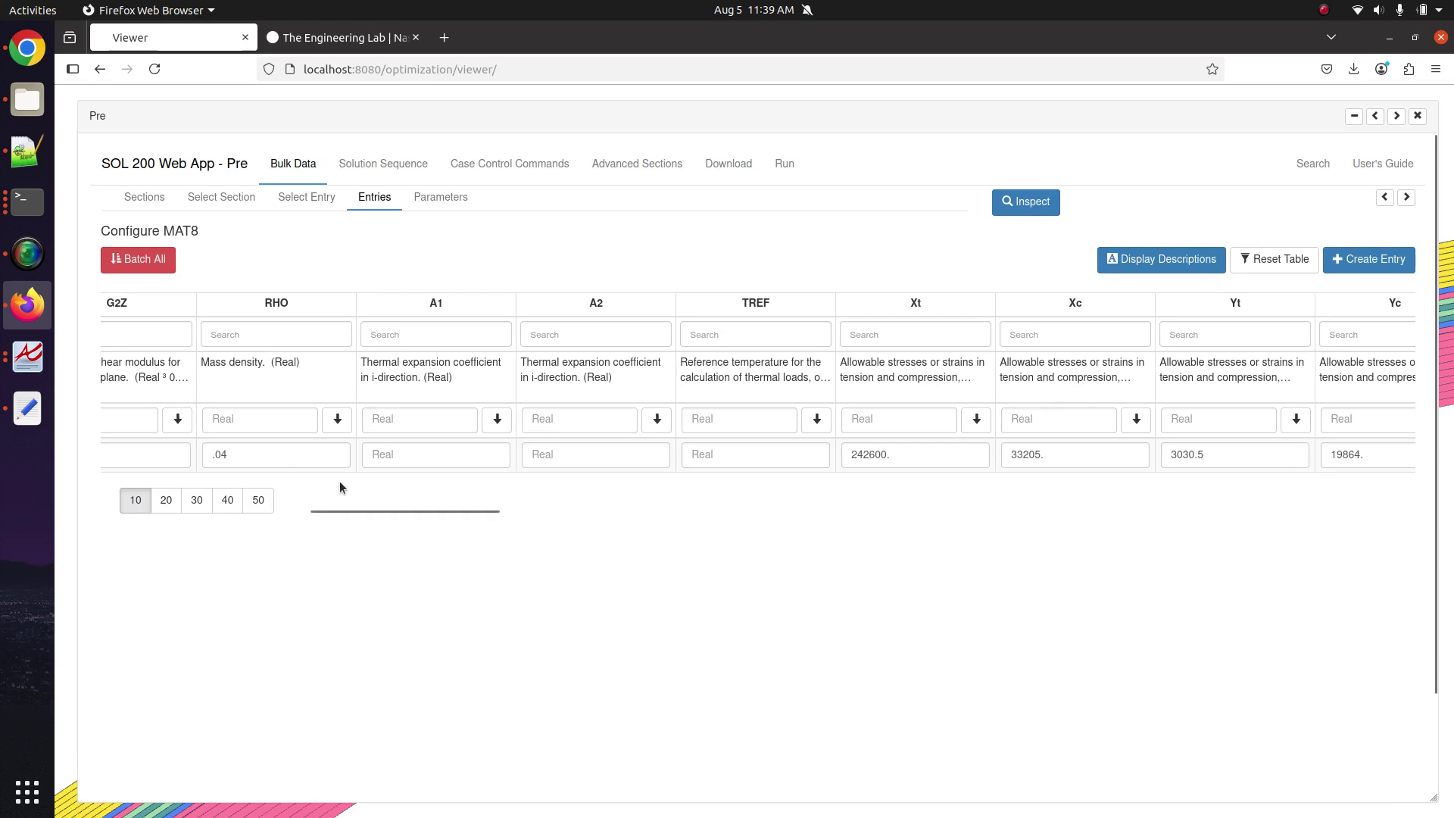
drag(343, 510, 120, 526)
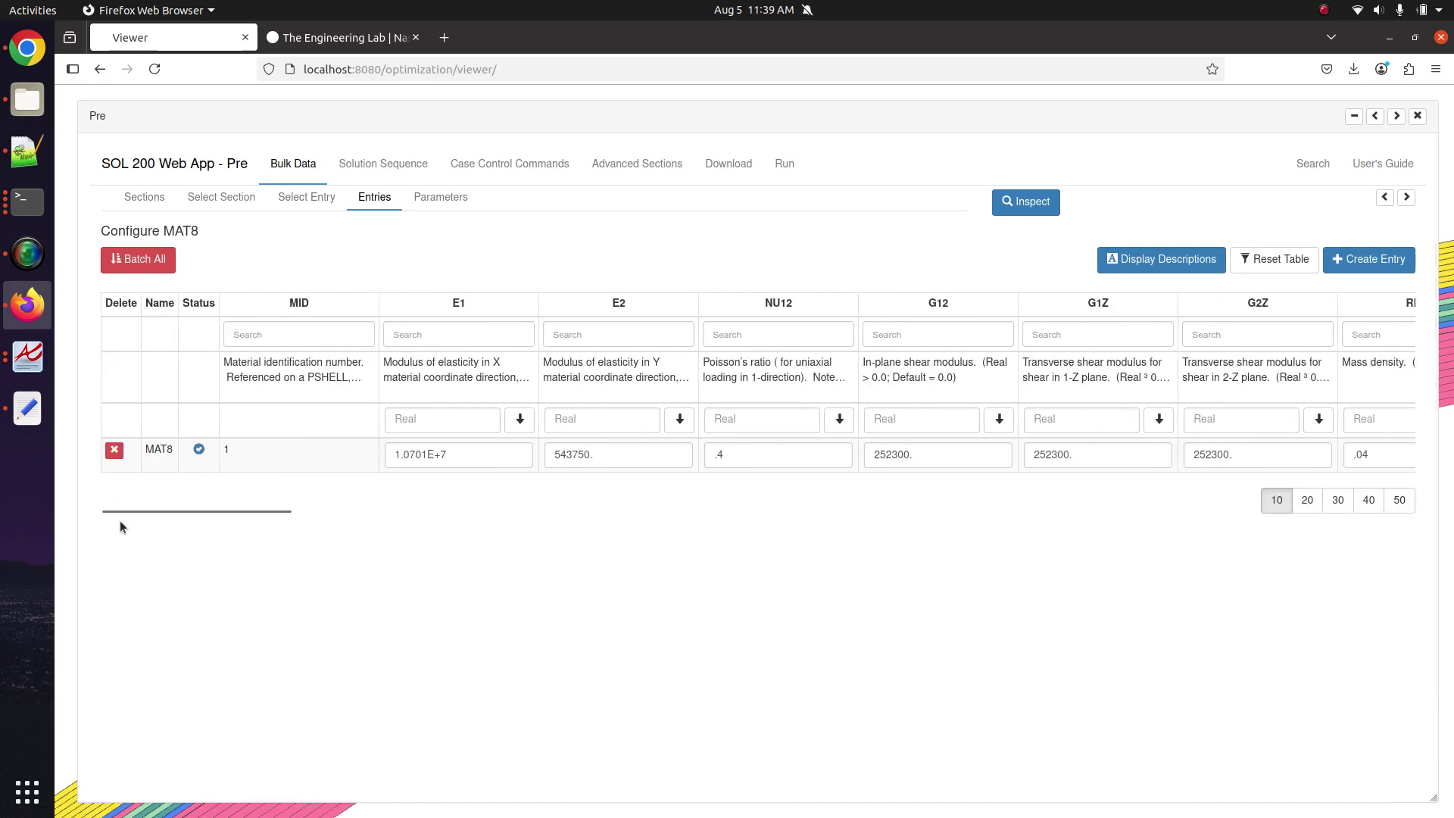
Reopen the PCOMP entry and list all 16 plies on one page with 20 rows.
click(310, 199)
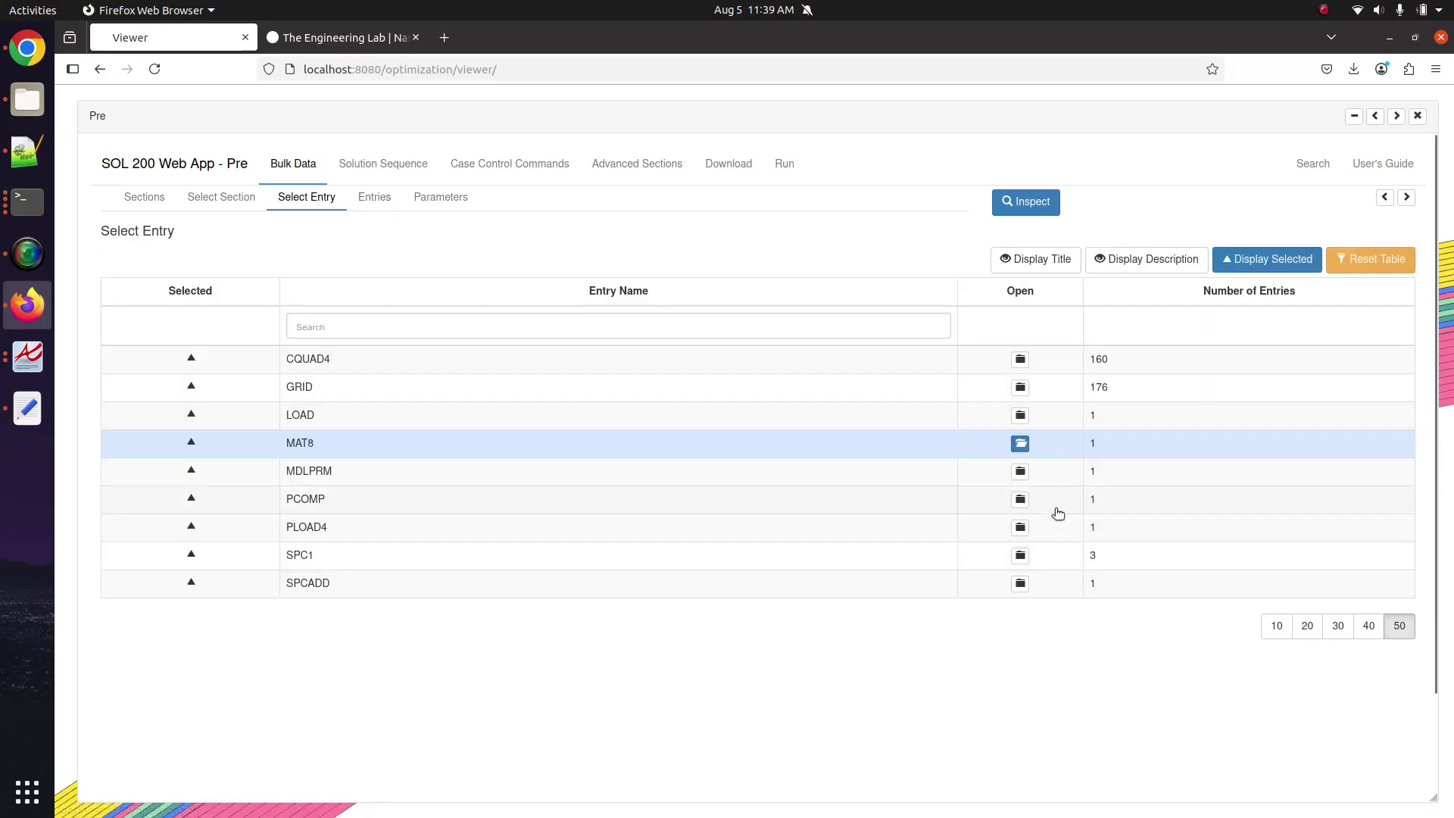
click(1056, 508)
scroll(824, 527, right, 5)
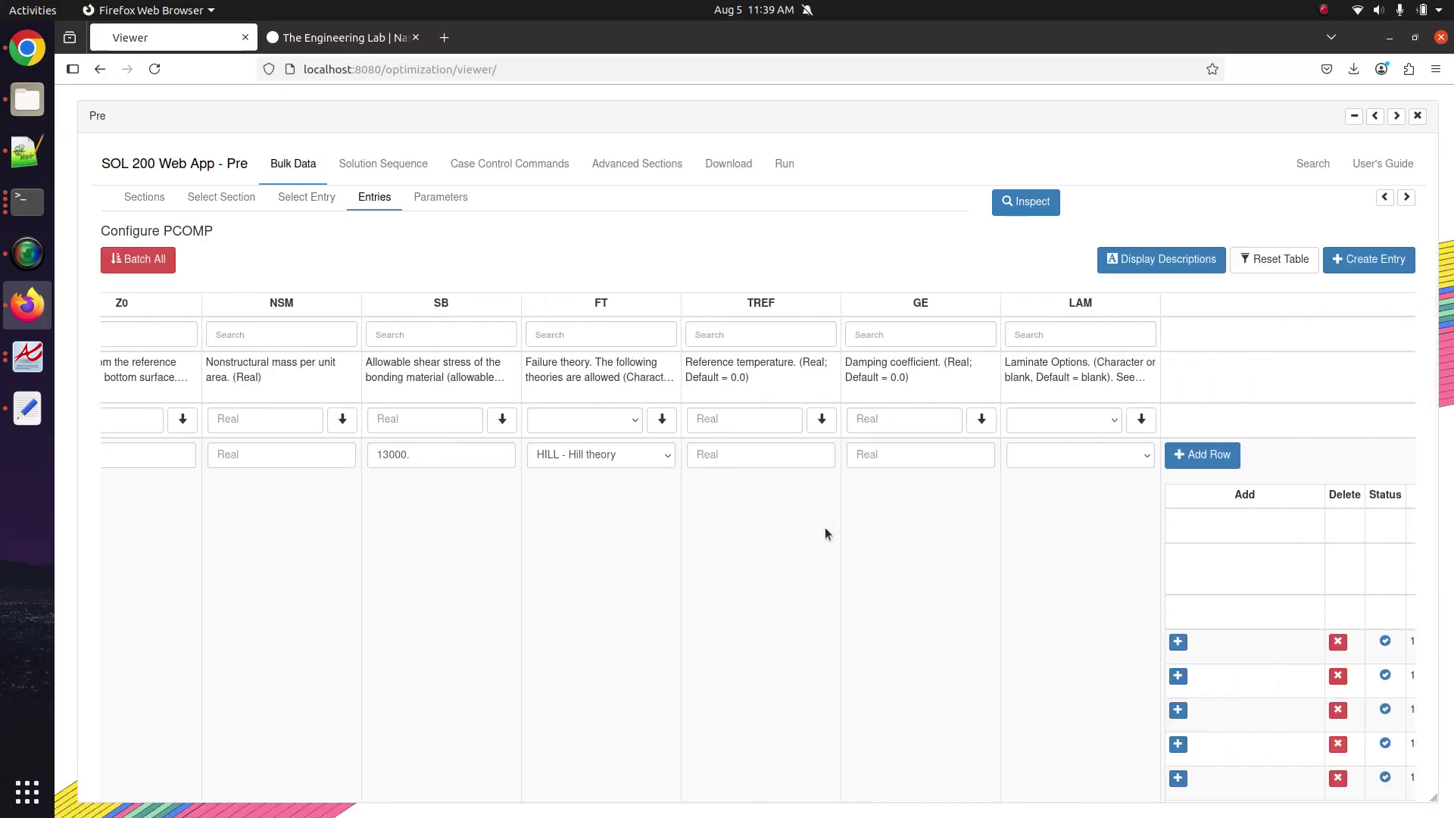
scroll(825, 527, right, 6)
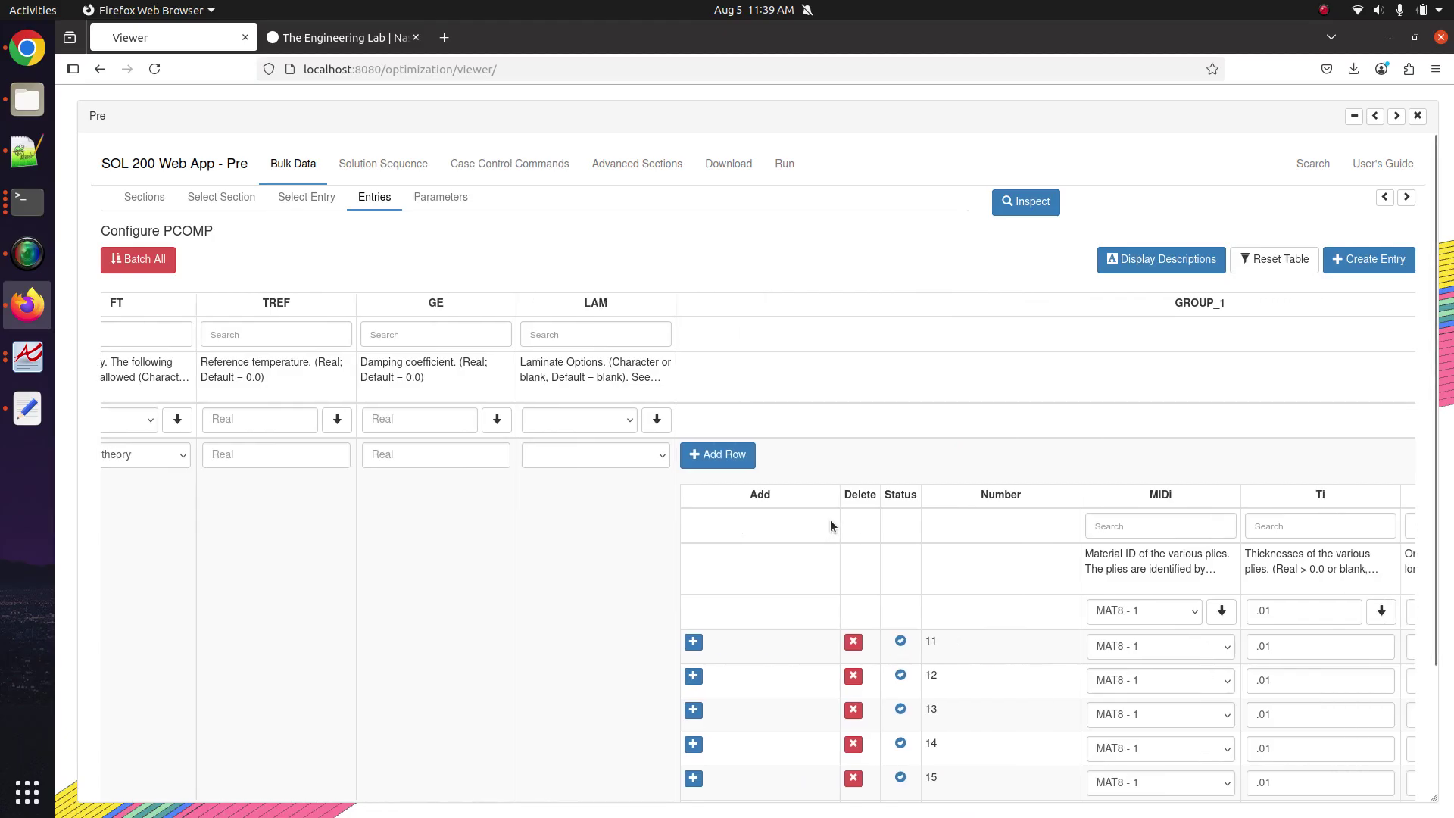
scroll(830, 519, right, 4)
scroll(1136, 497, down, 2)
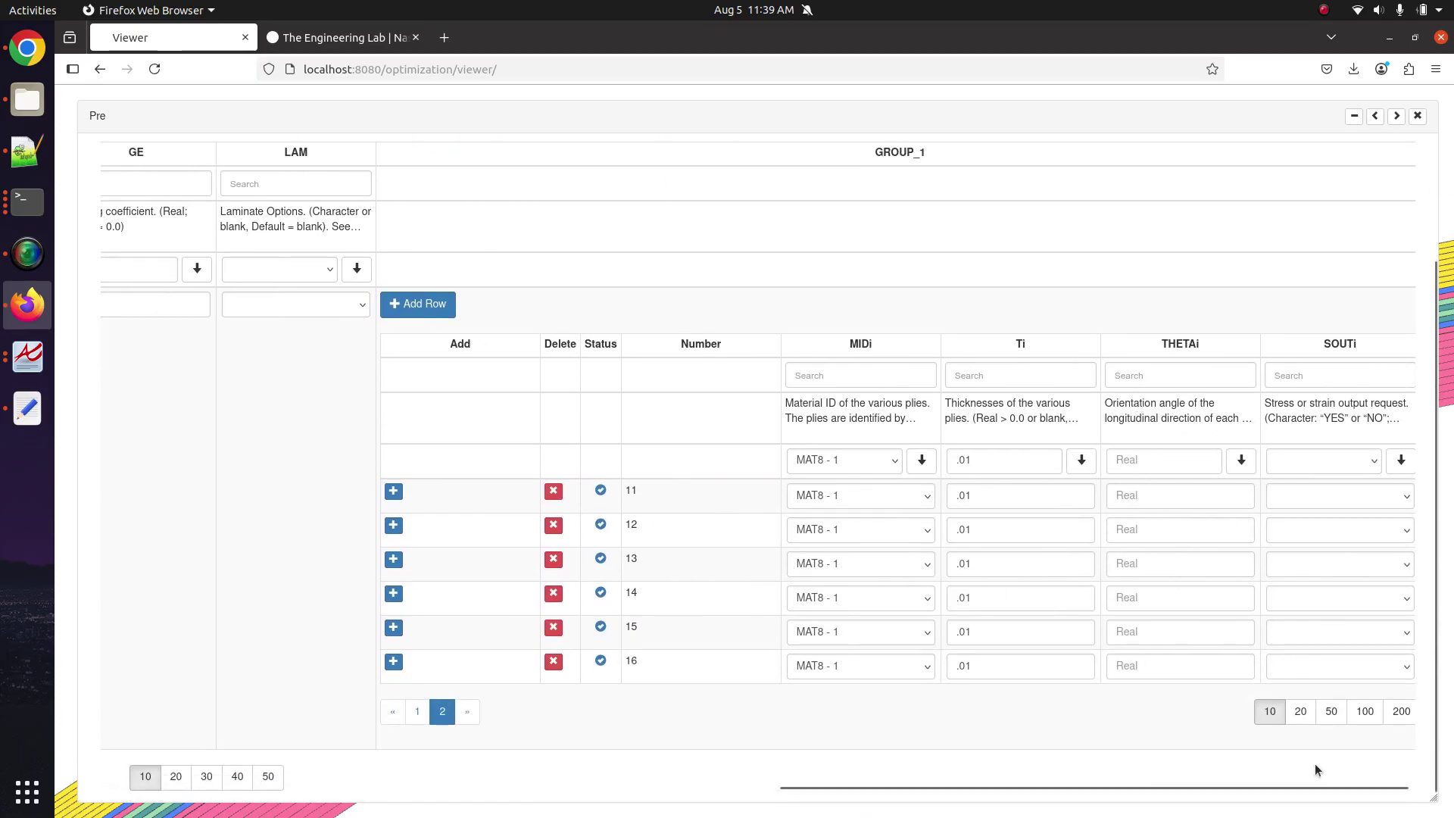
click(1314, 723)
scroll(1216, 713, down, 4)
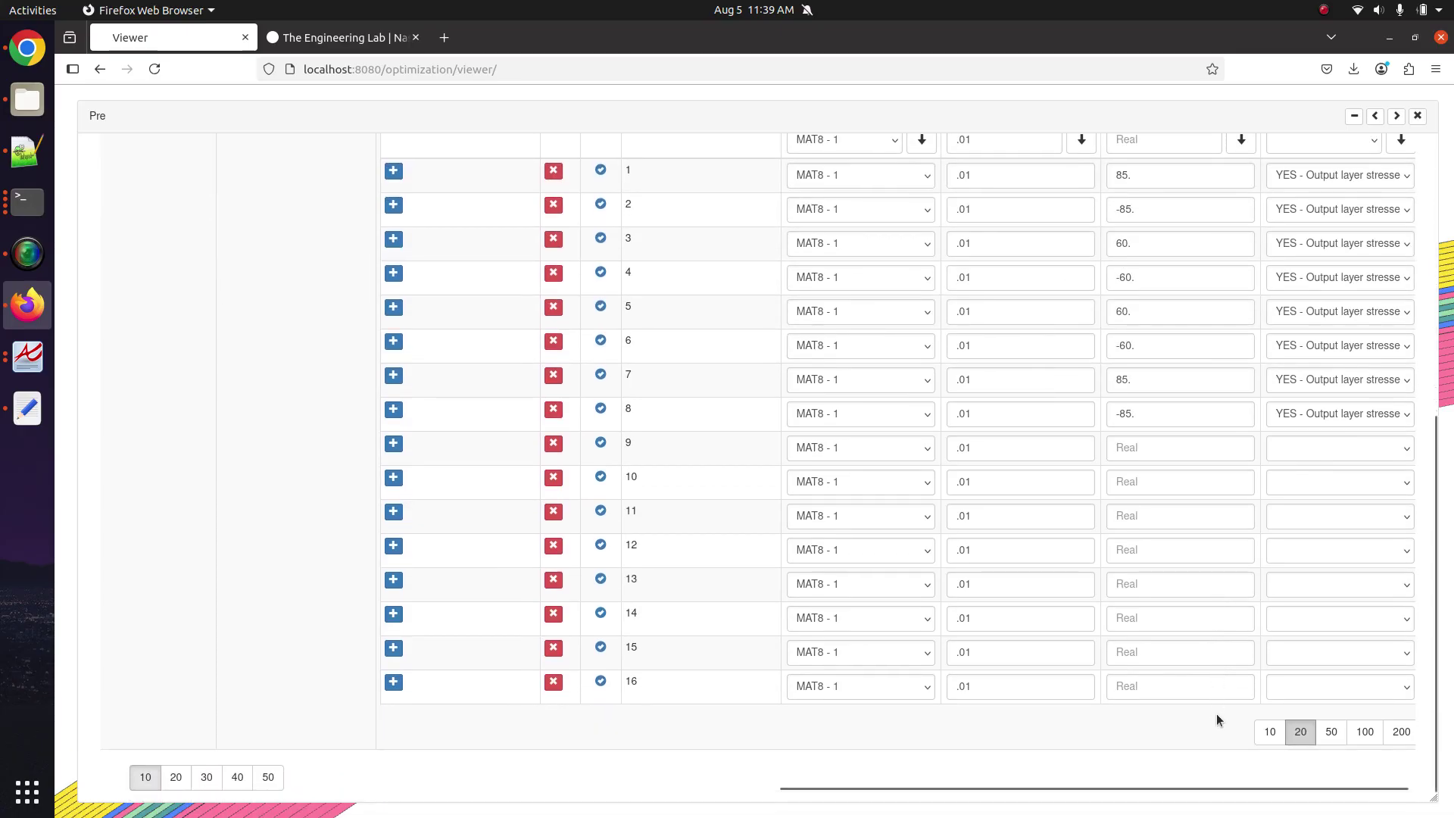
scroll(1216, 713, up, 3)
Enter THETA angles 45, -45 and 0 for plies 1–3.
click(1397, 116)
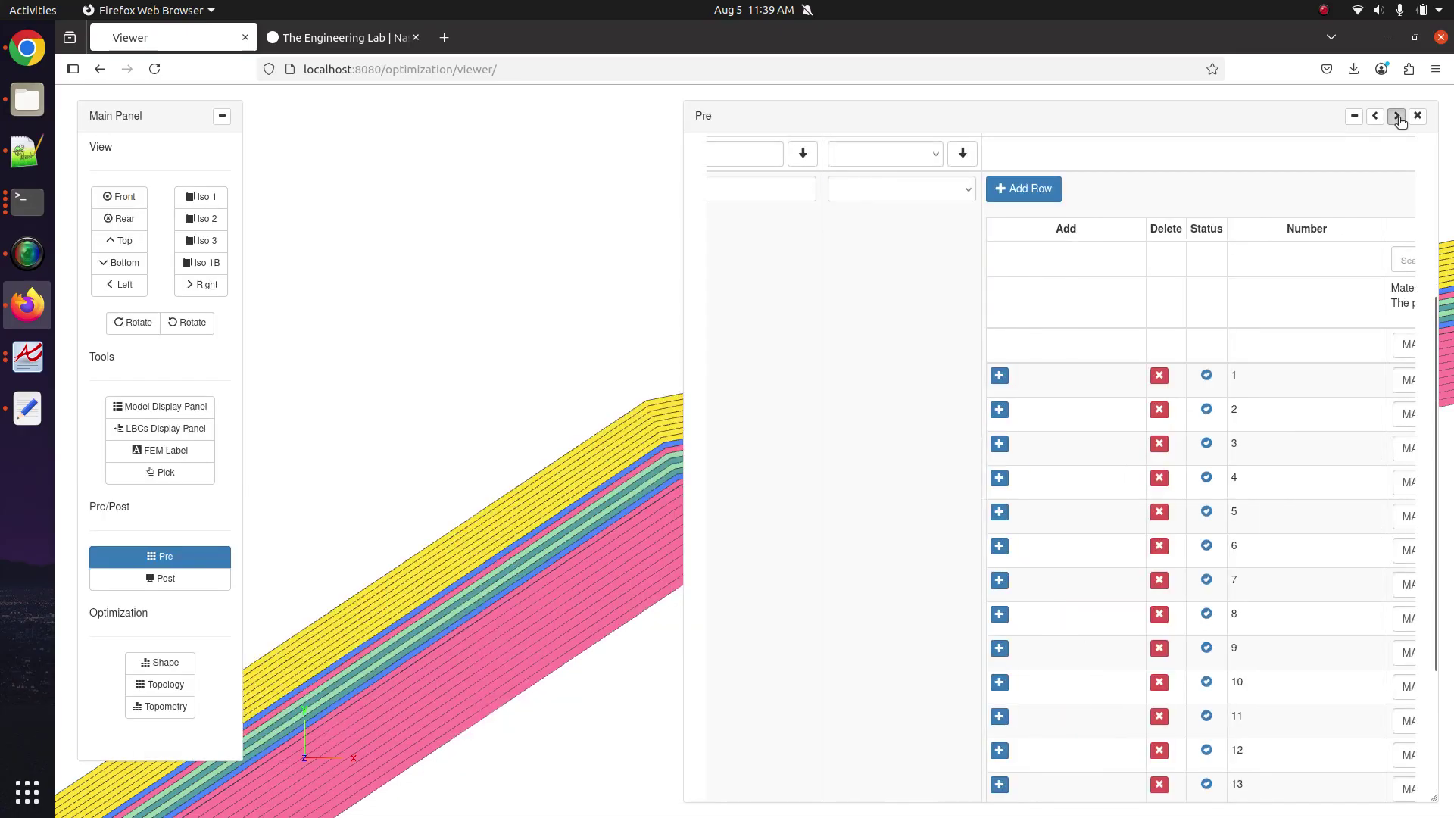
scroll(634, 339, up, 5)
scroll(635, 343, down, 5)
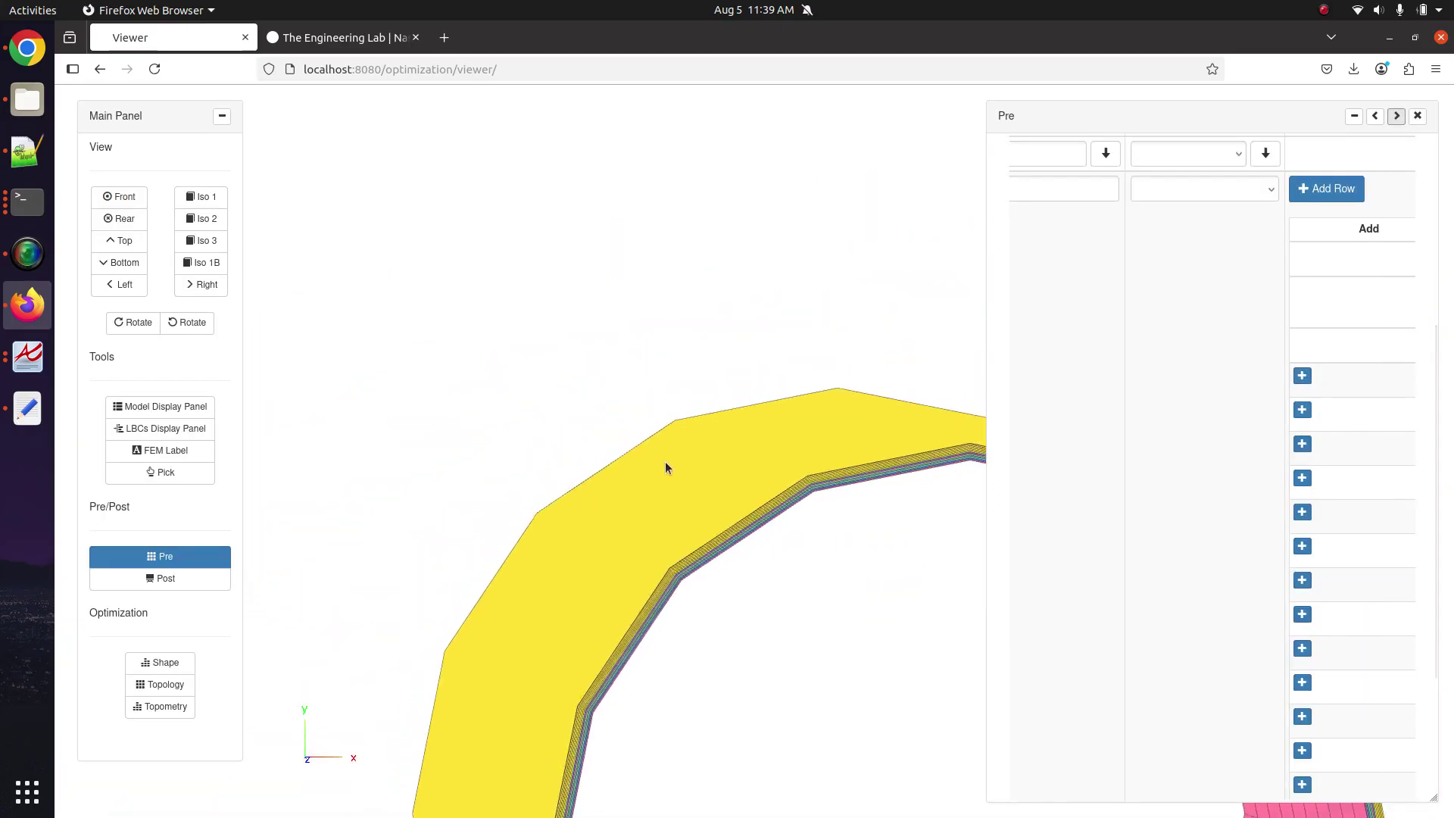
scroll(552, 433, up, 5)
scroll(634, 474, down, 3)
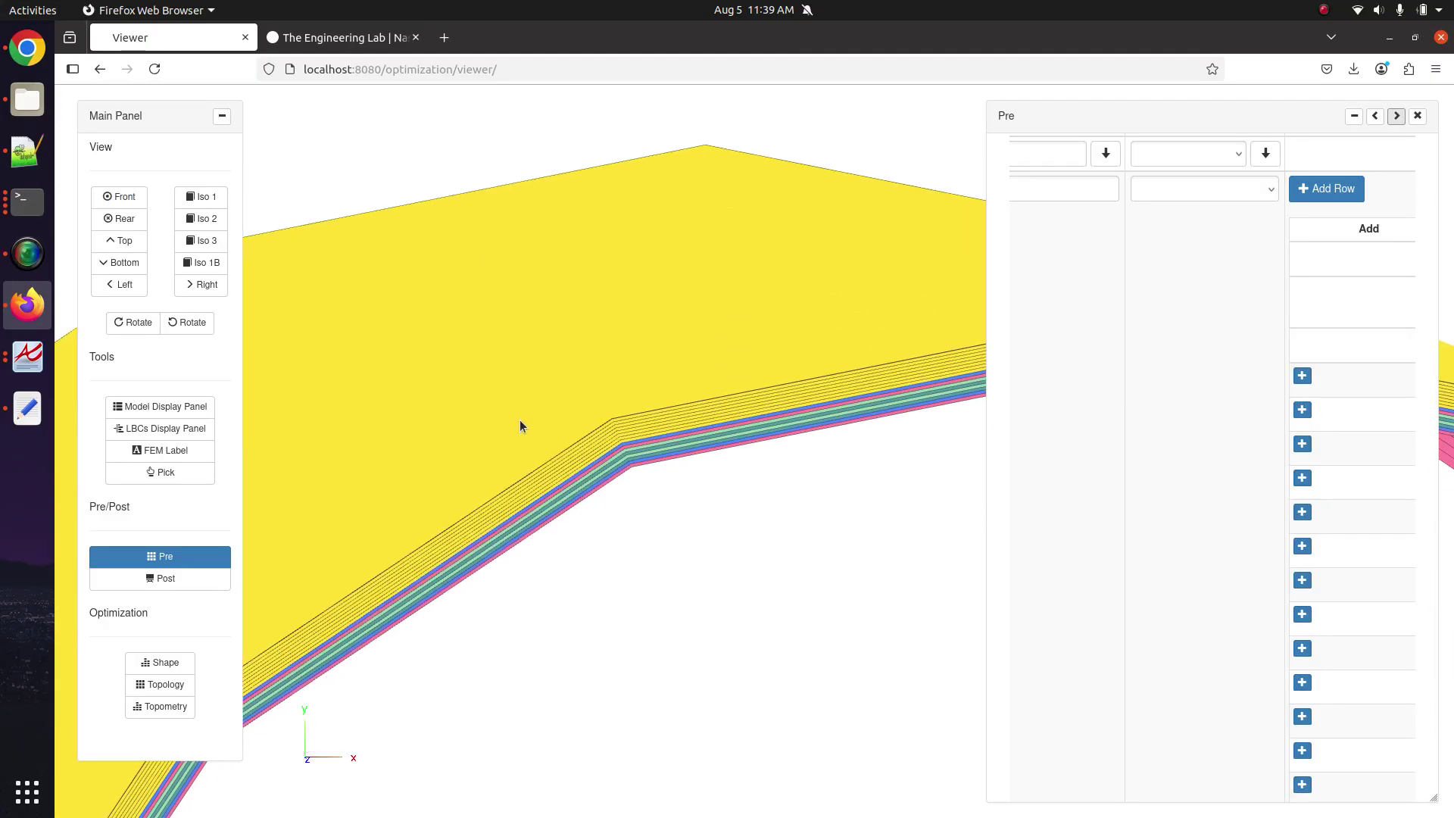
scroll(544, 424, up, 5)
scroll(1206, 595, right, 5)
scroll(1206, 595, right, 10)
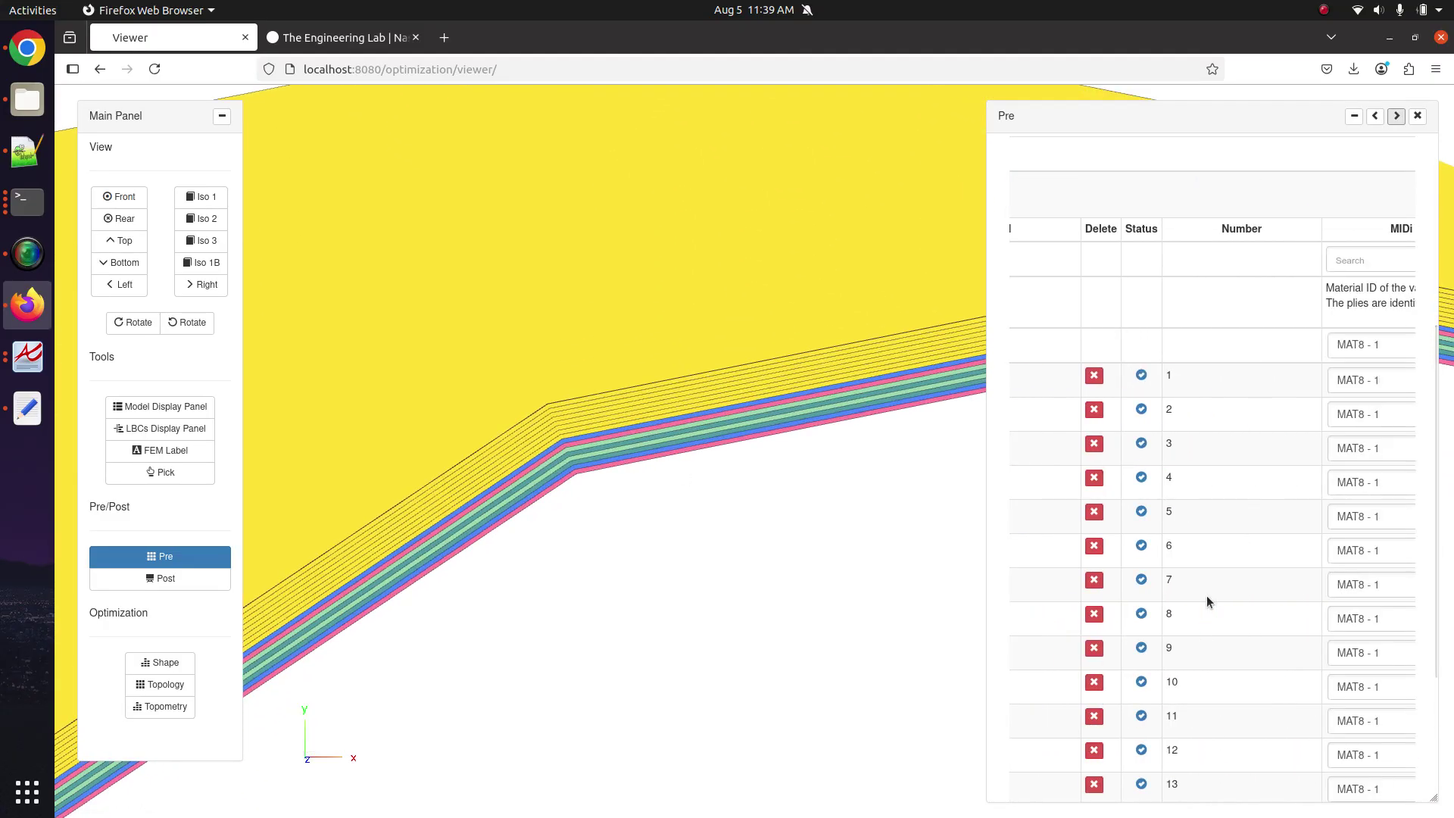
scroll(1207, 595, right, 3)
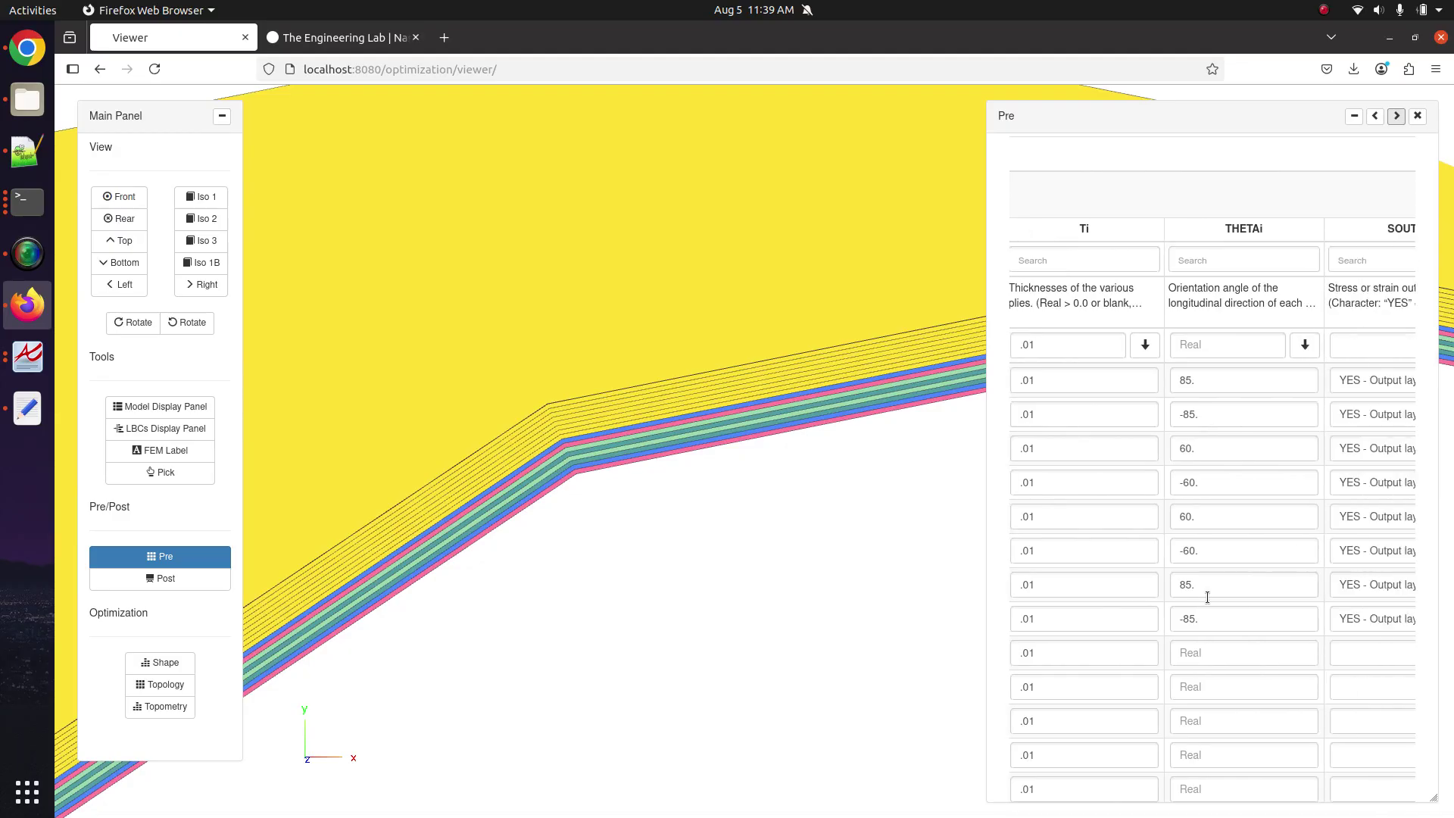
drag(1159, 382, 1035, 361)
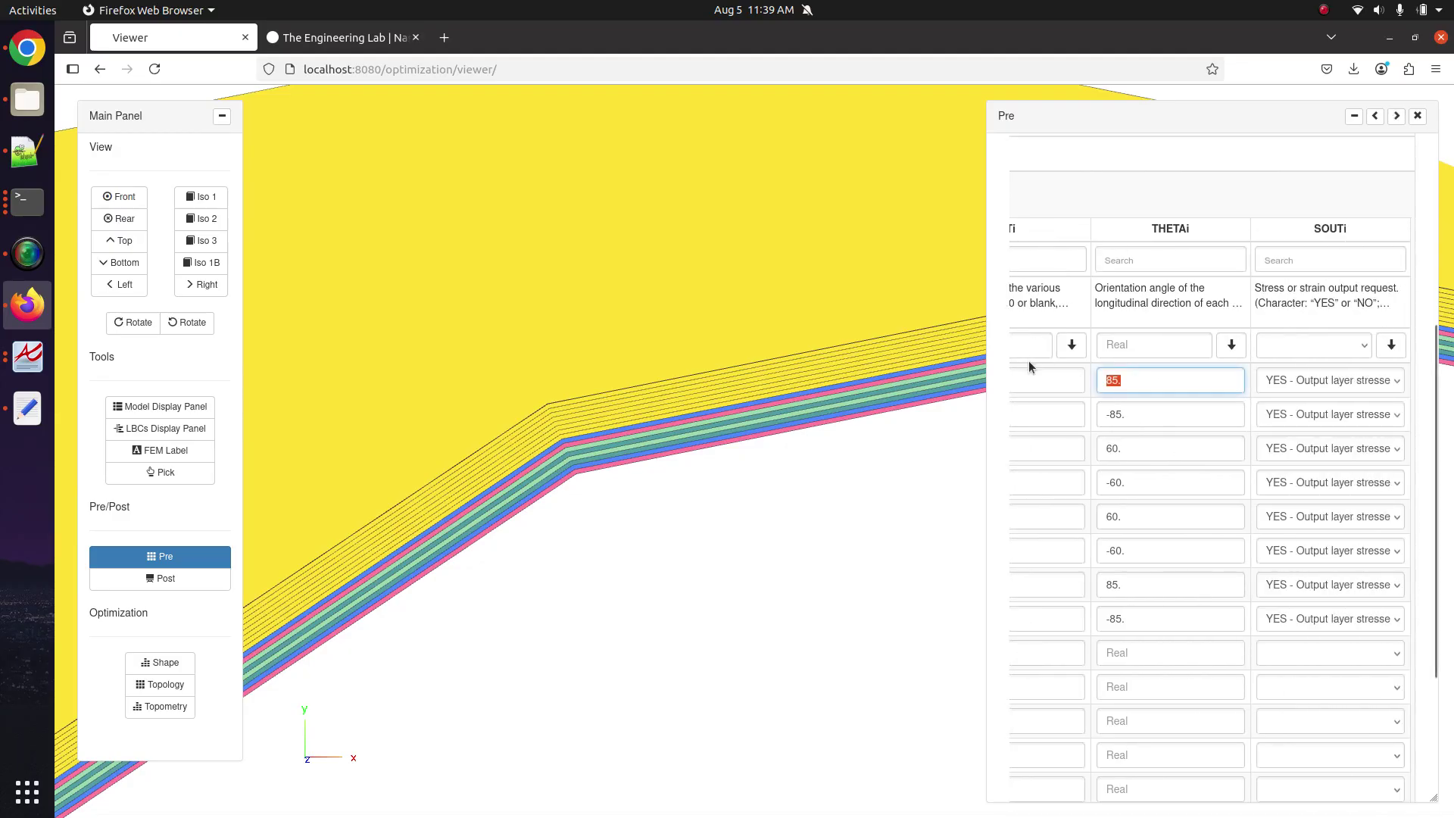
text(45)
key(Tab)
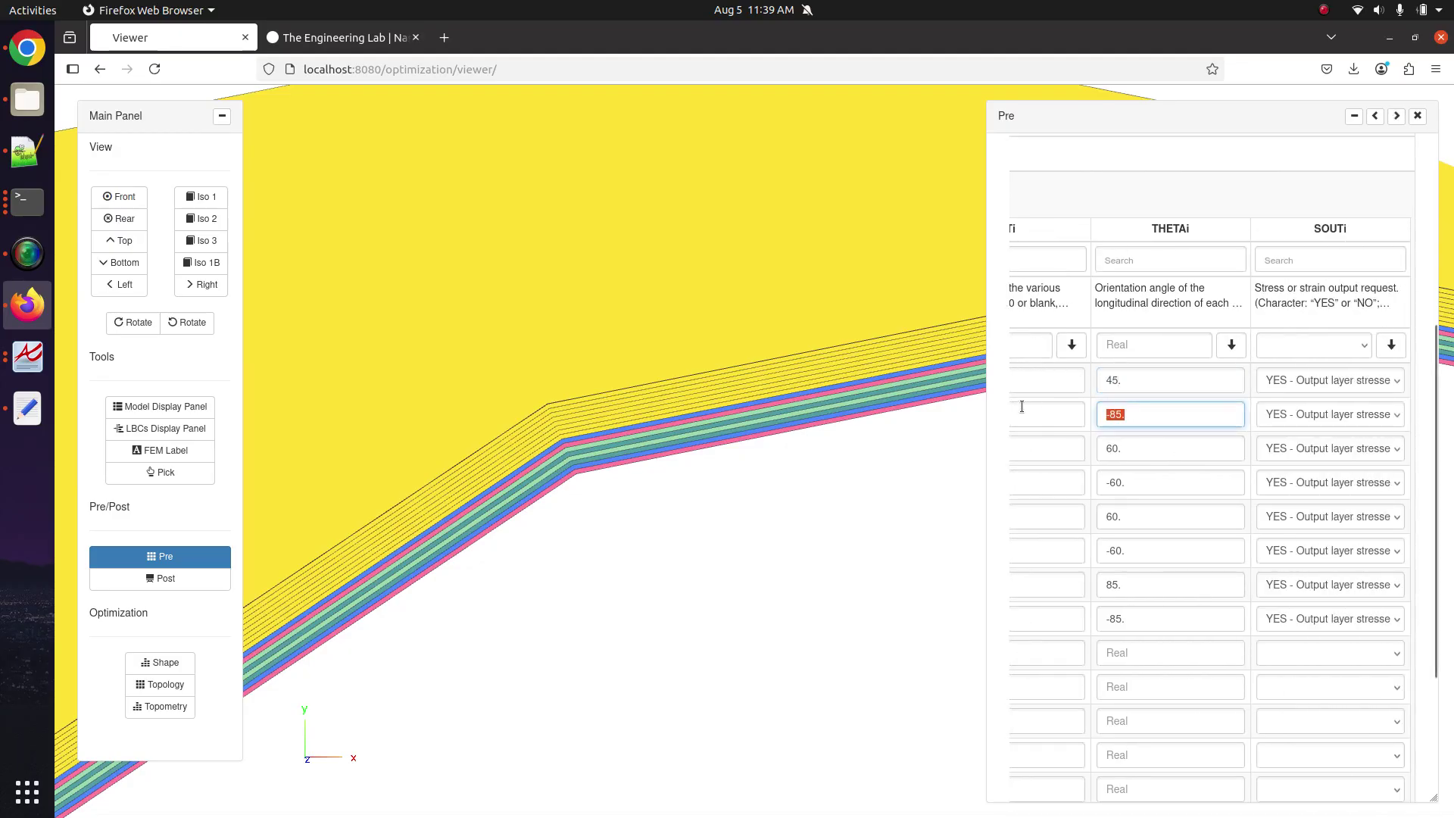
text(-45)
key(Tab)
text(0)
key(Tab)
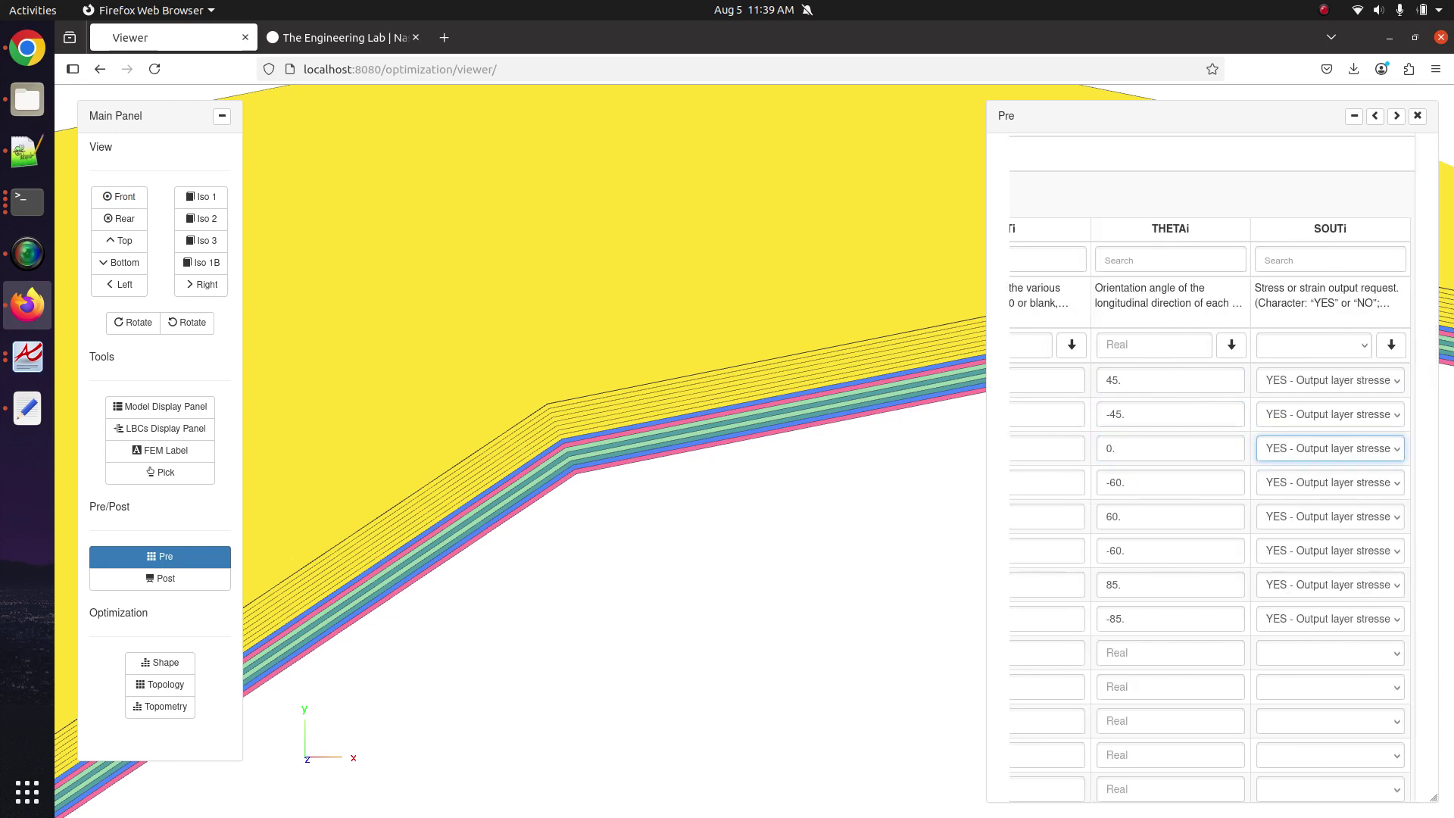
Give plies 4–6 the orientation angles 90, 45 and -45.
click(1167, 484)
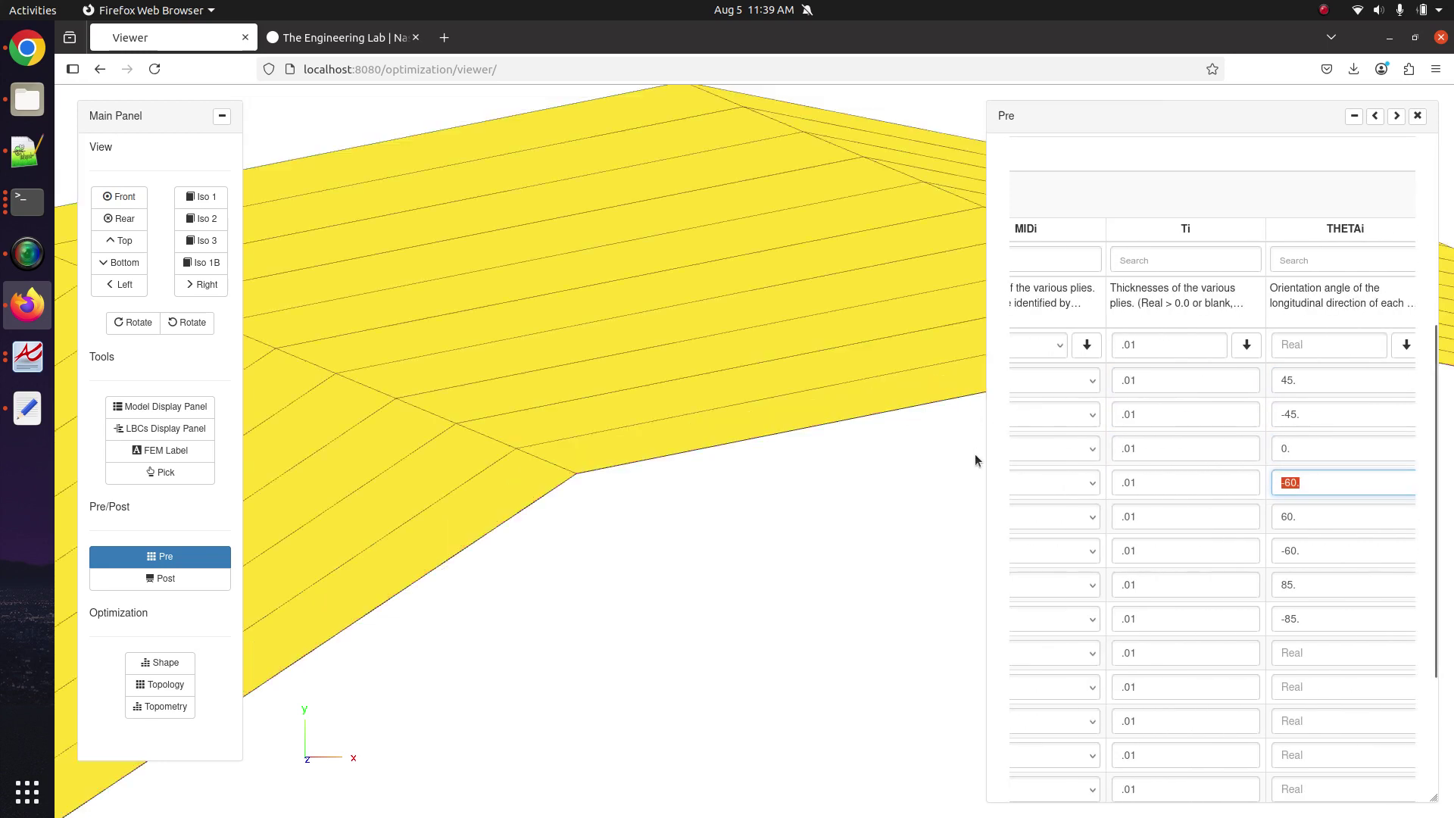
text(90)
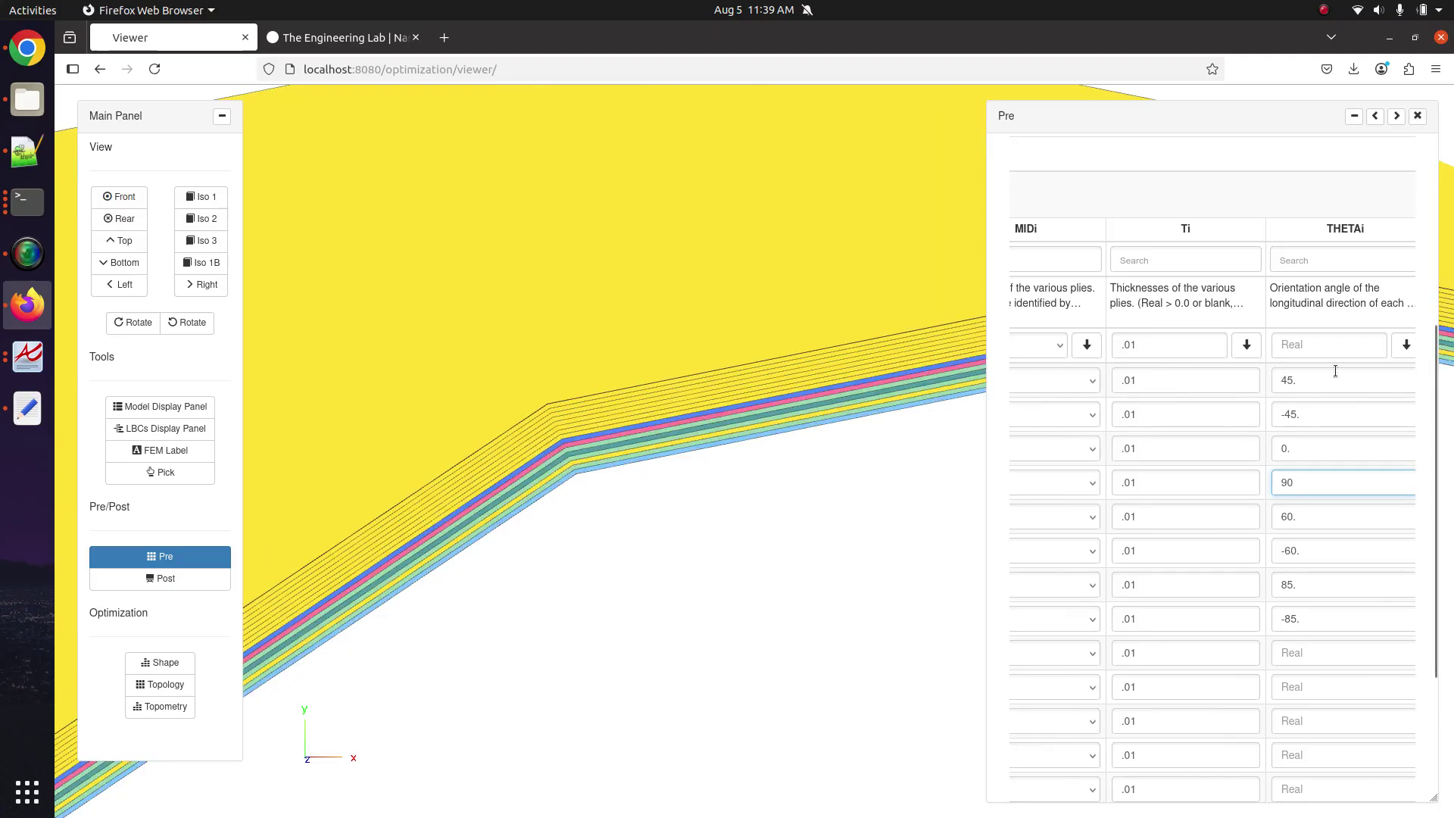
click(1334, 380)
click(1309, 518)
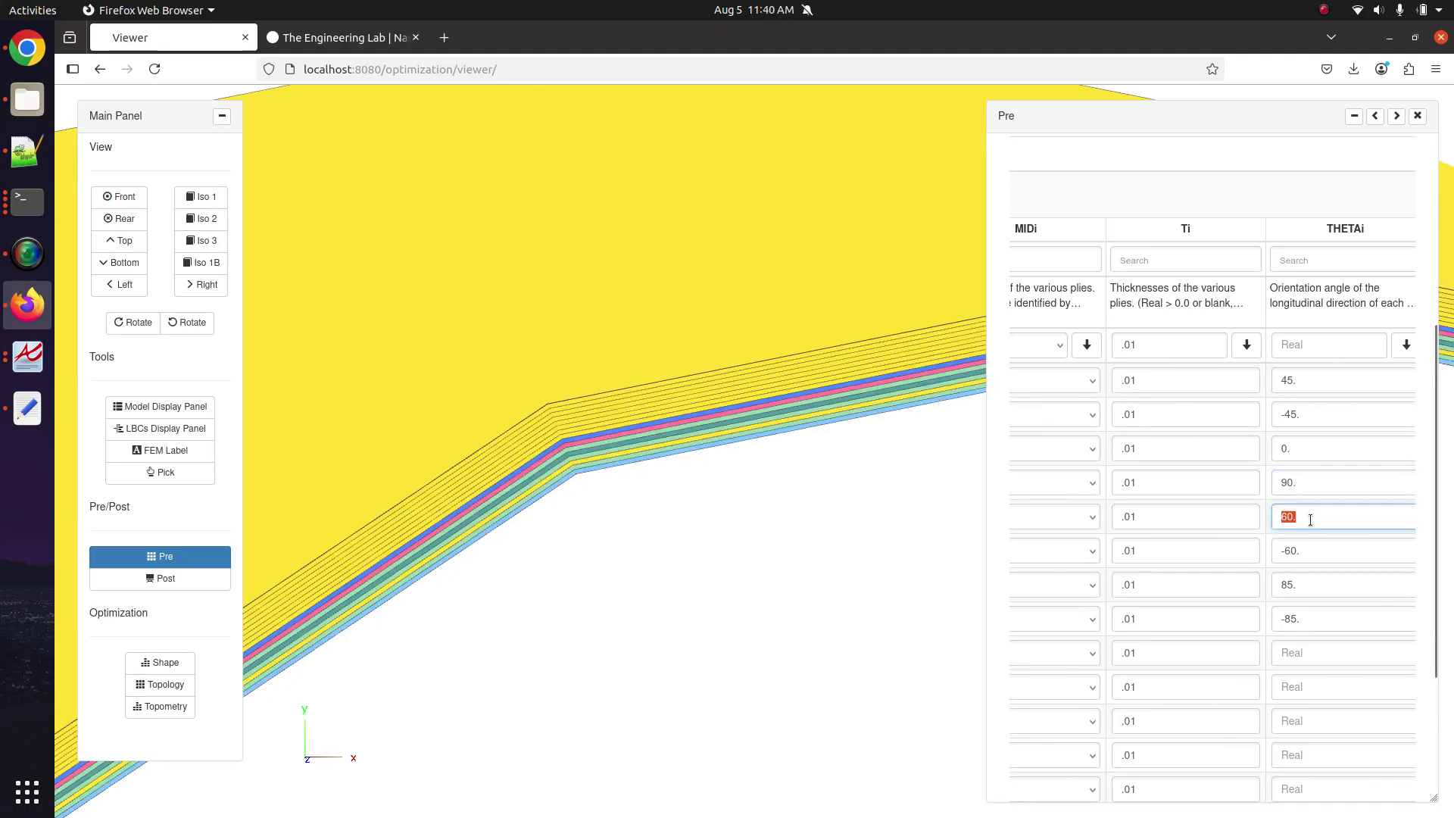
text(45.)
click(1309, 551)
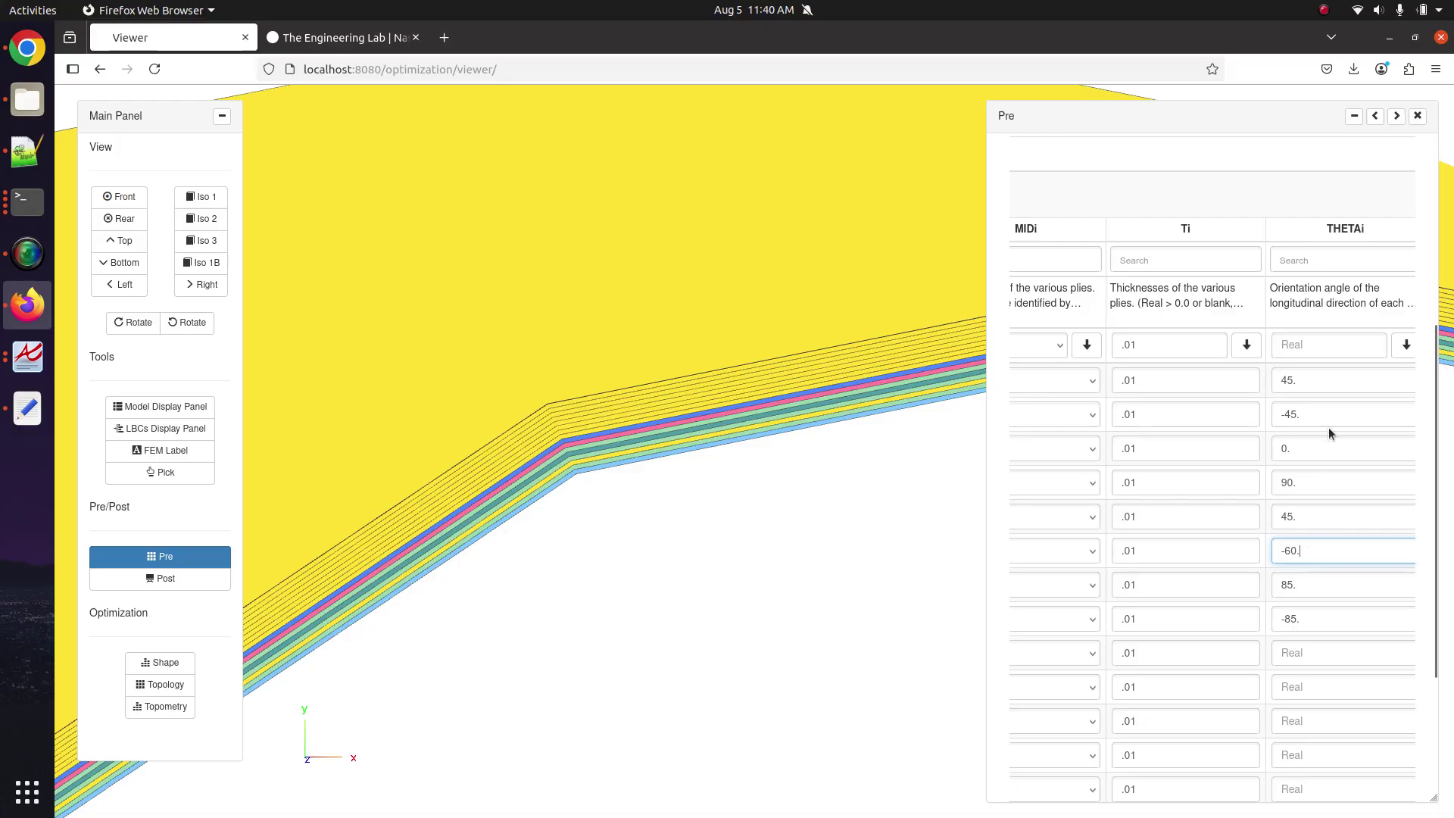
key(BackSpace)
key(BackSpace)
key(BackSpace)
text(45.)
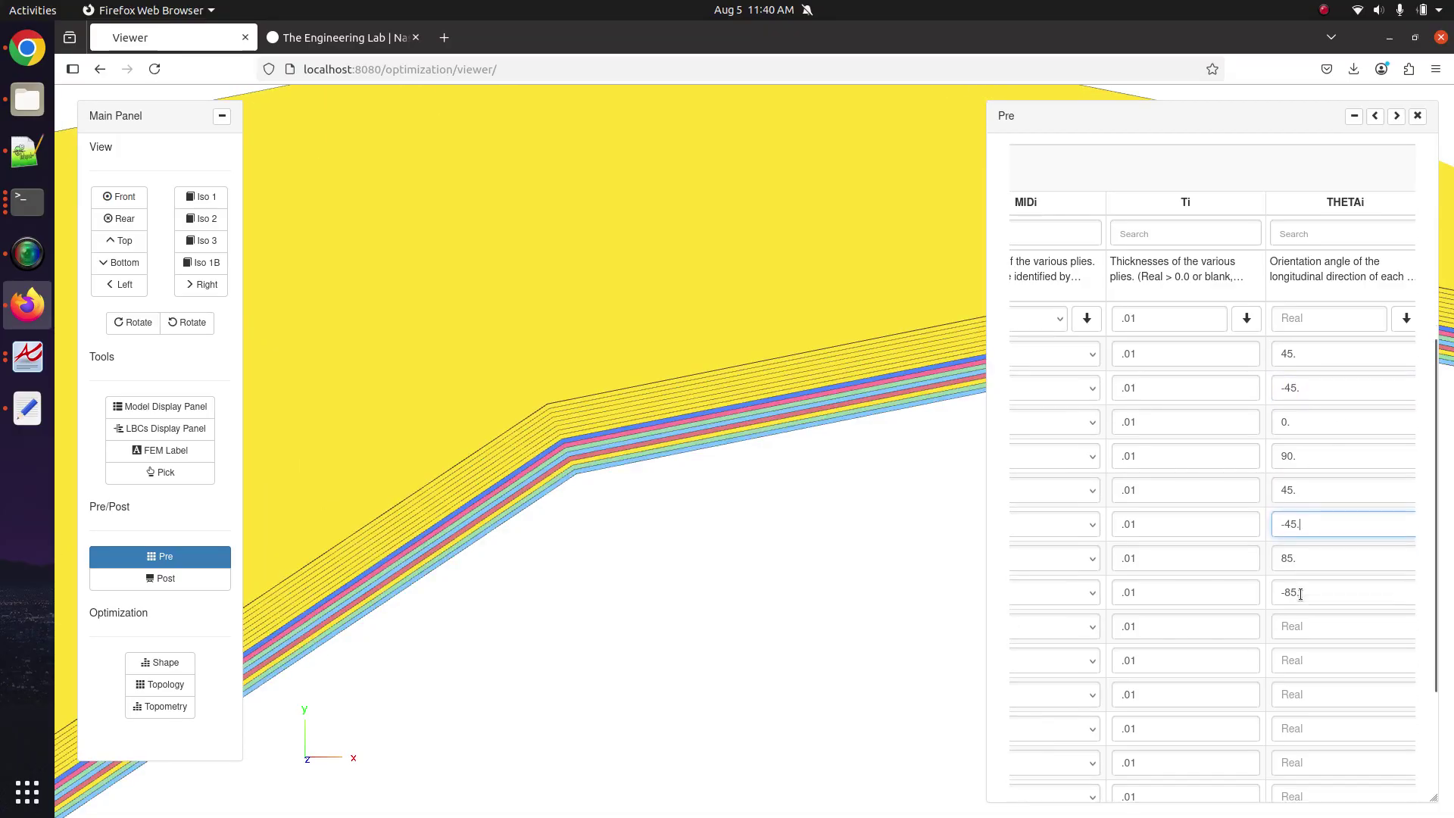
Set plies 7, 8 and 9 to the angles 0, 90 and 0.
scroll(1300, 594, down, 3)
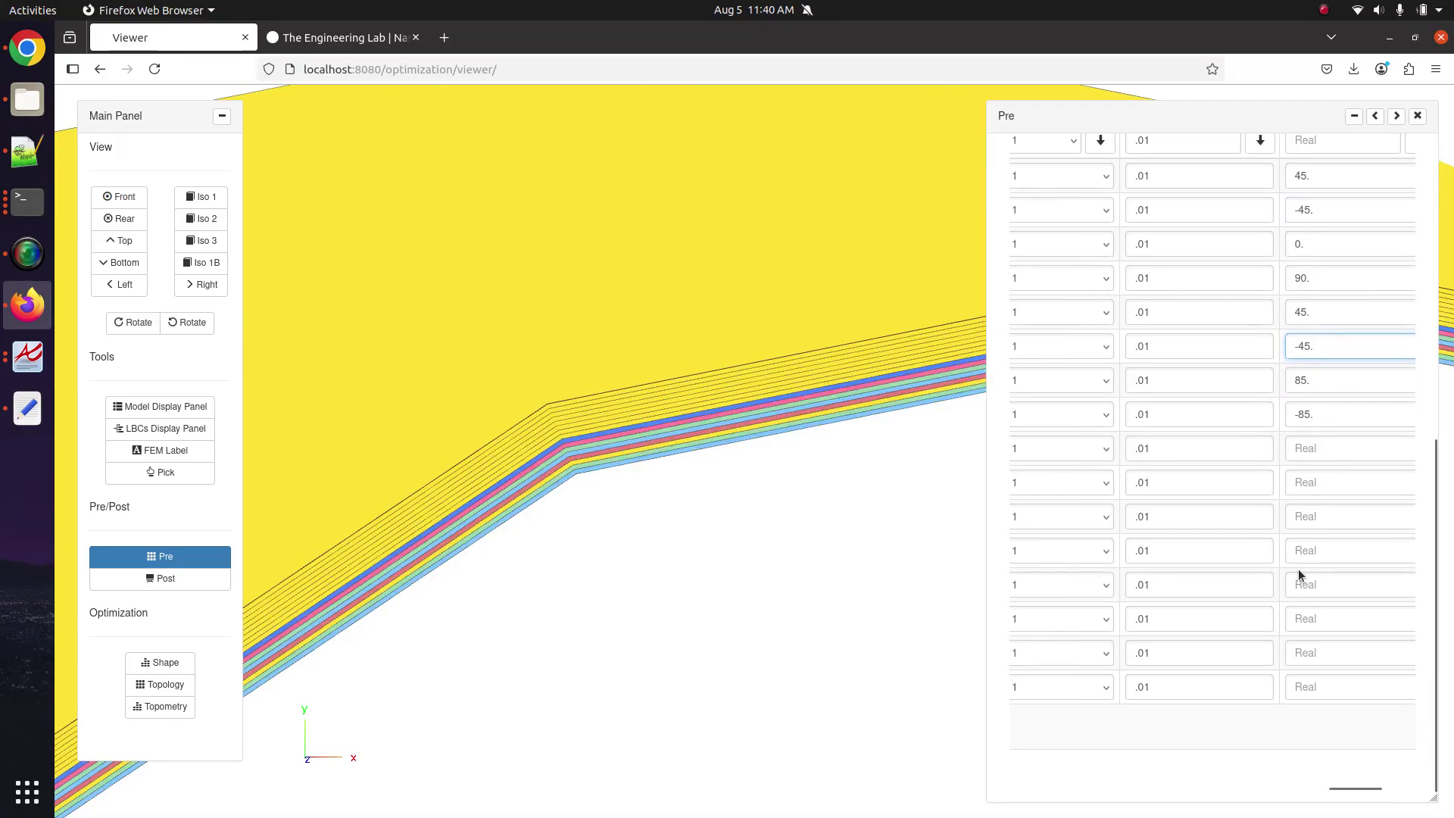
click(1390, 384)
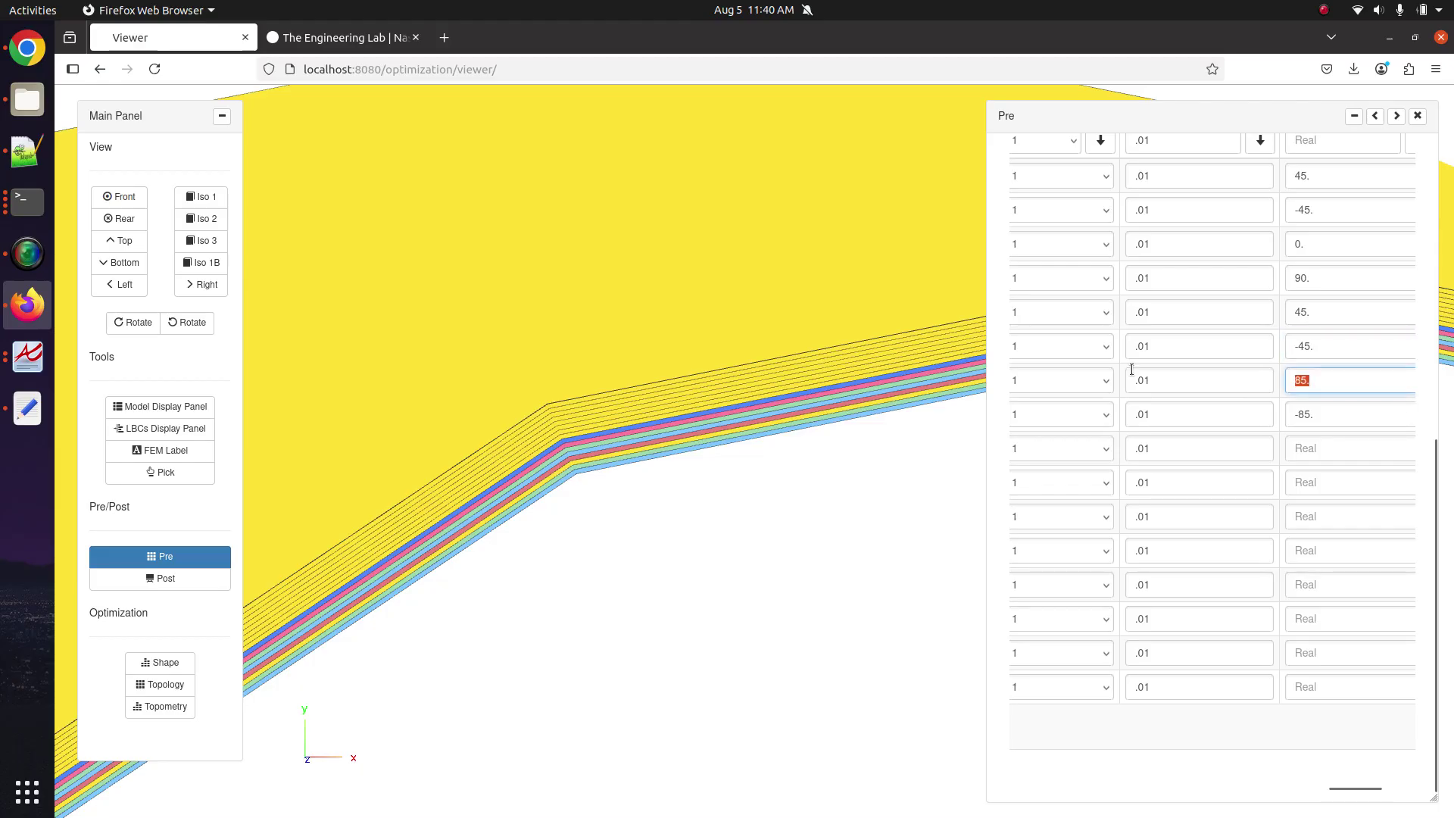
text(90)
click(1336, 414)
text(0)
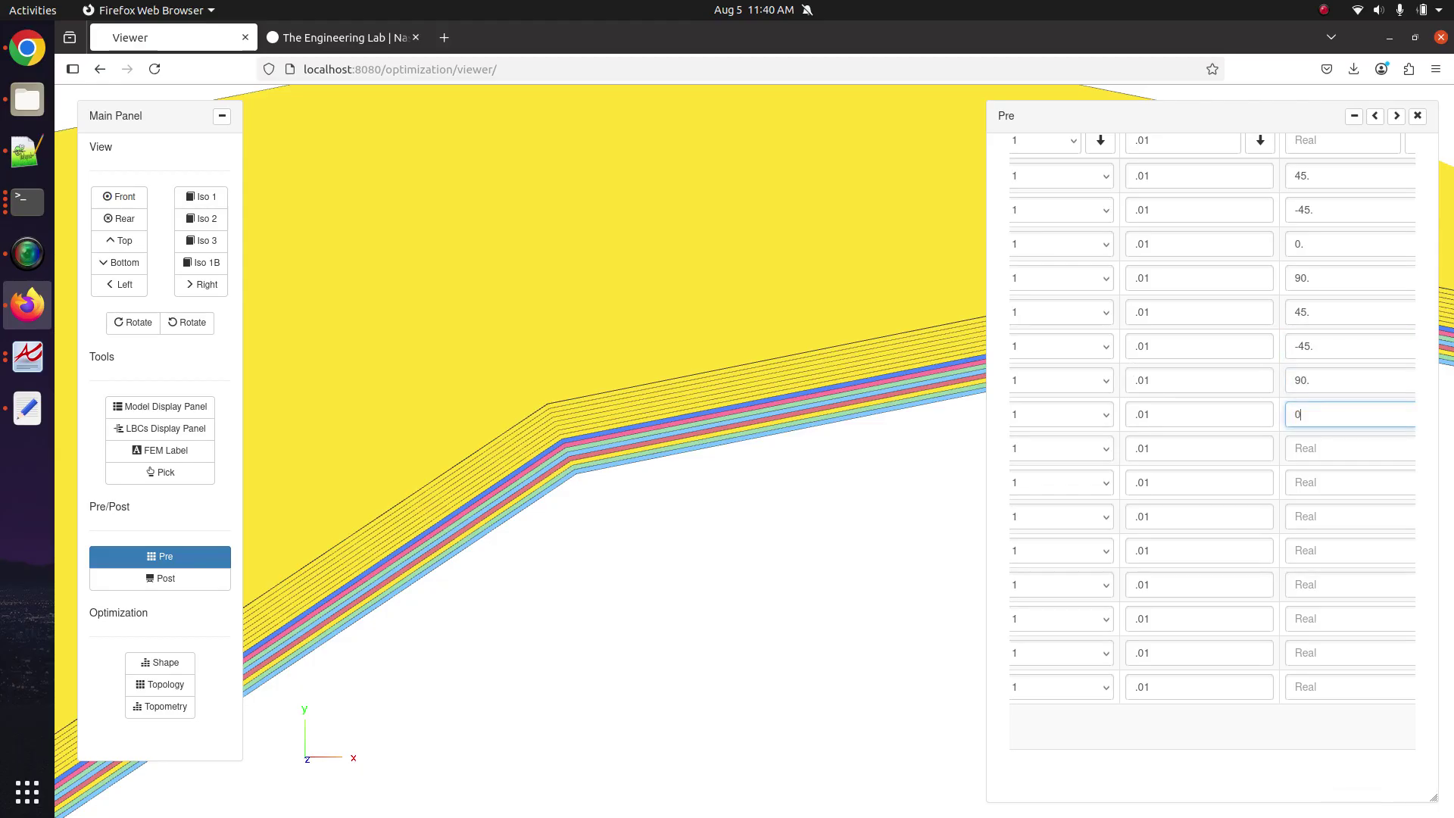
scroll(1204, 662, left, 5)
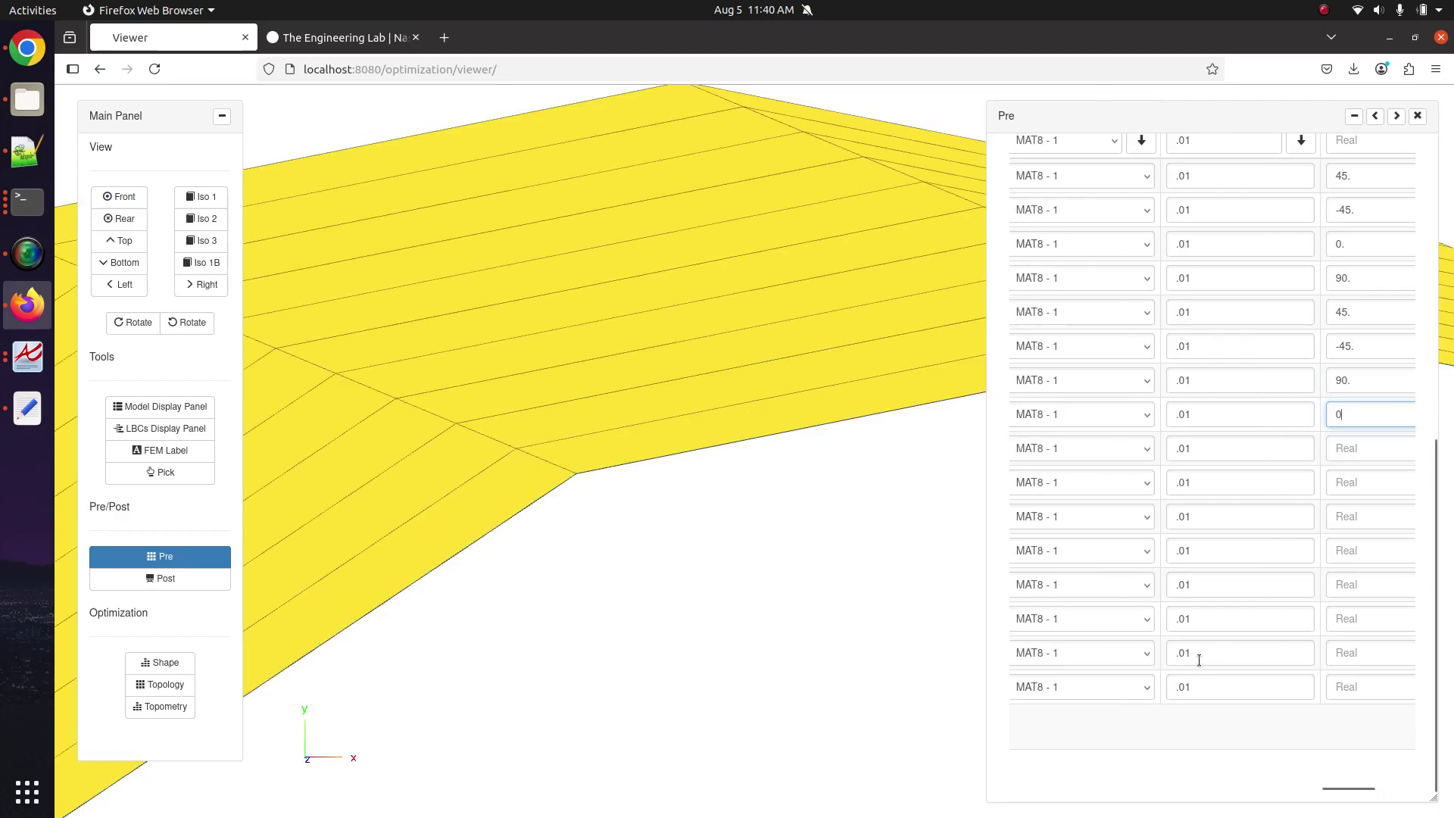
scroll(1198, 657, left, 2)
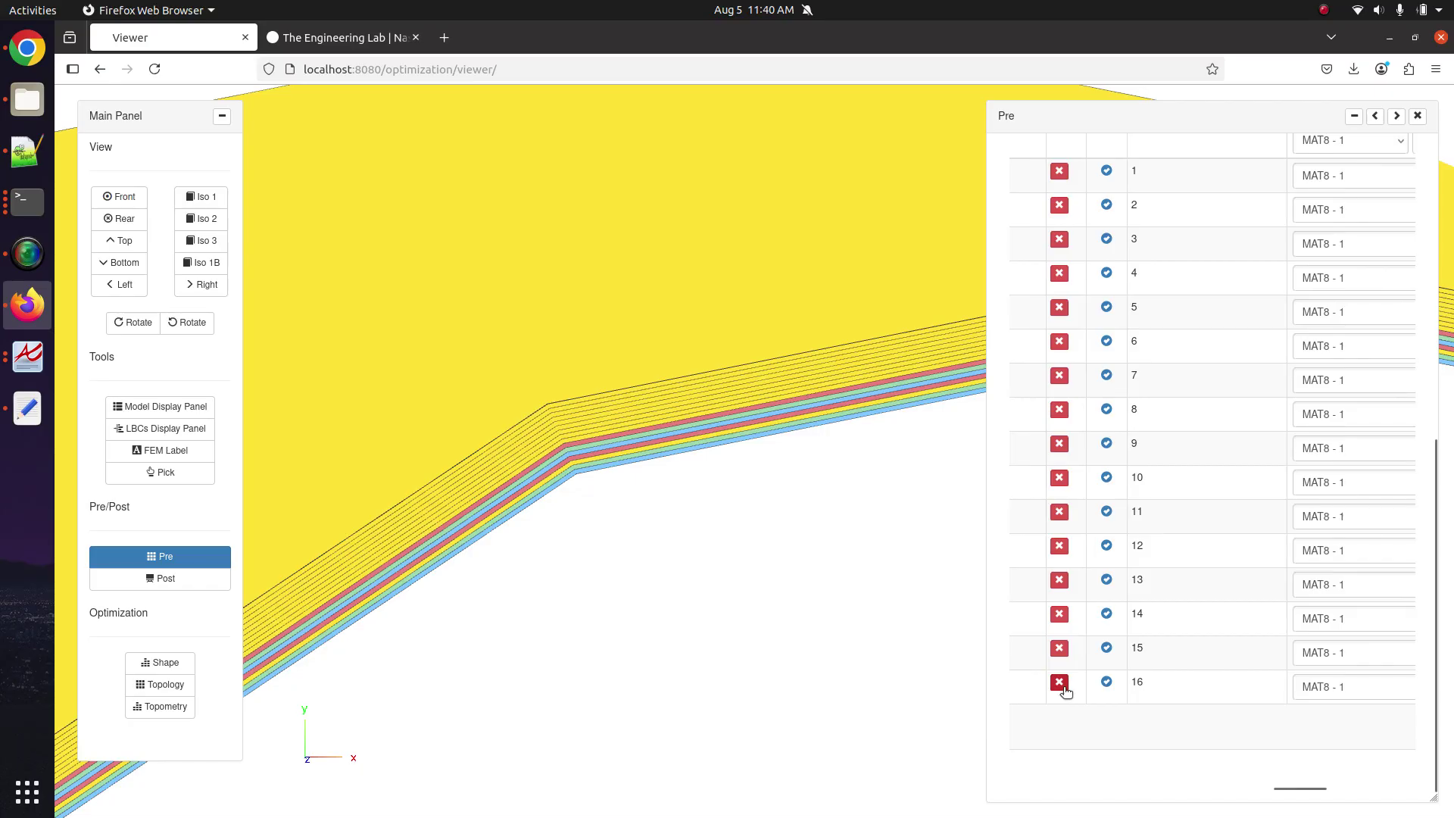
scroll(1076, 666, right, 3)
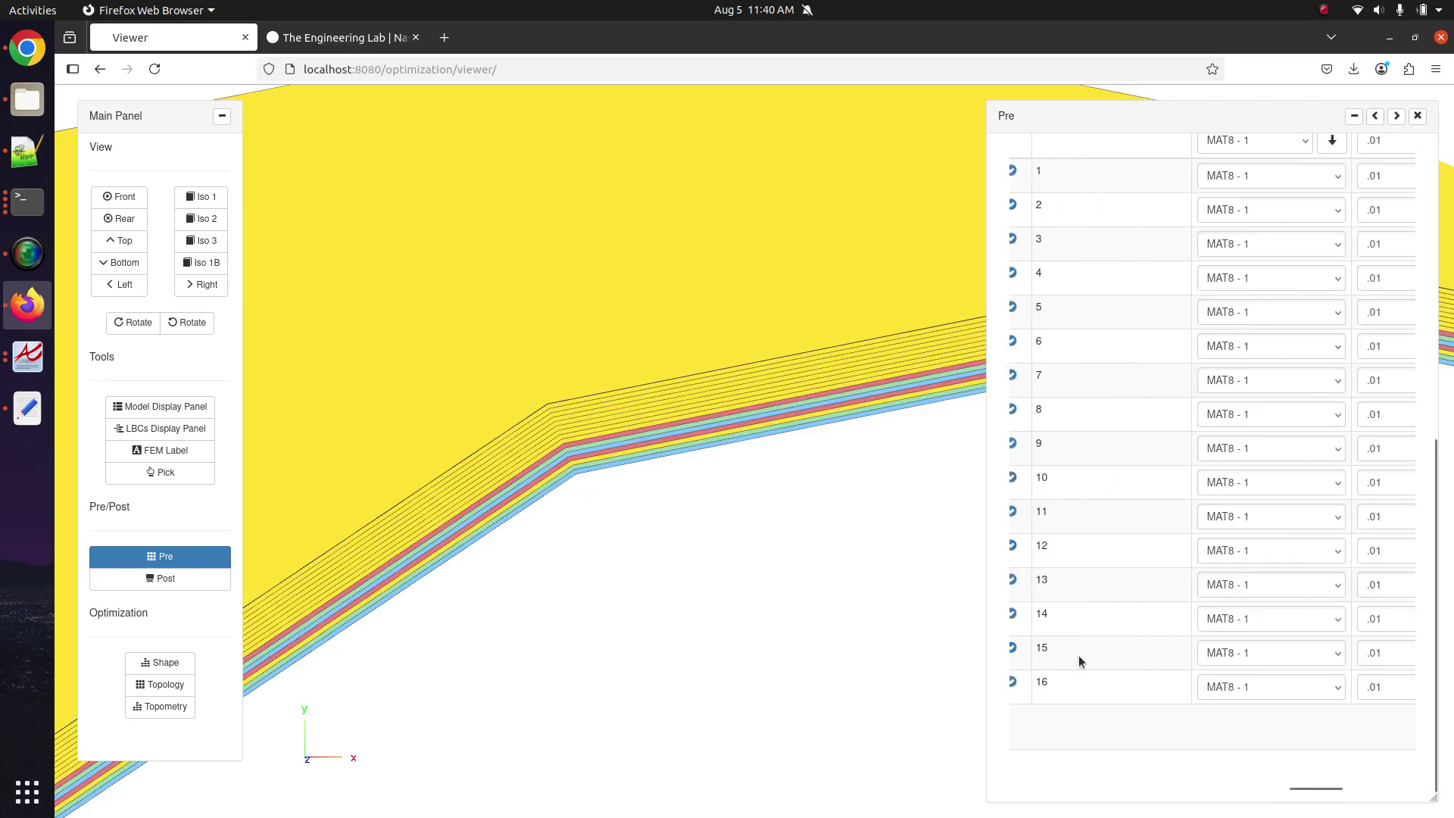
click(1375, 116)
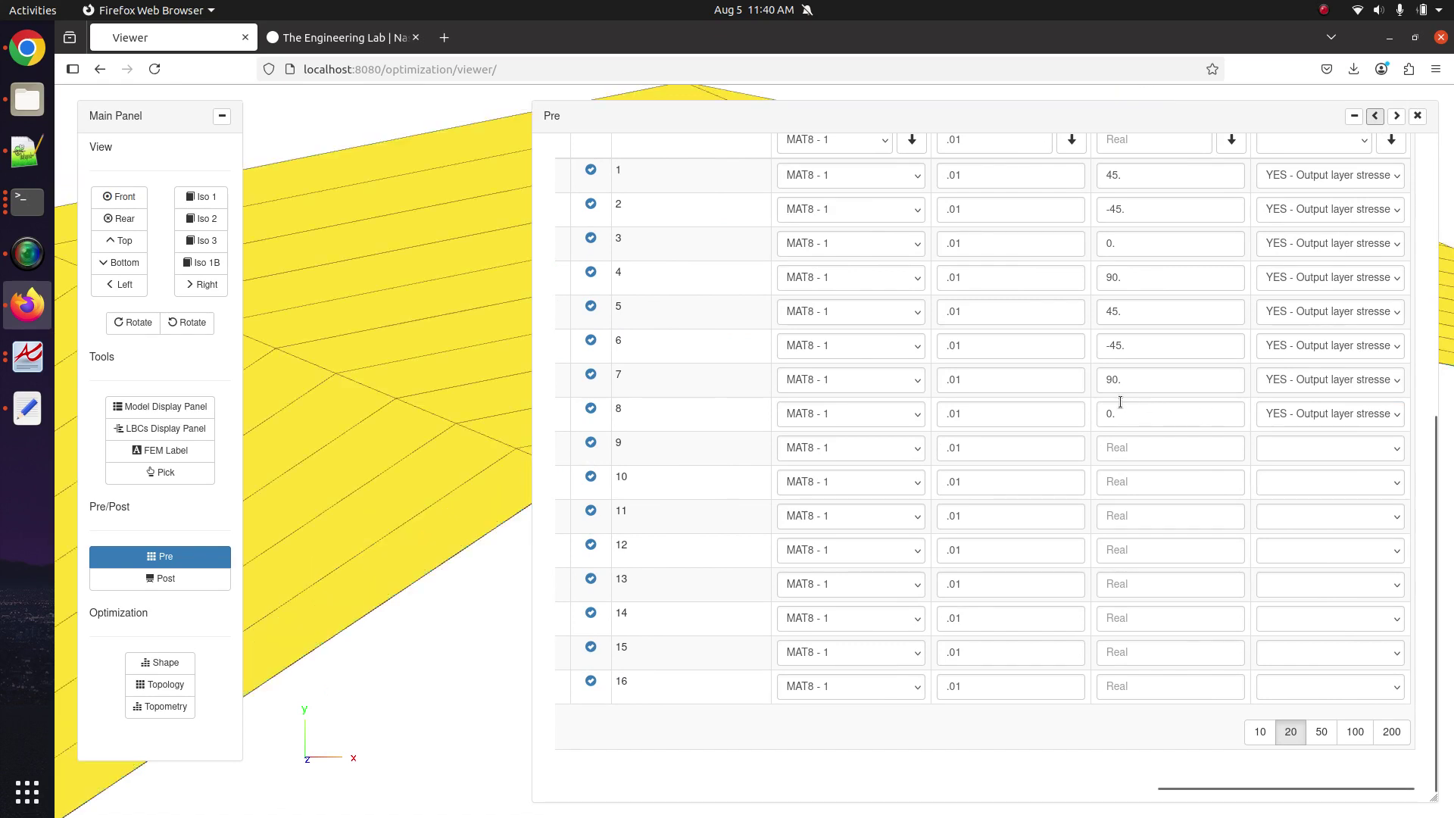
scroll(1128, 394, up, 2)
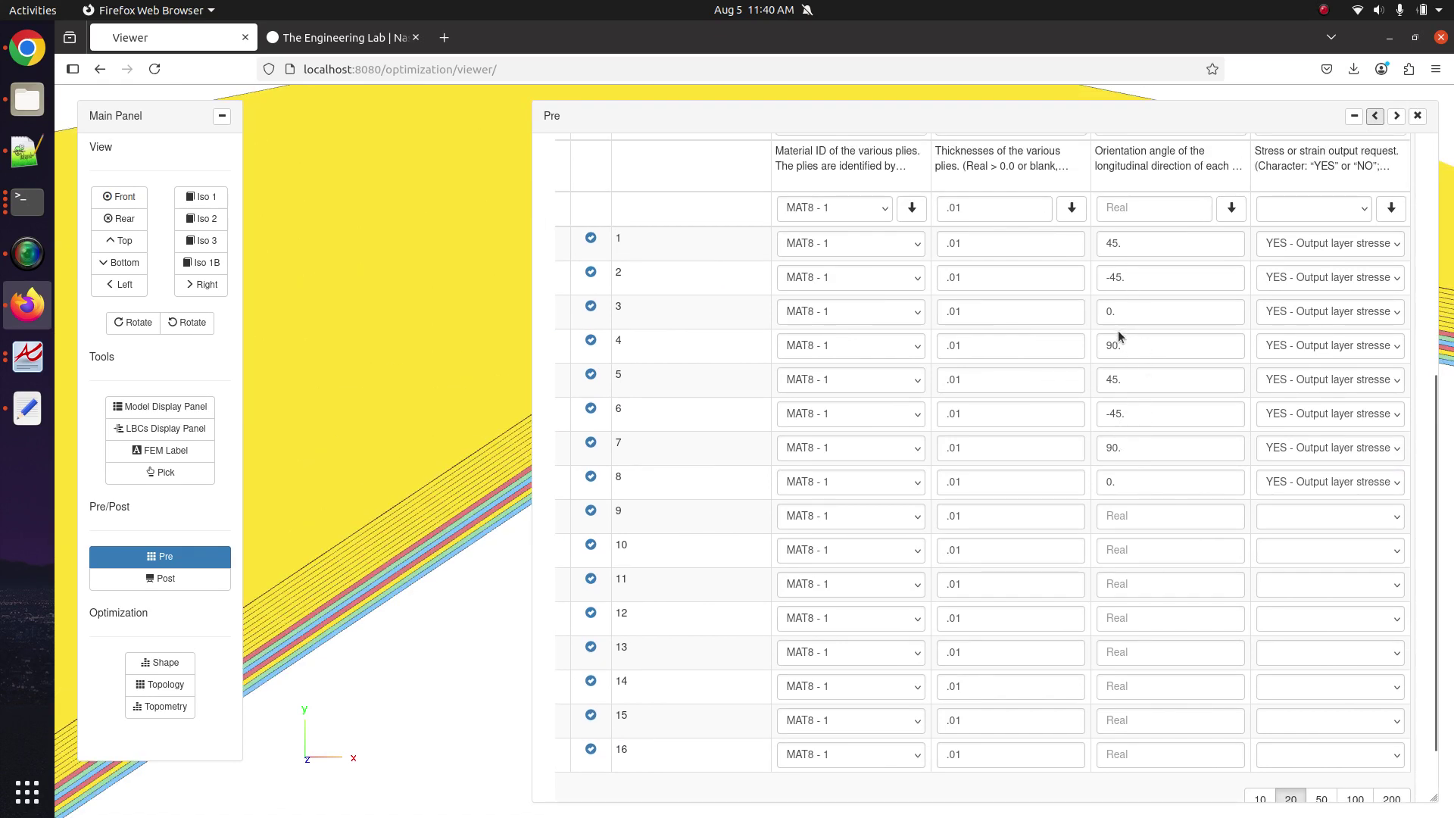
double_click(1113, 447)
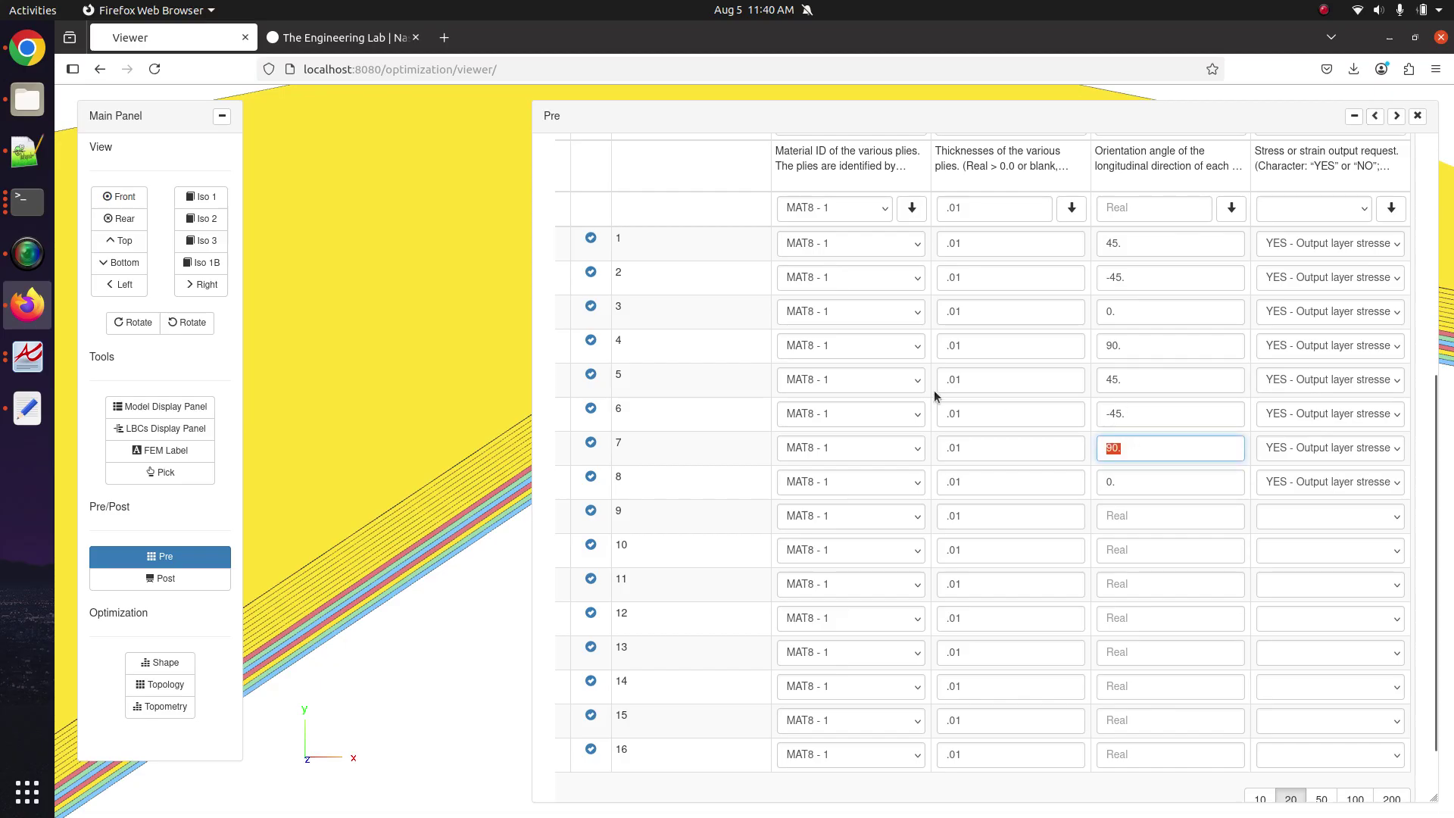
text(0.)
click(1209, 482)
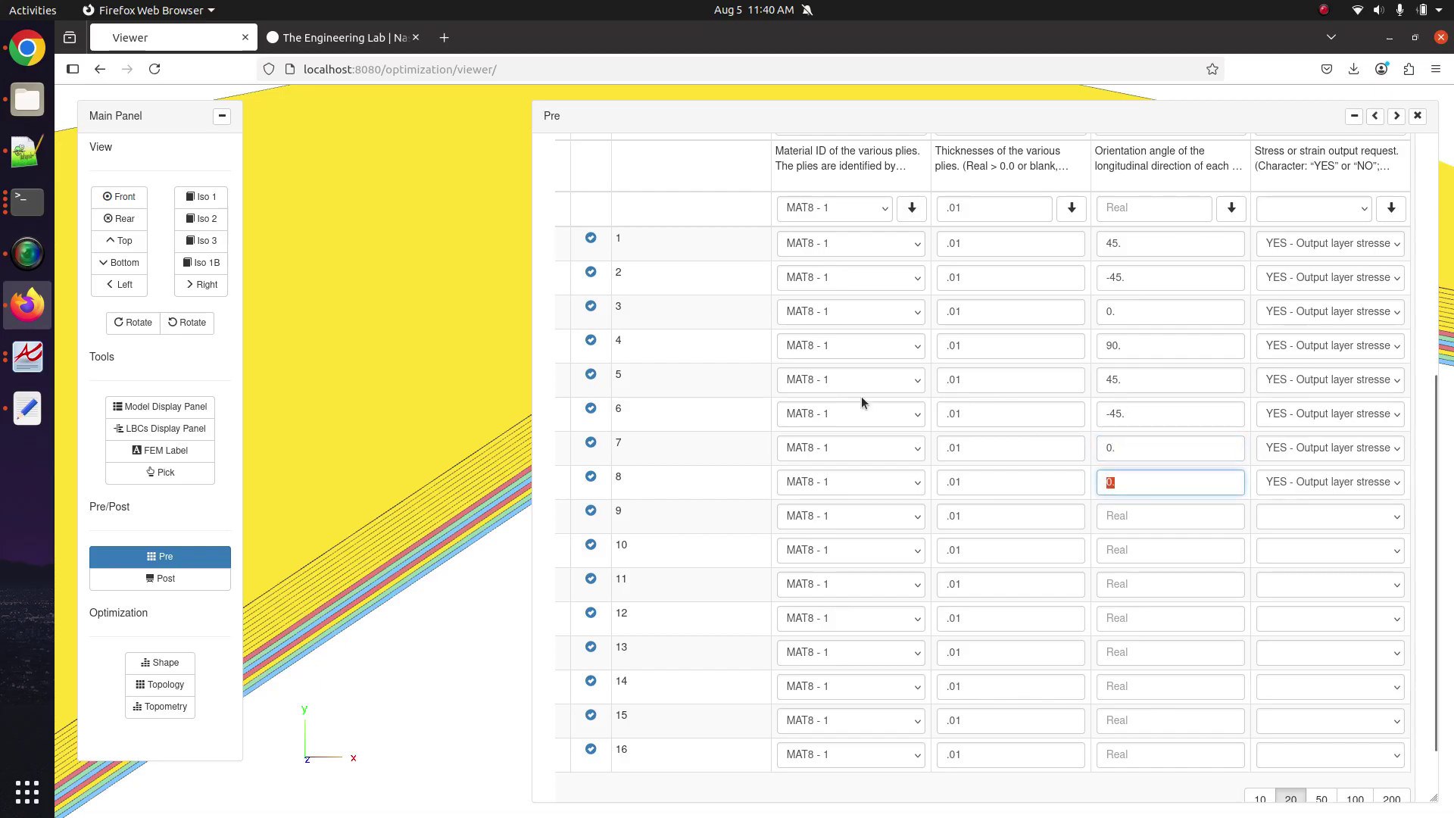
text(90.)
click(1153, 515)
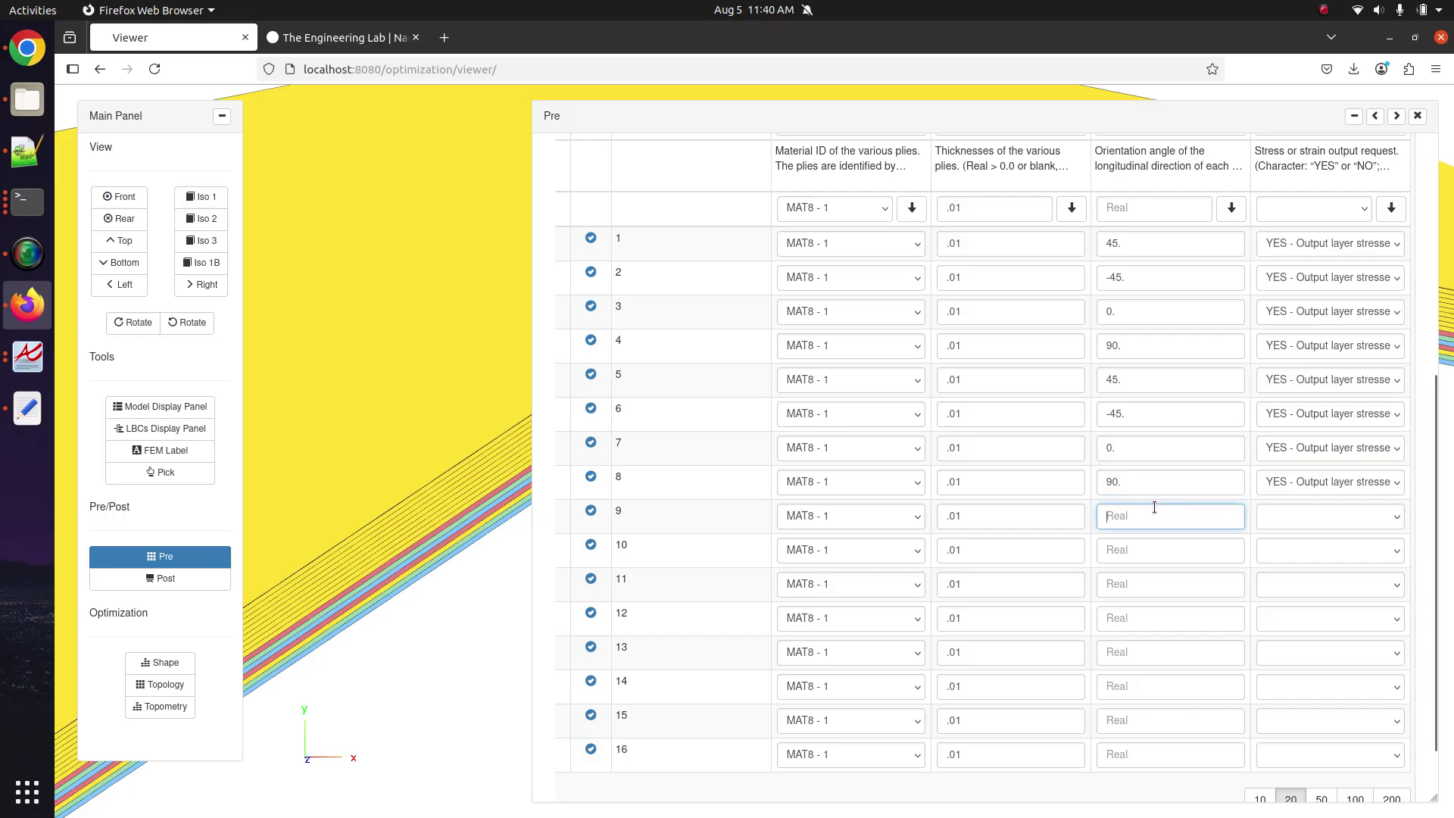
text(0)
scroll(744, 743, left, 3)
Delete plies 16 down to 10 so only nine plies remain.
text(.)
click(639, 748)
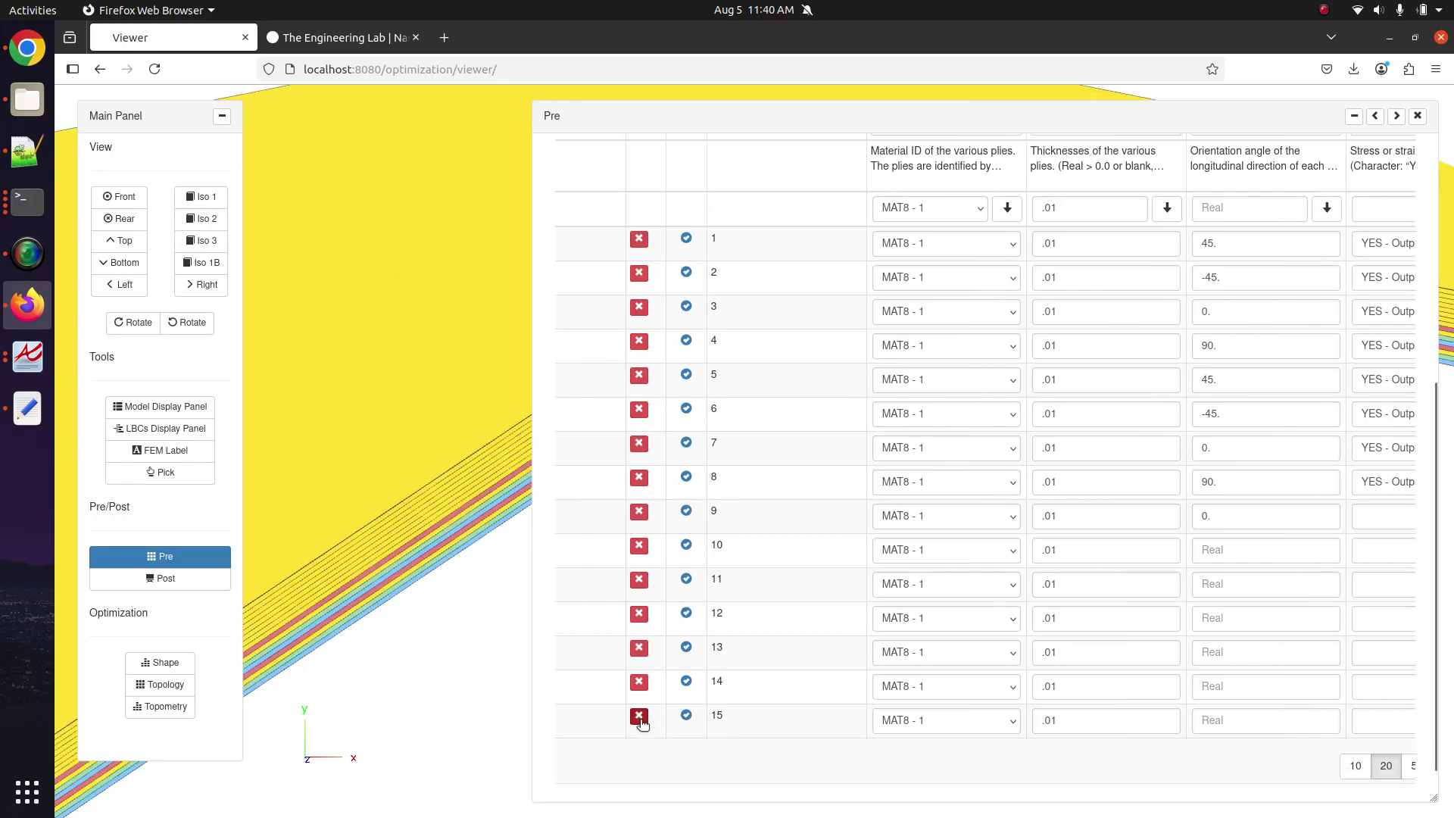
click(639, 719)
click(639, 719)
click(639, 652)
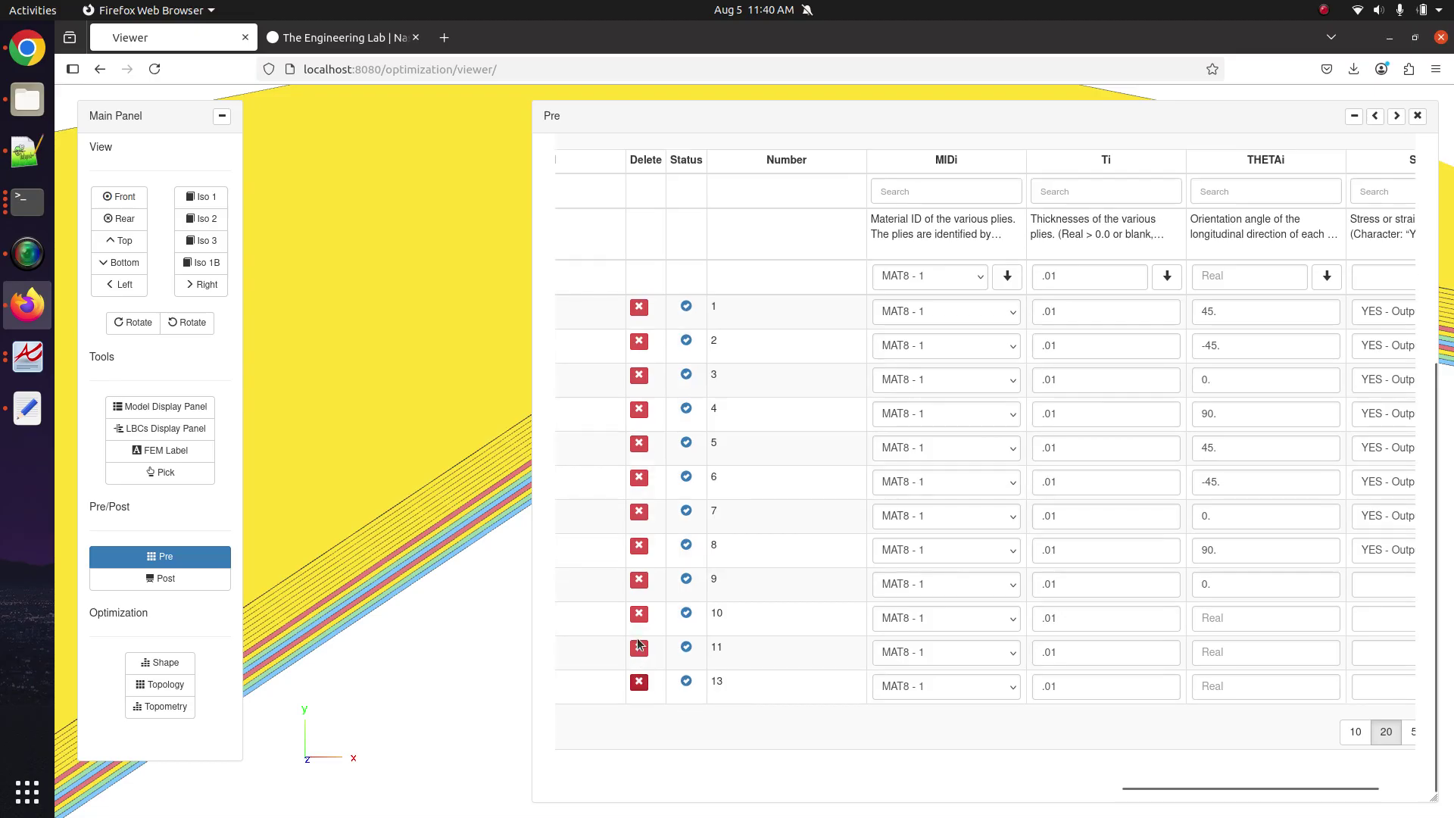
click(639, 681)
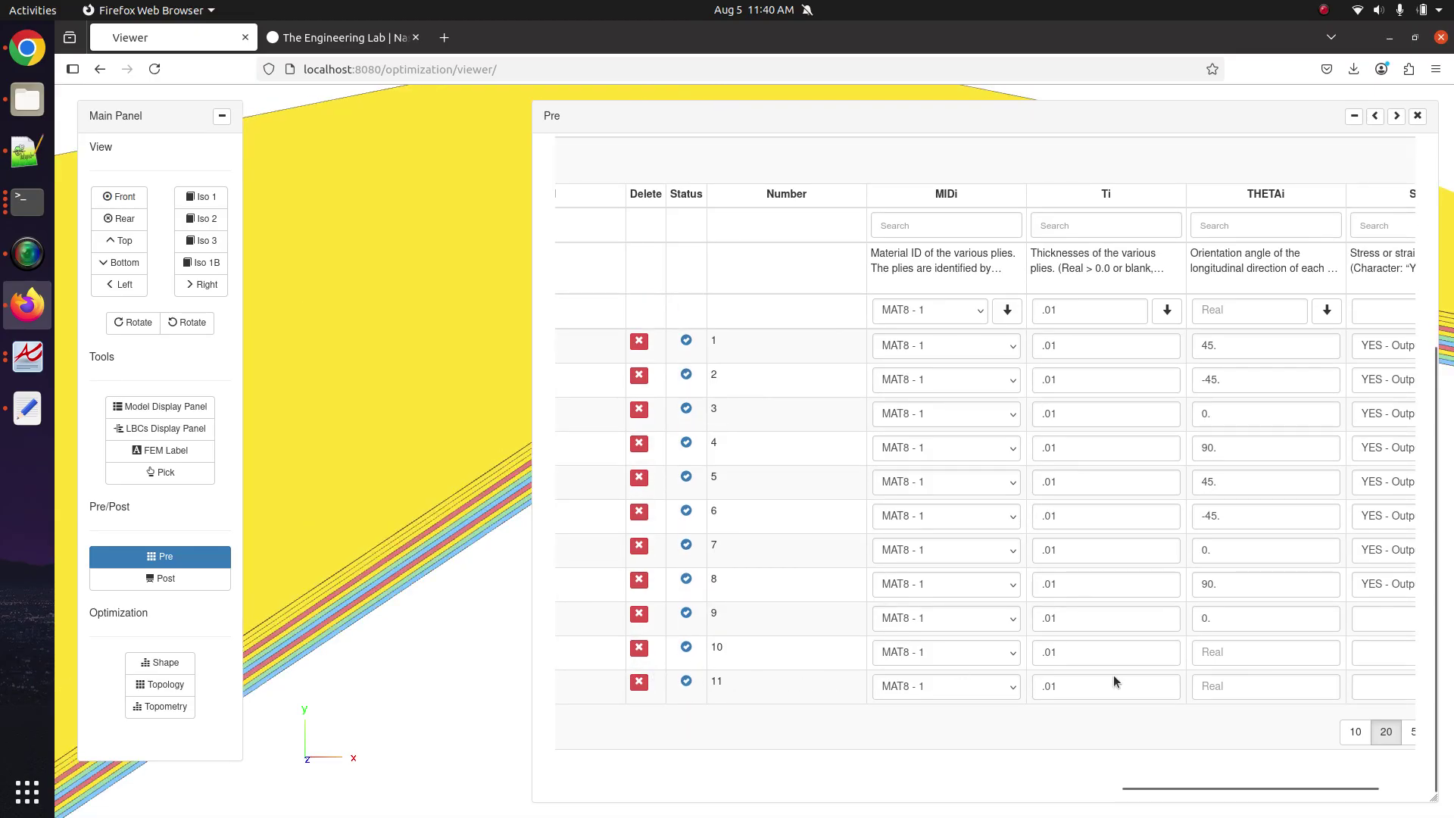
click(636, 684)
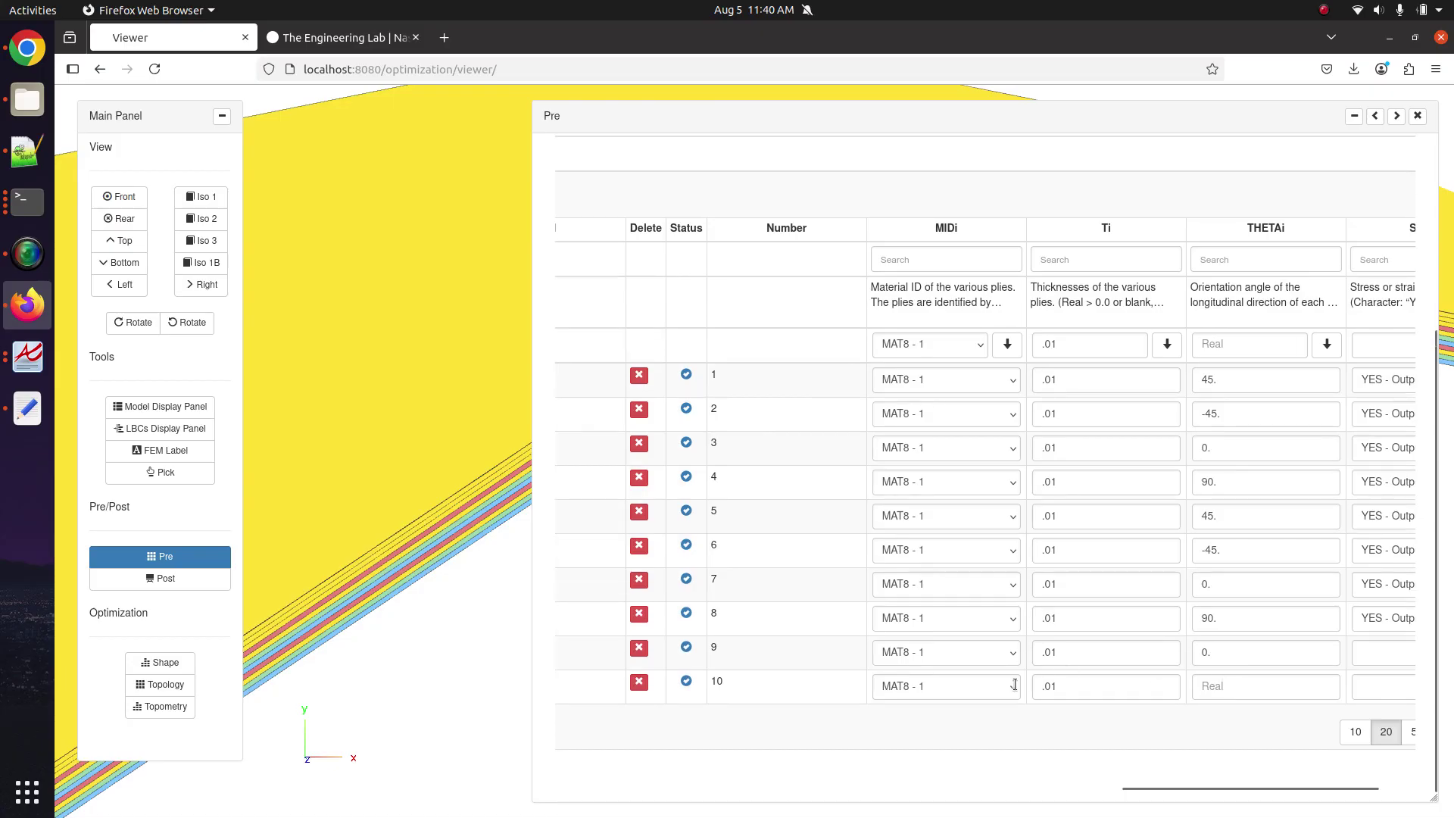
click(639, 684)
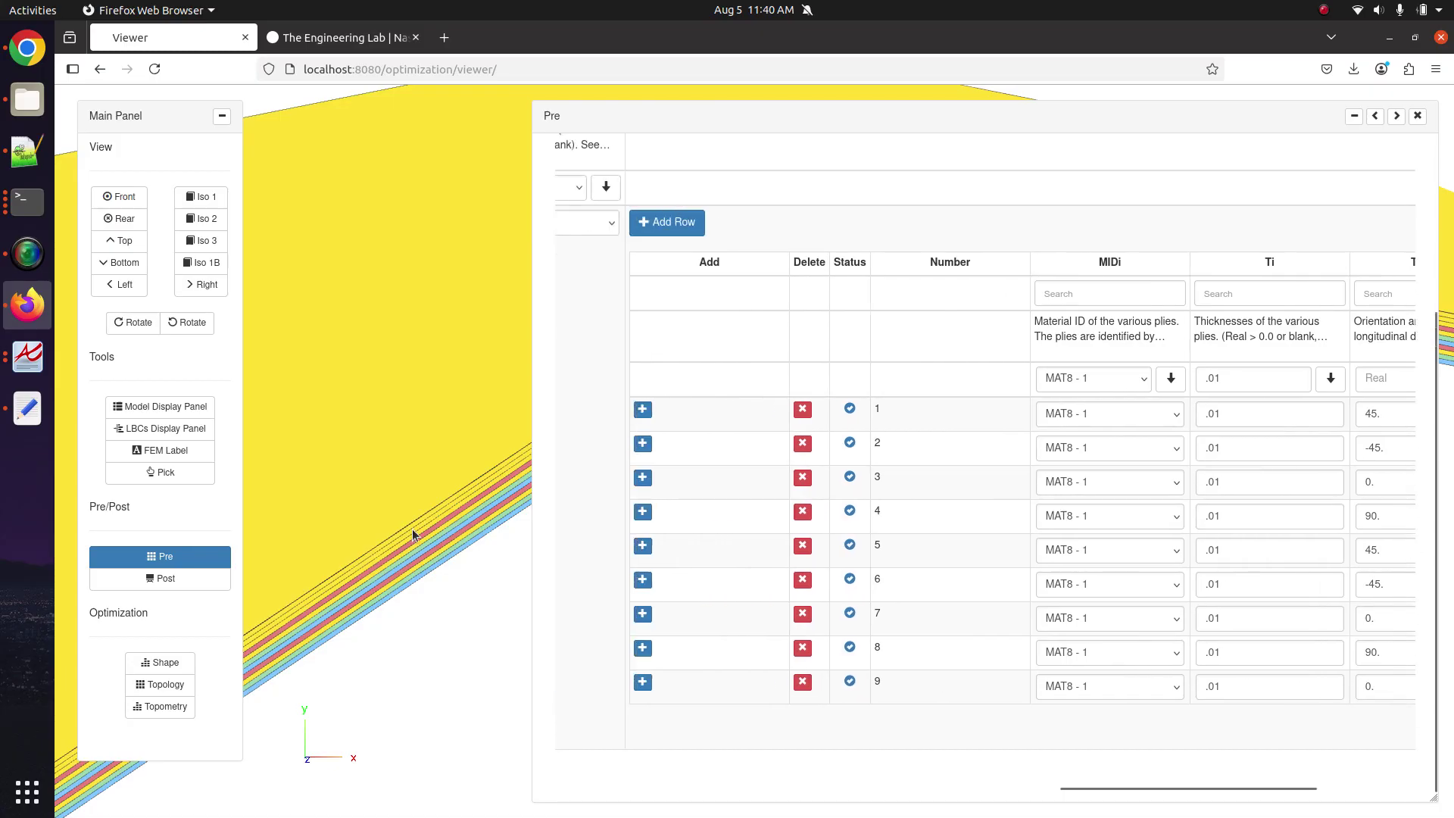
Shrink the ply table and shift the 3D view to show the laminate's layered edge.
click(1396, 116)
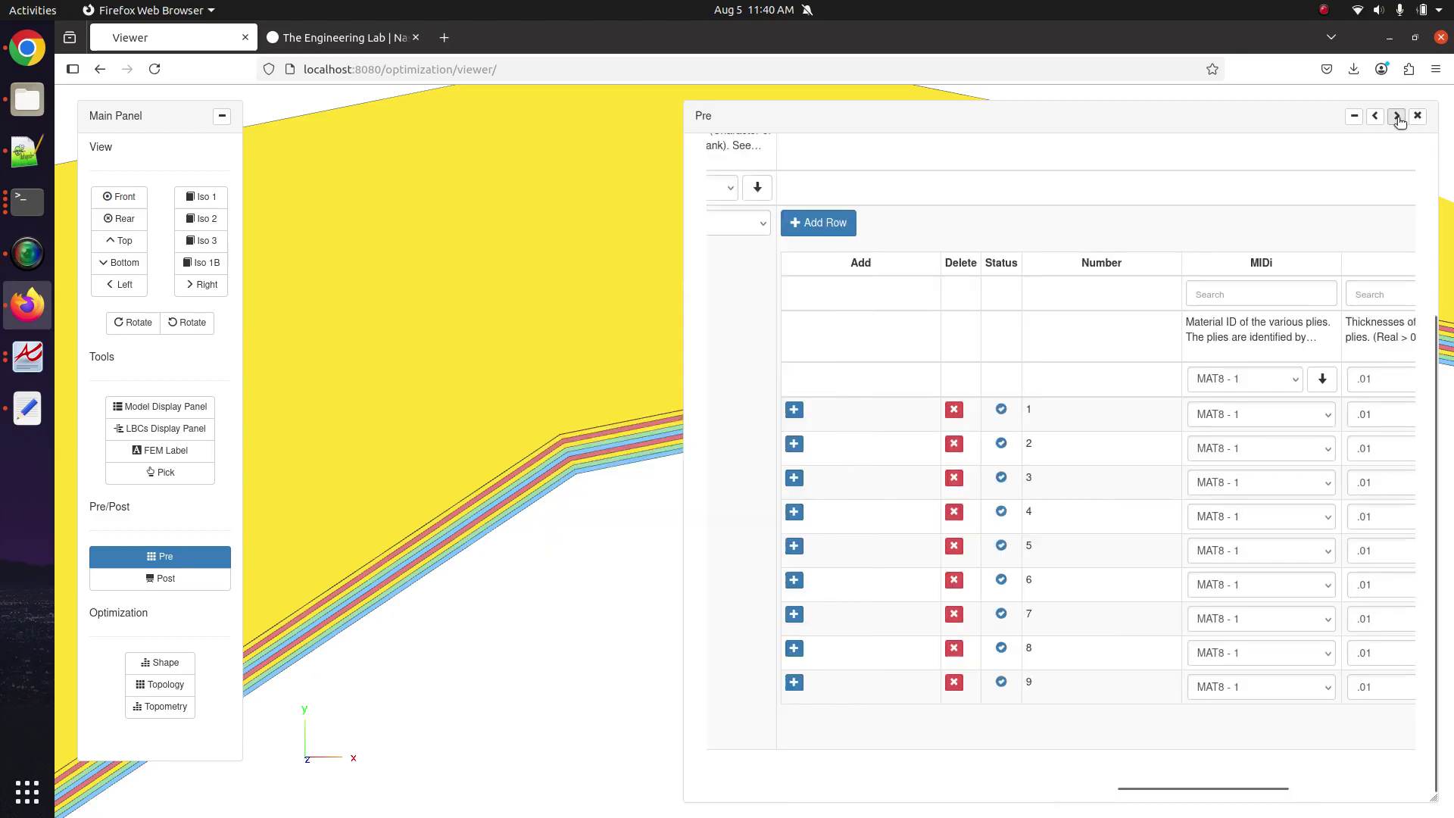
drag(716, 439, 683, 435)
scroll(710, 393, up, 5)
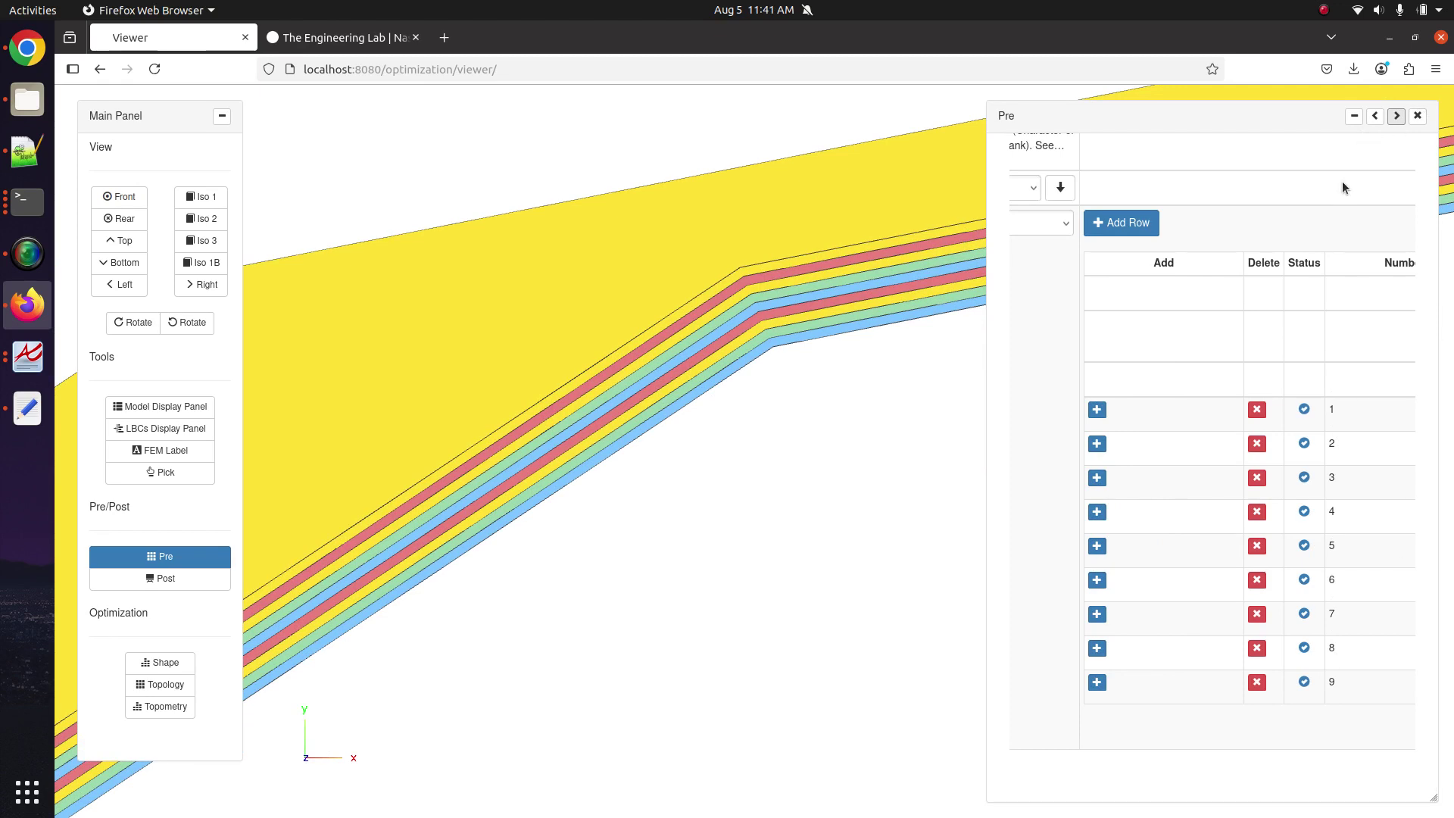
Choose SYM in the PCOMP LAM dropdown.
scroll(1211, 233, left, 4)
scroll(1171, 335, up, 5)
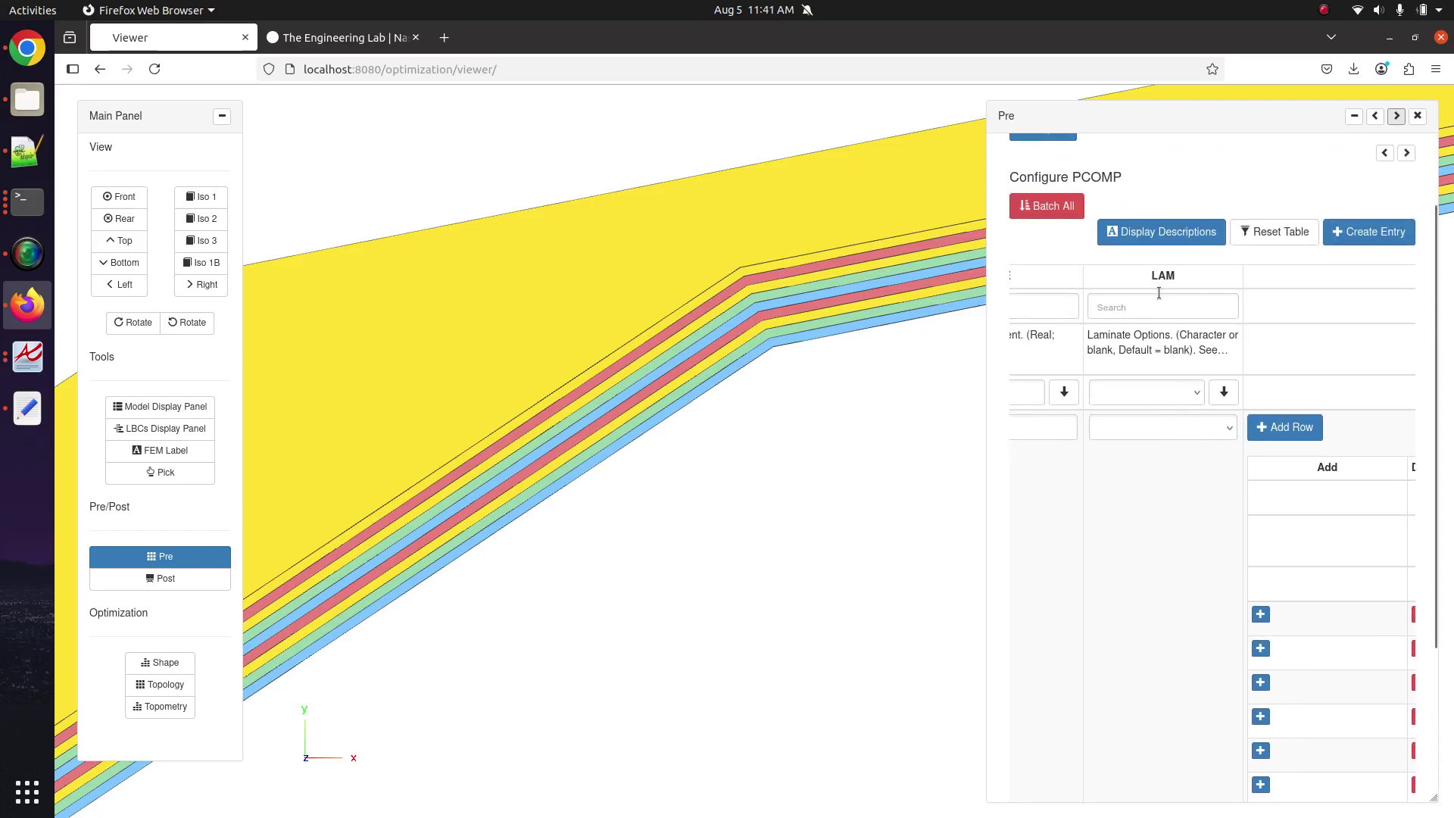
click(1171, 427)
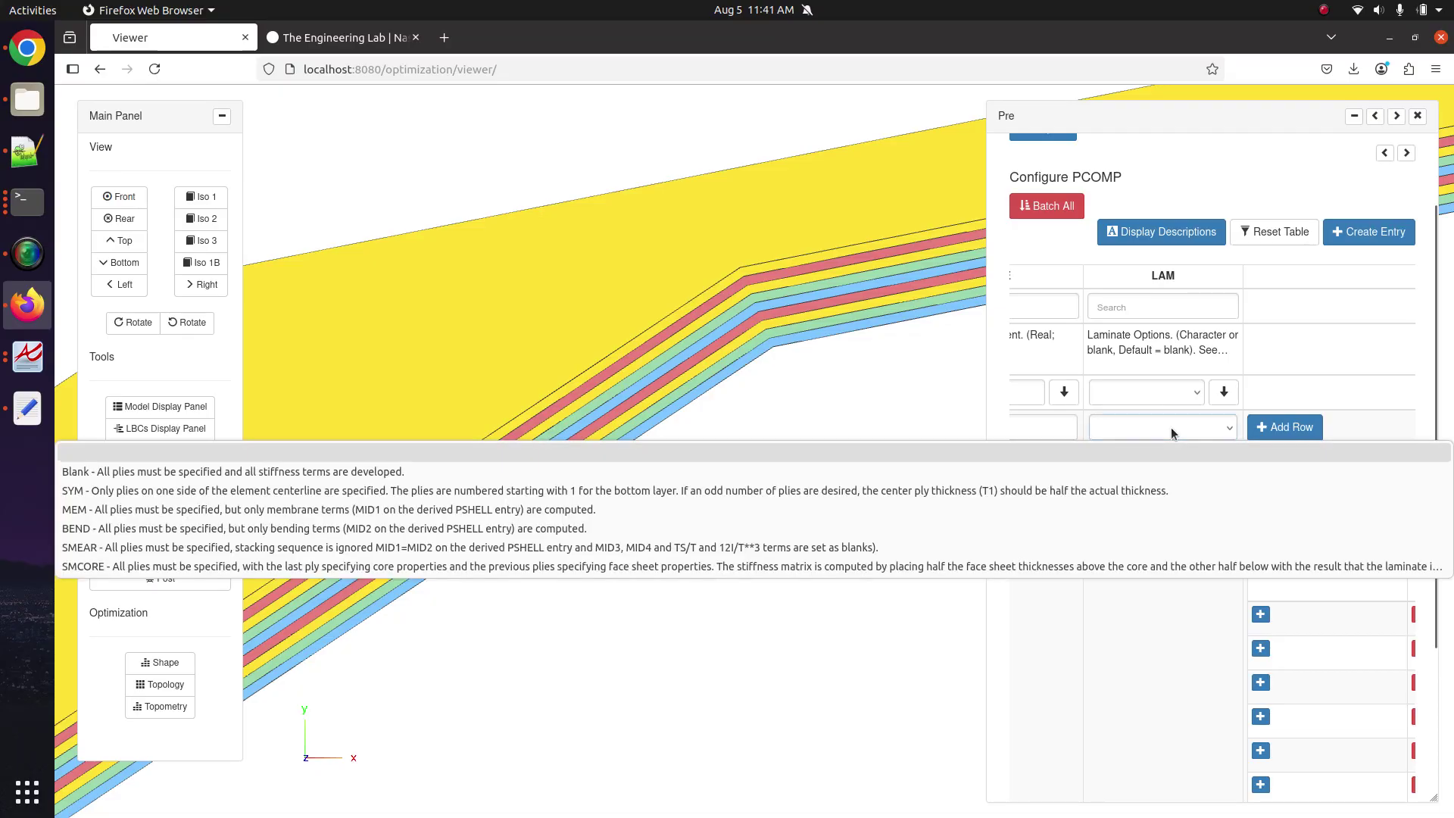
click(1143, 490)
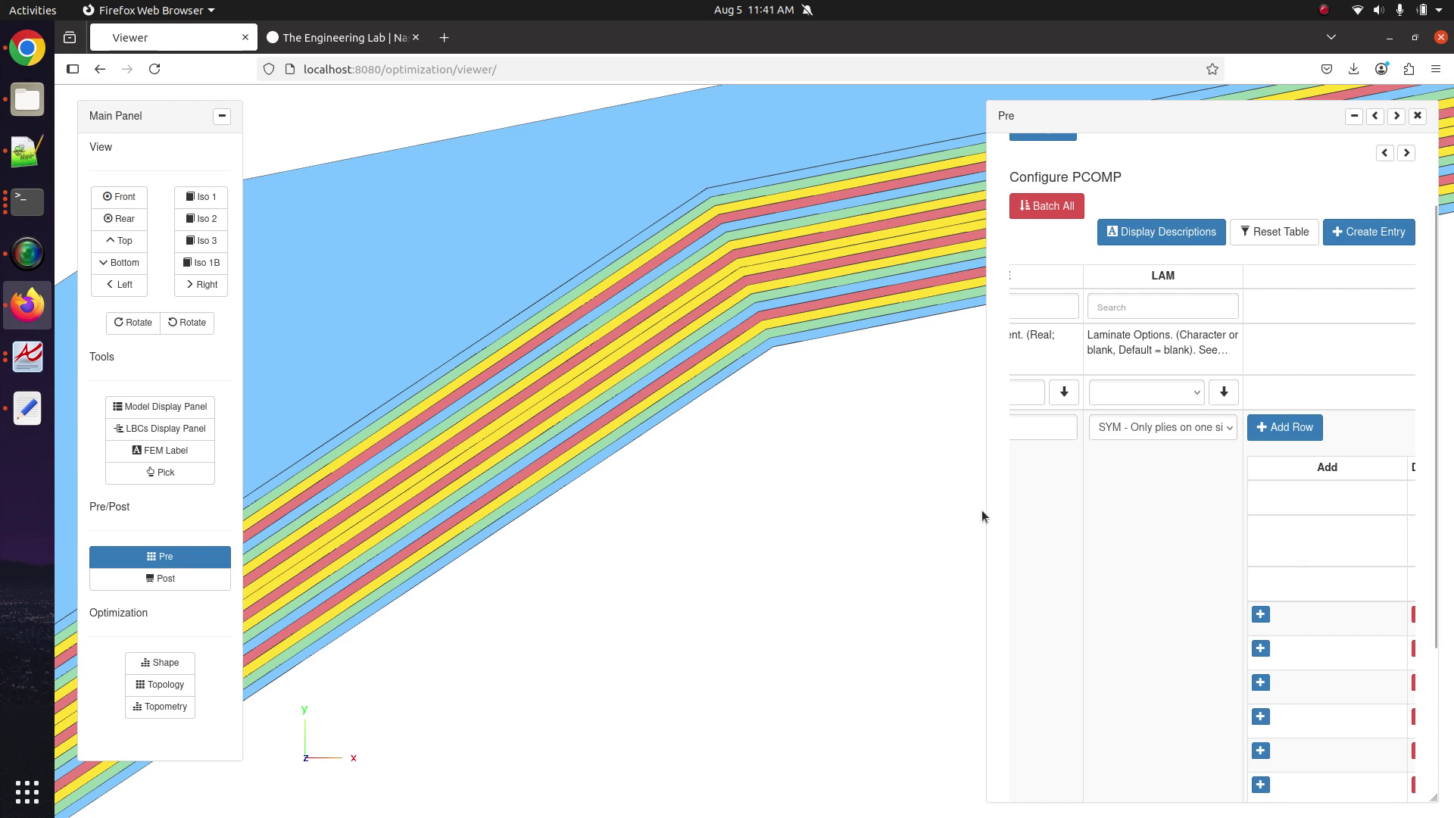
Widen the ply table and recheck the laminate options, keeping SYM.
scroll(1149, 544, down, 5)
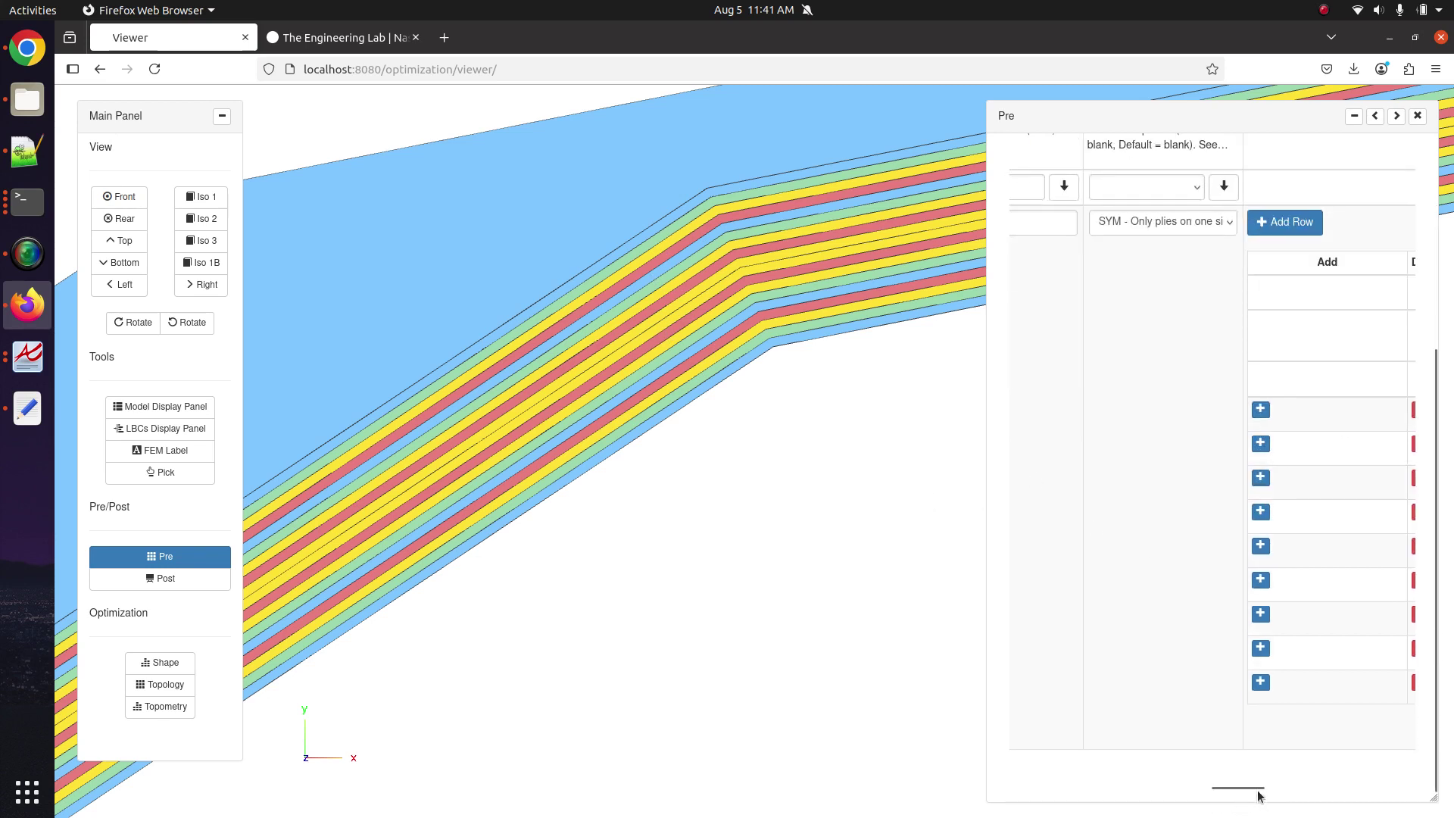
drag(1237, 788, 1281, 790)
drag(784, 478, 642, 355)
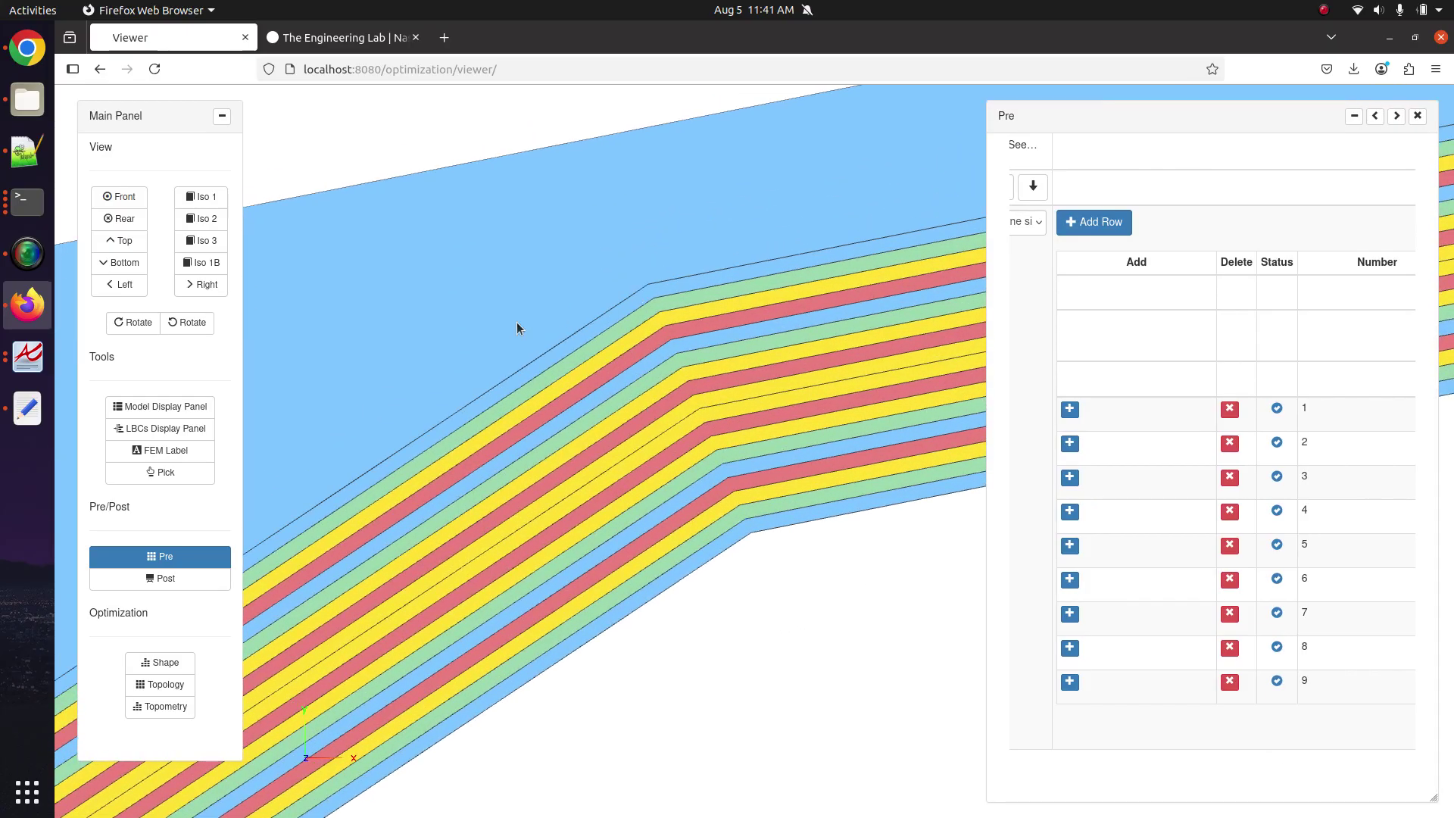
click(1374, 115)
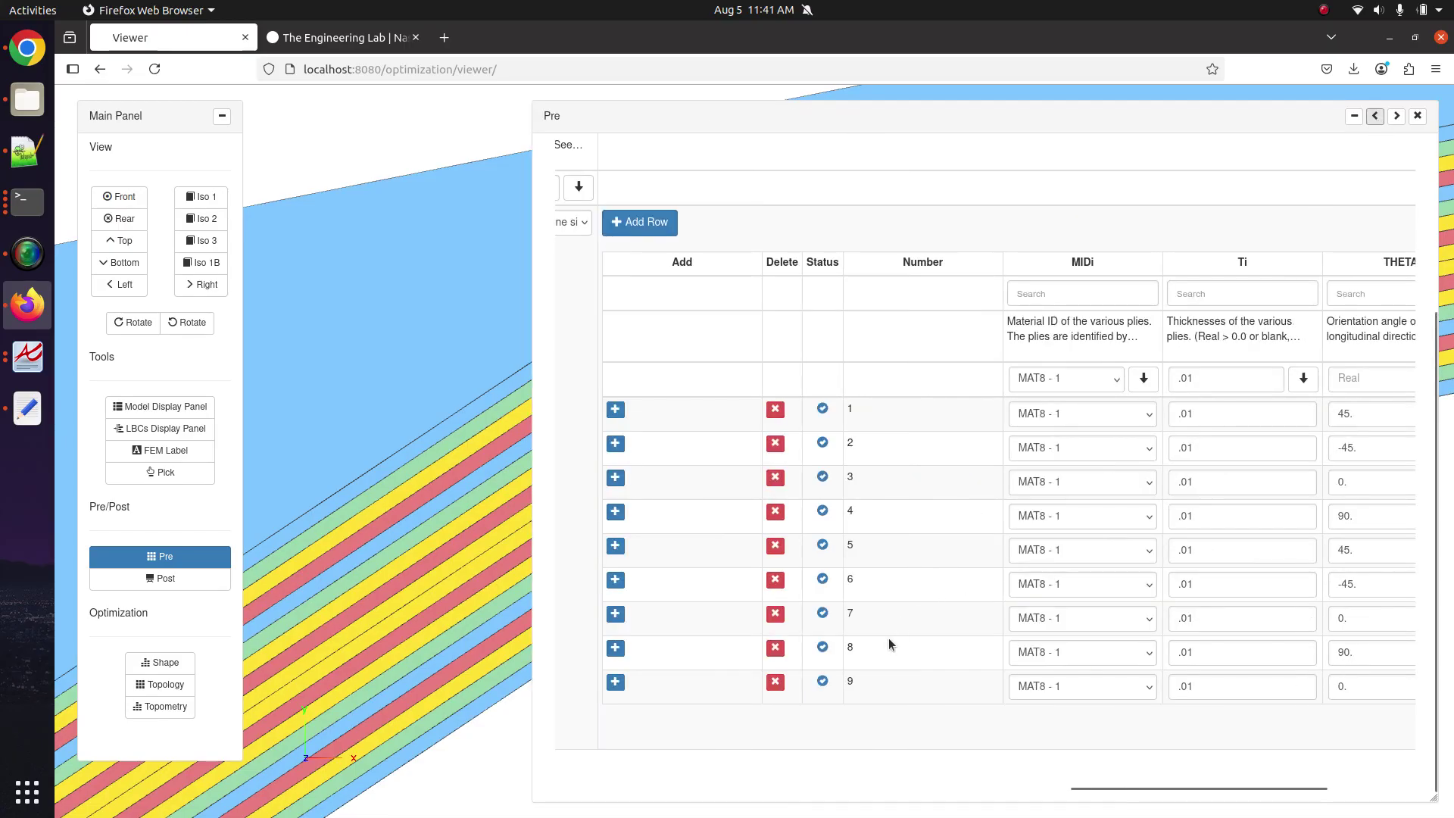
scroll(770, 519, left, 1)
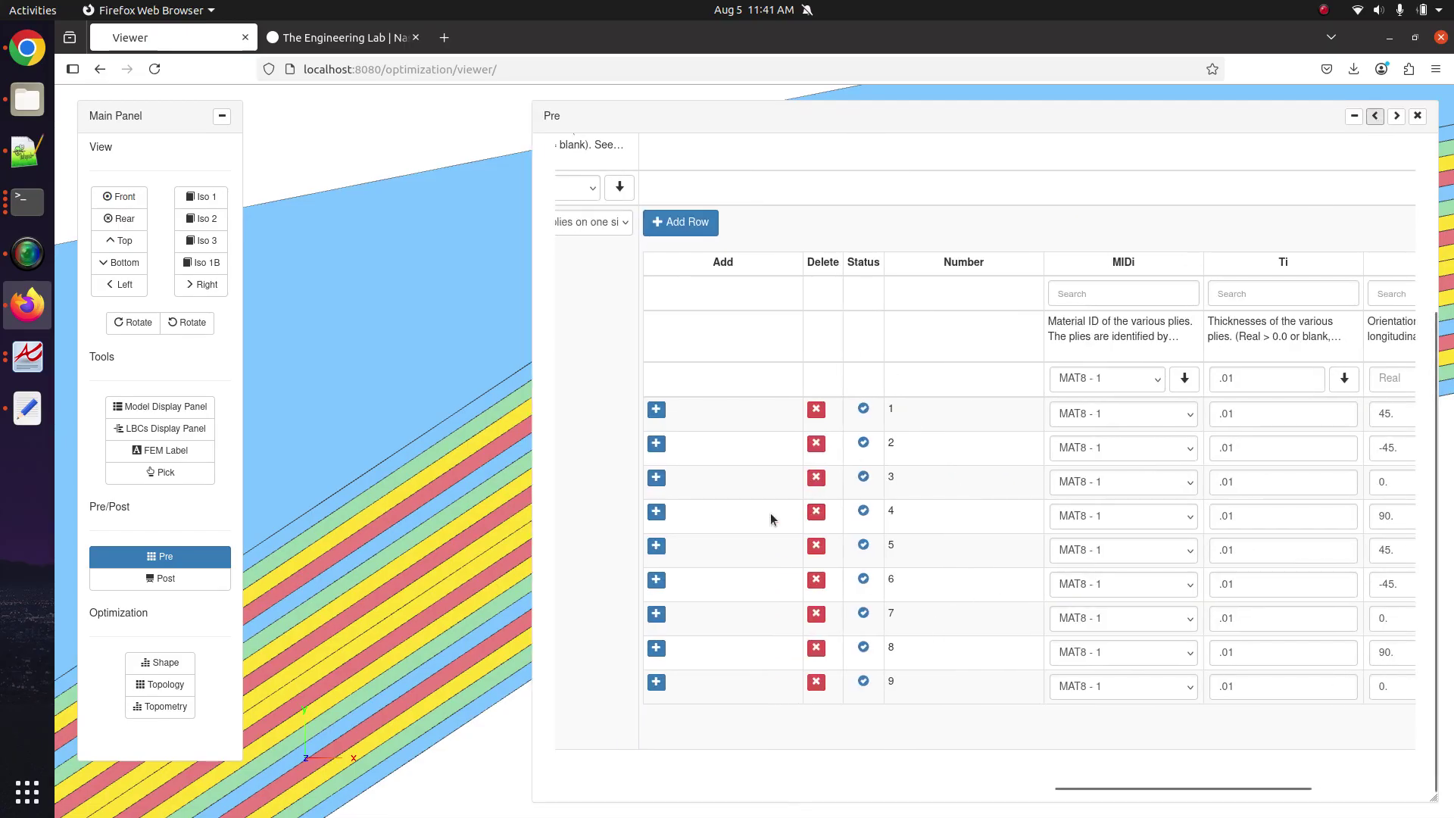
scroll(772, 512, left, 1)
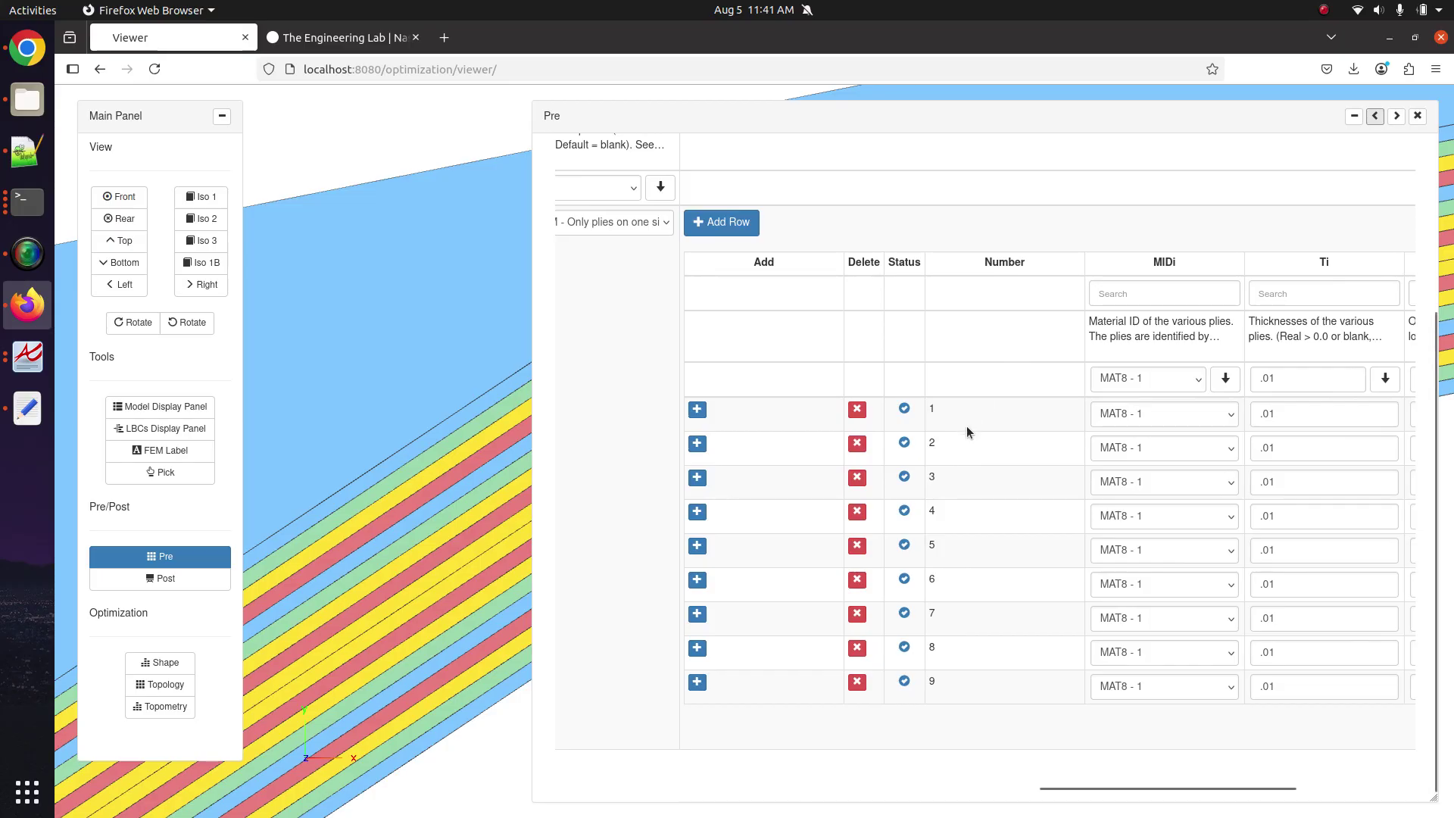
scroll(757, 325, left, 1)
click(625, 224)
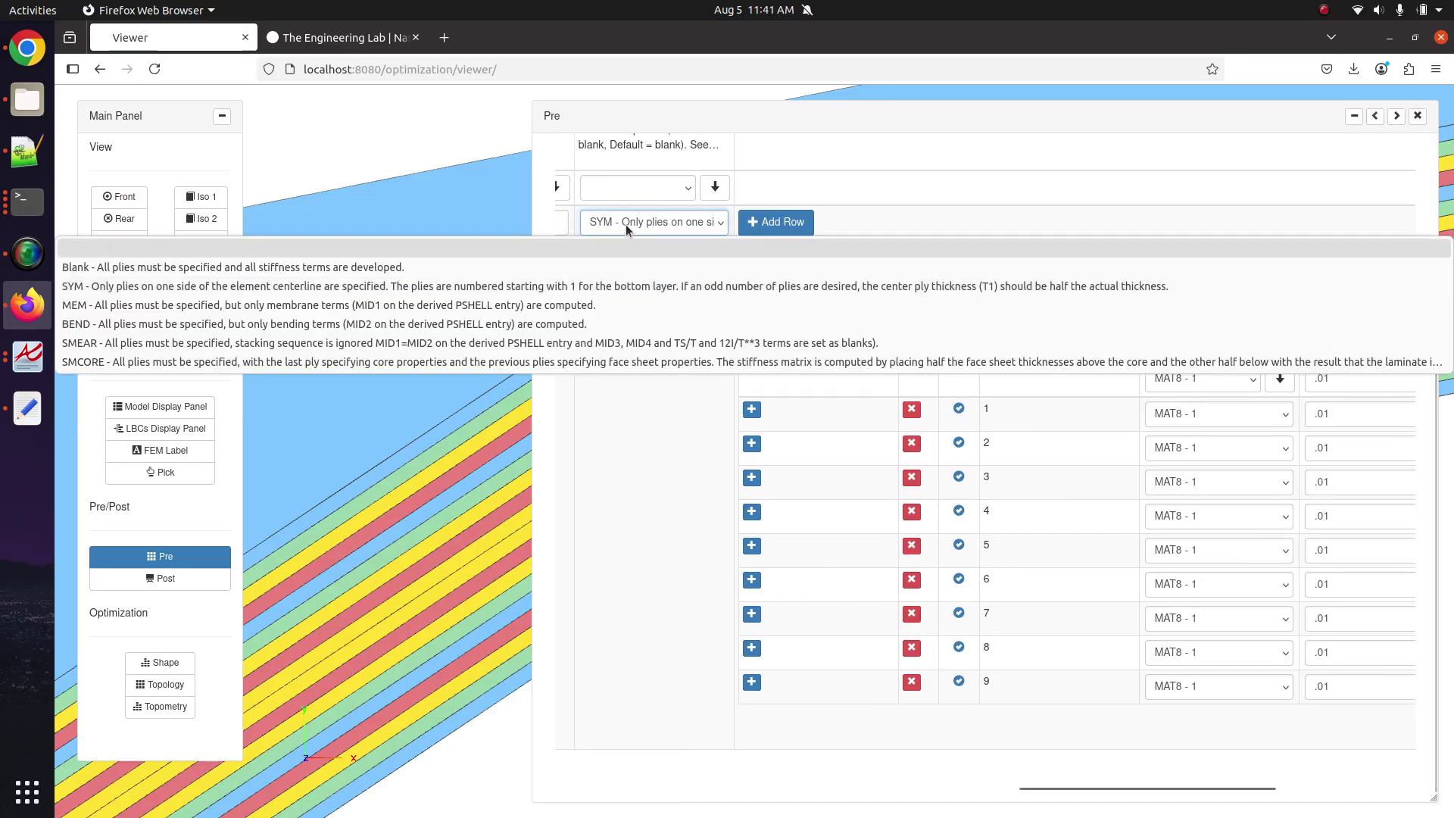
click(625, 286)
Collapse the Main Panel and rotate the laminate to inspect the plies from above.
click(222, 116)
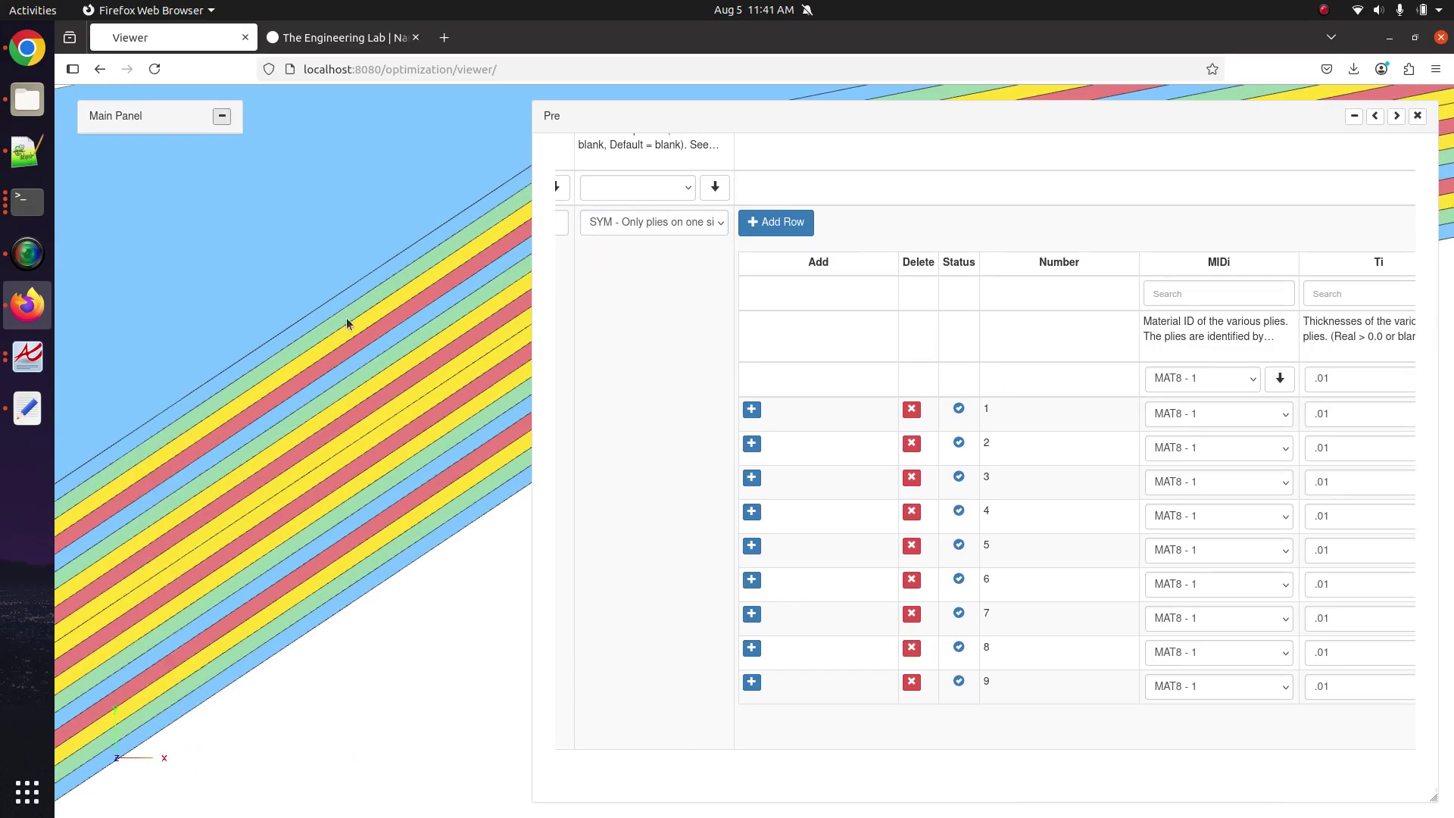
drag(347, 324, 349, 478)
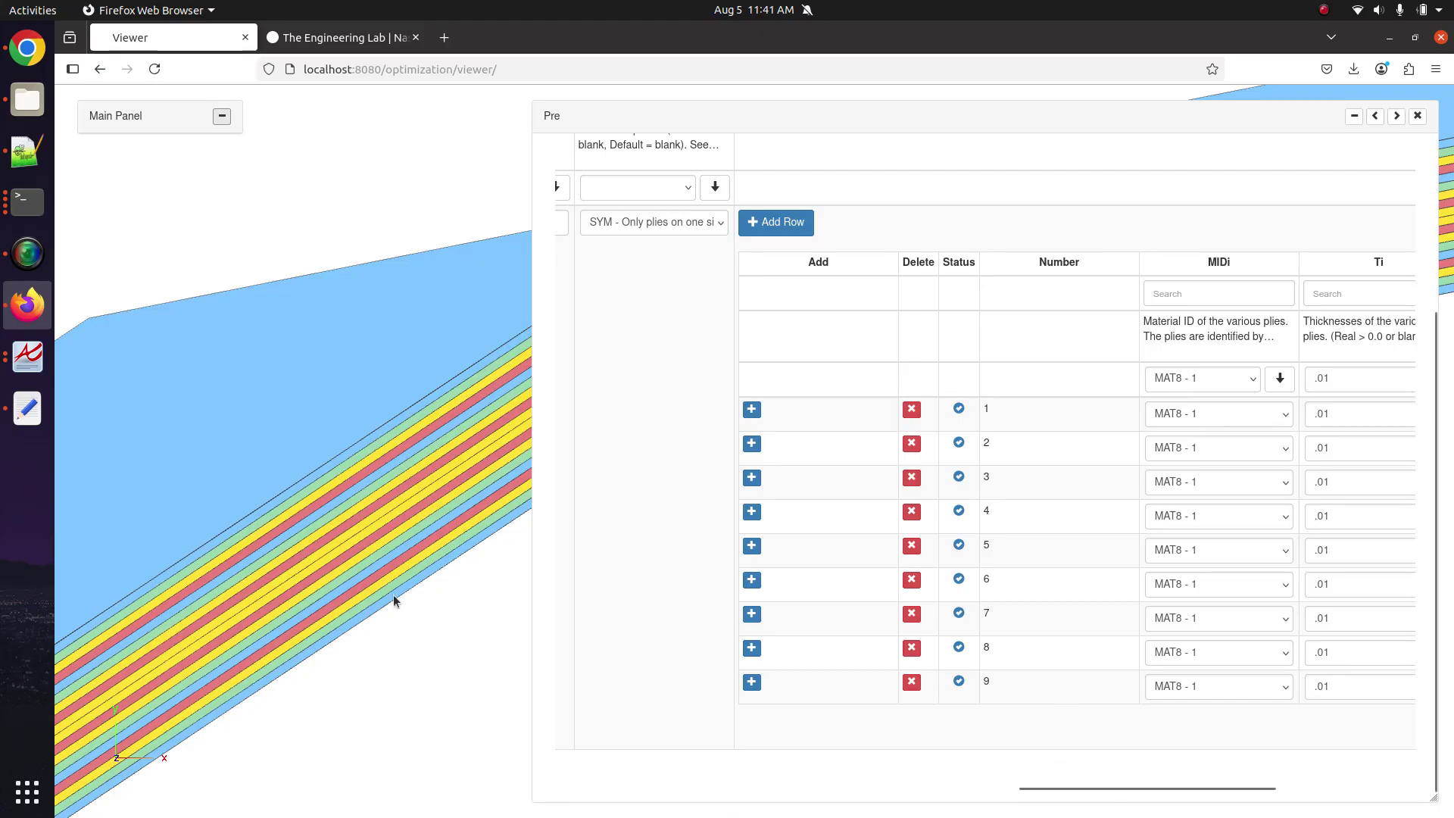
drag(393, 600, 304, 551)
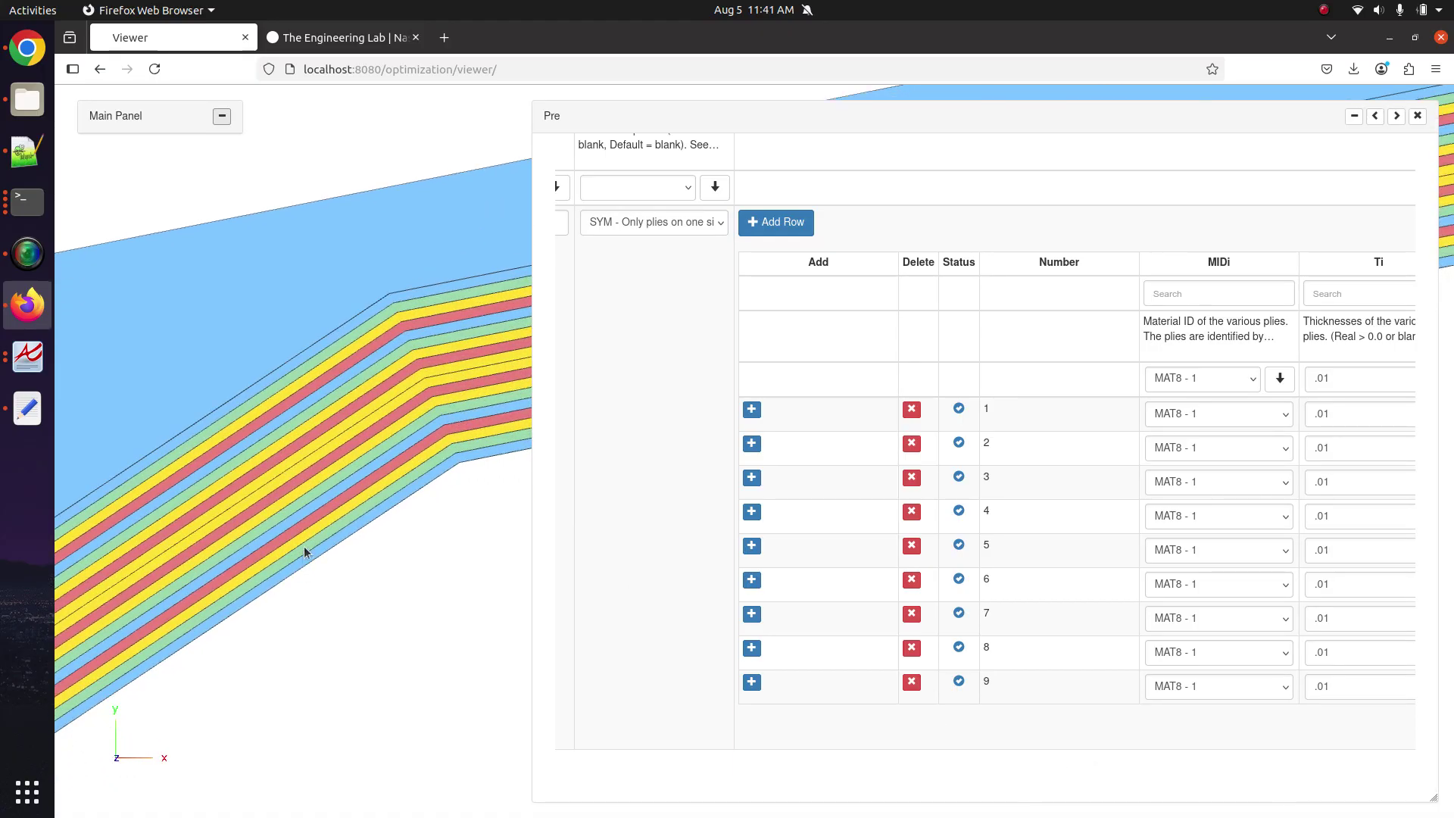
Apply a .001 Ti thickness to every ply and confirm.
scroll(1119, 763, right, 4)
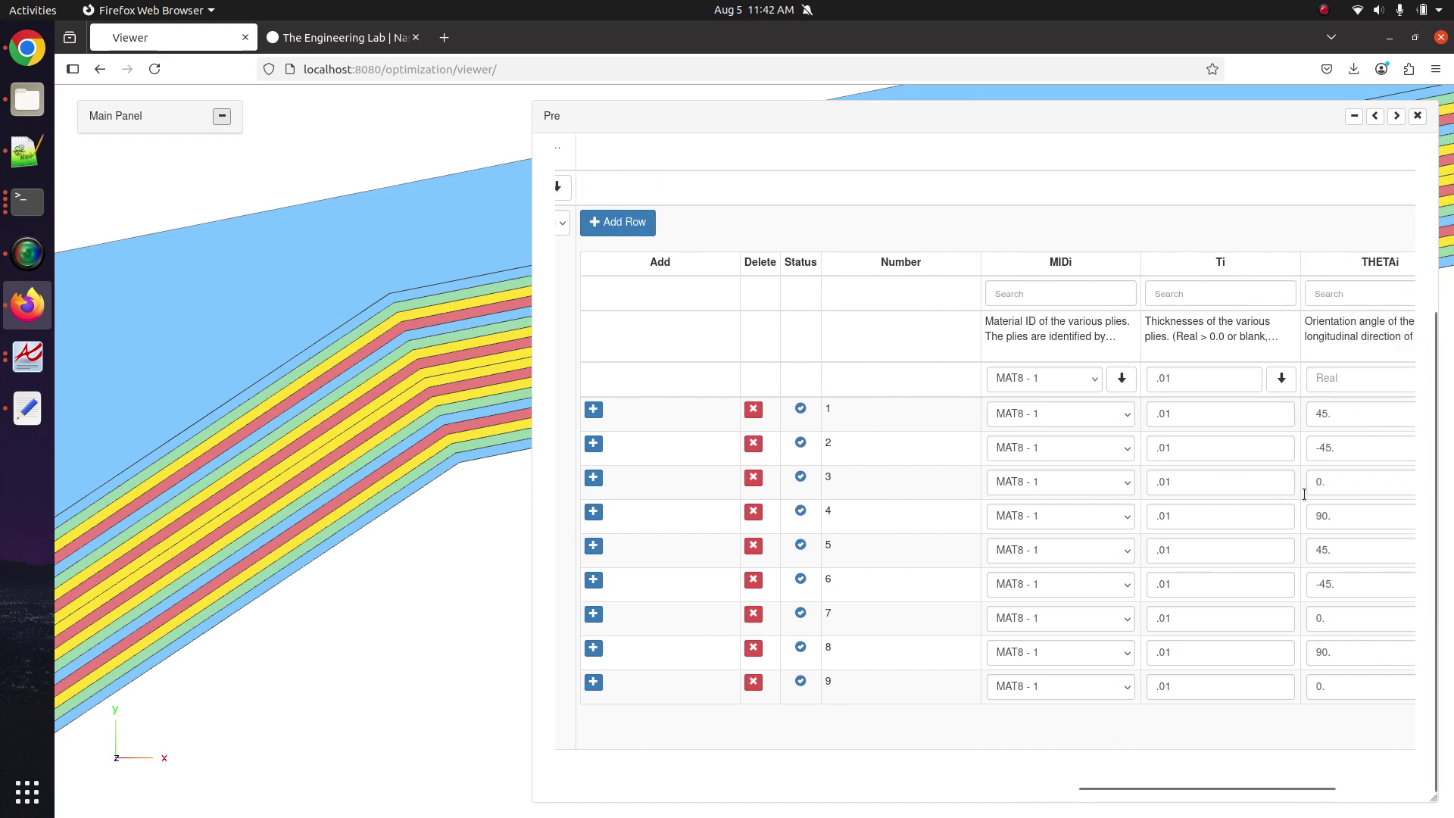
click(1169, 377)
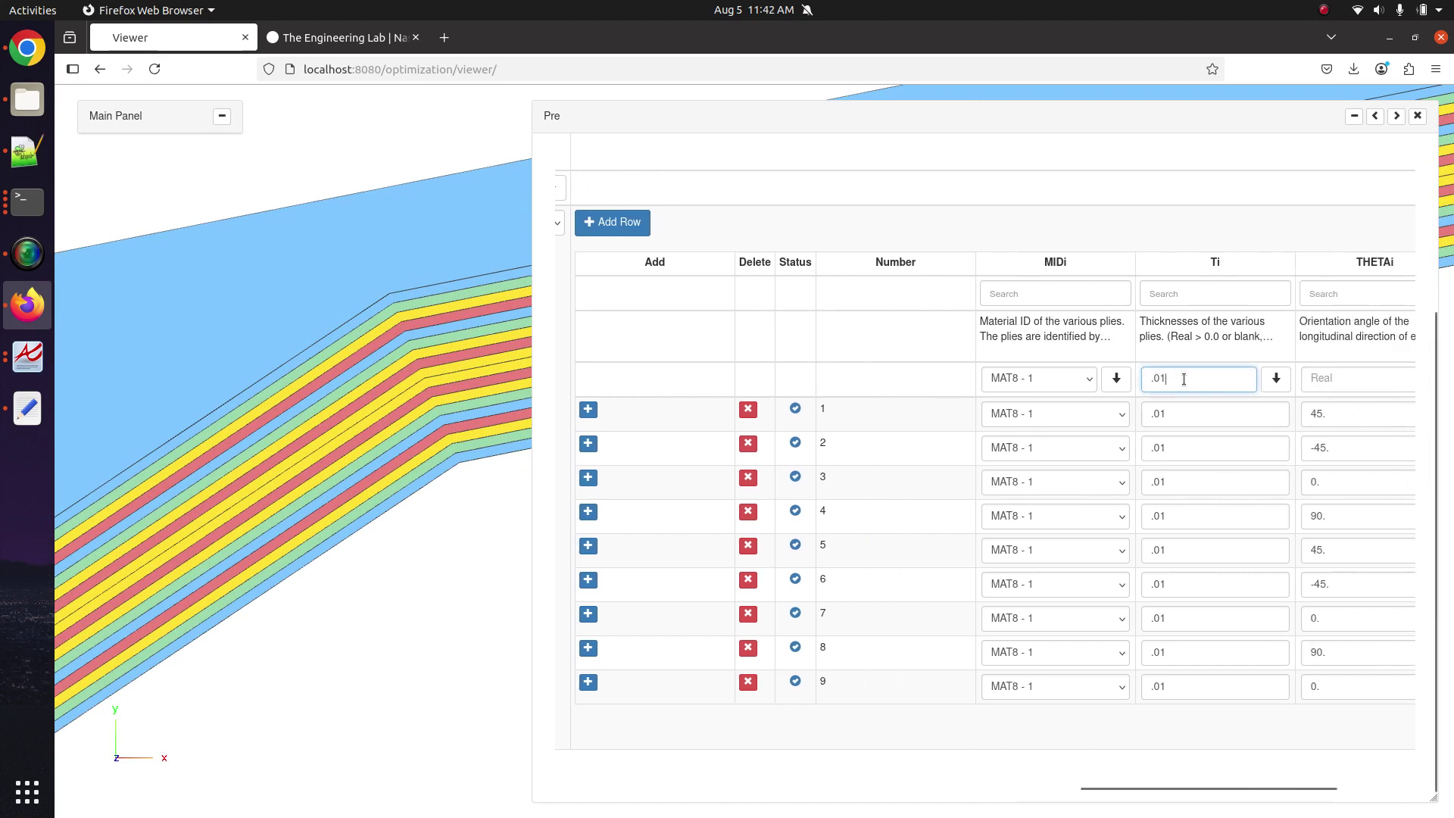
double_click(1183, 379)
text(.)
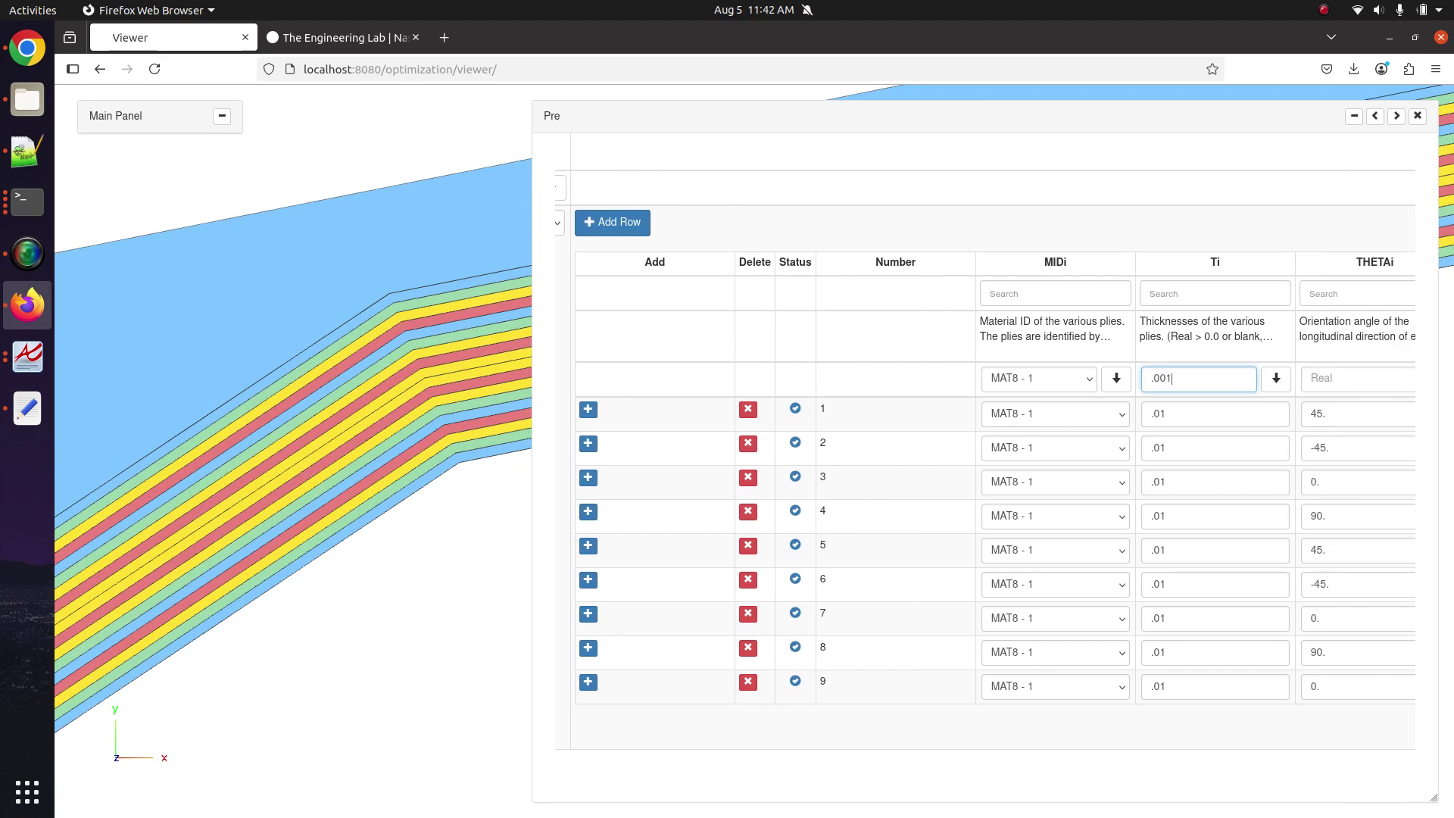
text(001)
click(1276, 377)
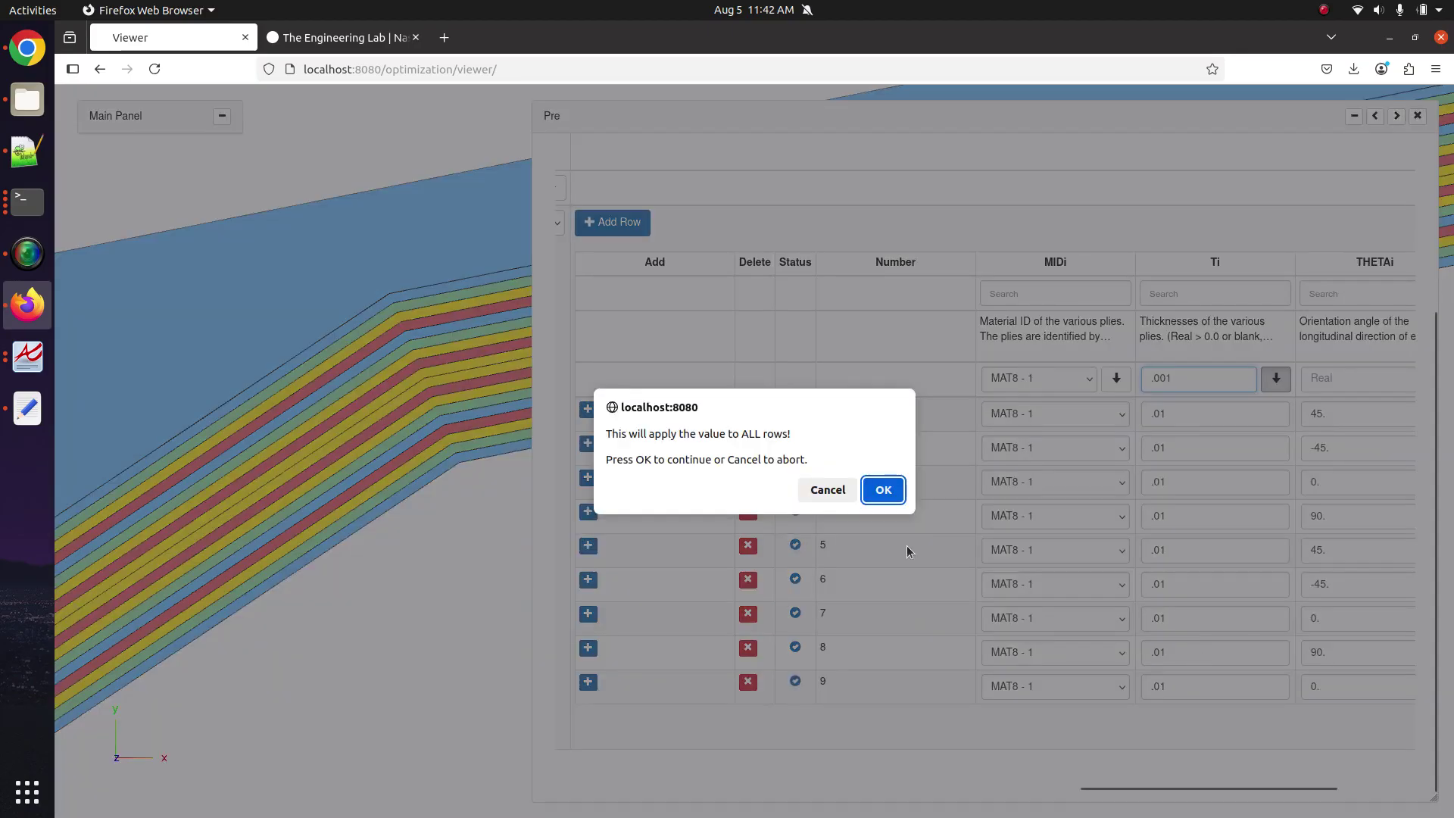
click(878, 486)
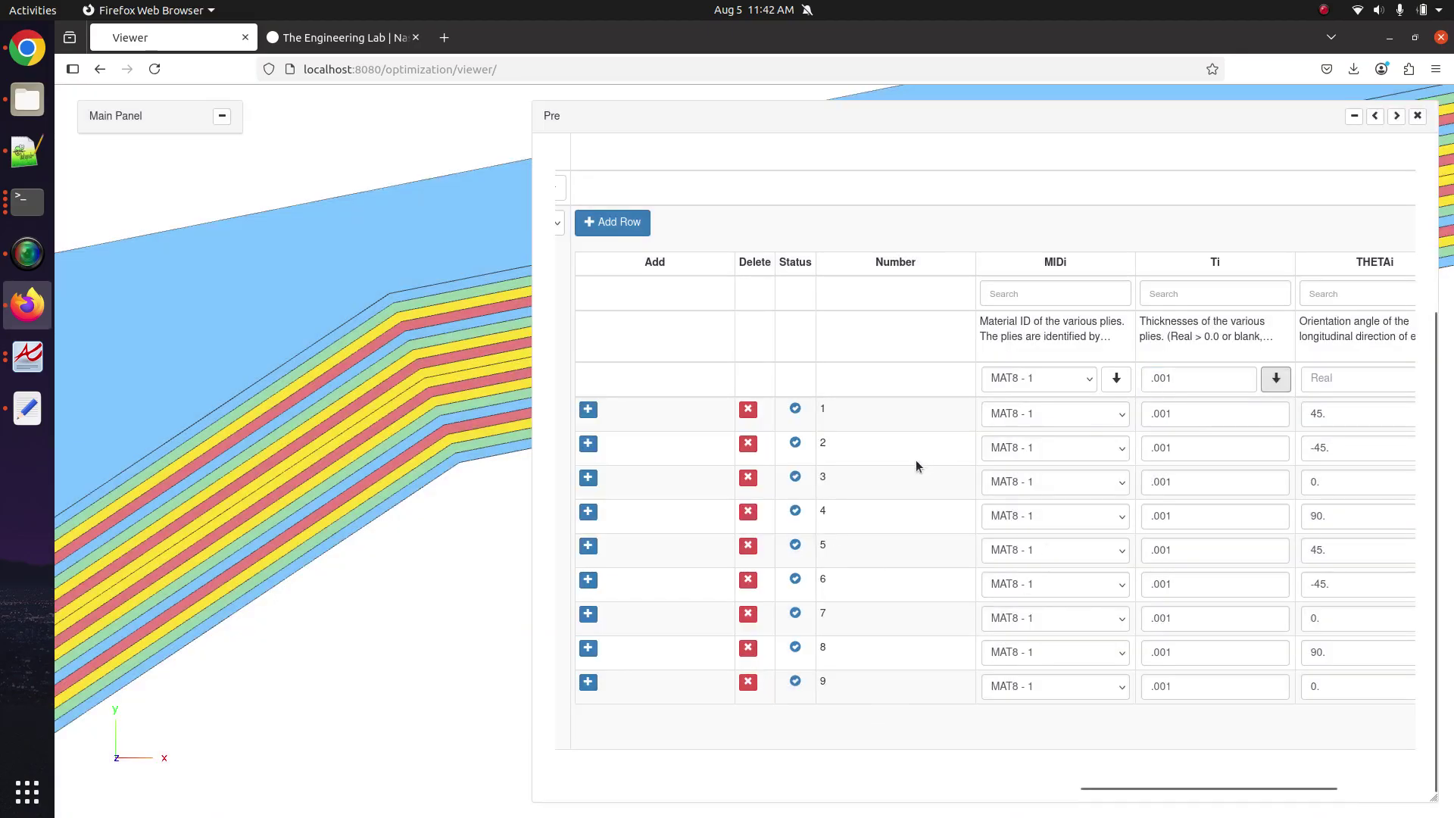
Change ply 9's thickness to .1 to form the thick core.
click(1162, 687)
key(BackSpace)
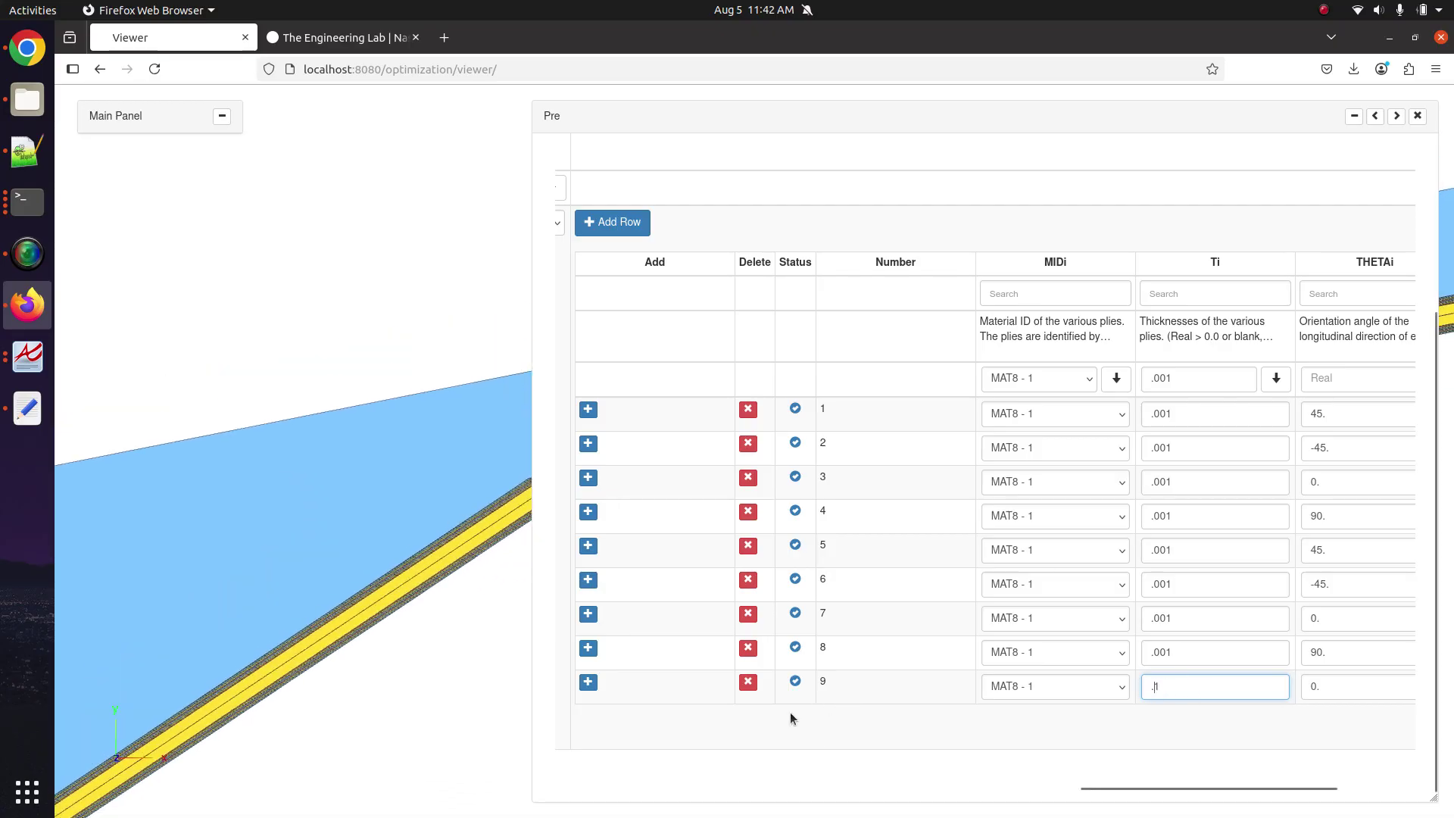
click(404, 537)
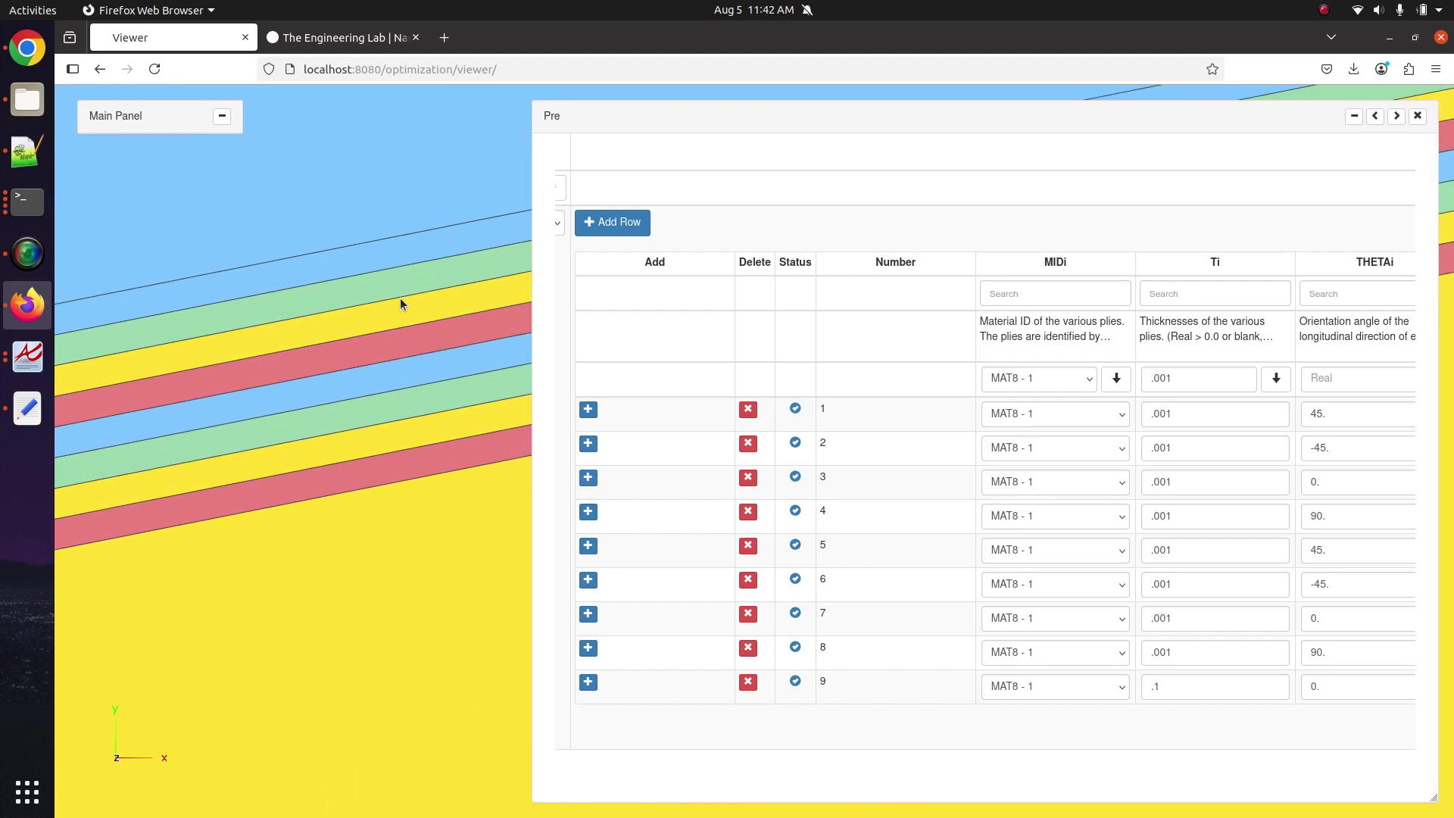
drag(1253, 801, 1432, 781)
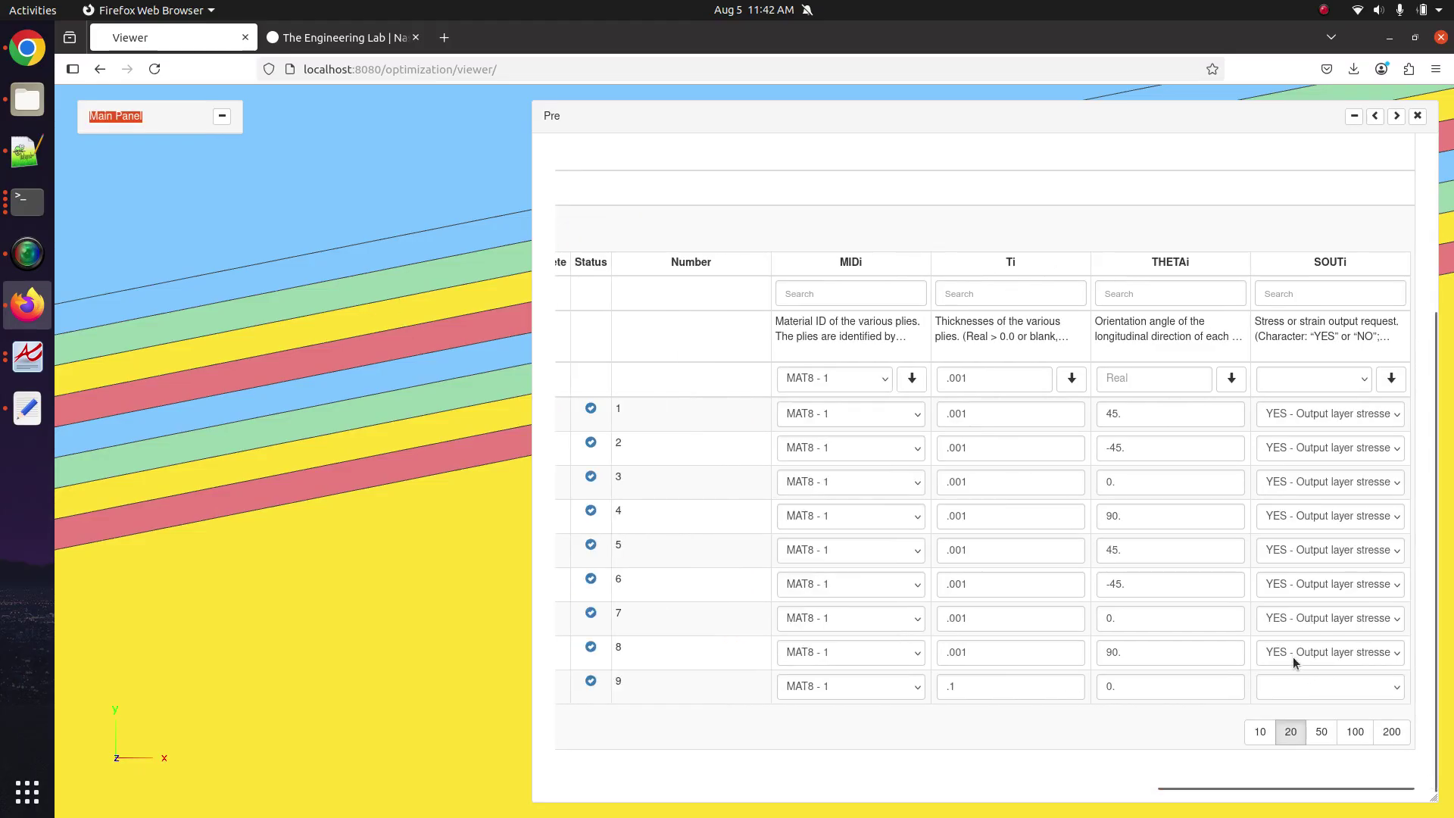
Set ply 9's stress output (SOUT) to YES.
click(1319, 695)
click(1319, 695)
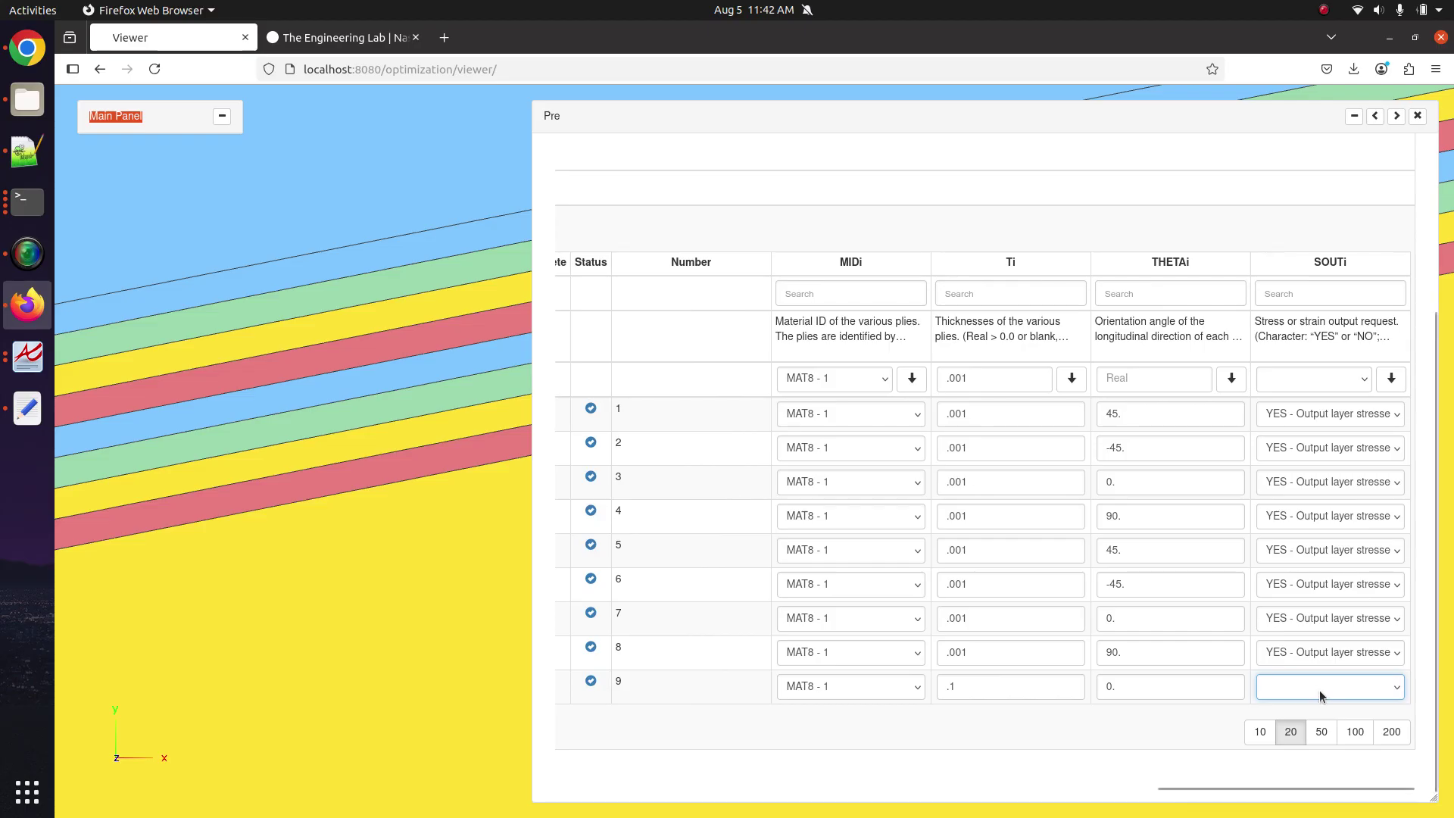
click(1319, 695)
click(1318, 695)
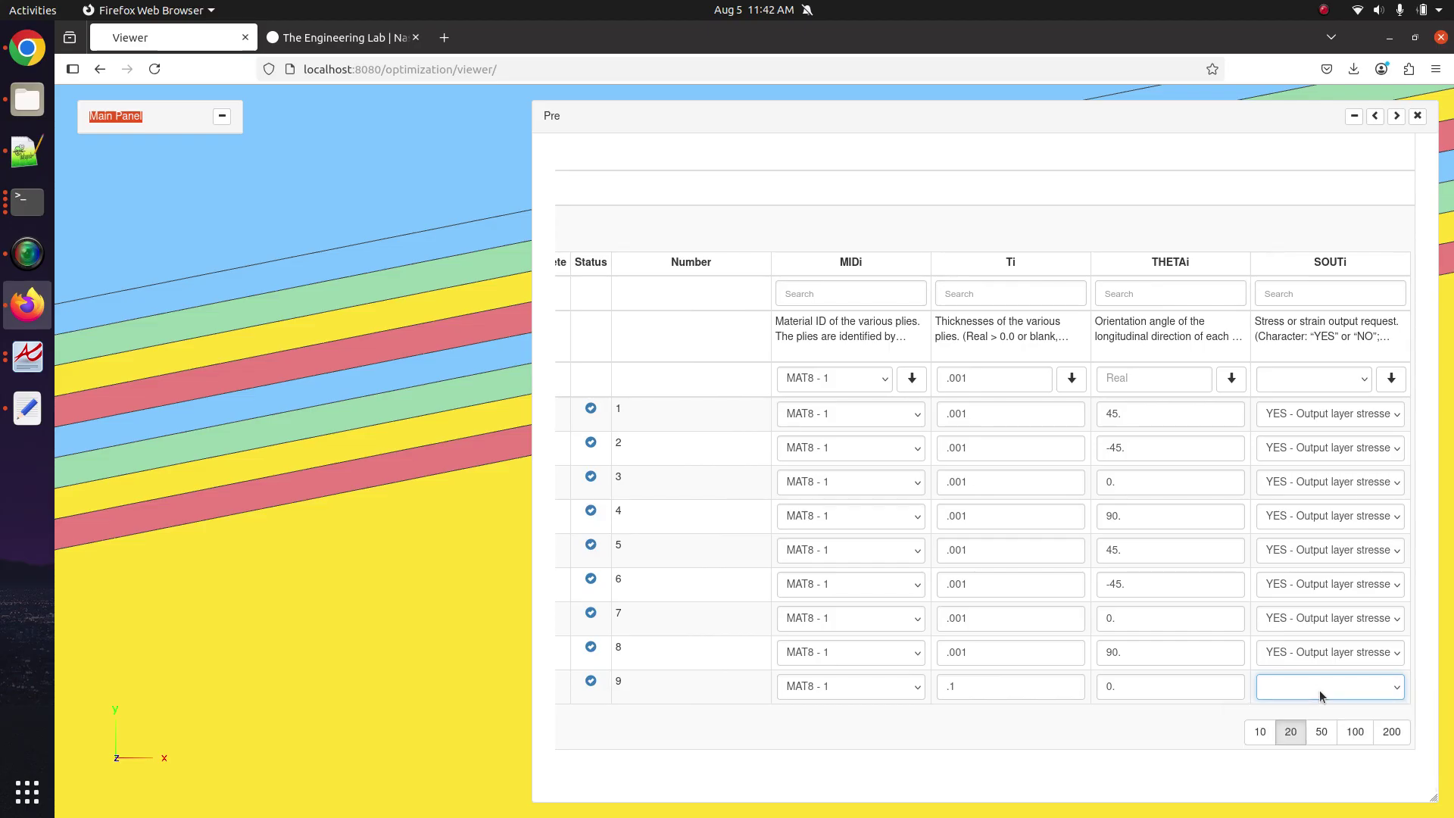
click(1296, 689)
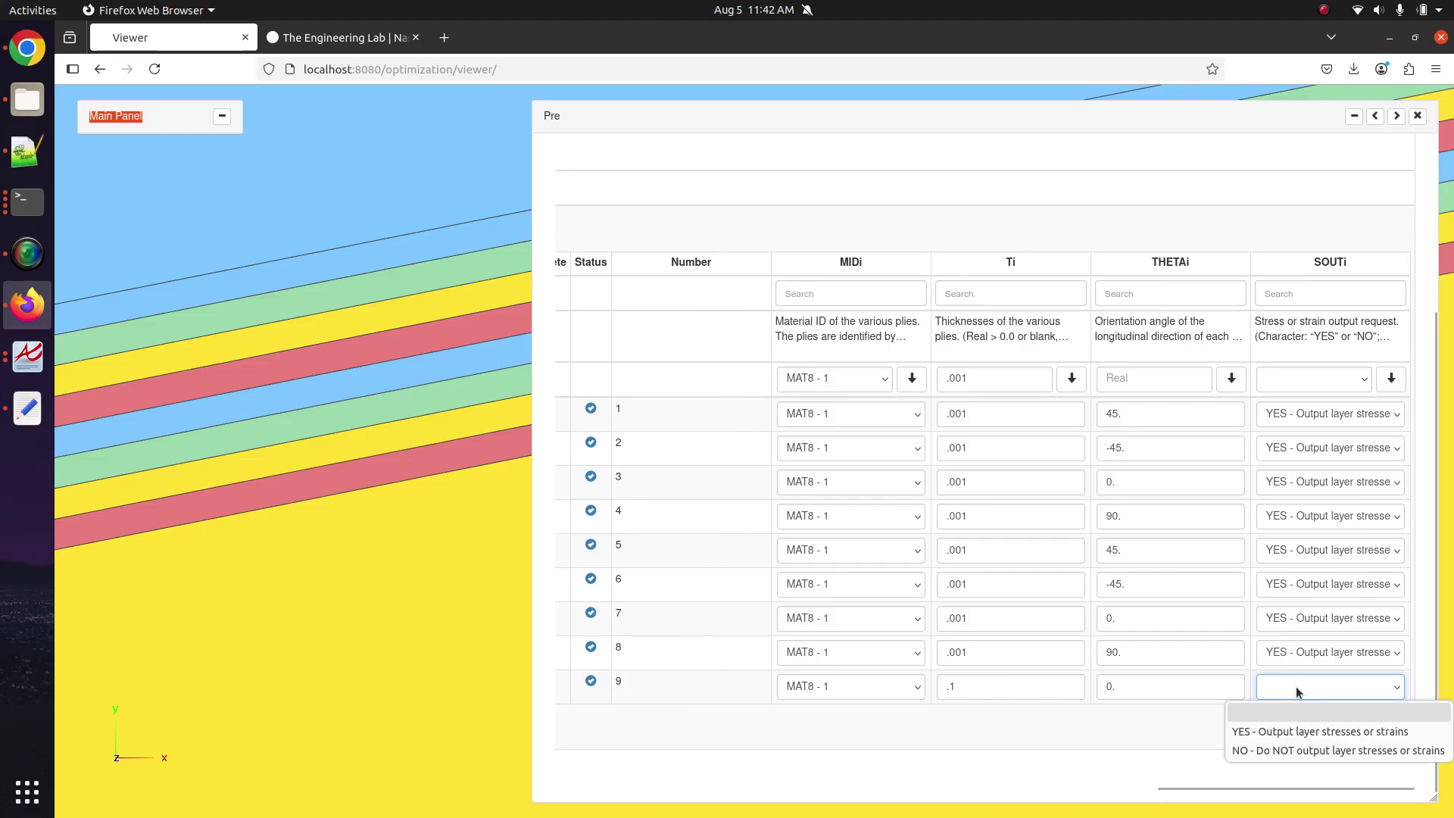
click(1278, 751)
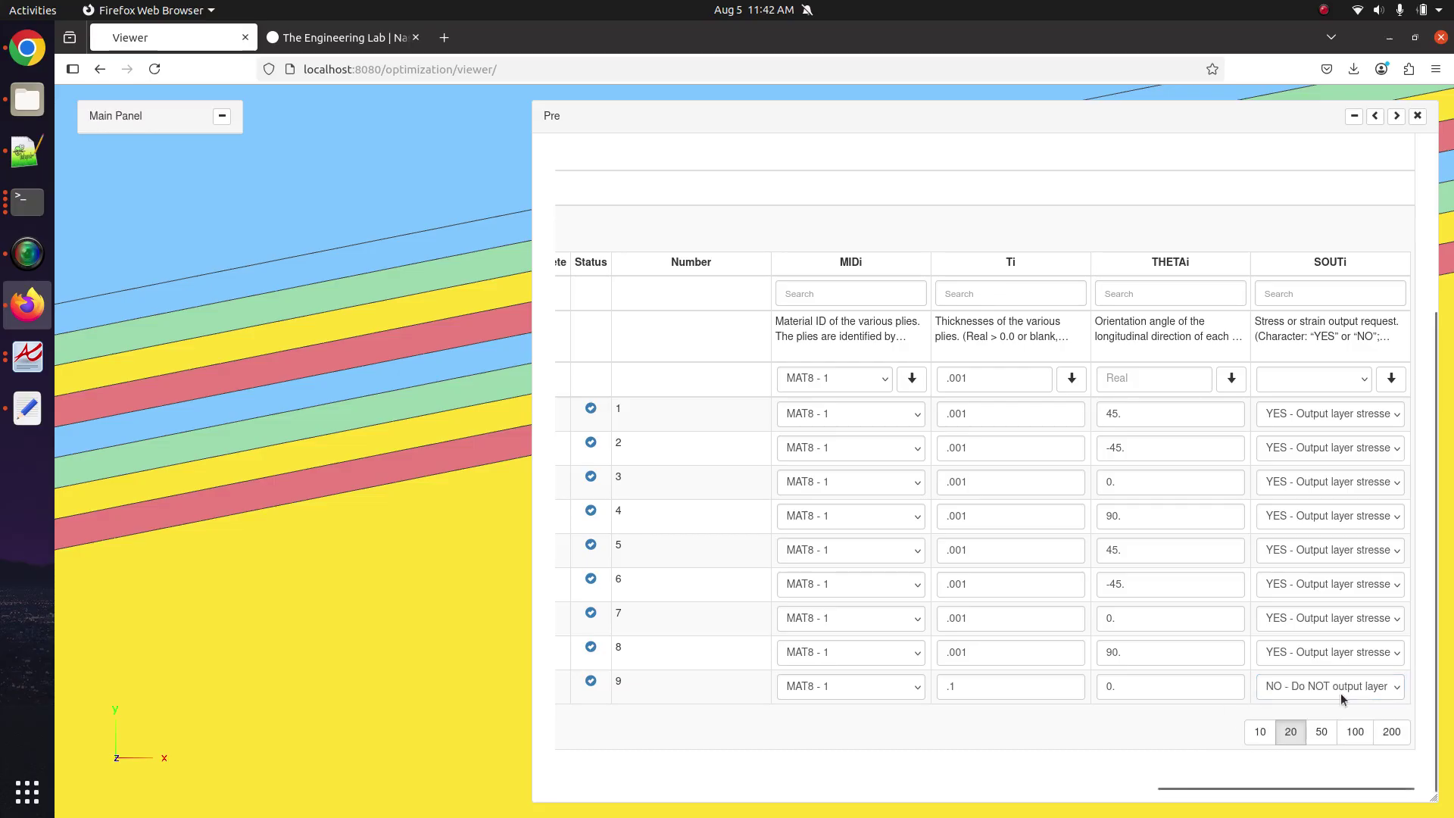
click(1397, 681)
click(1334, 731)
Expand the Pre panel to full width, show BDF Output and select the whole PCOMP block.
scroll(1169, 716, left, 3)
scroll(1142, 716, left, 4)
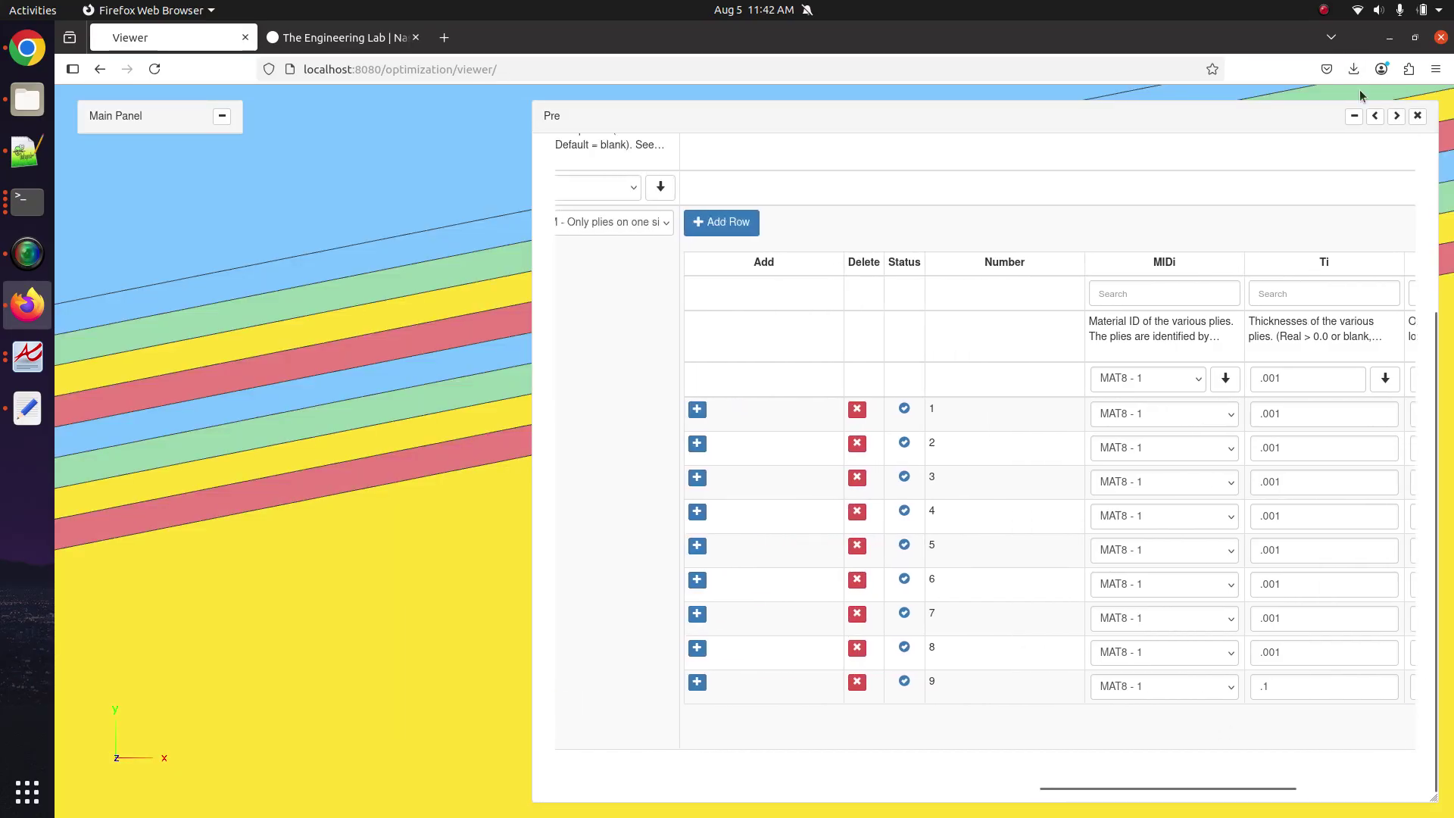
click(1374, 116)
scroll(1363, 219, up, 3)
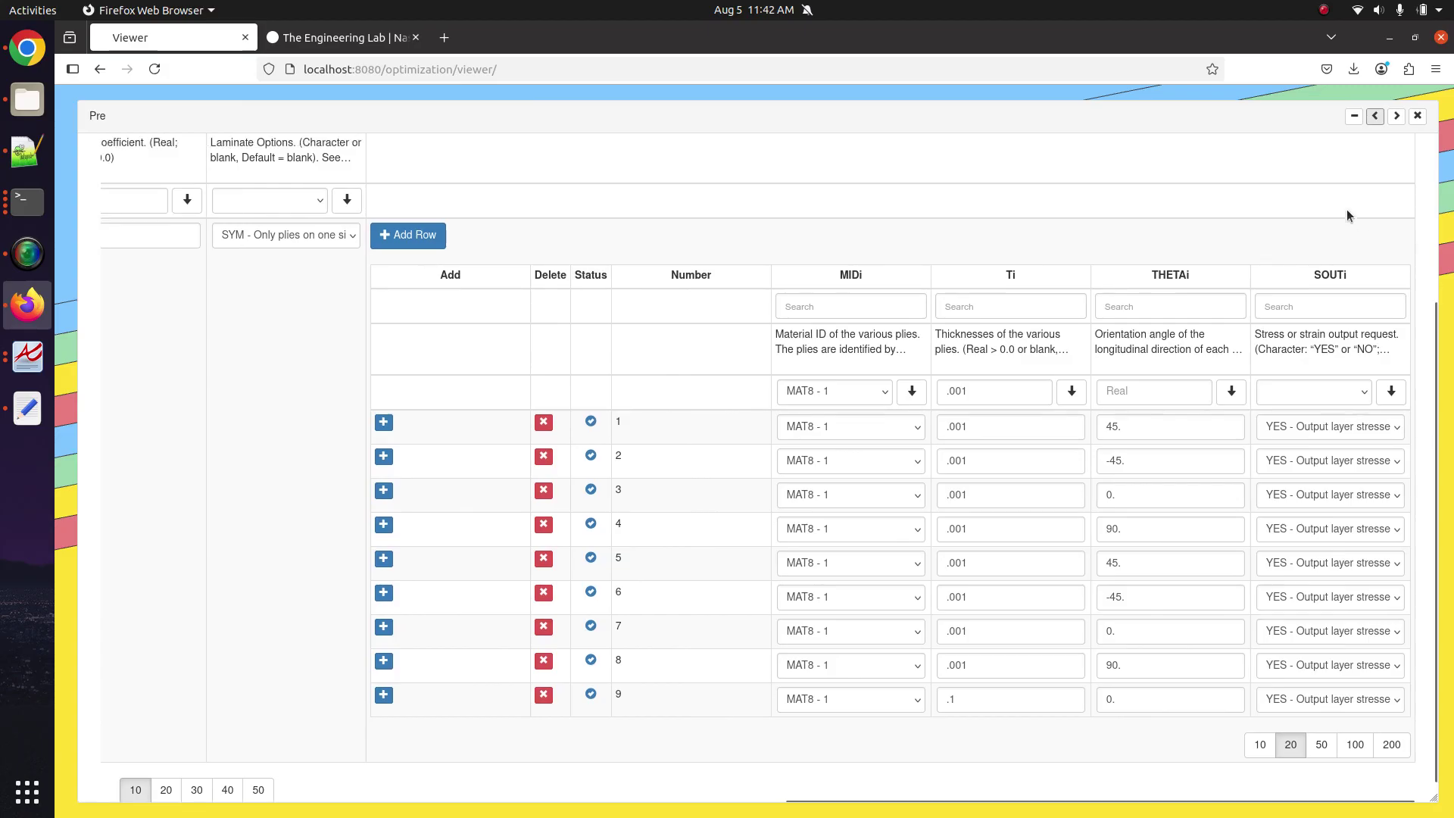
click(1384, 197)
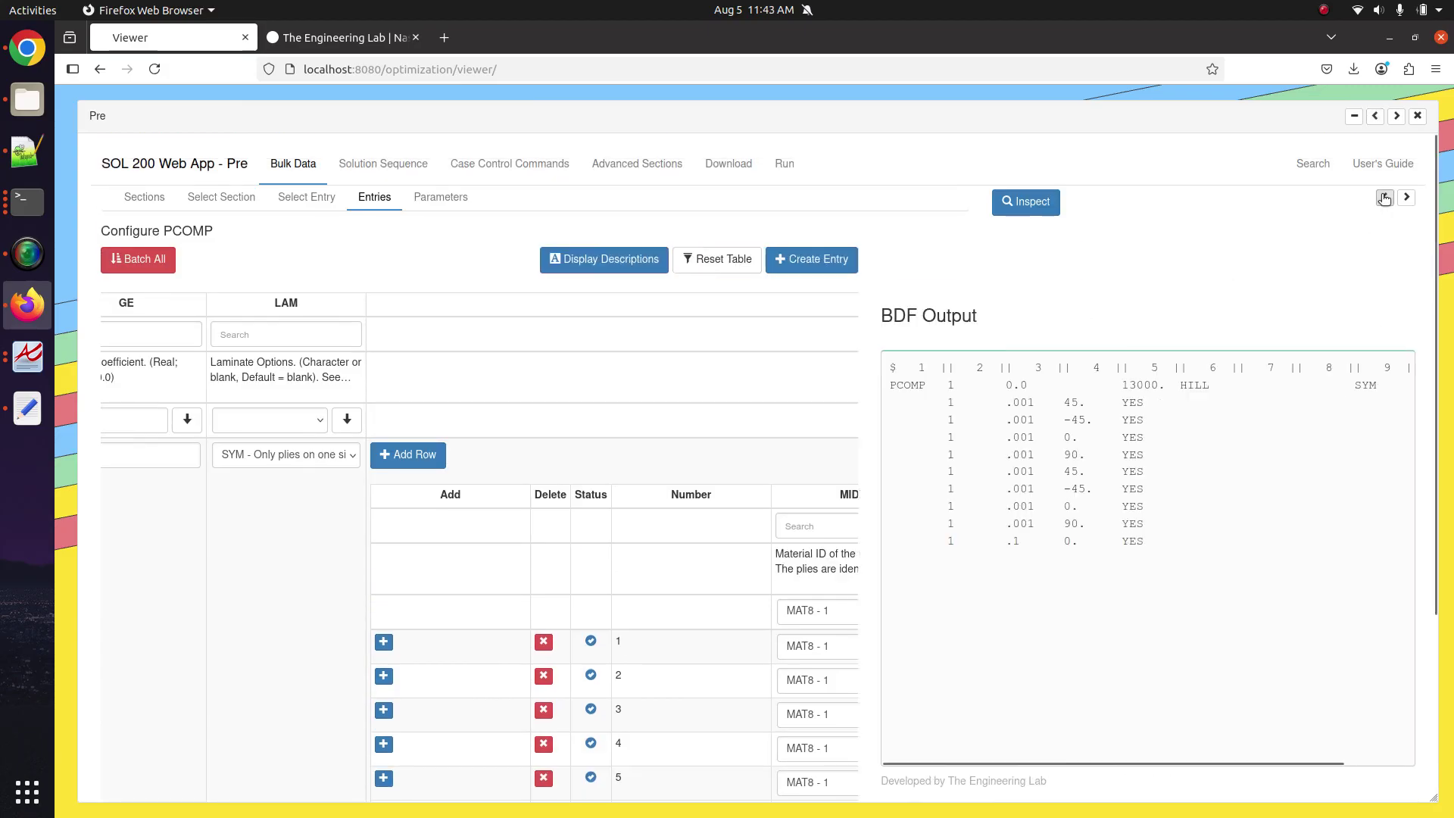
drag(1134, 575, 885, 394)
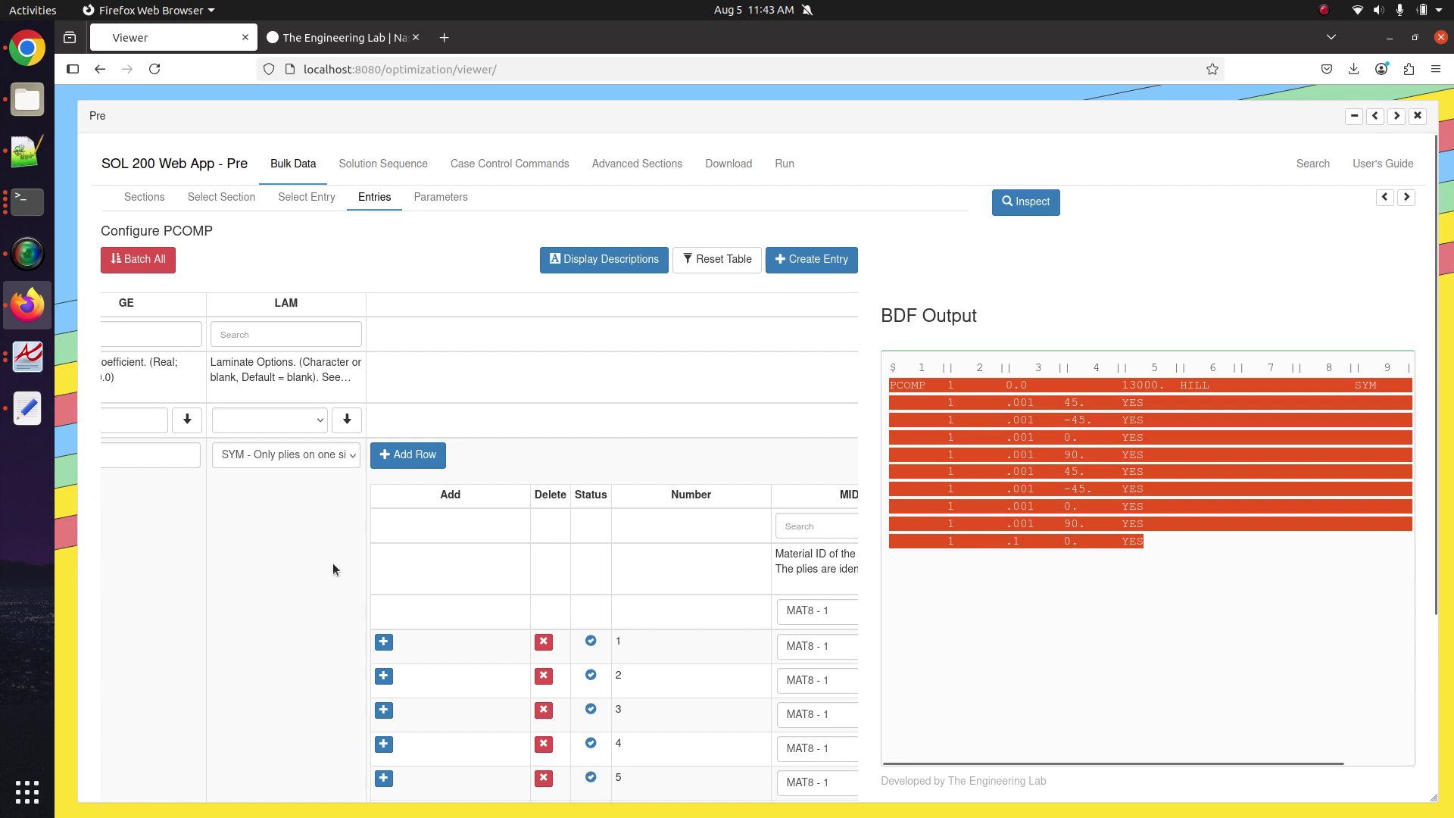
scroll(333, 561, left, 3)
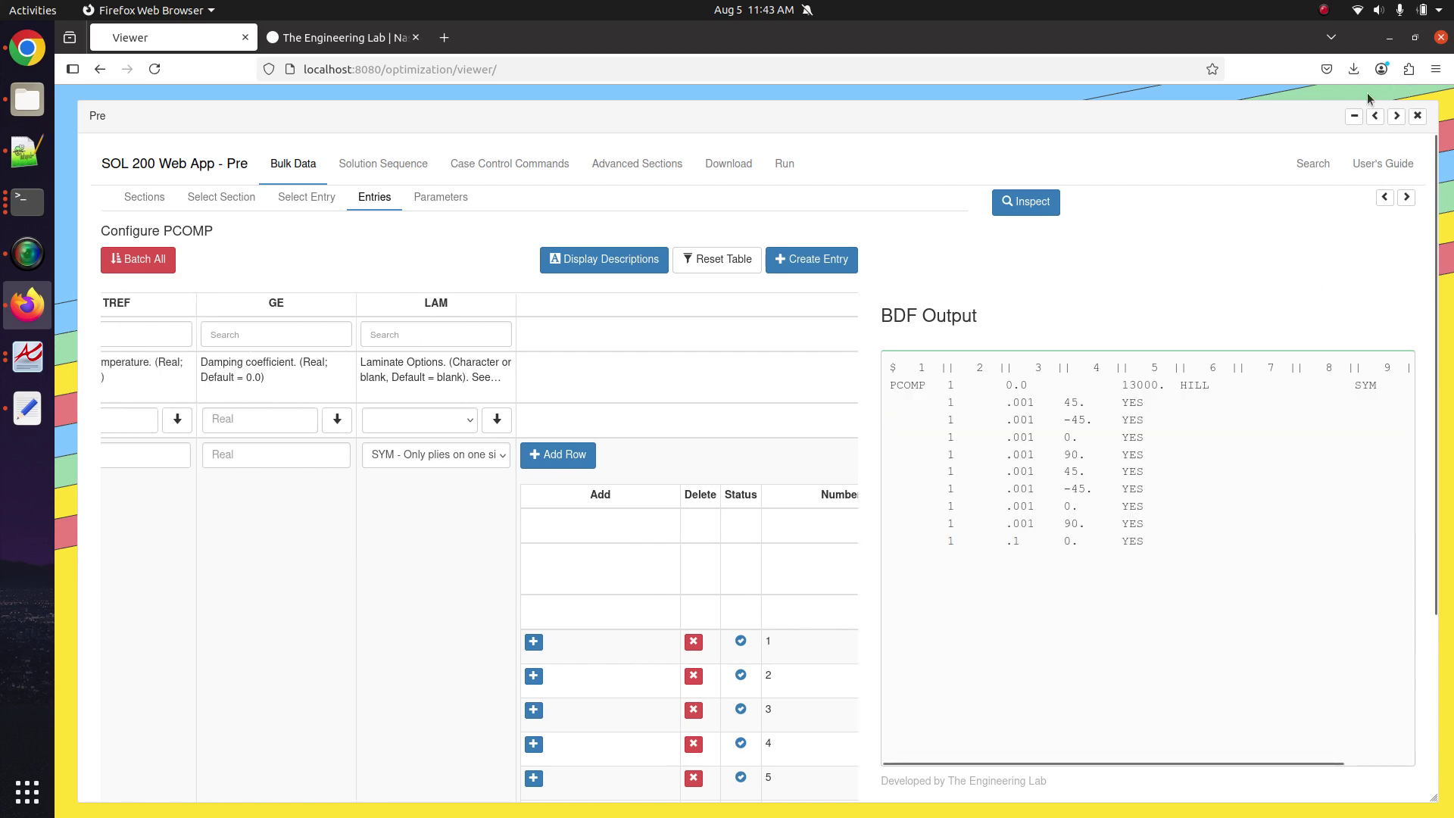
drag(1178, 559, 885, 392)
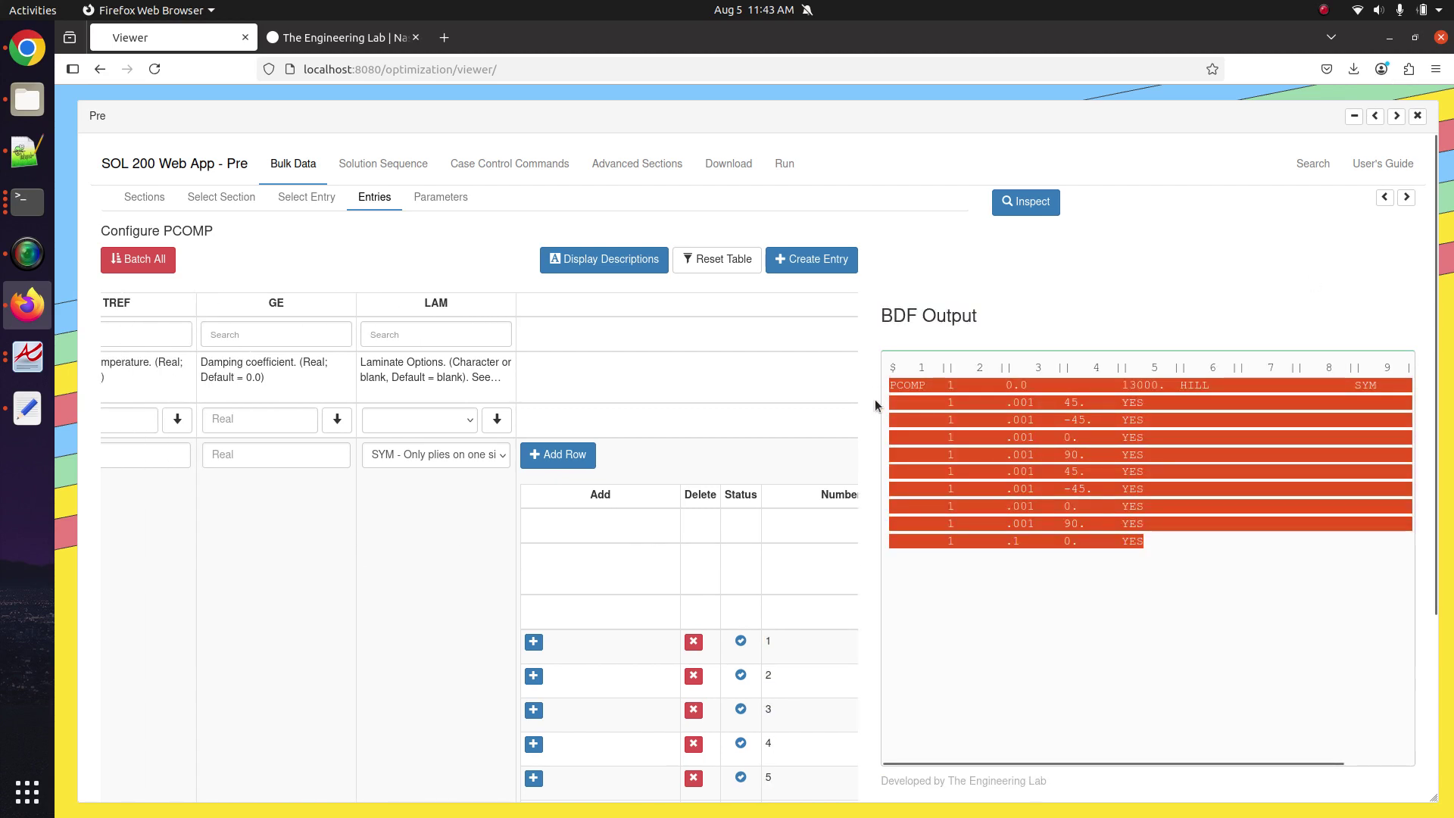
scroll(699, 515, down, 3)
scroll(700, 515, right, 1)
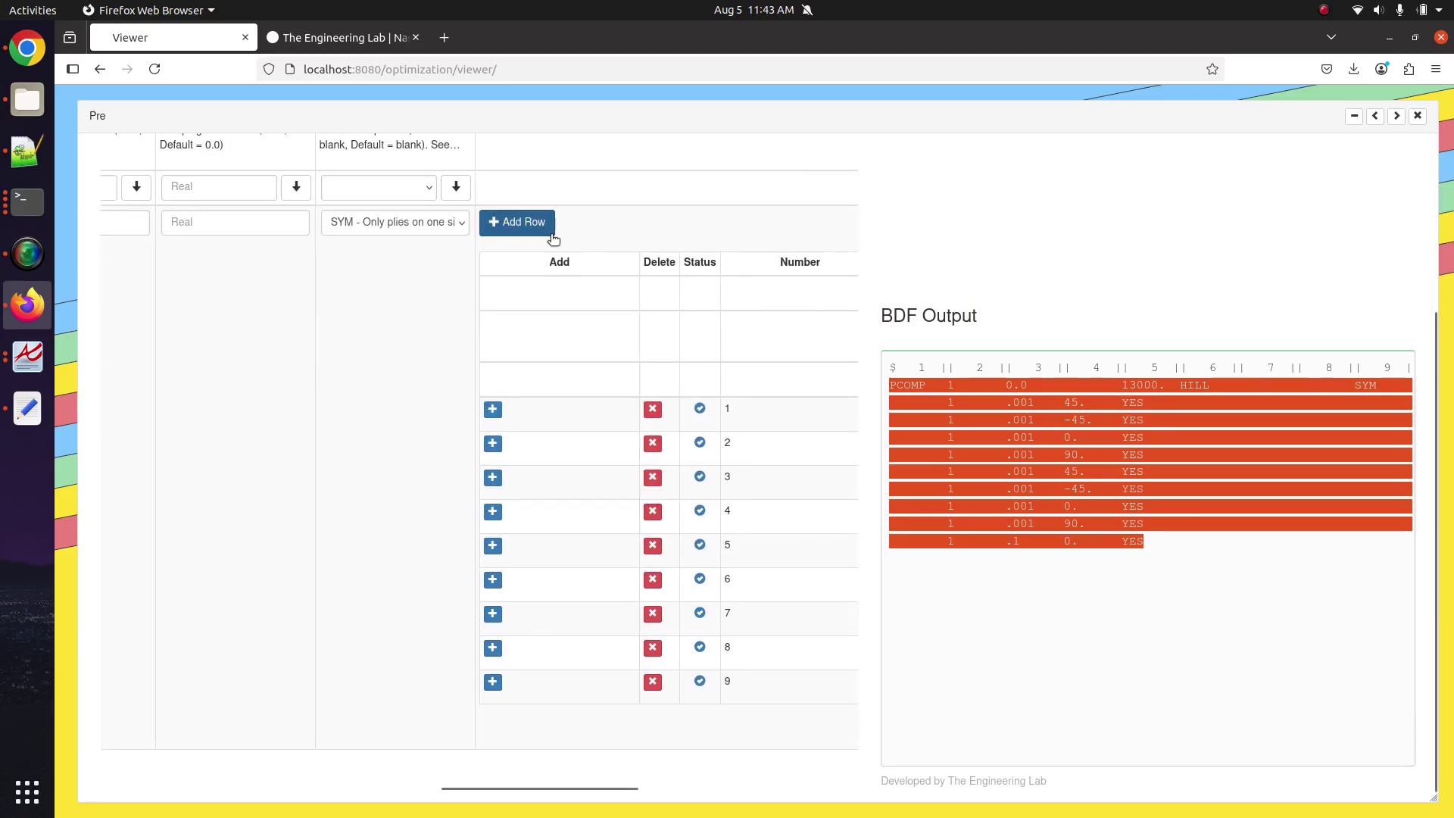
click(992, 462)
click(522, 224)
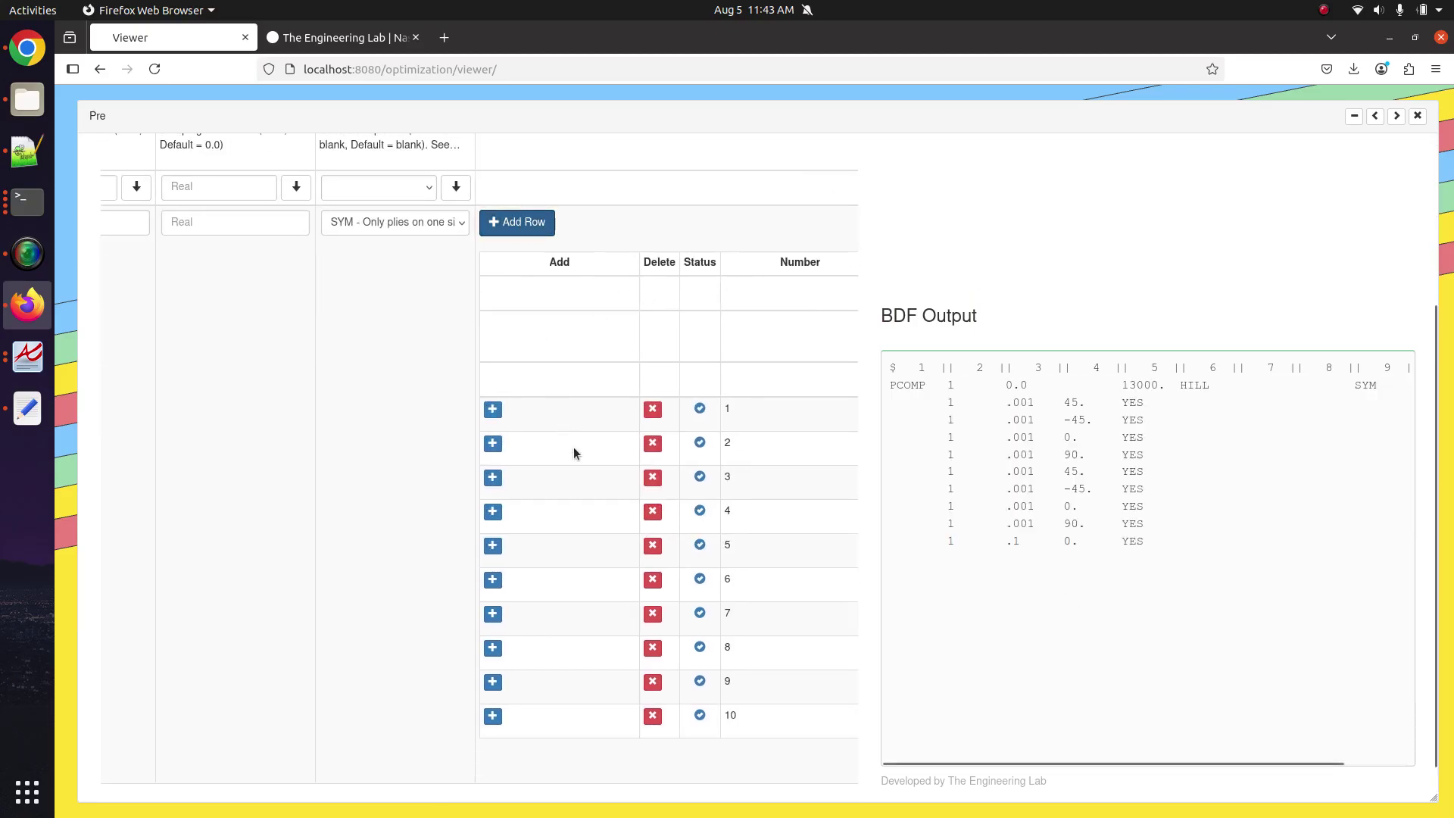
scroll(629, 686, right, 10)
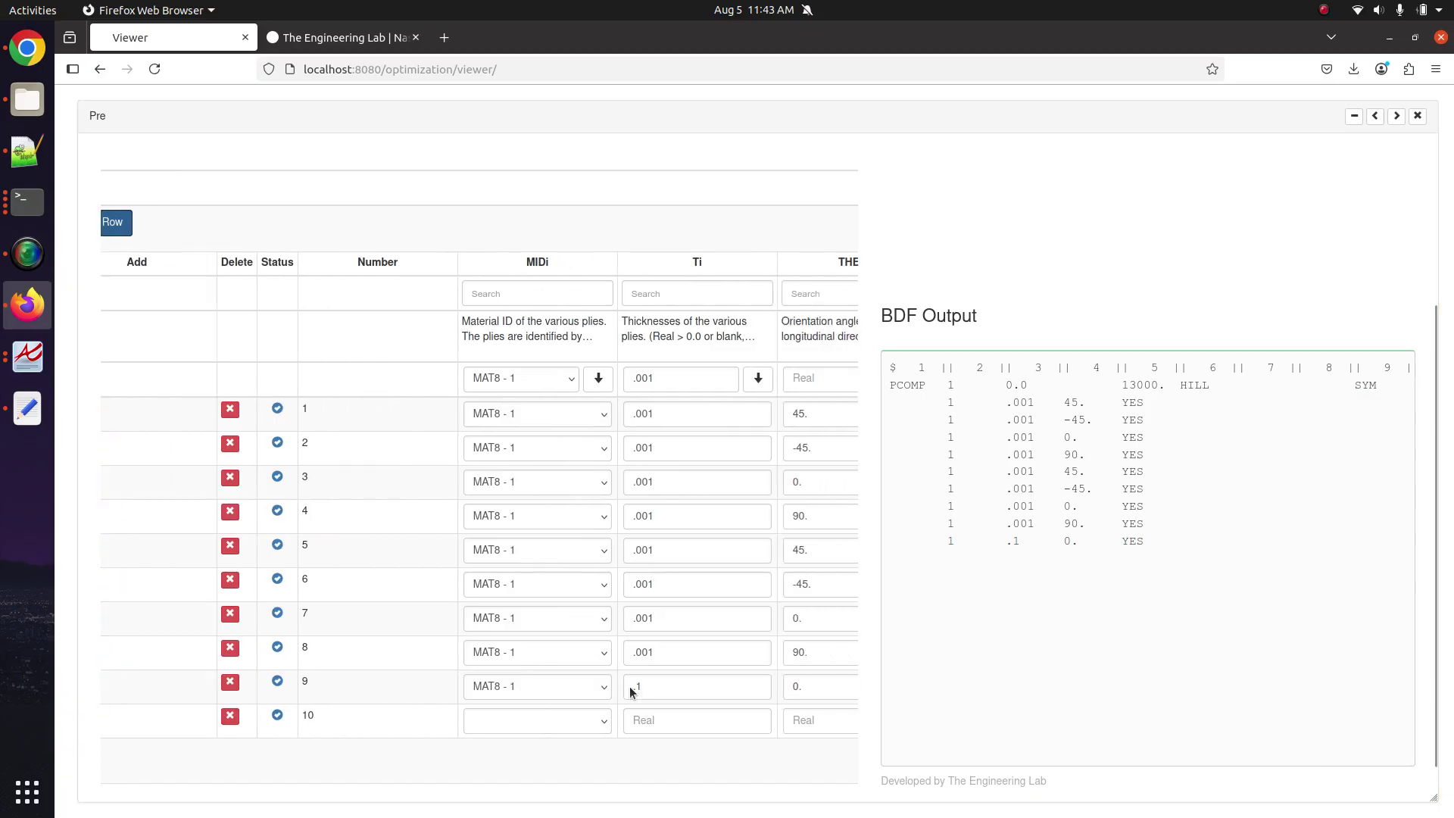
scroll(629, 686, right, 3)
click(733, 728)
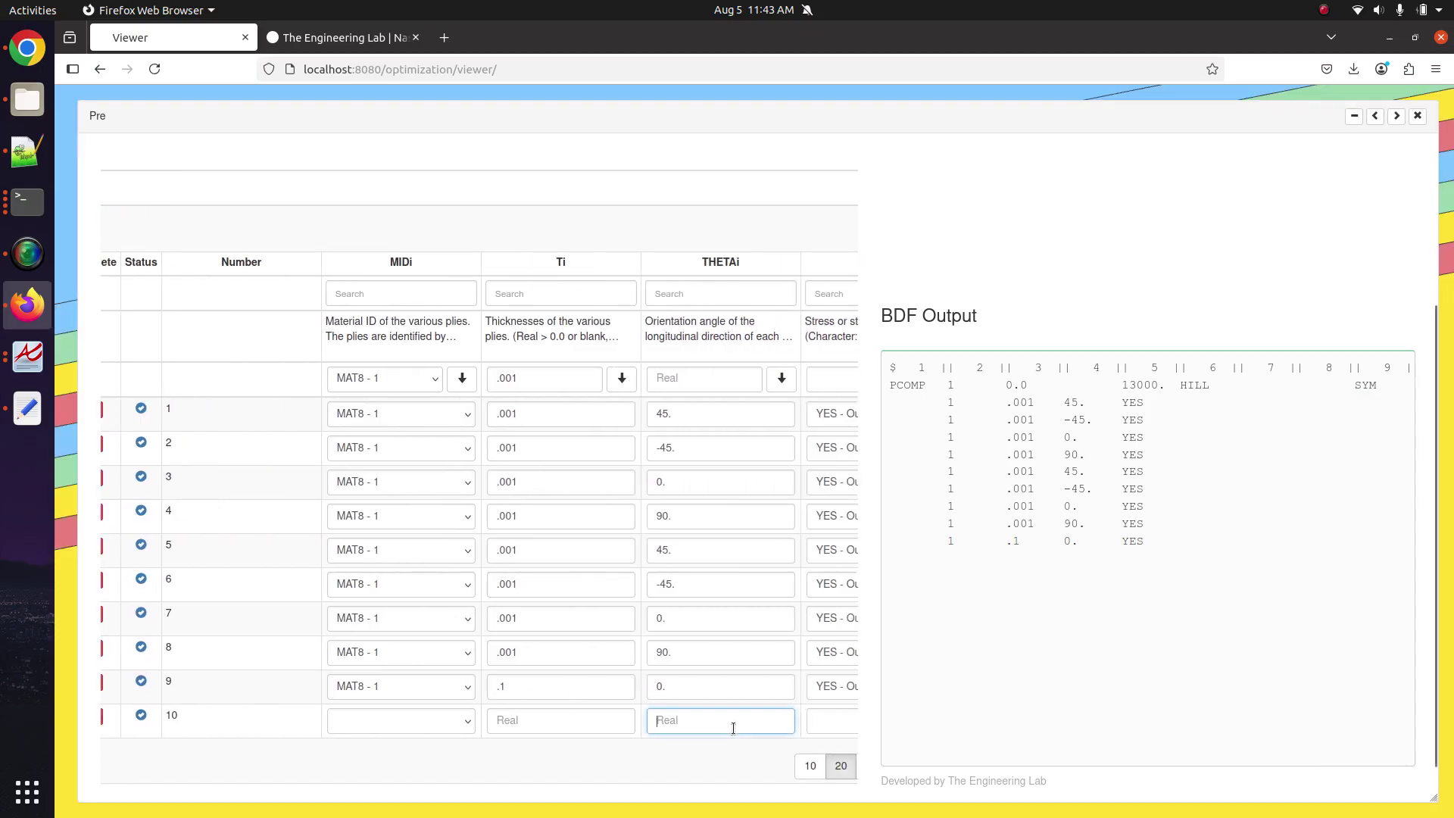
text(2.)
click(952, 643)
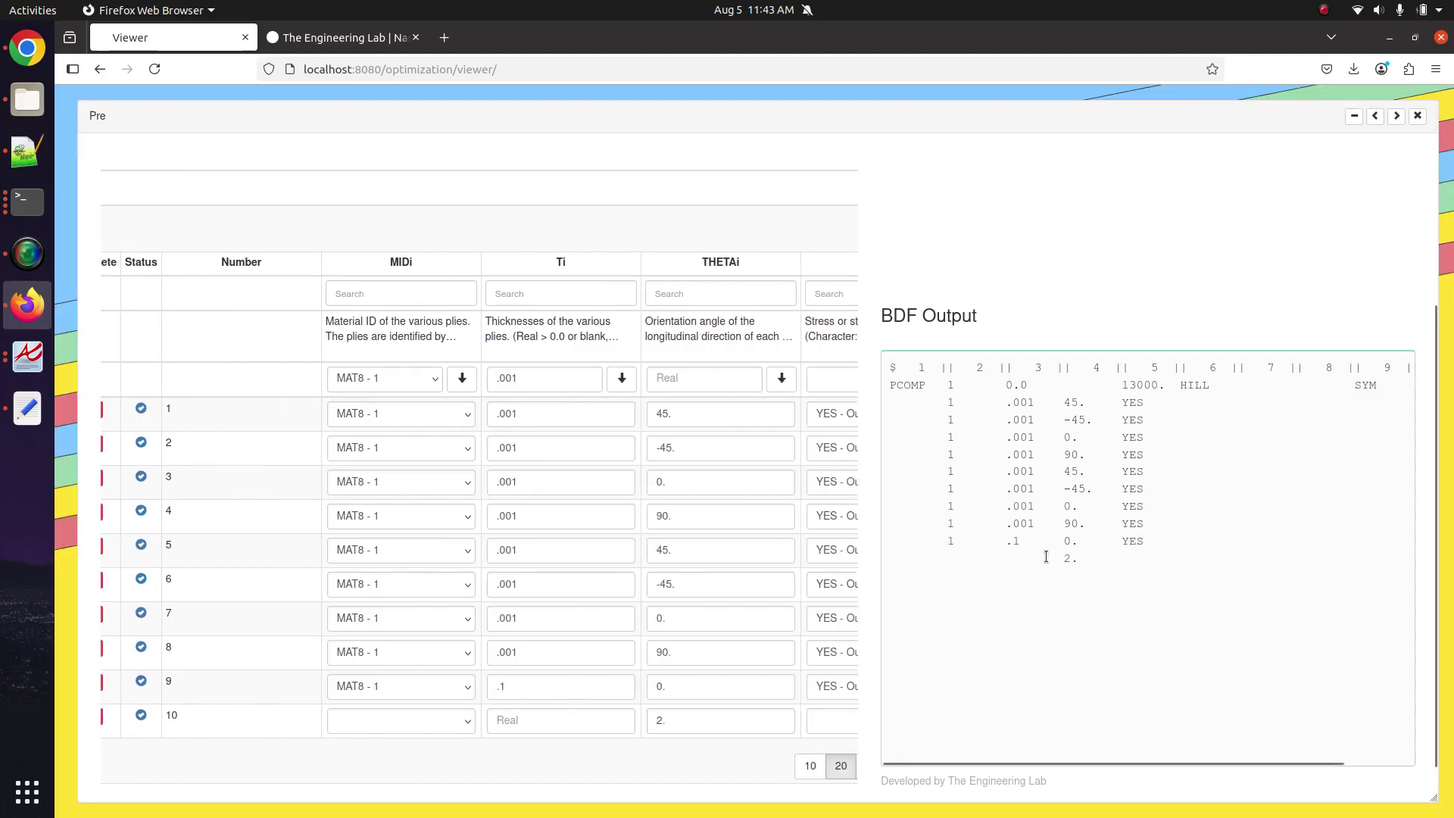
click(405, 720)
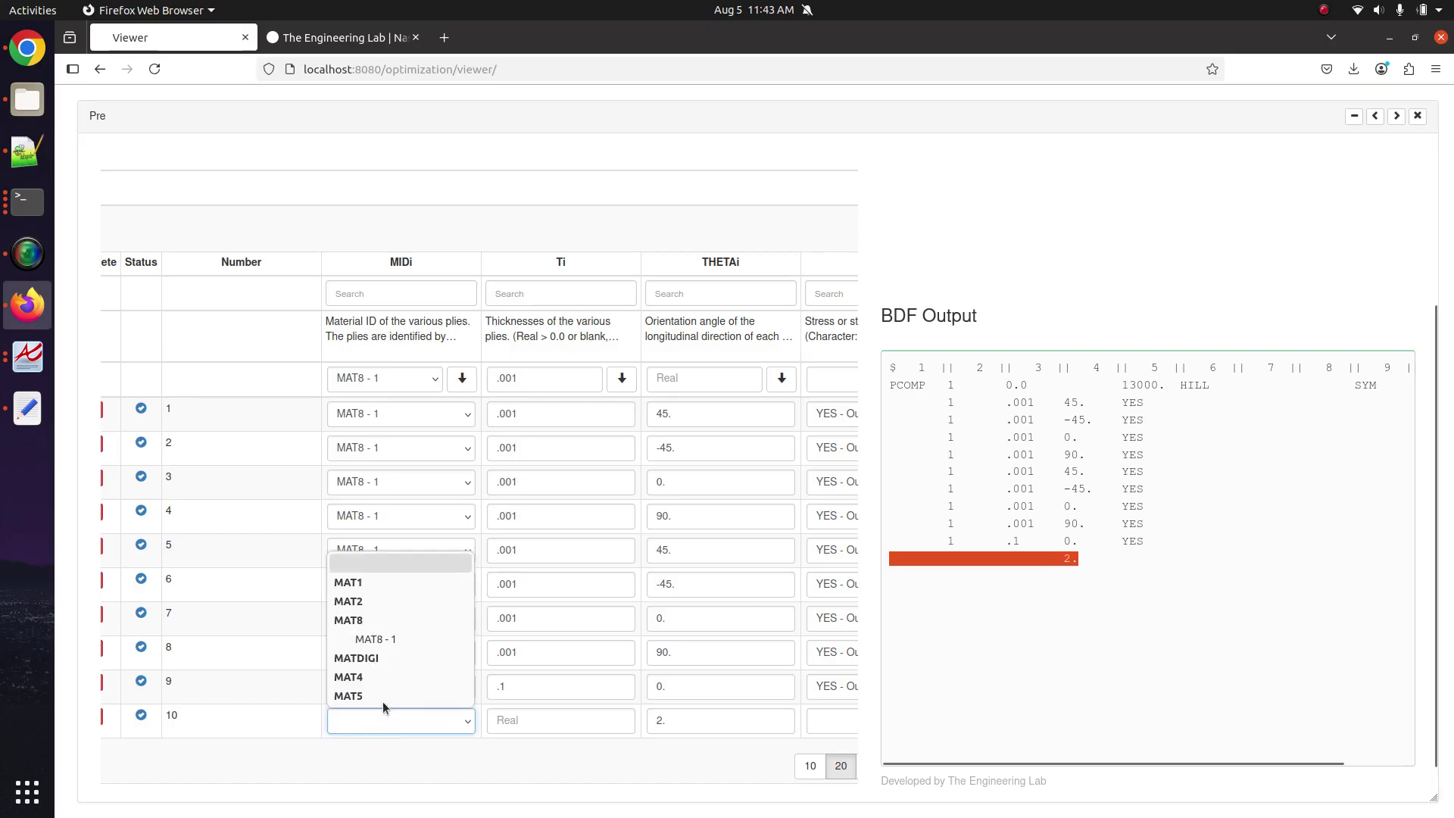
click(396, 639)
double_click(535, 652)
key(ctrl+c)
click(551, 723)
key(ctrl+v)
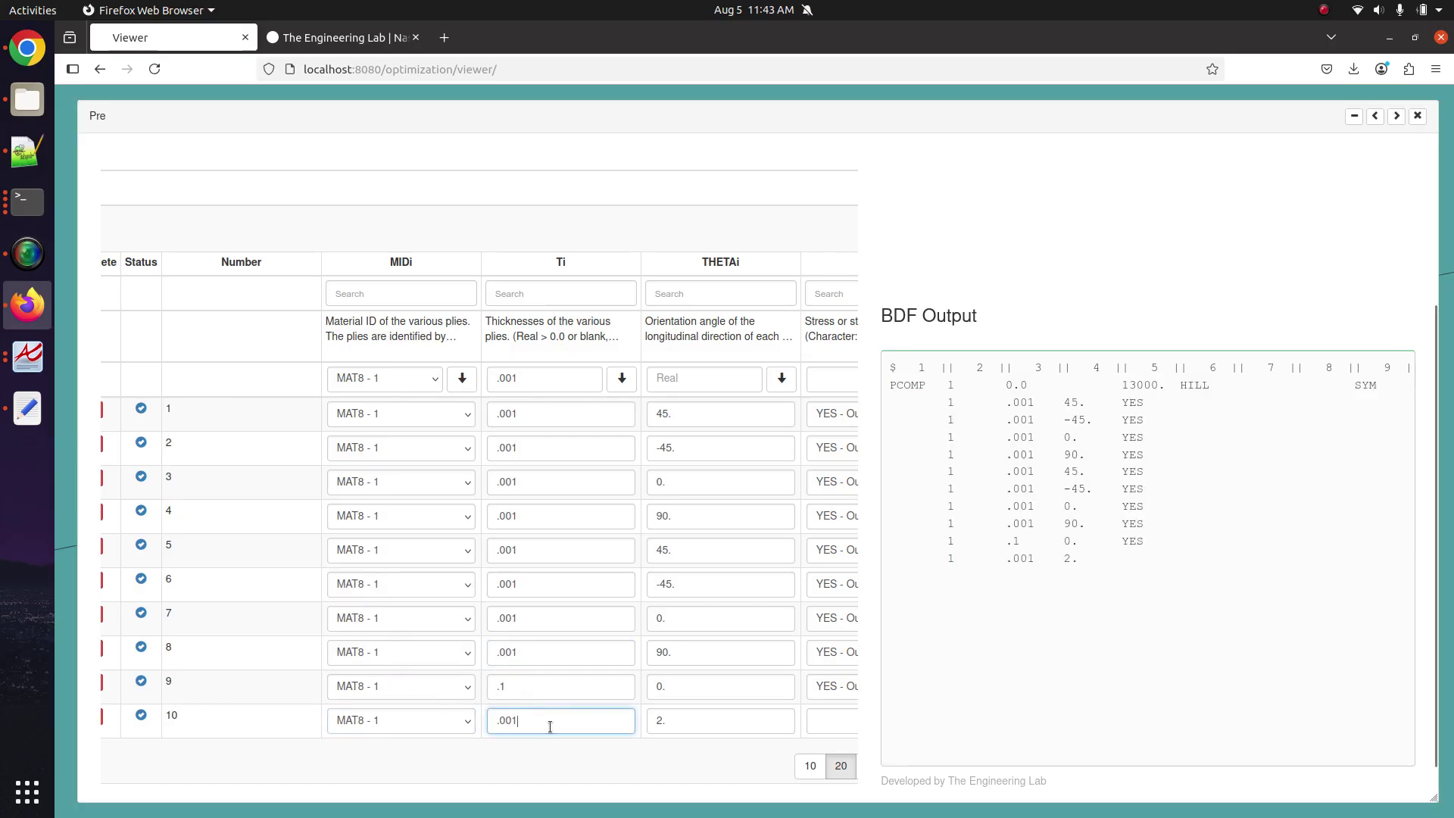
click(826, 736)
click(825, 736)
click(1037, 661)
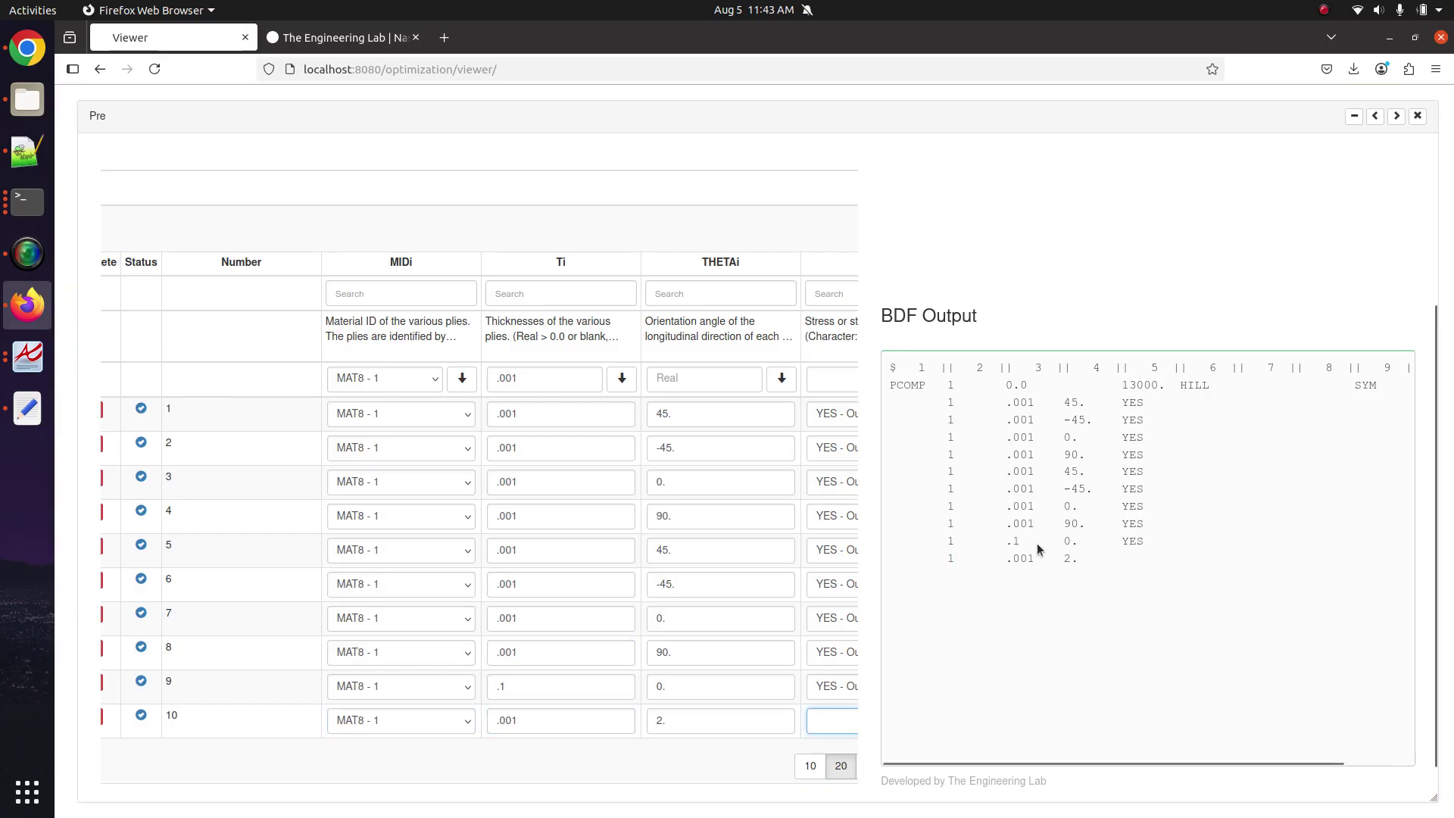
triple_click(1035, 556)
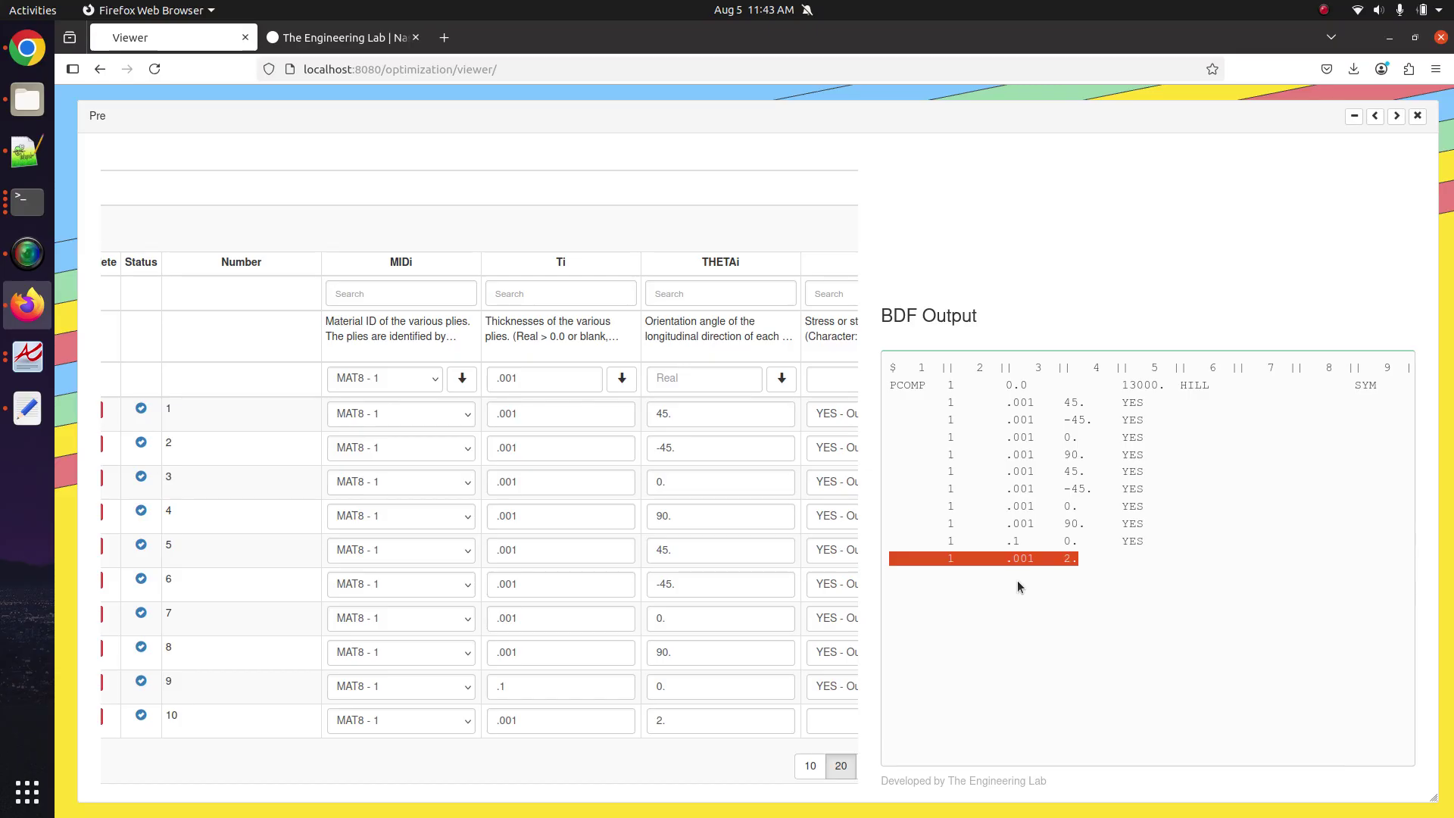
click(1028, 559)
scroll(371, 708, left, 3)
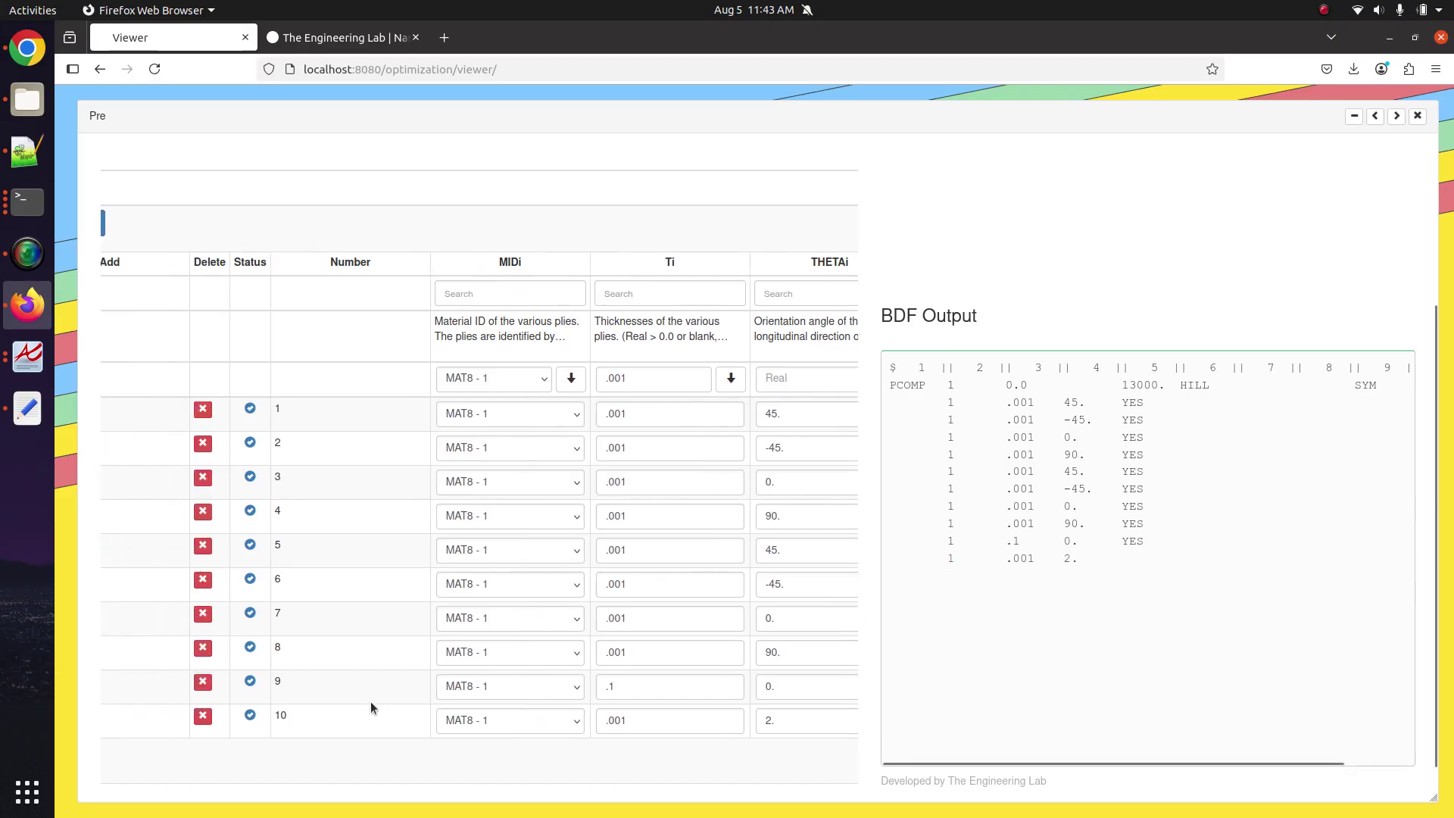
click(203, 719)
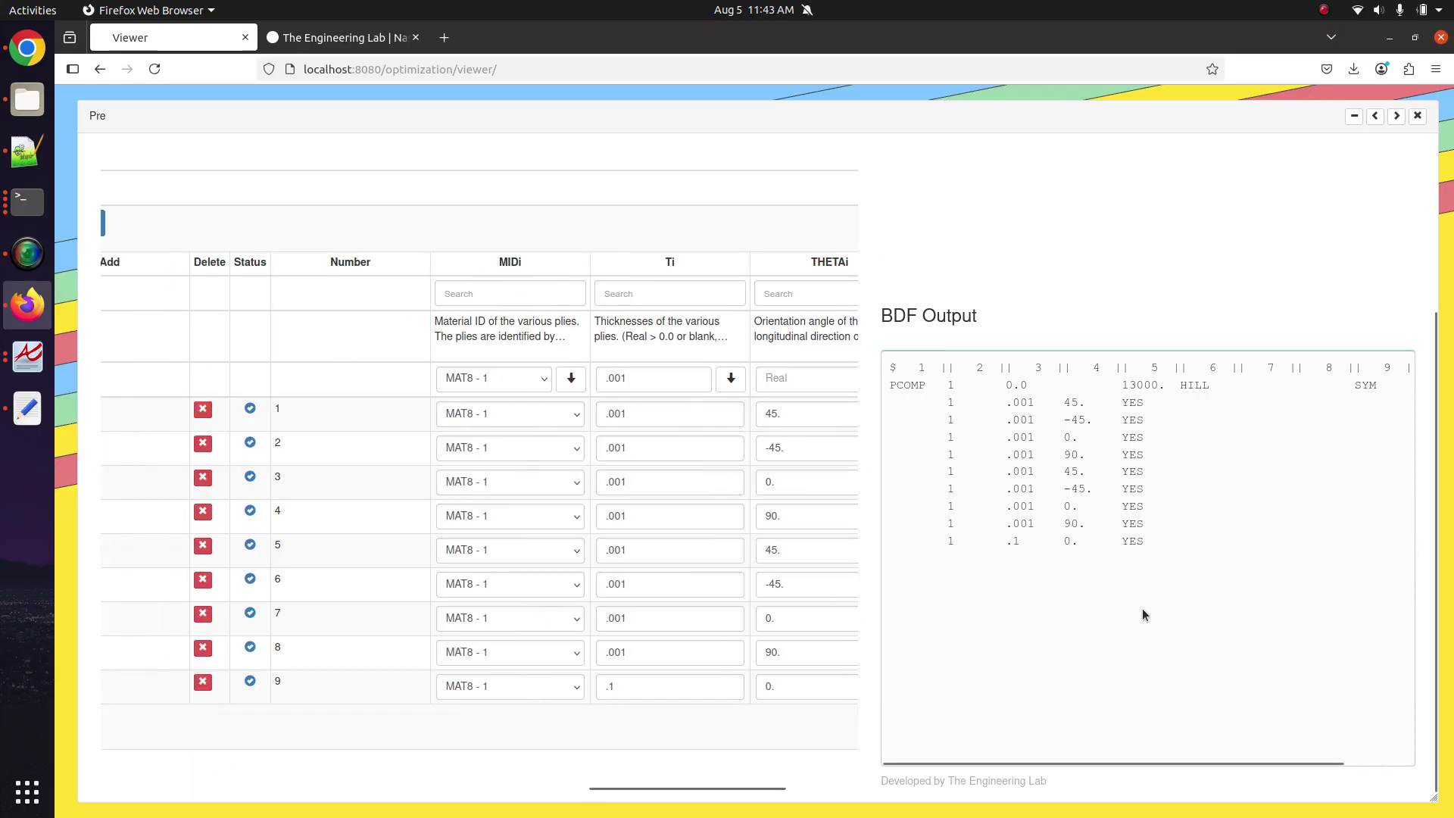
drag(1159, 555, 887, 383)
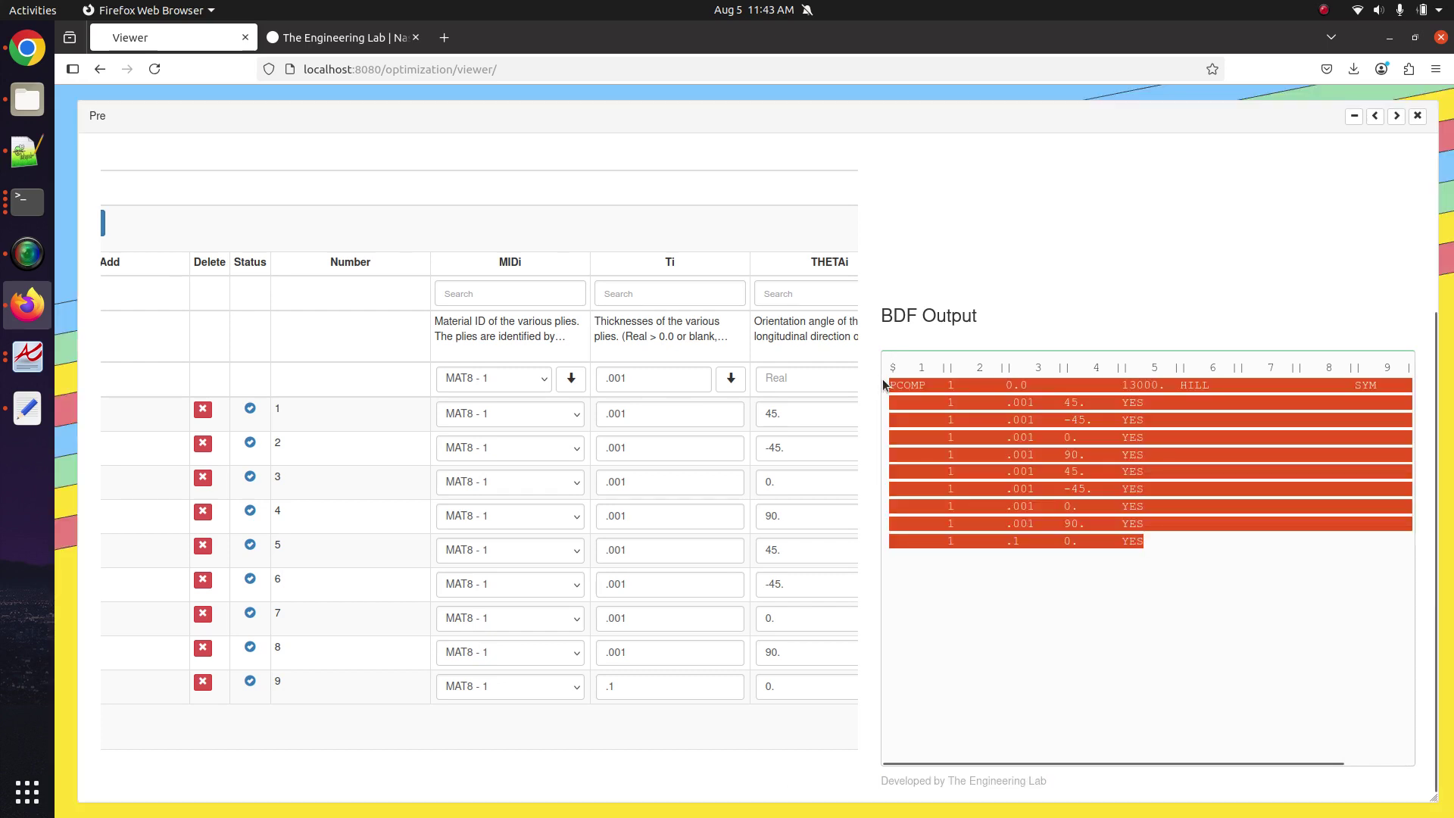
Paste the copied PCOMP text into a new Notepad++ document.
click(12, 154)
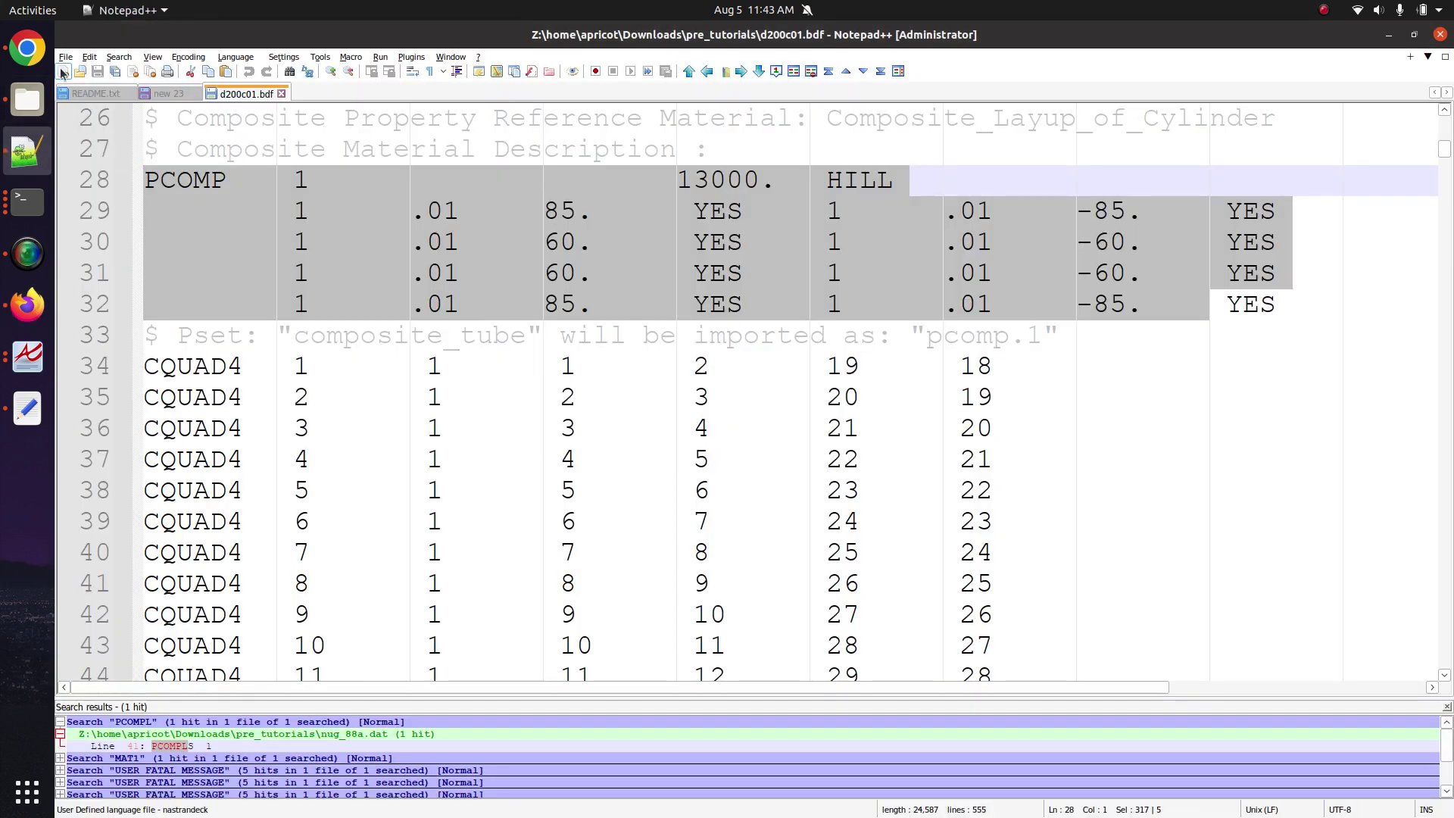
click(63, 71)
key(ctrl+v)
click(300, 286)
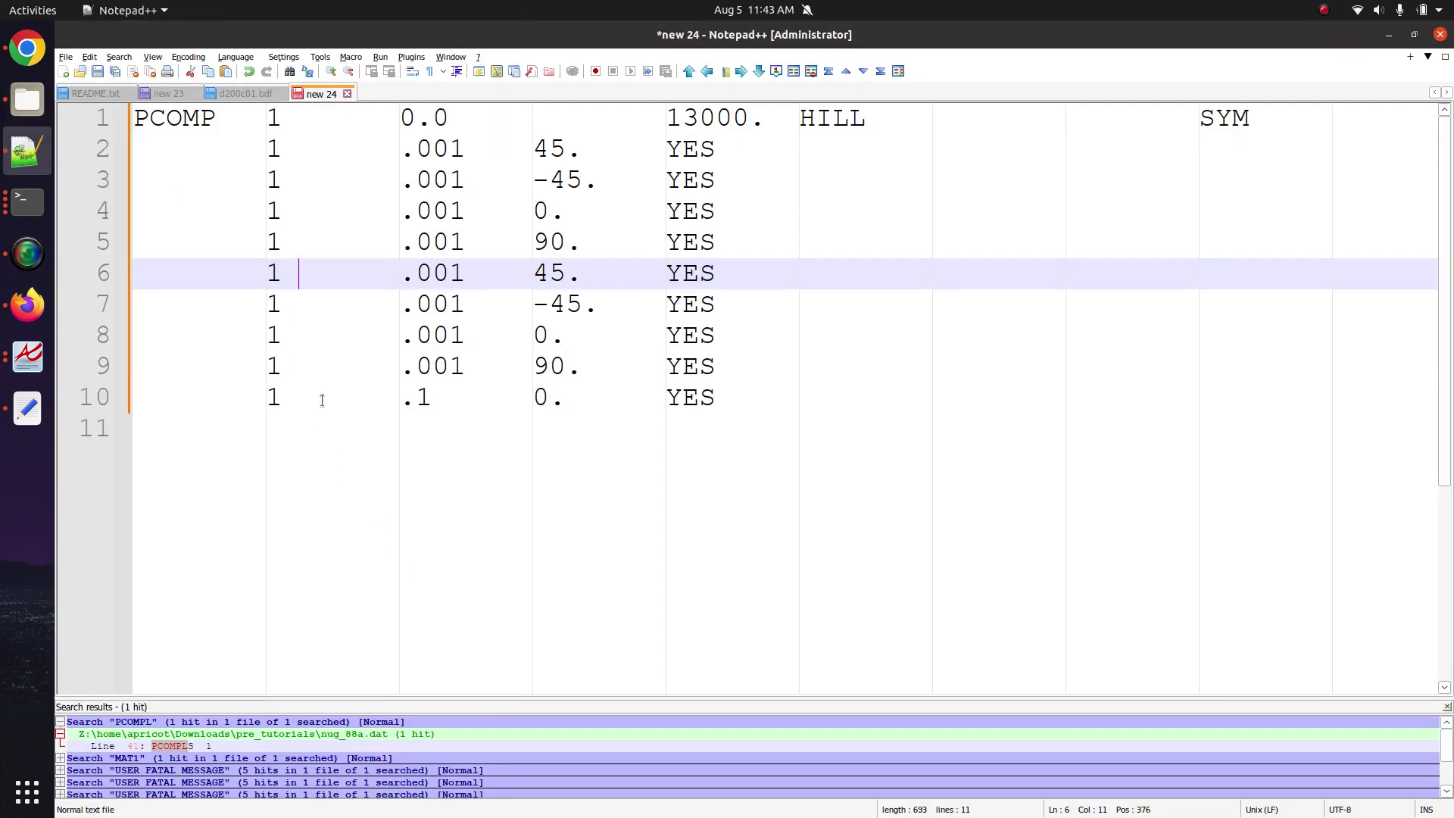
Delete the line breaks to join lines 3, 5 and 6 onto the lines above them.
drag(269, 182, 800, 152)
key(Delete)
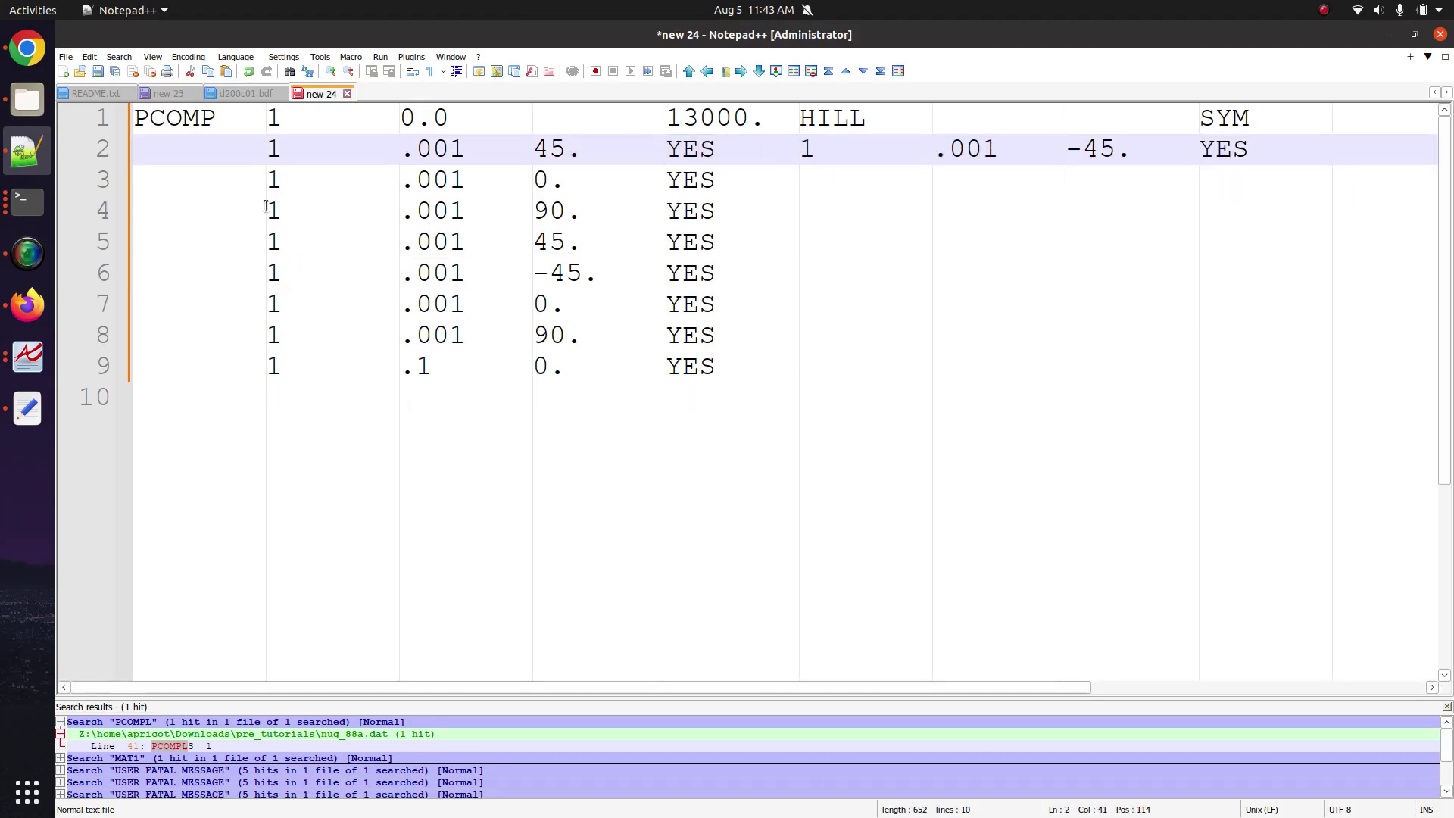
drag(266, 206, 801, 175)
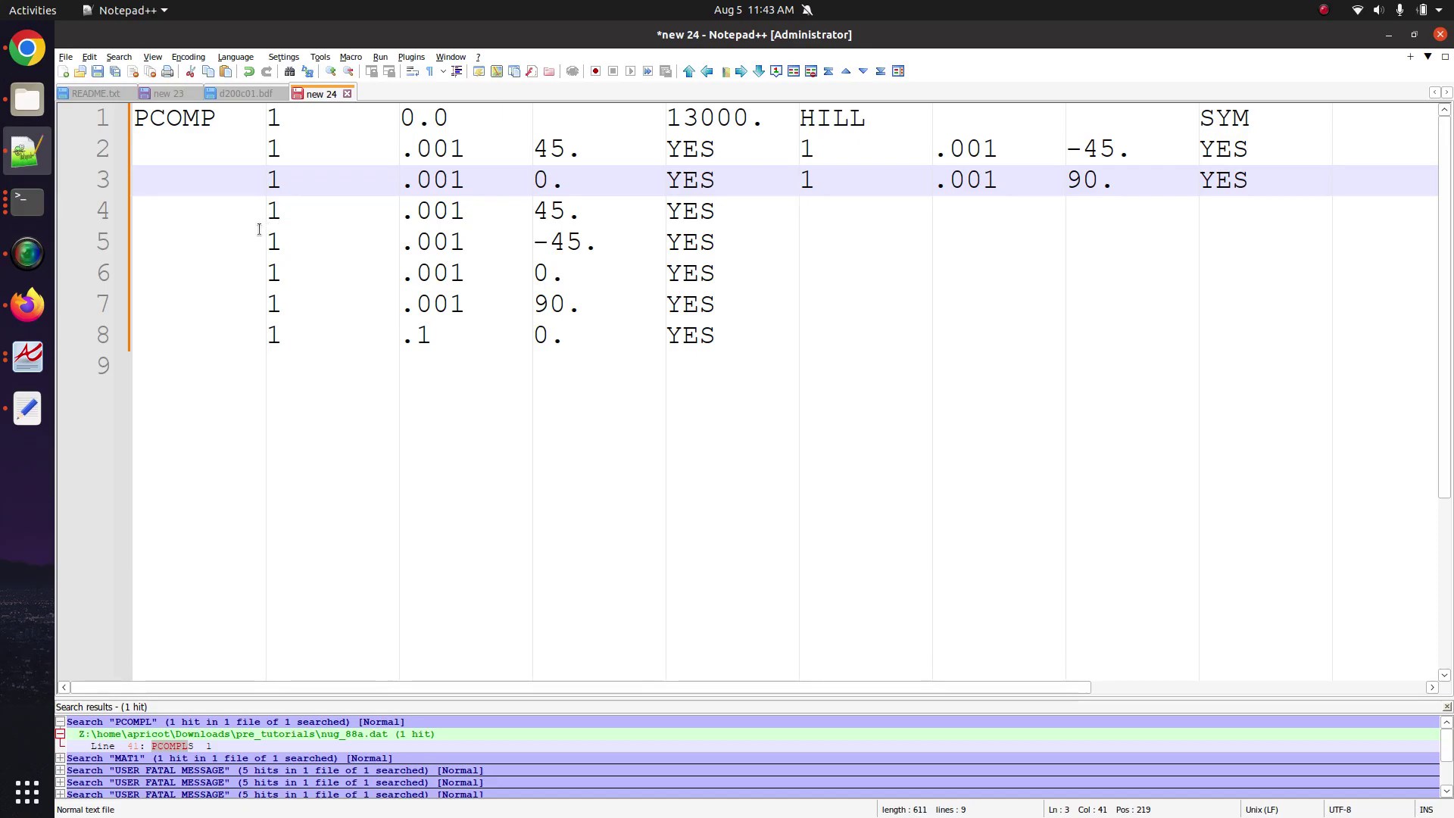
drag(263, 240, 798, 211)
key(Delete)
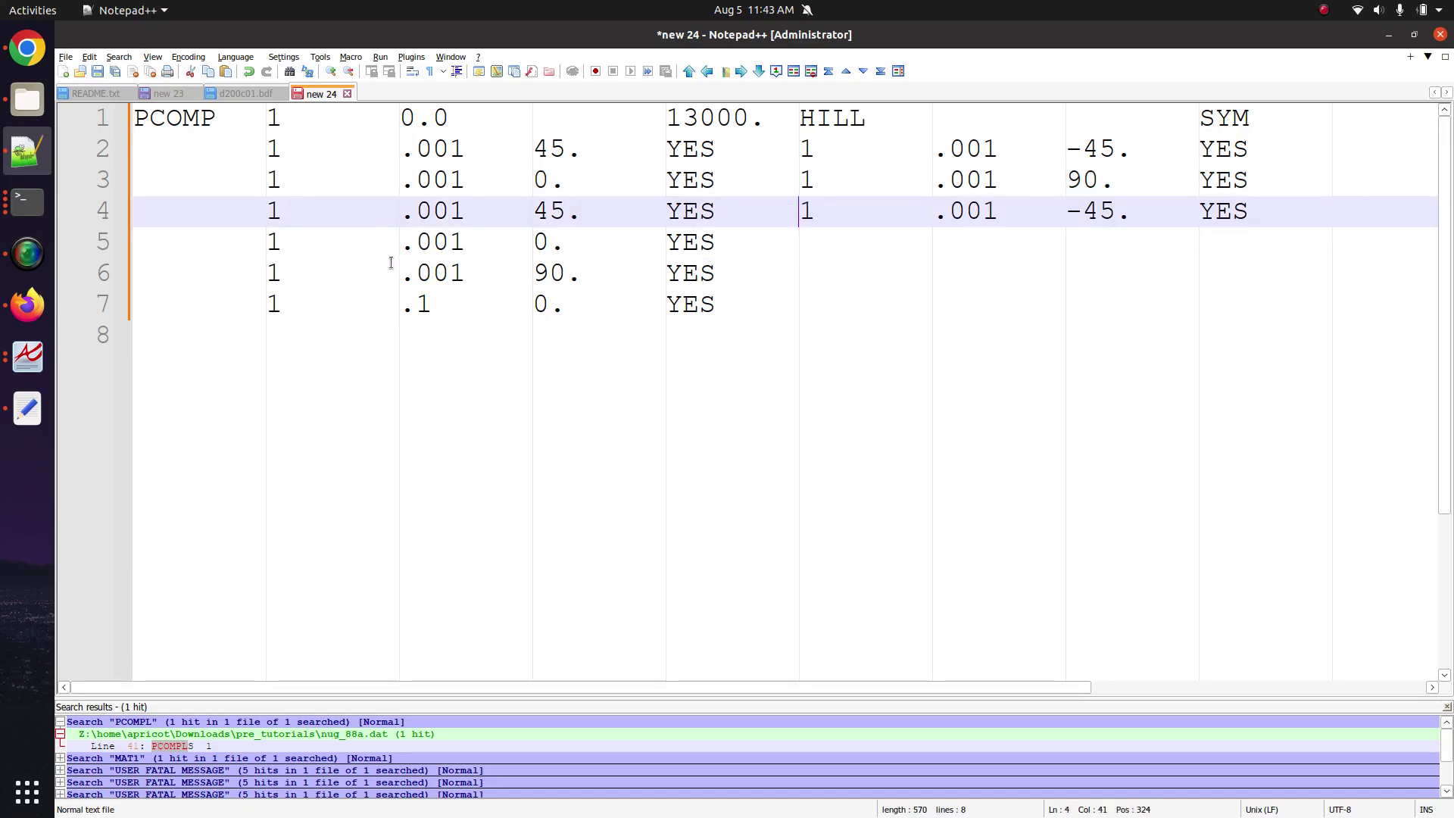
drag(272, 272, 799, 239)
key(Delete)
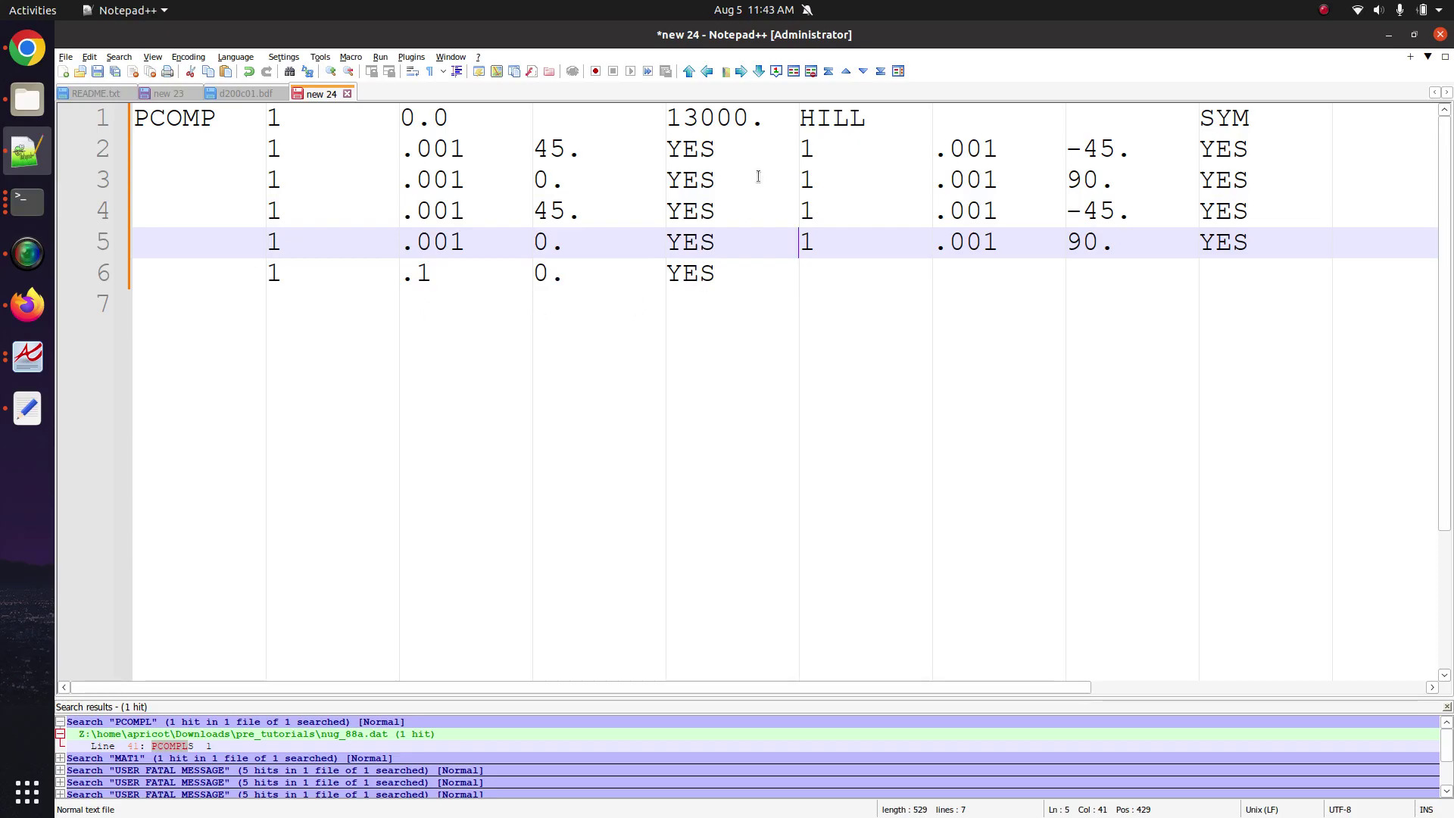
Select the second ply entries on lines 2 through 4 of the card.
triple_click(763, 155)
click(373, 152)
drag(267, 149, 1261, 151)
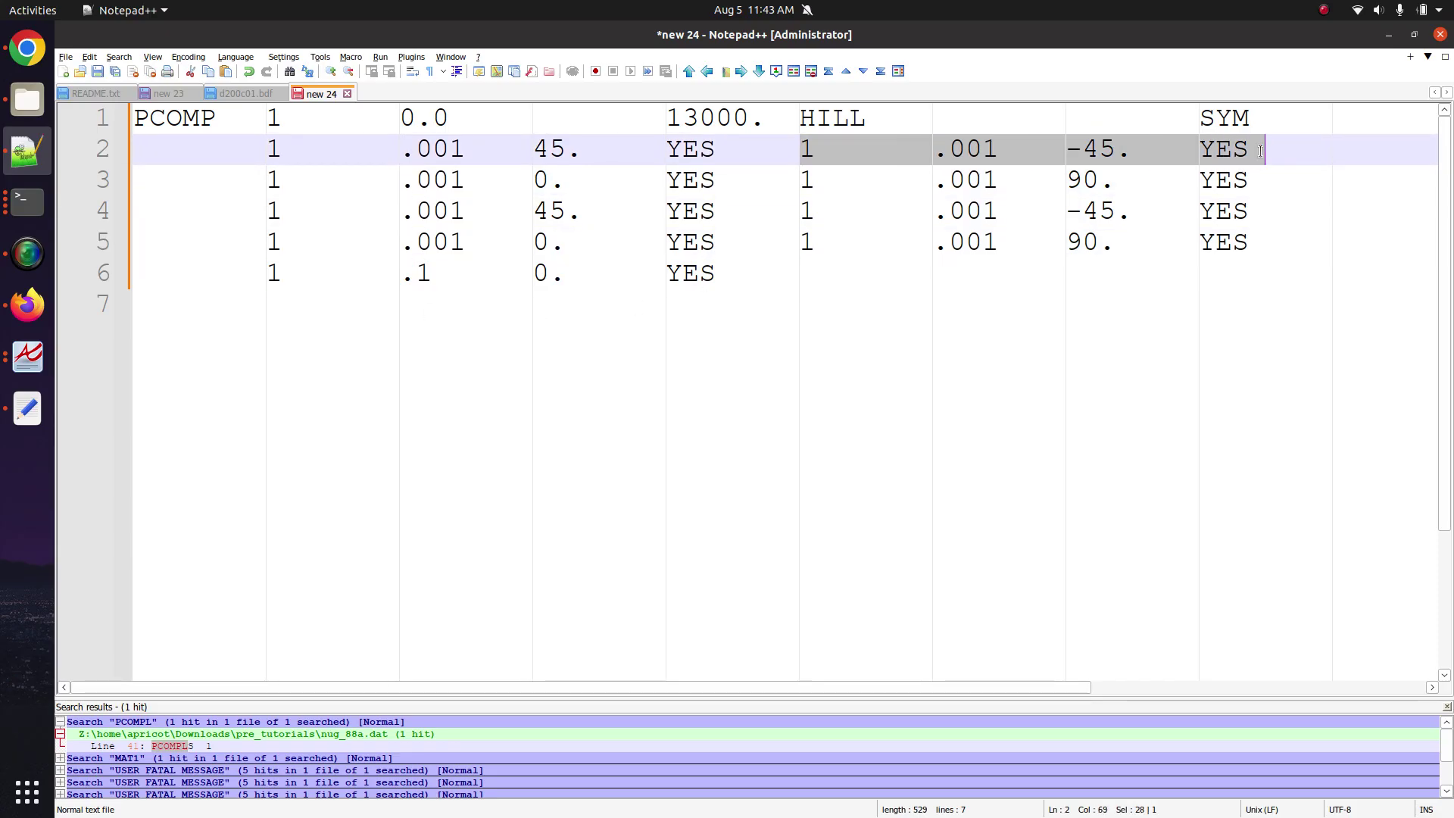
drag(267, 185, 1283, 180)
click(809, 177)
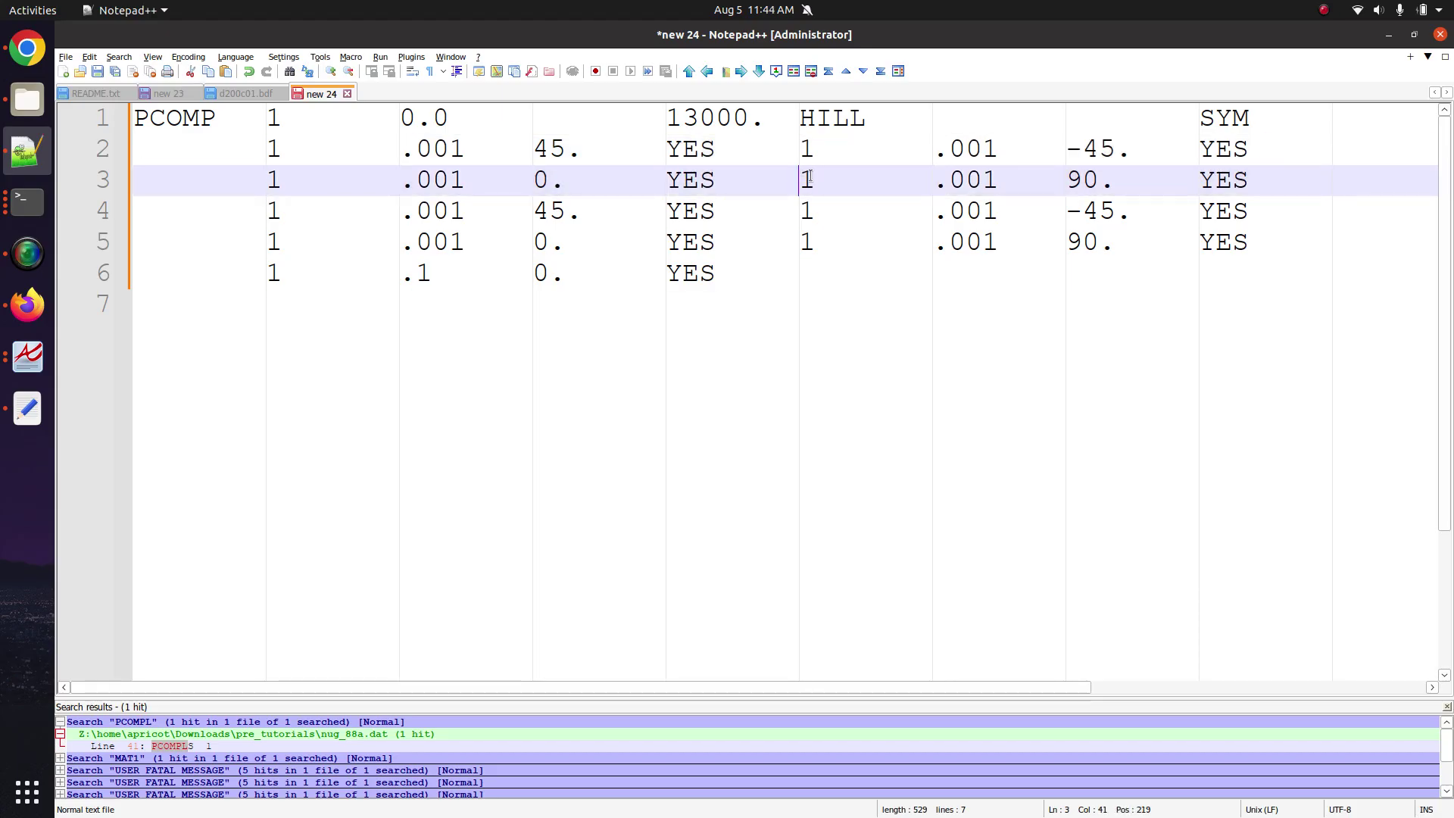
drag(809, 177, 1270, 175)
drag(269, 213, 1245, 205)
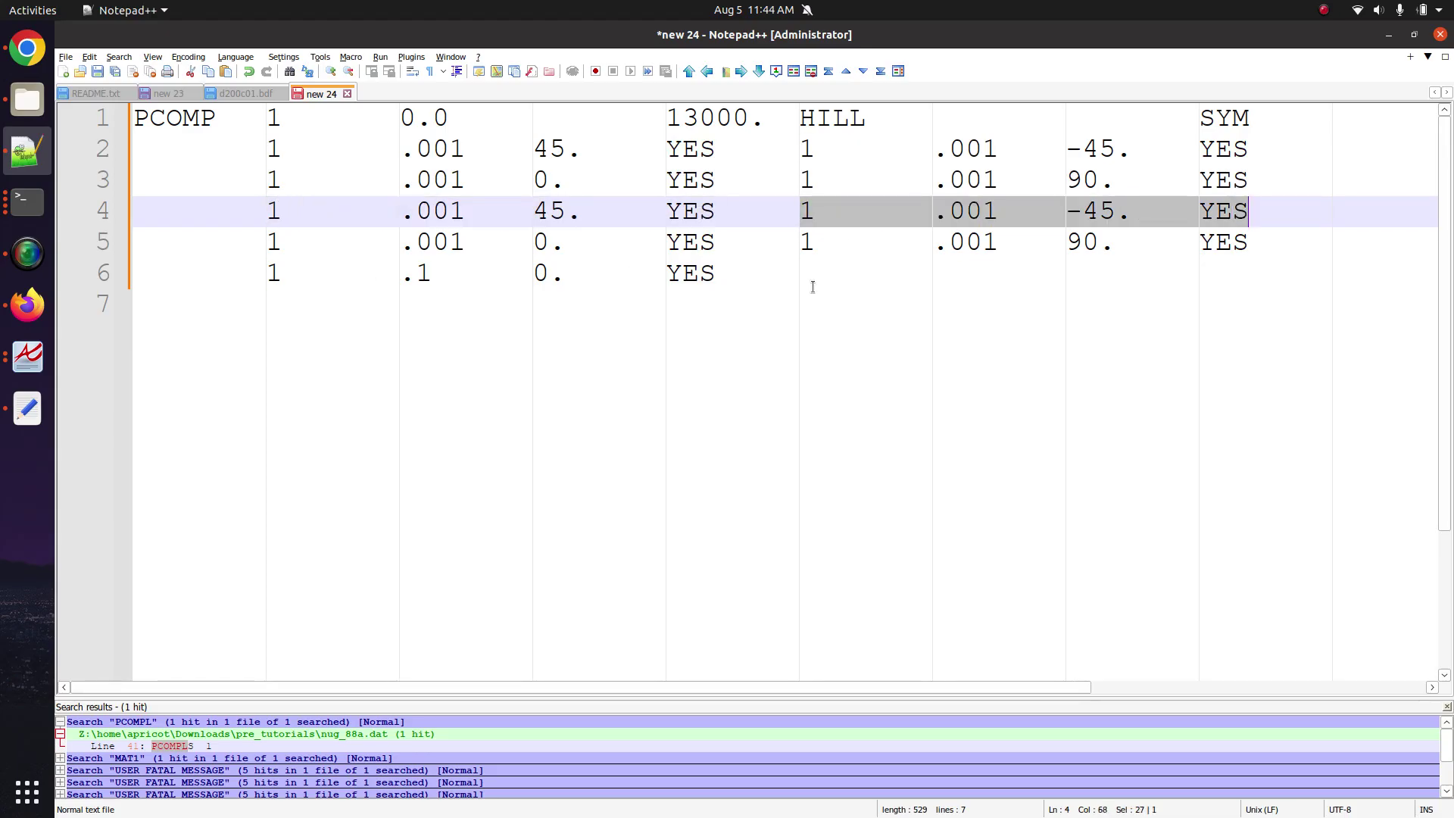
Break lines 5 to 2 after the first YES so each second ply sits on its own line.
click(801, 244)
key(Return)
click(801, 212)
key(Return)
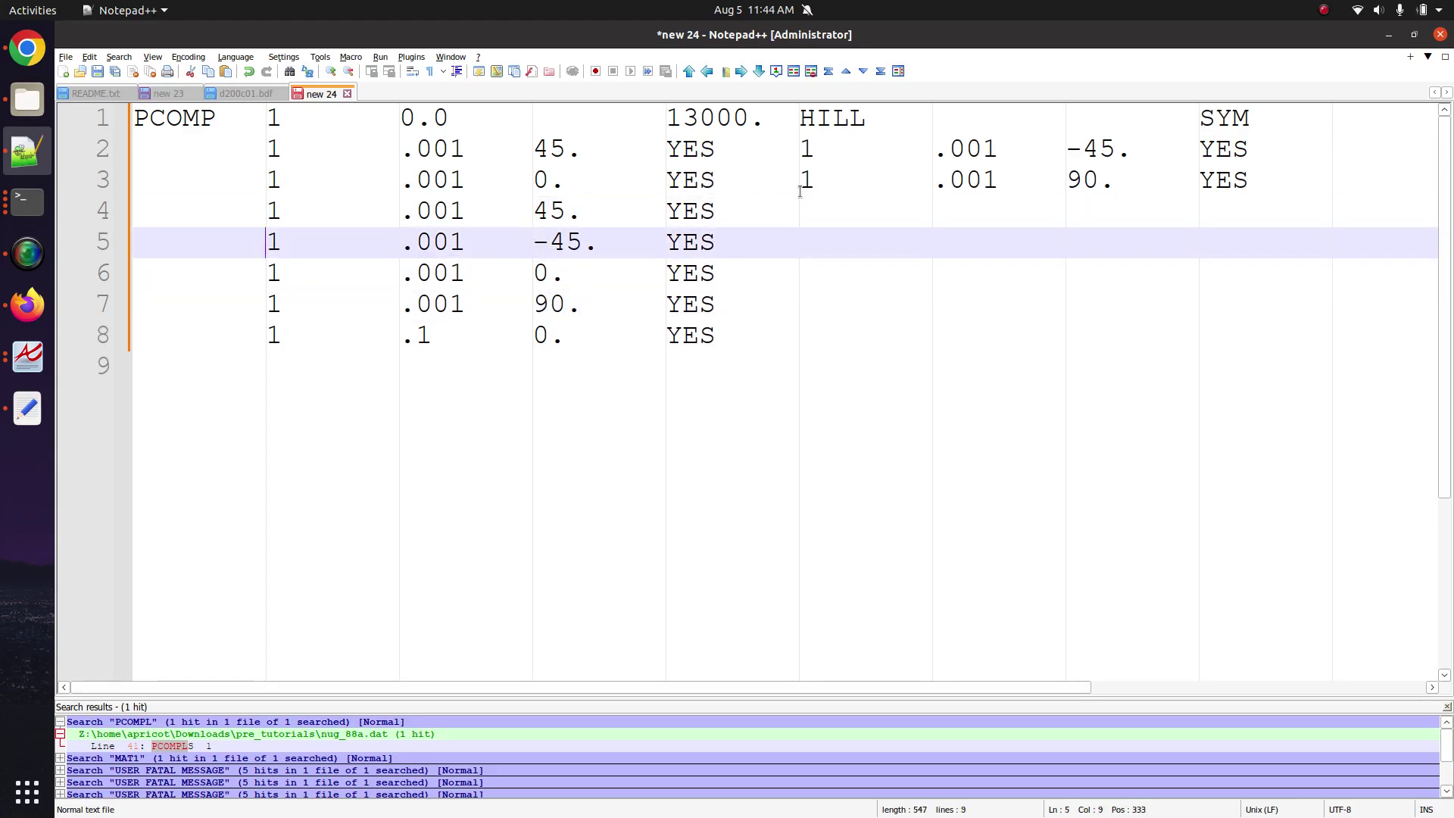
click(801, 180)
key(Return)
click(801, 148)
key(Return)
drag(643, 480, 110, 178)
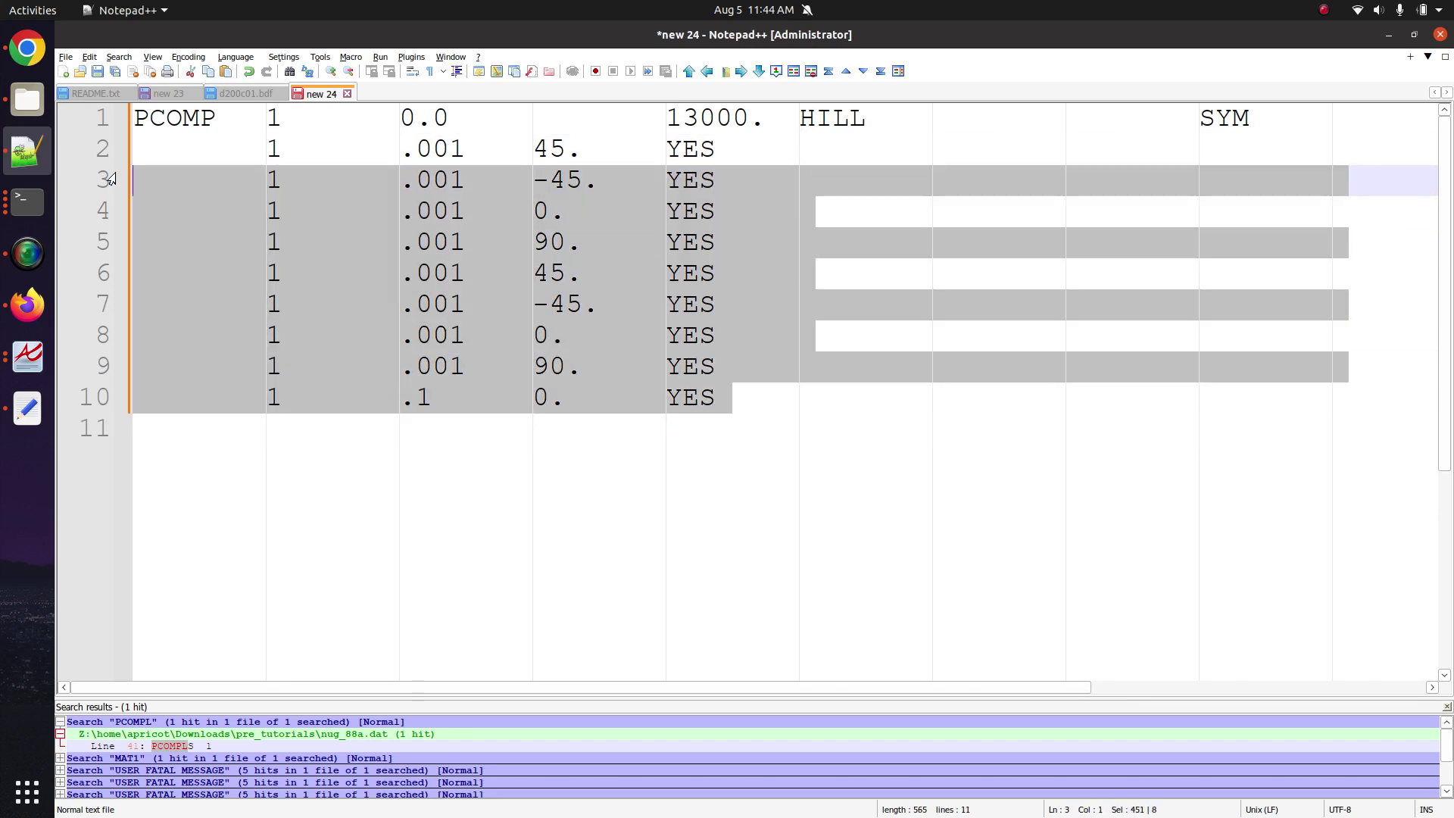
Back in the web app, dock the property editor right and expand the Main Panel.
click(28, 305)
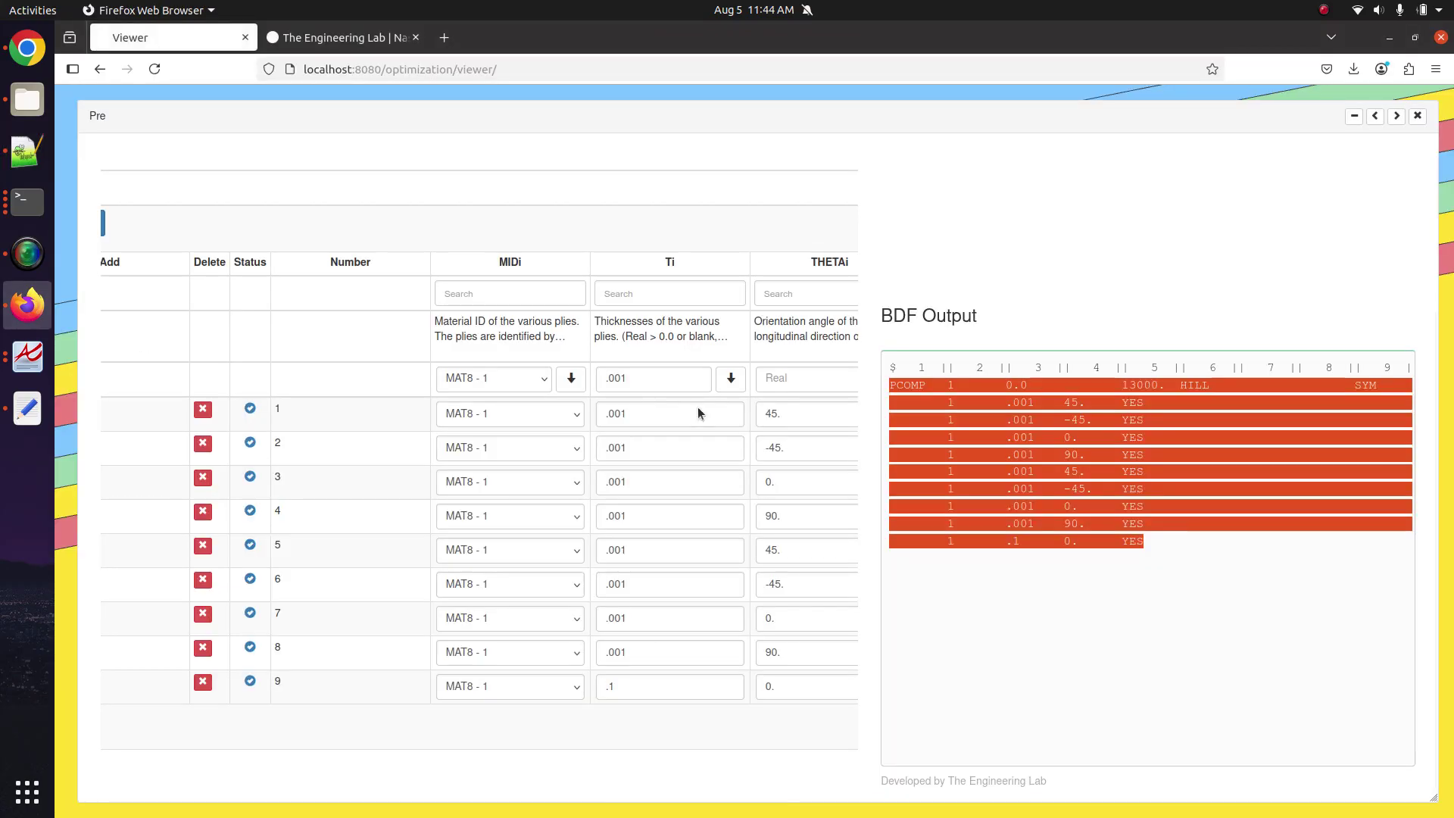
scroll(613, 411, left, 10)
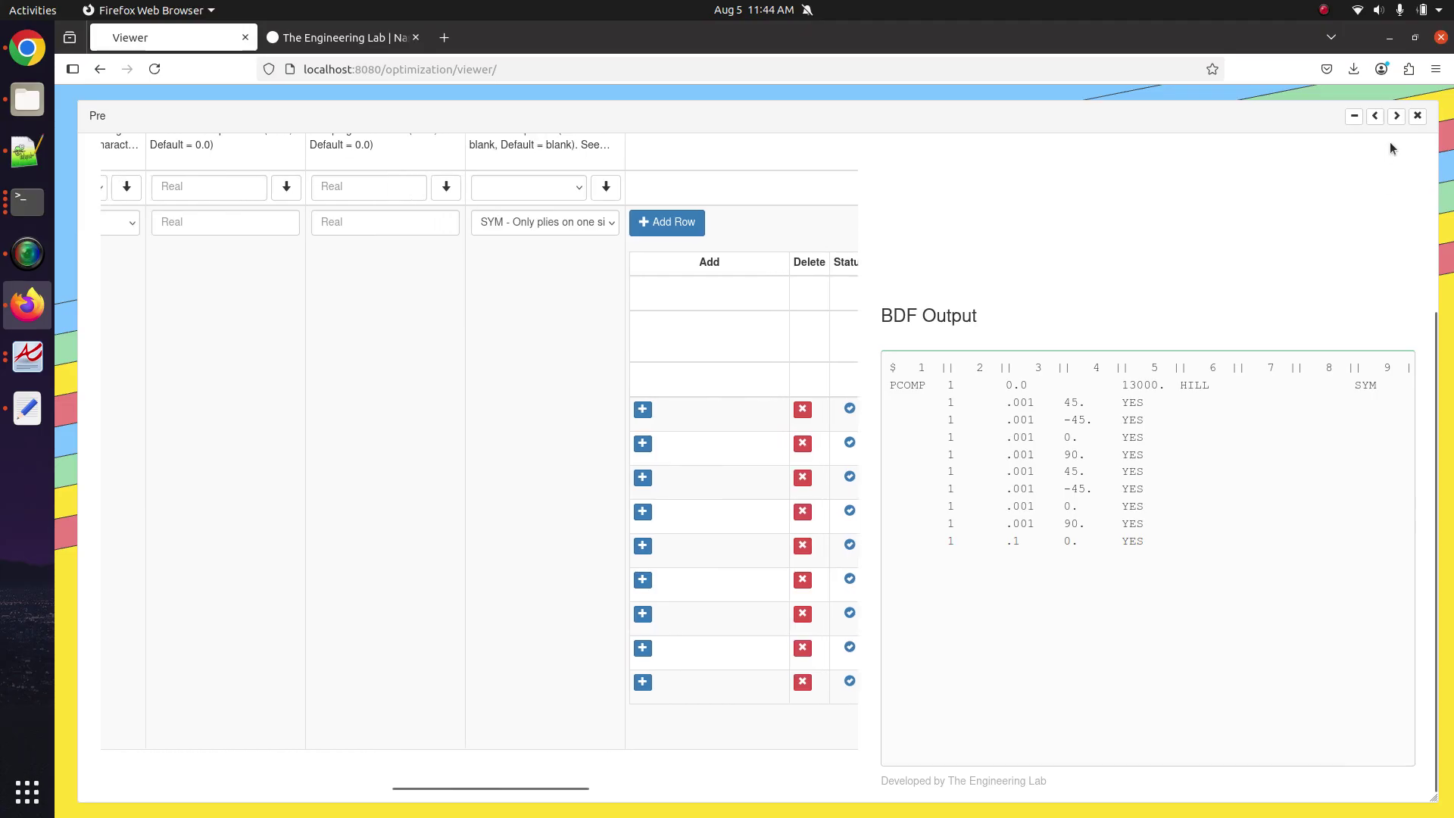
click(1395, 116)
scroll(542, 455, up, 5)
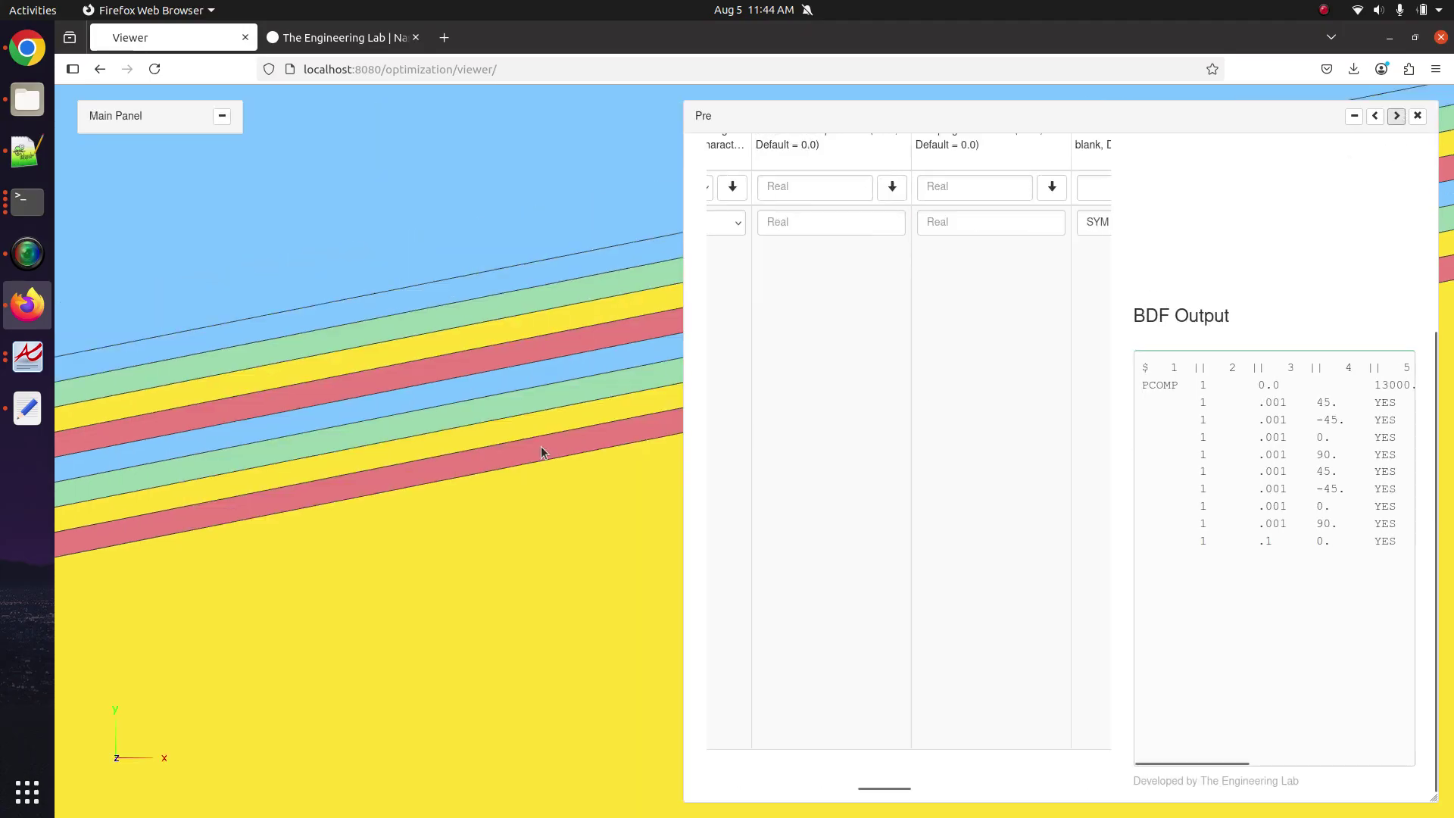
scroll(542, 455, down, 5)
click(221, 116)
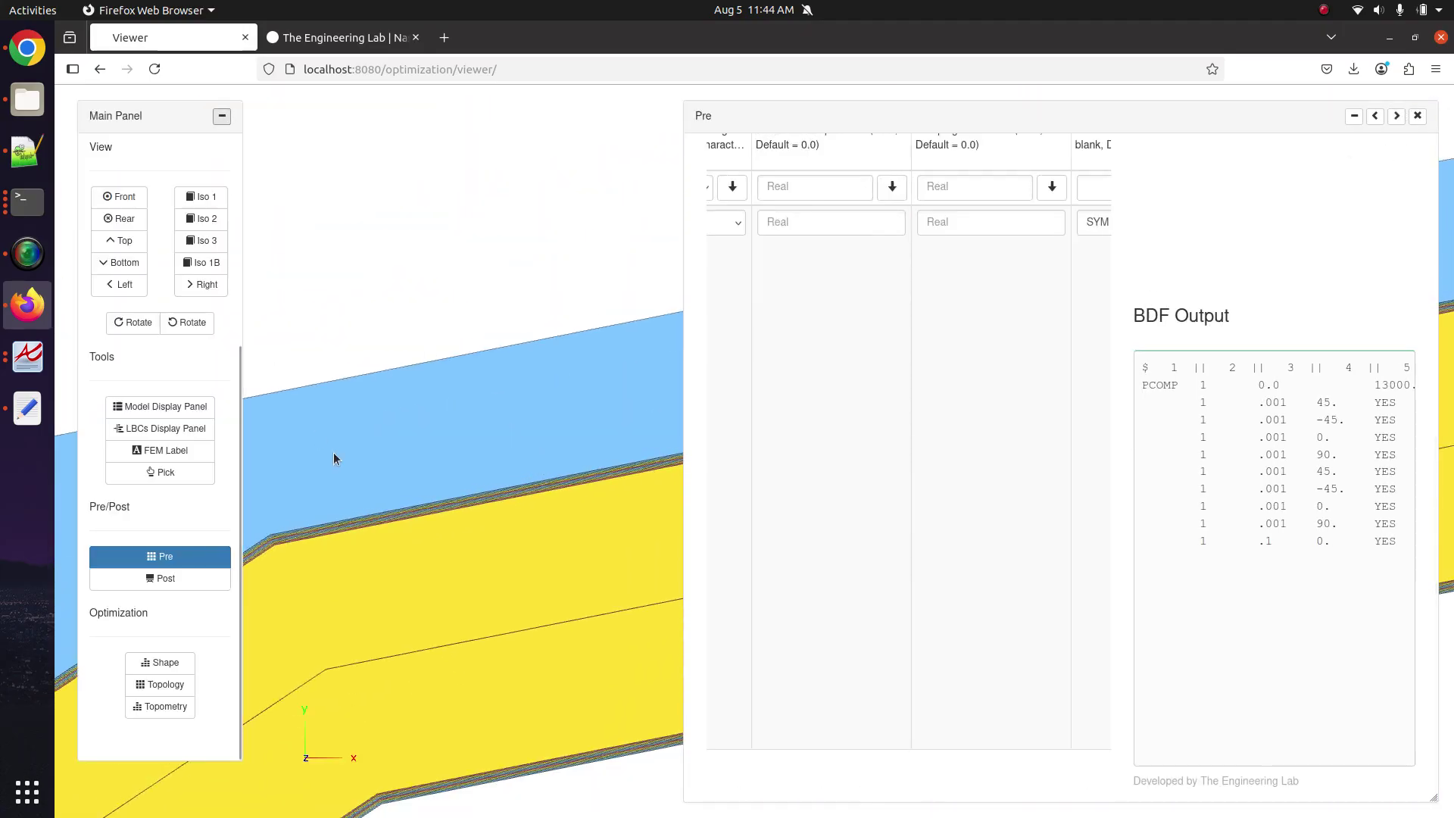
Close the Pre editor, show the LBCs Display Panel, and rotate the tube to its inner mesh.
drag(288, 530, 216, 559)
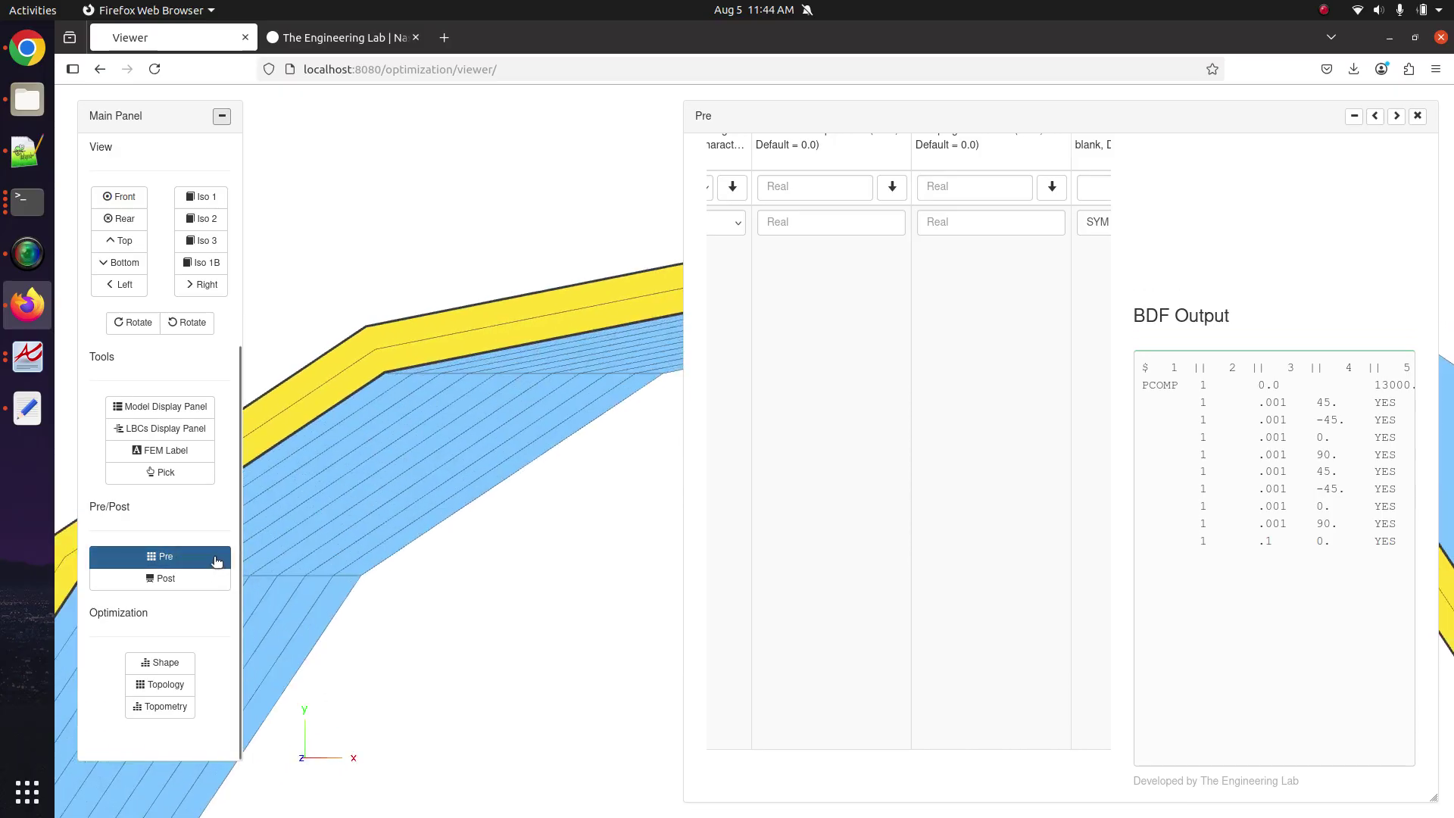
click(214, 556)
click(193, 429)
scroll(489, 412, up, 5)
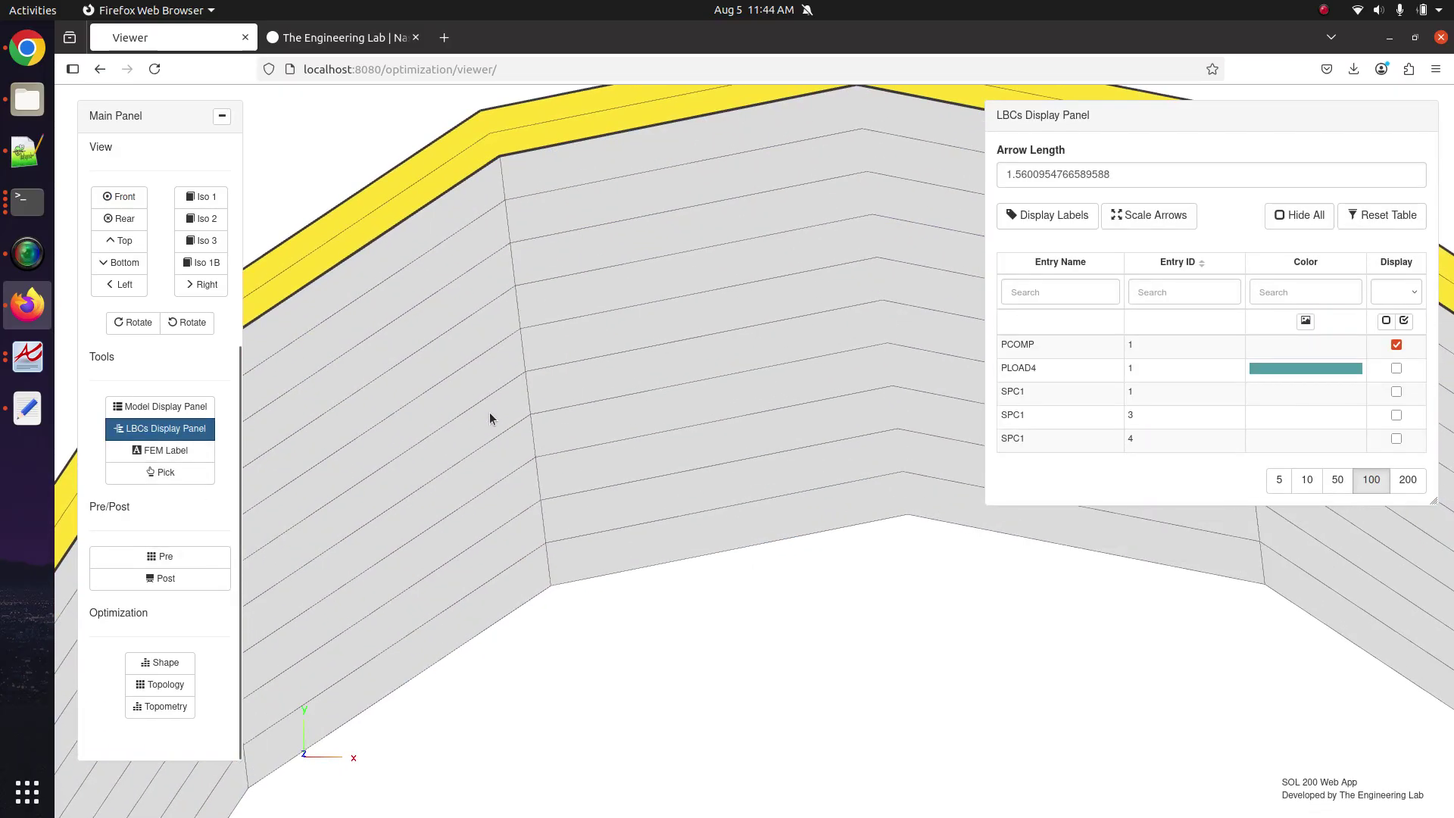
drag(561, 348, 383, 471)
drag(506, 357, 566, 246)
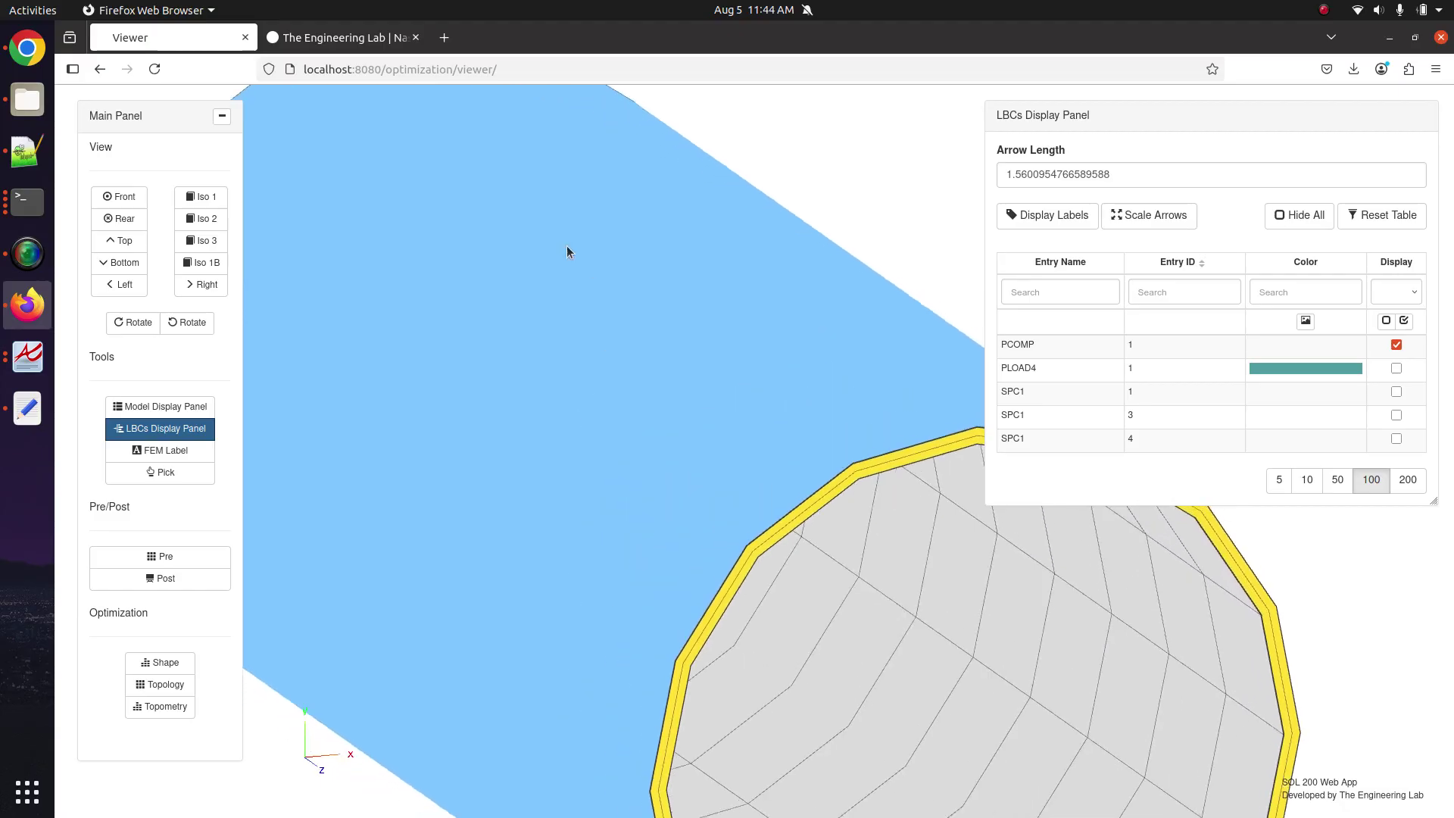
drag(671, 404, 579, 472)
scroll(579, 473, up, 5)
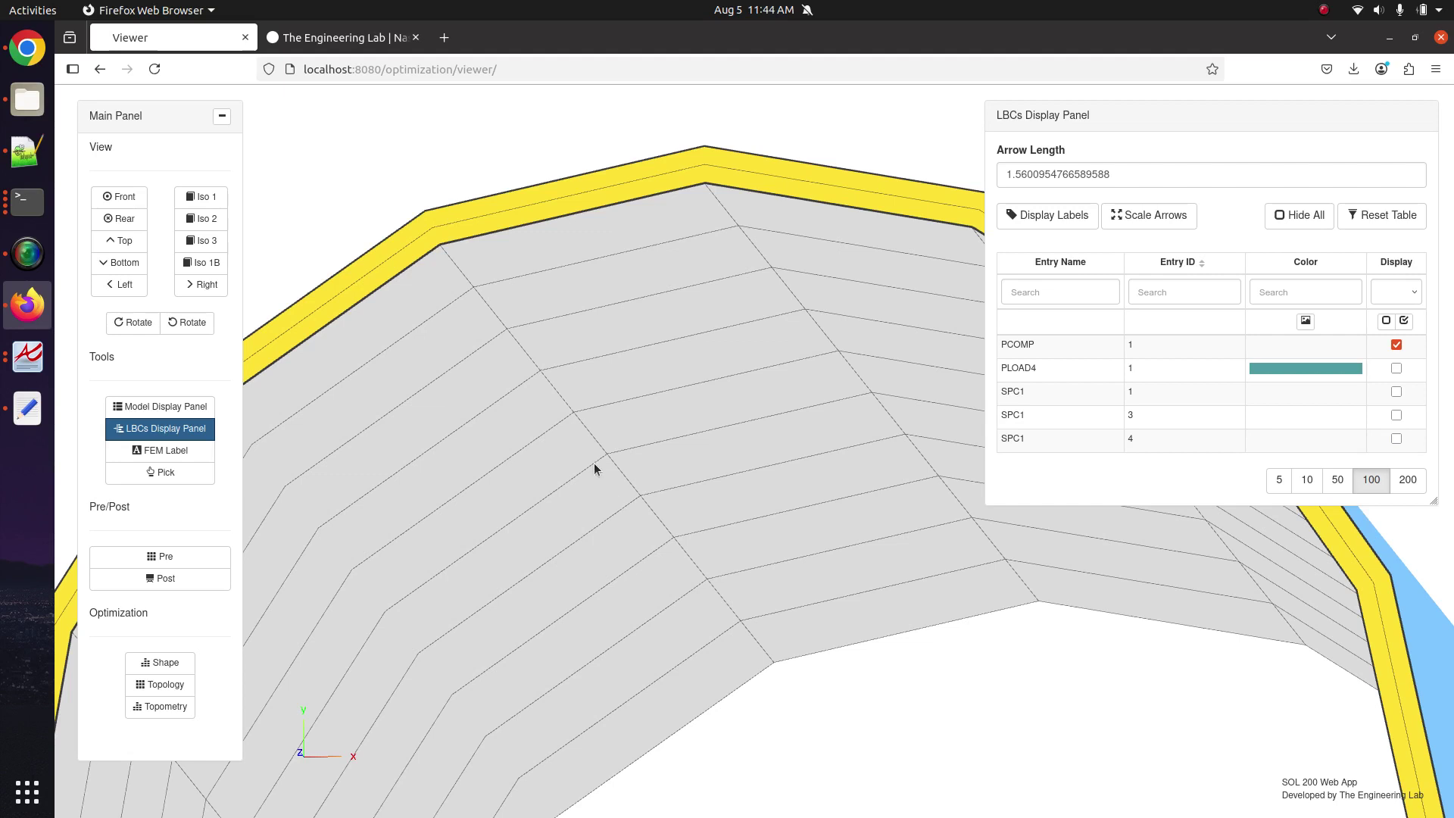
Reopen the PCOMP 1 editor beside BDF Output and set its Z0 offset to 0.0.
click(201, 557)
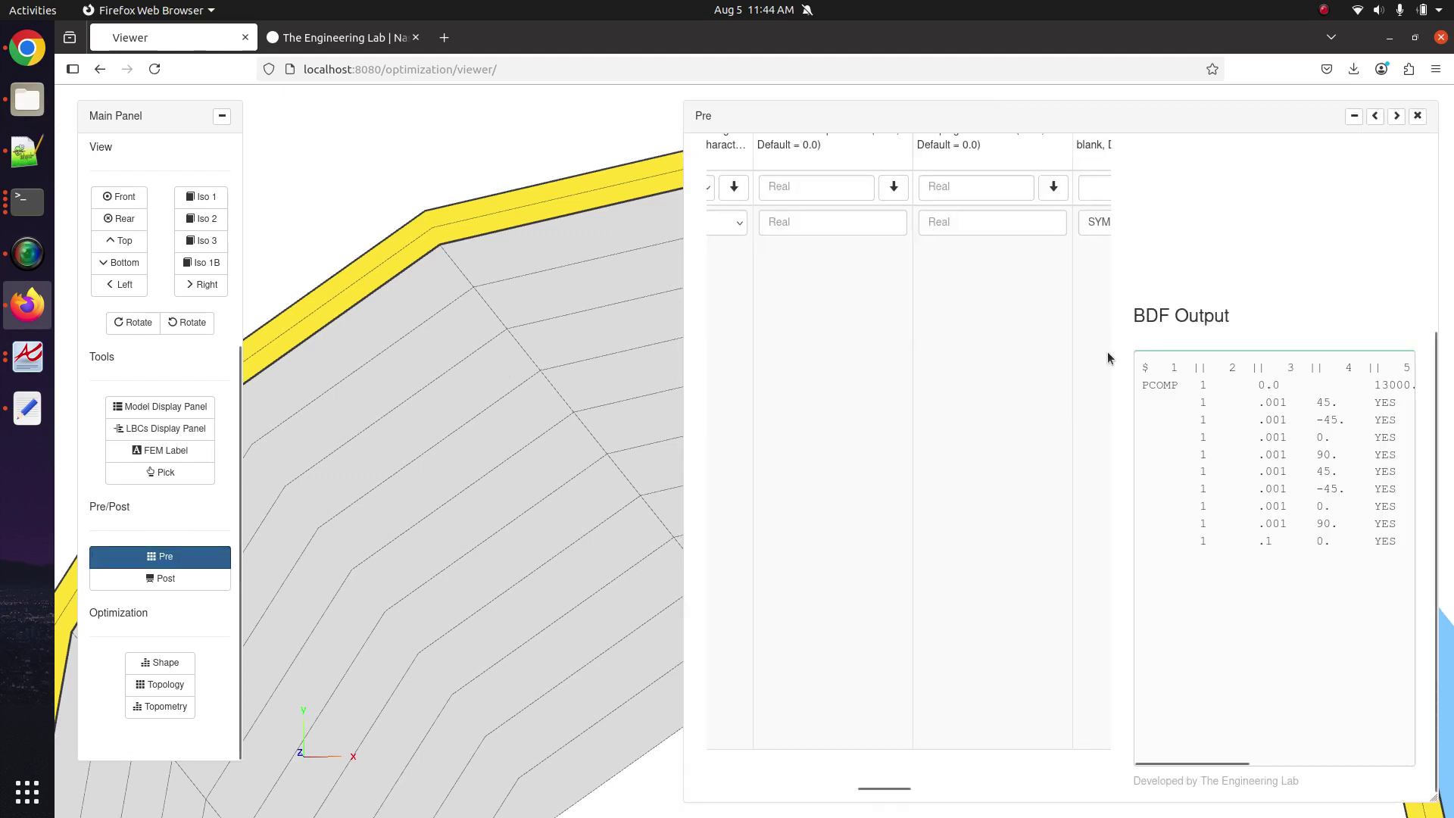
scroll(1106, 357, left, 8)
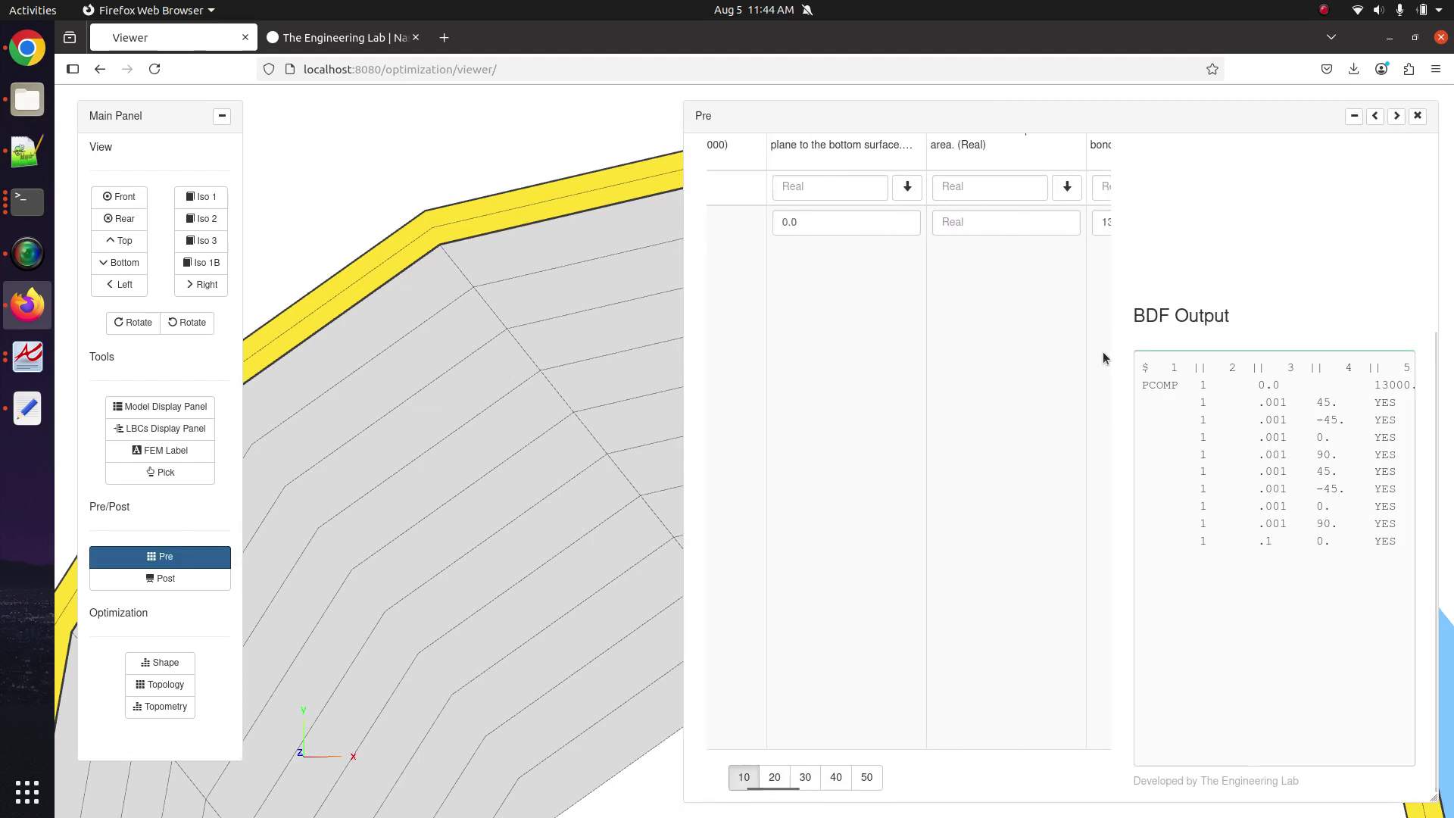
scroll(1060, 352, left, 5)
scroll(1029, 351, up, 3)
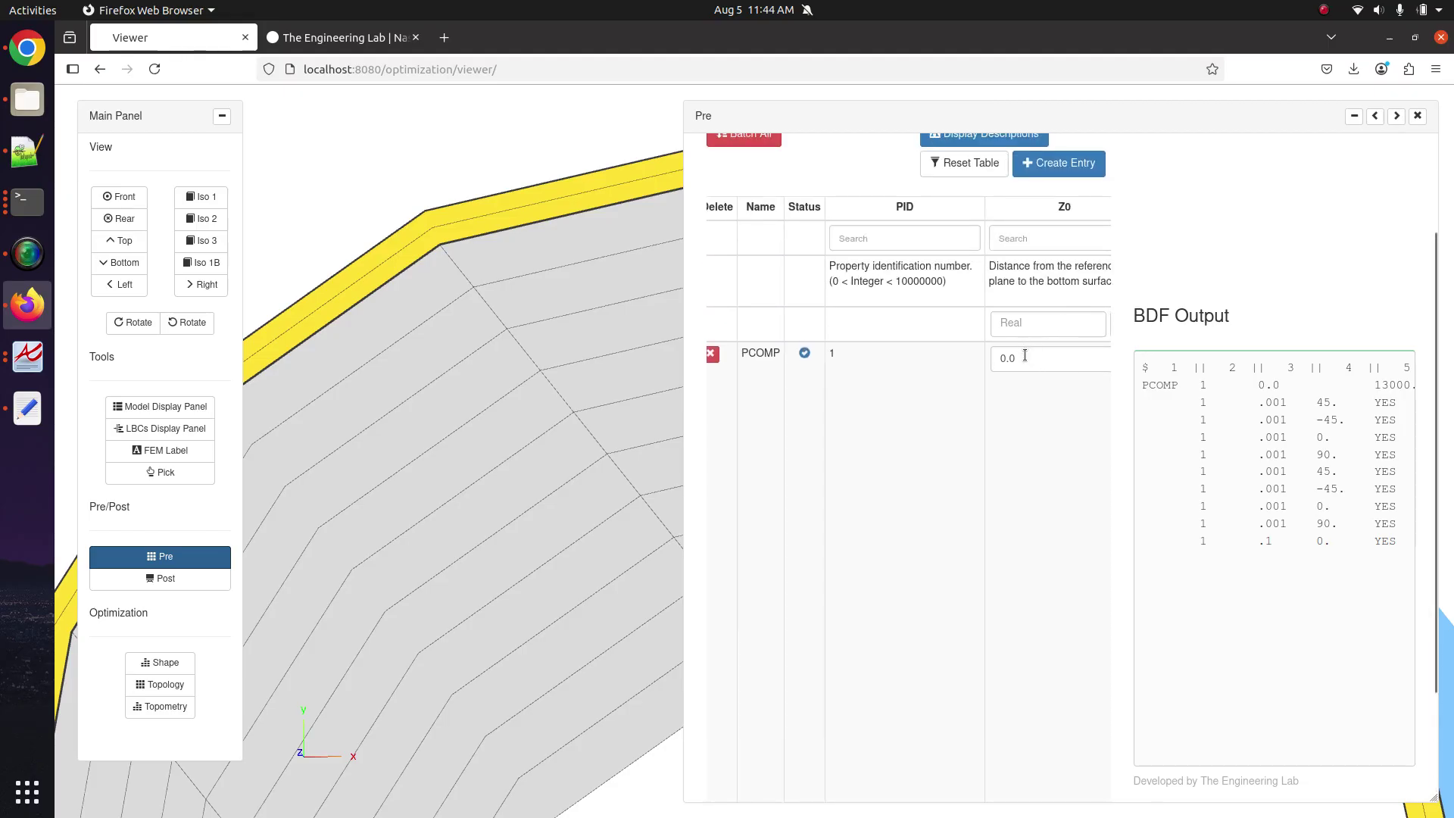
click(1024, 358)
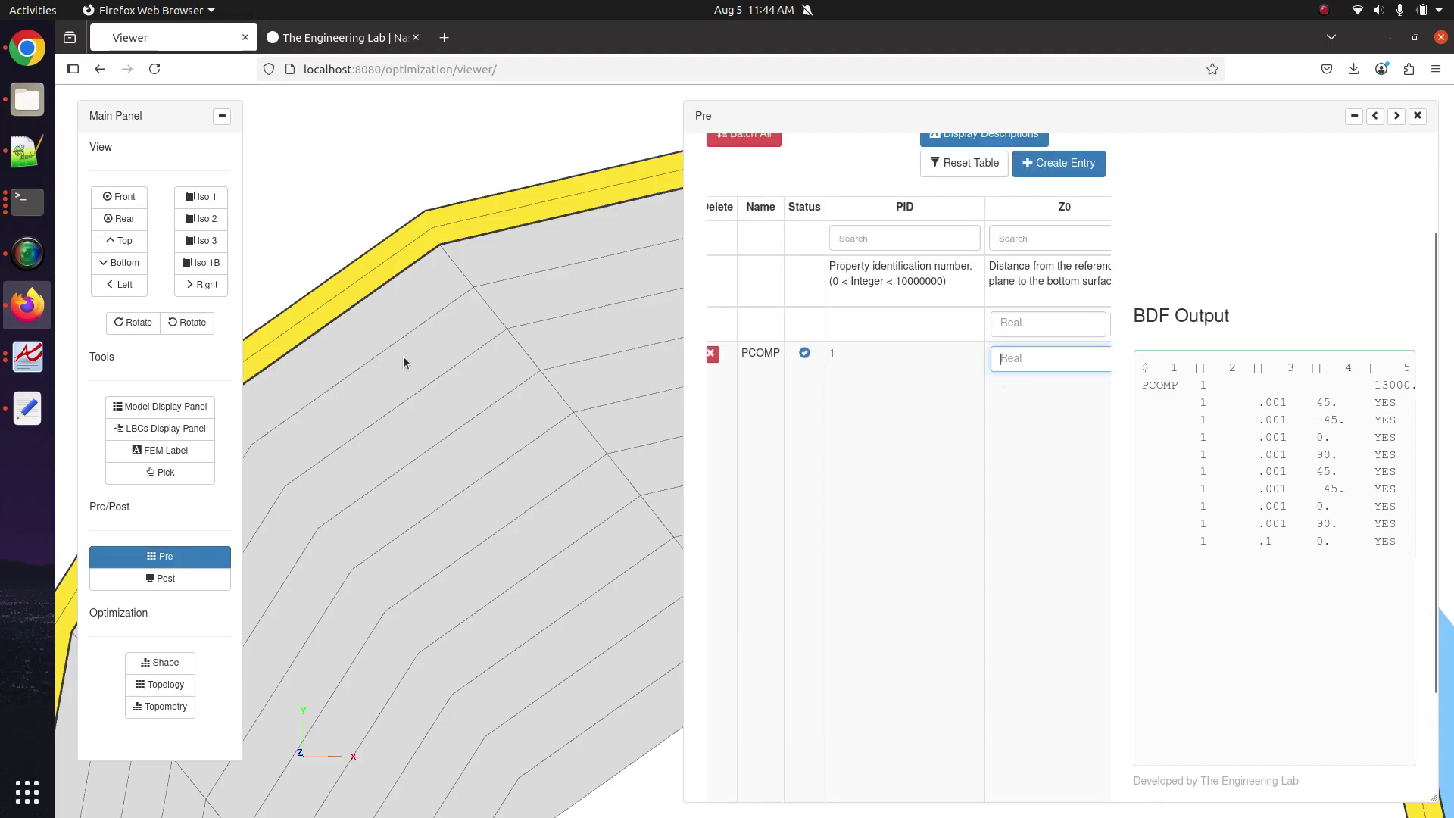
scroll(403, 362, down, 3)
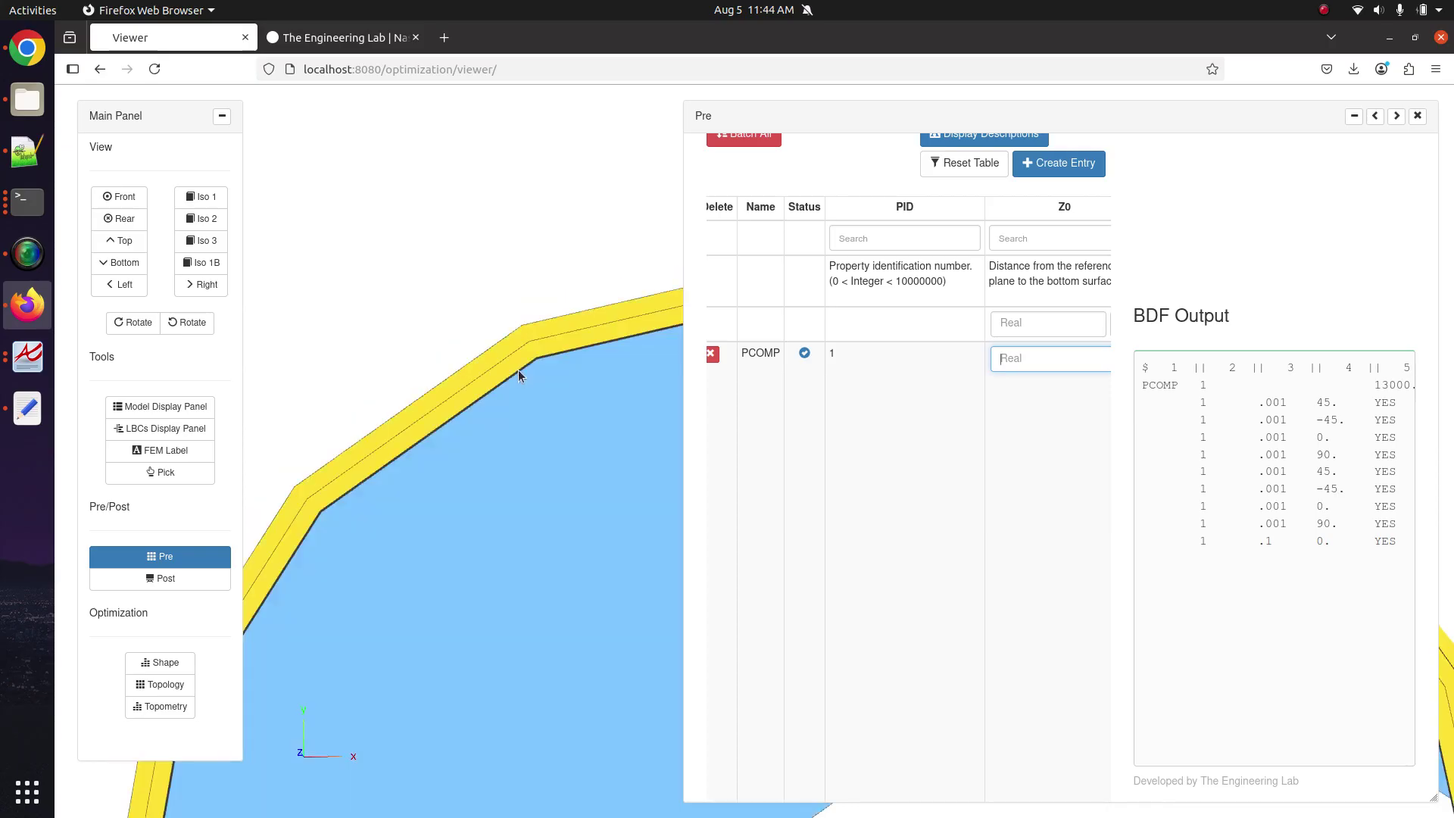
drag(519, 366, 587, 500)
scroll(545, 451, up, 3)
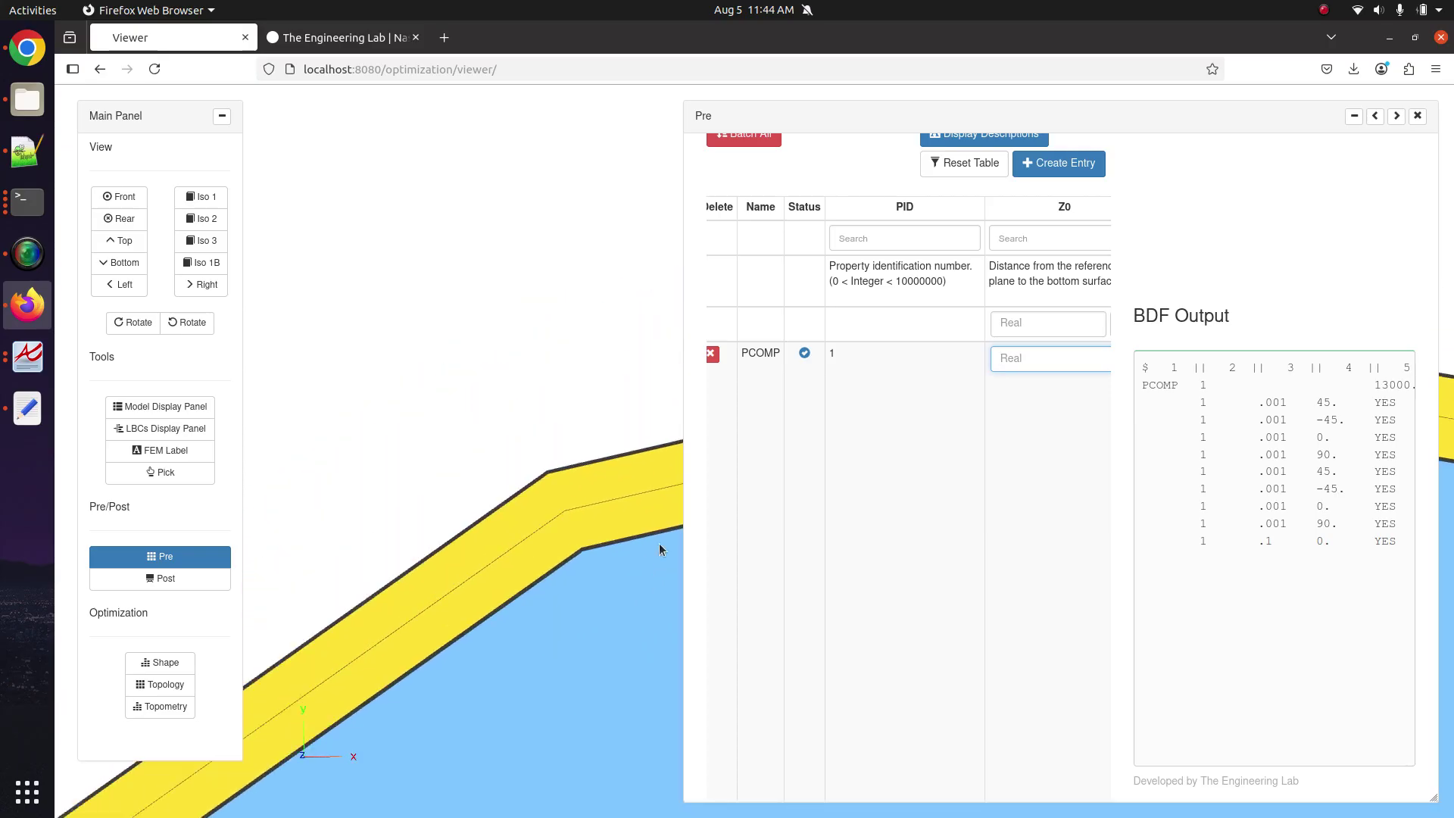
scroll(587, 522, up, 2)
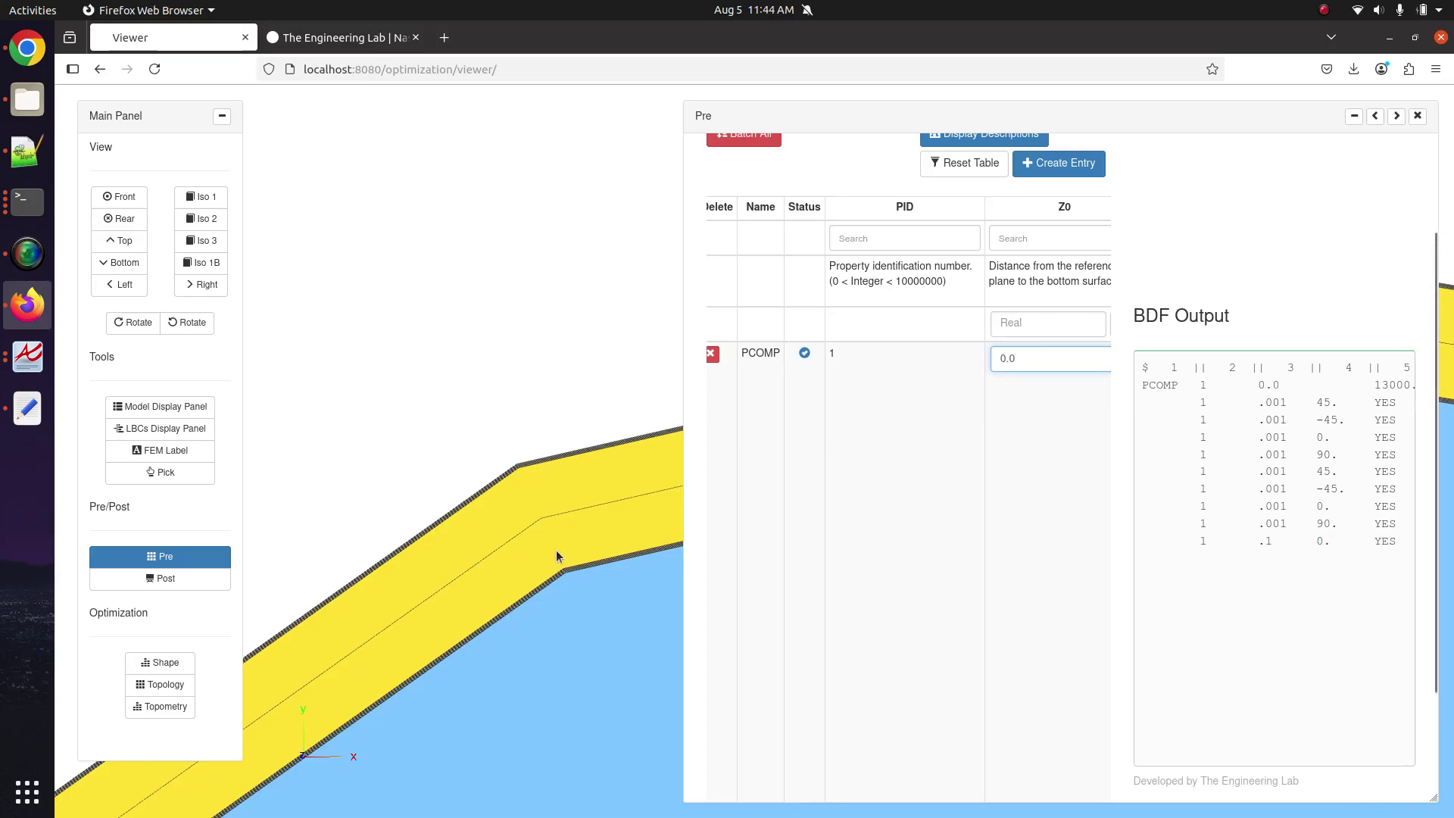
scroll(548, 547, down, 3)
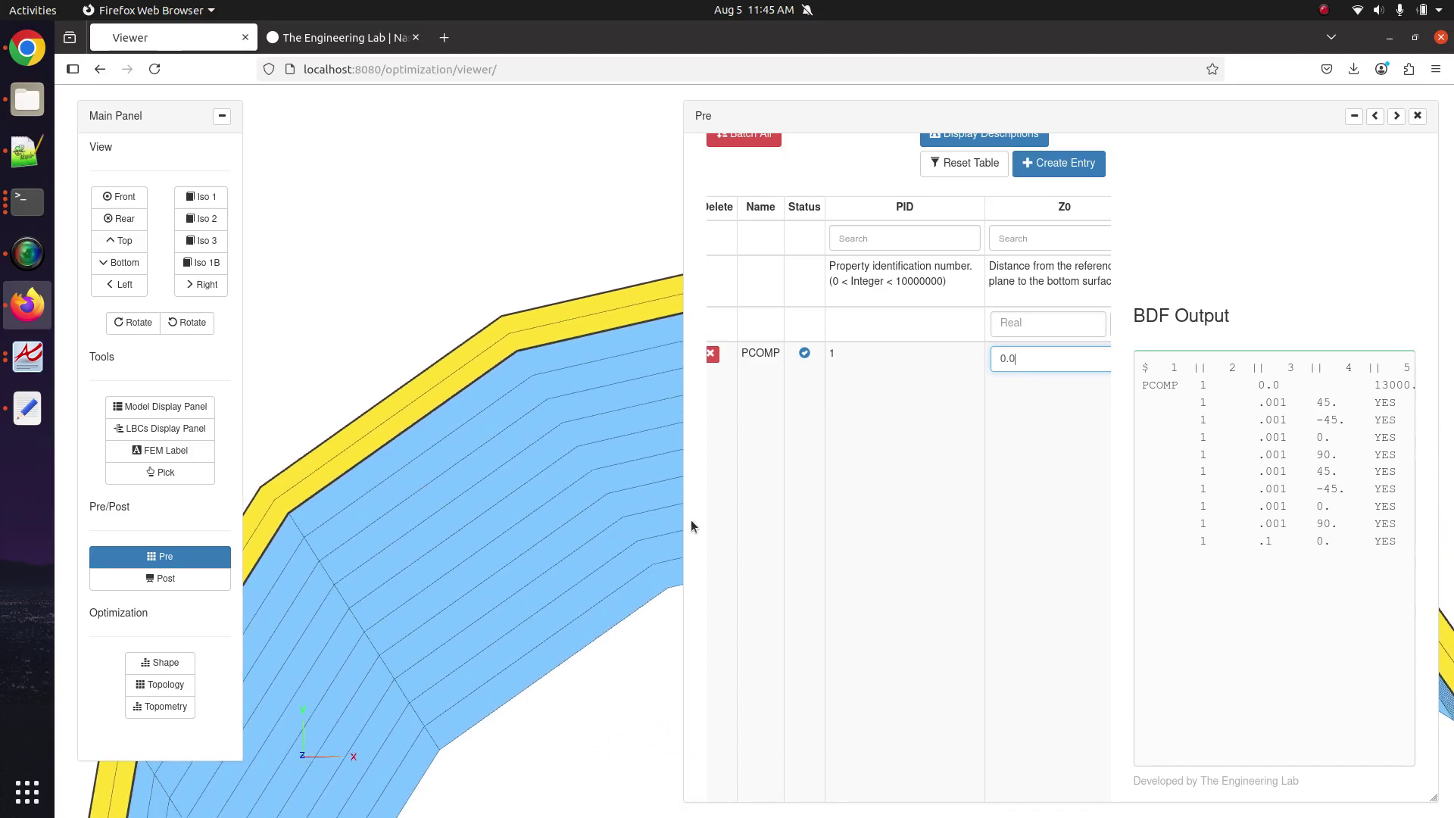
click(805, 533)
scroll(807, 533, up, 2)
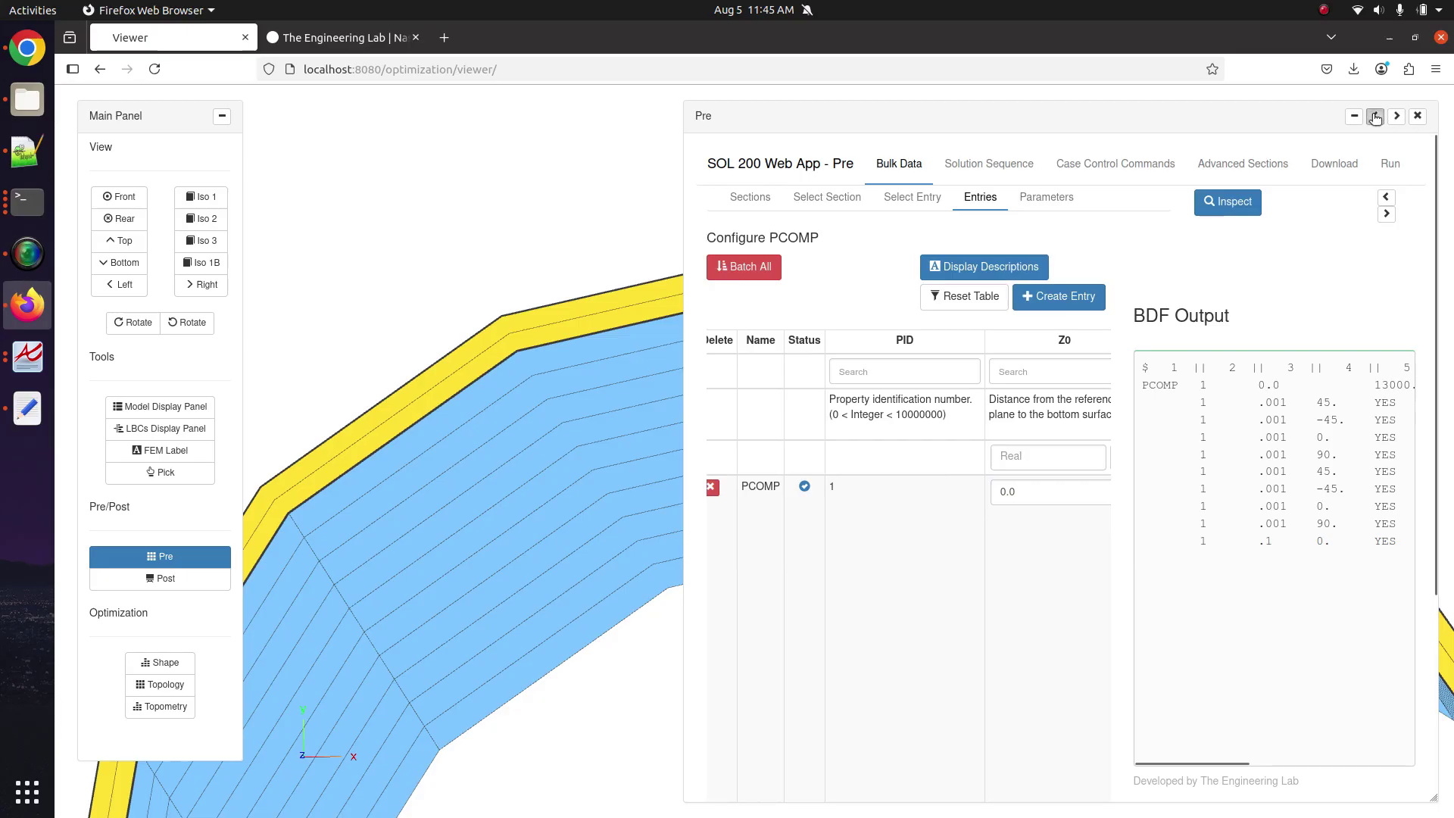
Widen the editor and, on the Download tab, choose Upload BDF and Immediately Run.
click(1375, 117)
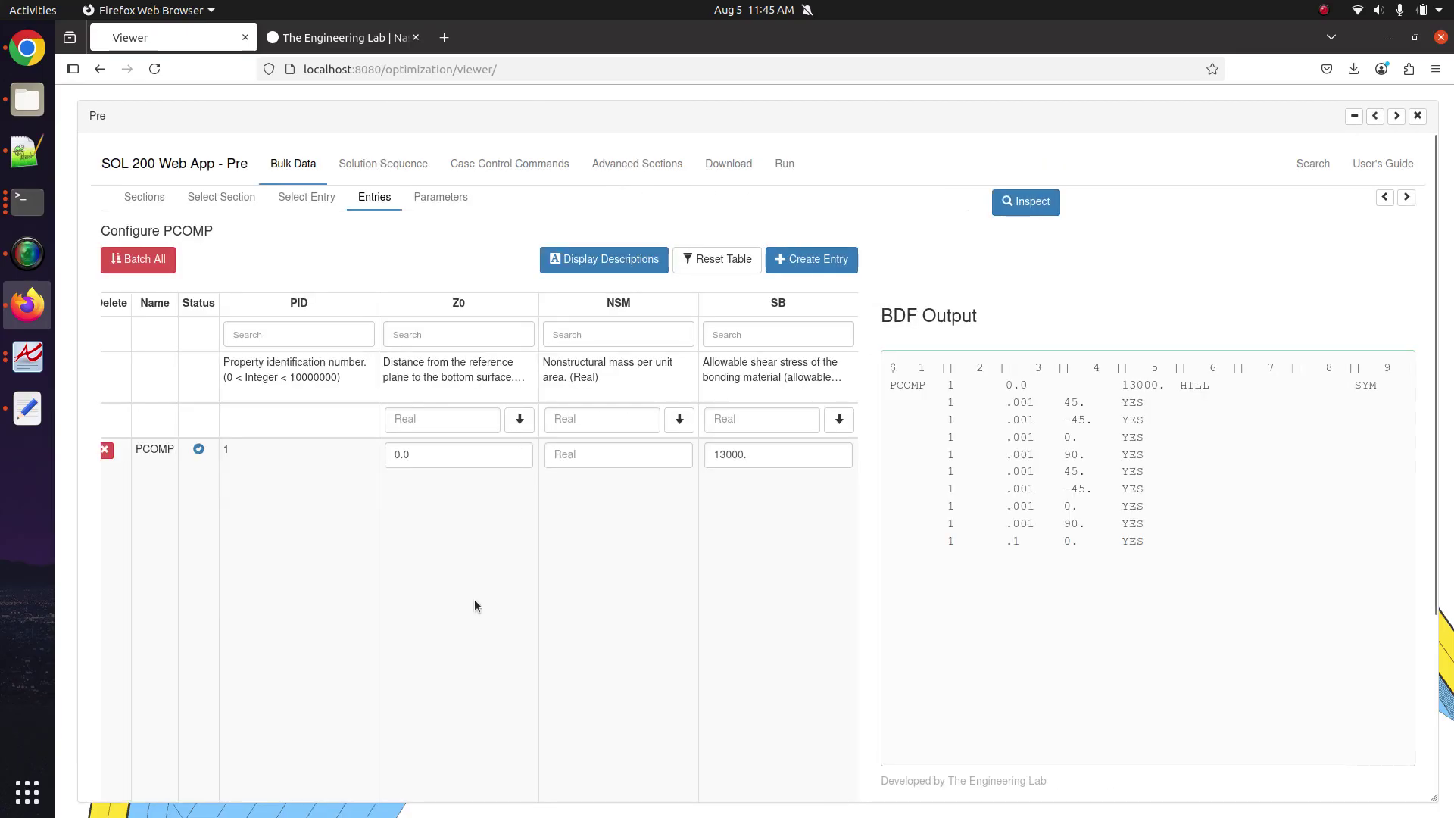
click(726, 164)
click(762, 360)
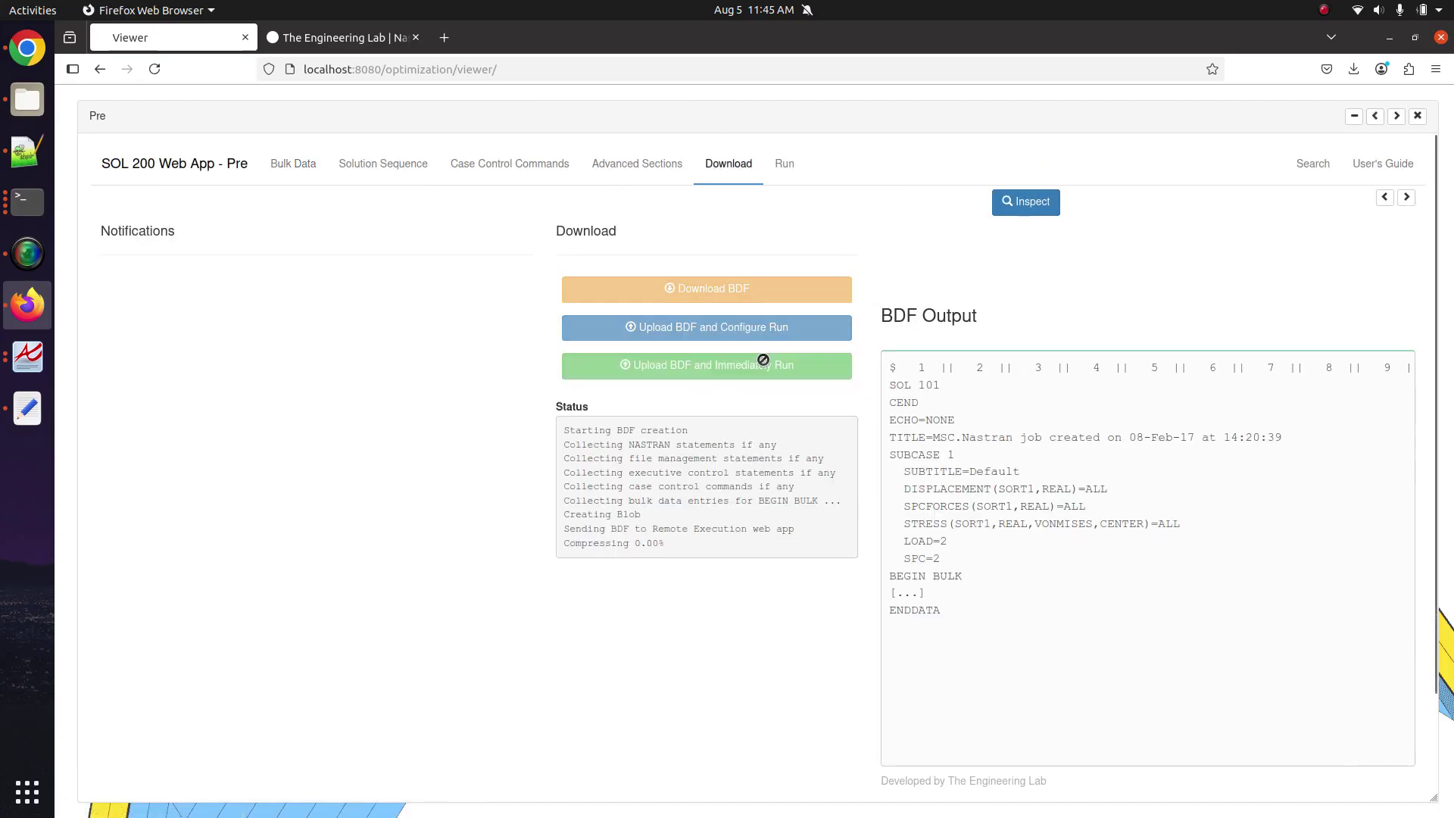
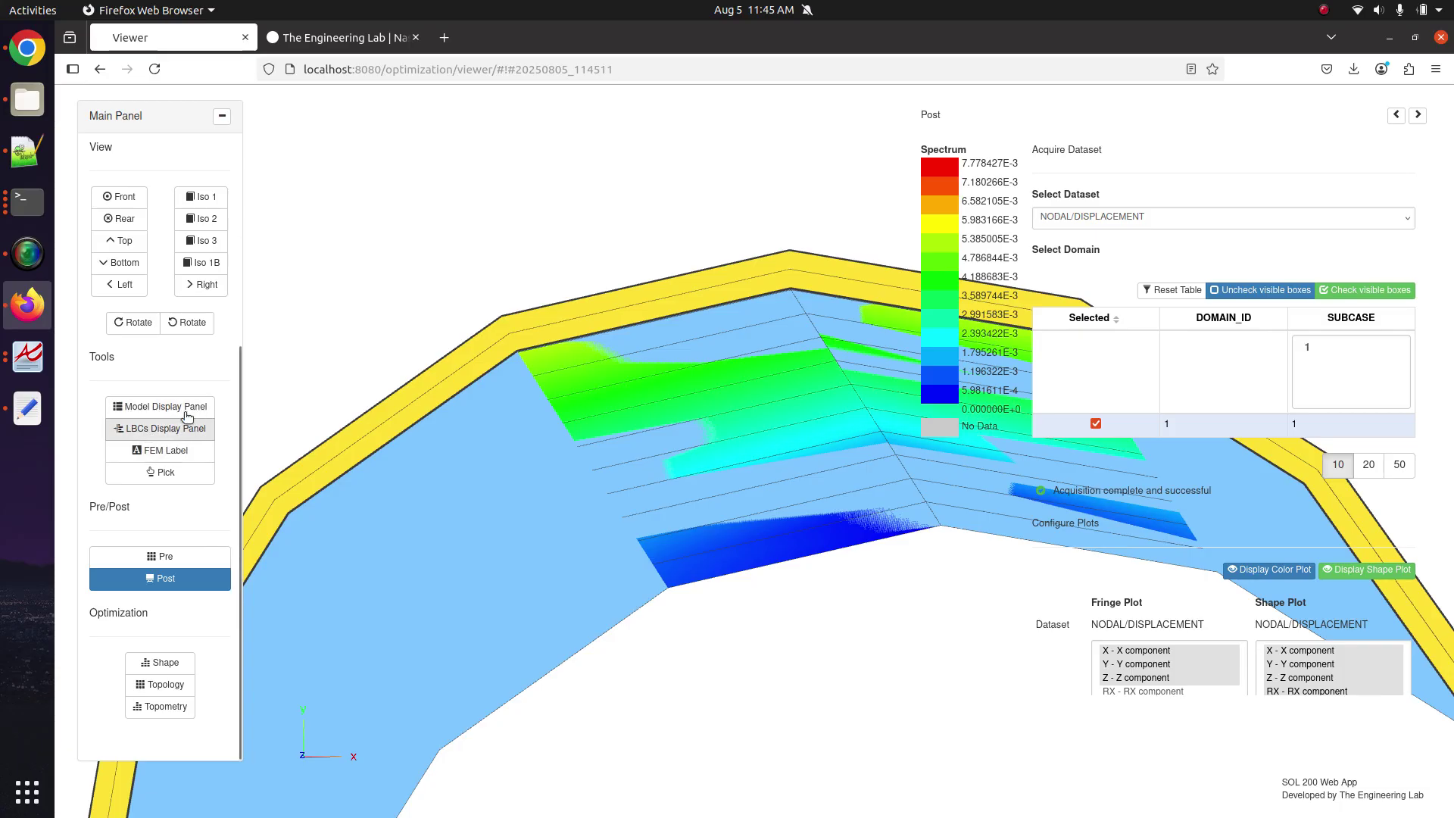
Hide the PCOMP overlay and view the tube from the front in Post.
click(176, 430)
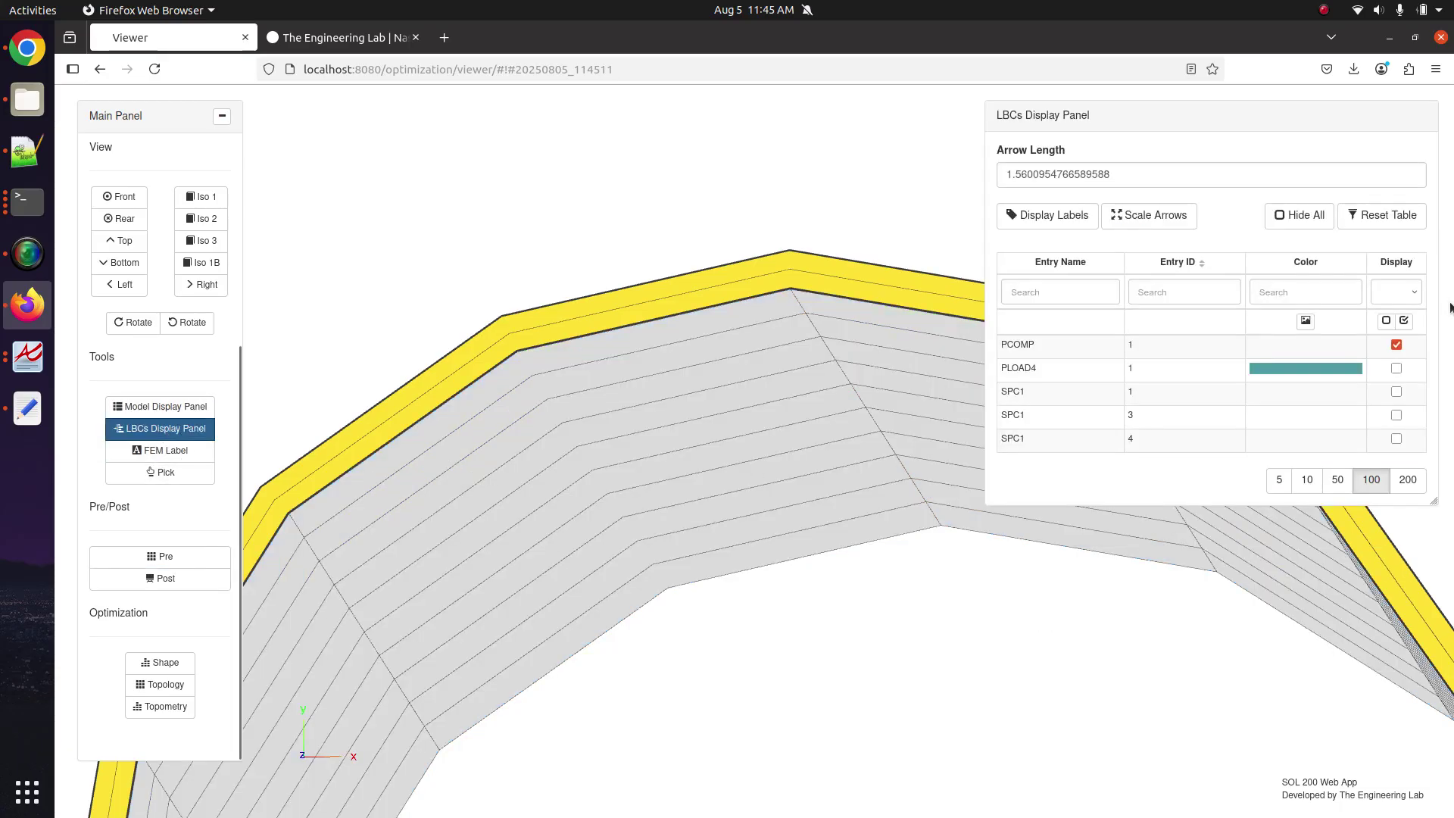
click(1397, 345)
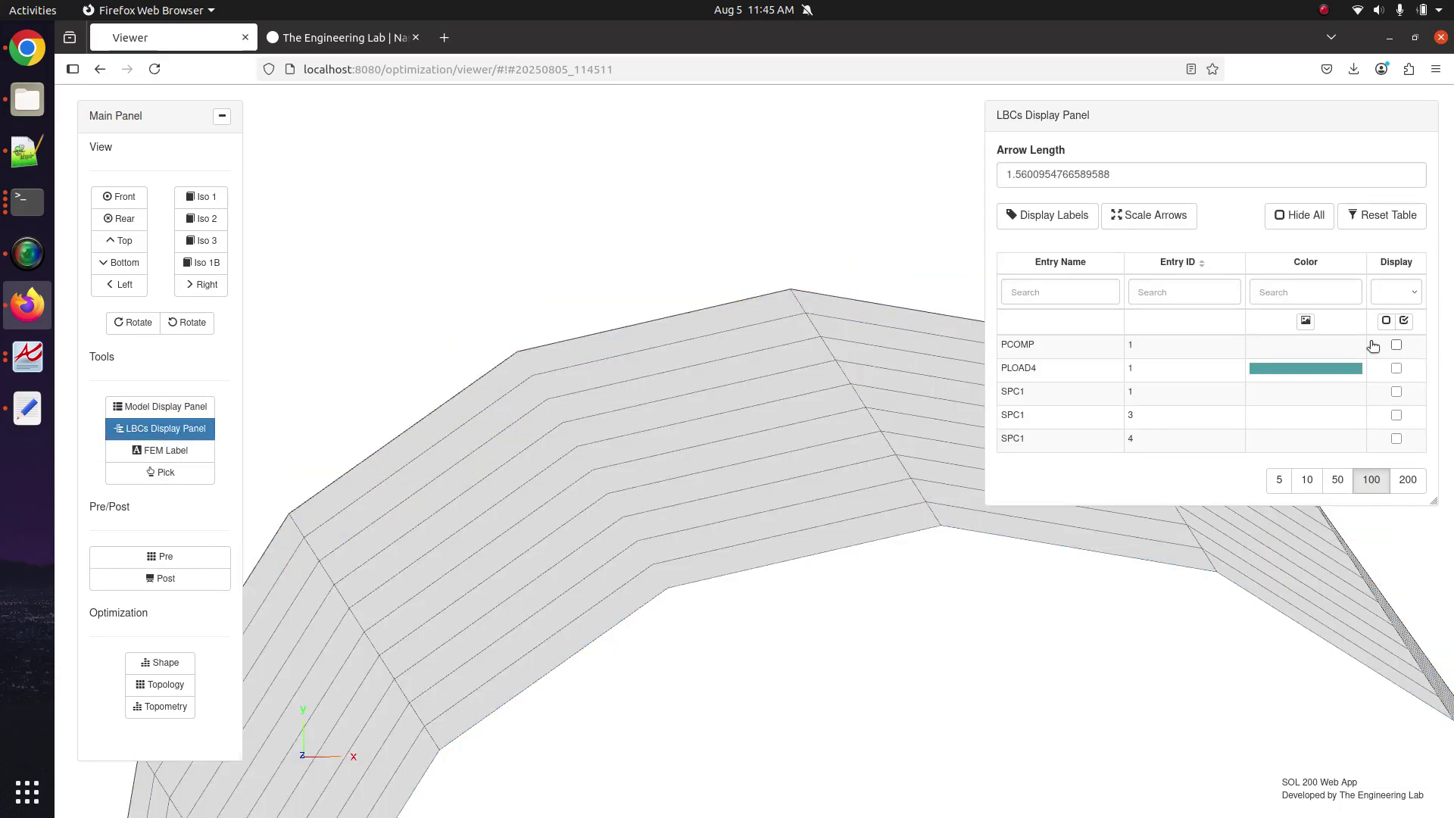
click(217, 579)
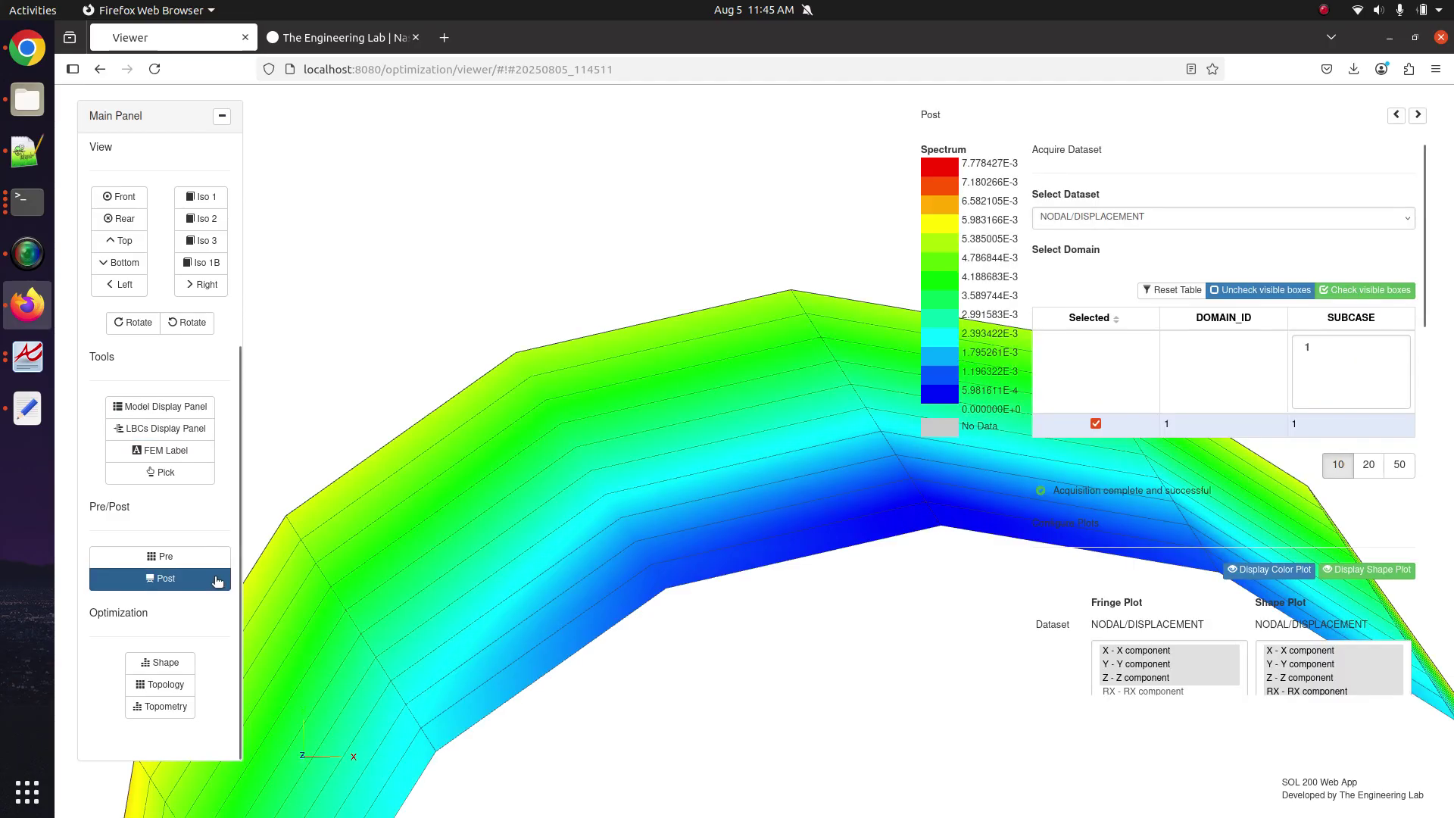
scroll(601, 489, down, 5)
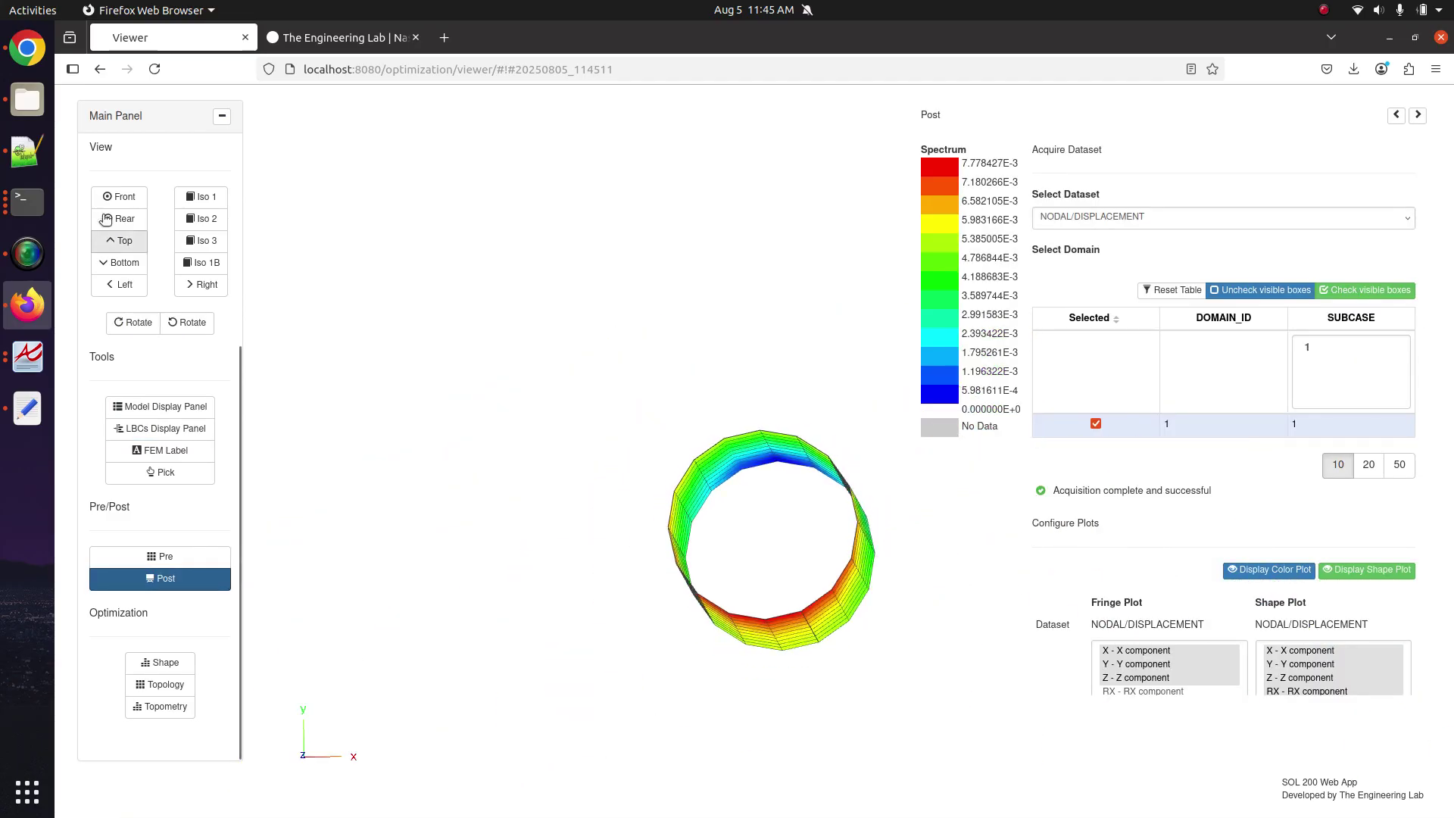
click(119, 197)
scroll(791, 494, up, 3)
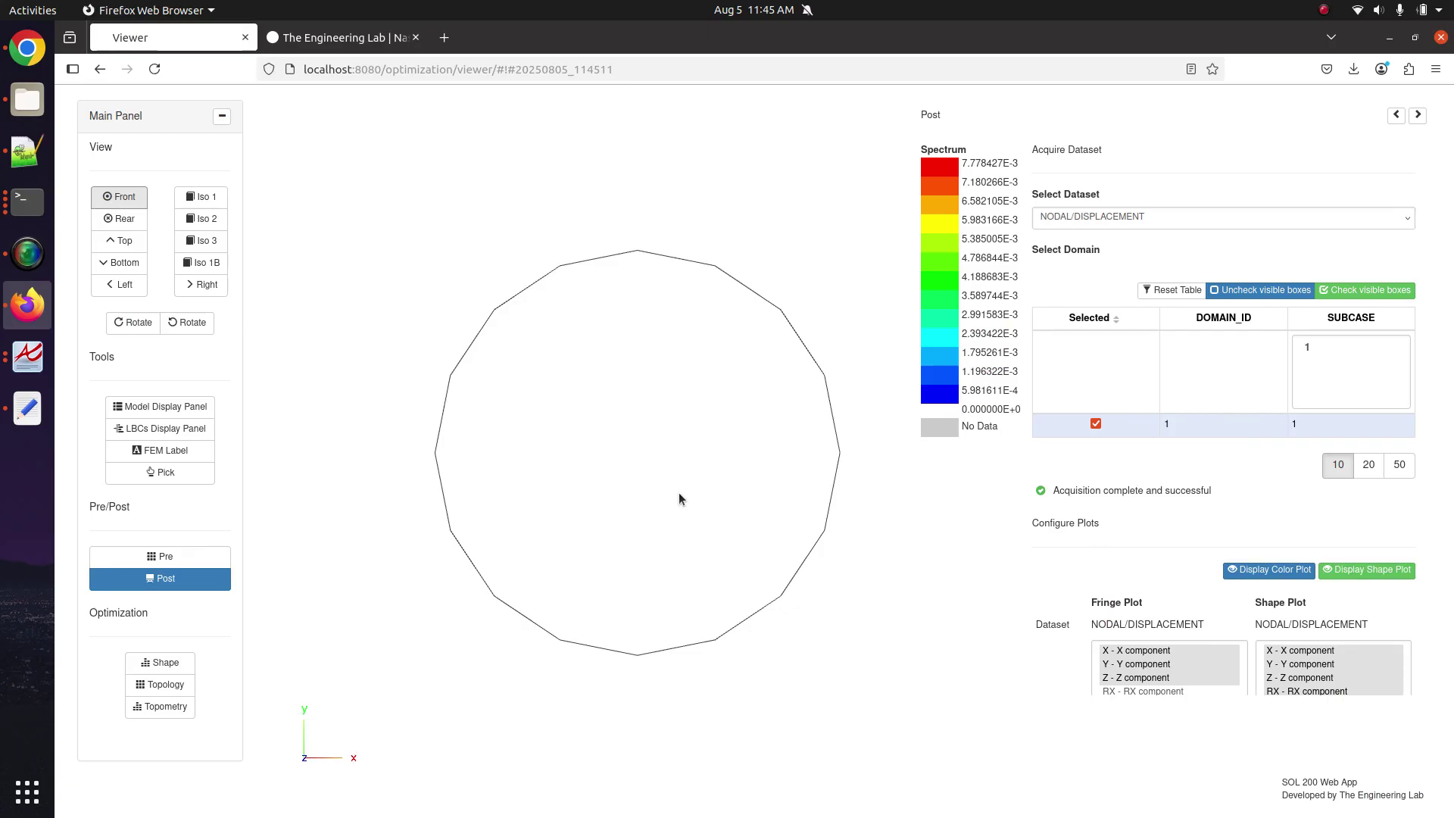
Redraw the deformed displacement shape plot with a shape scale factor of 1000.
click(1391, 572)
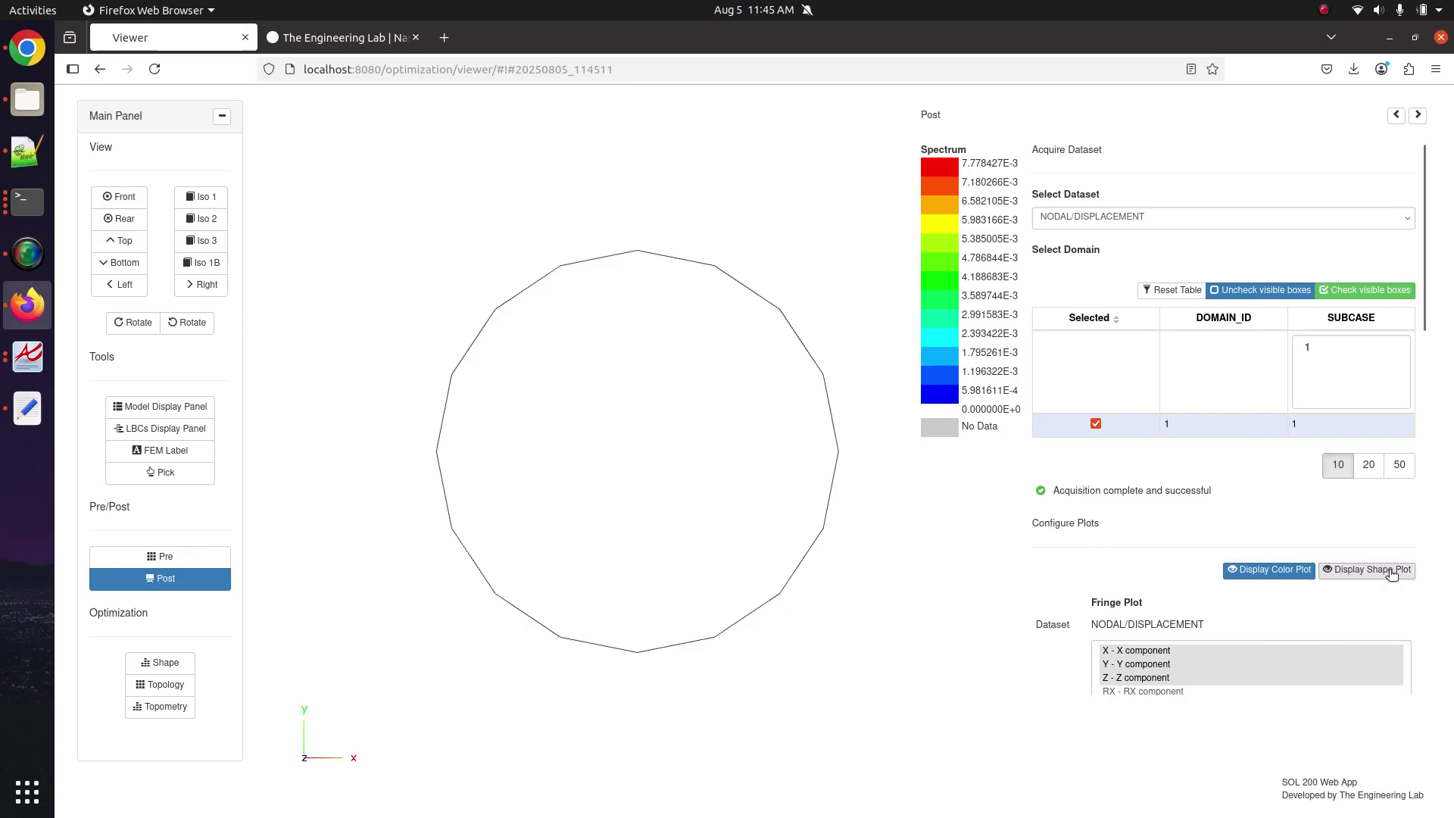
click(1369, 571)
scroll(1406, 598, down, 4)
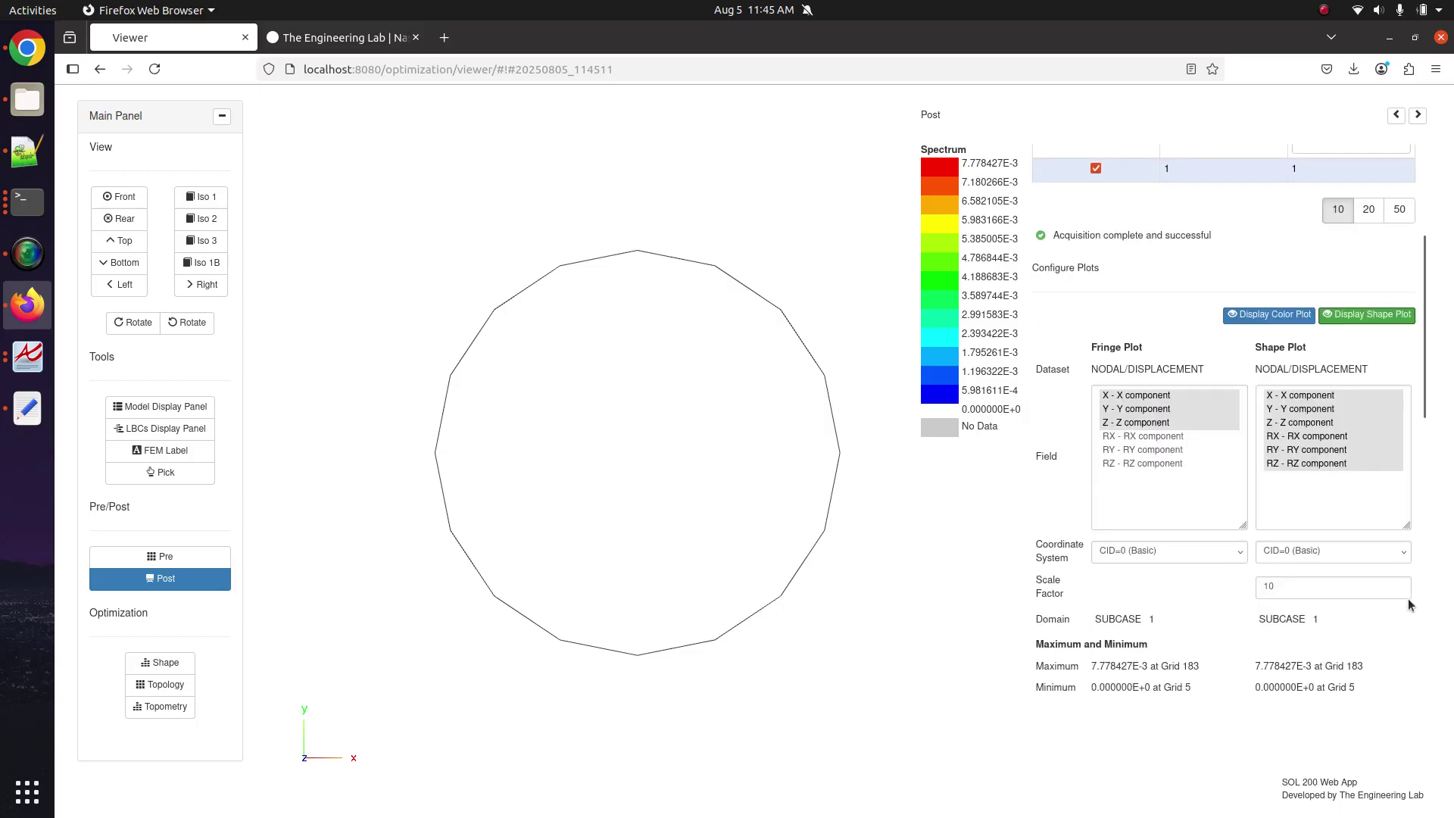
click(1337, 533)
text(00)
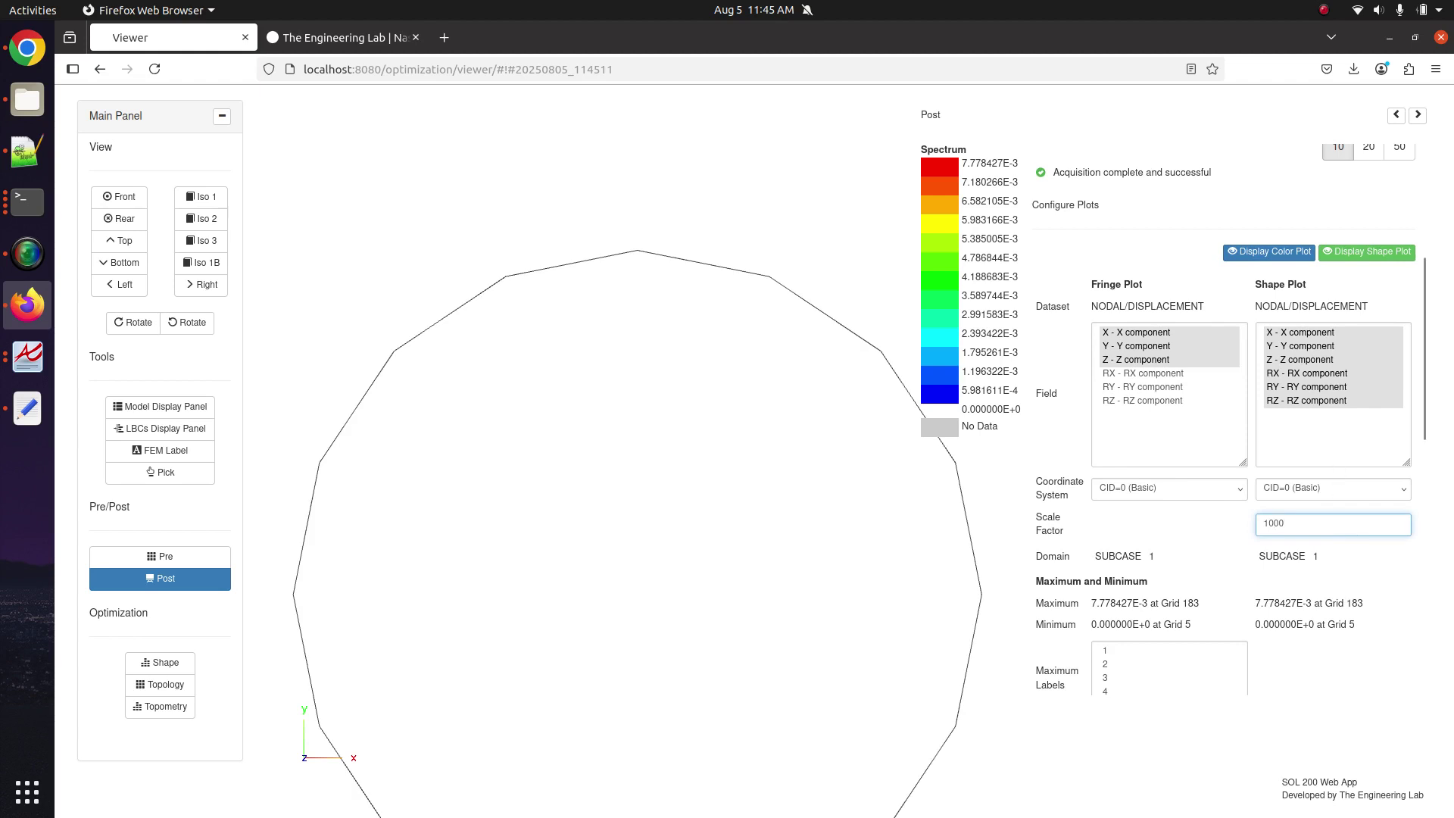
scroll(685, 301, down, 3)
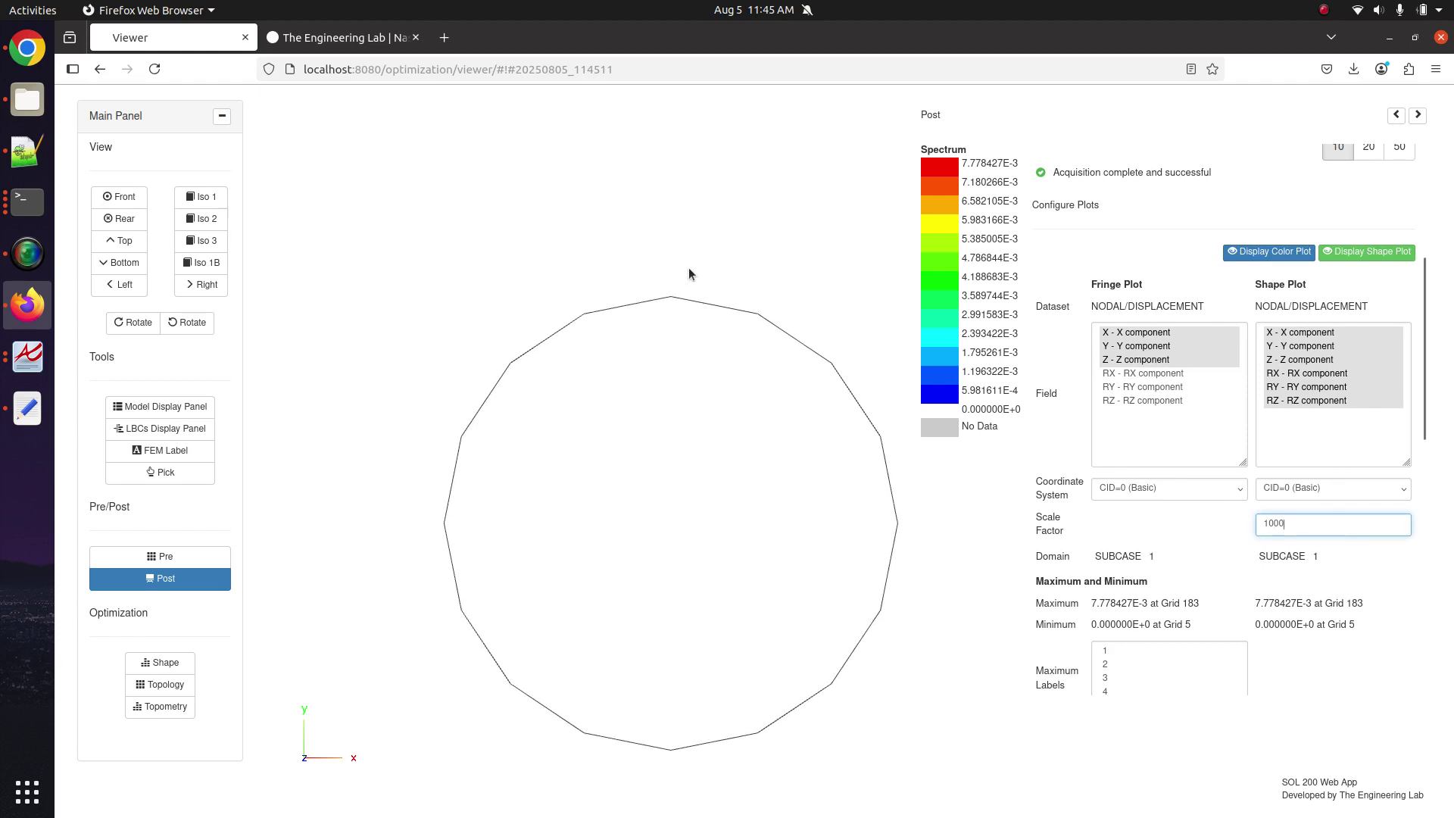
click(1346, 254)
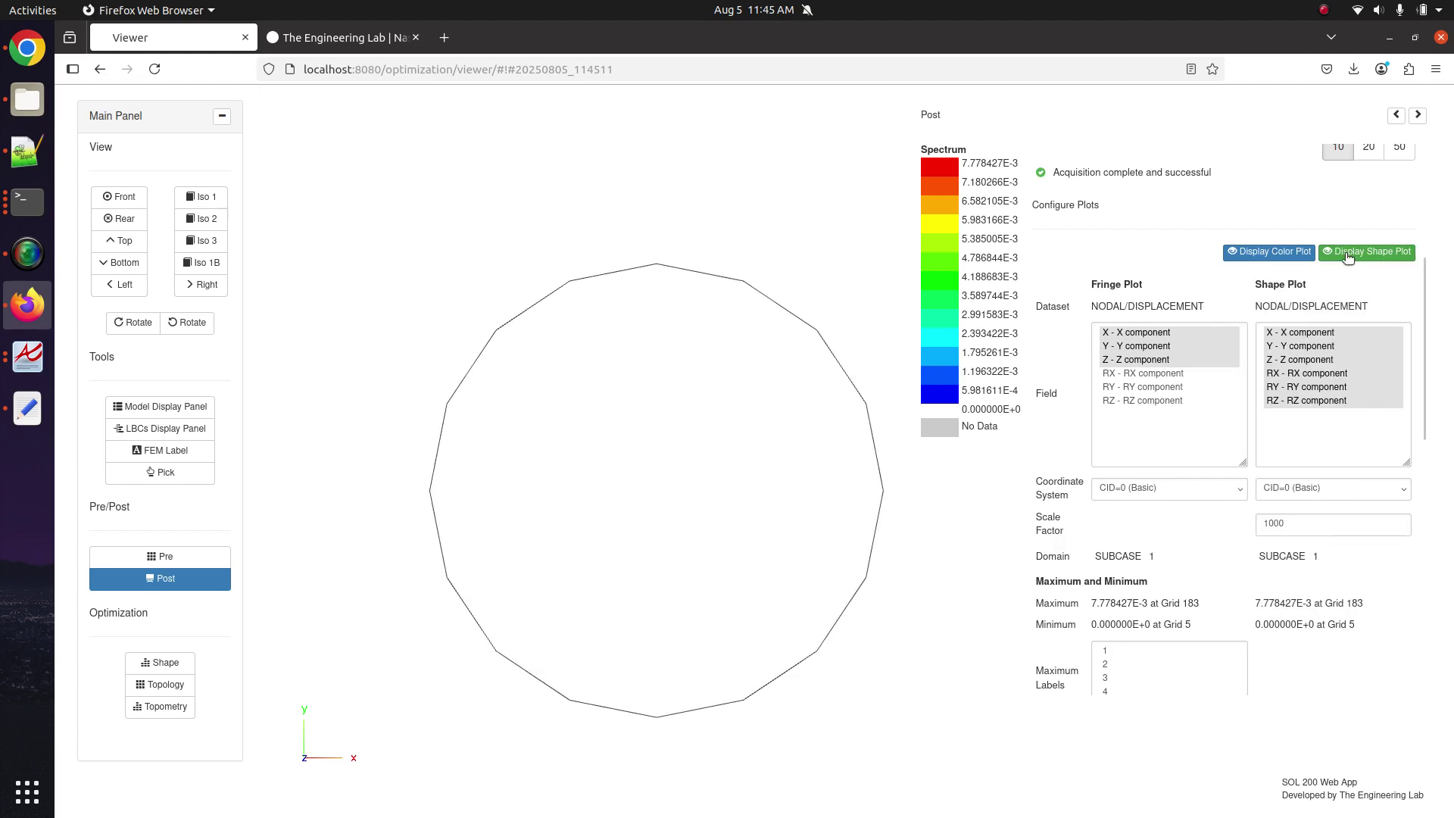
click(1347, 256)
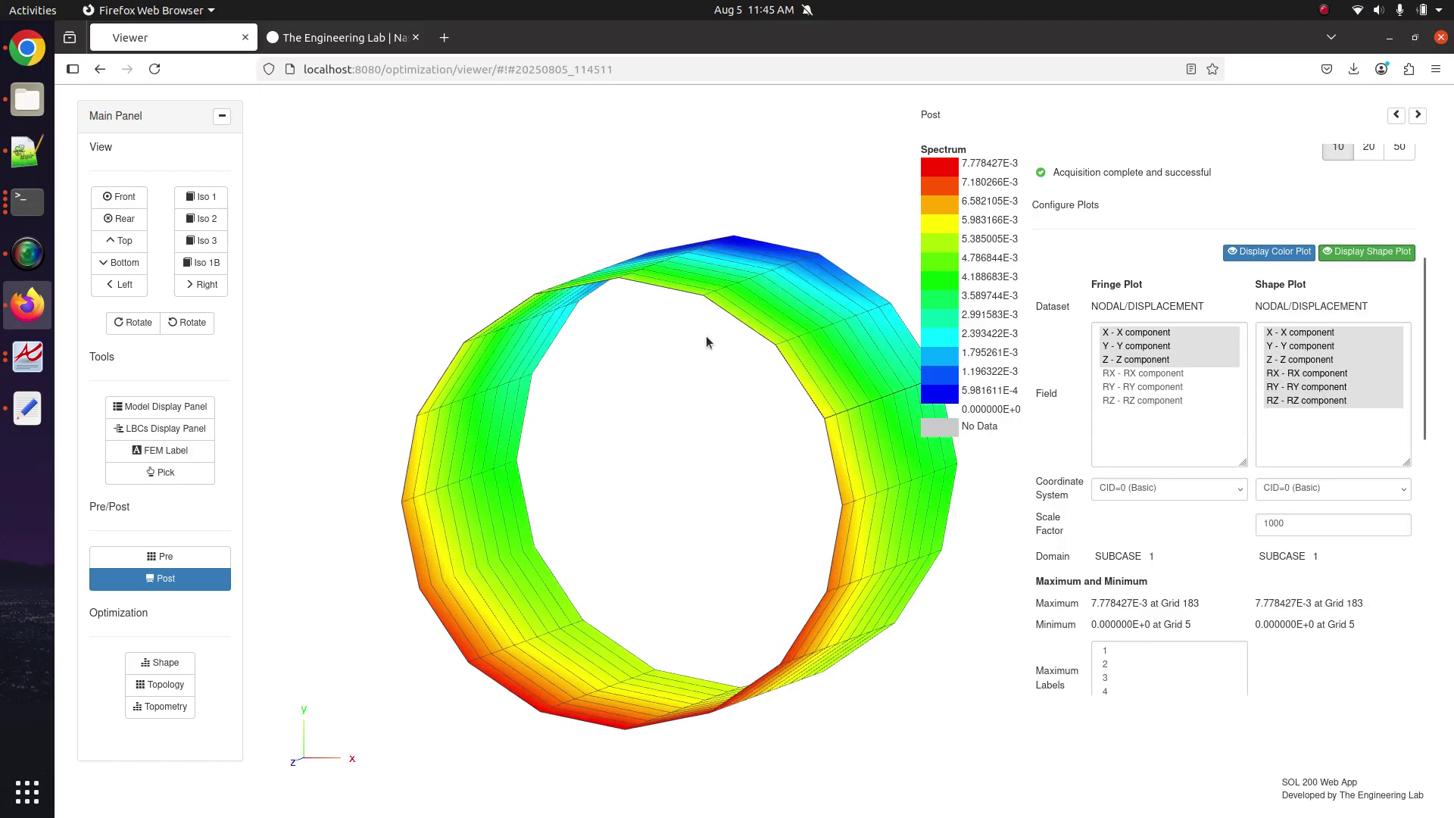
click(1399, 255)
click(1400, 256)
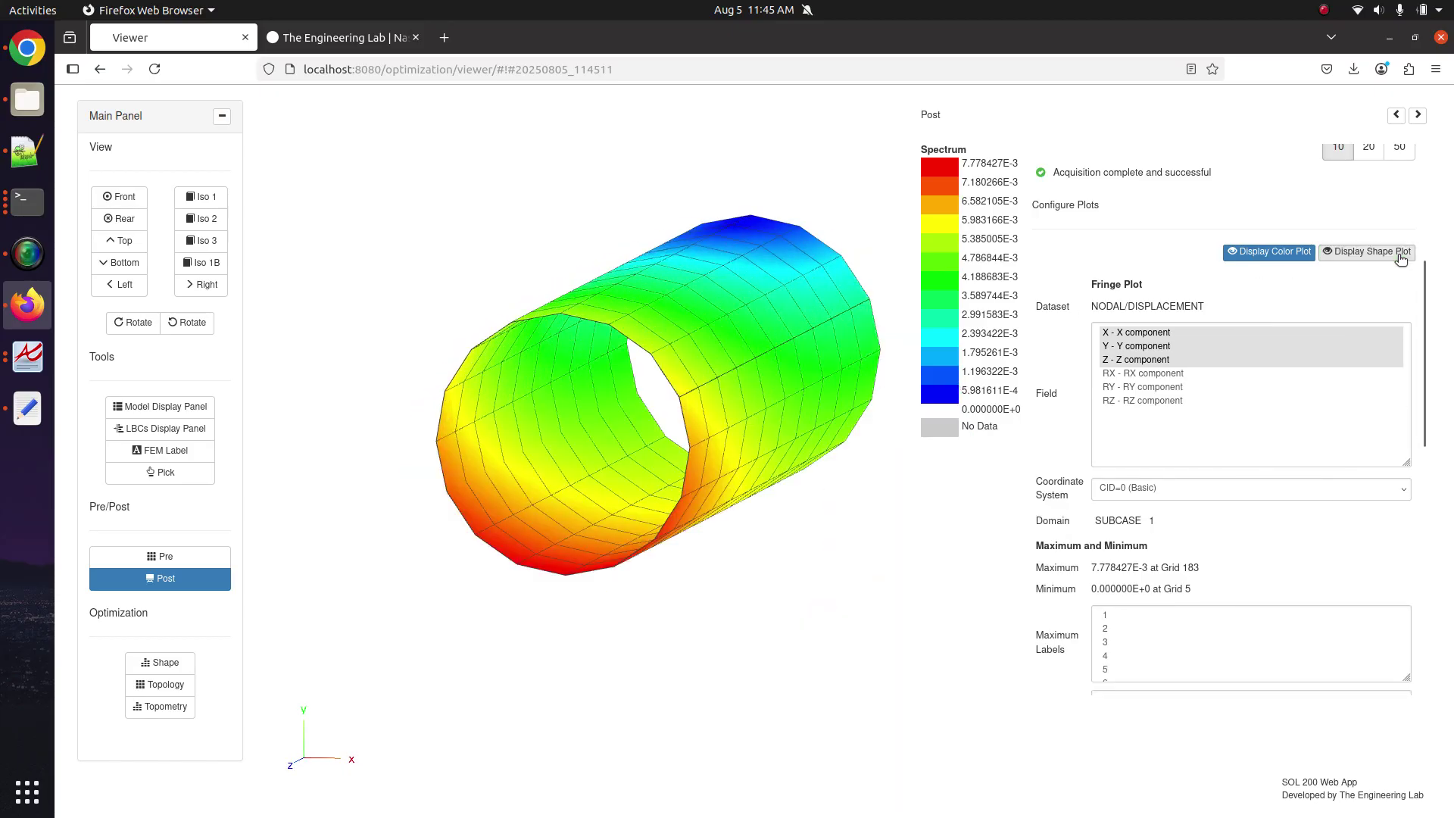
scroll(1301, 290, up, 5)
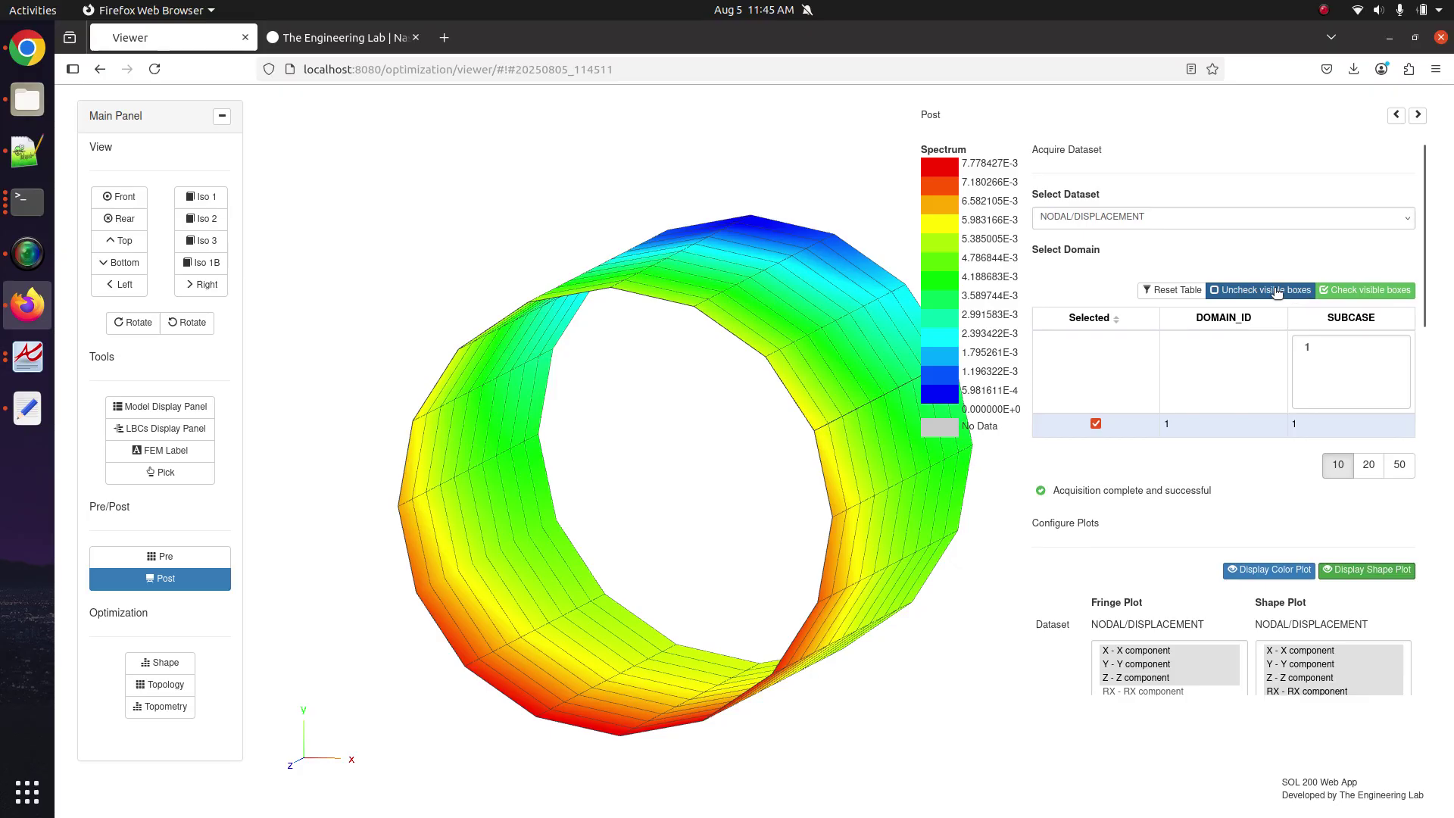
Select the ELEMENTAL/STRESS/QUAD4_COMP dataset and load subcase 1.
click(1121, 224)
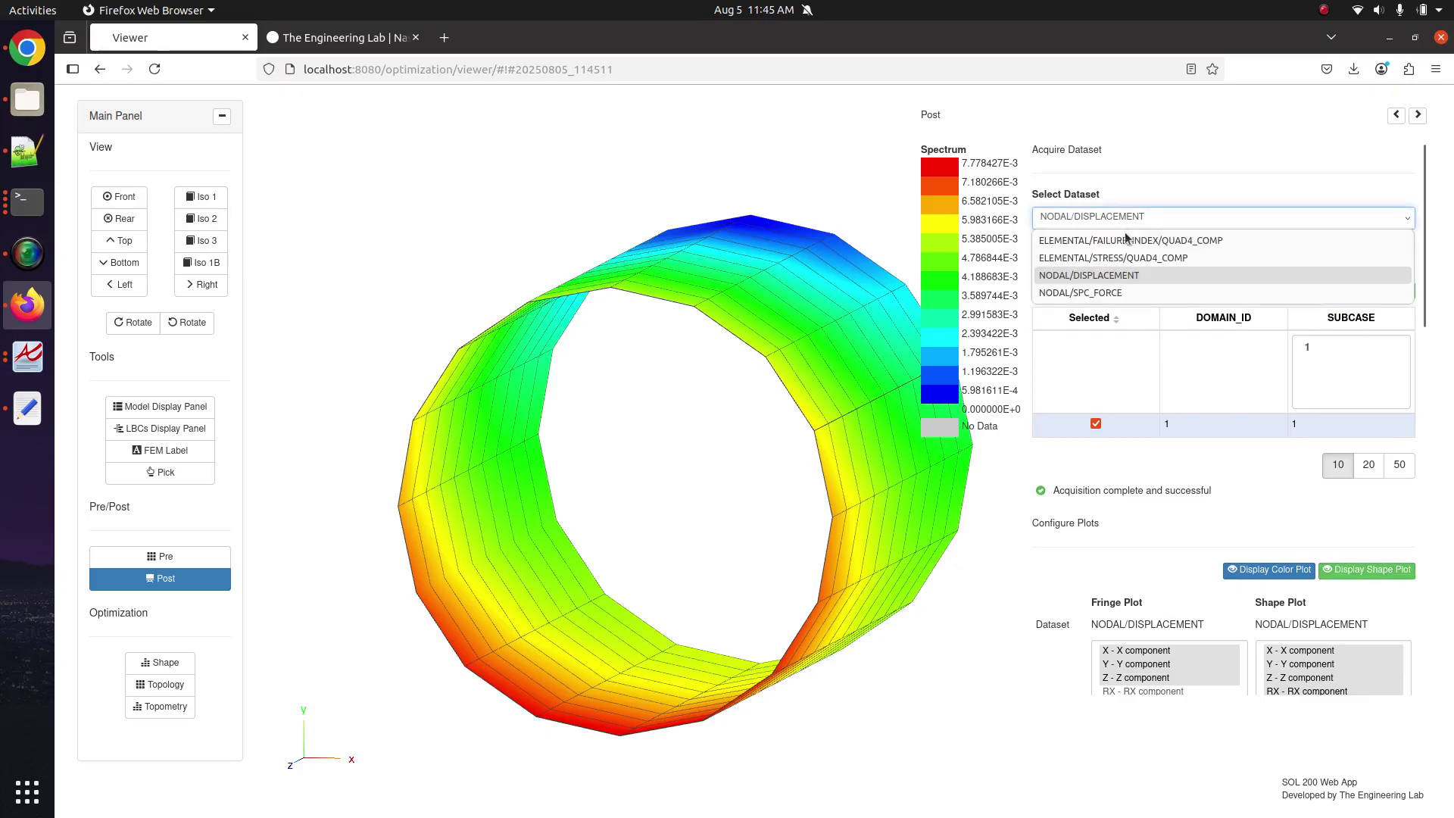
click(1135, 258)
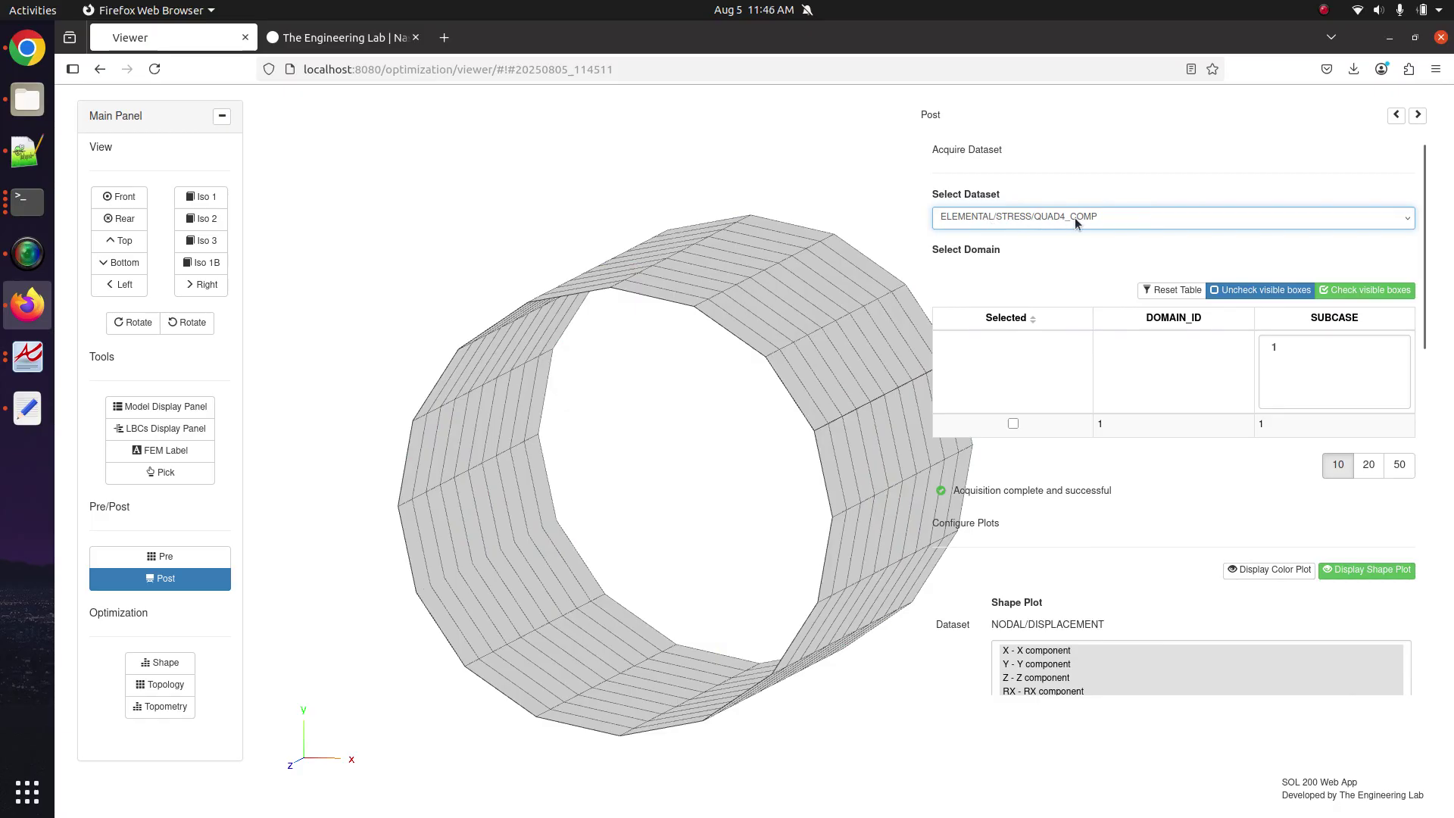
click(1039, 429)
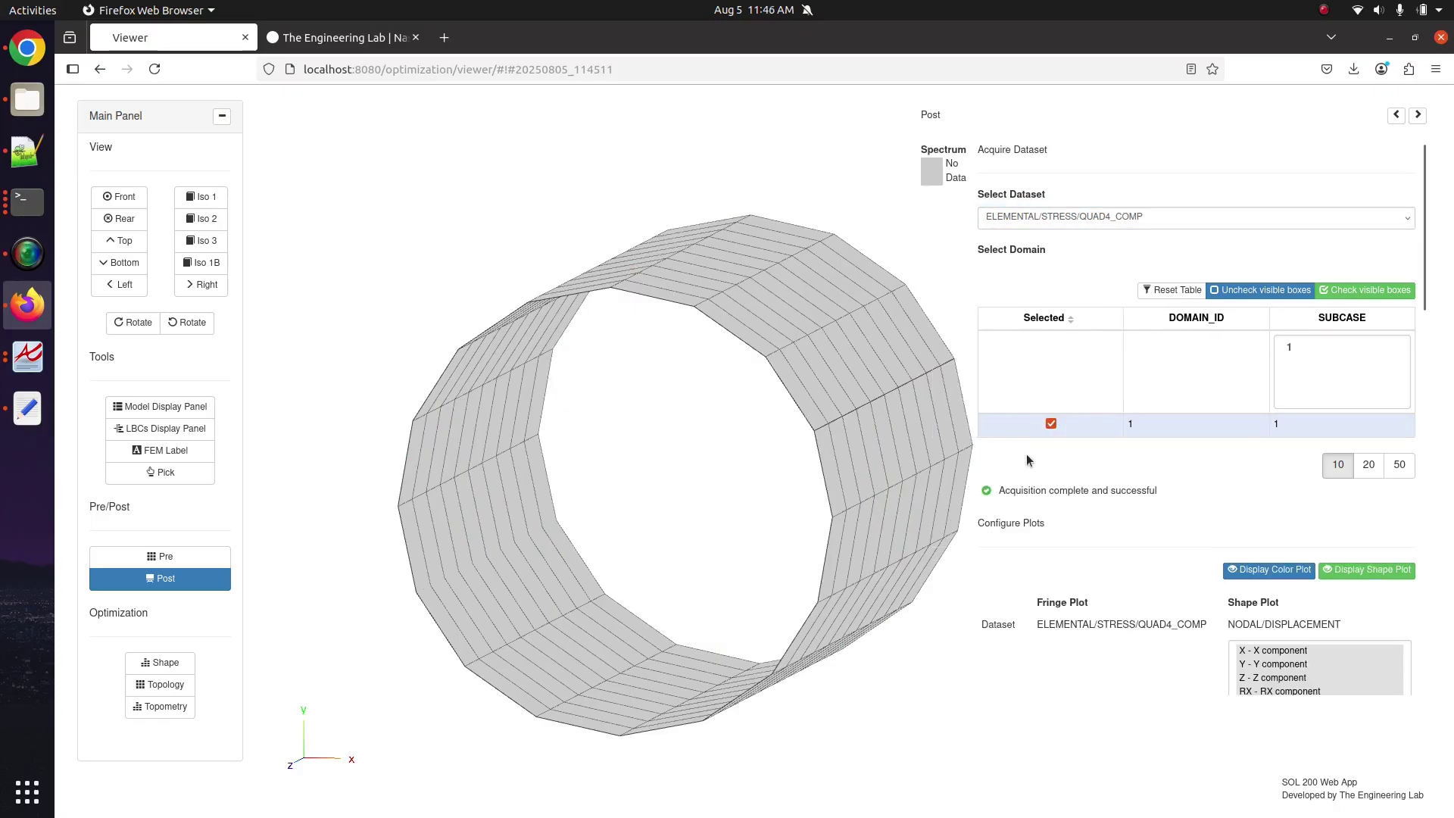
scroll(1060, 481, down, 4)
scroll(1060, 474, down, 1)
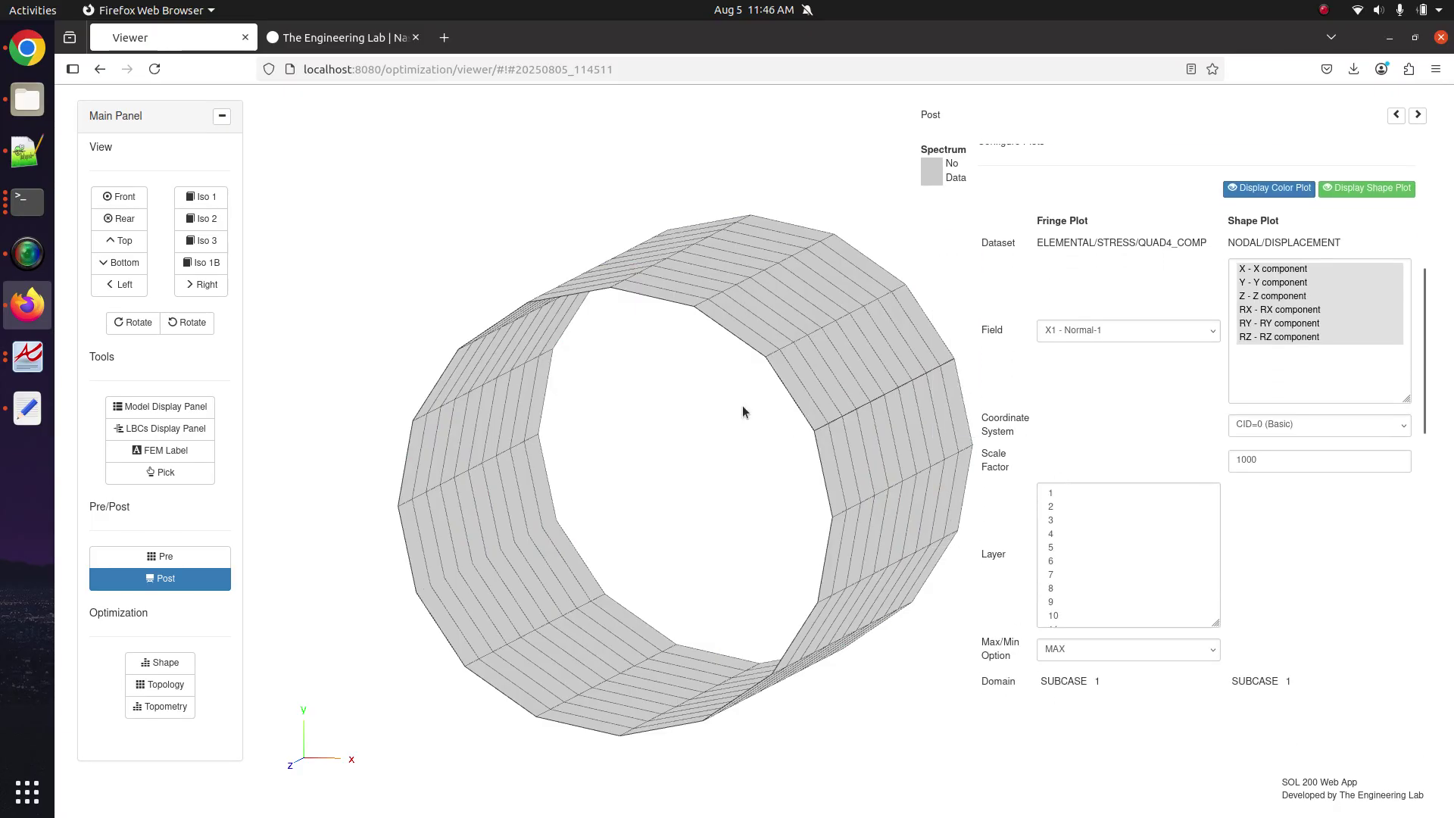
scroll(1065, 363, up, 4)
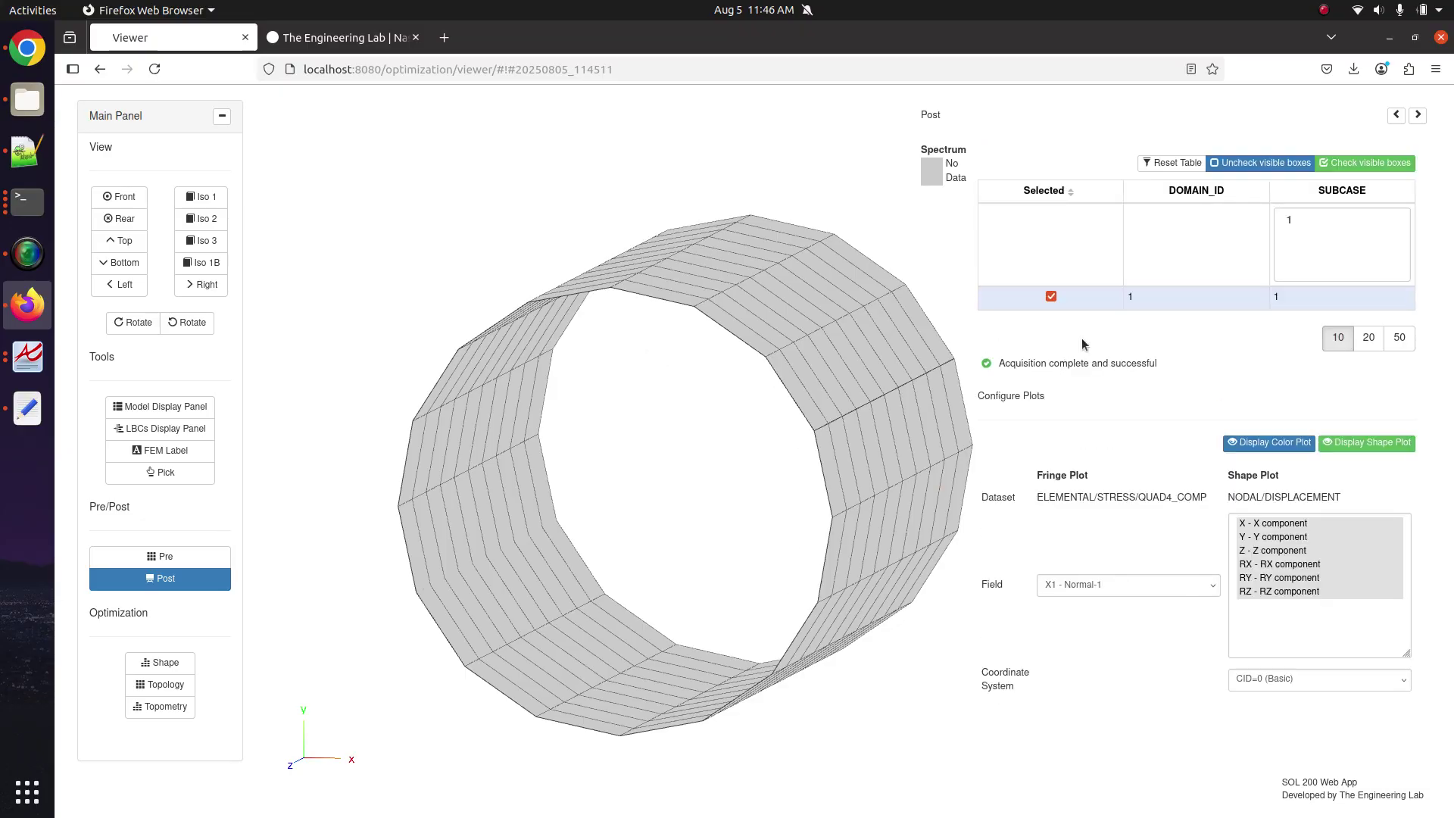
scroll(1077, 406, down, 4)
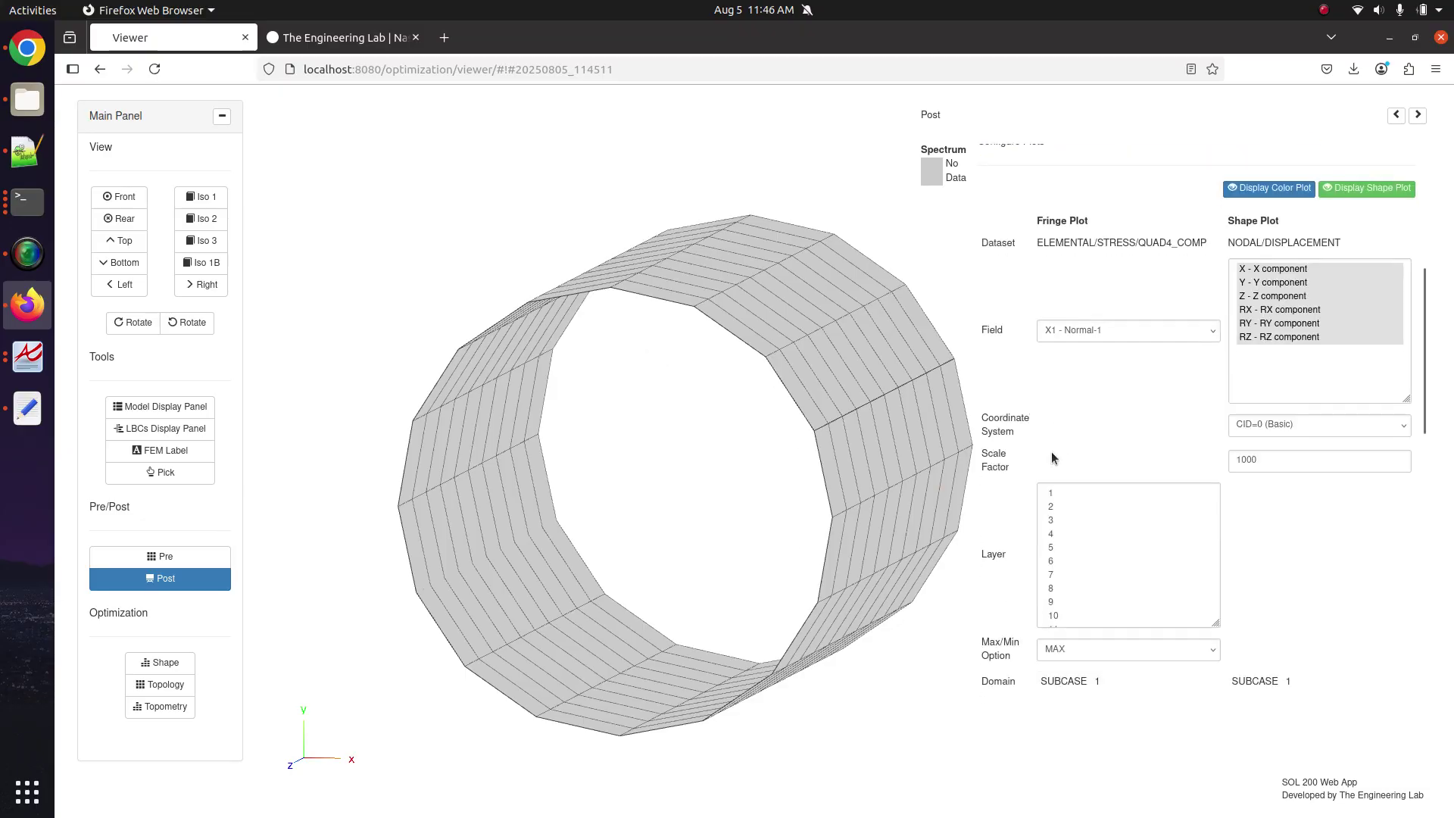
Plot layer 1 X1 Normal-1 stress and briefly toggle Maximum Labels item 1.
click(1055, 493)
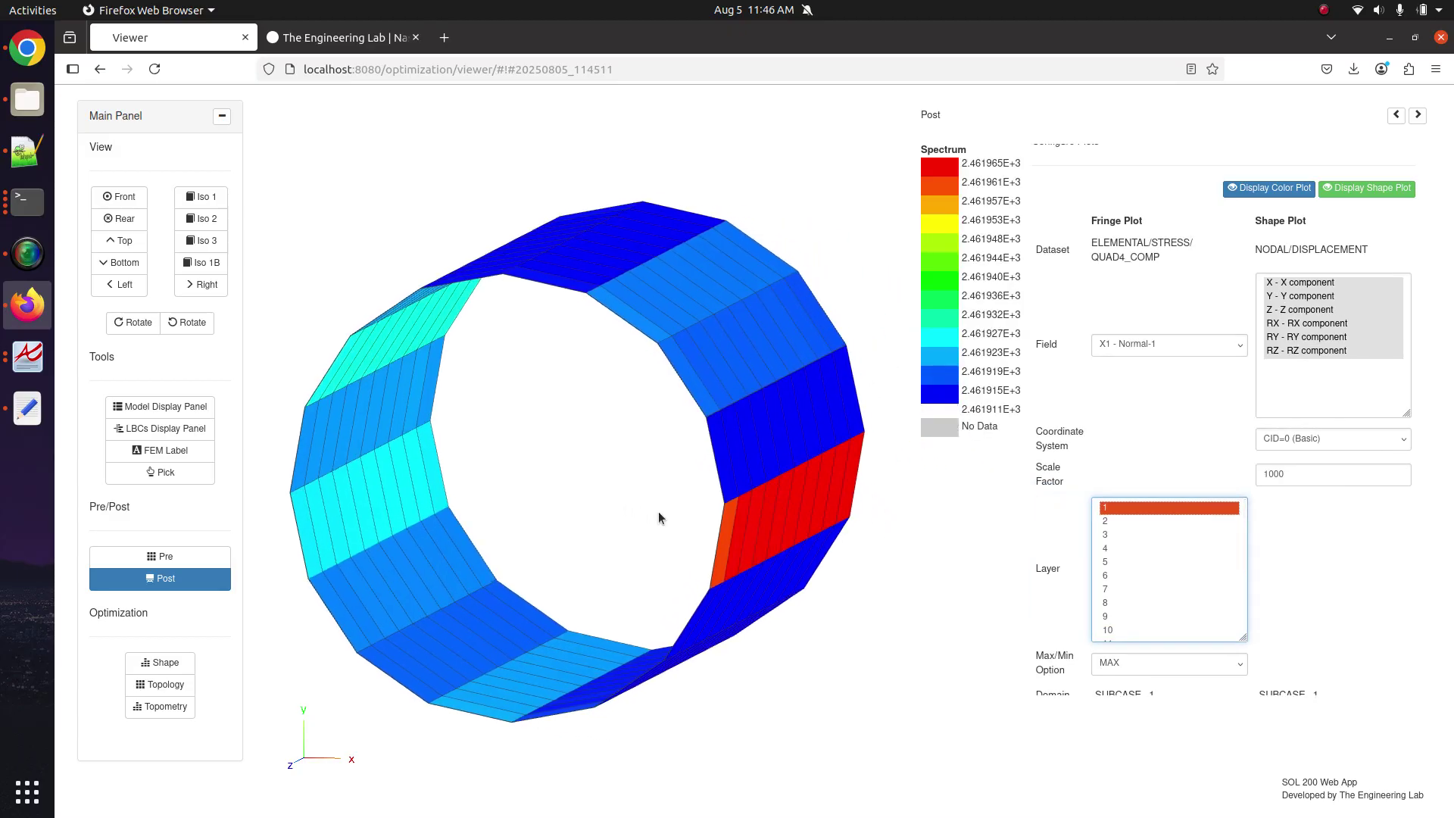
scroll(1060, 657, down, 4)
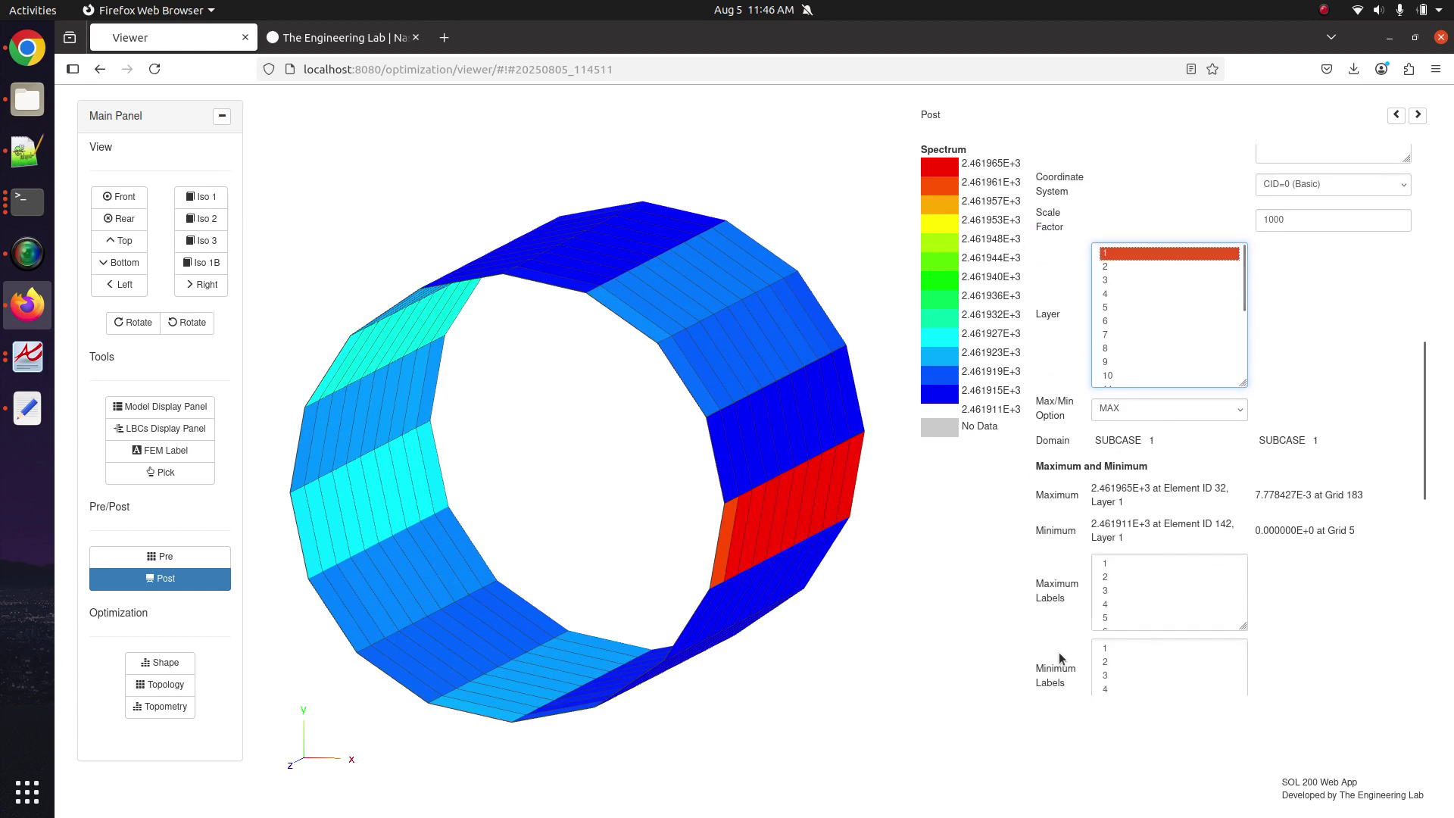
click(1108, 565)
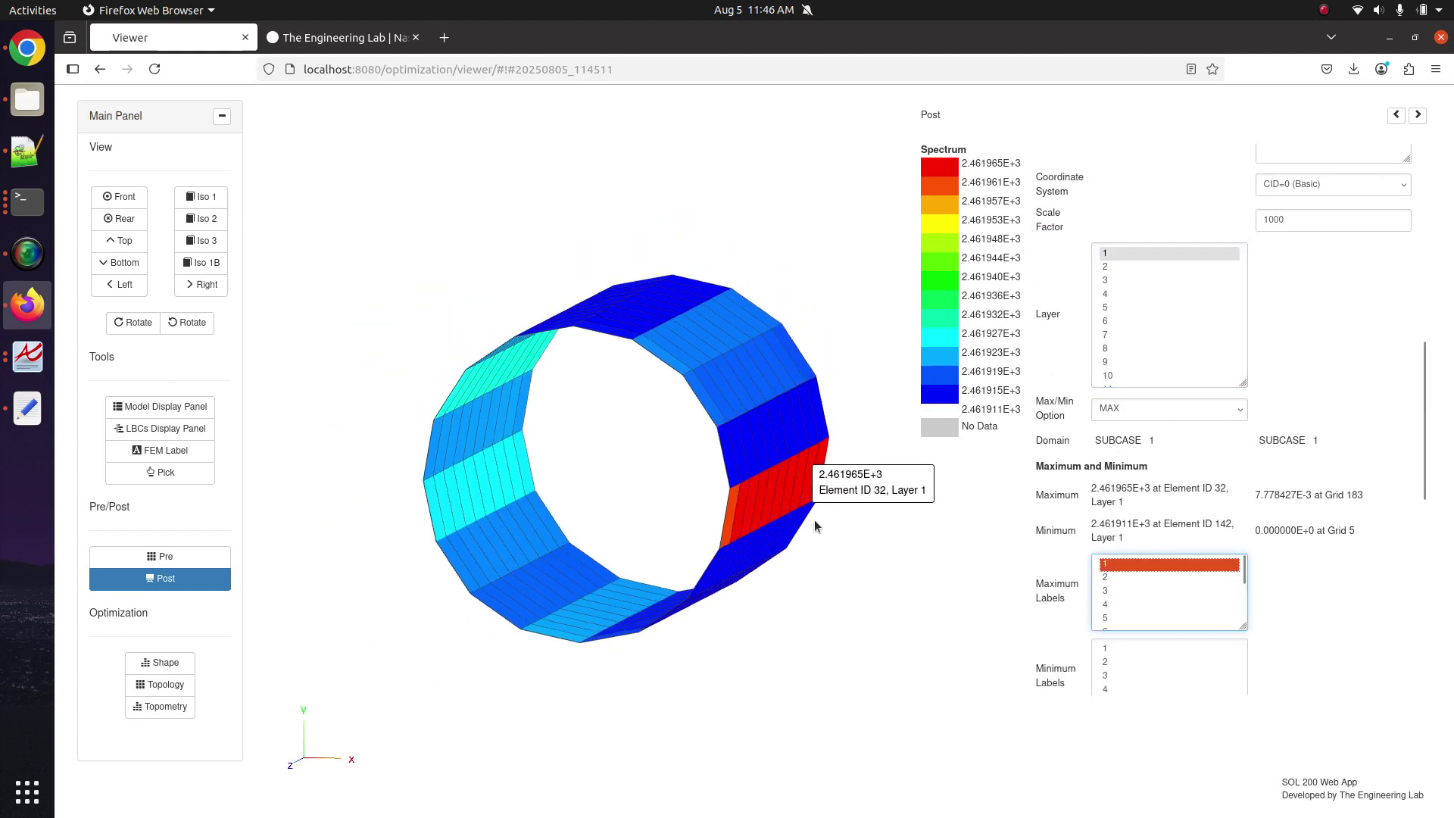
ctrl+click(1127, 564)
scroll(1128, 606, down, 2)
scroll(1273, 692, down, 3)
scroll(1274, 694, up, 4)
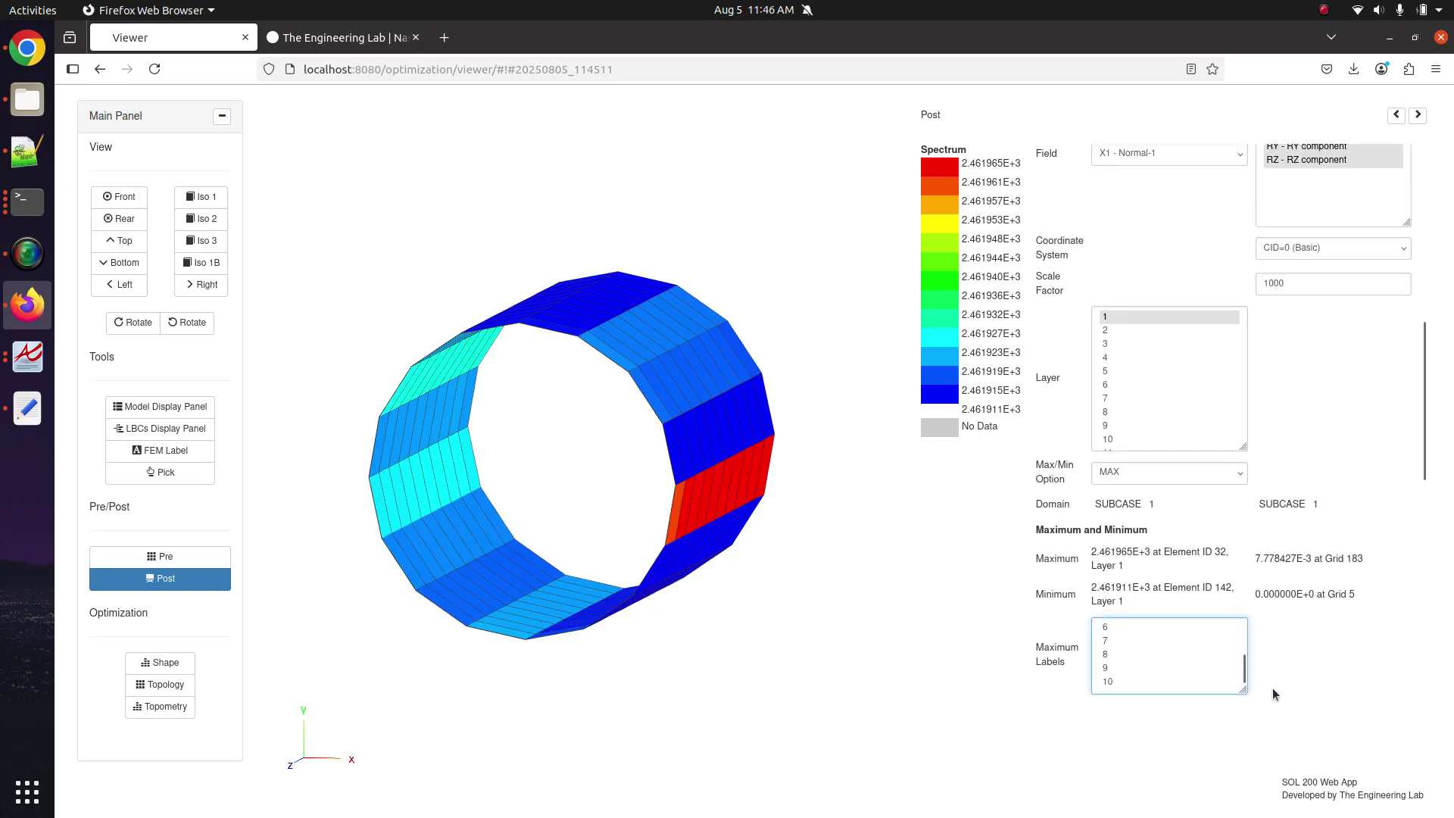
scroll(1274, 695, up, 5)
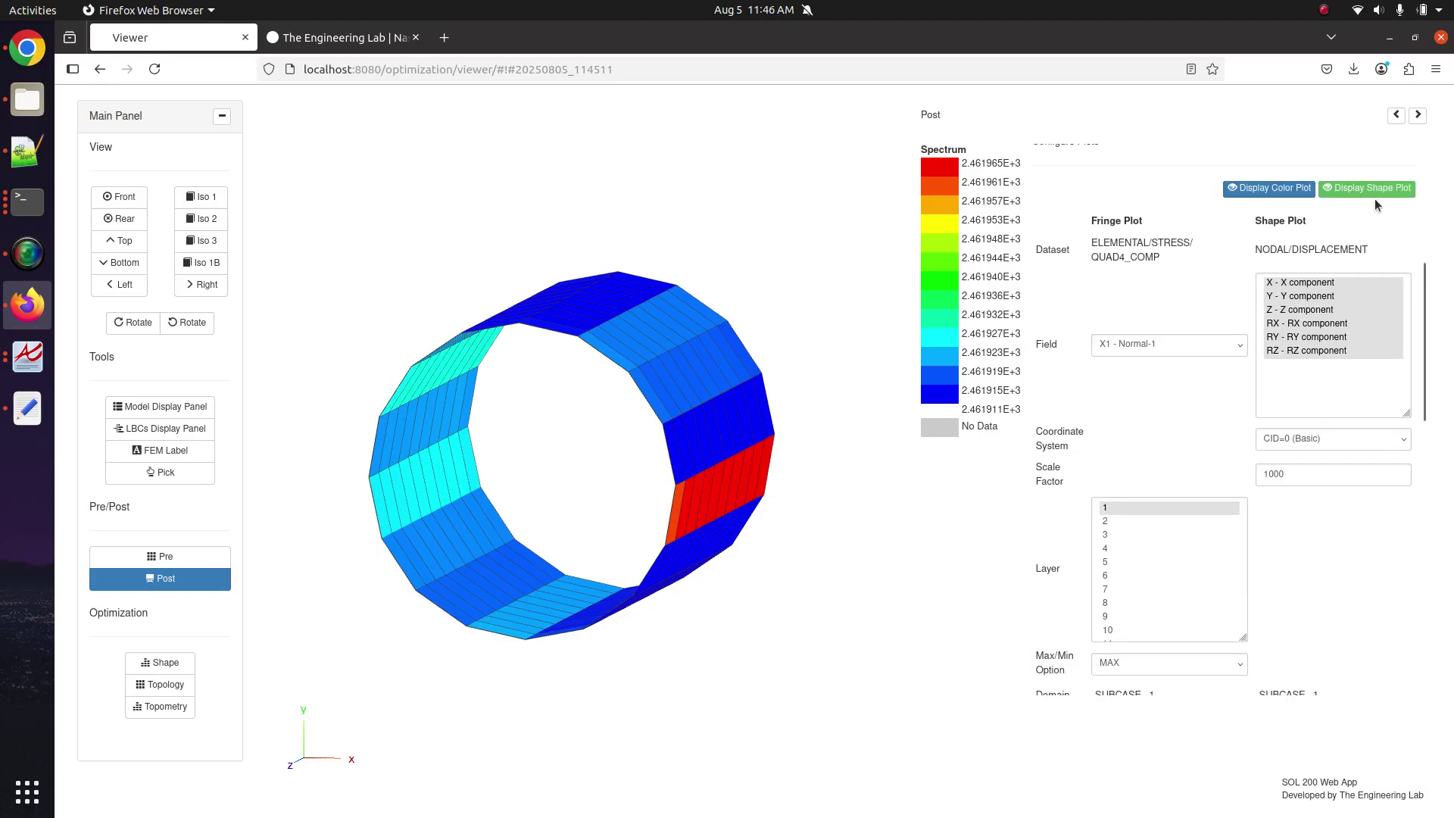
click(1379, 189)
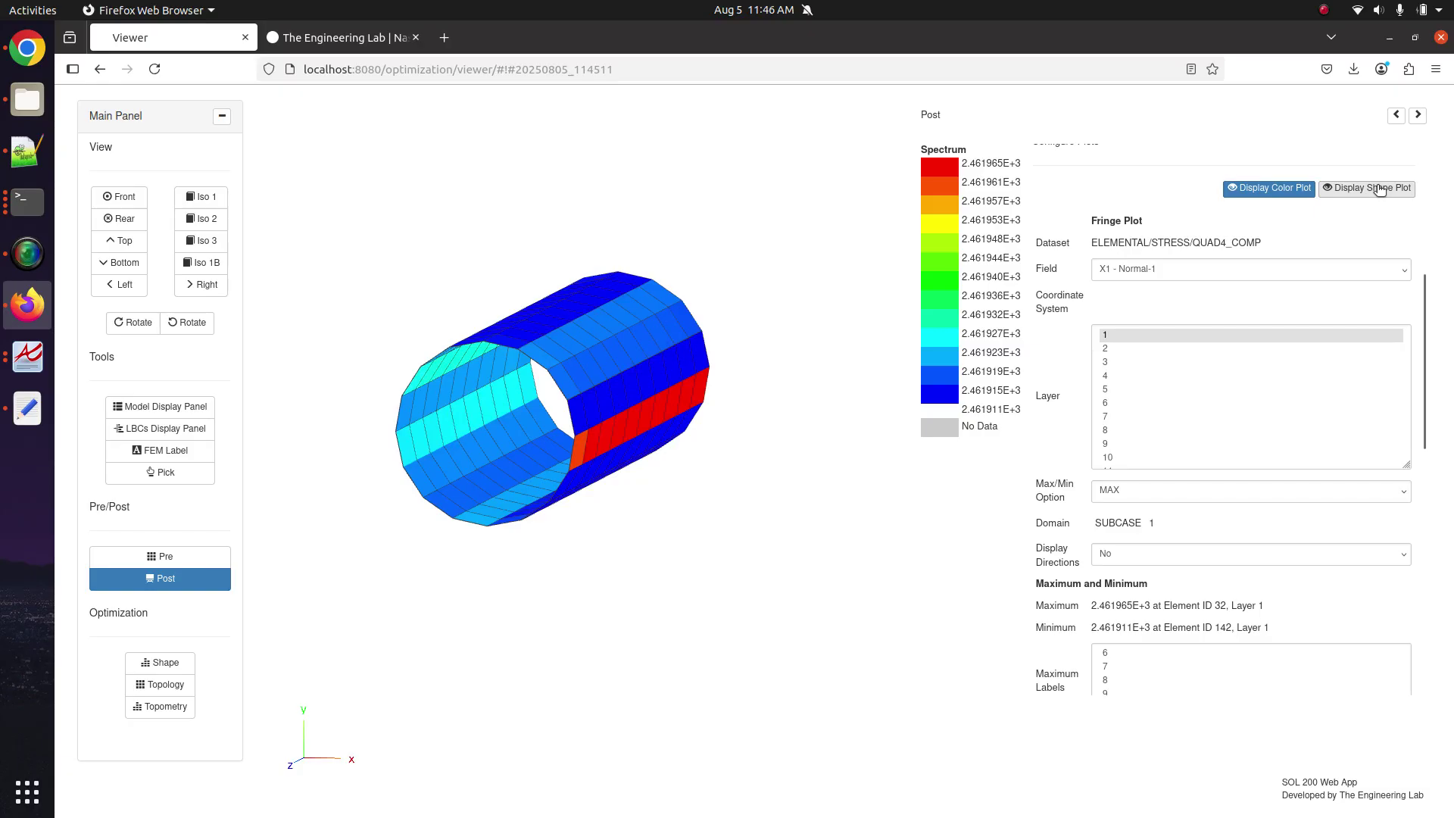
click(1176, 554)
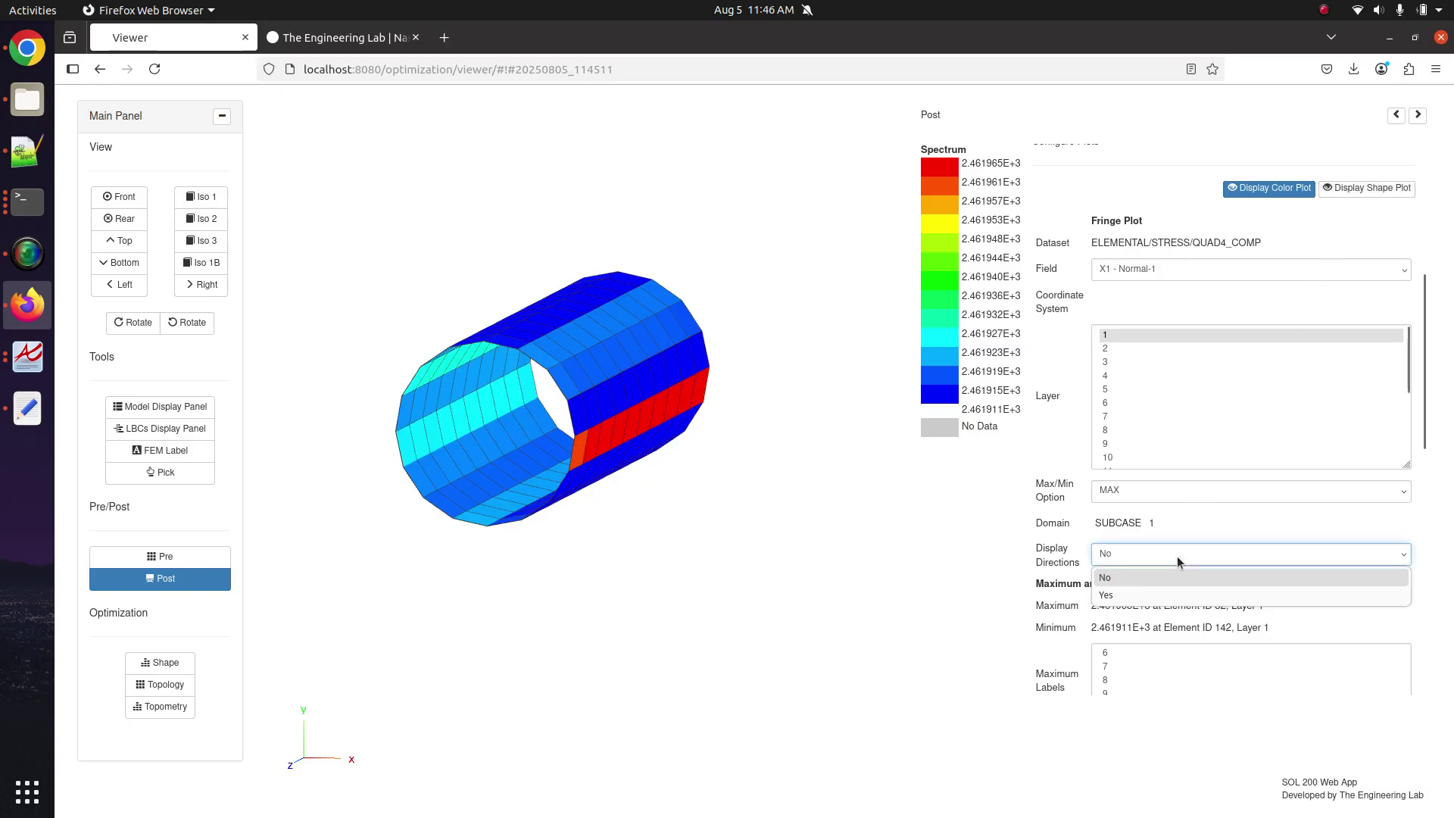
click(1136, 596)
drag(558, 509, 769, 545)
scroll(594, 431, up, 6)
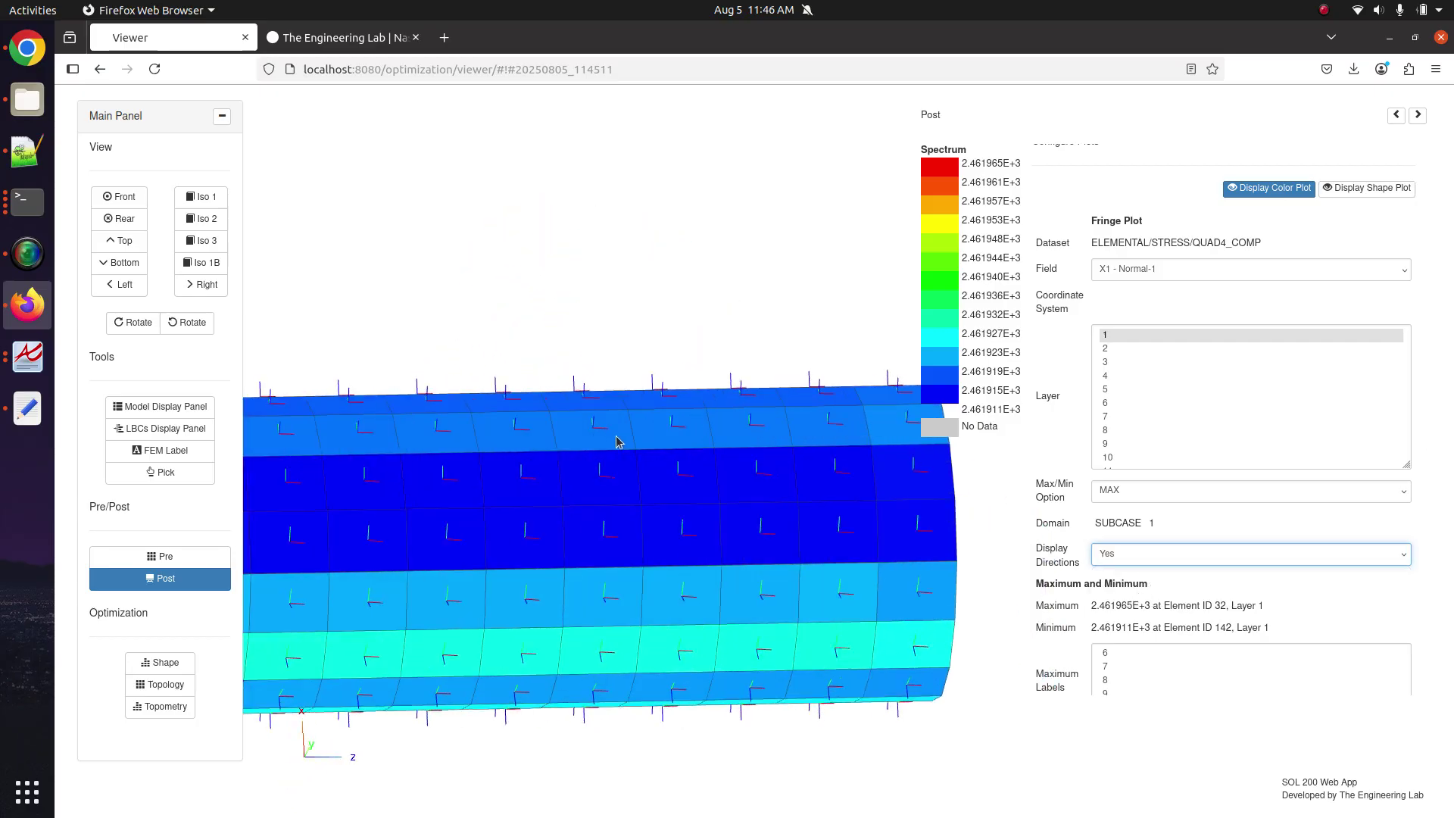
scroll(721, 470, up, 5)
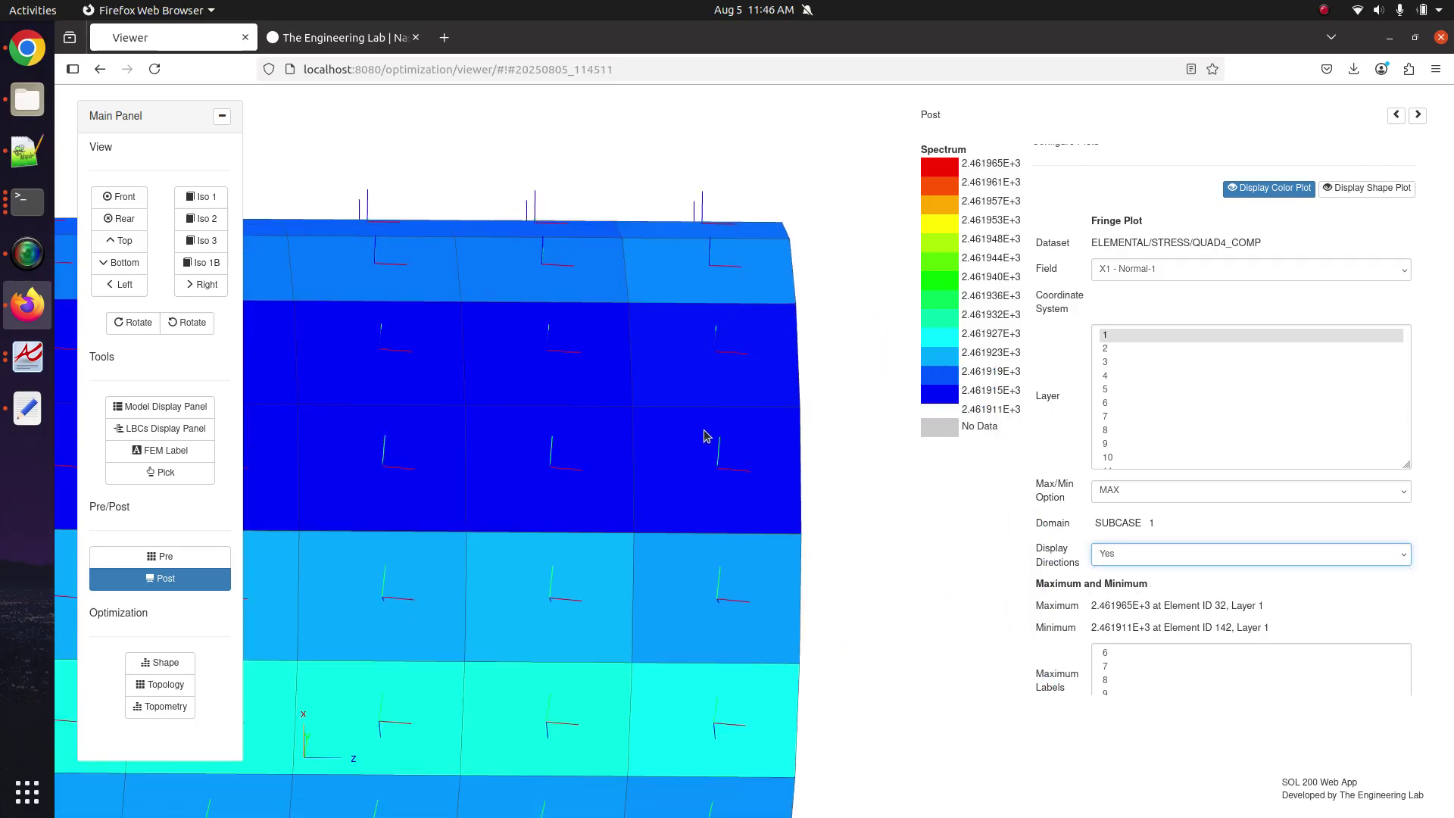
drag(704, 423, 796, 422)
scroll(769, 486, down, 3)
scroll(734, 461, up, 1)
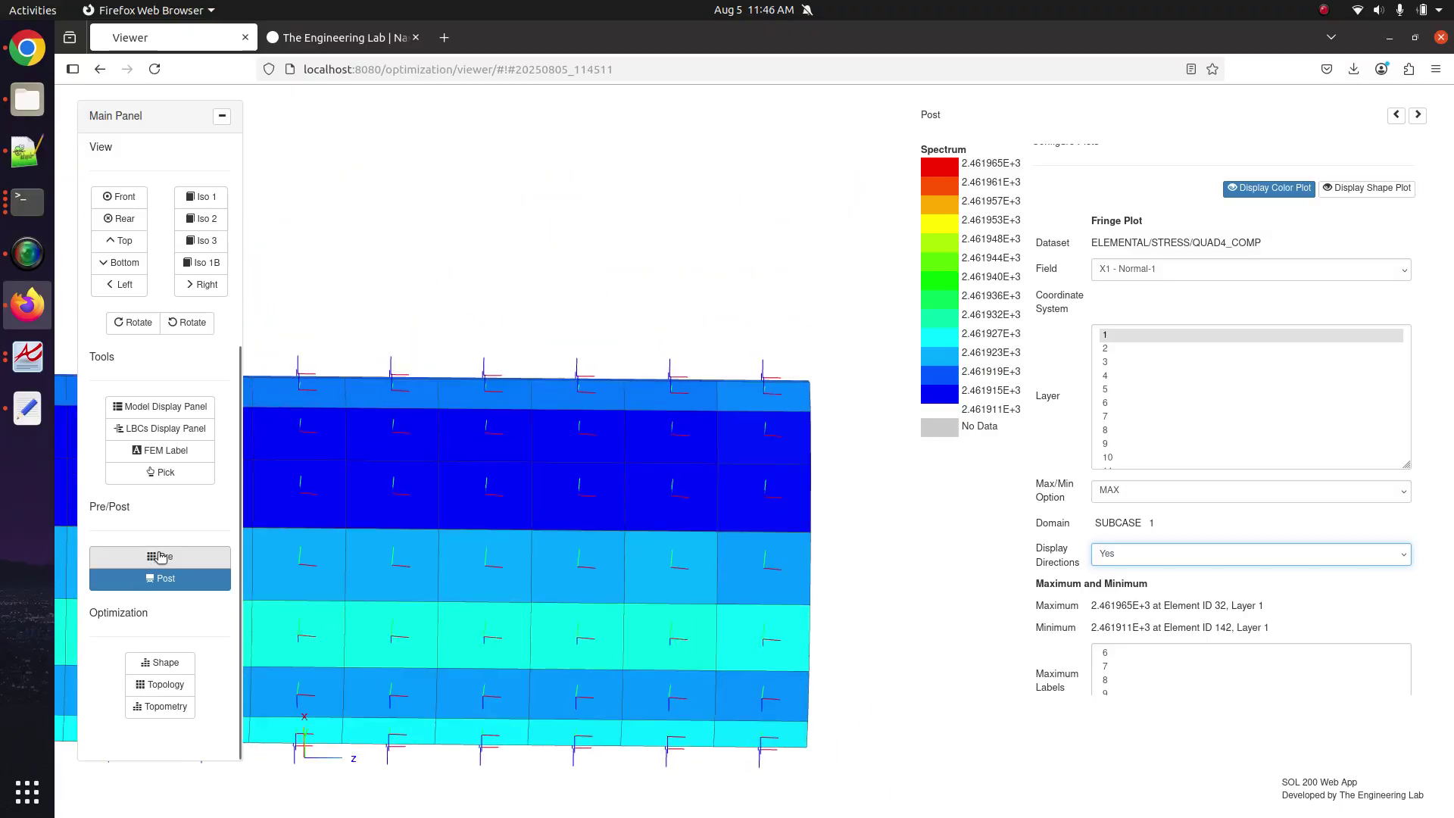
click(25, 142)
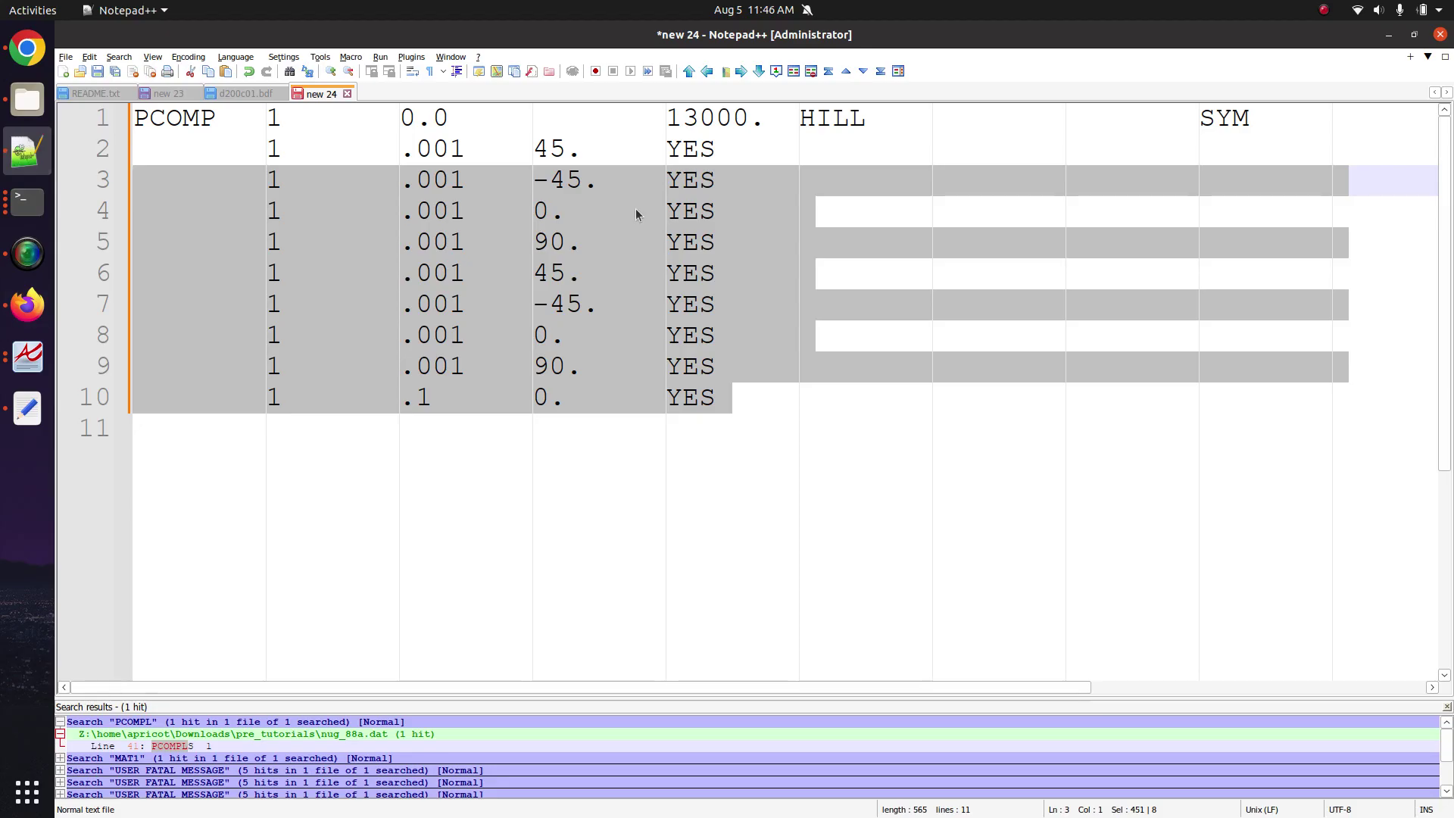
click(636, 210)
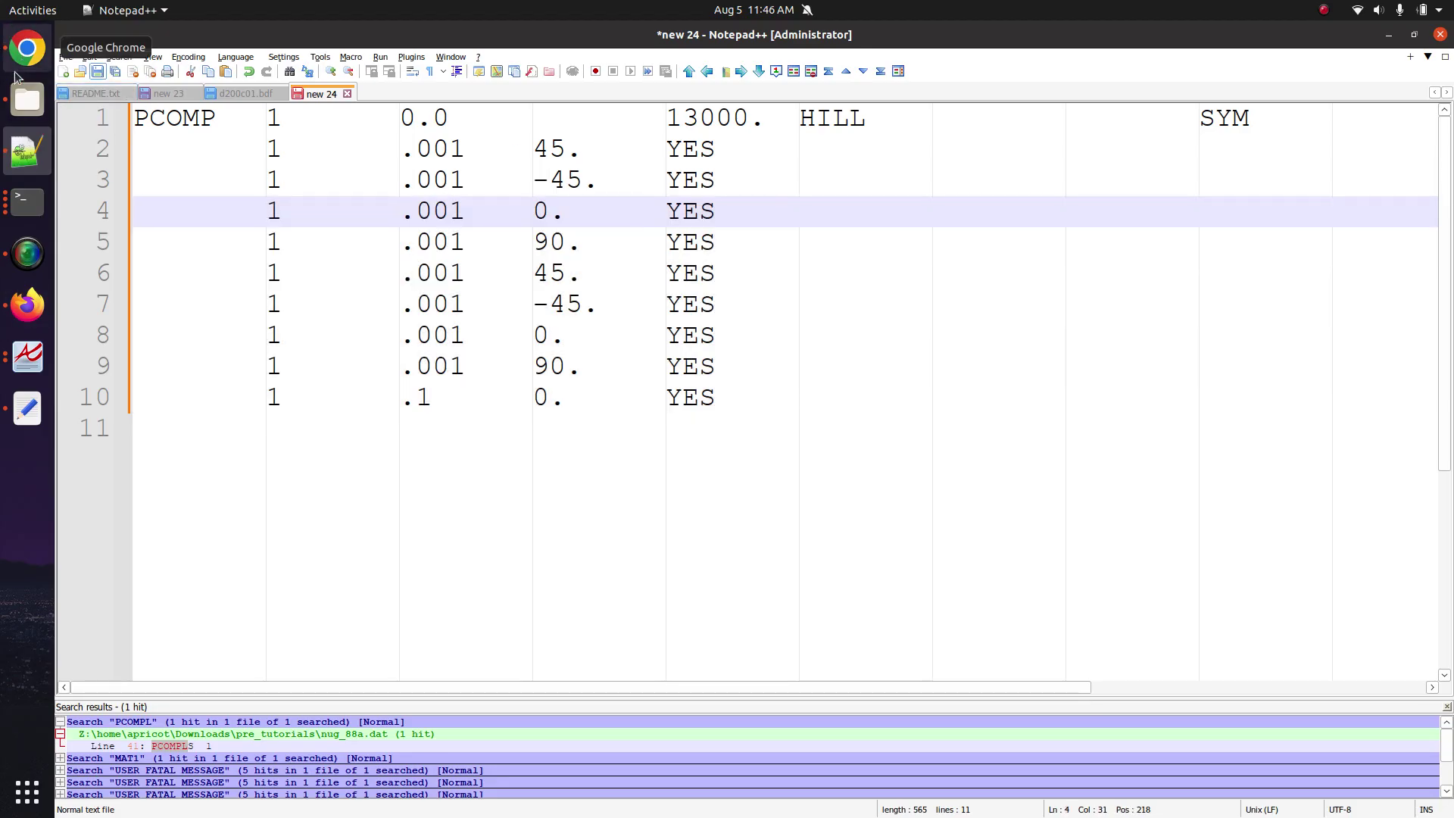
click(28, 304)
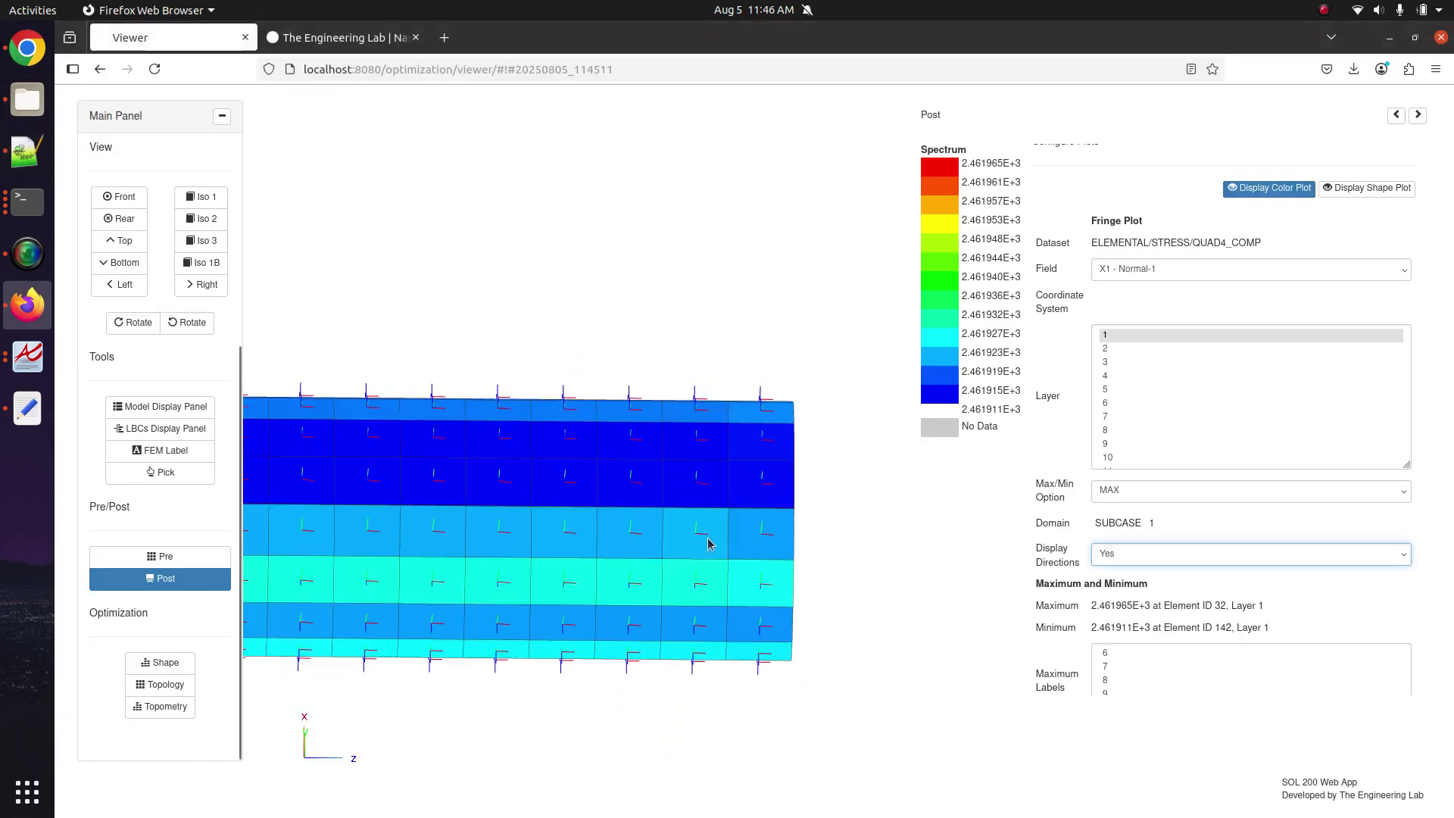
Zoom through Front, Rear and Top views, then pan to inspect the tube's element bands.
scroll(707, 543, up, 5)
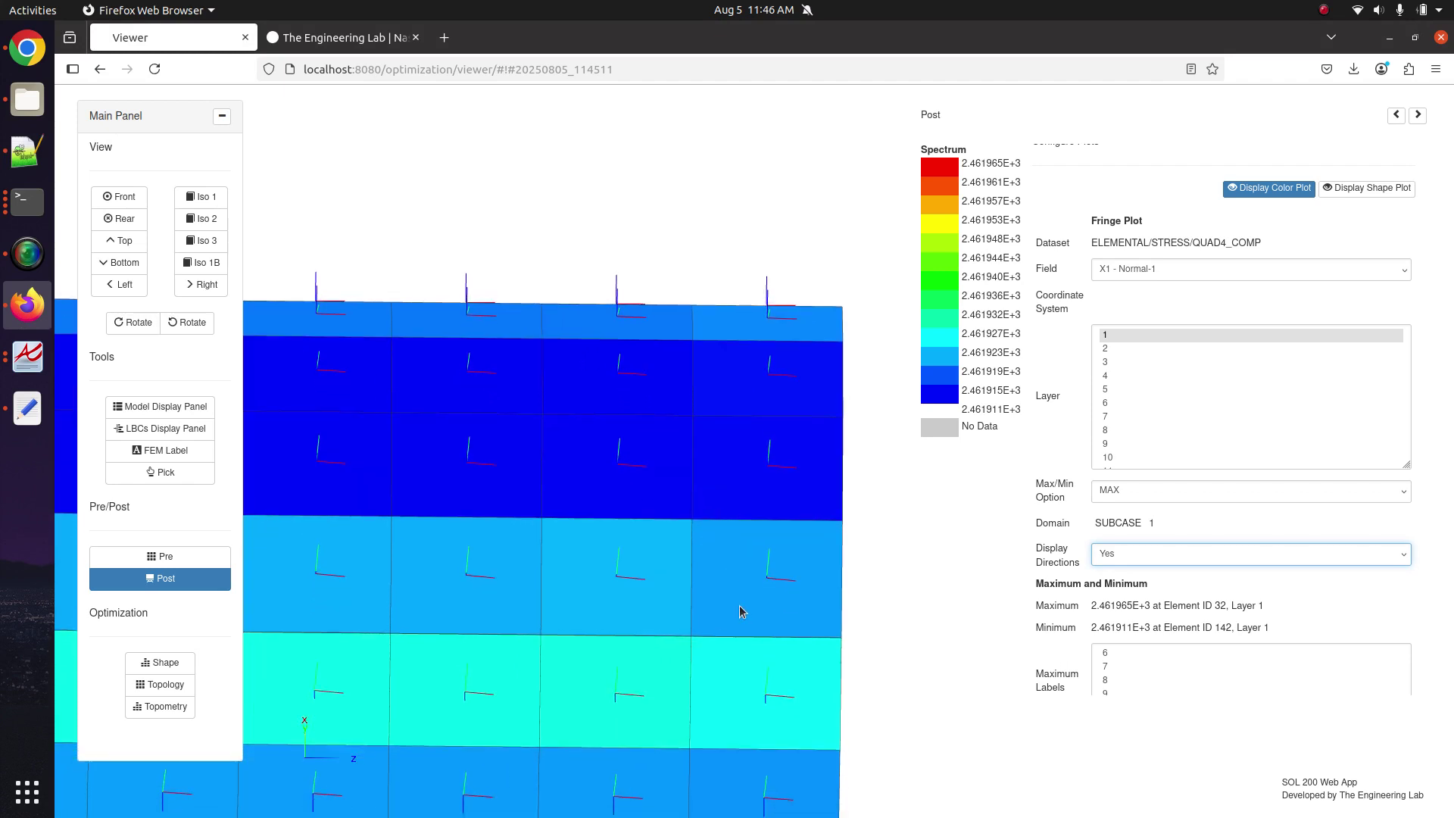
scroll(739, 610, up, 3)
scroll(785, 492, up, 3)
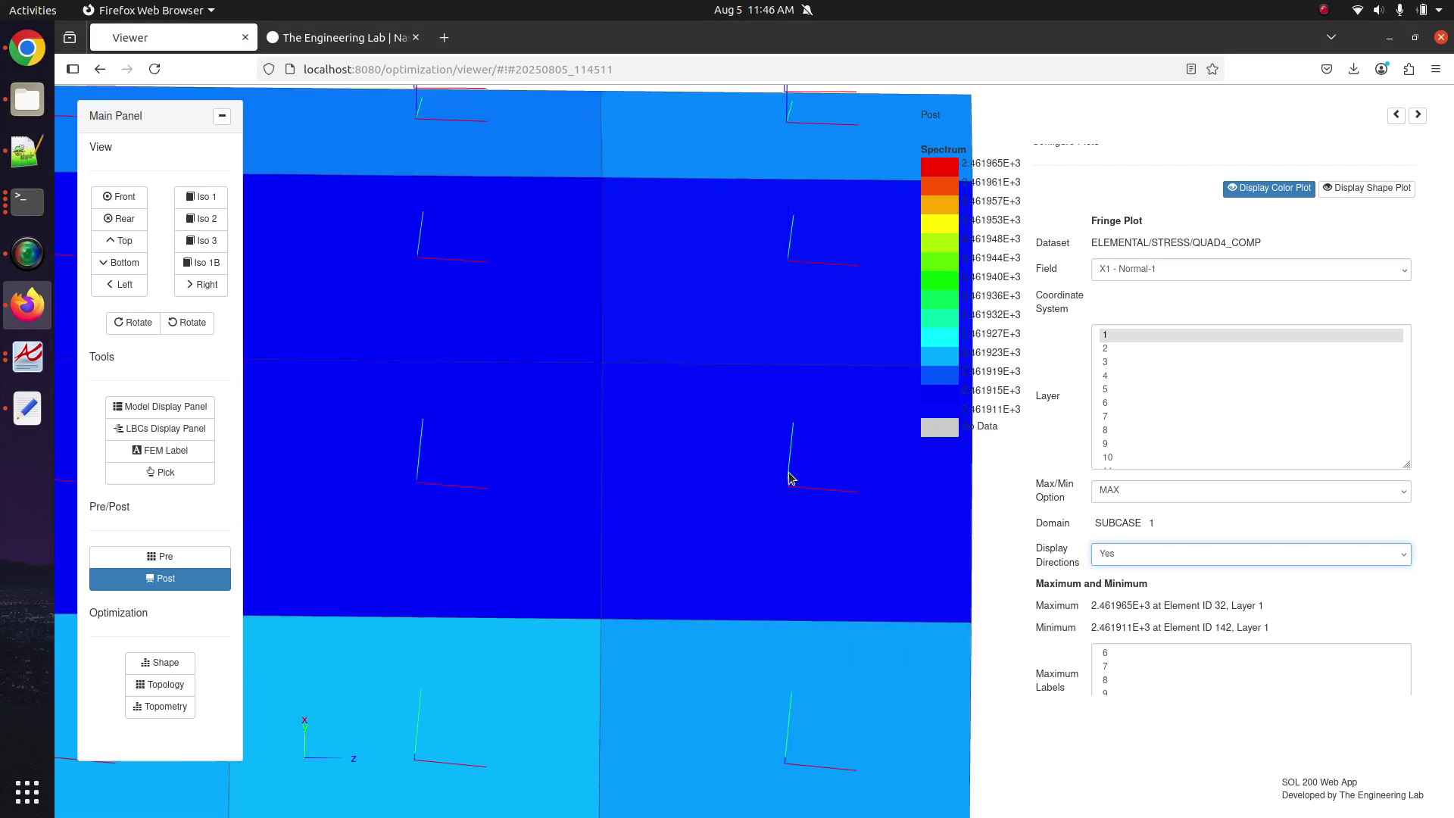
scroll(786, 488, down, 8)
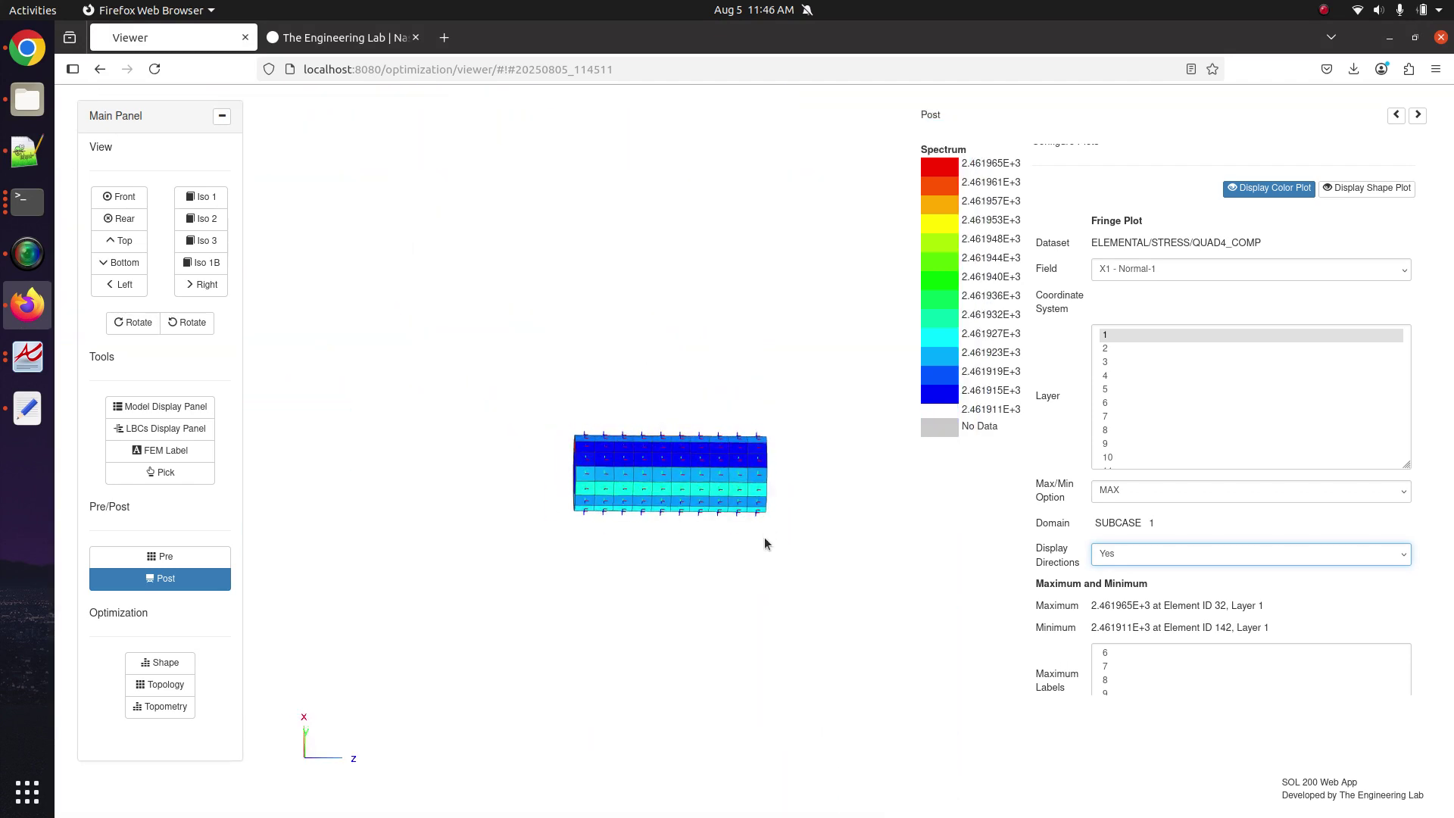
scroll(765, 516, up, 2)
scroll(762, 505, up, 4)
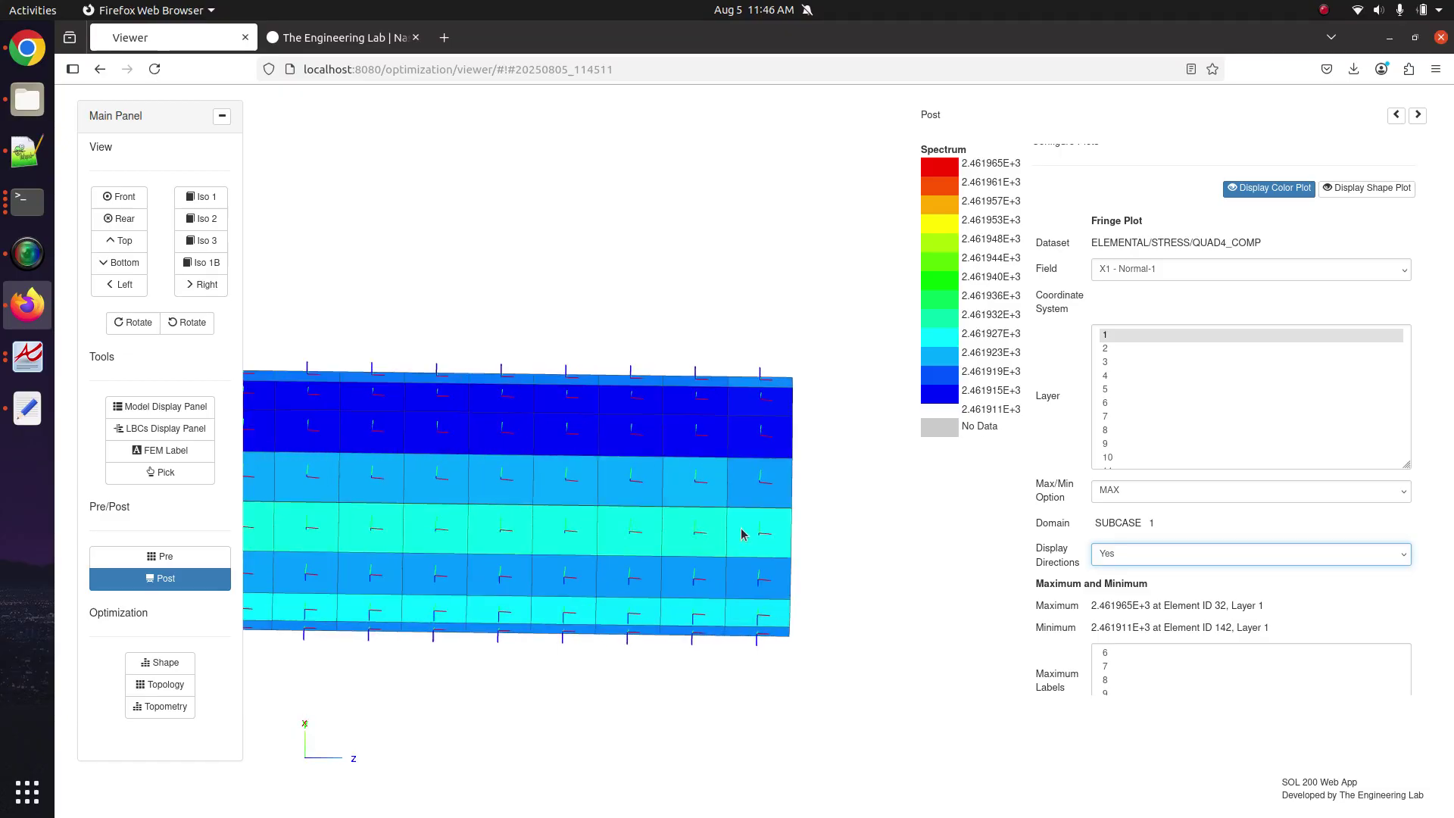
click(106, 196)
click(115, 219)
click(116, 240)
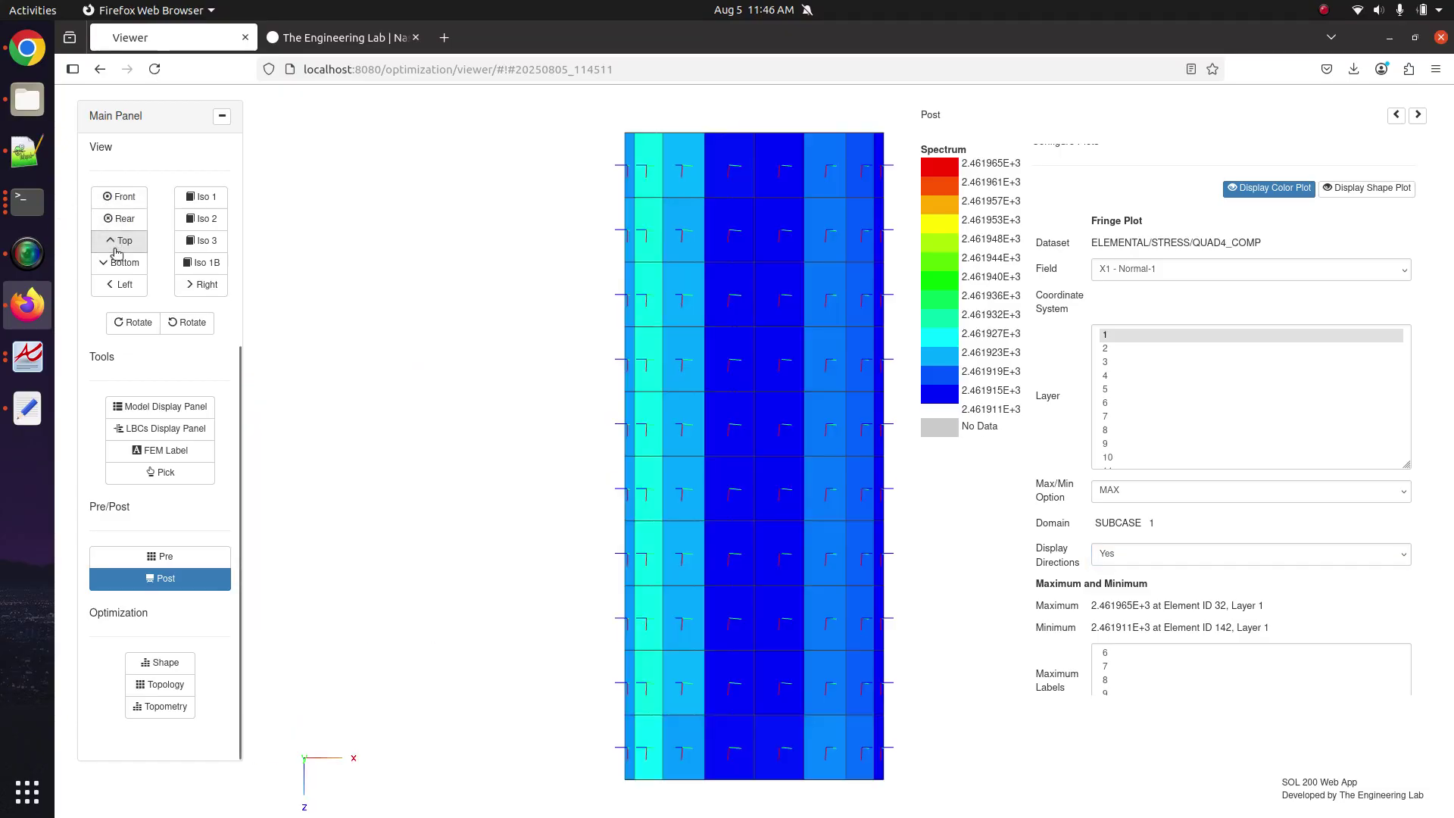
scroll(701, 406, up, 3)
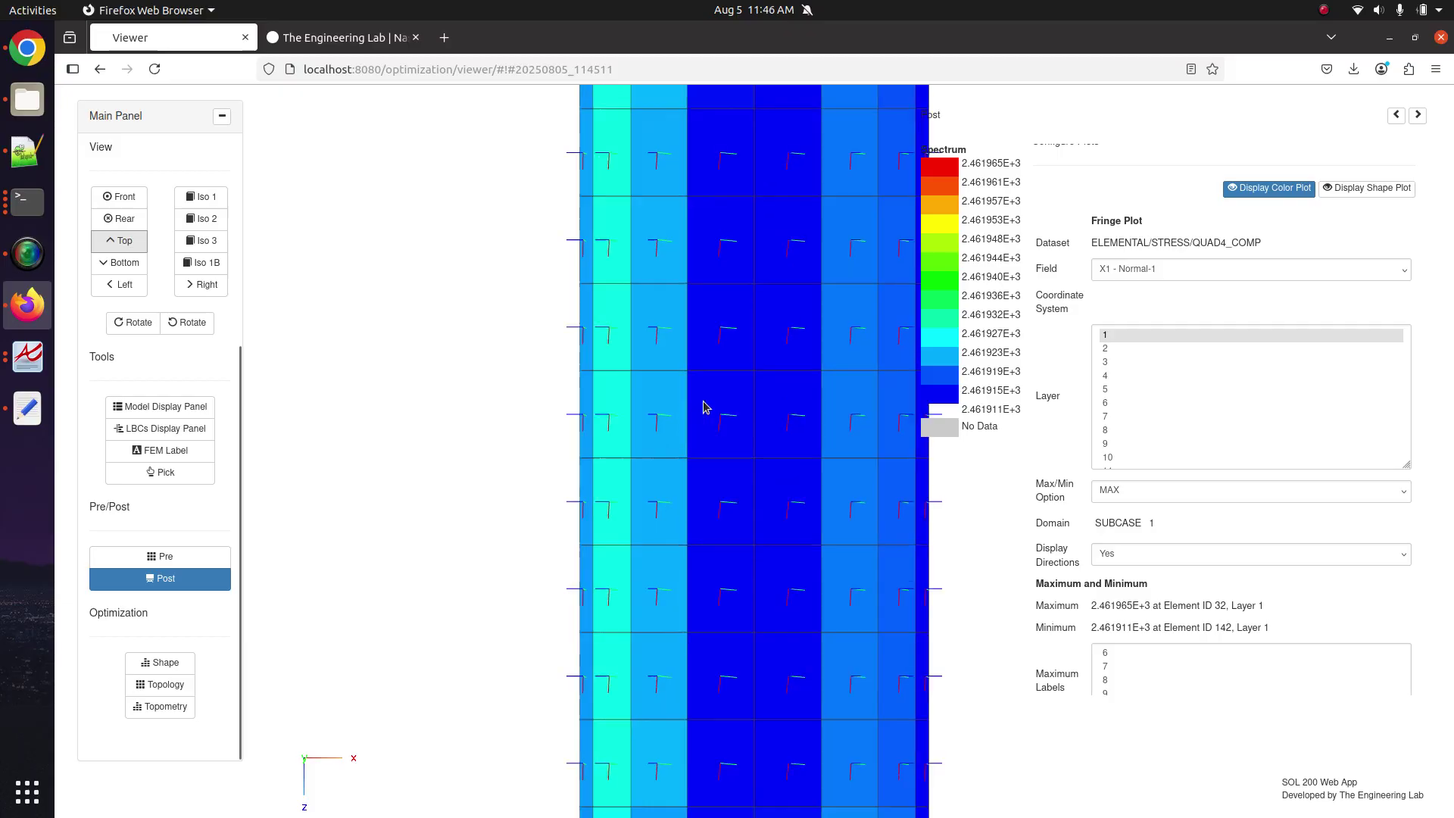
drag(712, 413, 685, 409)
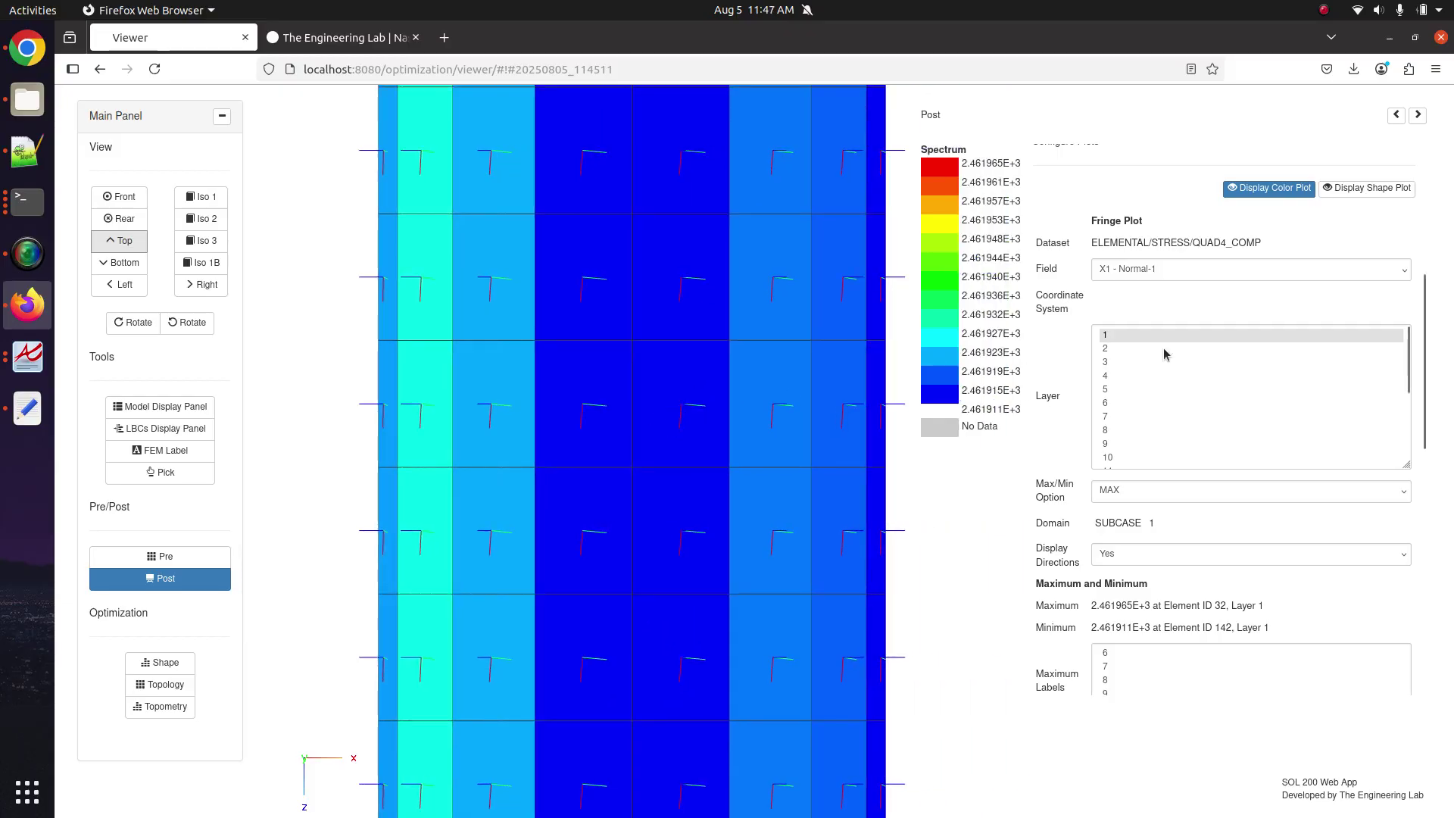
Download the current model from Pre's Download tab as model.bdf.
click(170, 580)
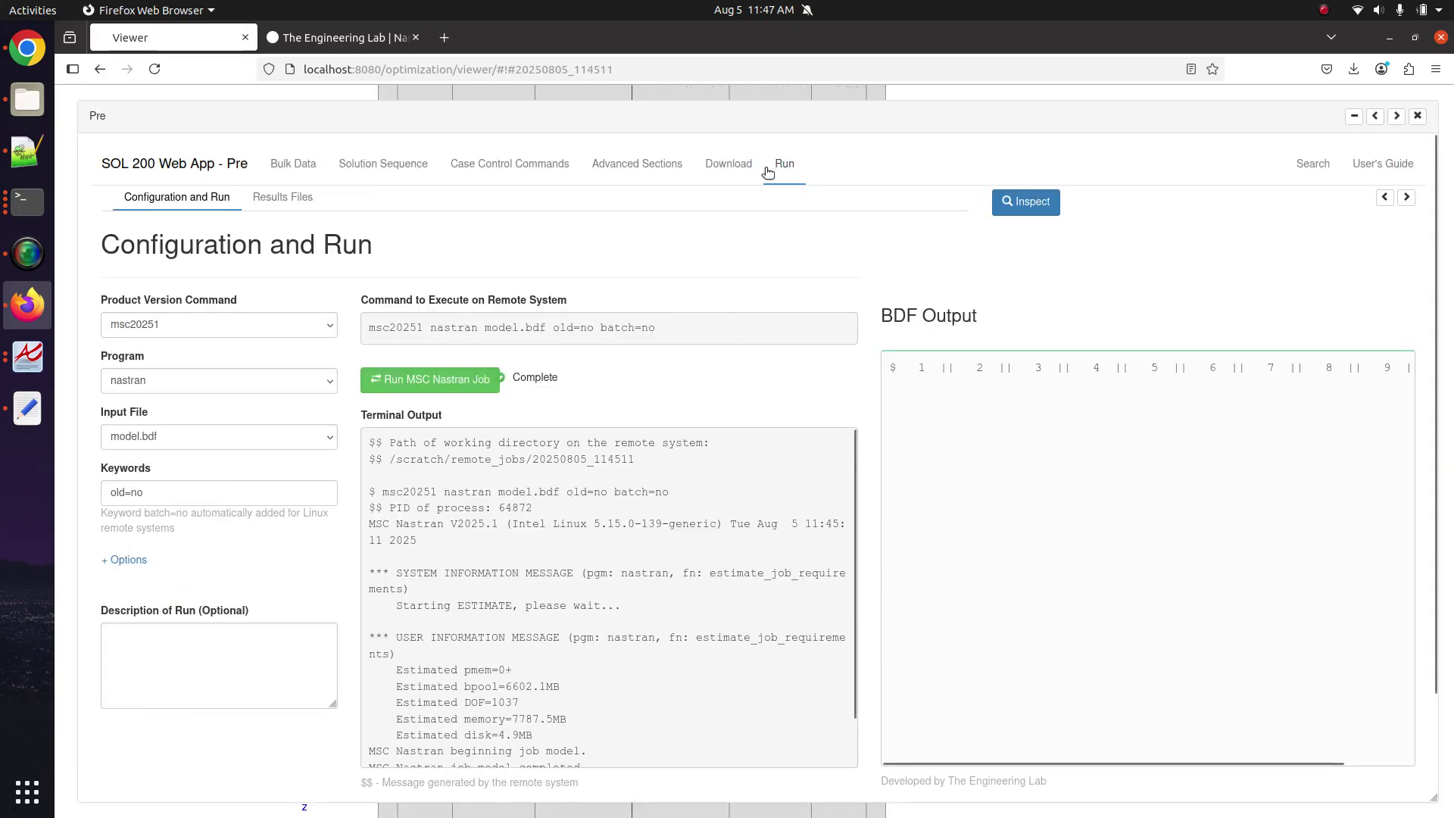
click(745, 166)
click(785, 294)
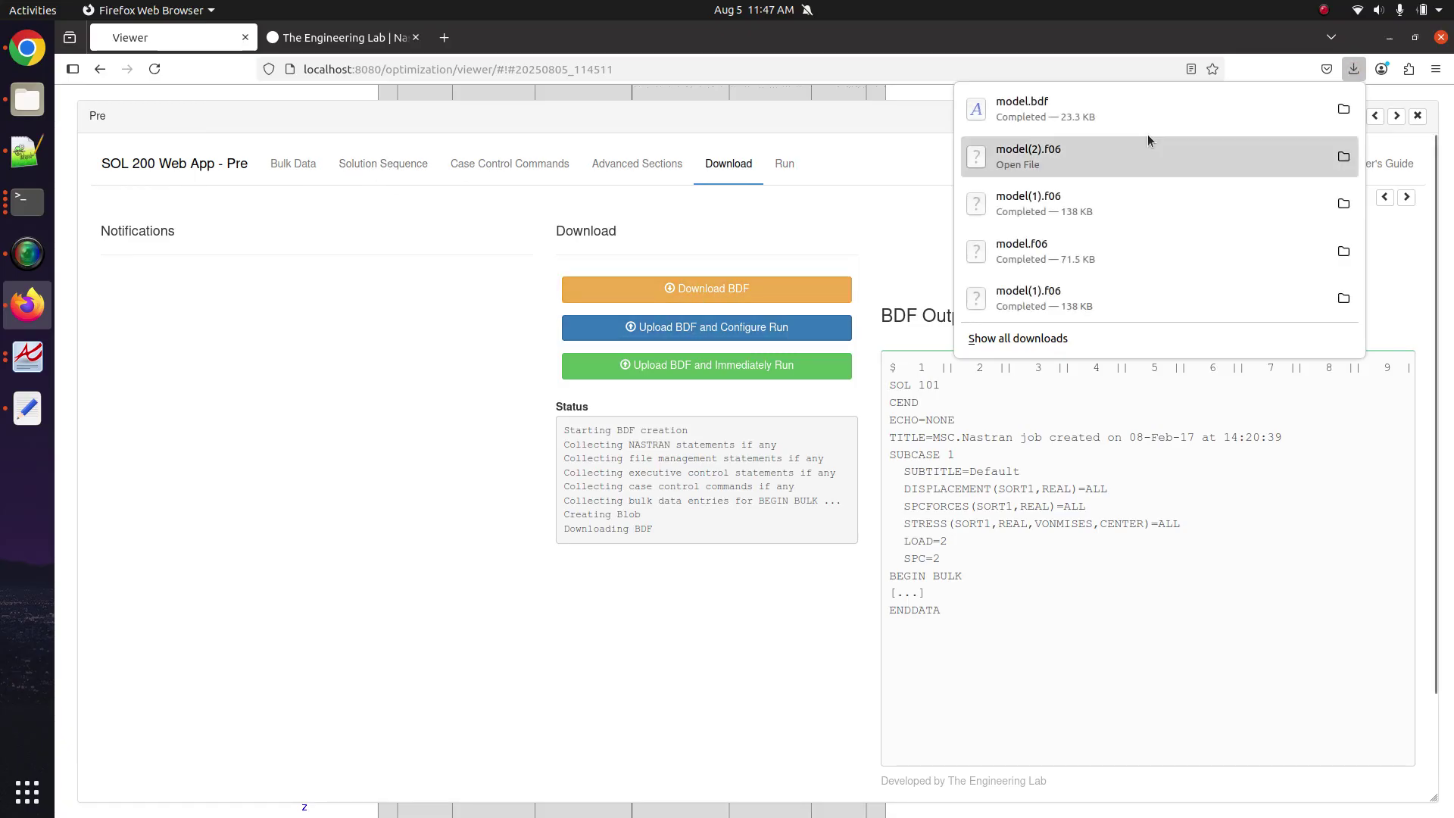
click(1353, 70)
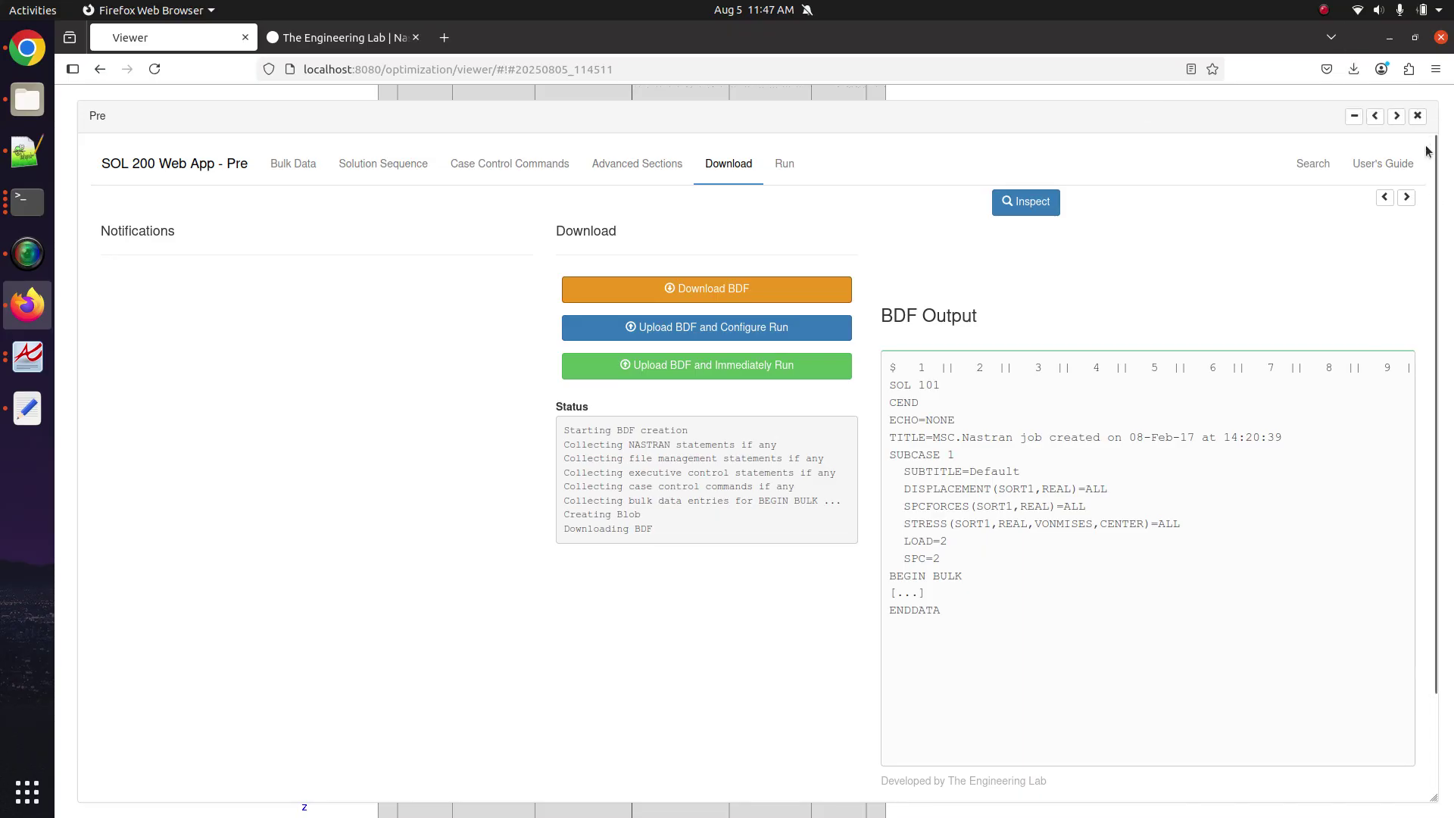
Close Pre and toggle the ply Display Detail columns on and off in the Model Display Panel.
click(1418, 117)
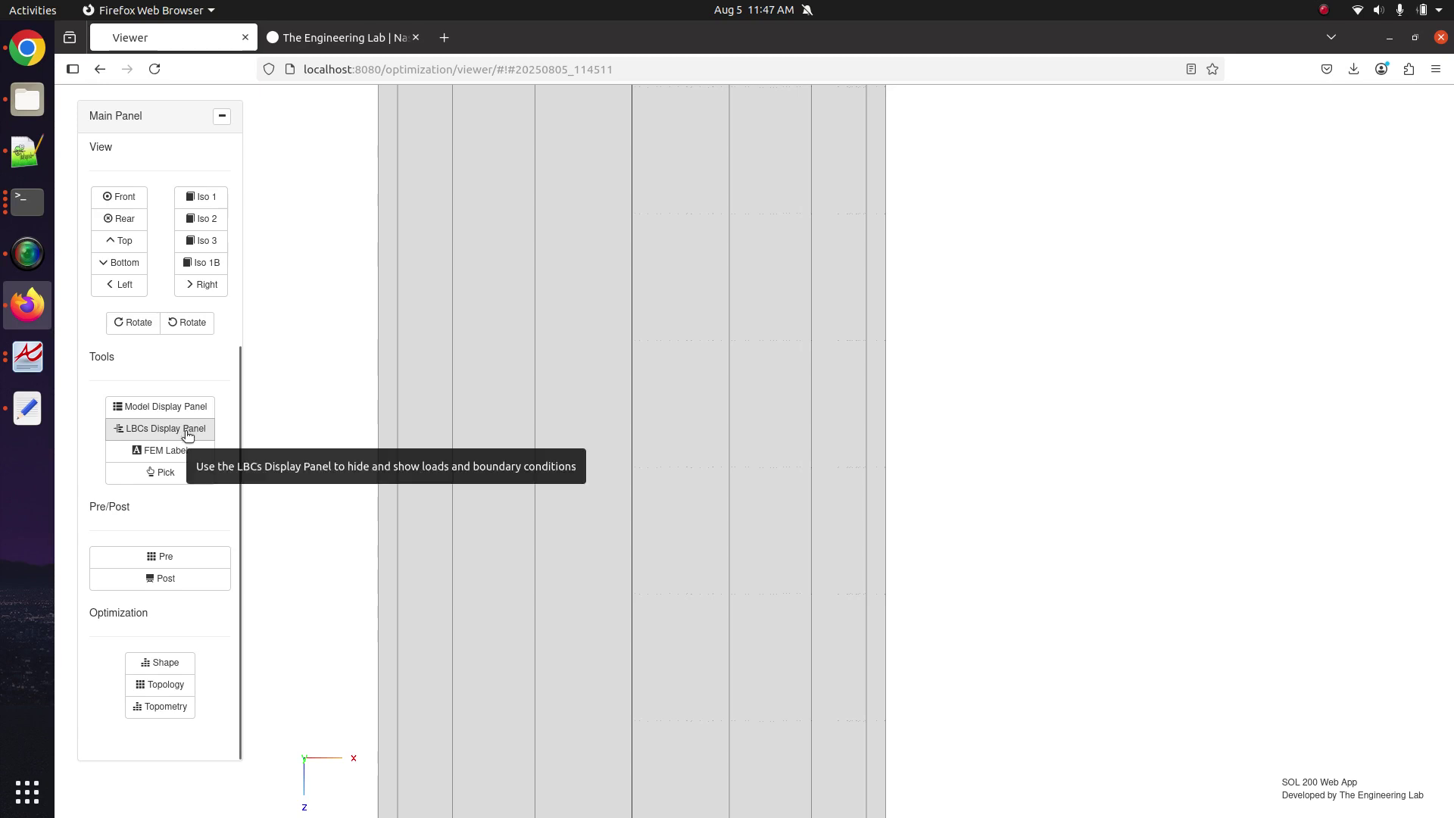
click(197, 409)
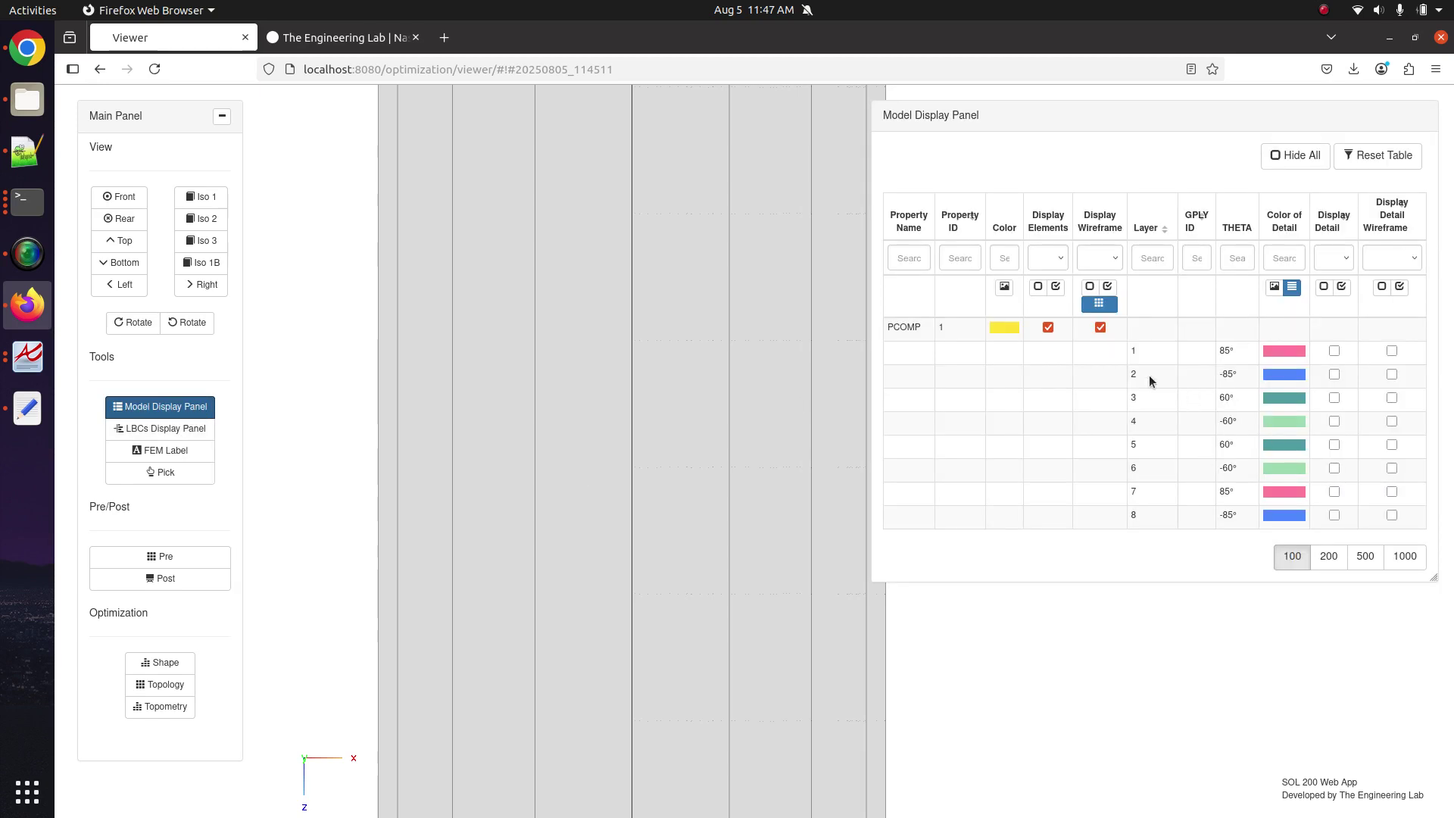
click(1341, 286)
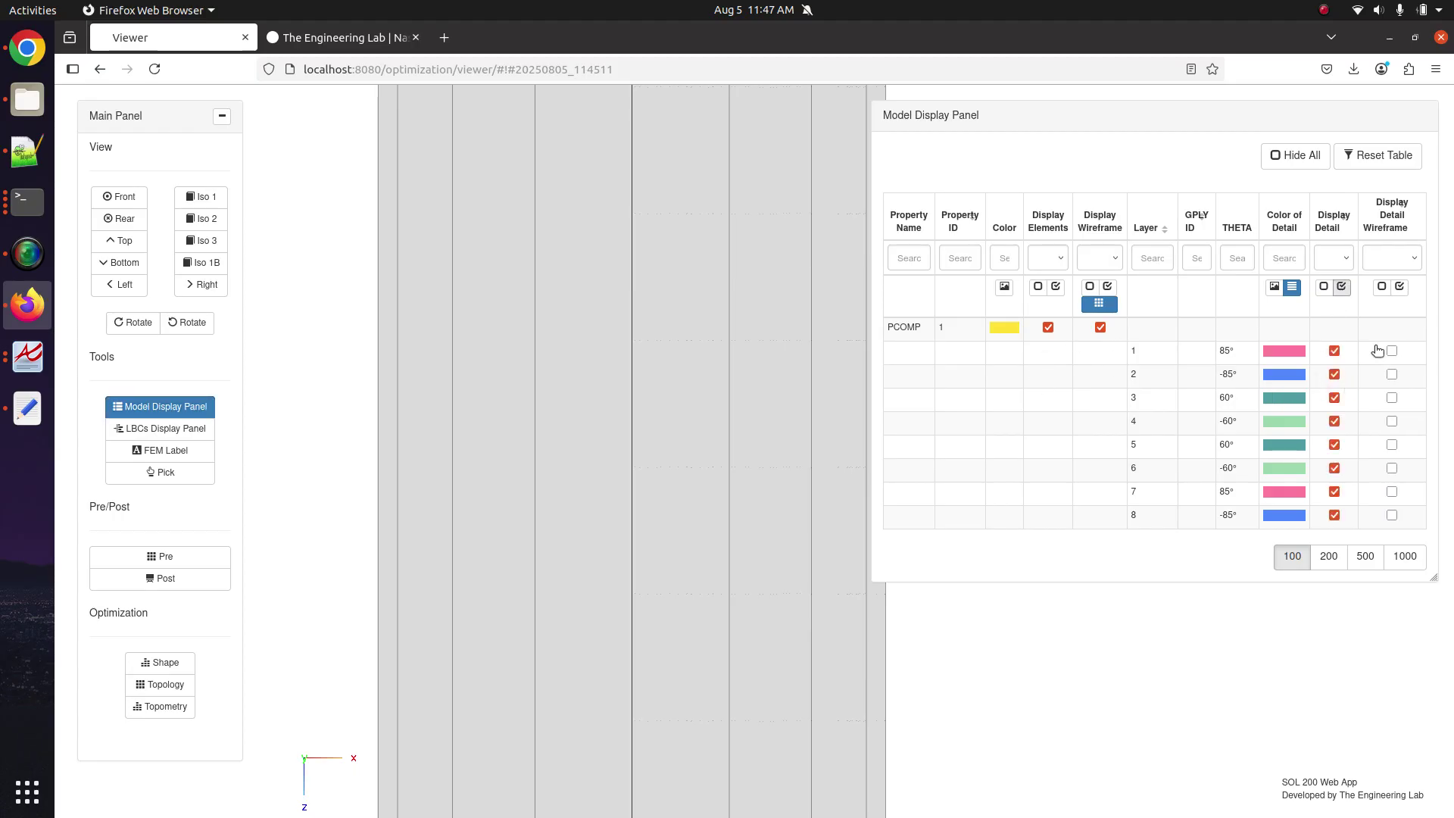
click(1398, 286)
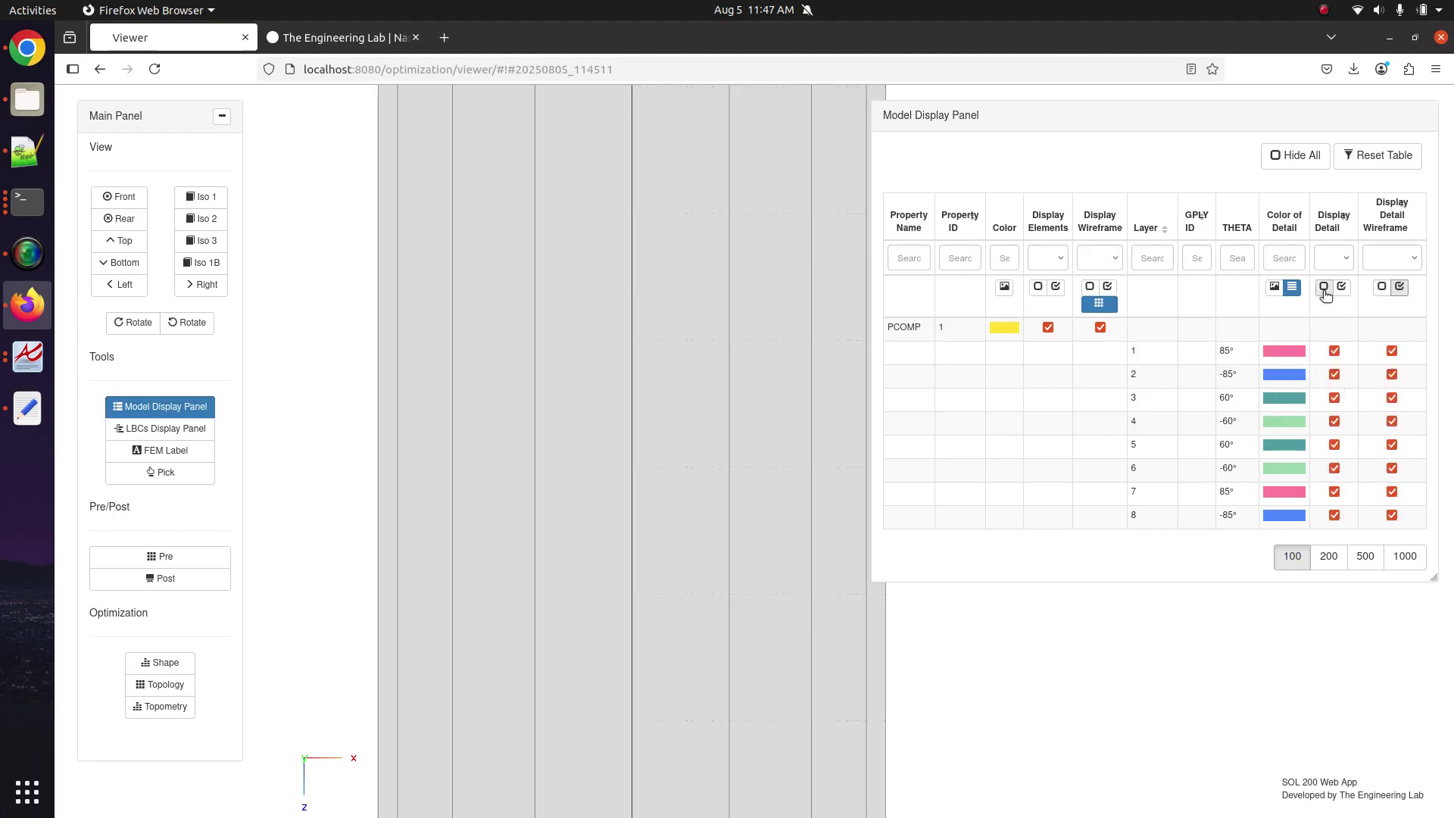
click(1381, 286)
click(1323, 286)
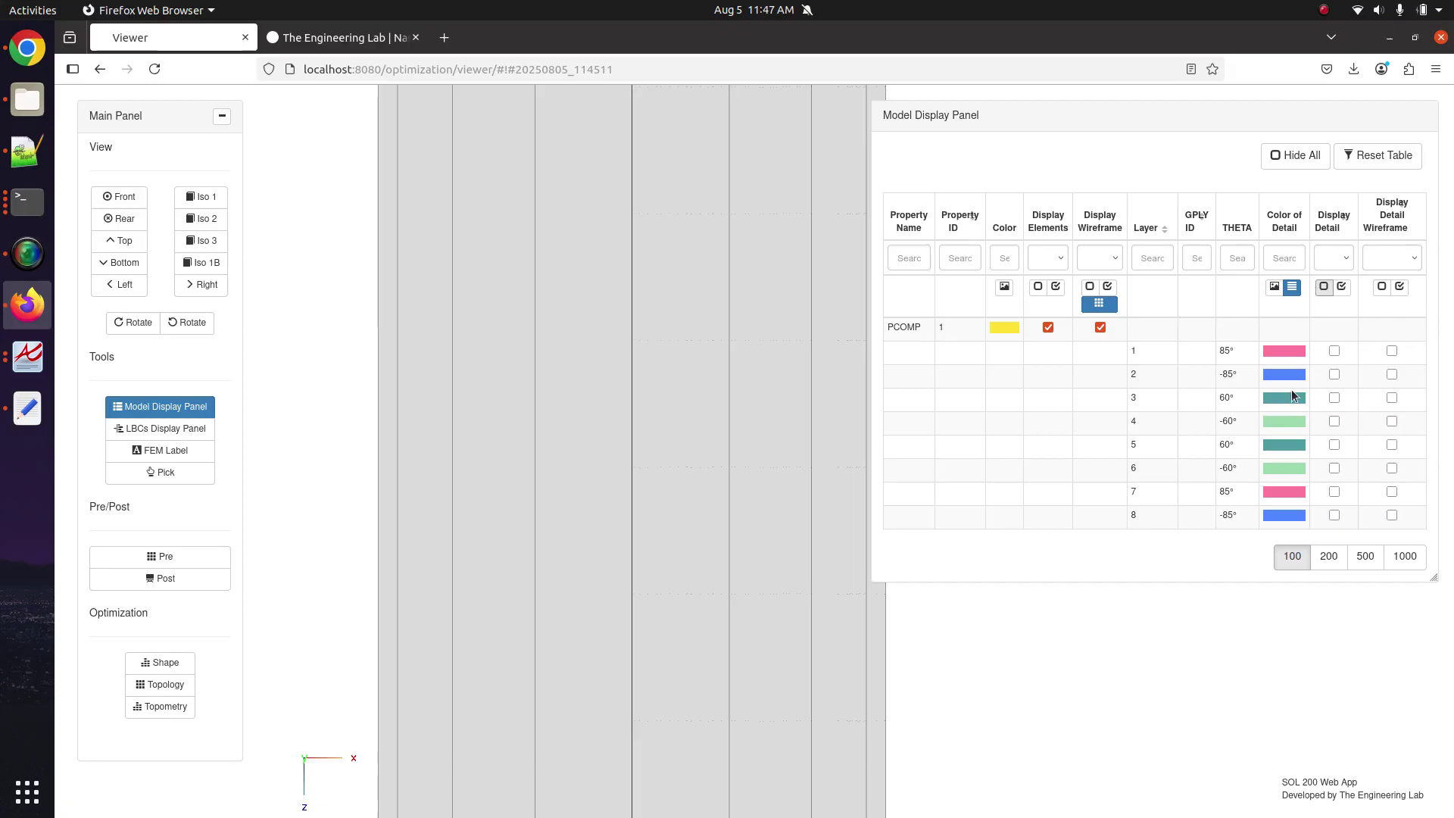
drag(711, 497, 630, 342)
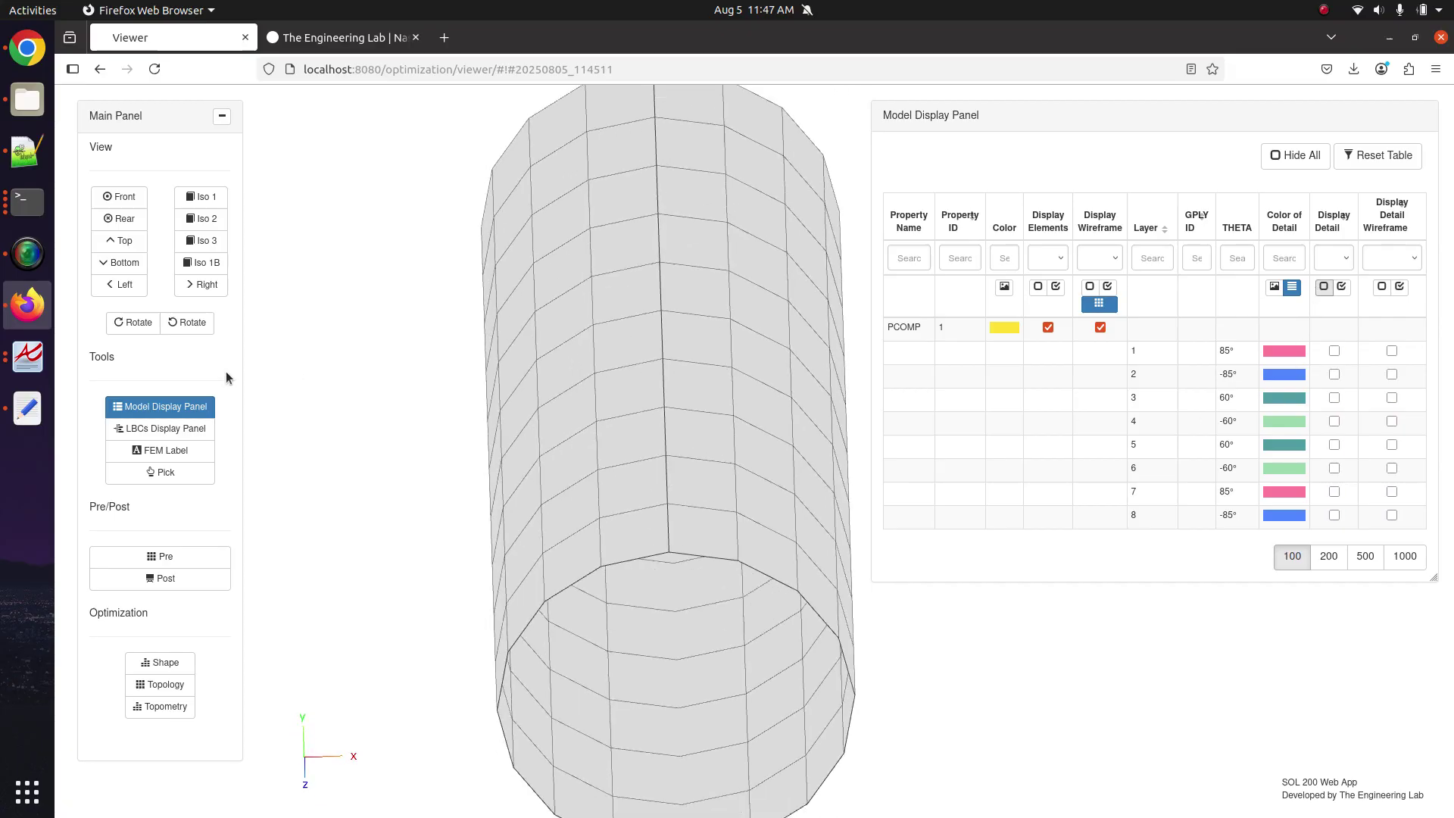
Display PCOMP on the tube, orbit to its layered end, and reopen Pre.
click(190, 428)
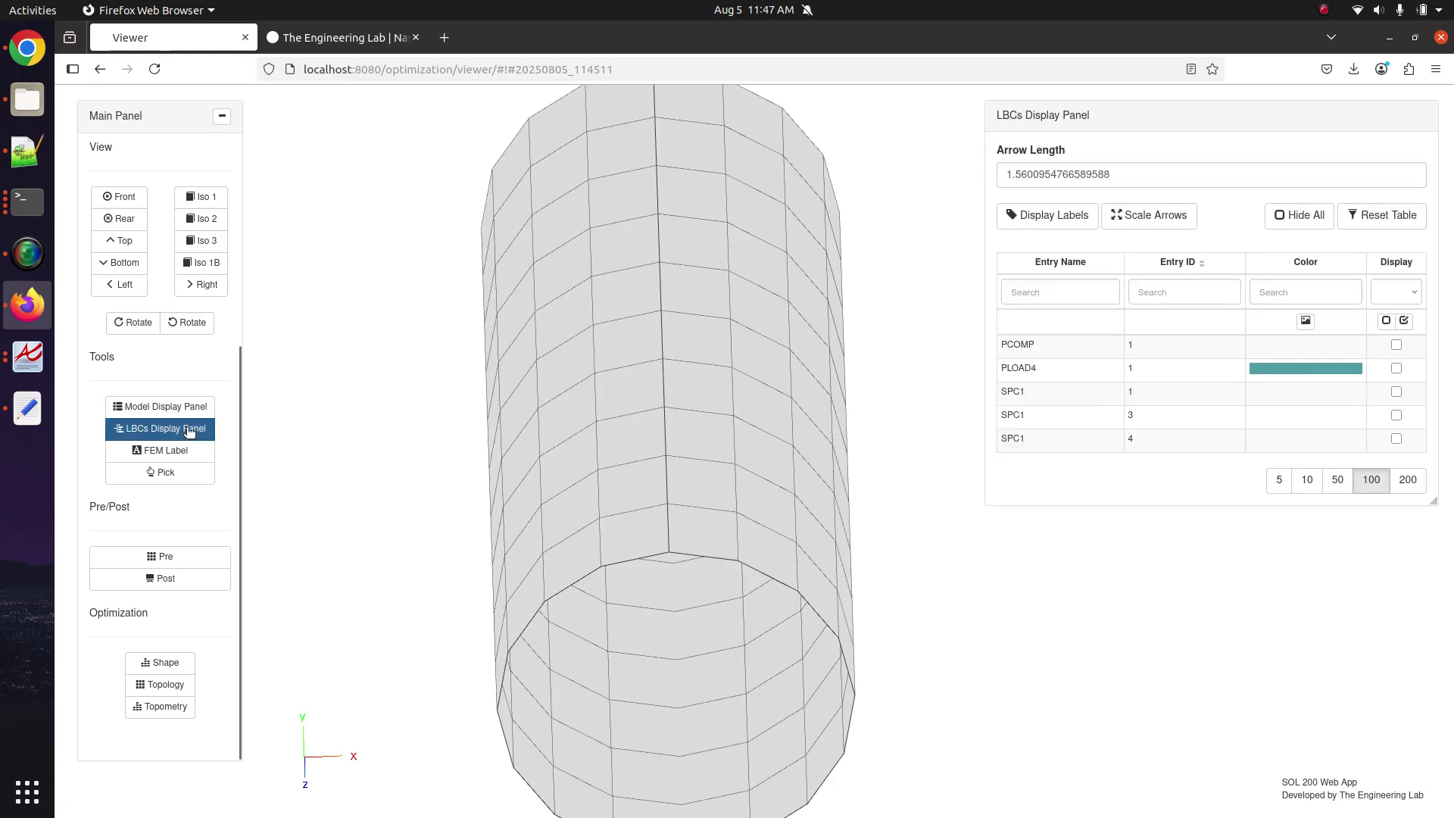
click(1396, 345)
drag(638, 421, 697, 530)
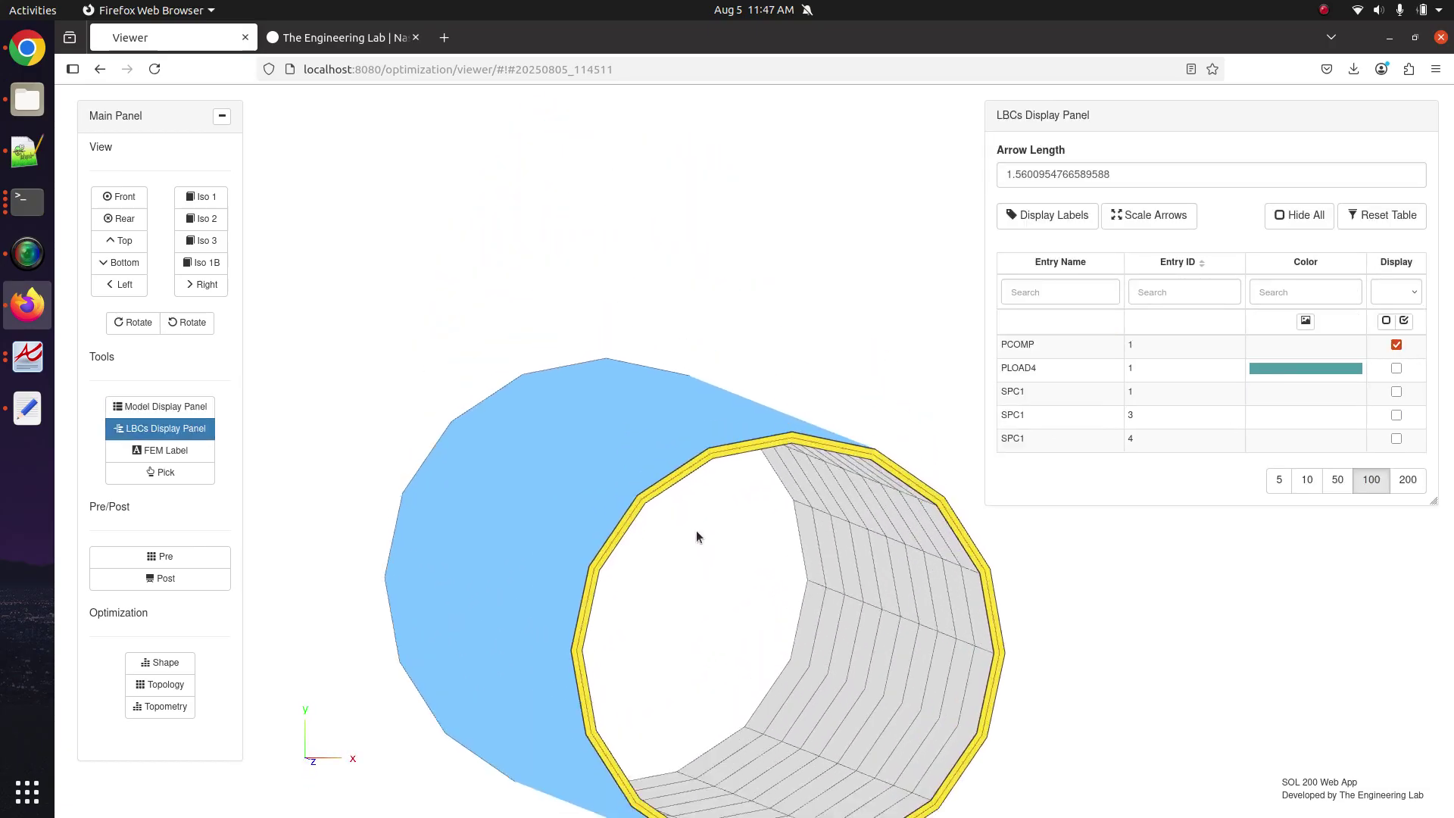
scroll(681, 508, up, 5)
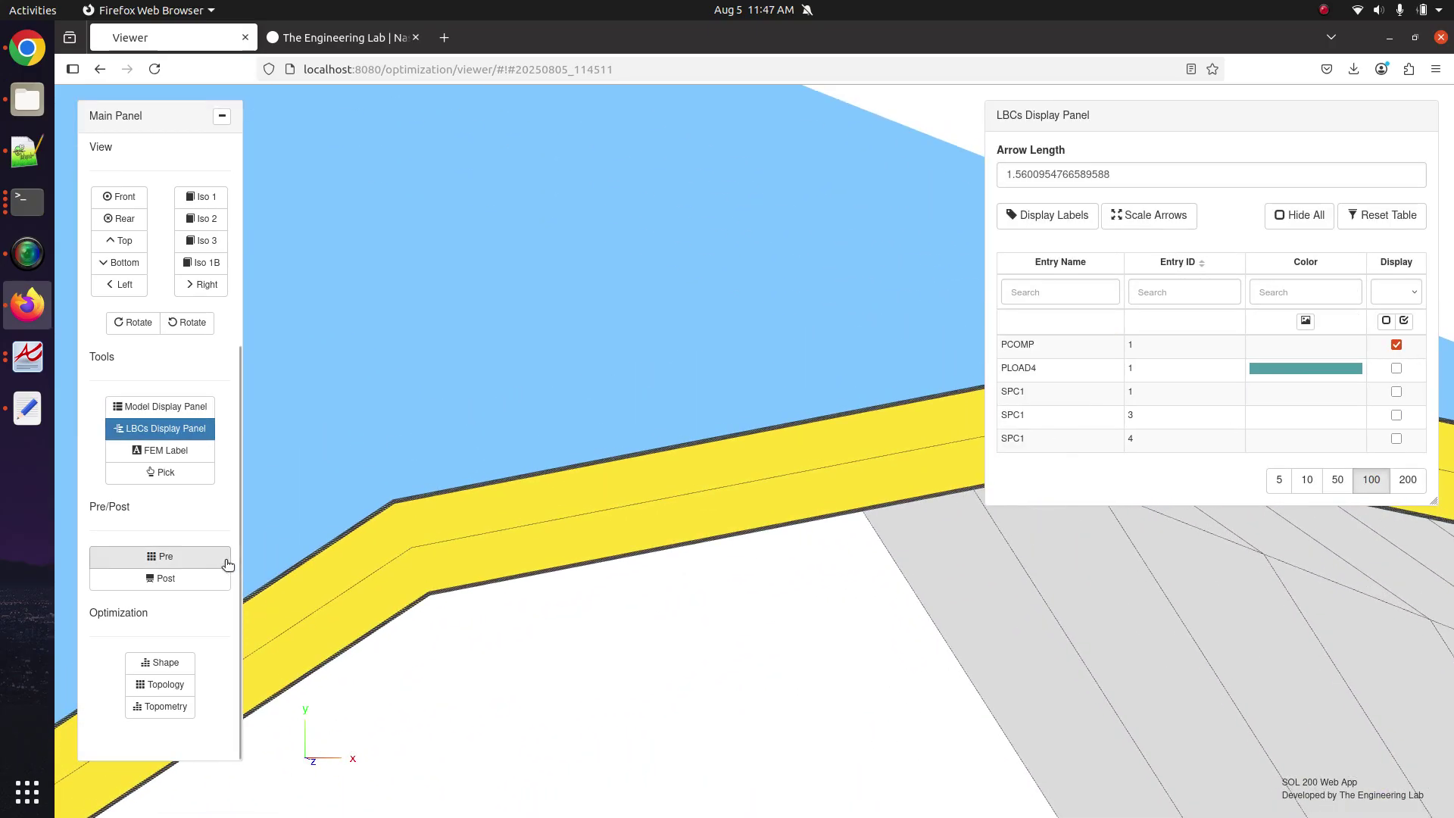
click(227, 564)
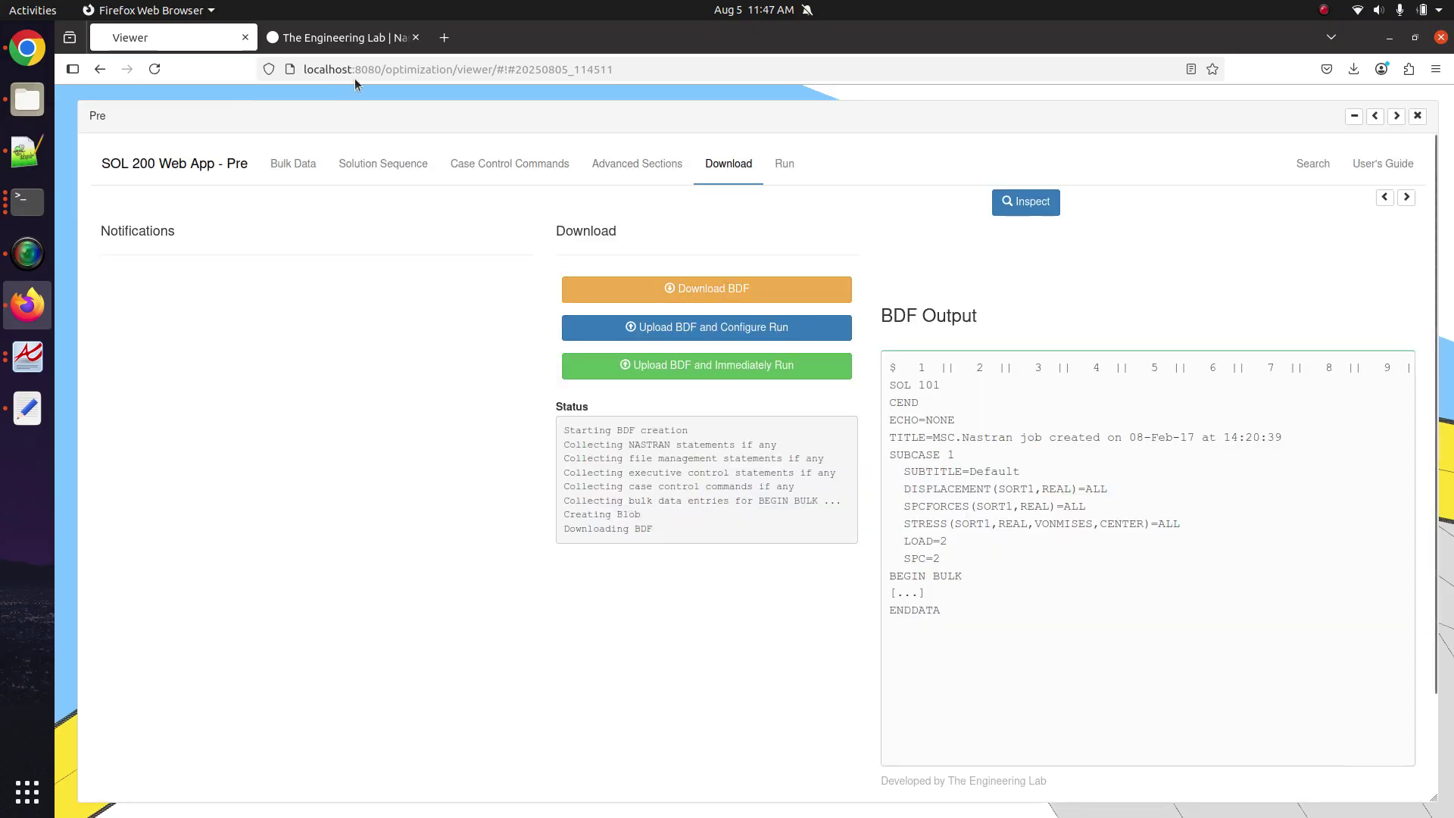
Open localhost:8080/optimization/viewer/ in a new Firefox tab.
click(444, 37)
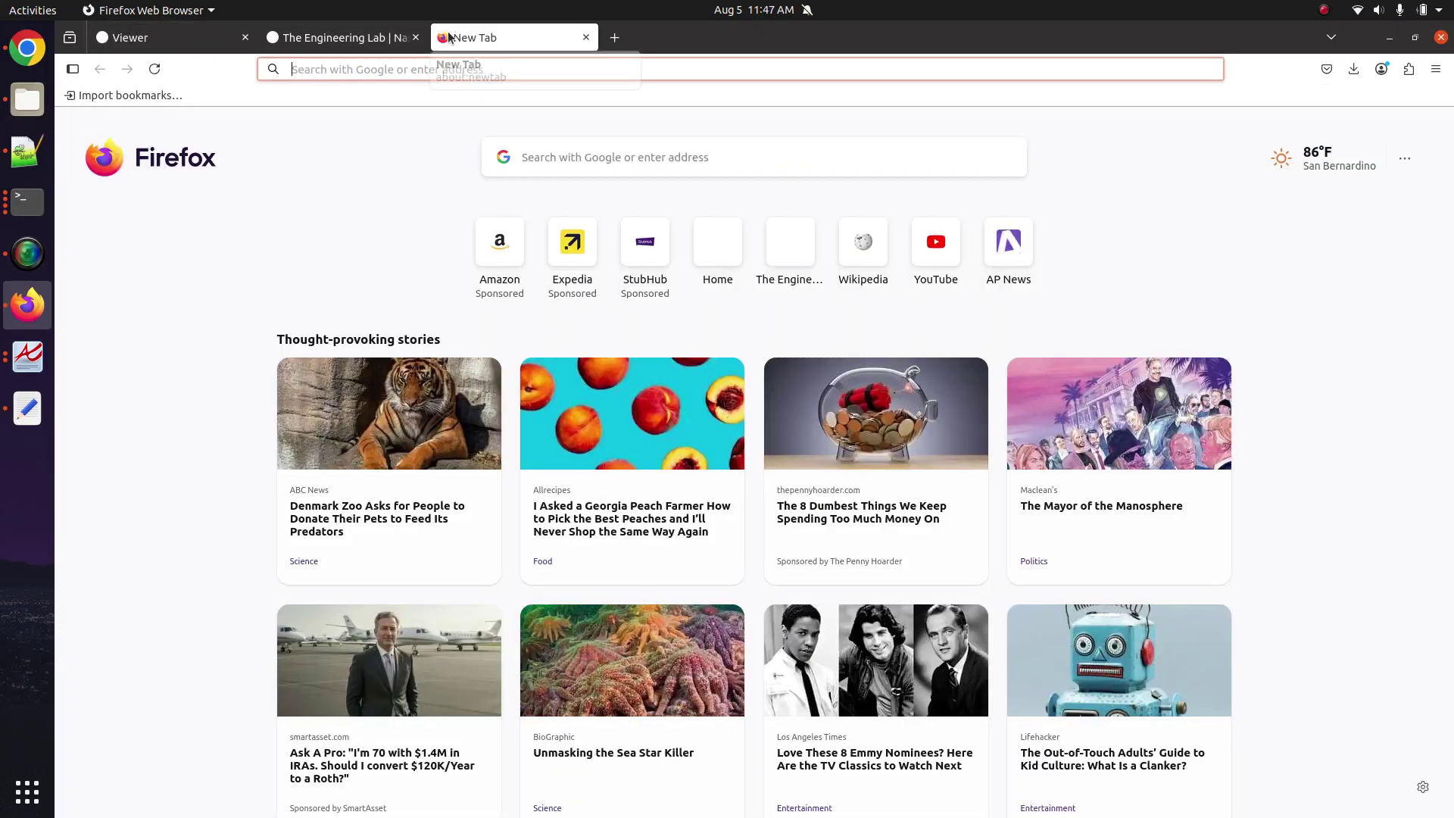
text(localhost:8080/)
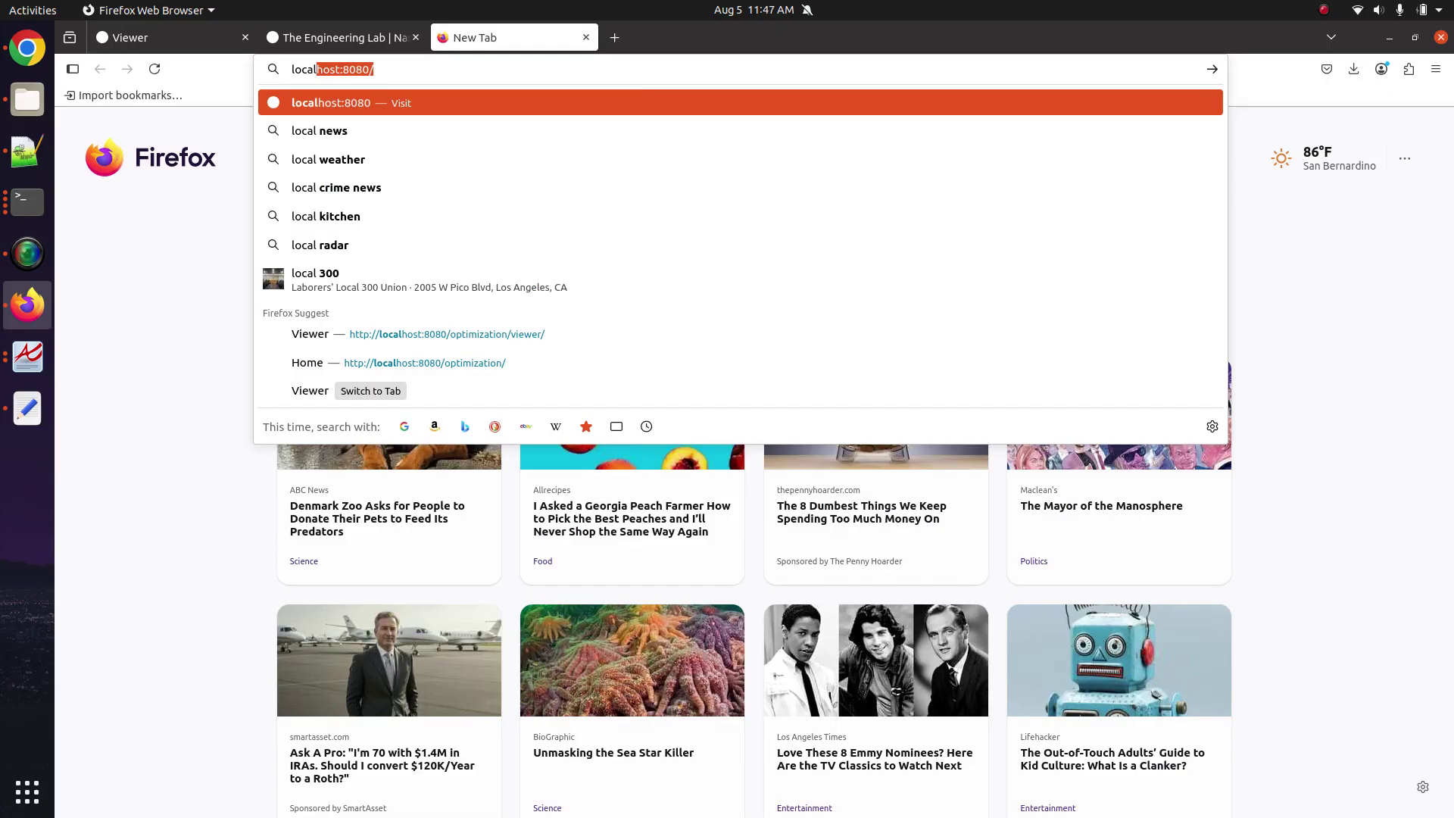
key(Down)
key(Down)
key(Down)
key(Down)
key(Down)
key(Down)
key(Down)
key(Return)
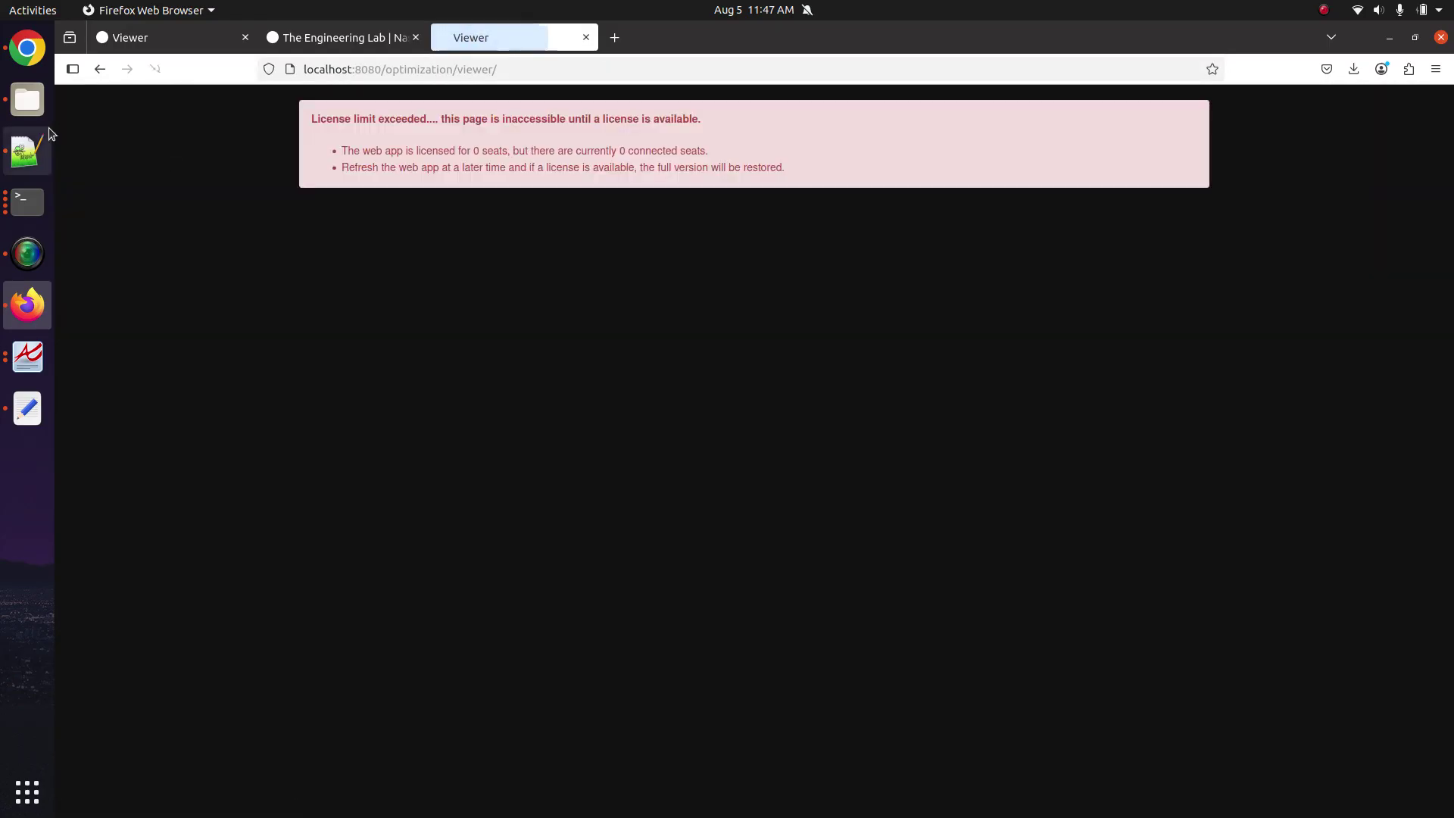
click(27, 99)
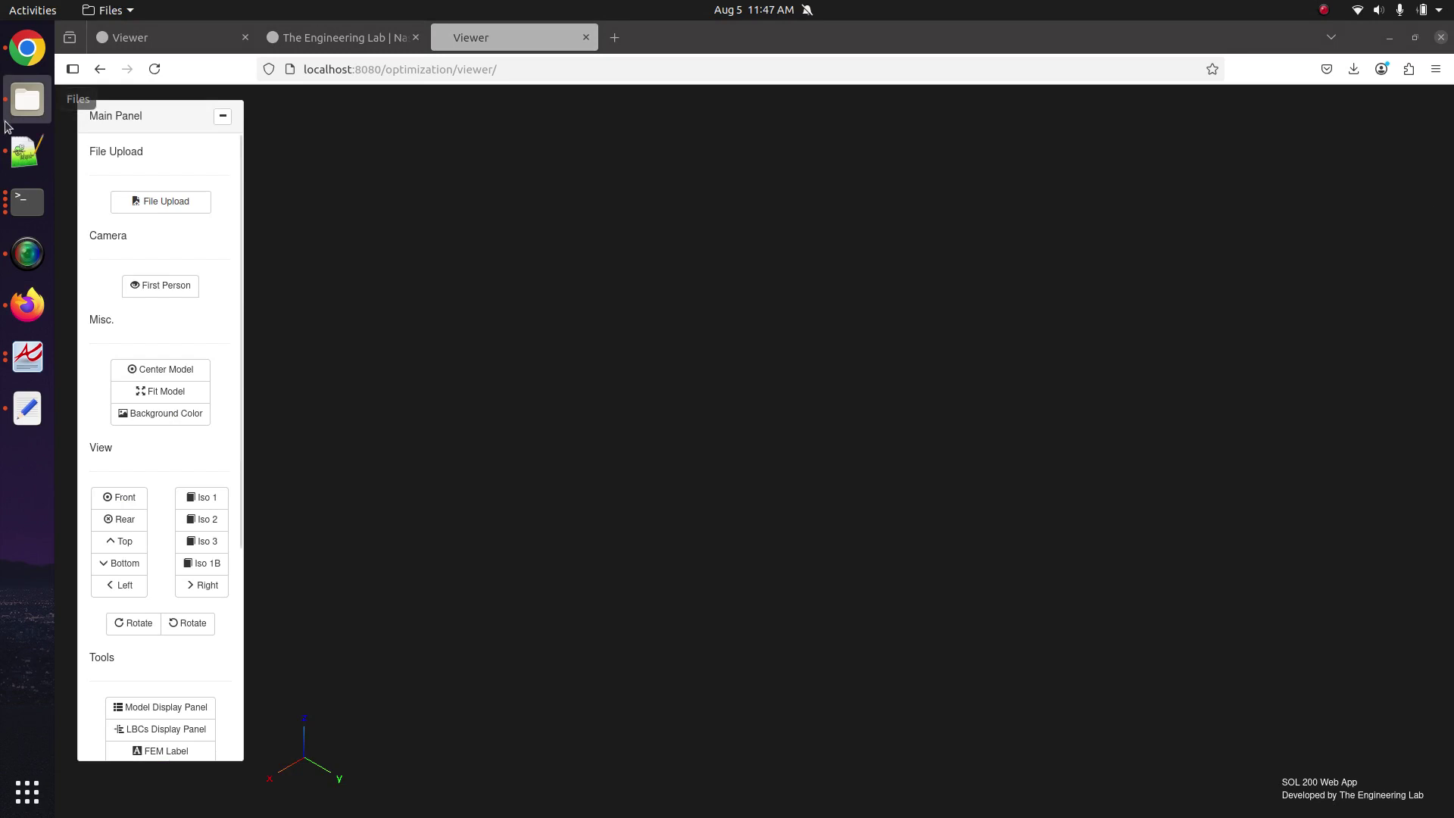
Select the PCOMP ply card on lines 19–28 of model.bdf in Notepad++, then return to Firefox.
click(27, 152)
scroll(353, 399, down, 3)
scroll(354, 399, down, 3)
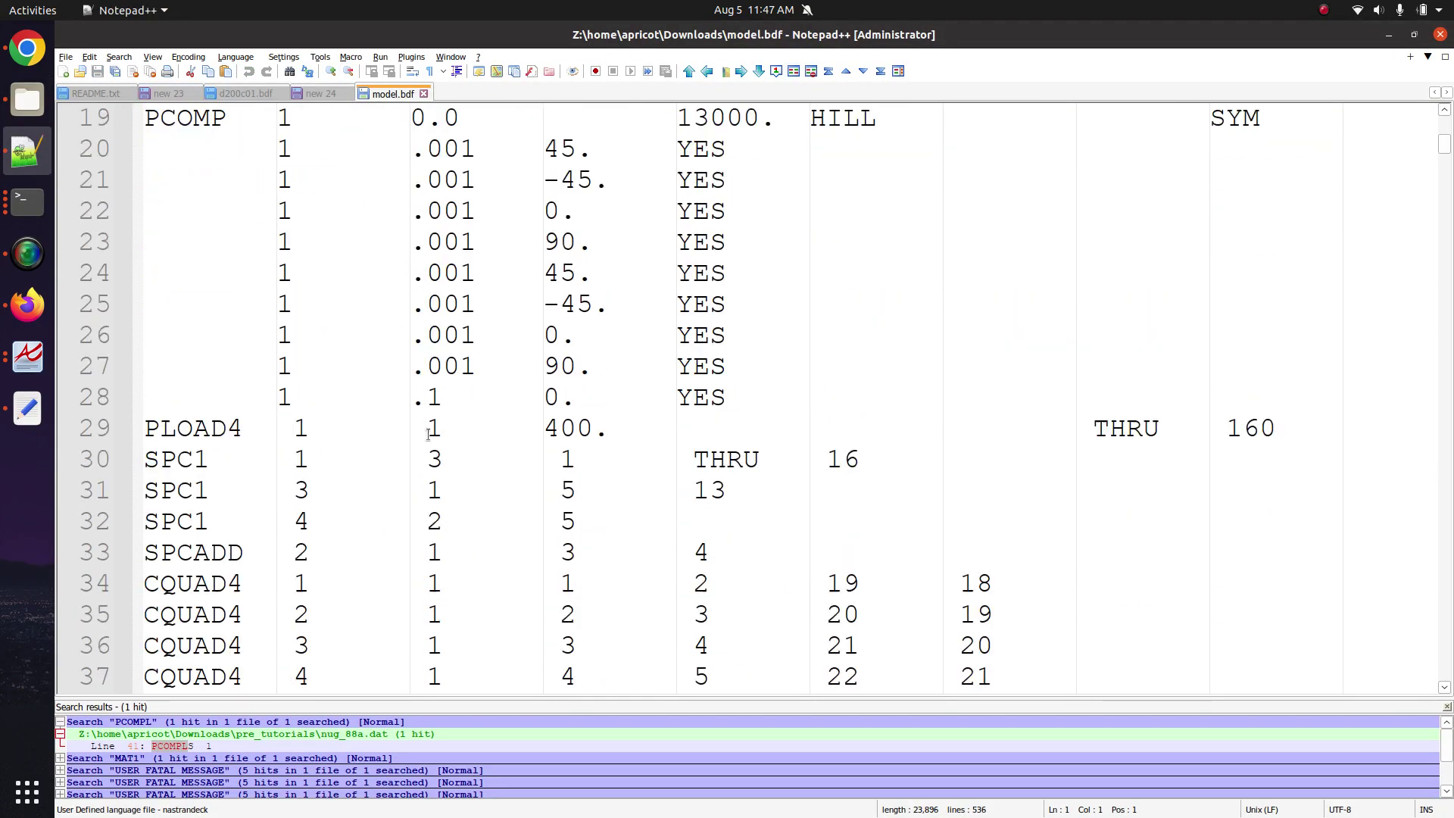
drag(742, 395, 106, 306)
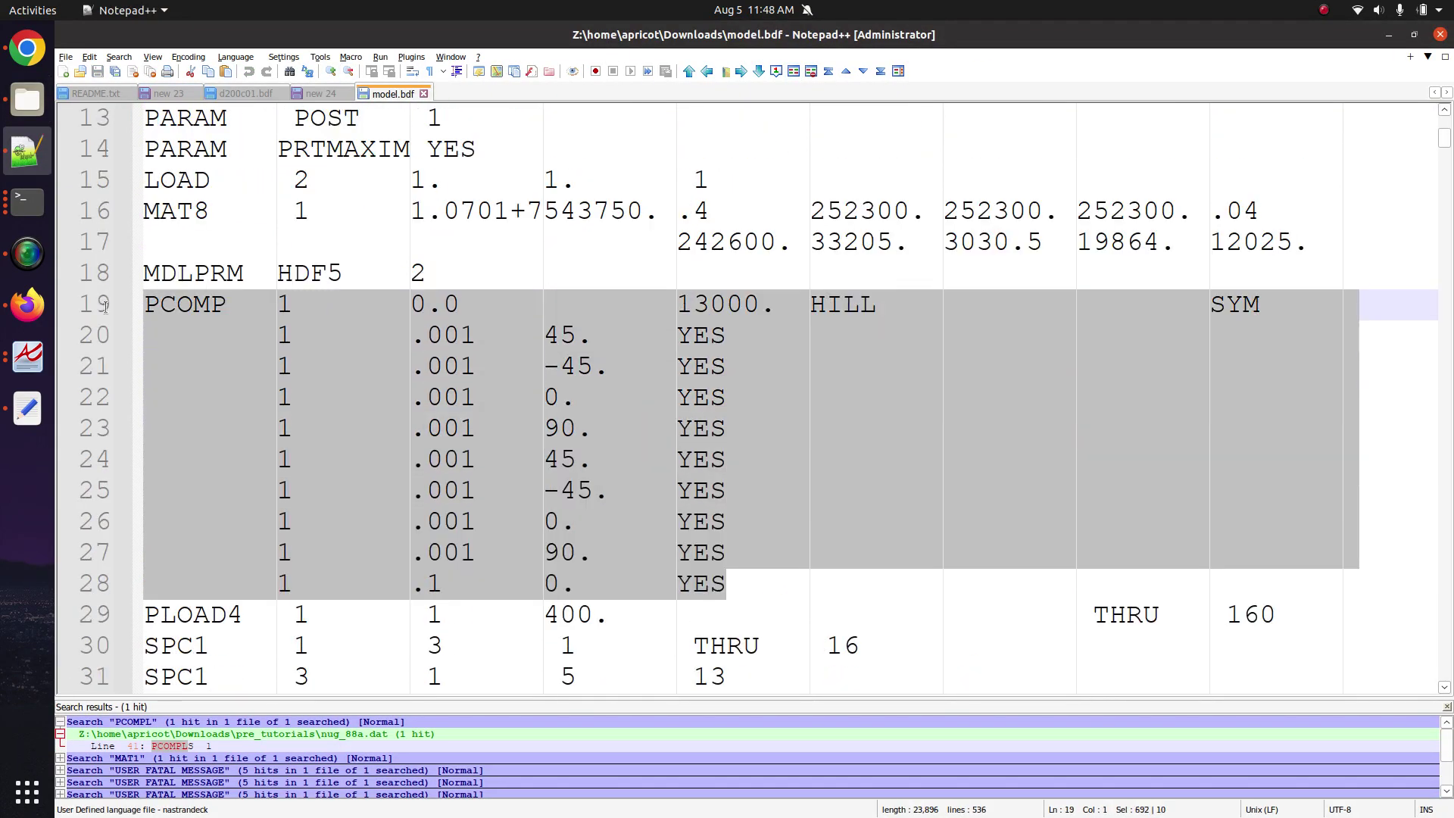
click(25, 307)
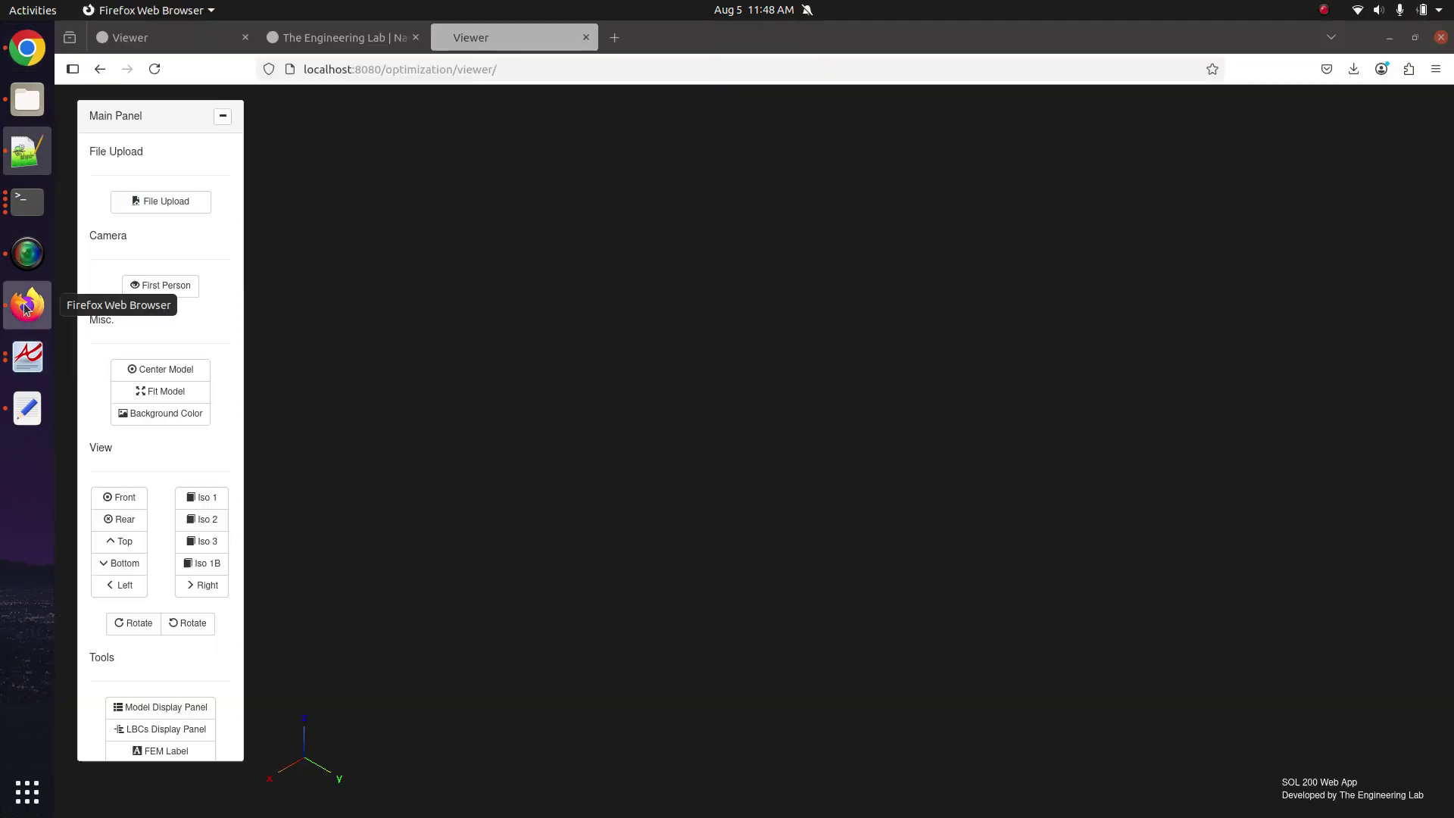
Upload model.bdf from the Downloads folder into the new viewer.
click(186, 201)
click(833, 301)
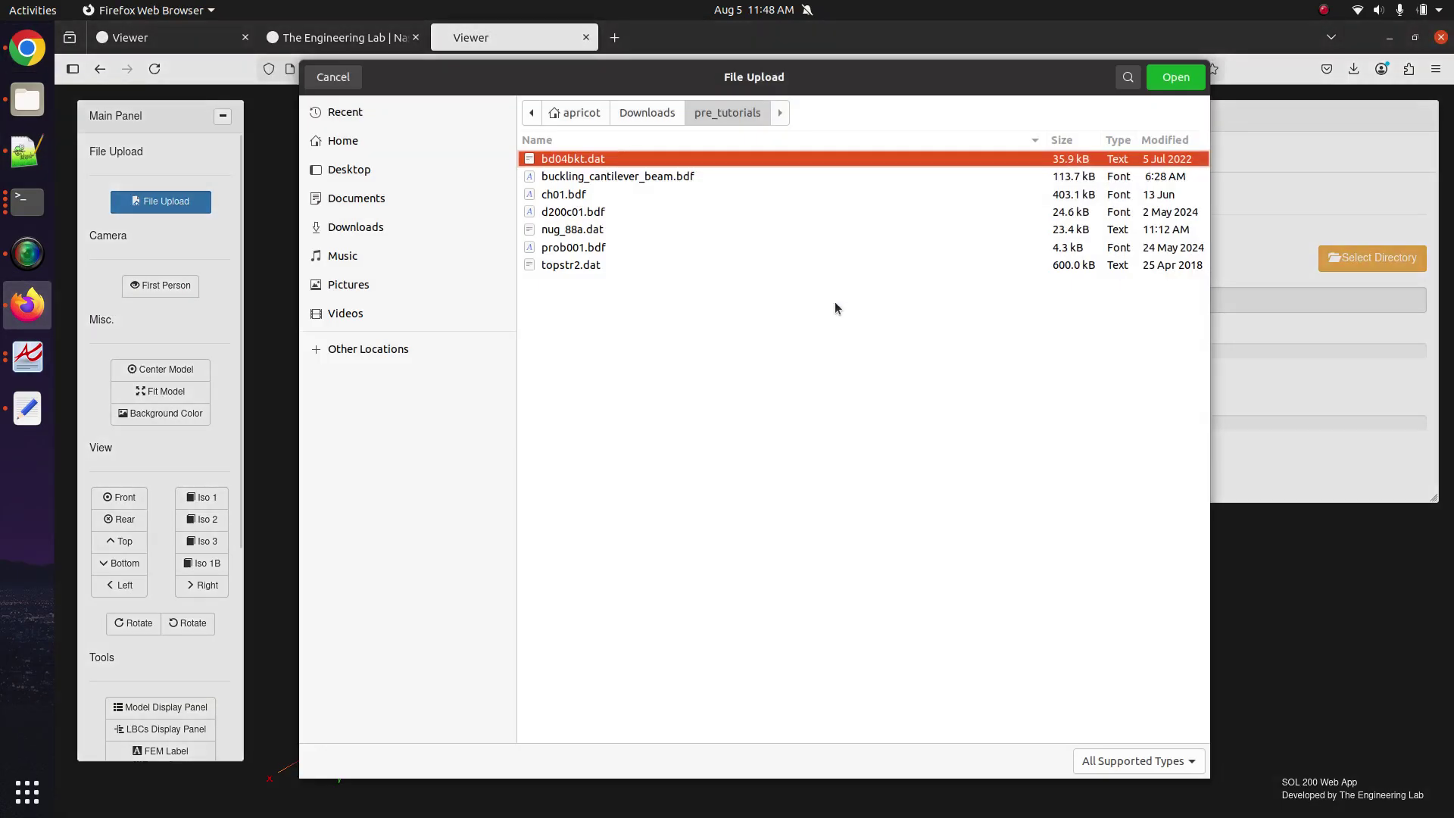
click(362, 227)
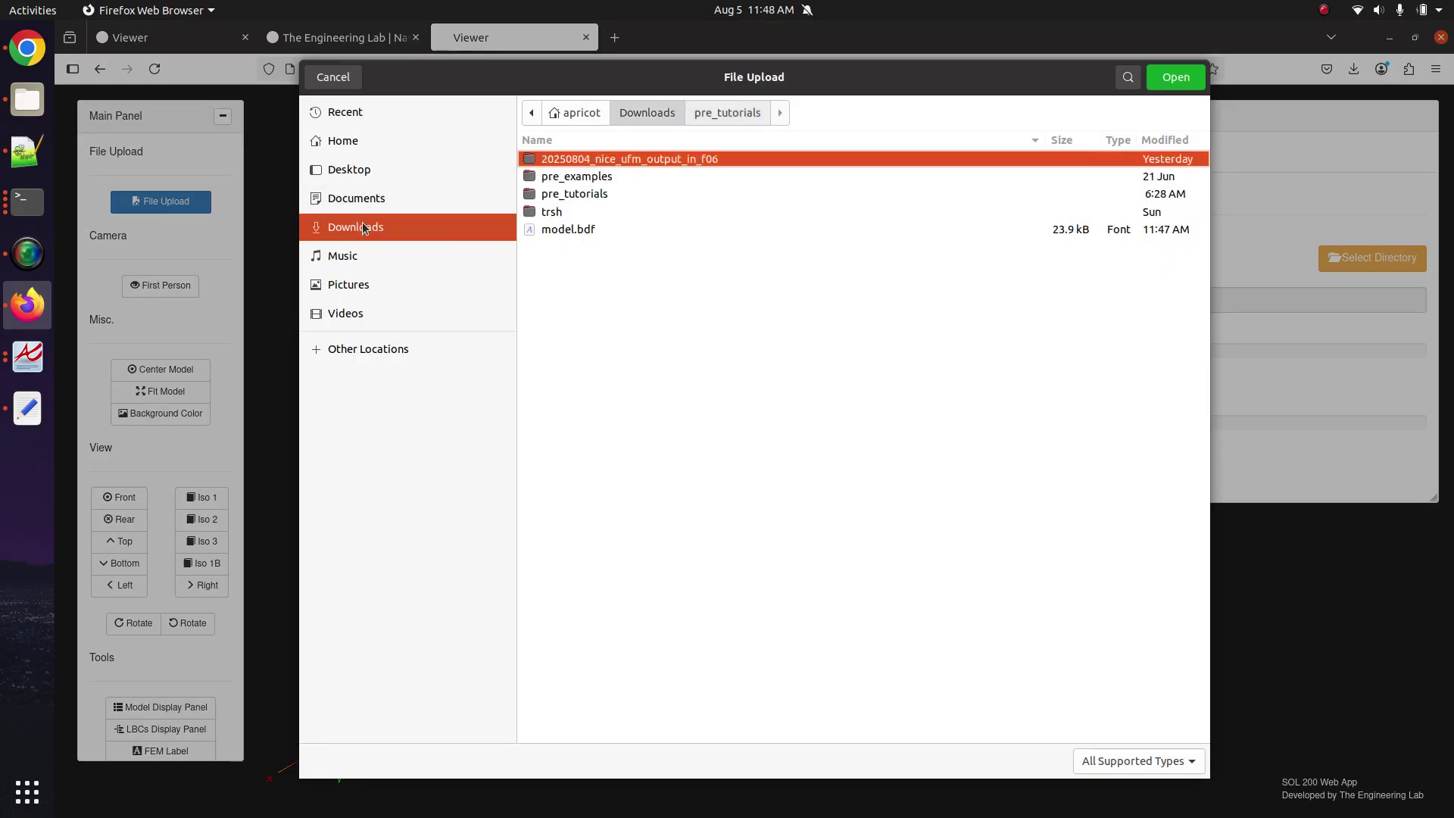
double_click(602, 229)
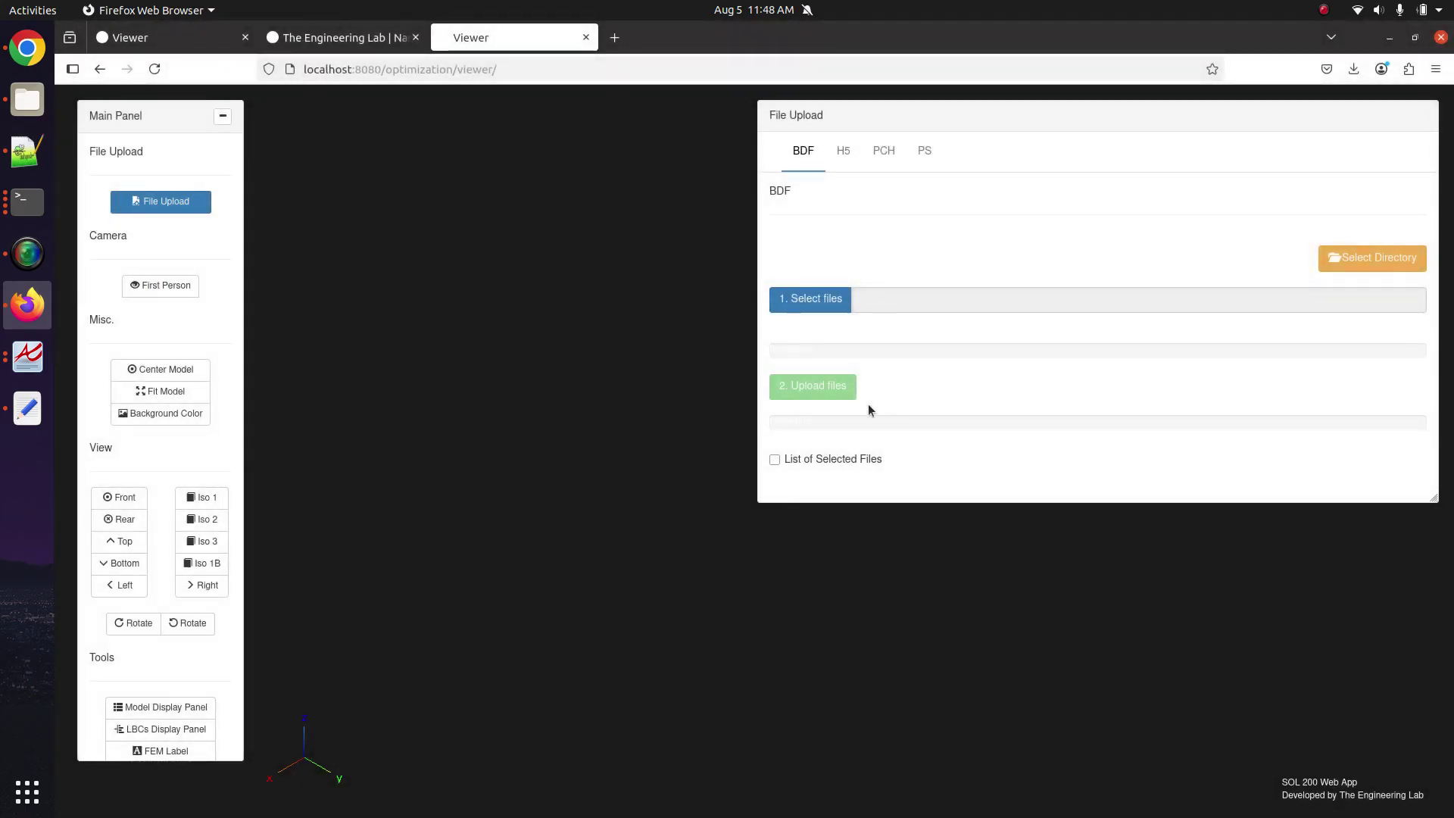
click(843, 396)
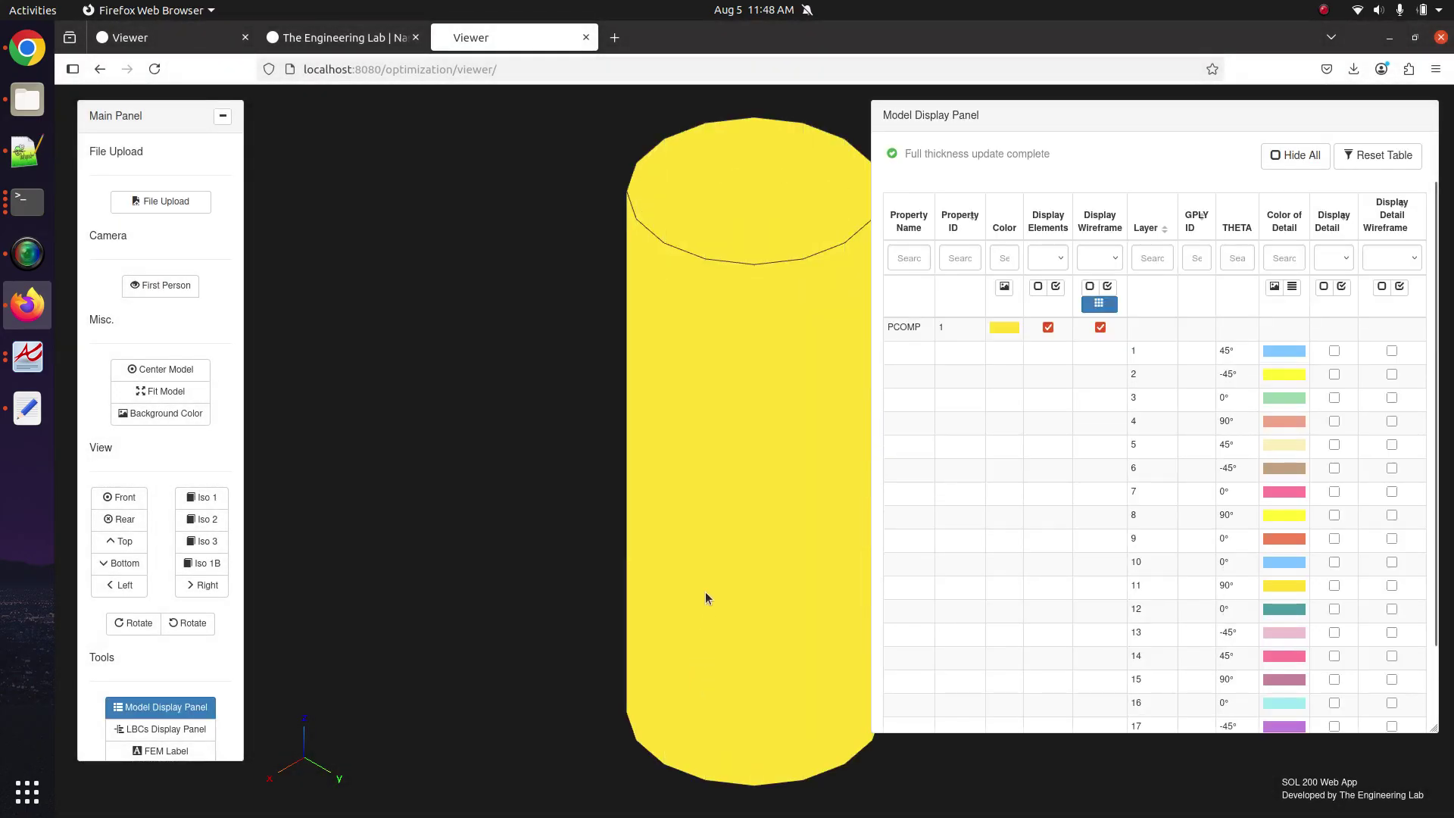
Upload the BDF and immediately run MSC Nastran from Pre's Download tab.
click(161, 729)
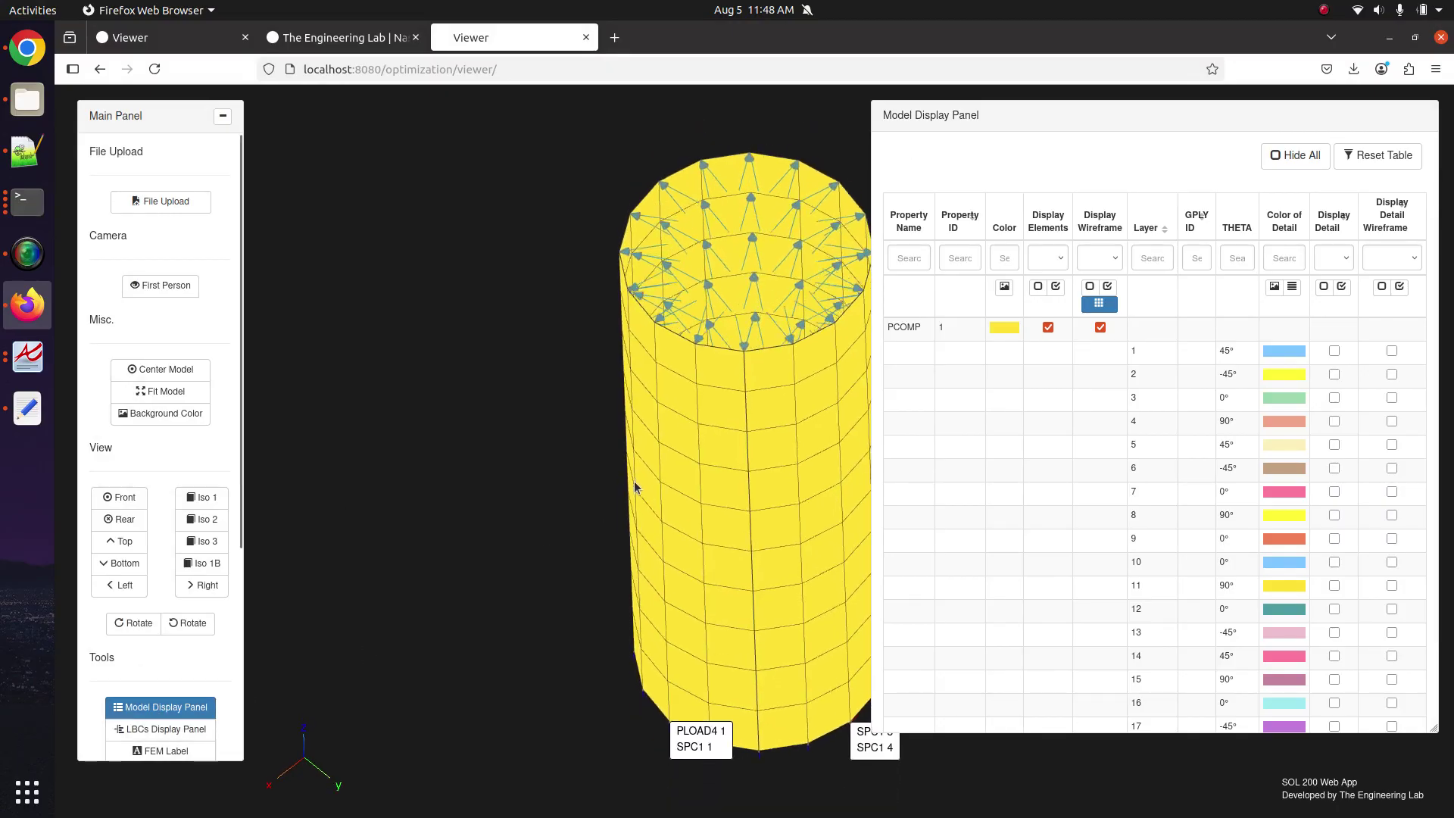
scroll(188, 683, down, 3)
scroll(189, 684, down, 3)
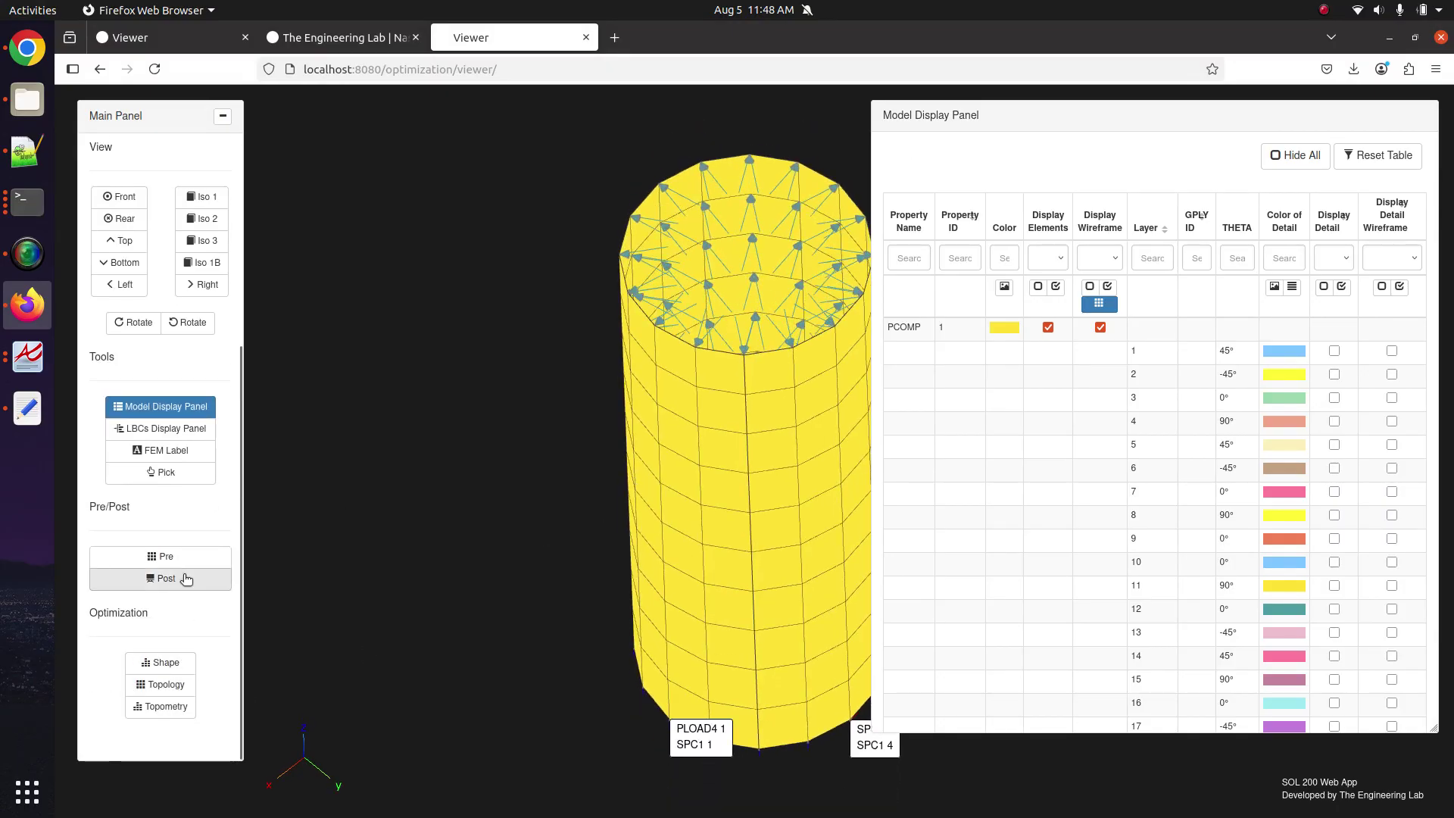
click(185, 577)
click(753, 163)
click(948, 365)
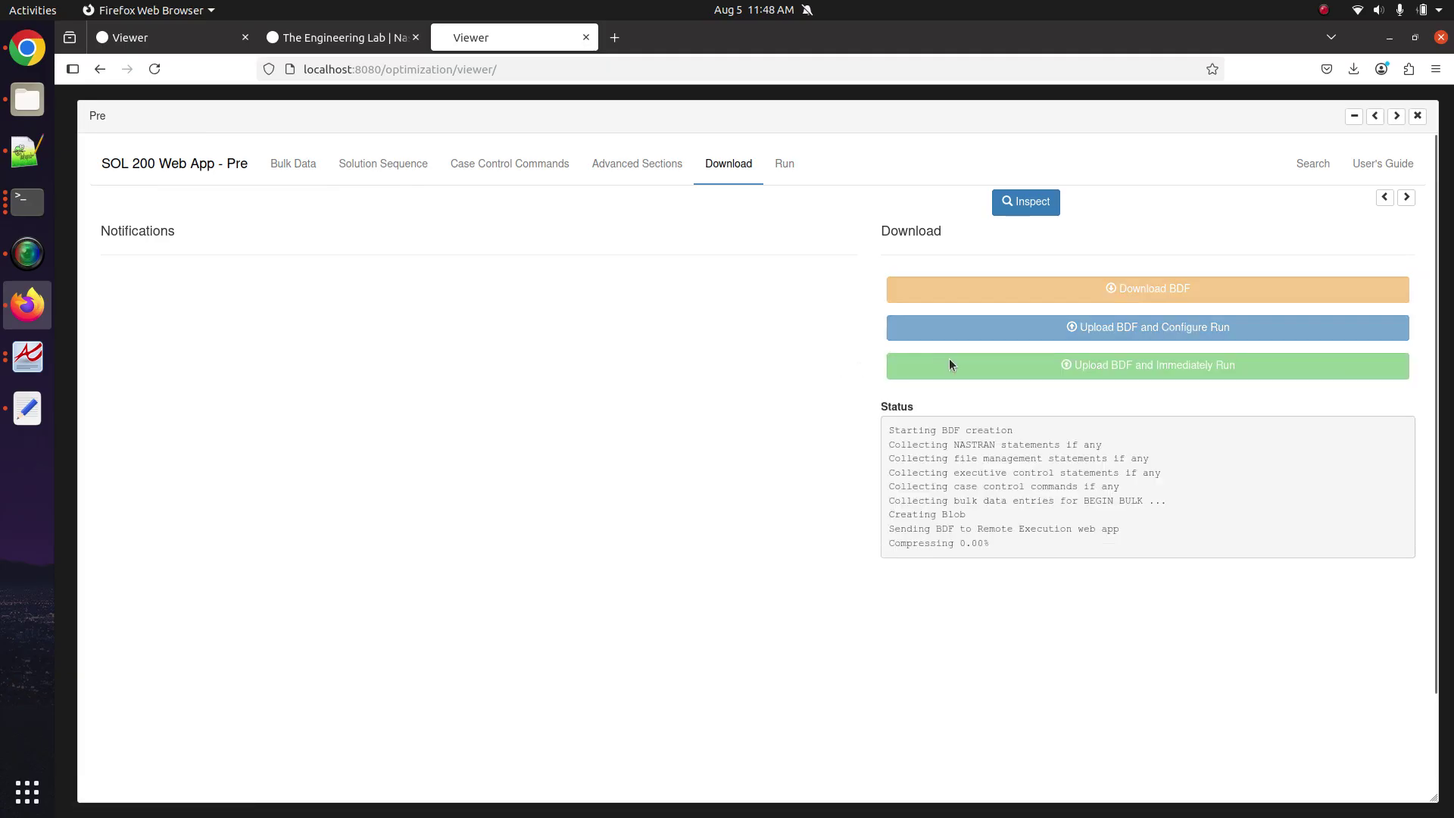
Plot QUAD4_COMP layer 1 stress for subcase 1 in Post with the deformed shape off.
click(1417, 115)
click(121, 407)
scroll(946, 512, down, 2)
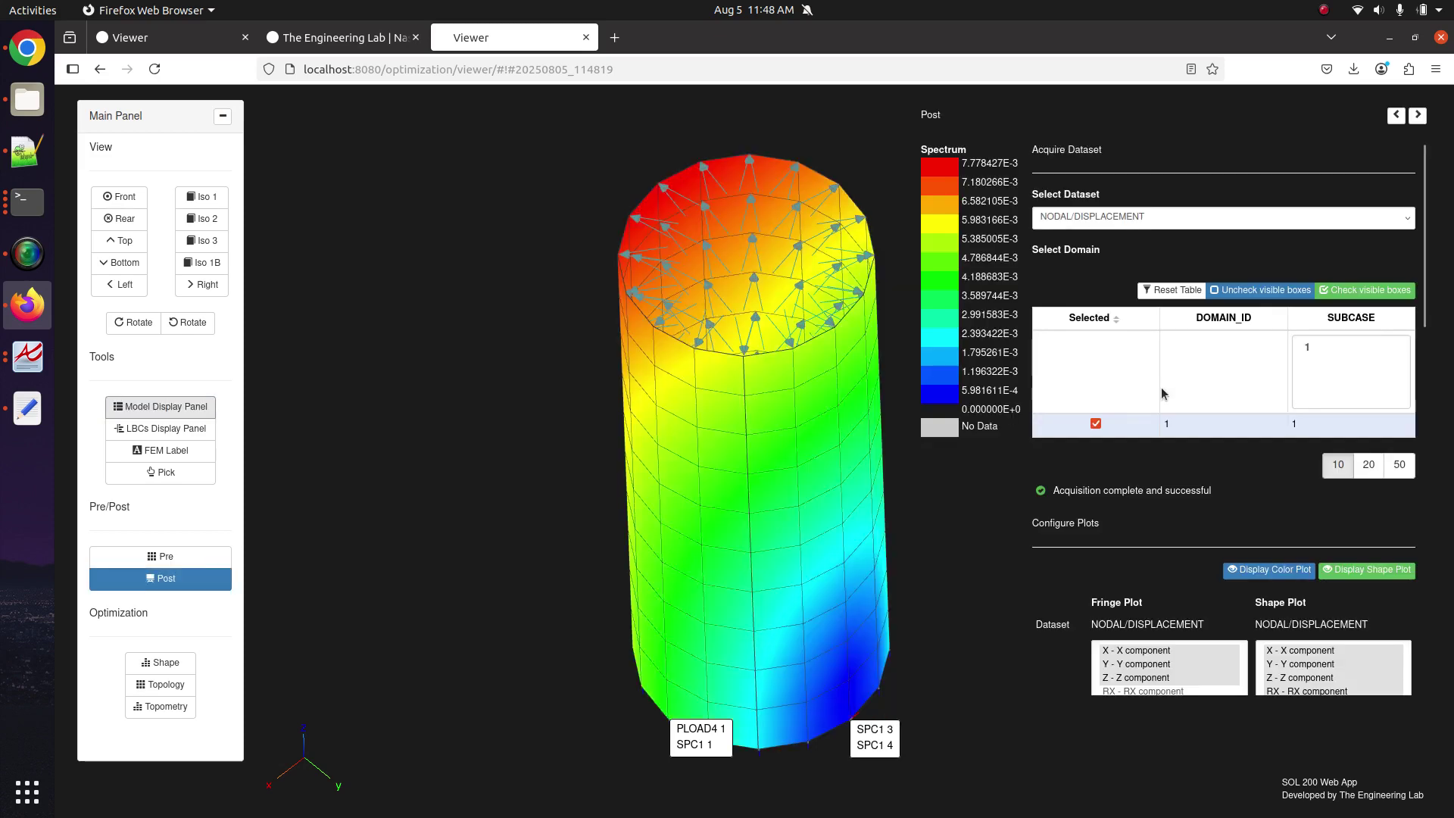
click(204, 404)
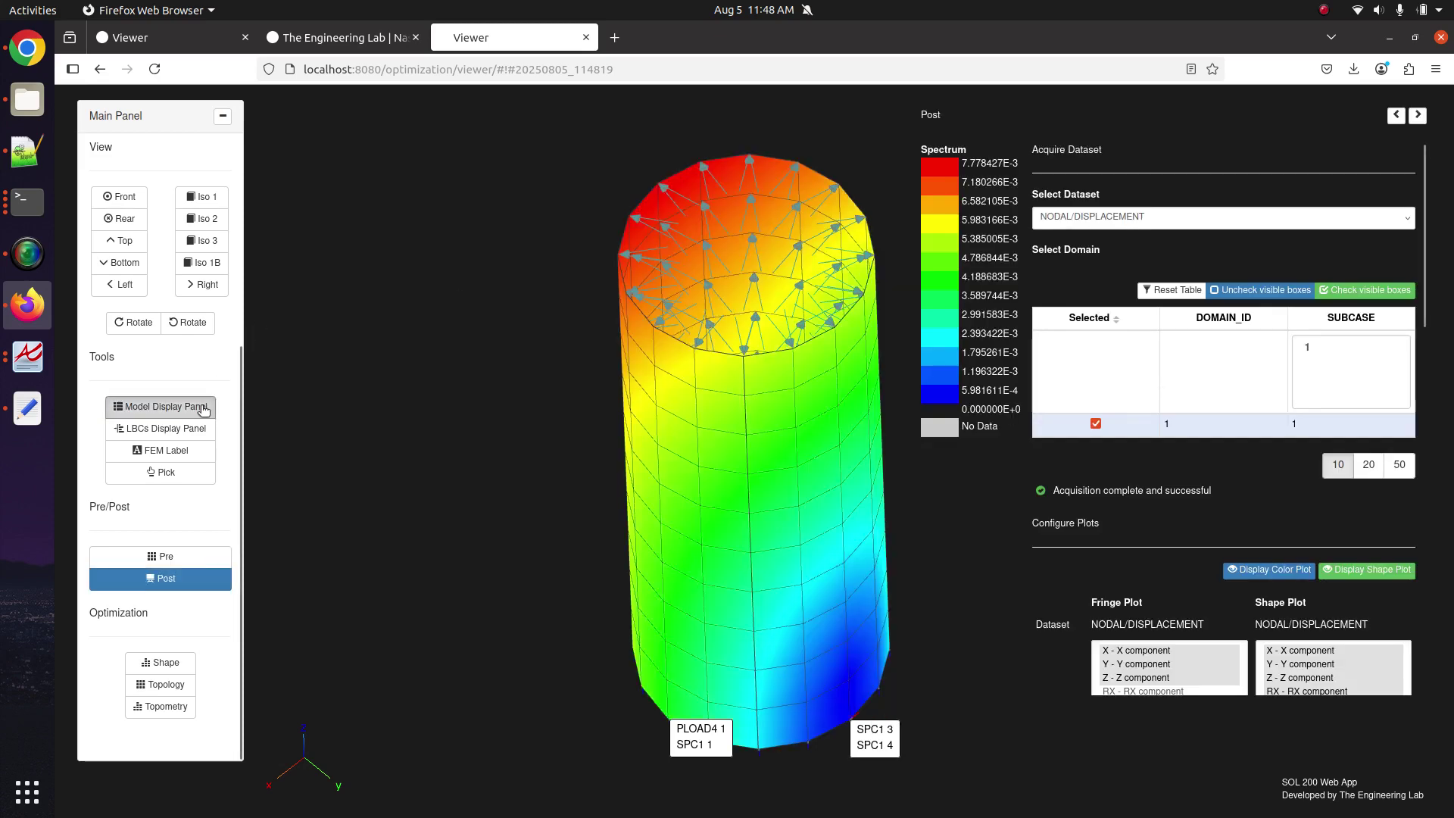
click(115, 578)
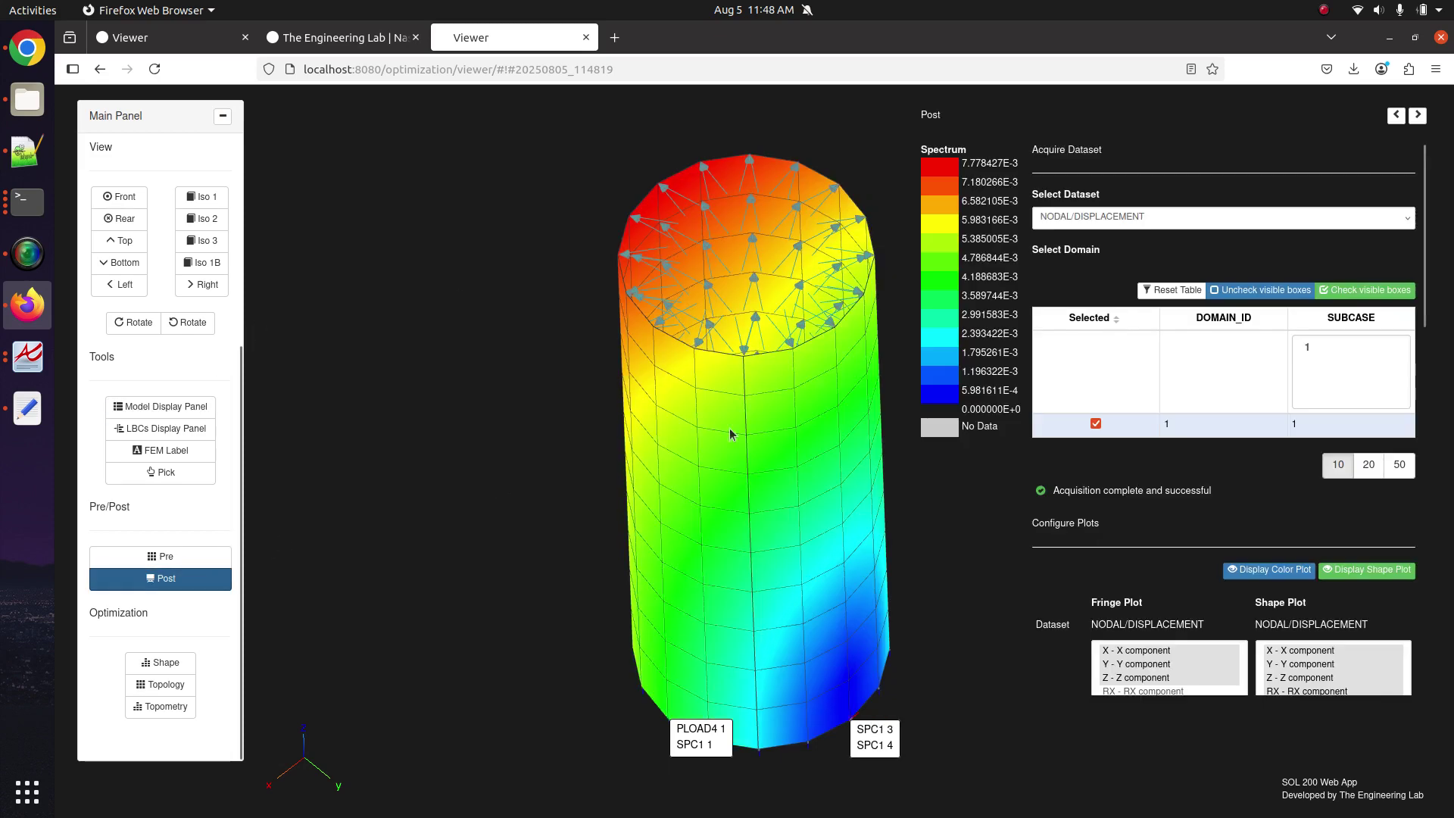
click(1204, 237)
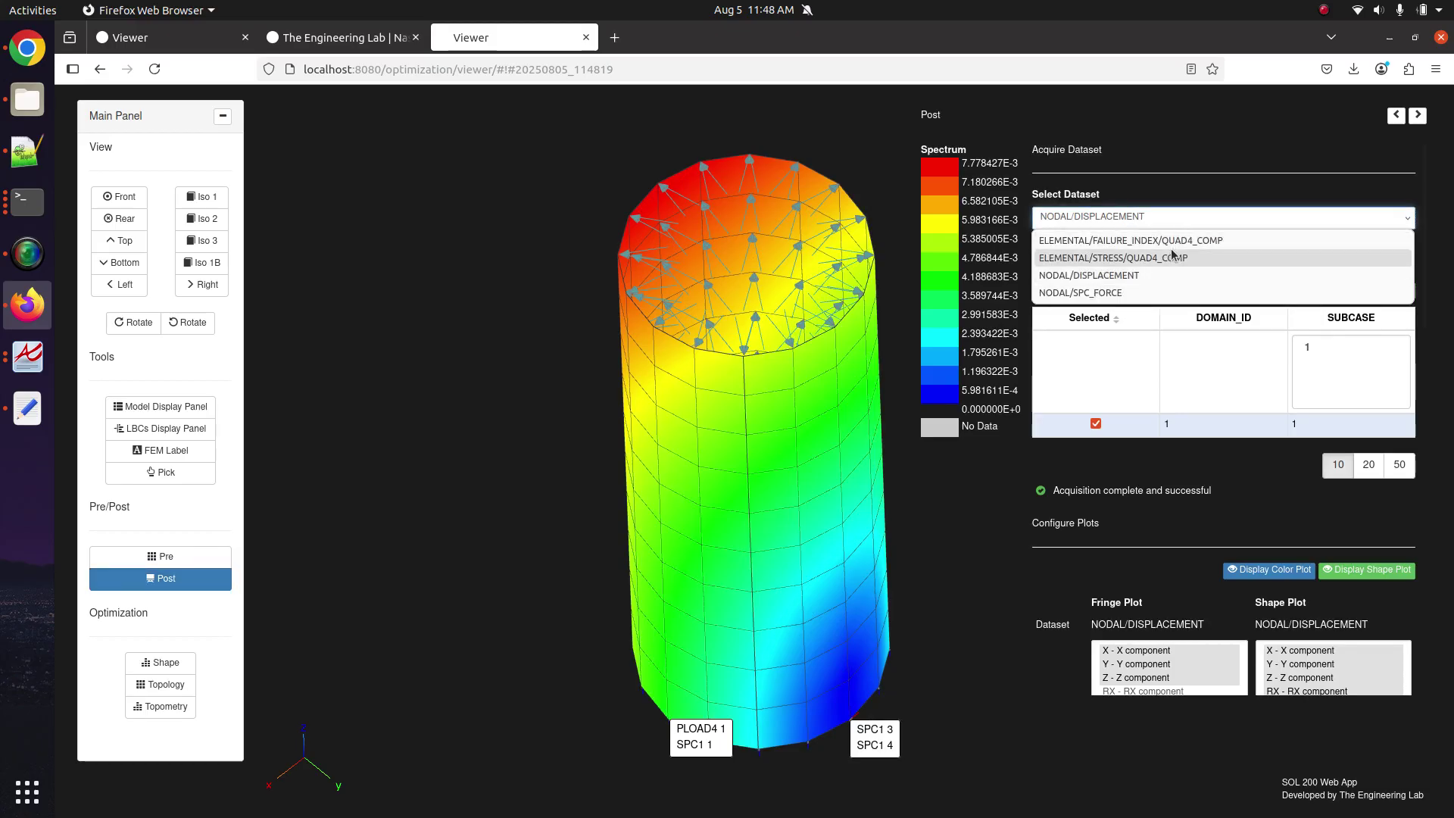
click(1173, 254)
click(1032, 430)
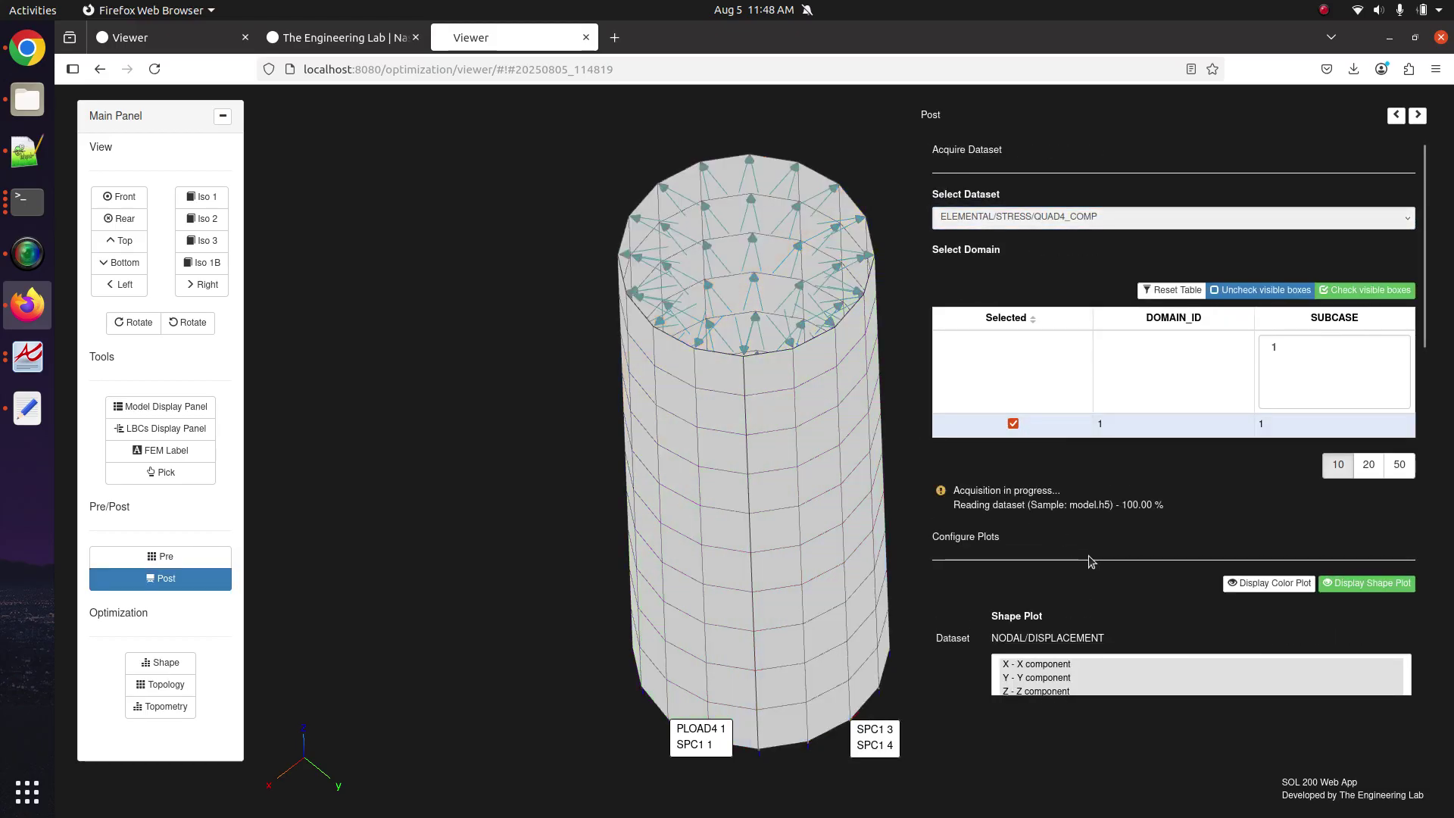
scroll(1070, 546, down, 3)
click(1366, 315)
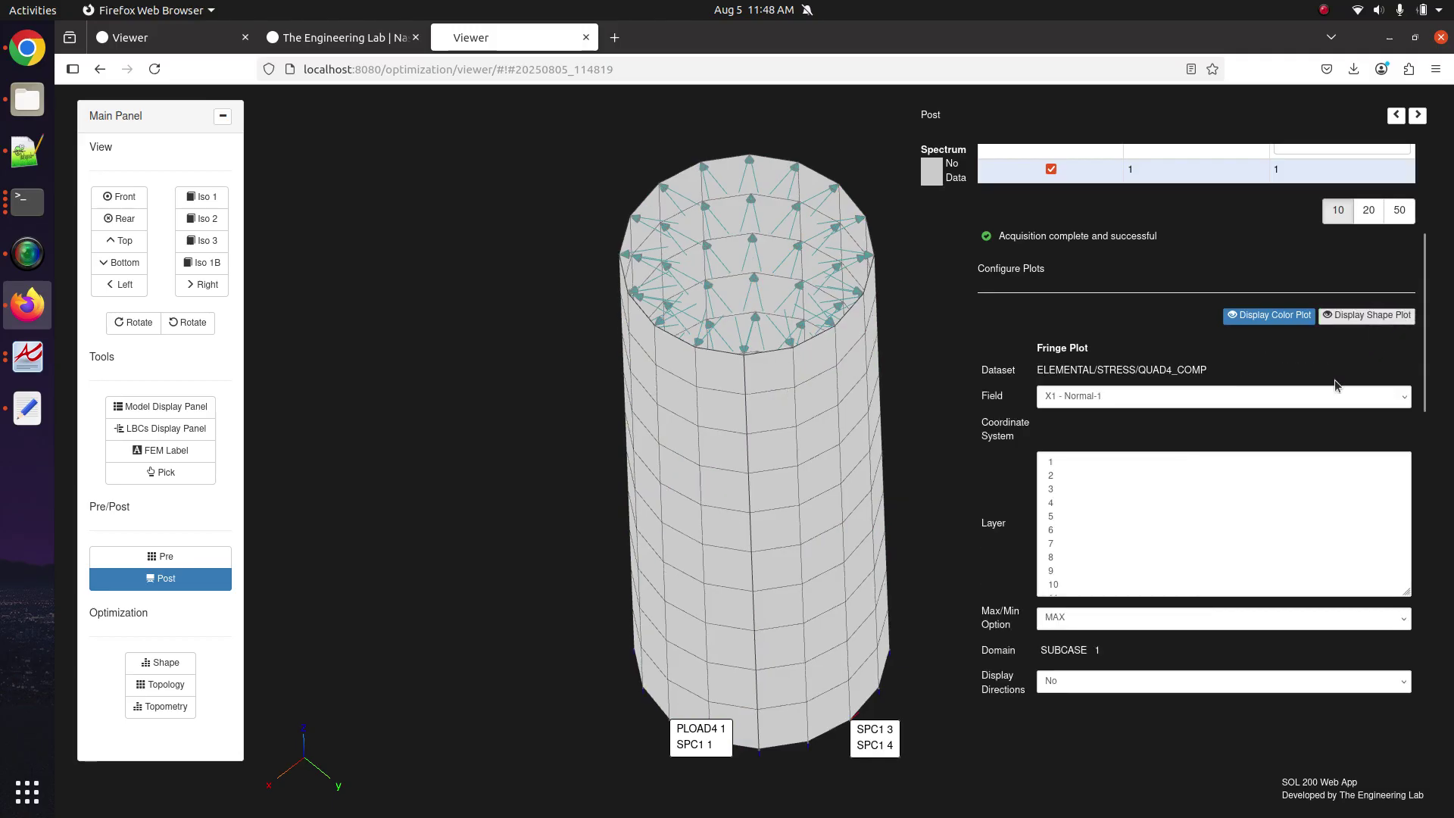
click(1052, 462)
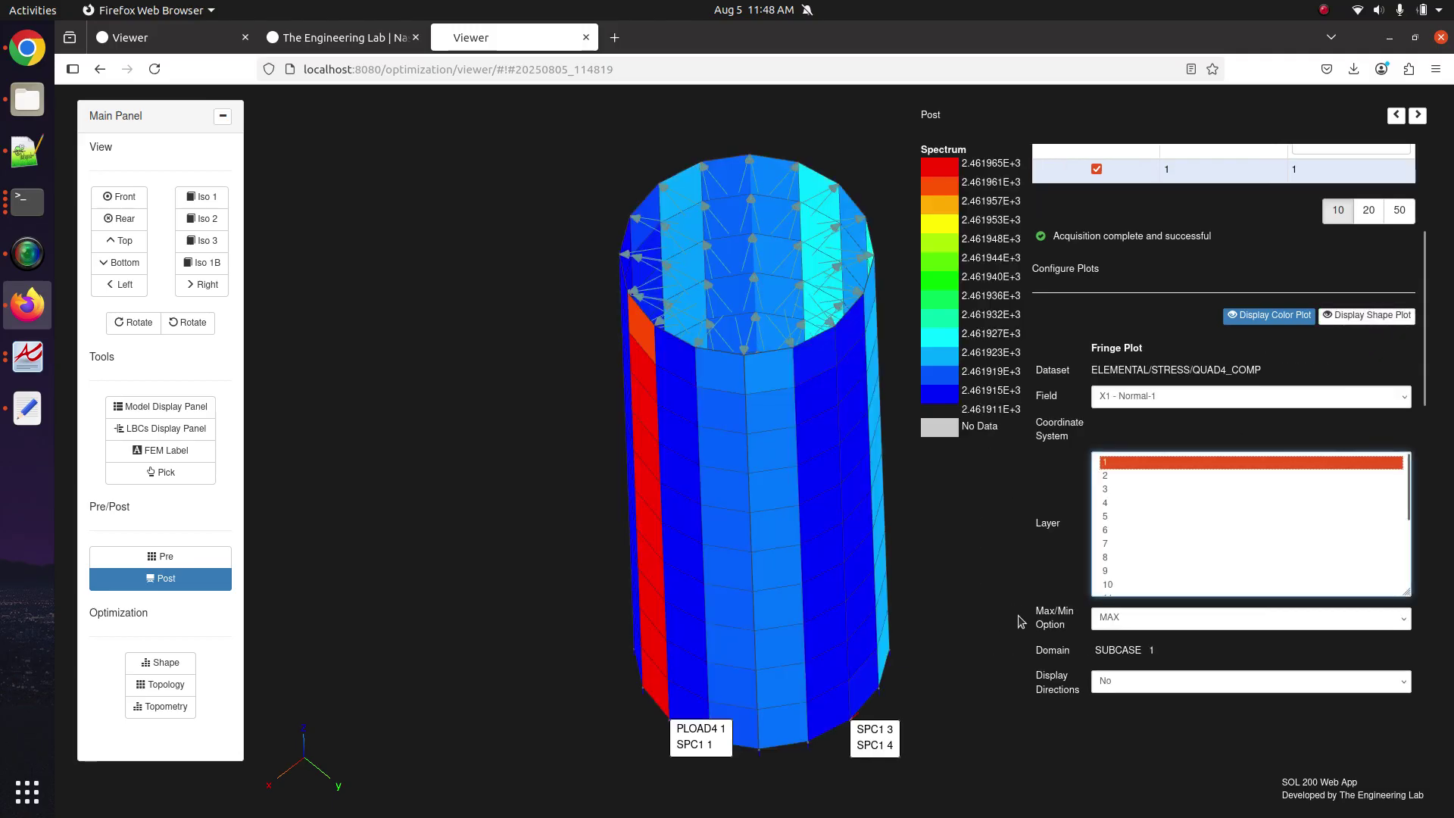
Set Display Directions to Yes and rotate the tube horizontally, zooming in.
scroll(1019, 620, down, 1)
click(1102, 627)
click(1113, 656)
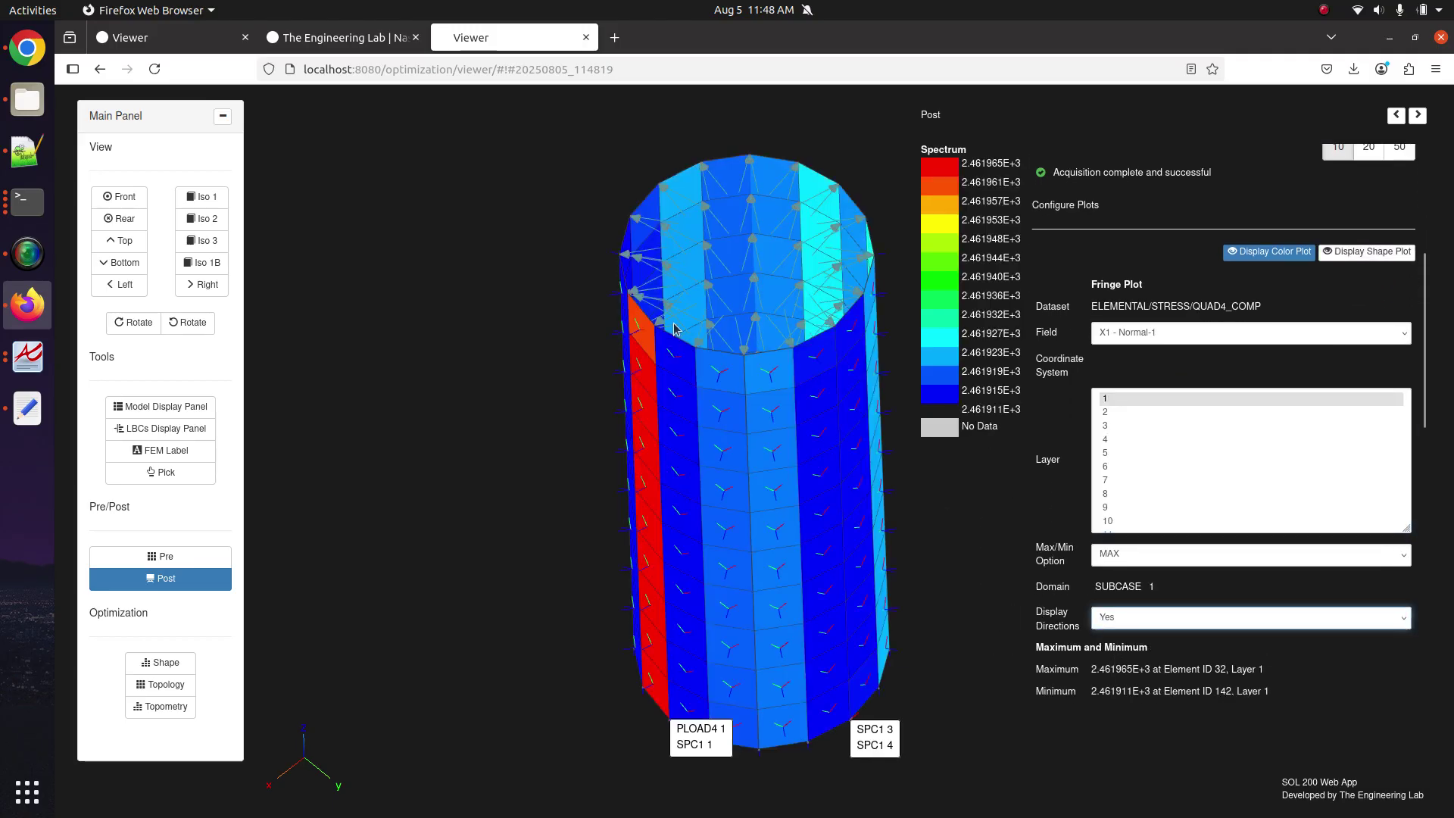
drag(676, 327, 825, 472)
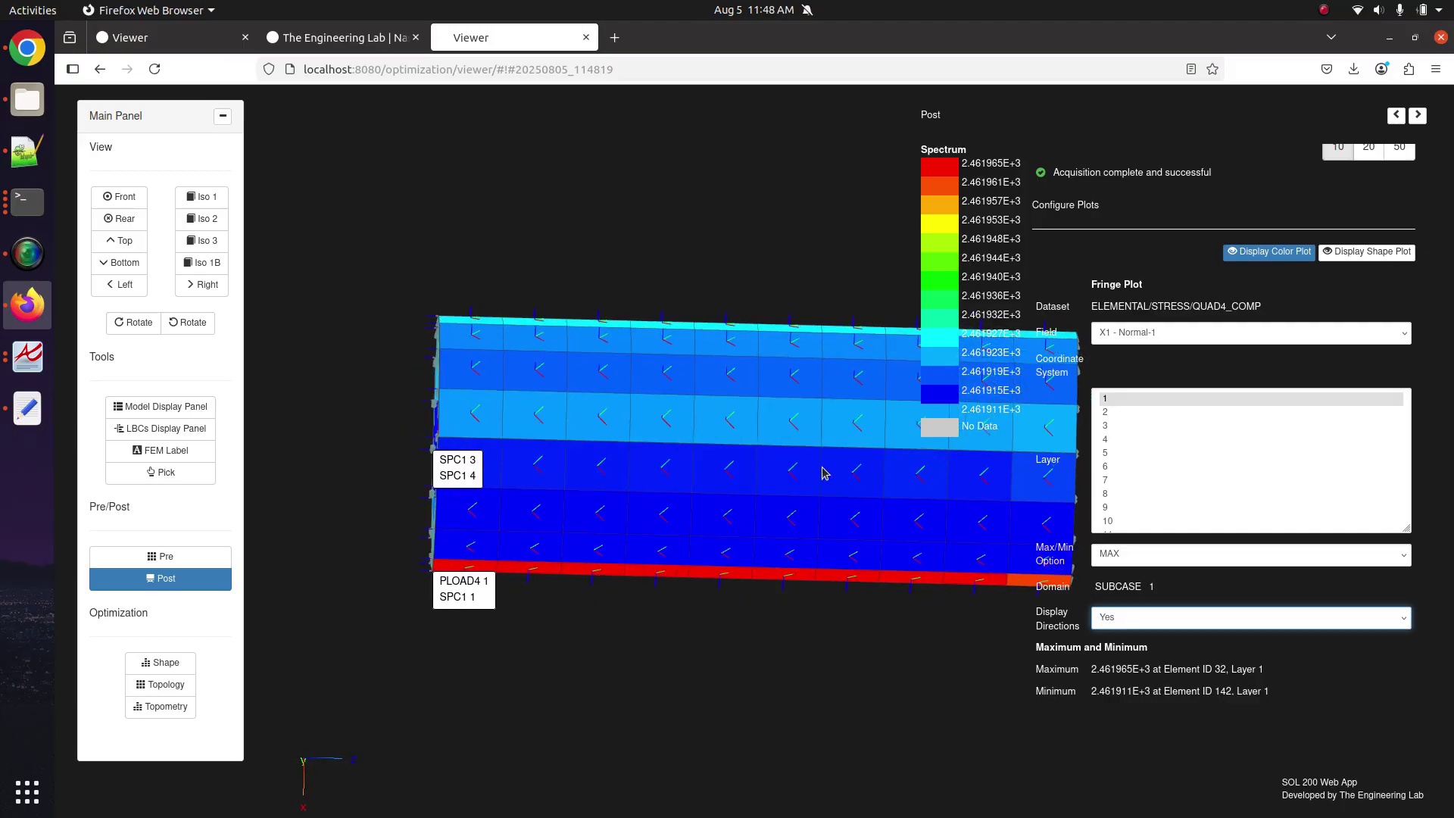
scroll(825, 472, up, 3)
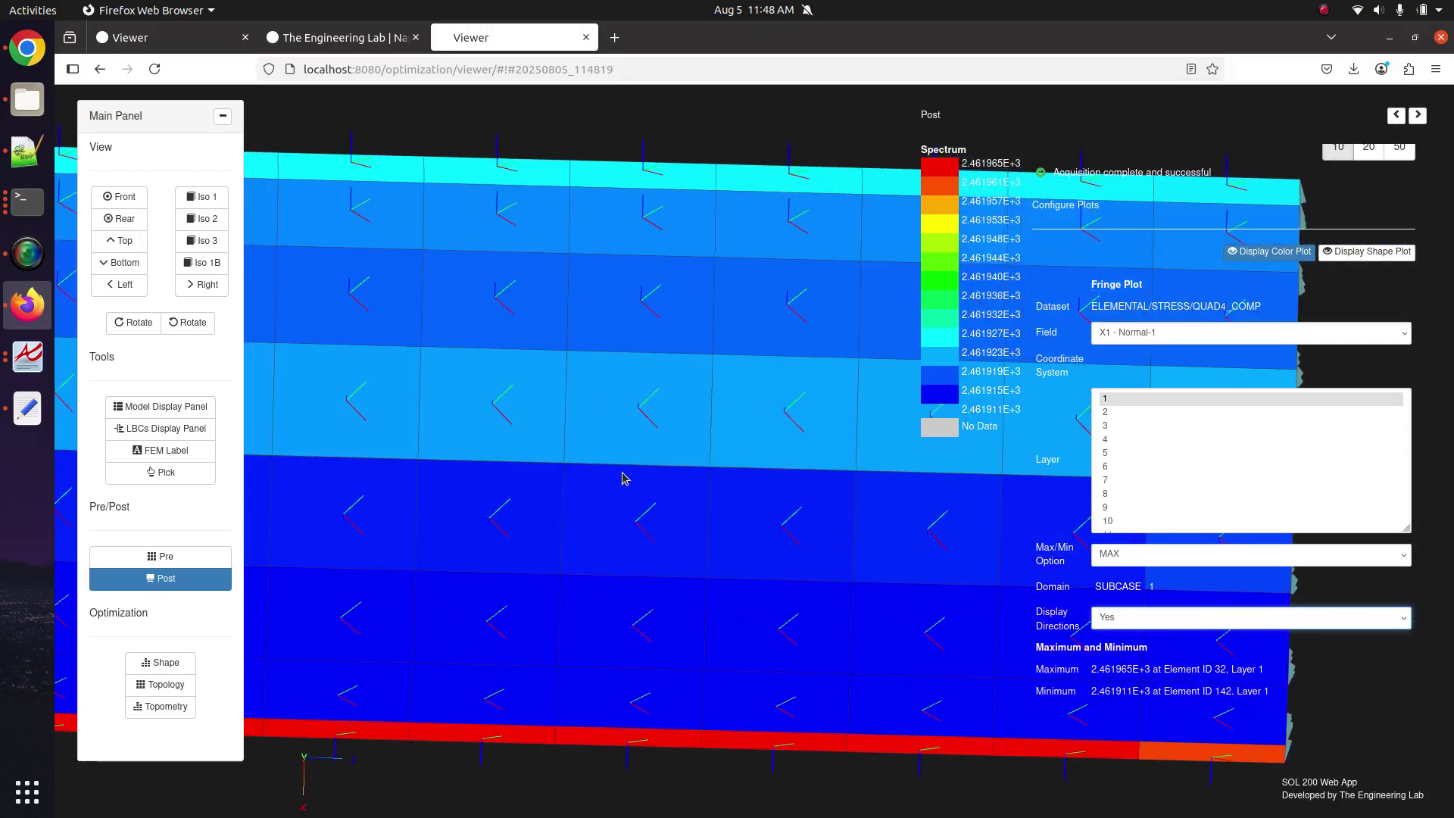
scroll(731, 448, up, 3)
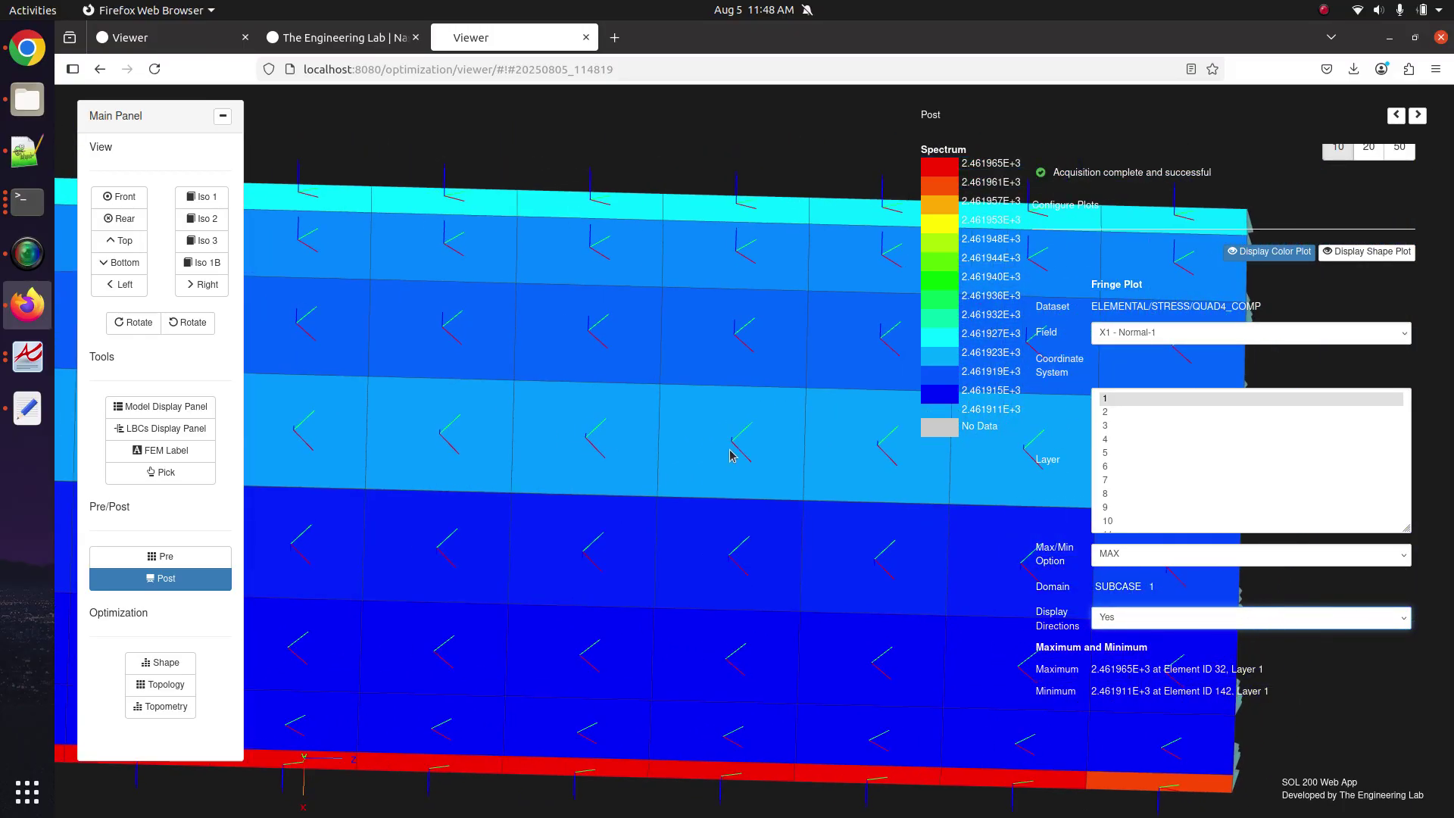
In the first Viewer tab, close Pre, hide the PCOMP overlay and return to Post.
click(227, 38)
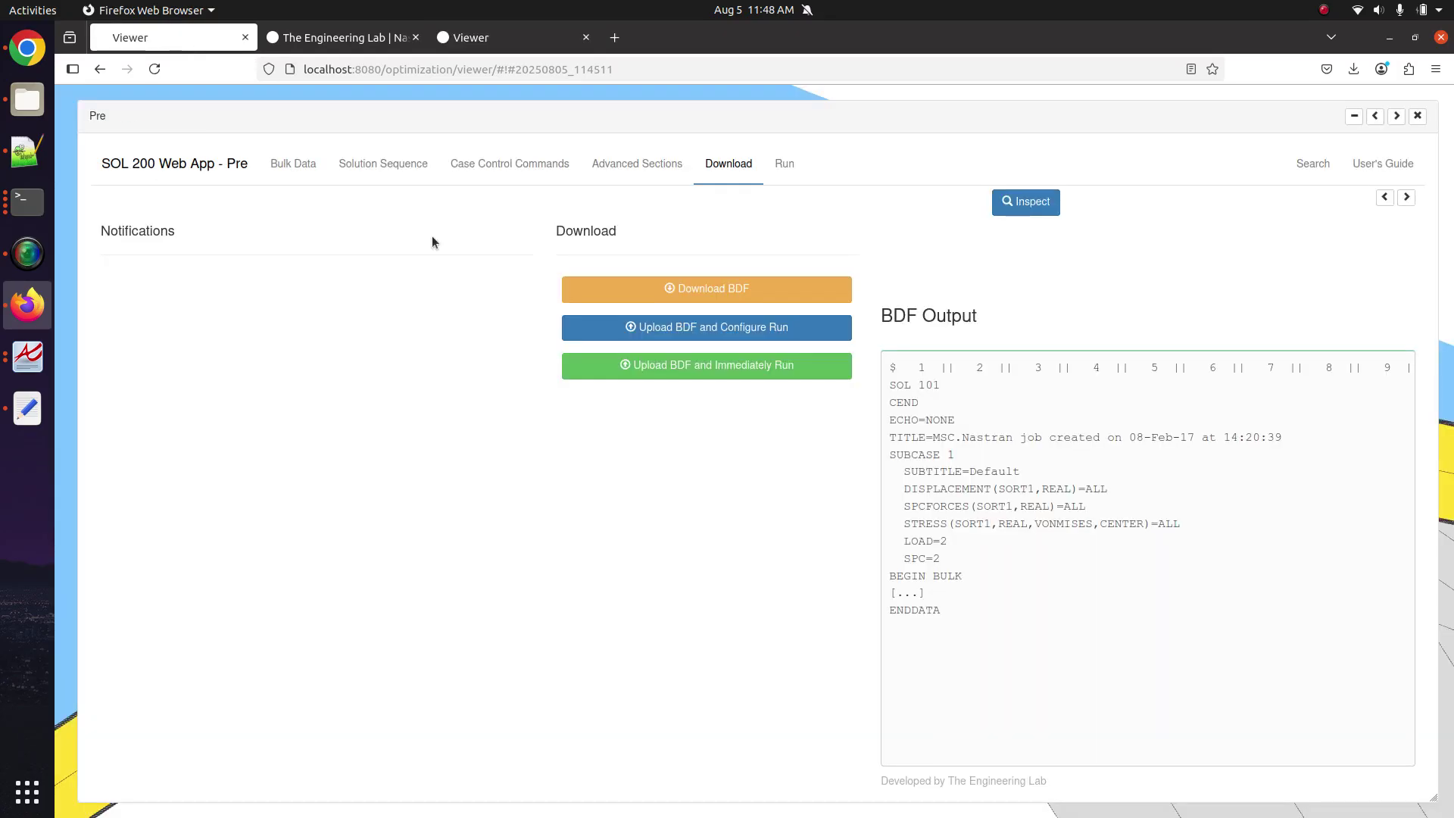
click(1417, 116)
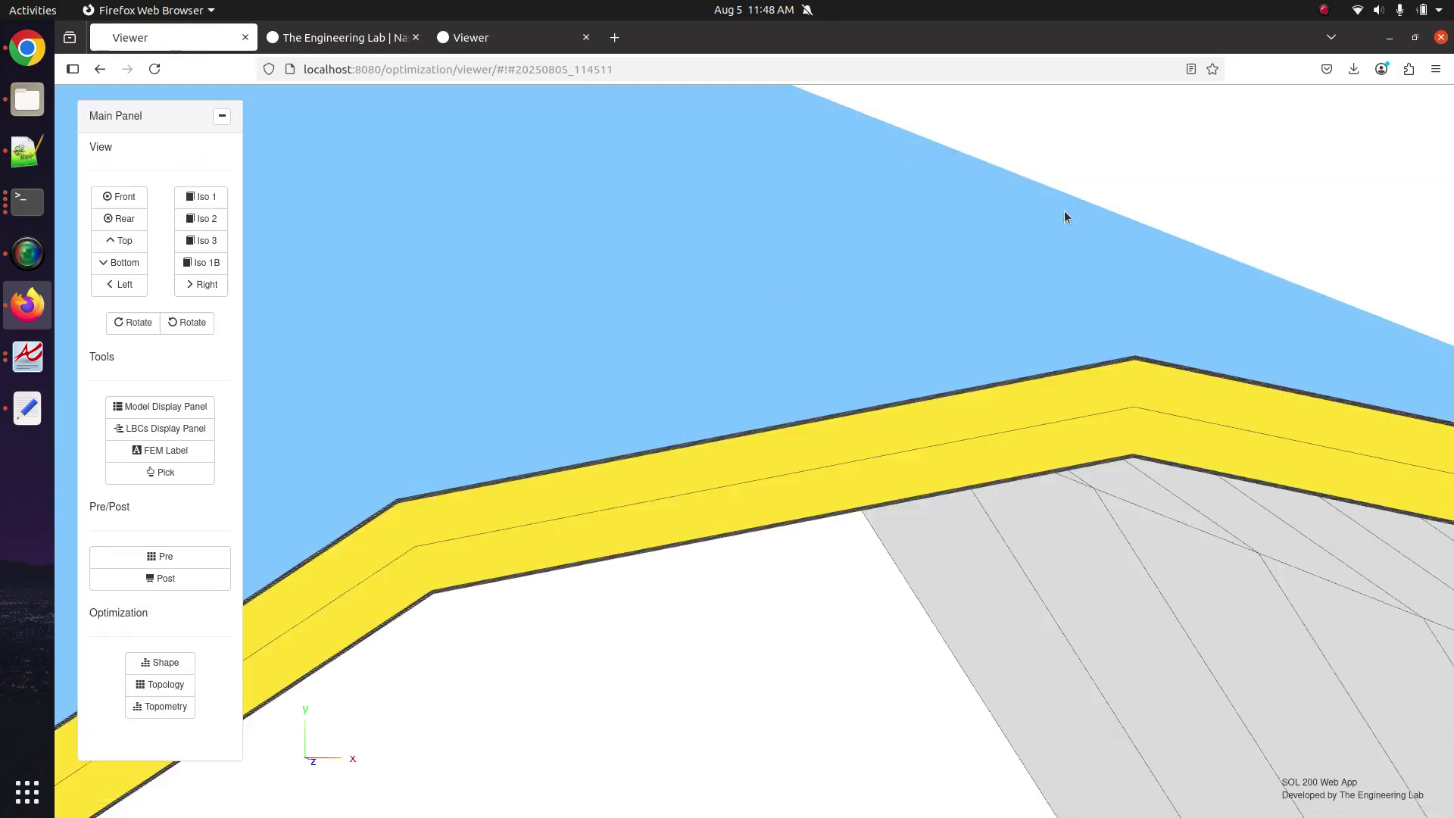
click(159, 430)
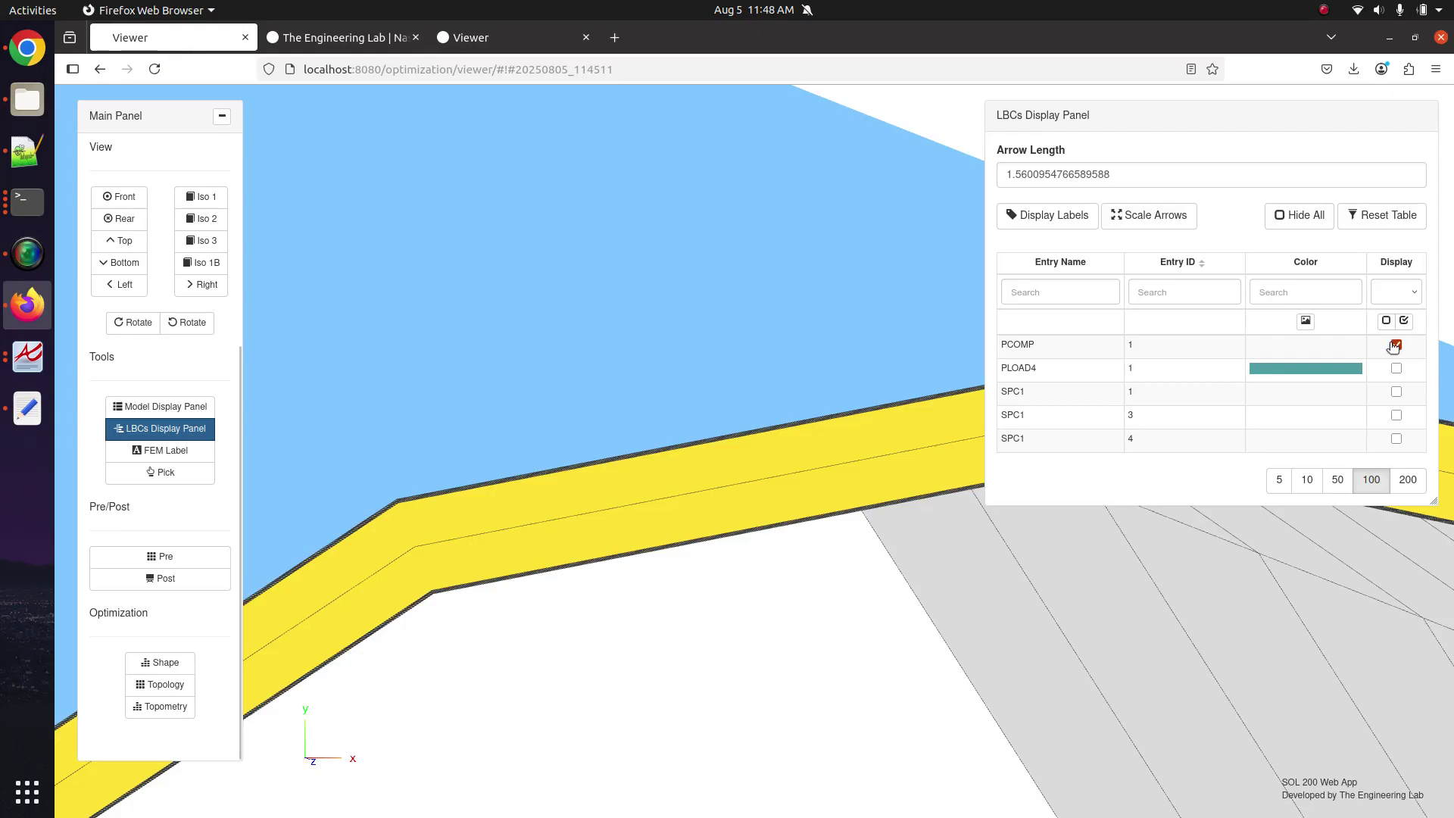
click(1396, 344)
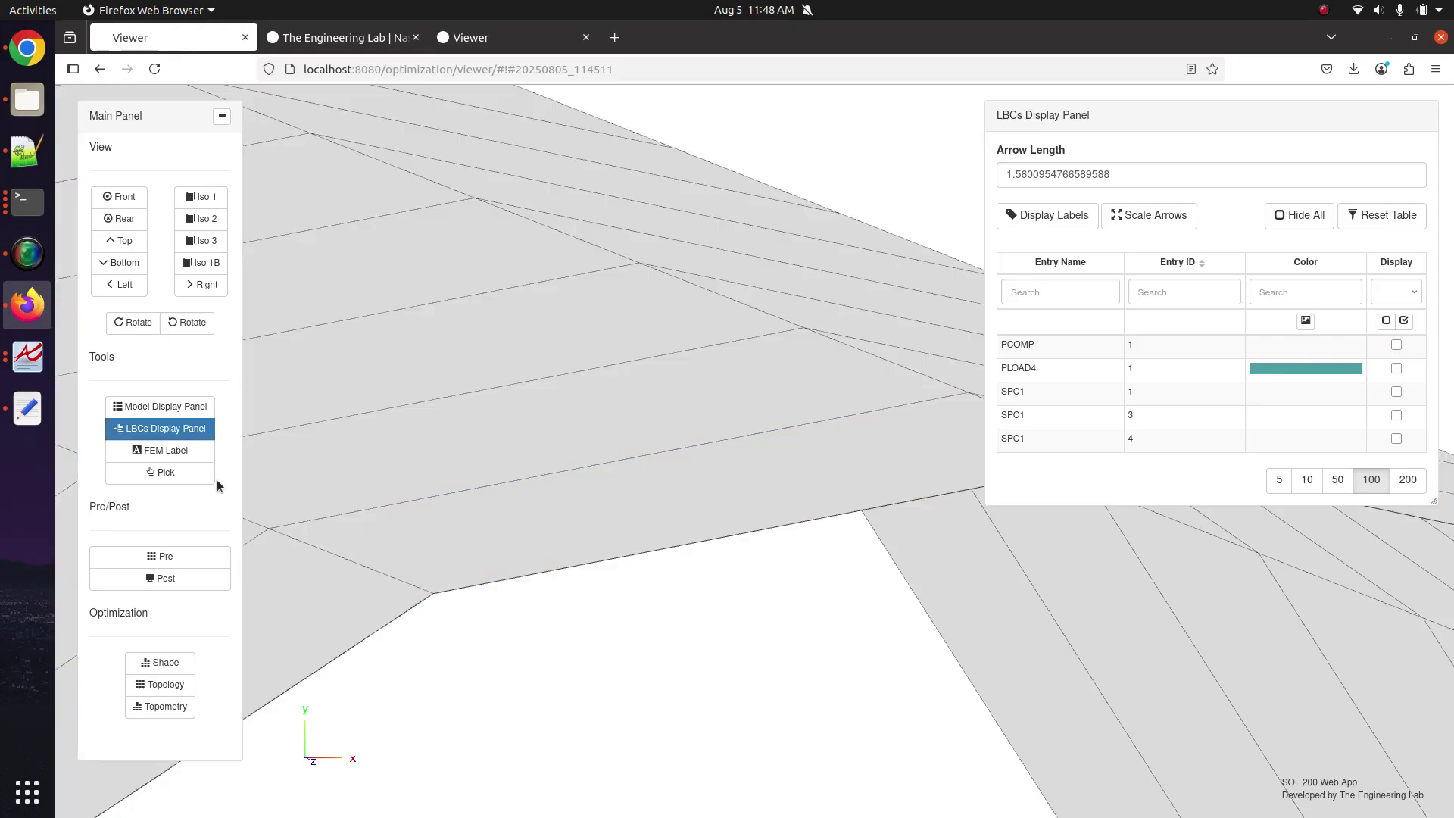
click(173, 577)
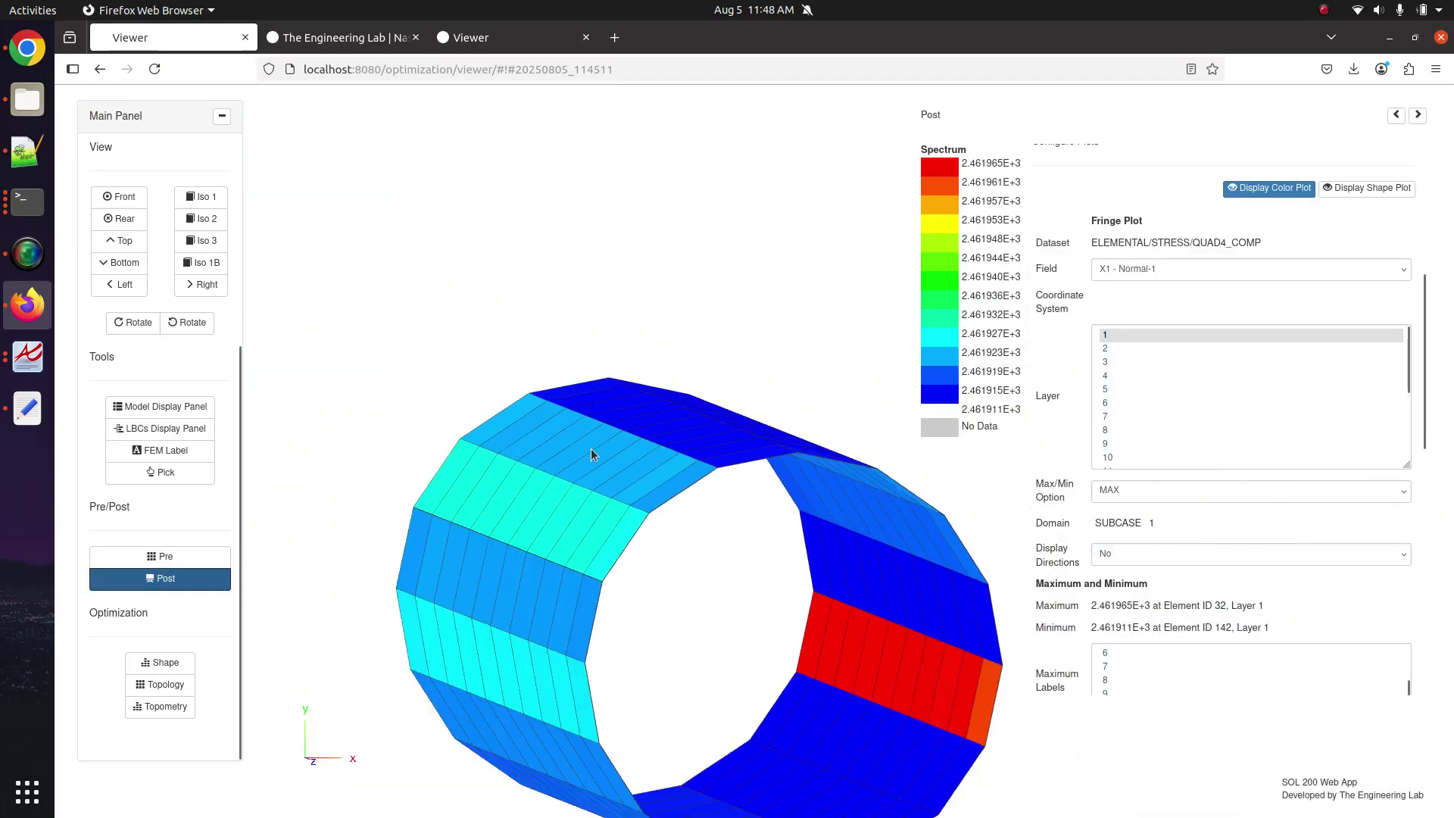
Set Display Directions to Yes and zoom in on the tube's side.
click(1239, 543)
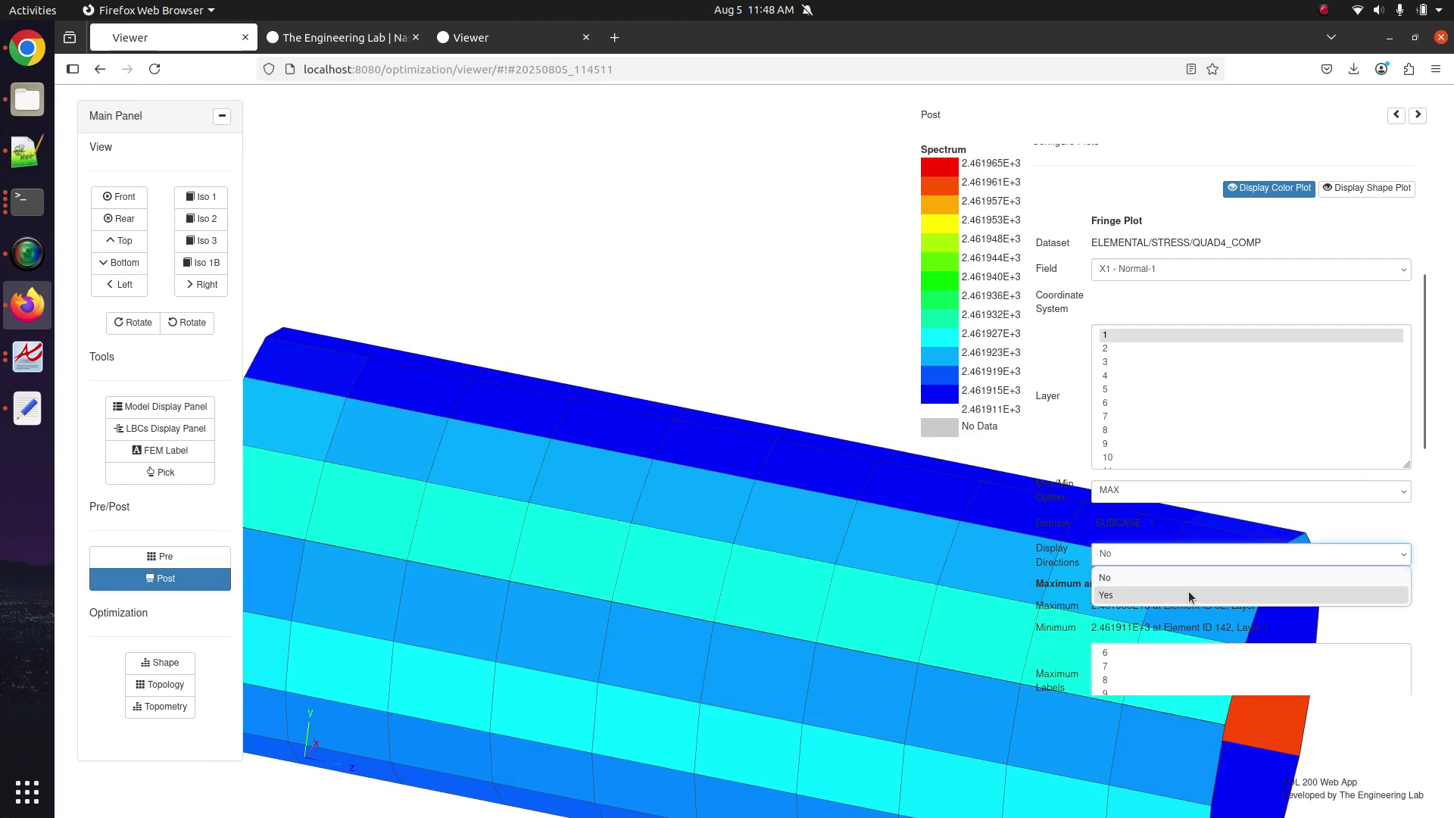
click(1188, 592)
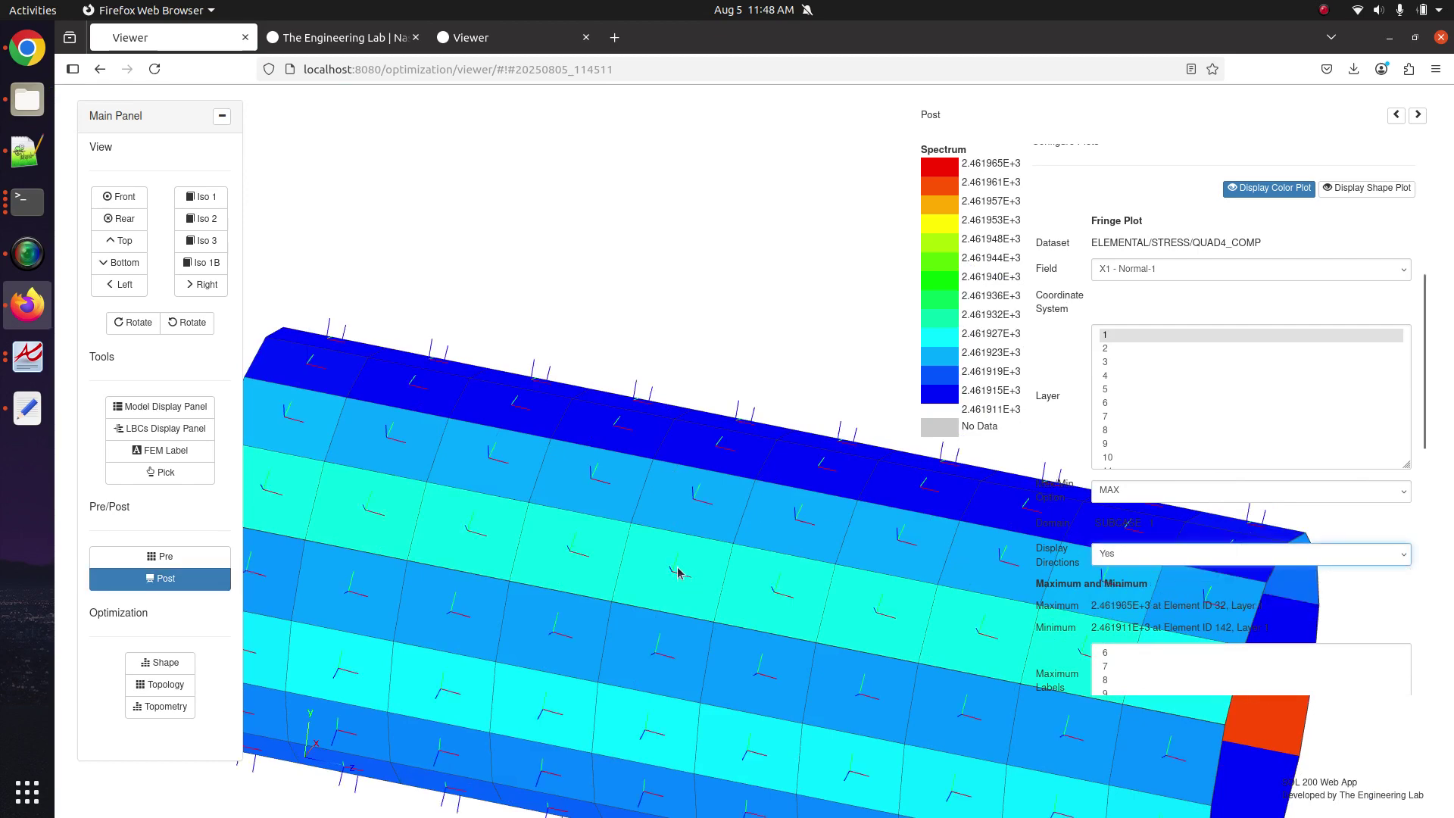
mouse_move(678, 571)
mouse_down()
mouse_move(528, 480)
mouse_move(507, 538)
mouse_move(558, 525)
mouse_move(760, 677)
mouse_move(651, 575)
mouse_up()
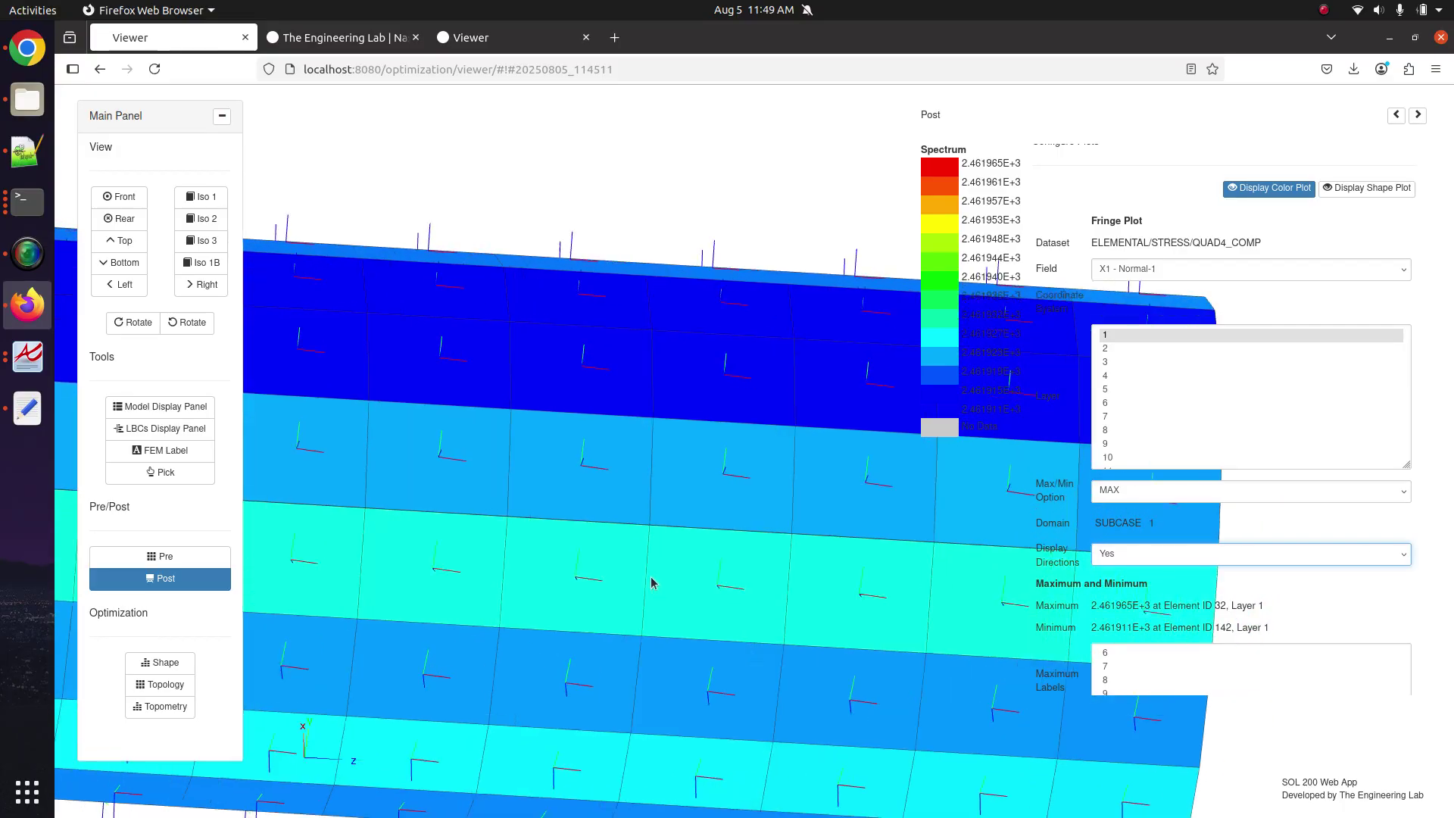
scroll(651, 575, up, 5)
scroll(683, 474, up, 3)
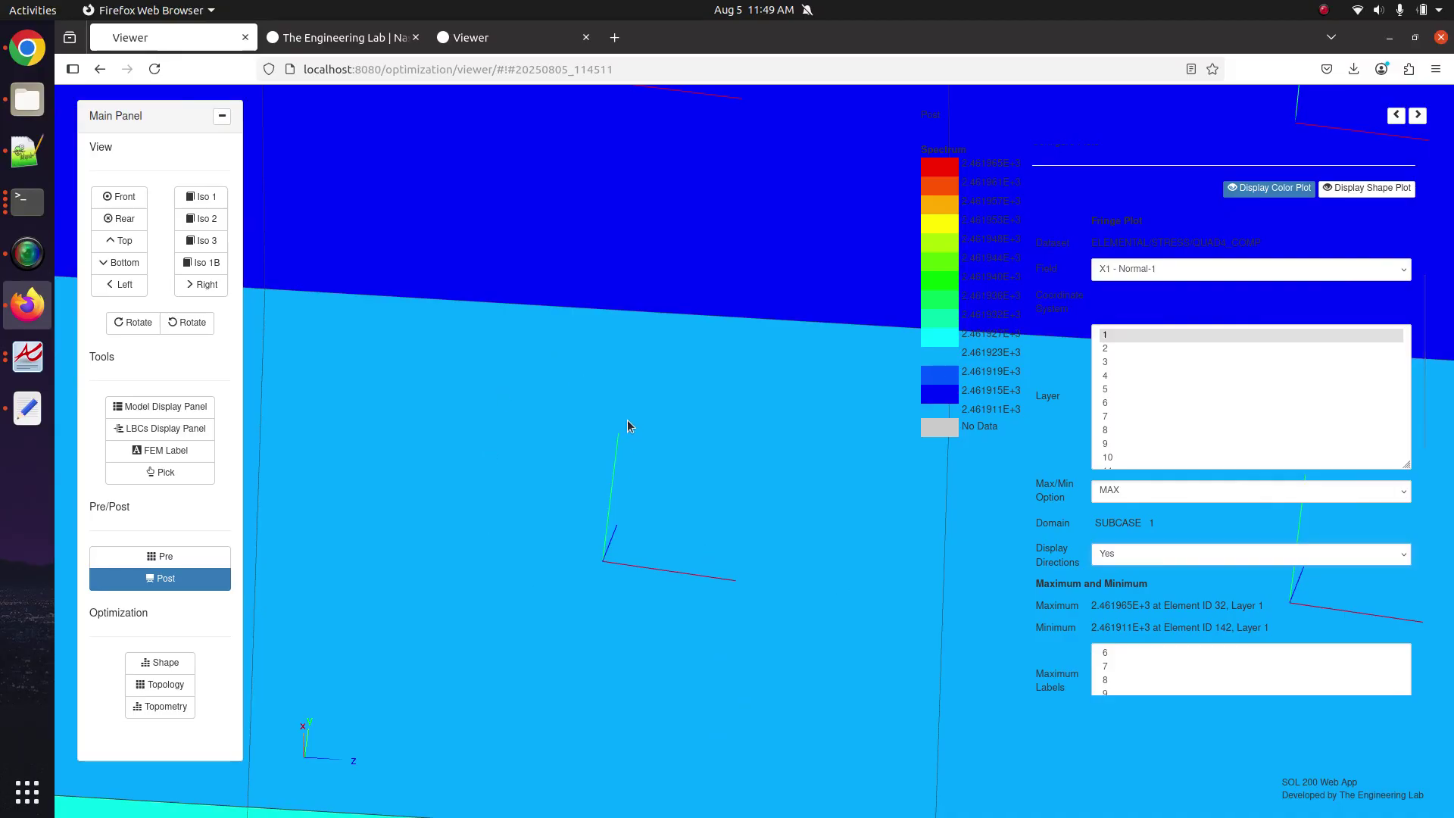
Show layer 1 ply detail as wireframe on the tube and rotate it to the end face.
click(128, 415)
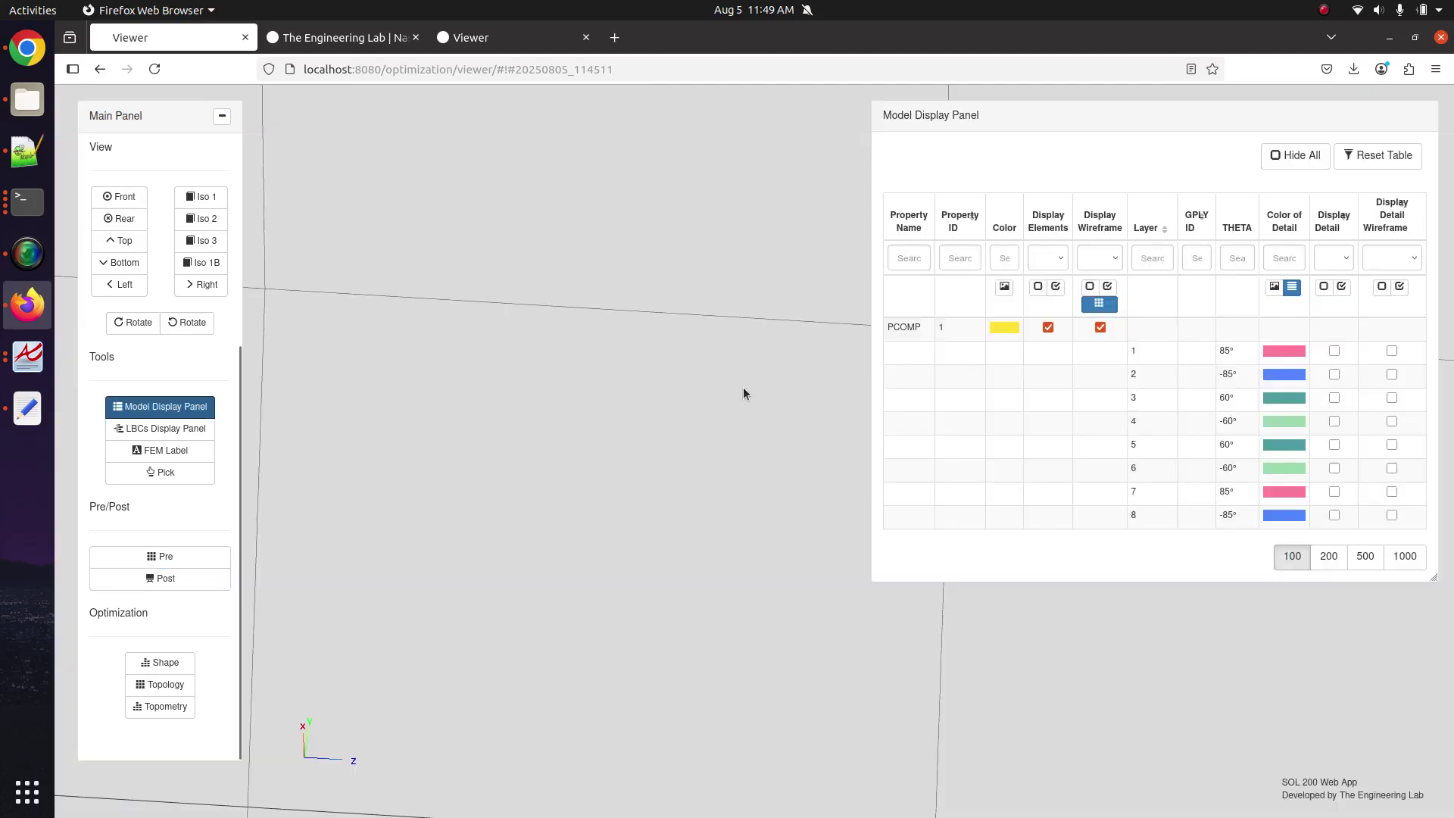
click(1334, 350)
click(1391, 351)
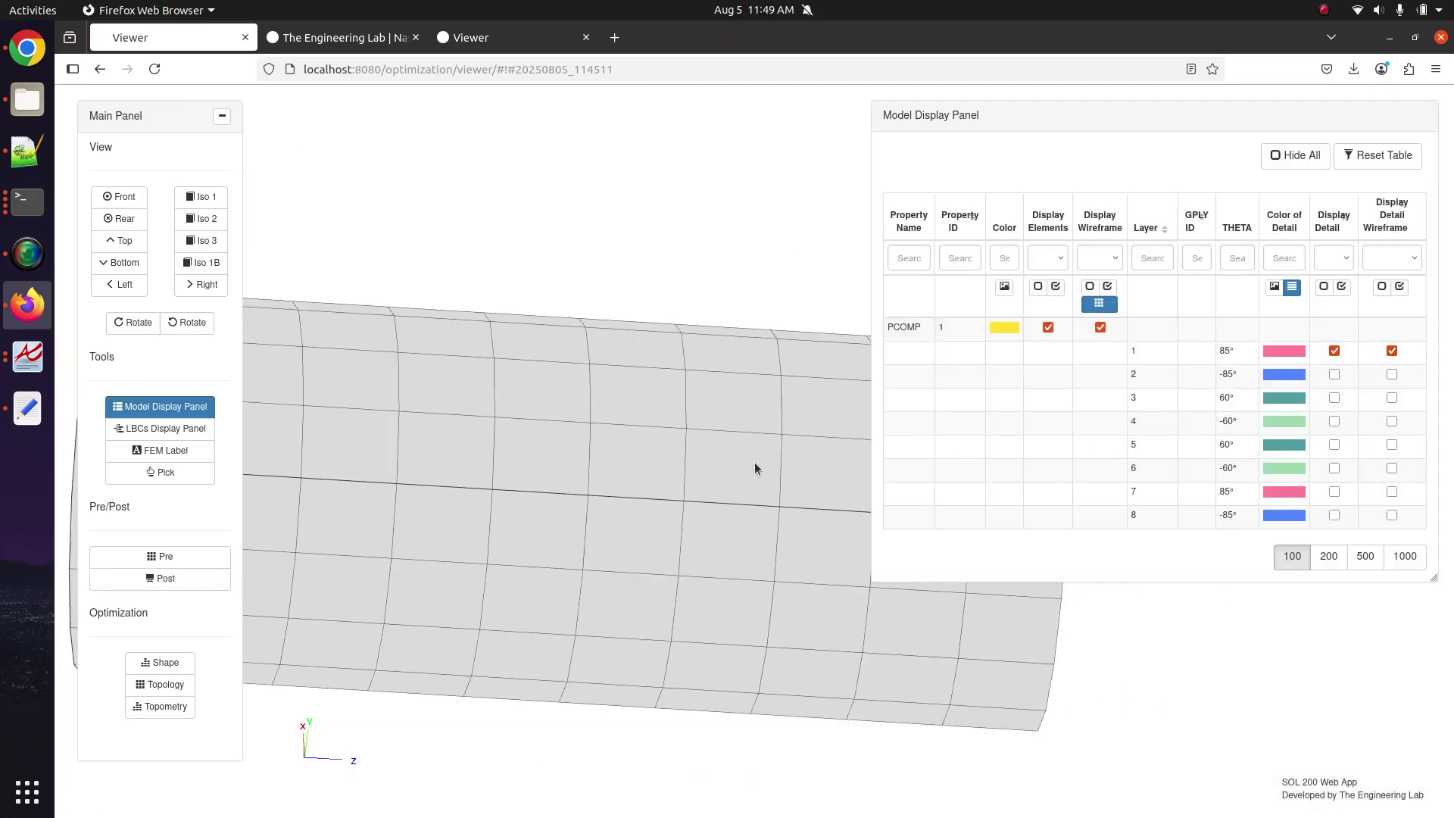
drag(606, 386, 224, 428)
click(197, 428)
click(197, 428)
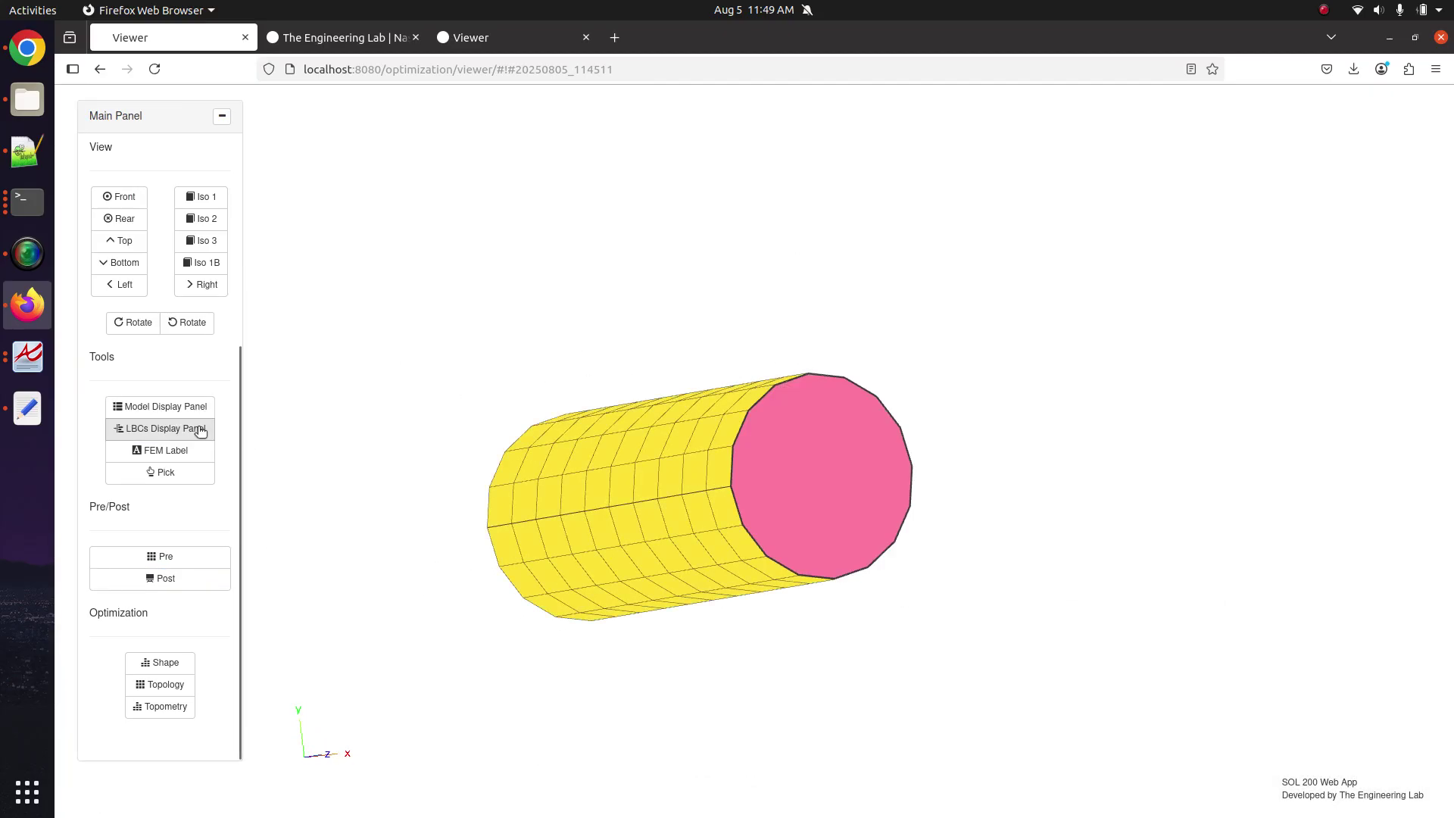
drag(792, 451, 748, 443)
scroll(683, 460, up, 3)
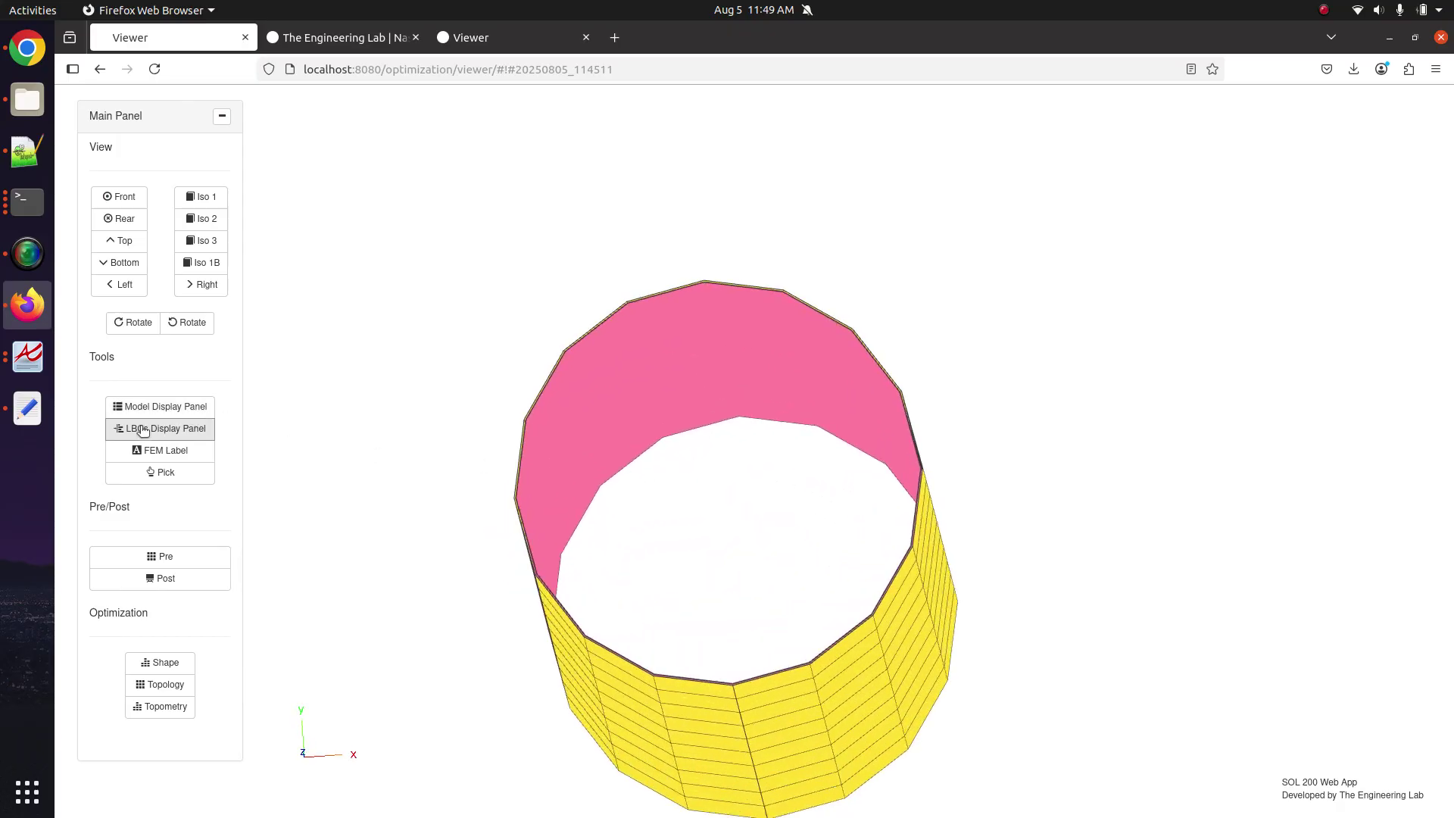
Re-toggle layer 1 detail colour in model display settings, then bring up the layer 1 X1 fringe plot.
click(166, 407)
click(1334, 351)
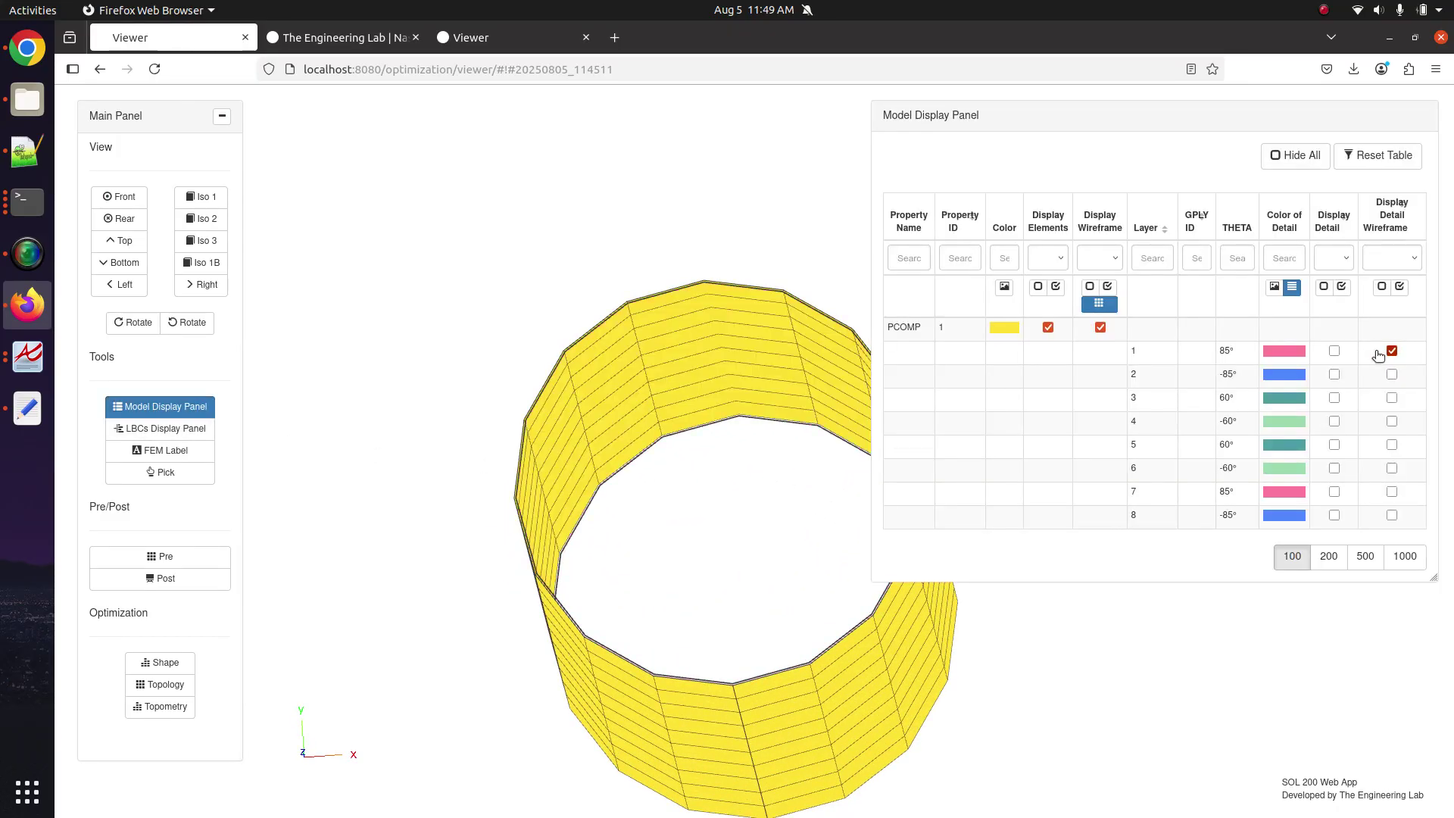
click(1392, 351)
click(1334, 351)
click(1391, 350)
scroll(638, 453, up, 3)
scroll(638, 453, up, 5)
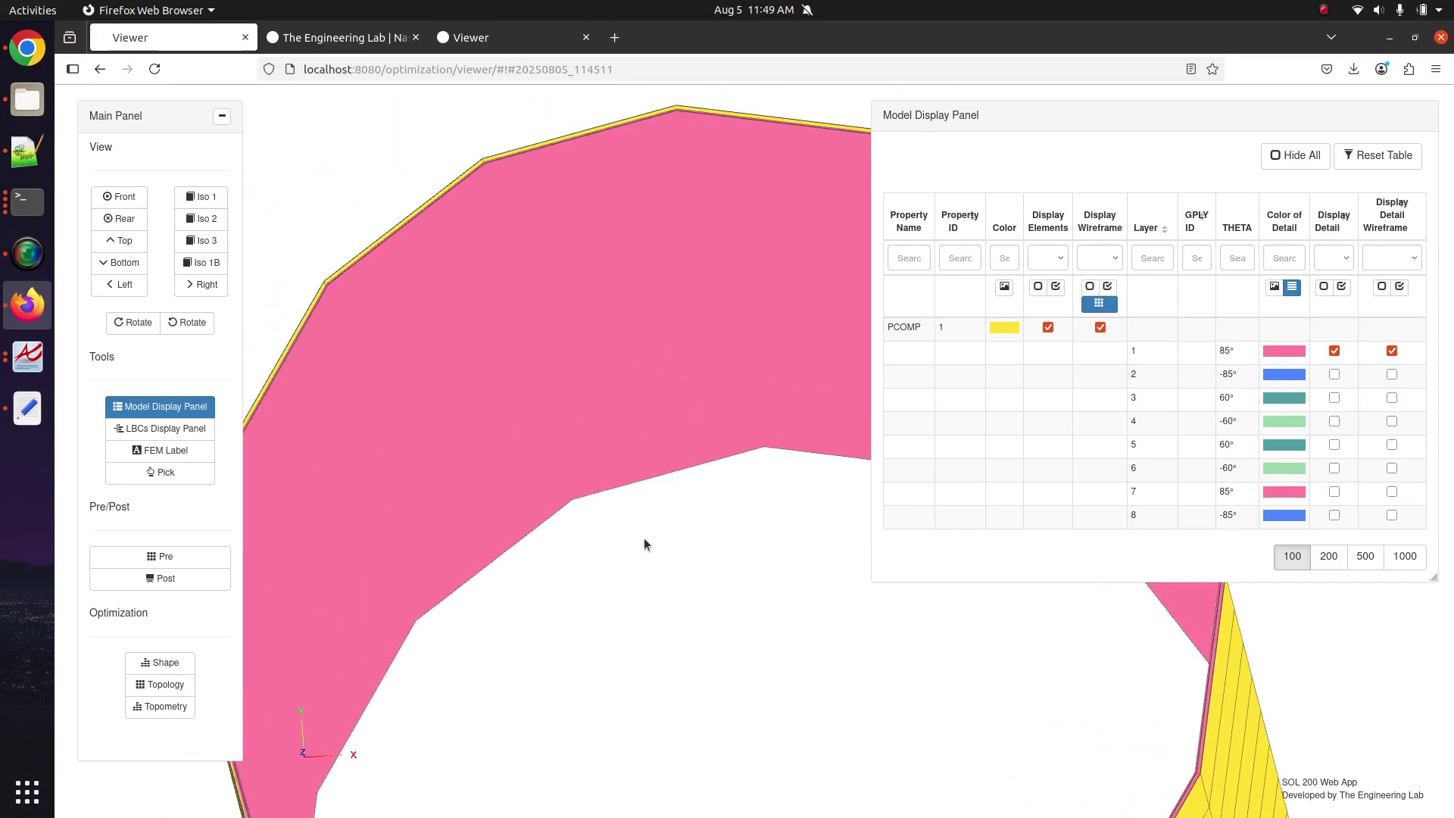
click(491, 44)
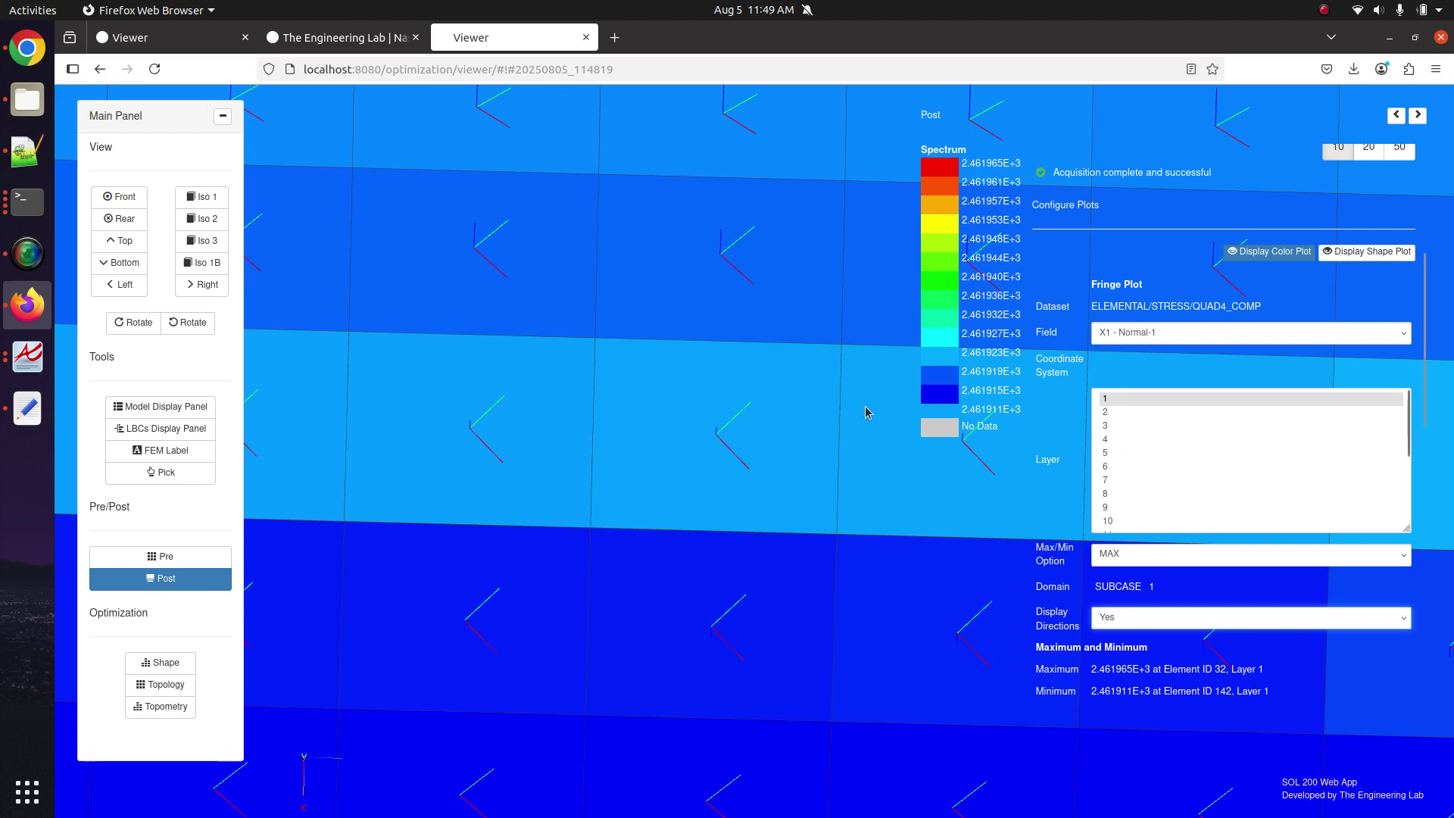
Plot layers 2, 3 and 4, then return to layer 3 (max 7.624697E+3, element 16).
click(1105, 413)
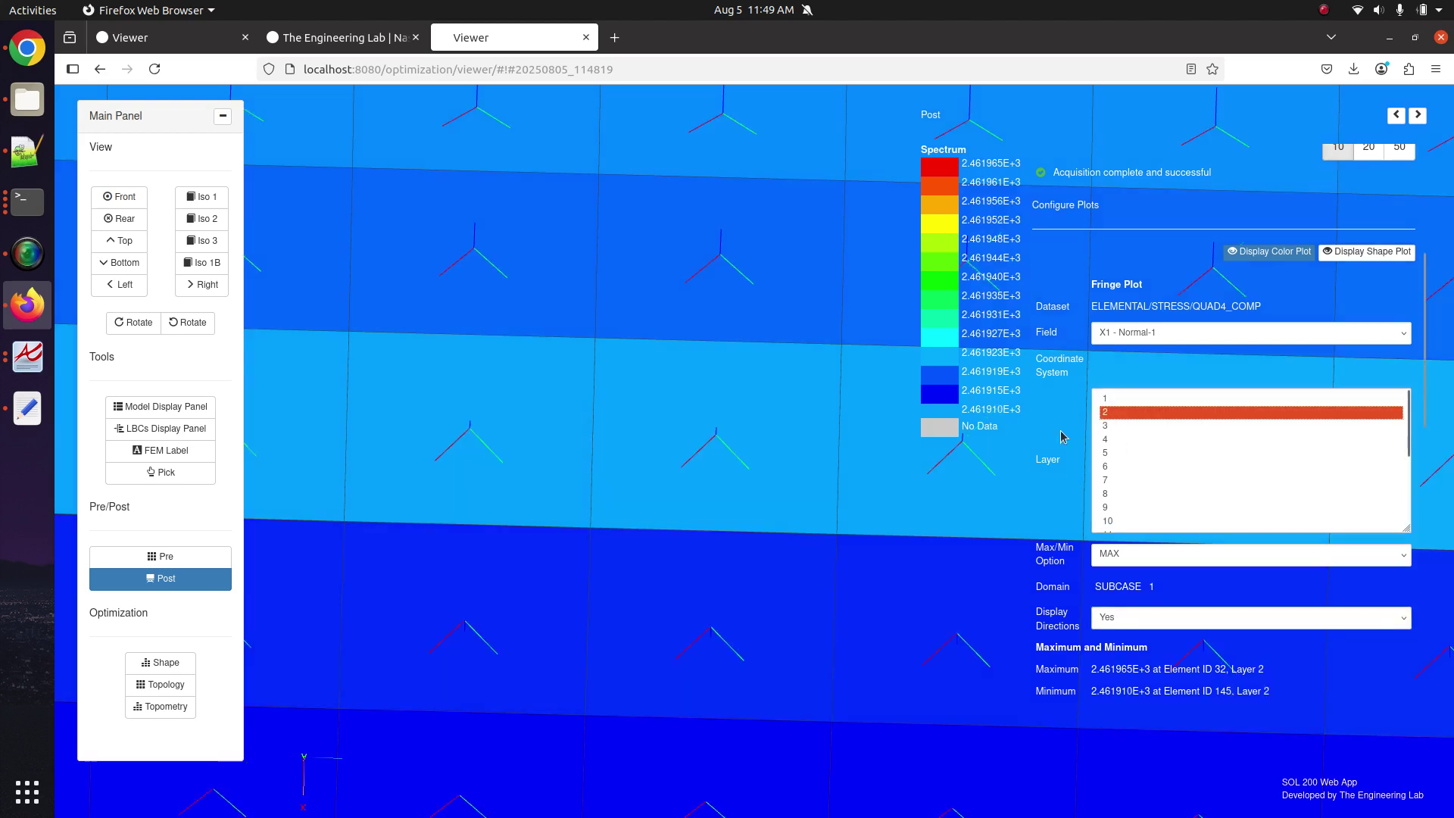
click(1148, 426)
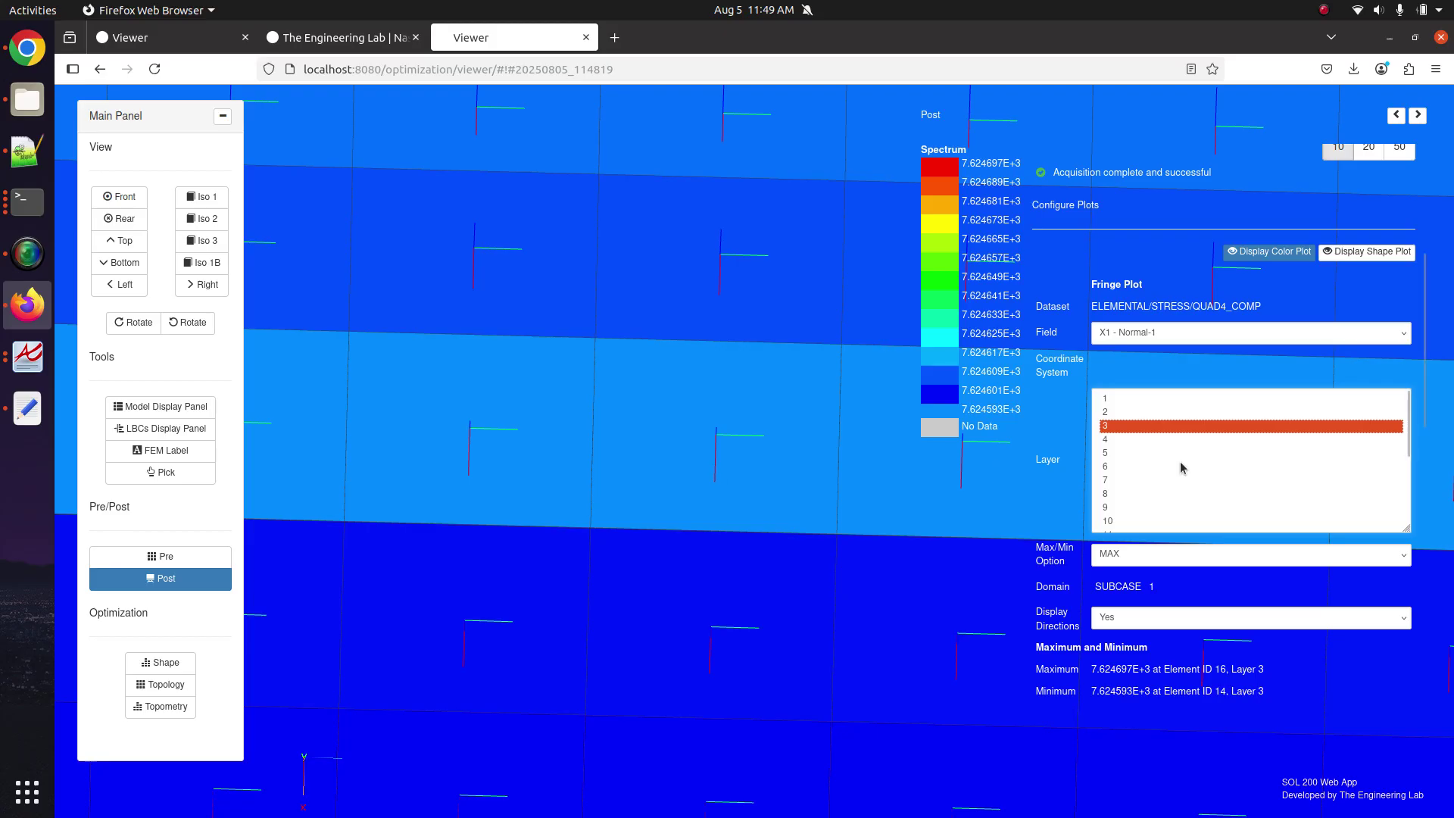
click(1129, 441)
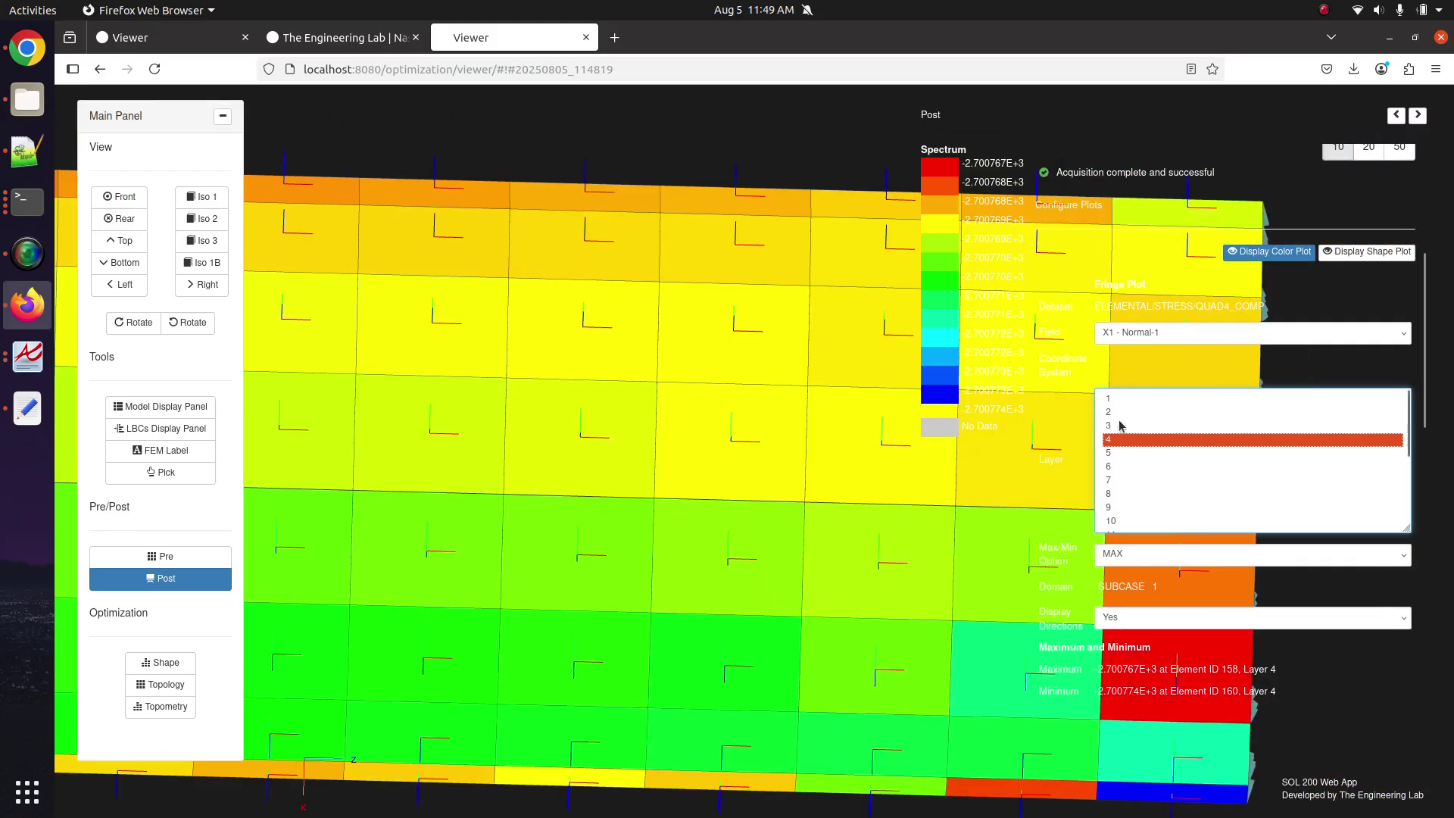
click(1121, 426)
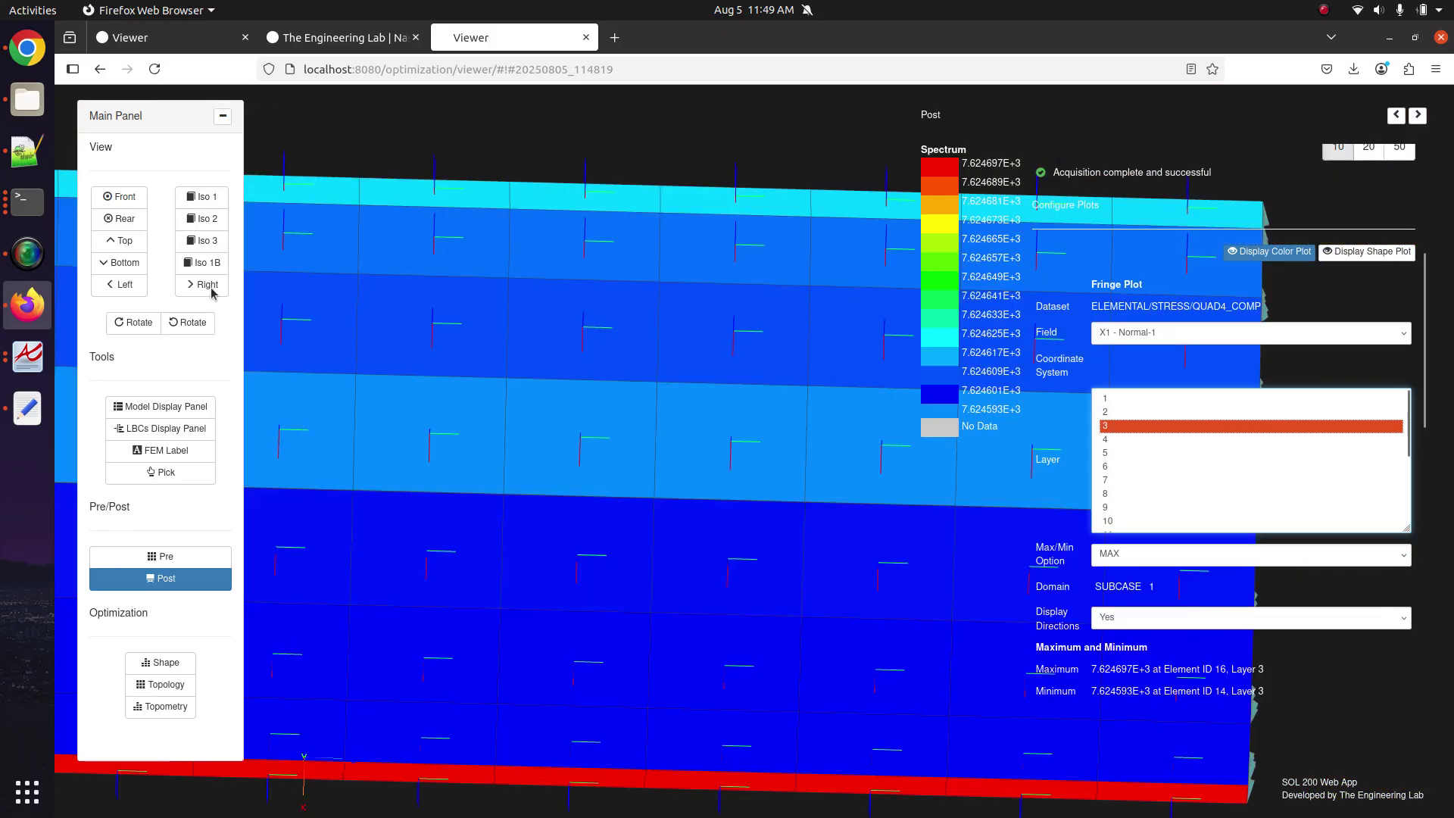
Check the PCOMP ply angle lines in model.bdf in Notepad++, then return to the stress viewer.
click(27, 151)
click(426, 371)
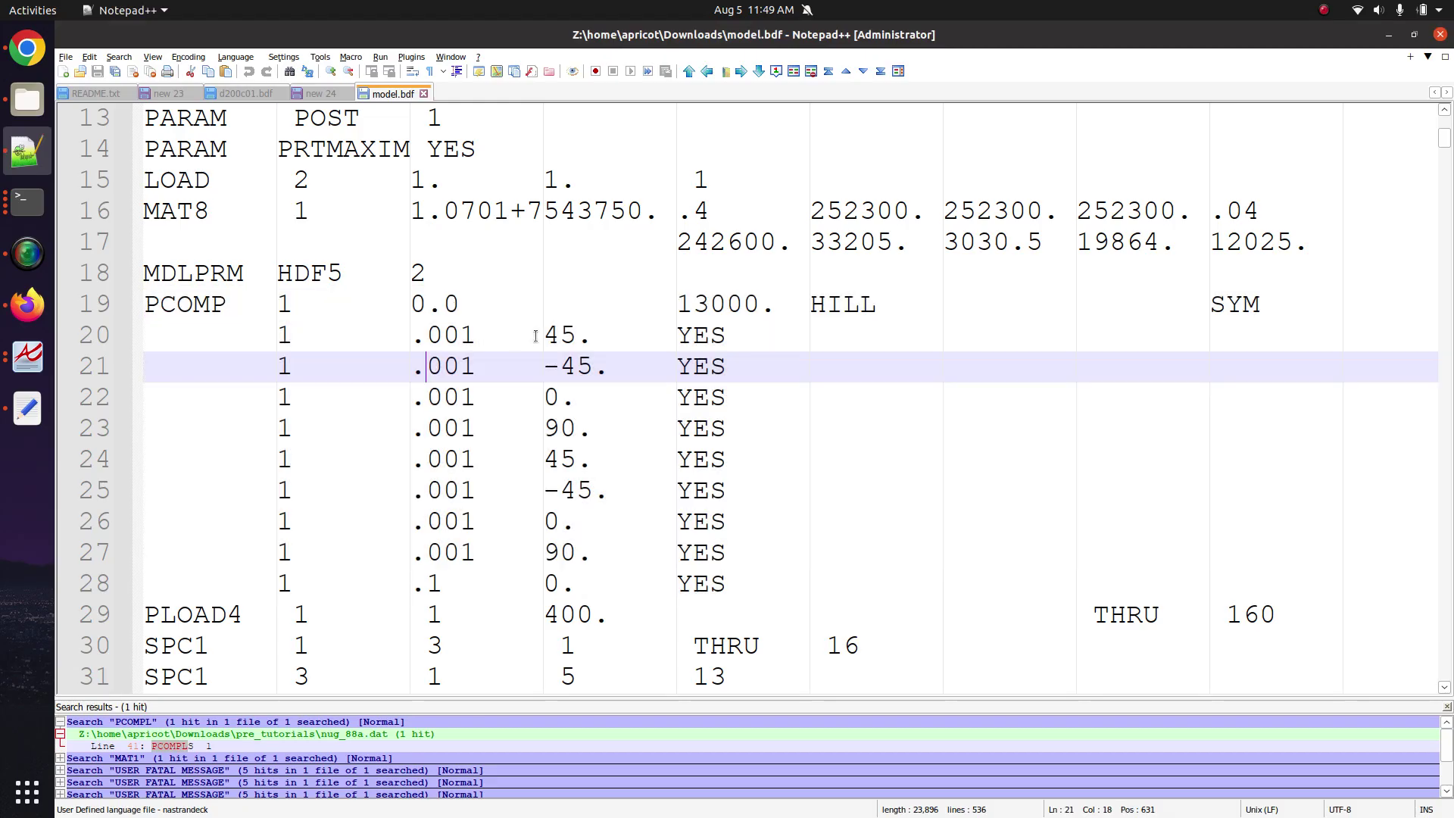
triple_click(548, 387)
key(alt+Tab)
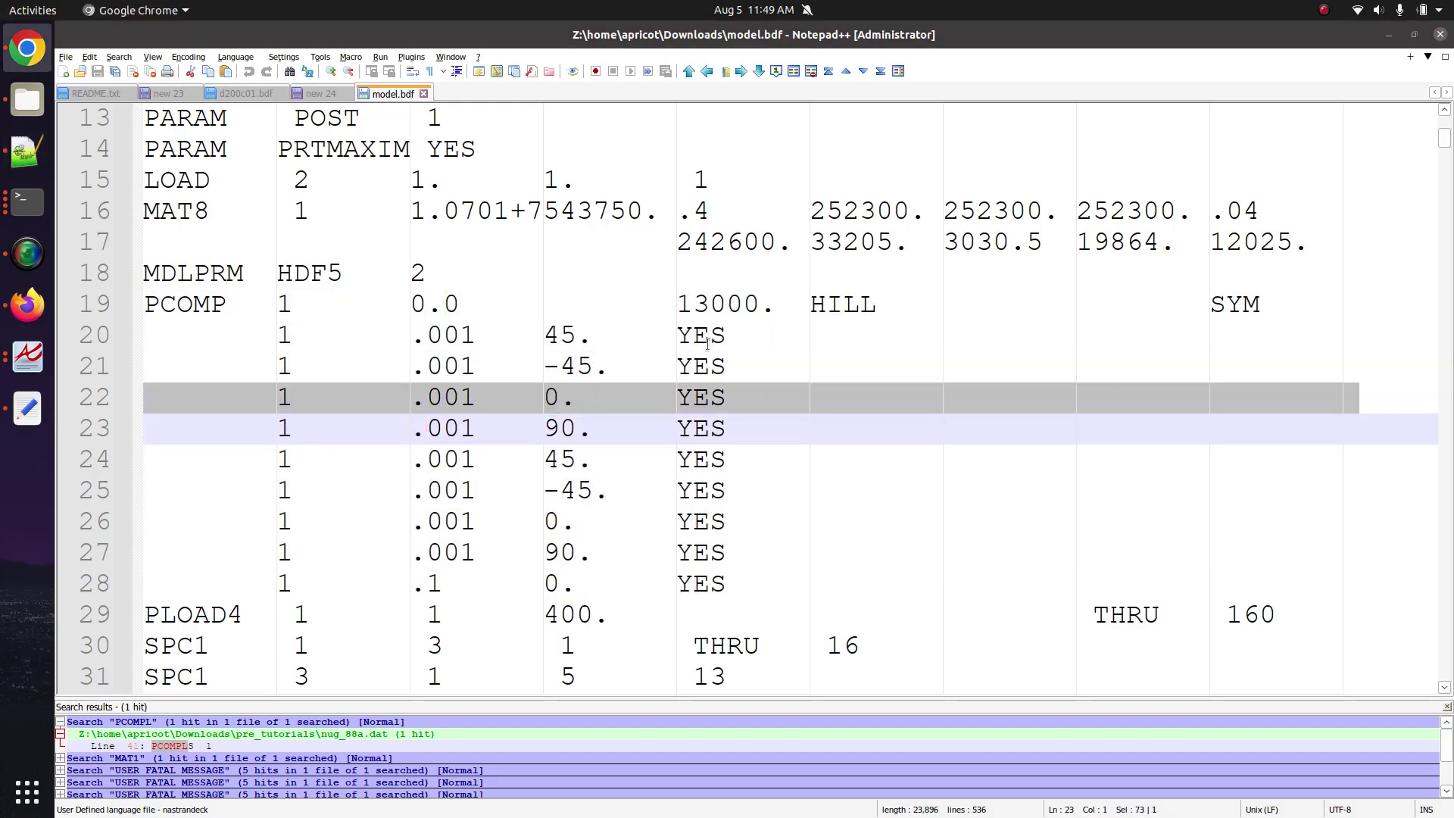
key(alt+Tab)
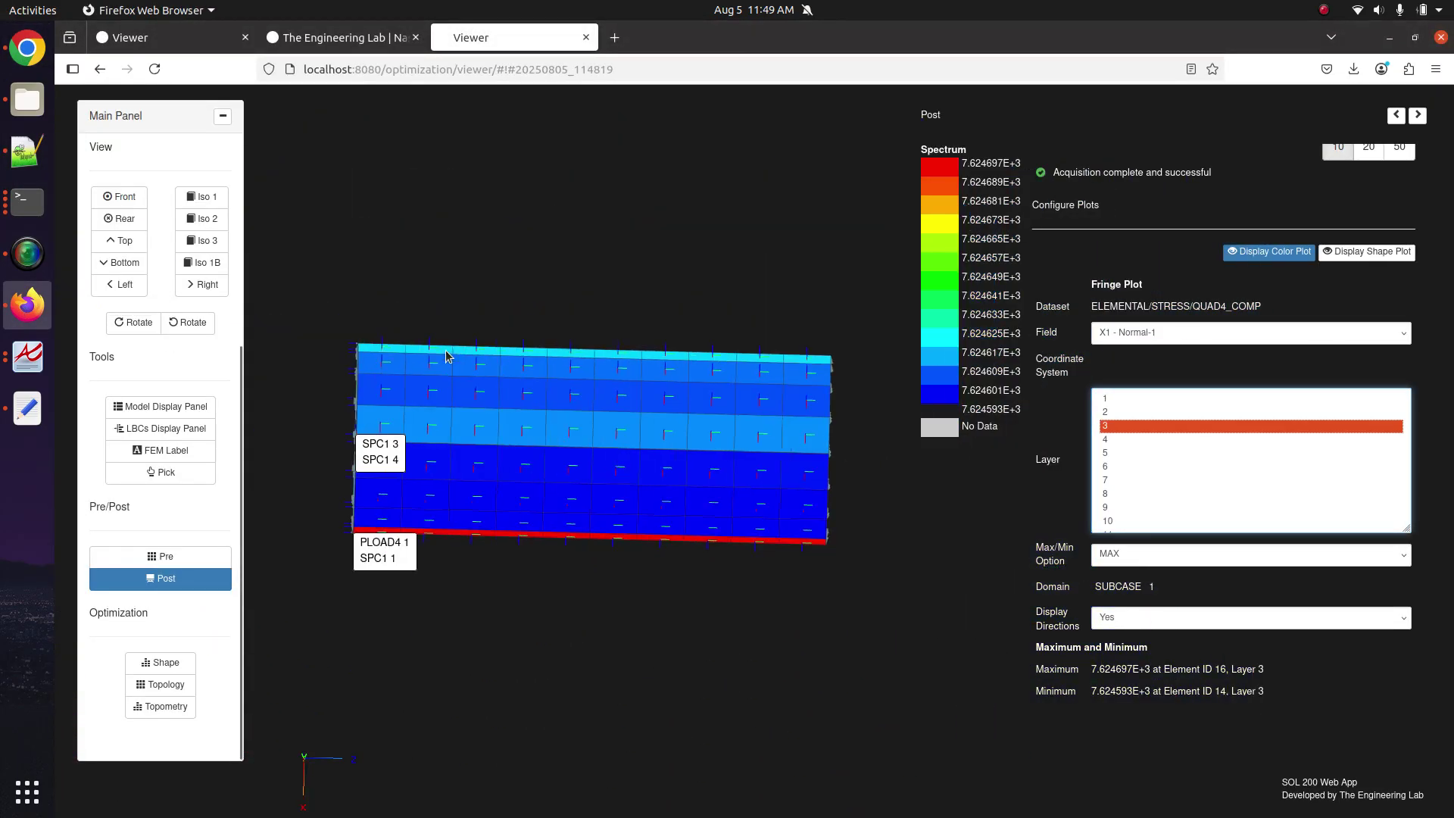
Plot layers 1, 2, 4, 5, 6, 8 and 9 in turn, ending on layer 9 (max 7.624663E+3, element 16).
scroll(730, 430, down, 3)
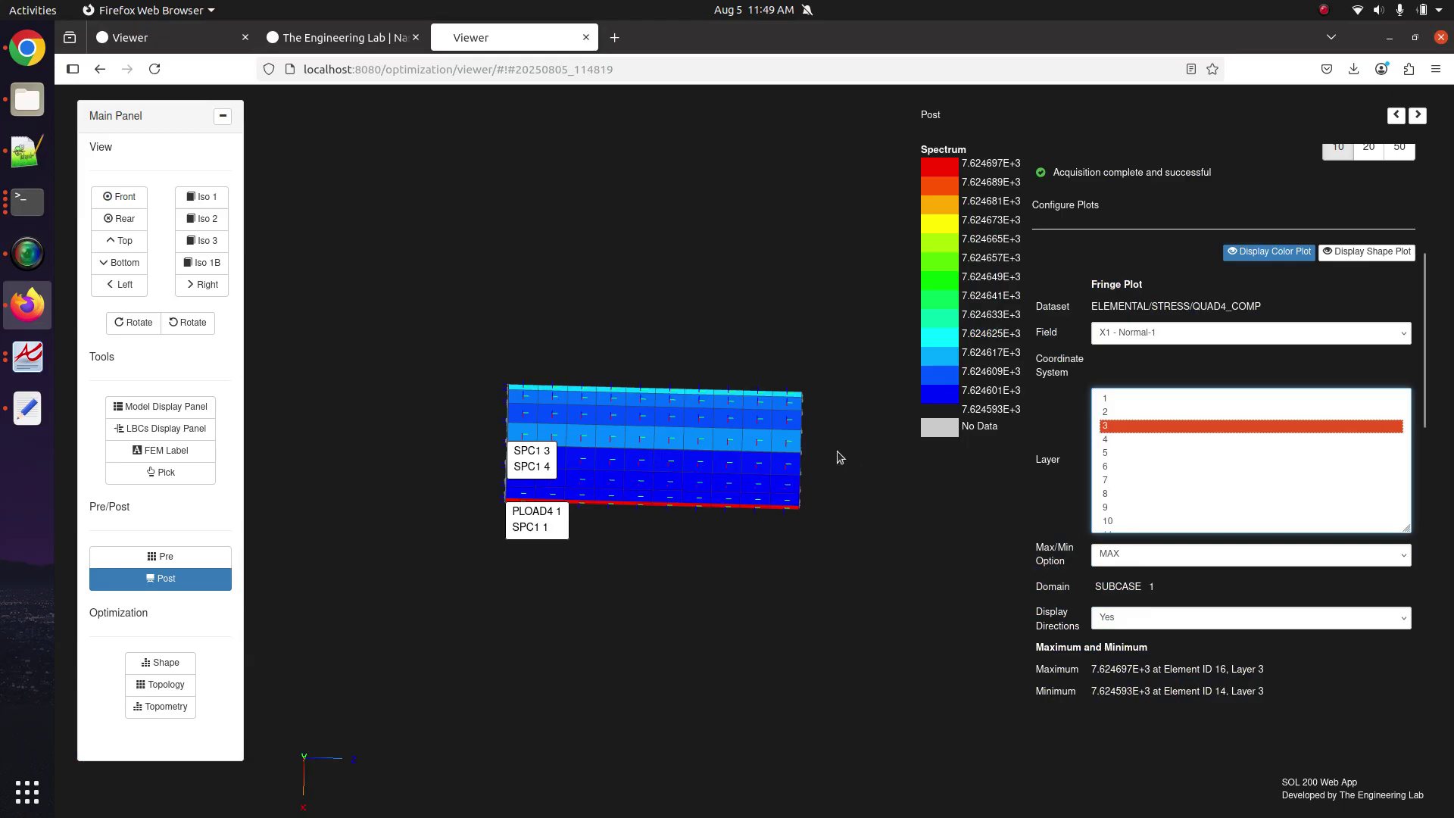
scroll(720, 467, up, 5)
scroll(720, 469, up, 3)
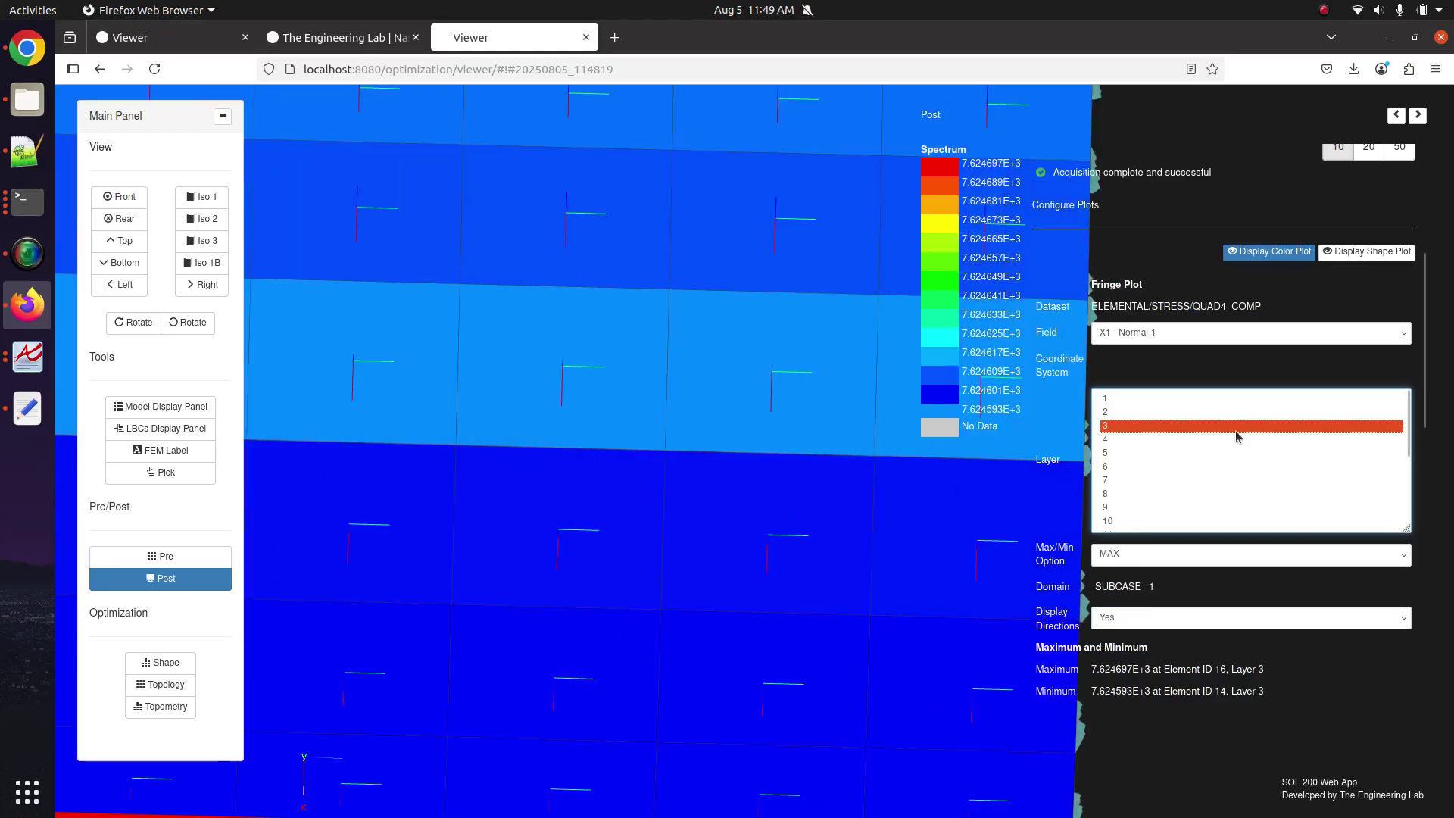
click(1184, 399)
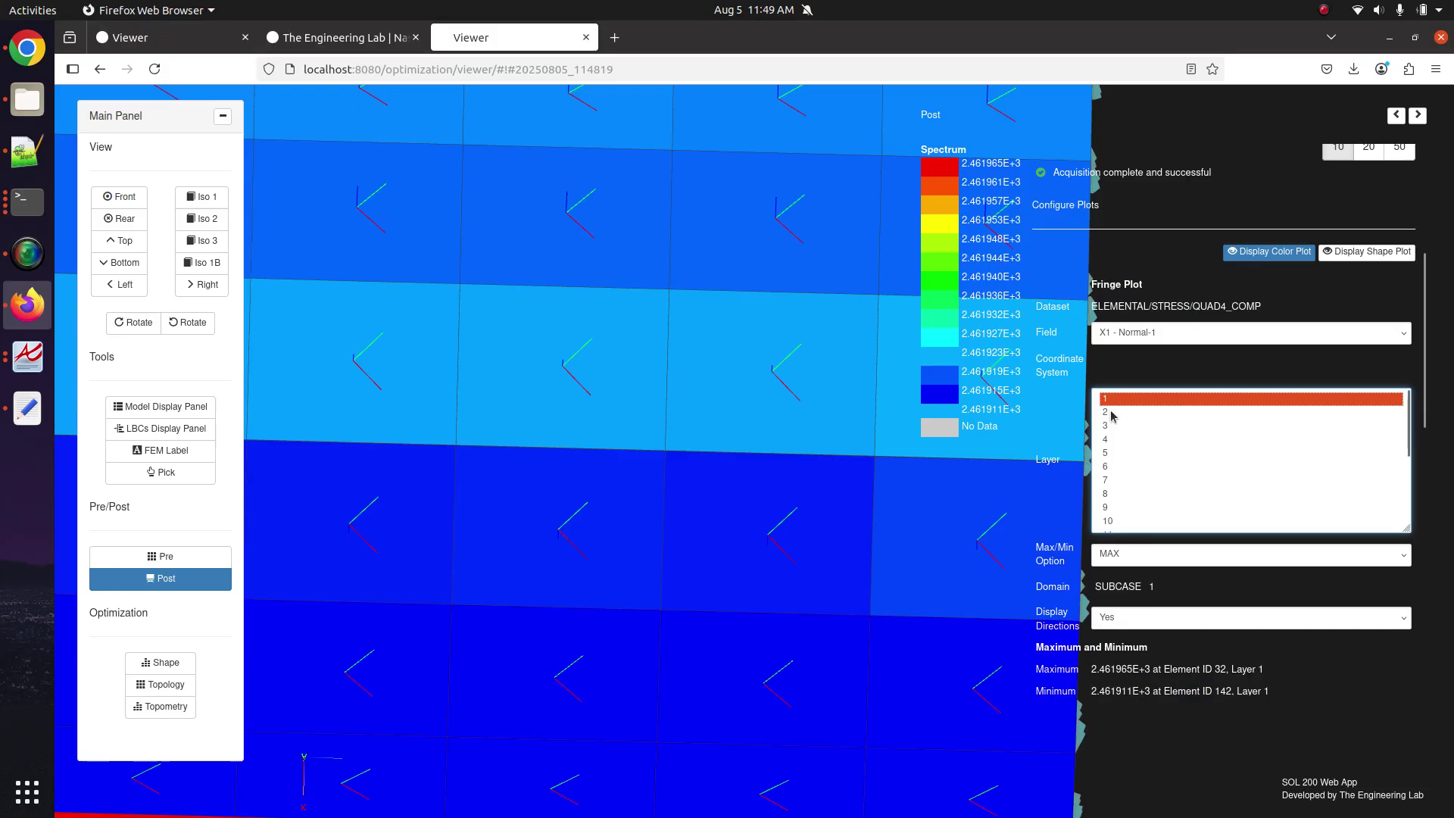
click(1111, 413)
click(1116, 439)
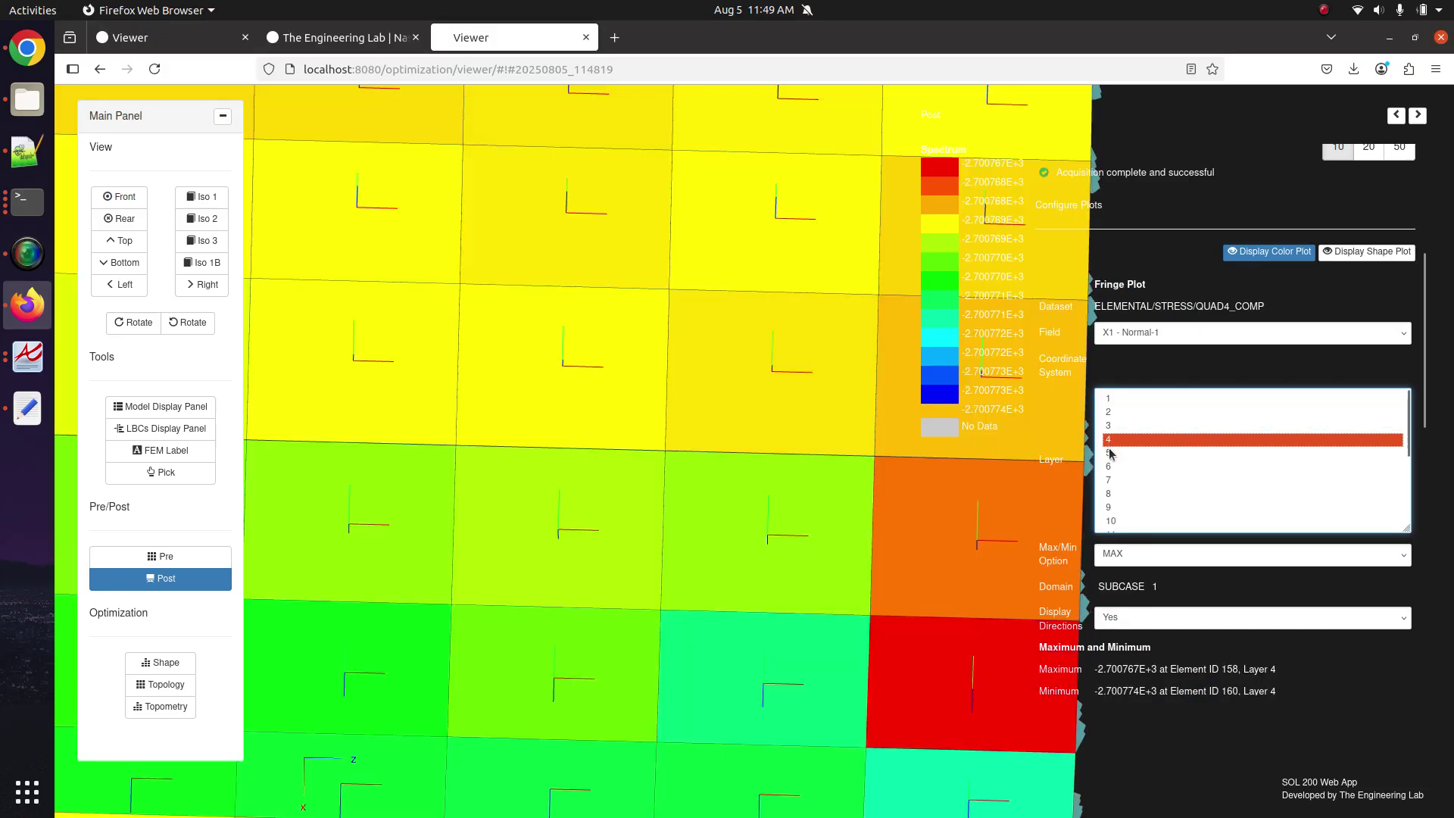
click(1111, 454)
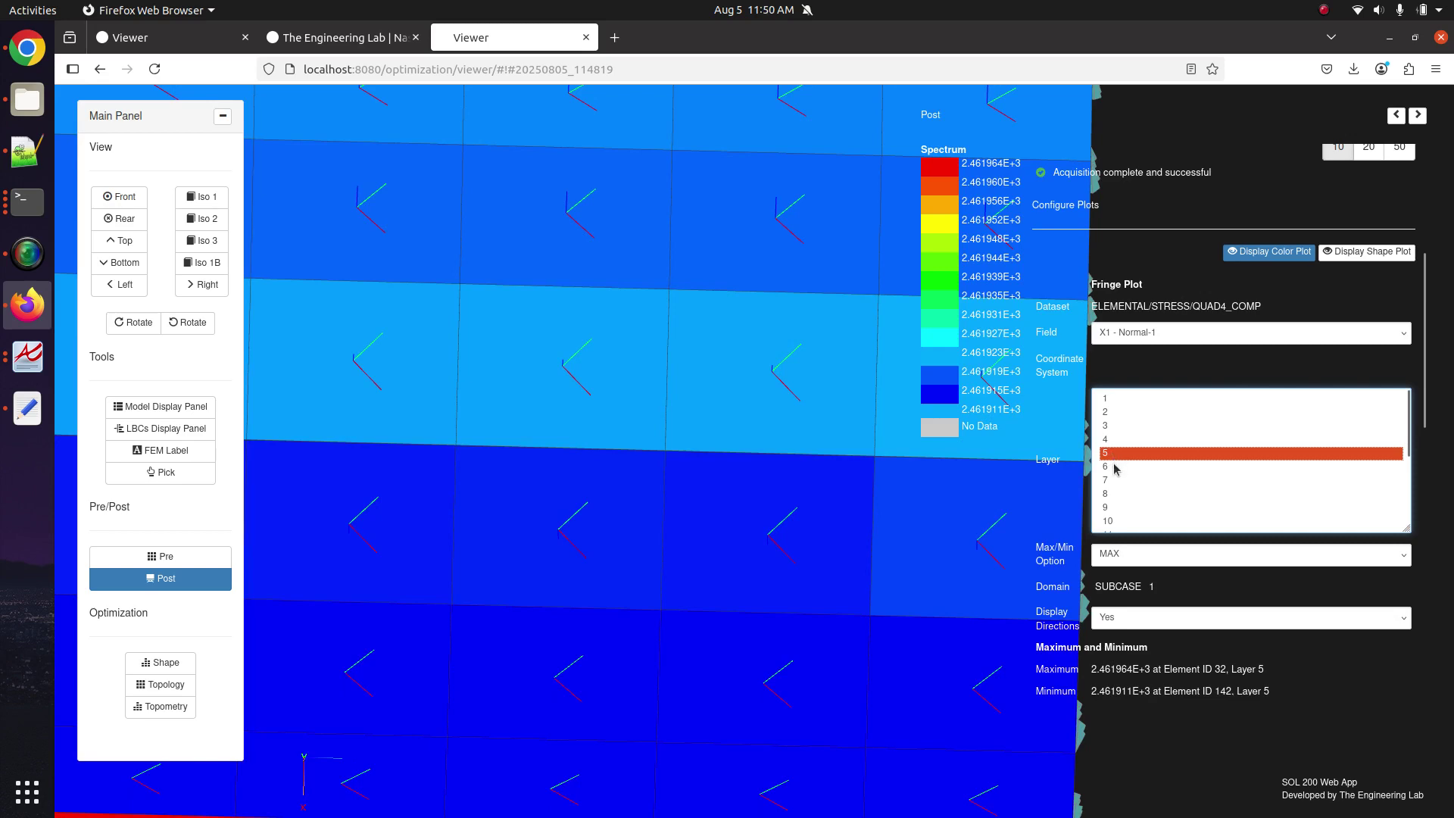
click(1114, 466)
click(1116, 493)
click(1116, 506)
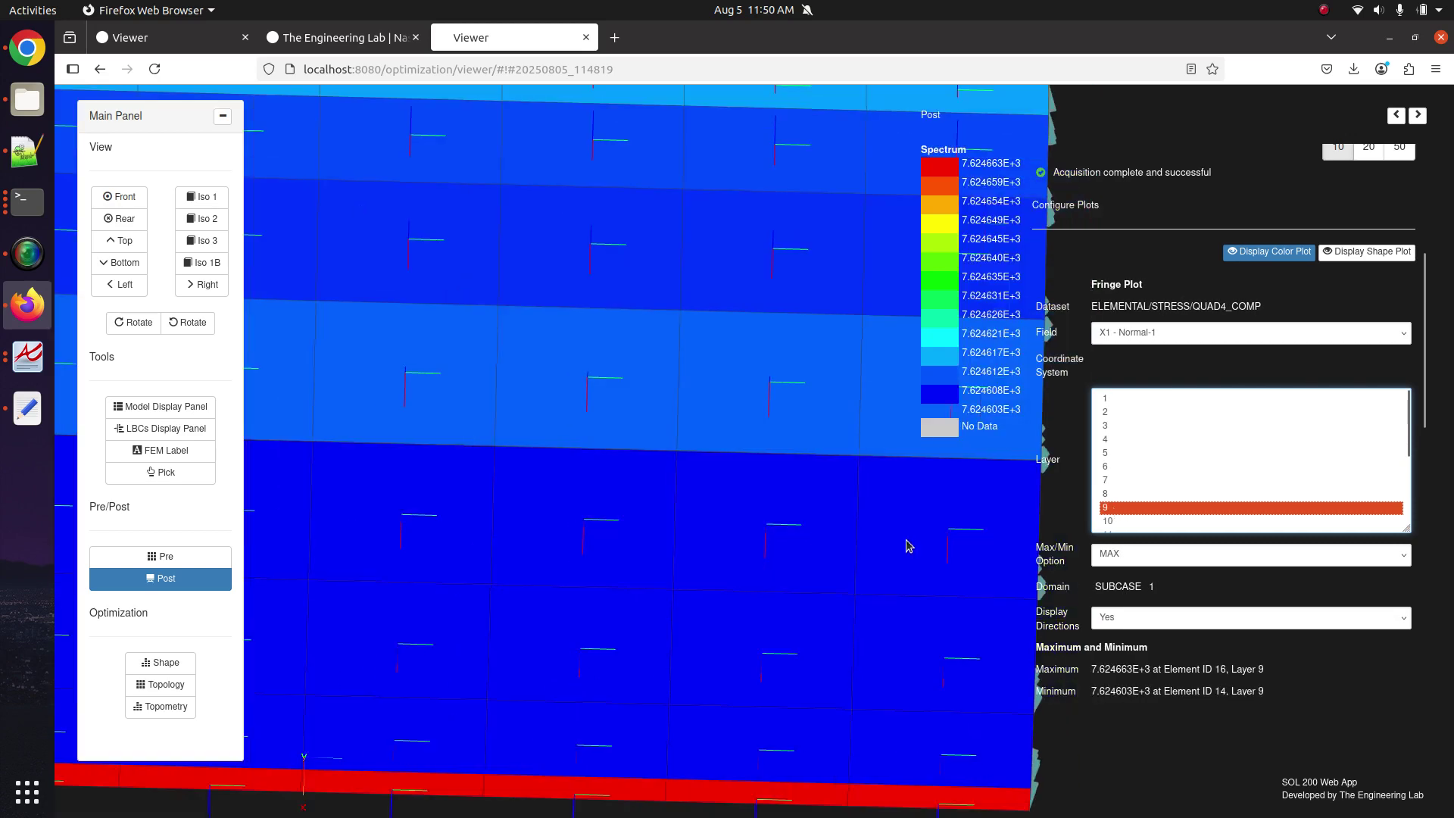
scroll(907, 545, down, 10)
scroll(750, 496, up, 5)
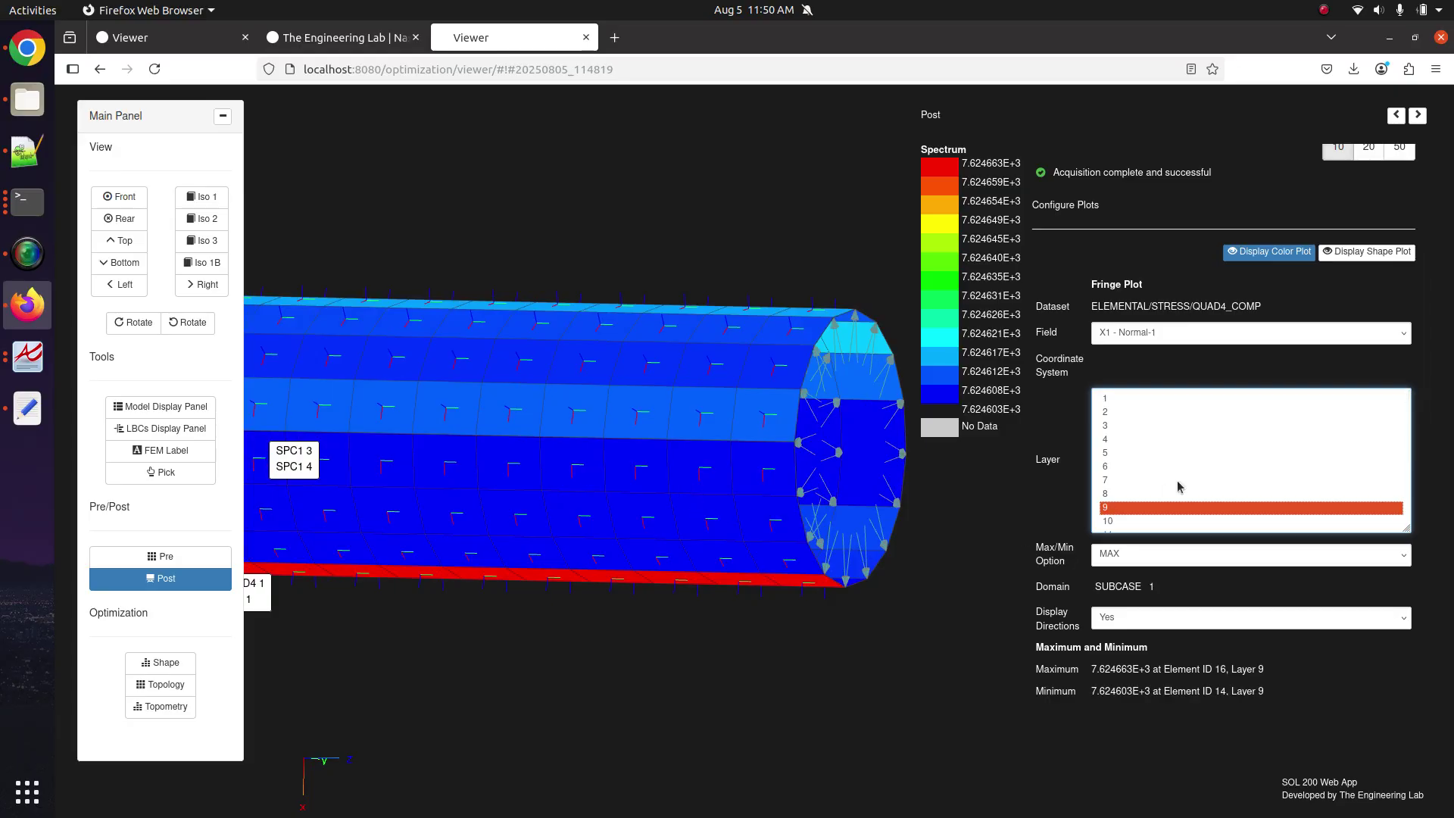
Keep X1 - Normal-1 as the fringe field and plot layers 2 and 1.
click(1143, 335)
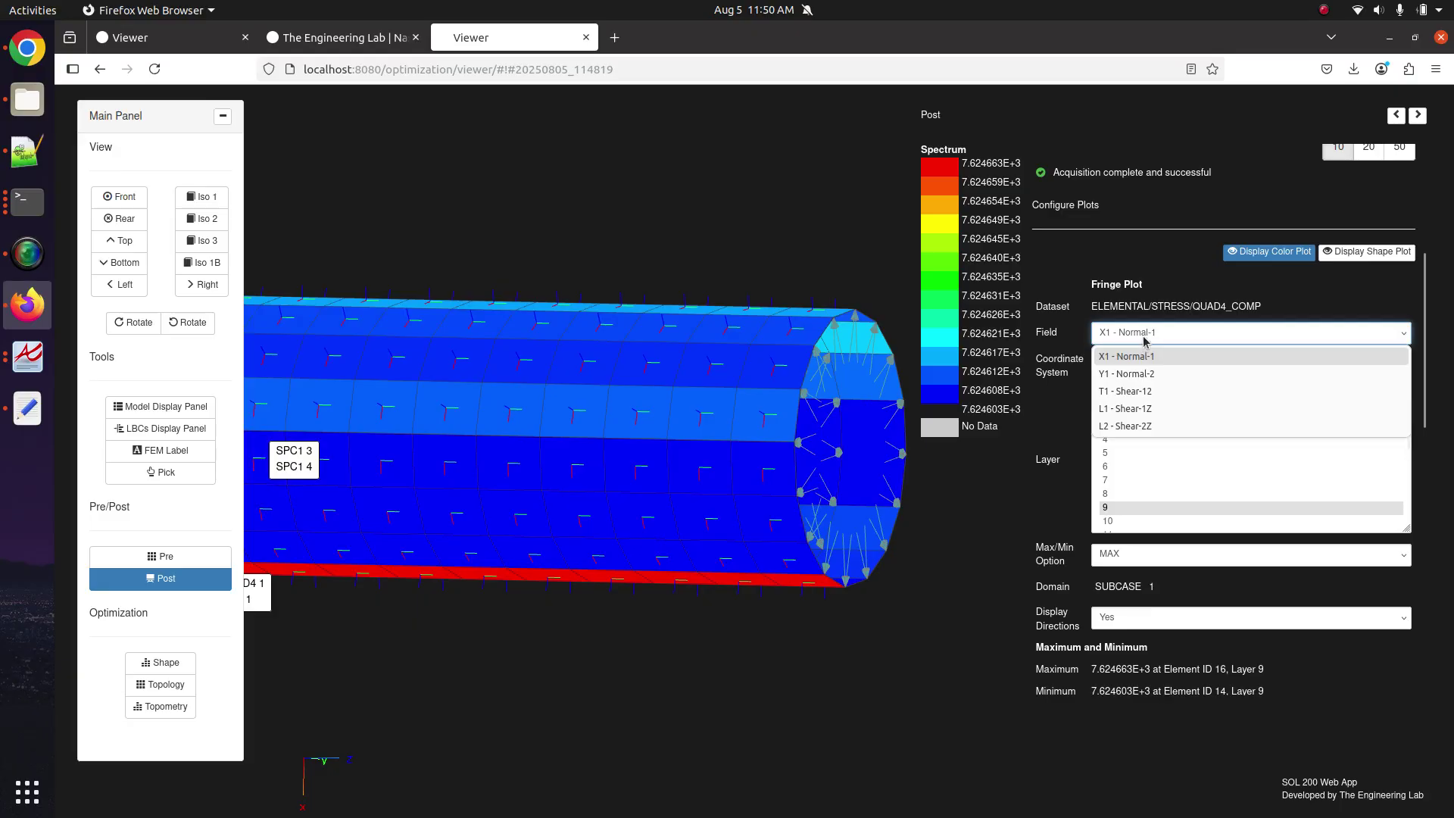
click(1145, 339)
click(1133, 413)
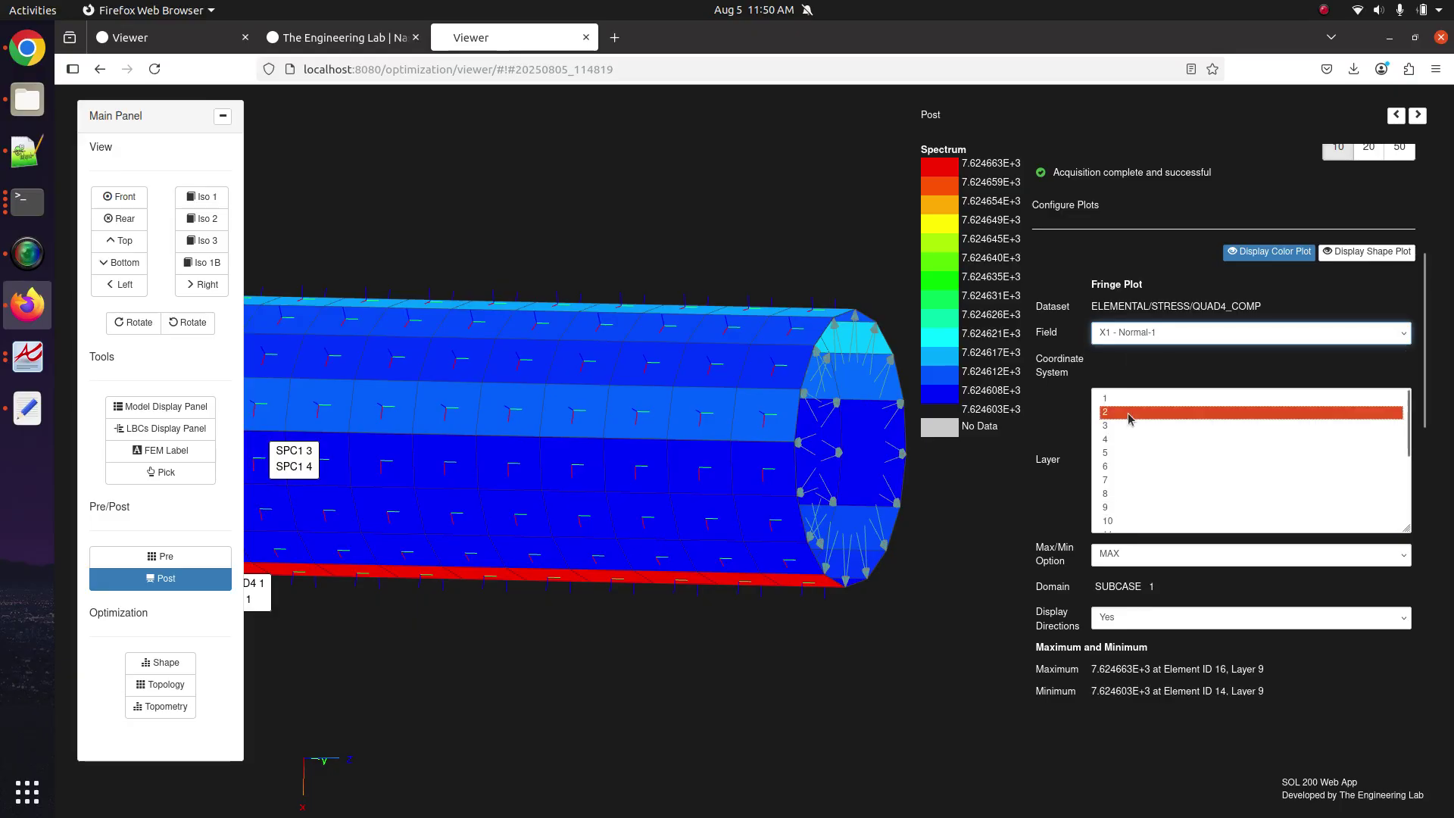
click(1134, 400)
key(ctrl+a)
Select layers 1 through 18 together, giving max 7.624697E+3 at element 16, layer 3.
click(1119, 413)
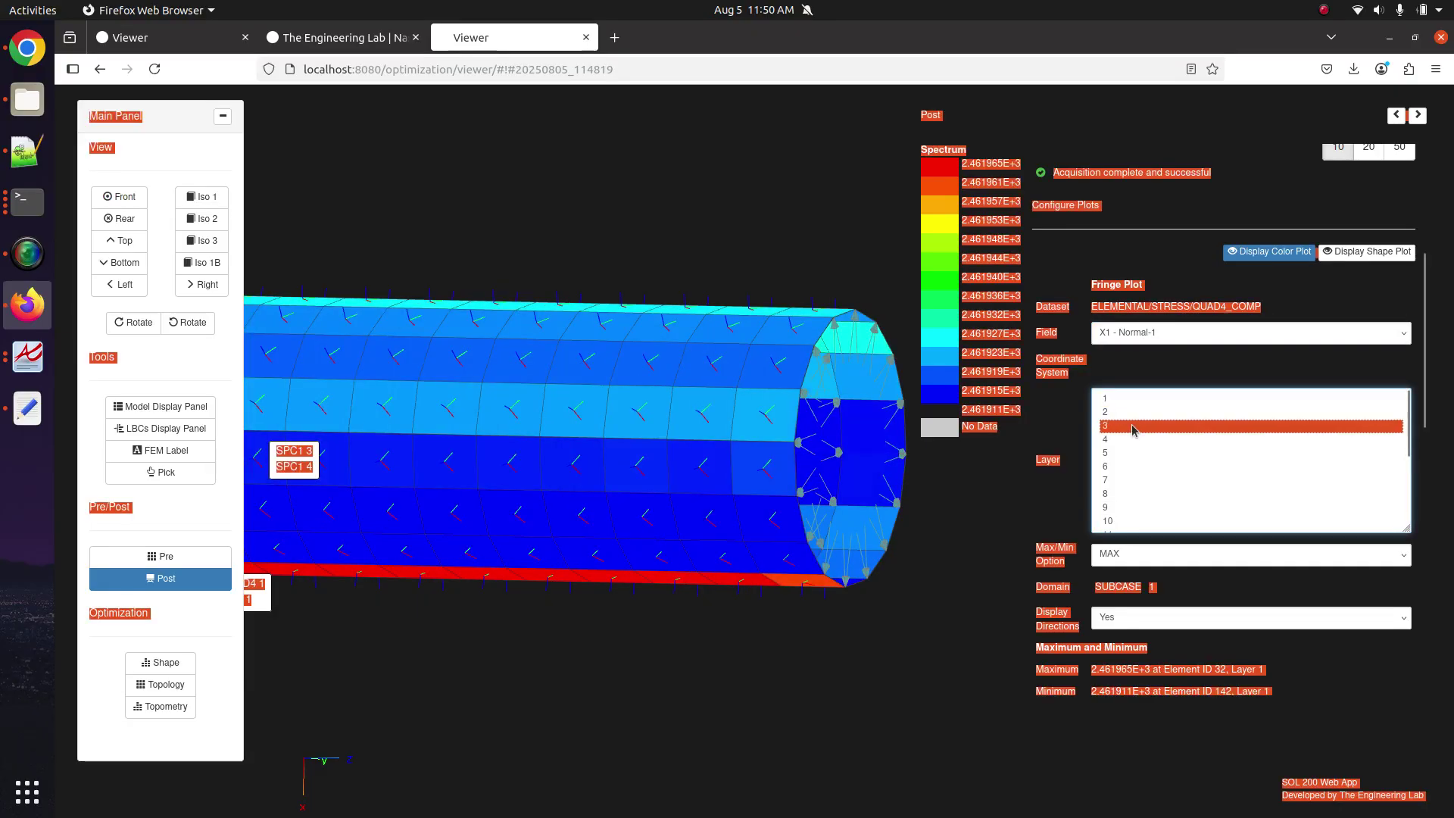
click(1117, 400)
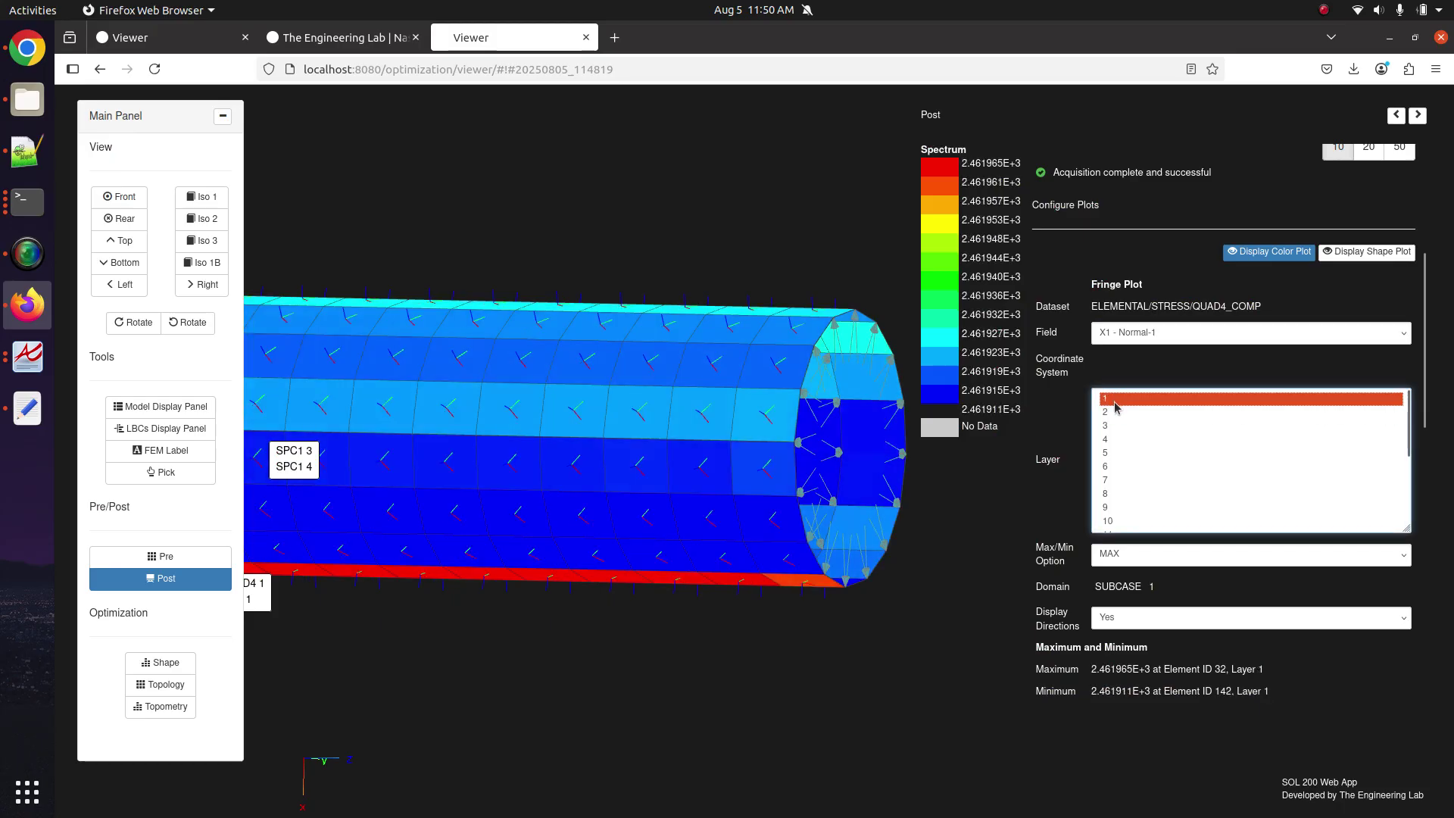
click(1116, 438)
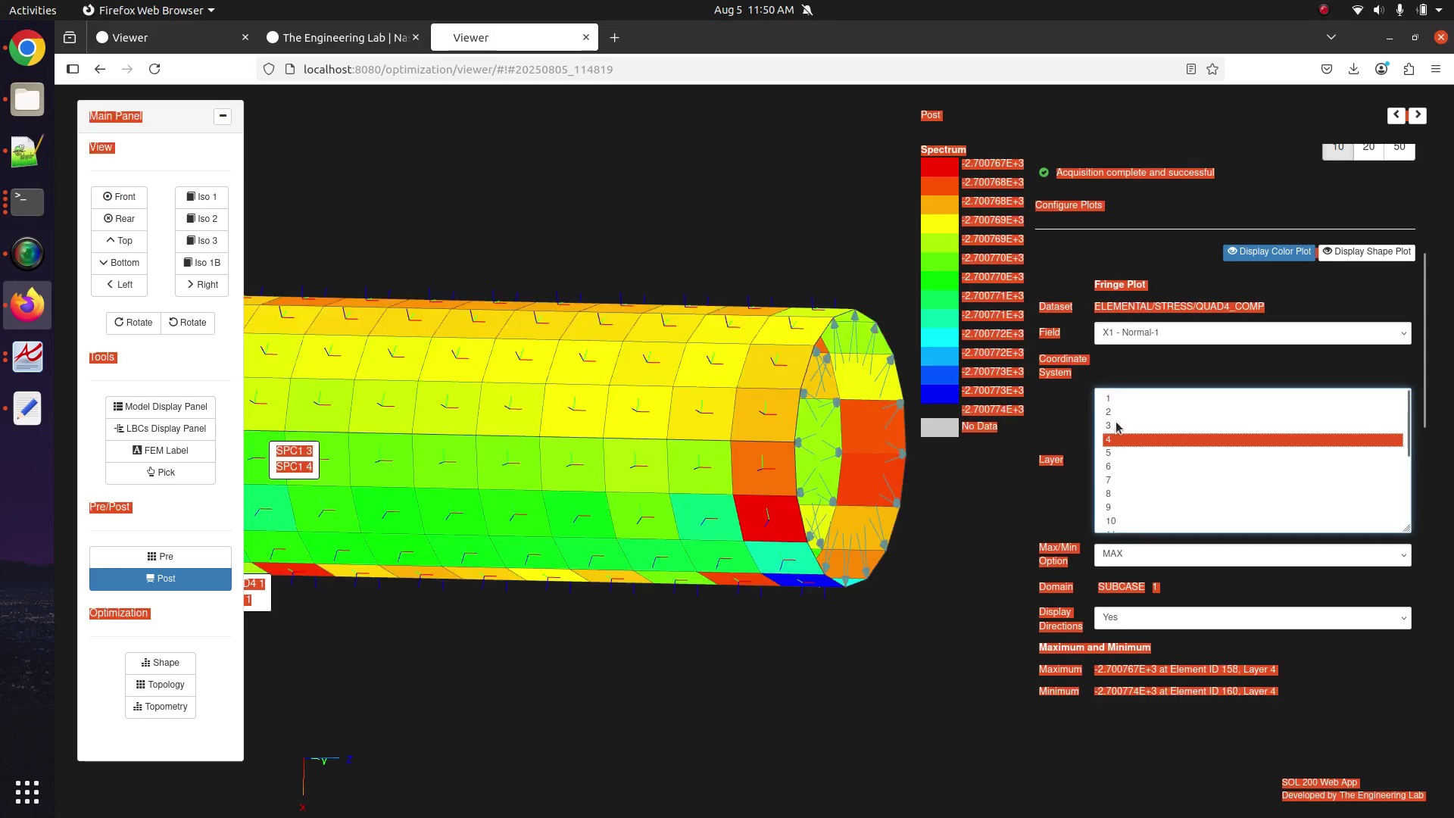
click(1110, 399)
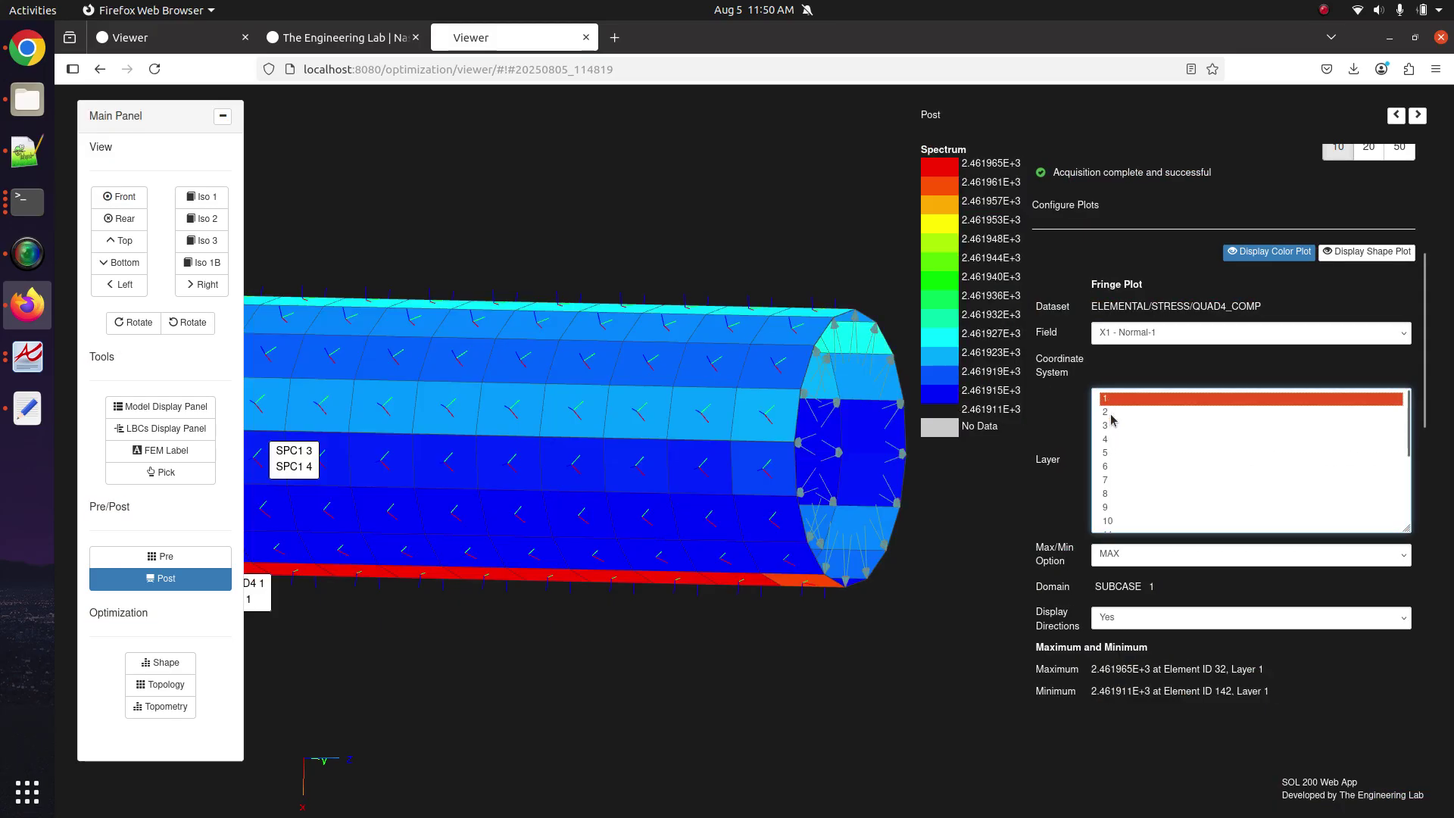
scroll(1128, 516, down, 3)
shift+click(1133, 523)
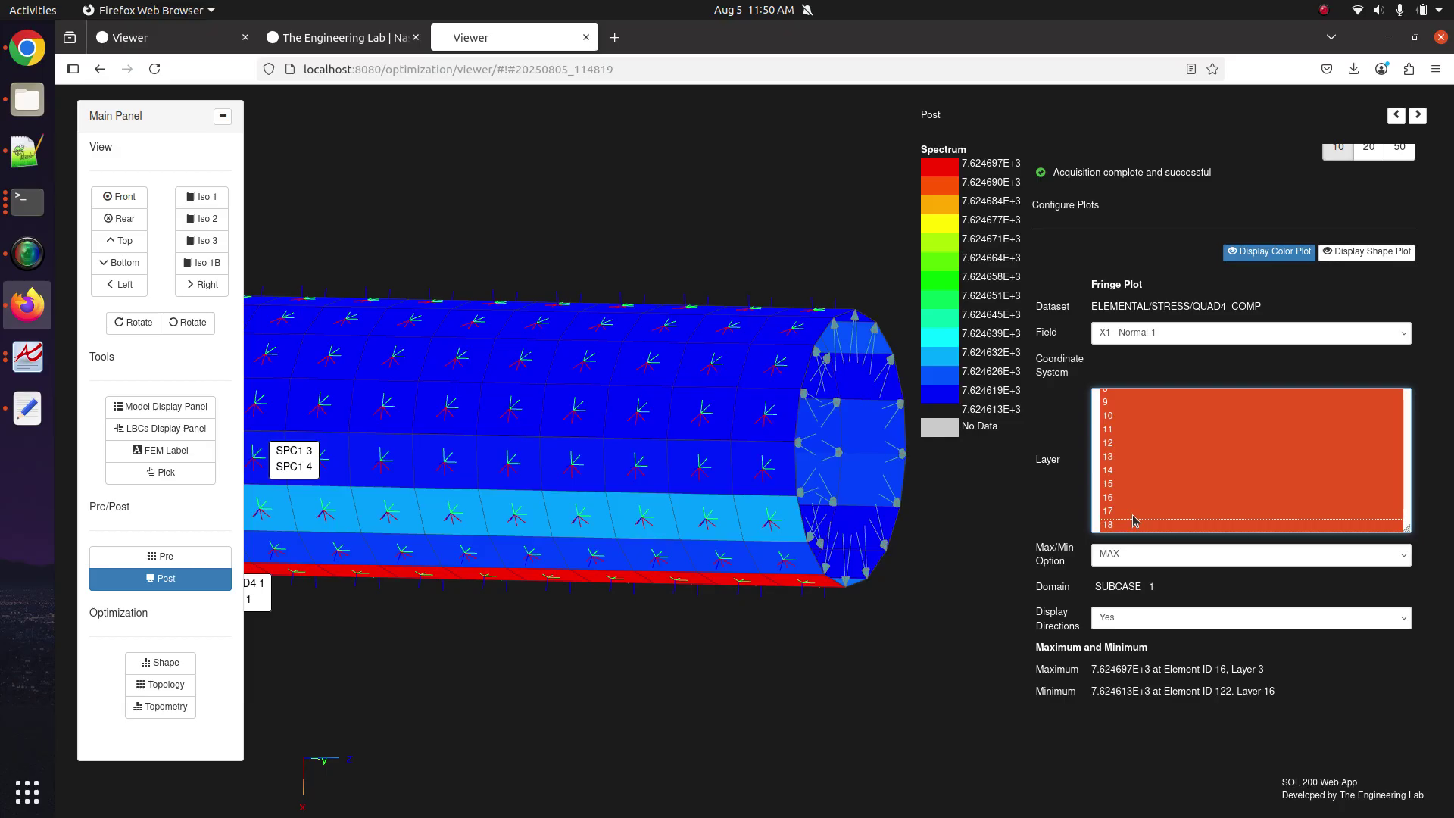
Set Display Directions to No and deselect layers 9 and 10 from the combined fringe.
click(1136, 617)
click(1134, 644)
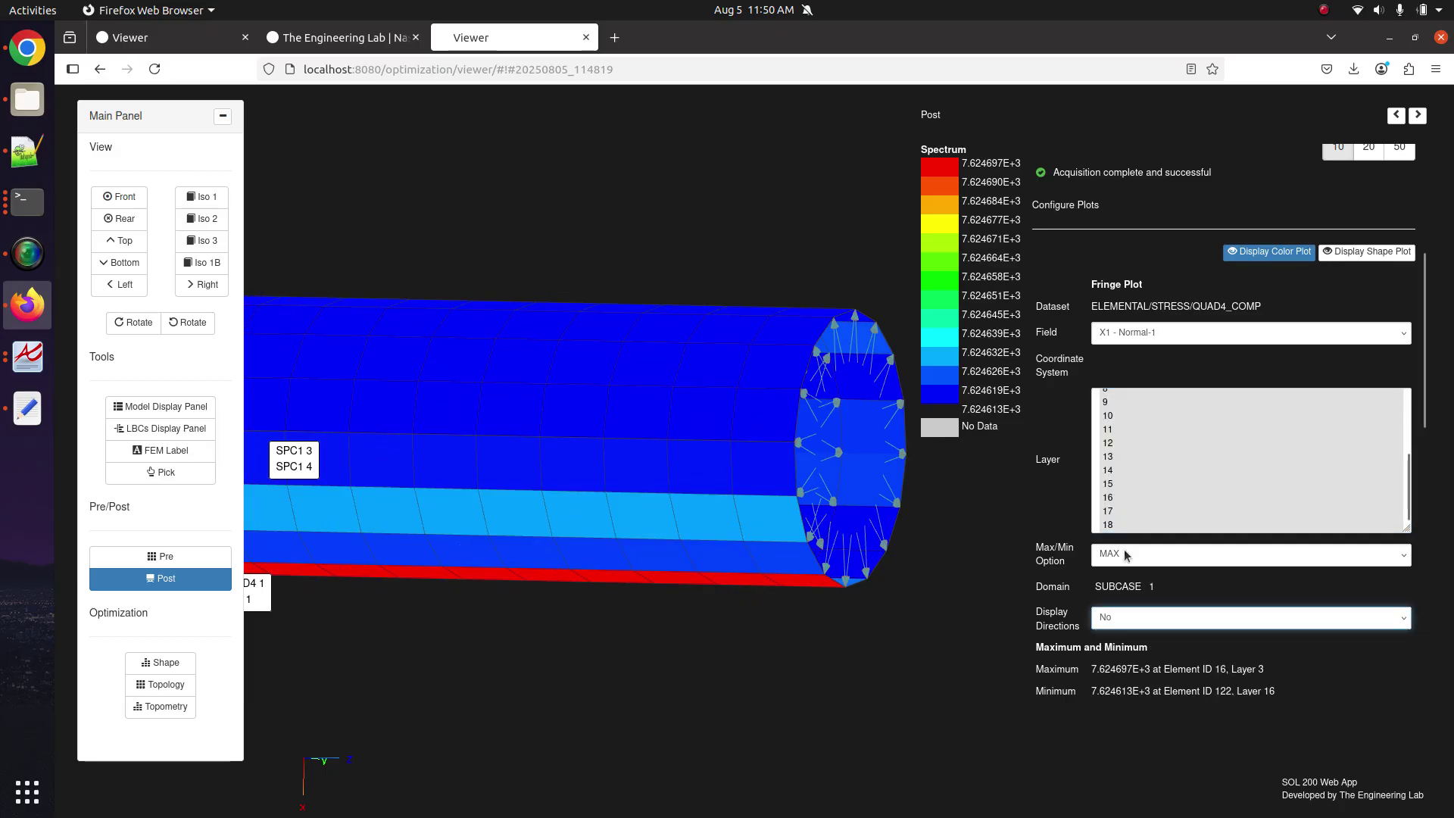
scroll(1125, 472, up, 2)
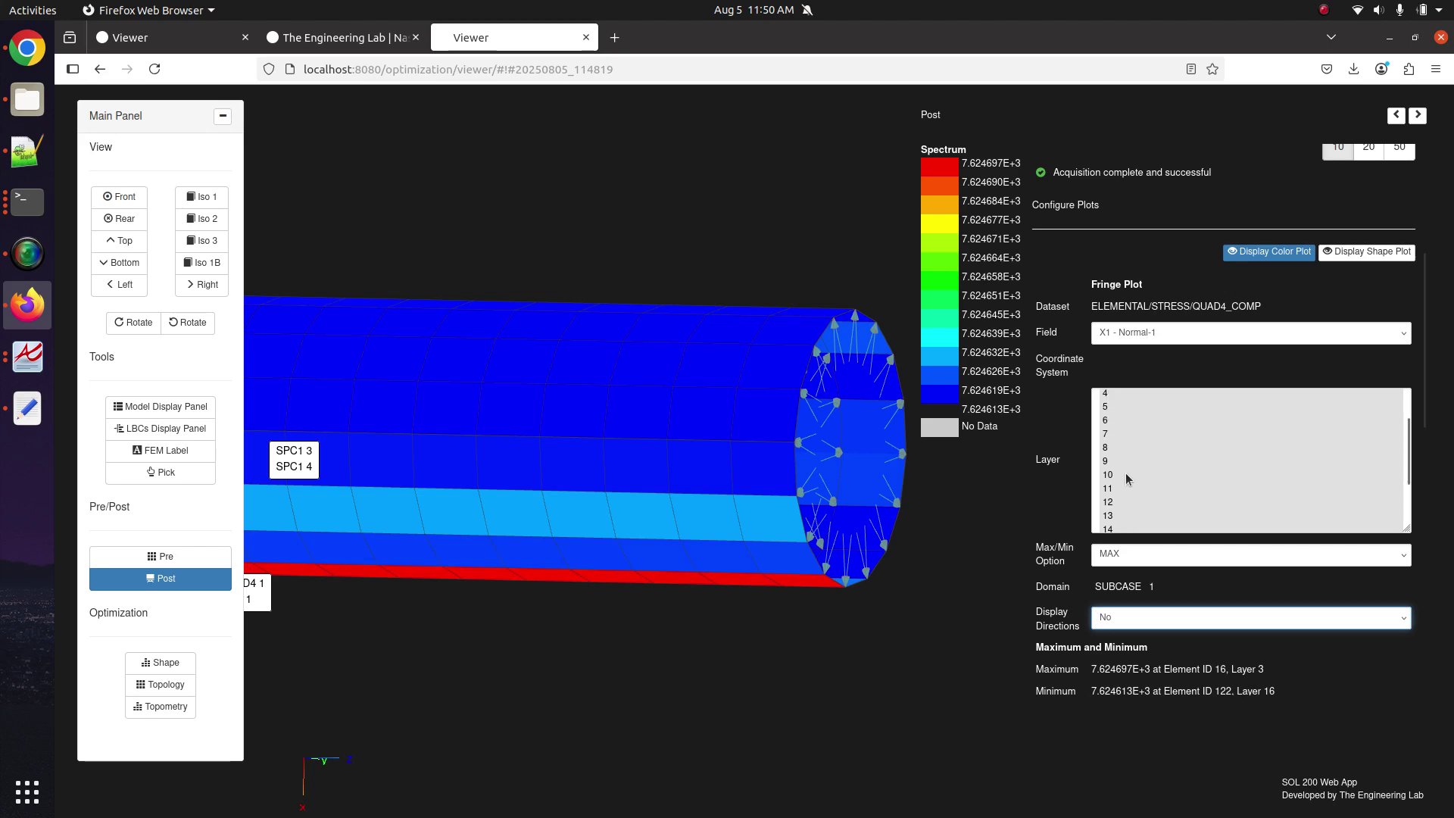
drag(1114, 463, 1115, 477)
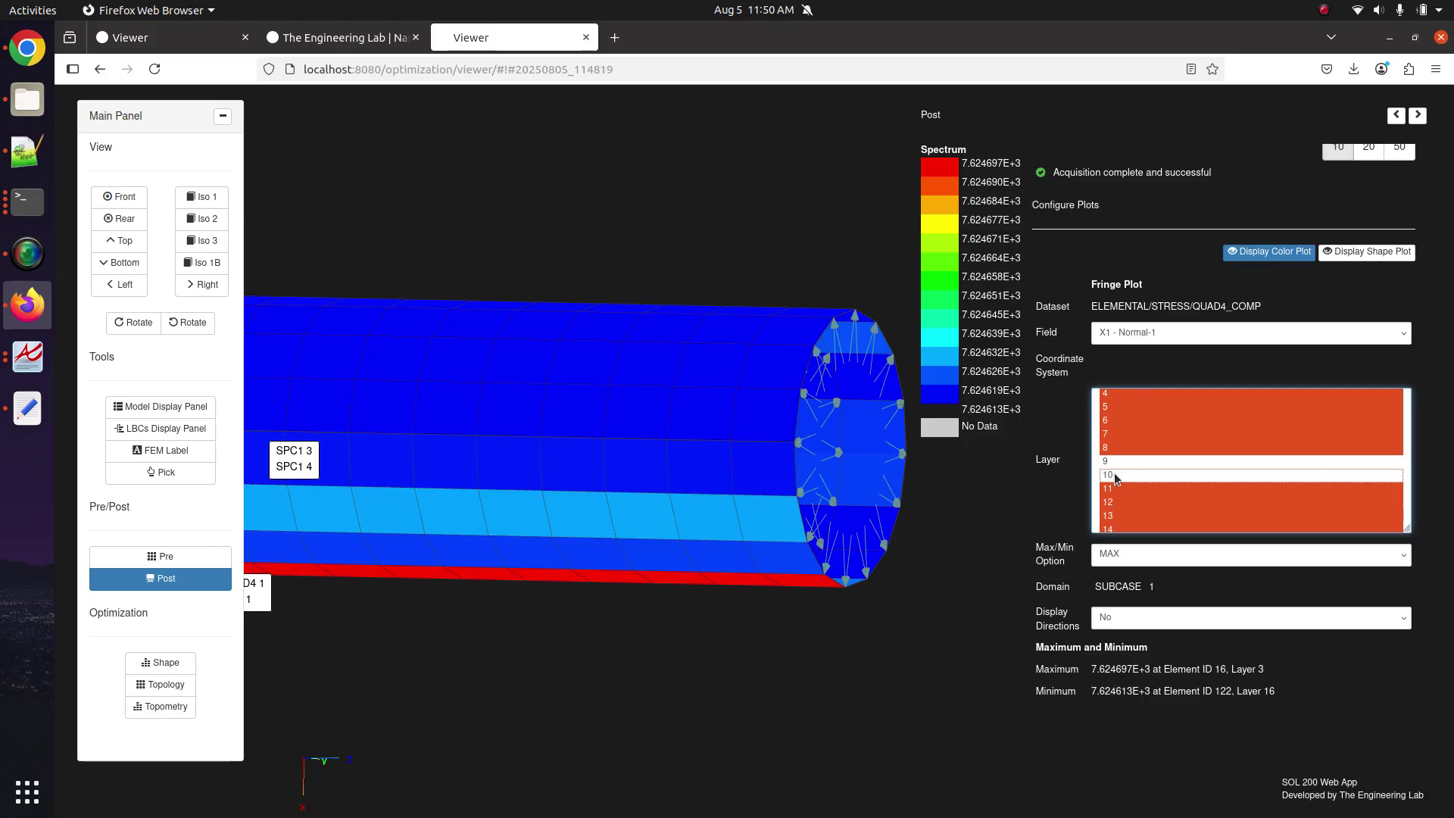
scroll(1135, 493, up, 1)
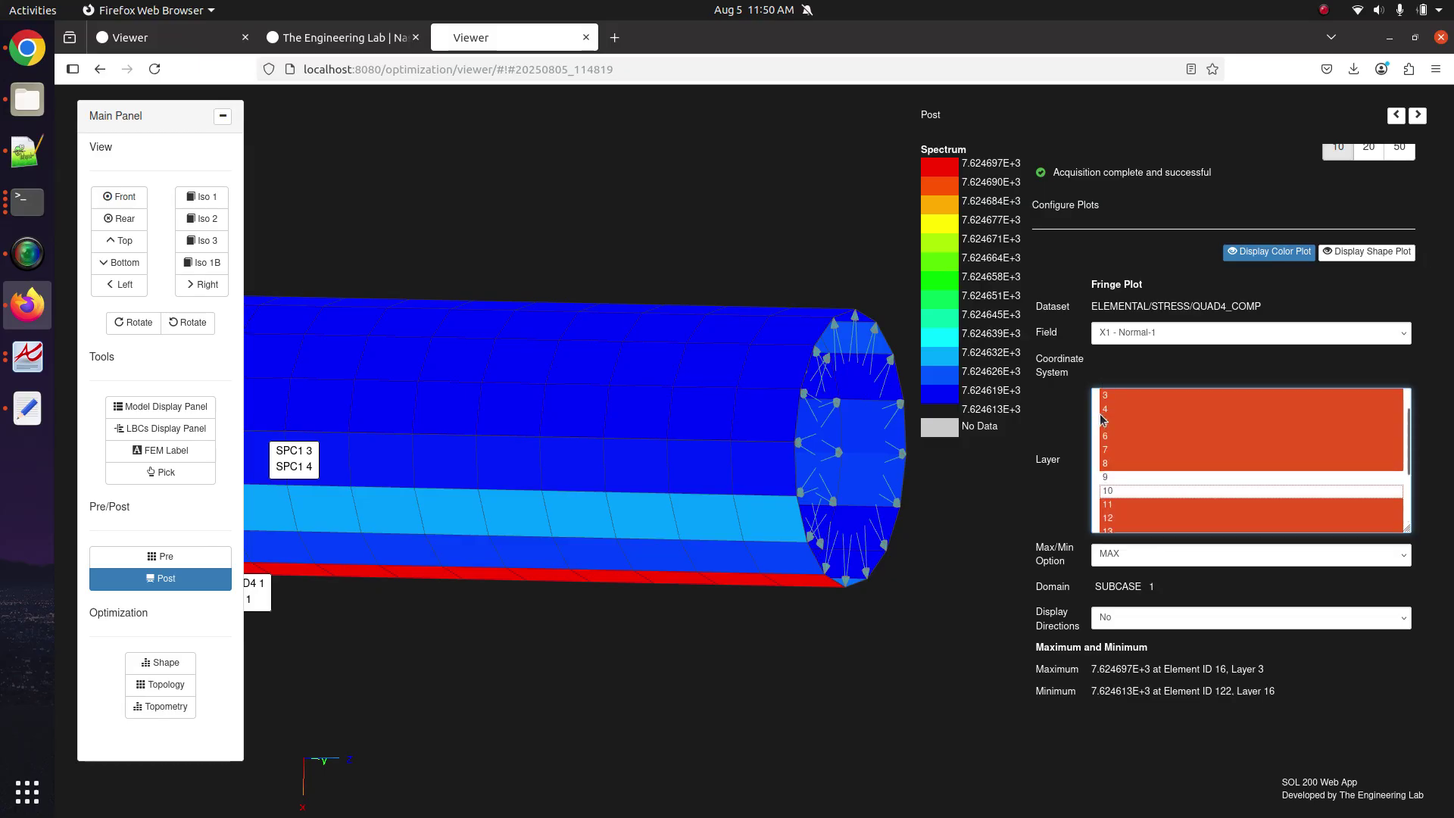
scroll(1119, 516, down, 3)
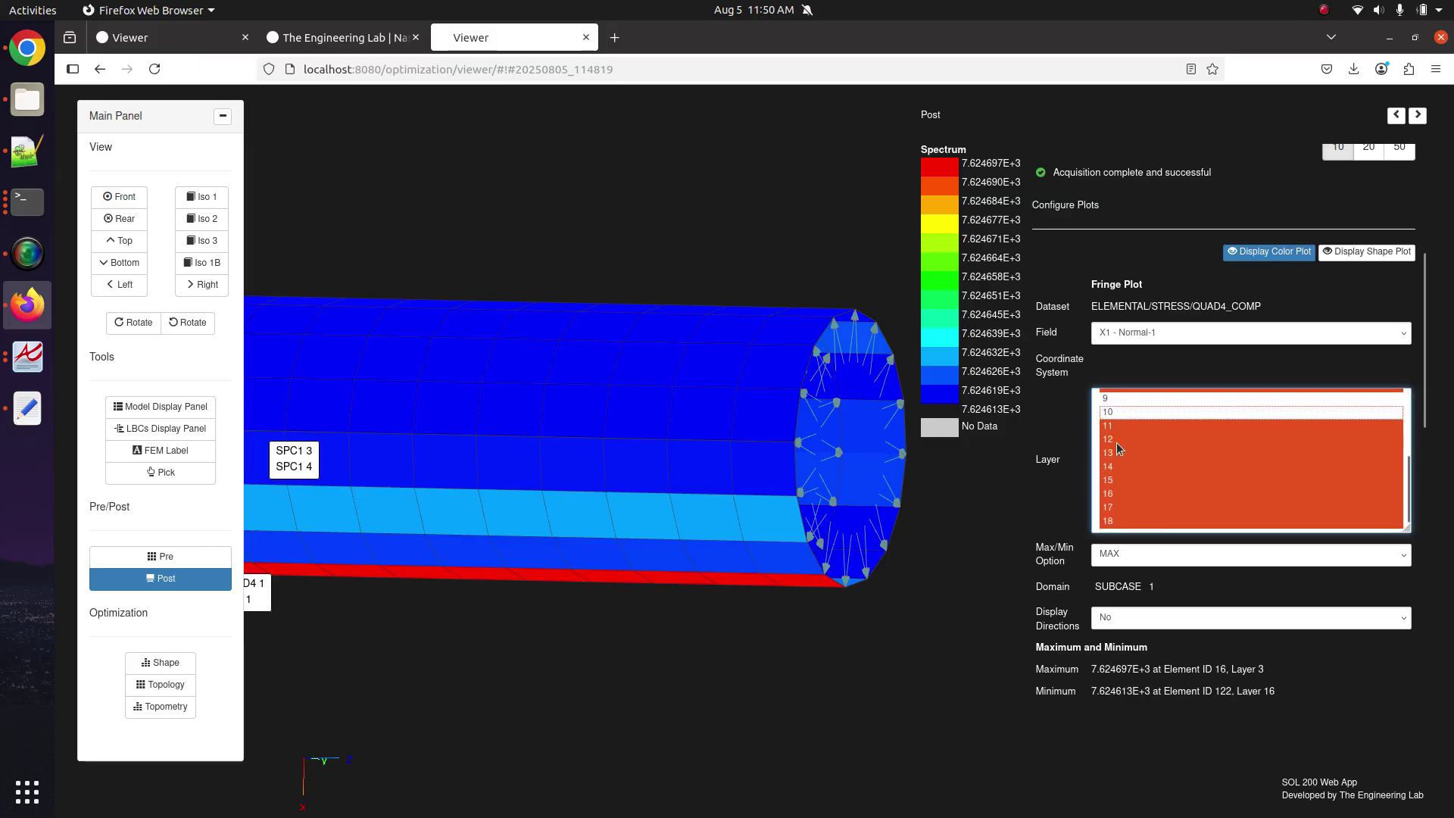
drag(818, 546, 651, 522)
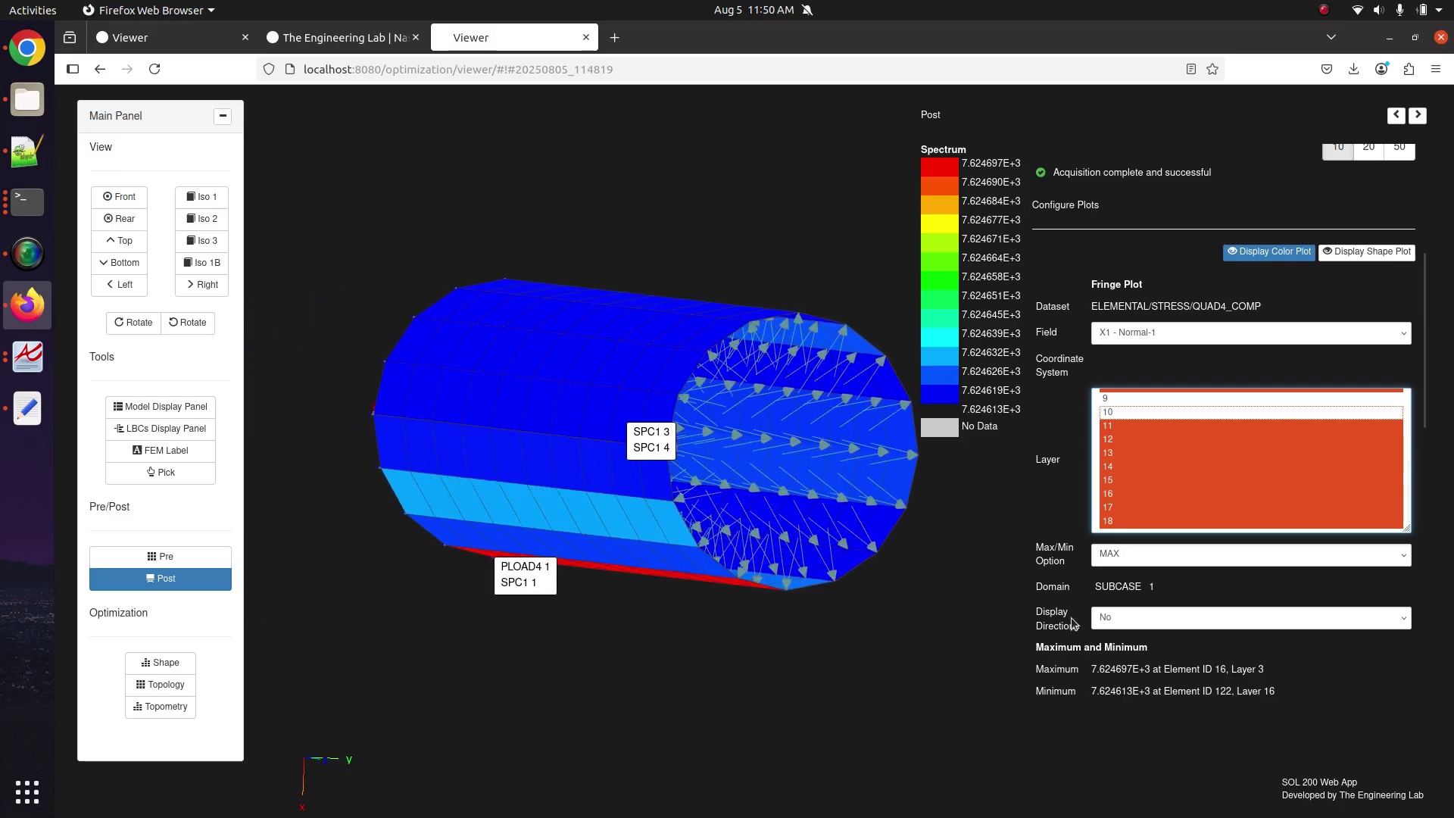
Add one maximum label marking 7.624697E+3 at element 16, layer 3, and rotate the tube toward it.
scroll(1121, 587, down, 5)
click(1112, 525)
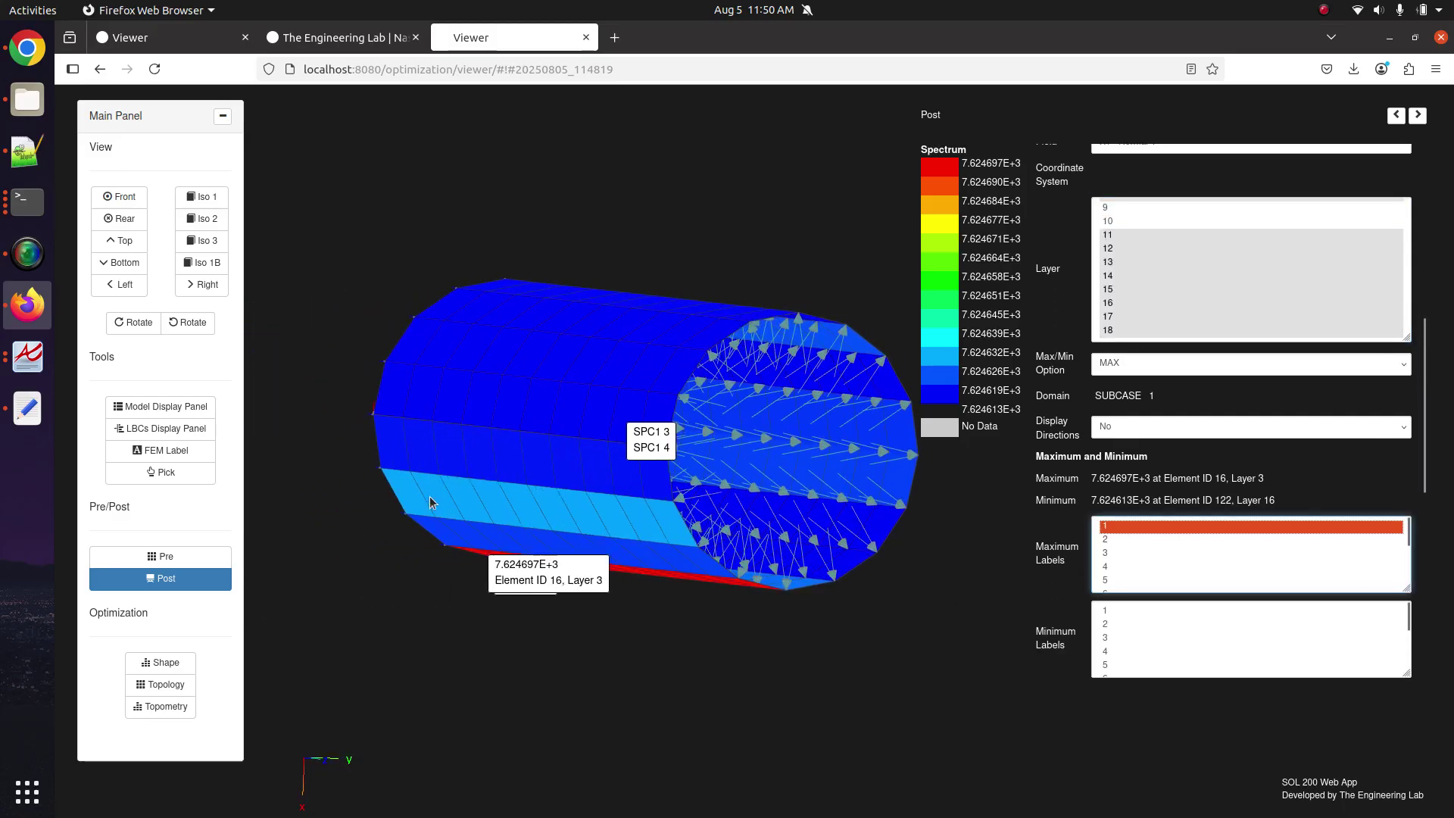
scroll(426, 503, up, 5)
drag(356, 494, 521, 517)
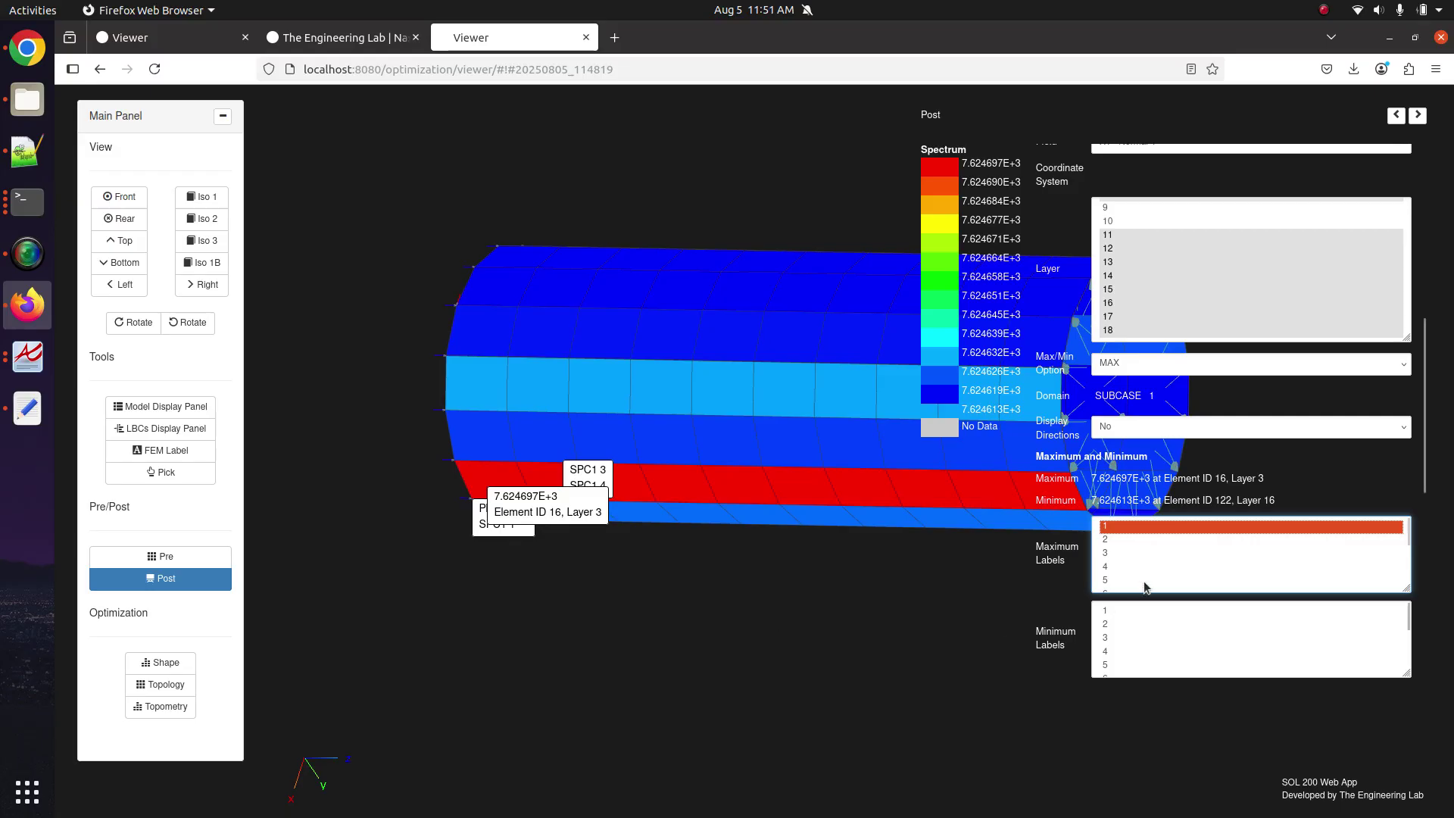
scroll(1107, 517, up, 3)
scroll(1107, 518, up, 2)
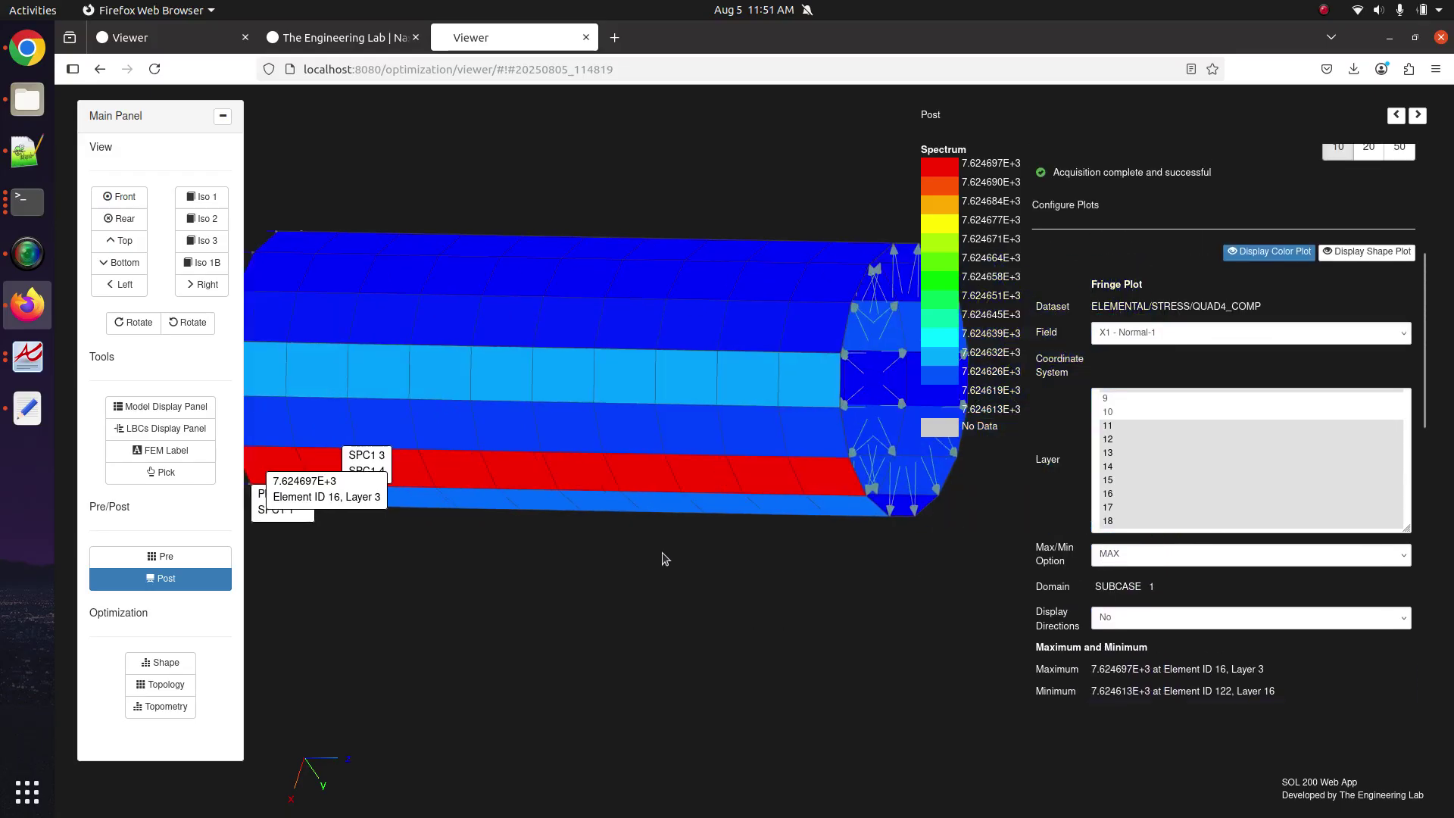
scroll(1083, 561, up, 5)
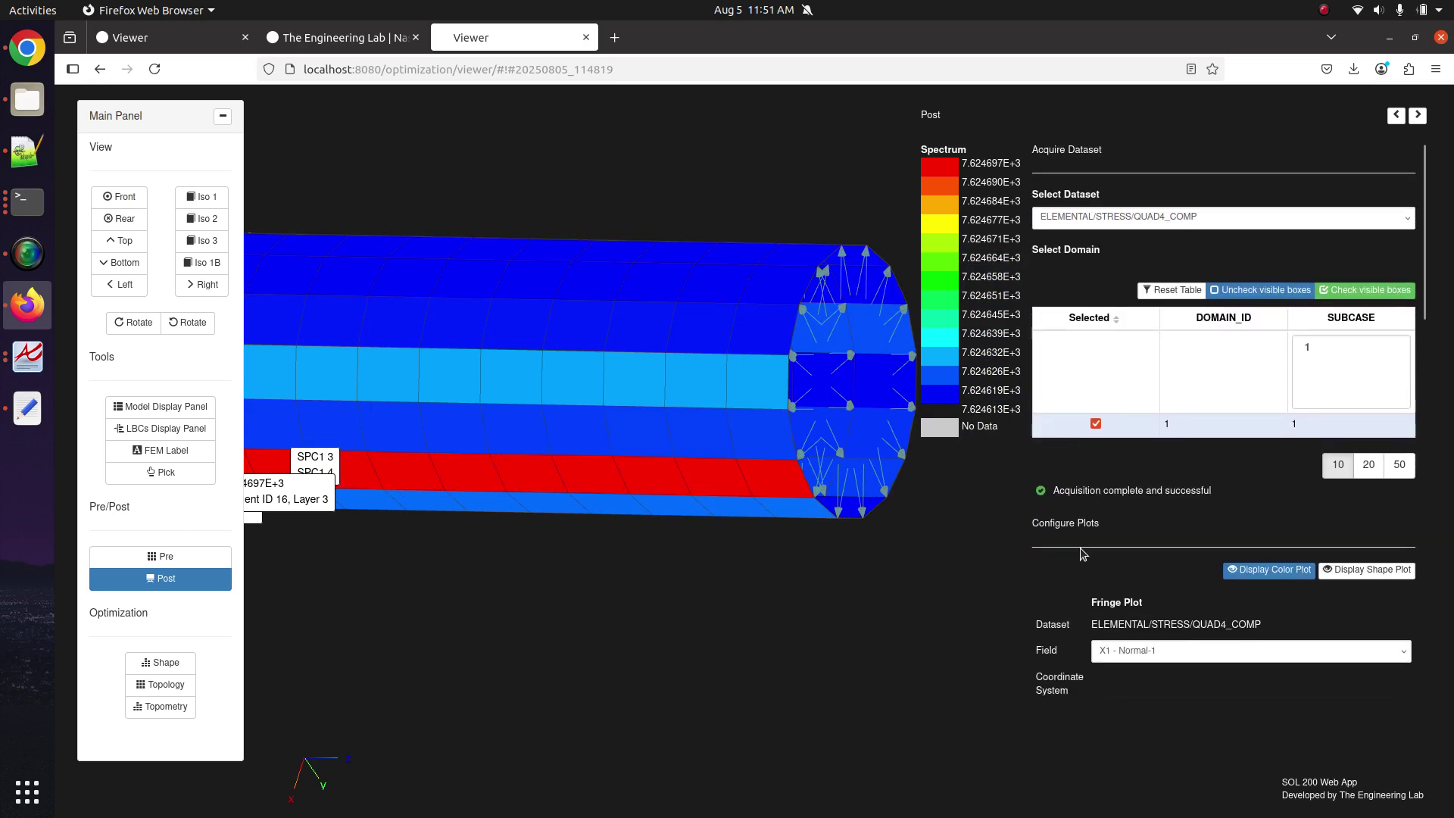
Switch the fringe field to Y1 - Normal-2, now ranging 3.323128E+2 to 3.323168E+2.
scroll(1113, 454, down, 4)
click(1128, 396)
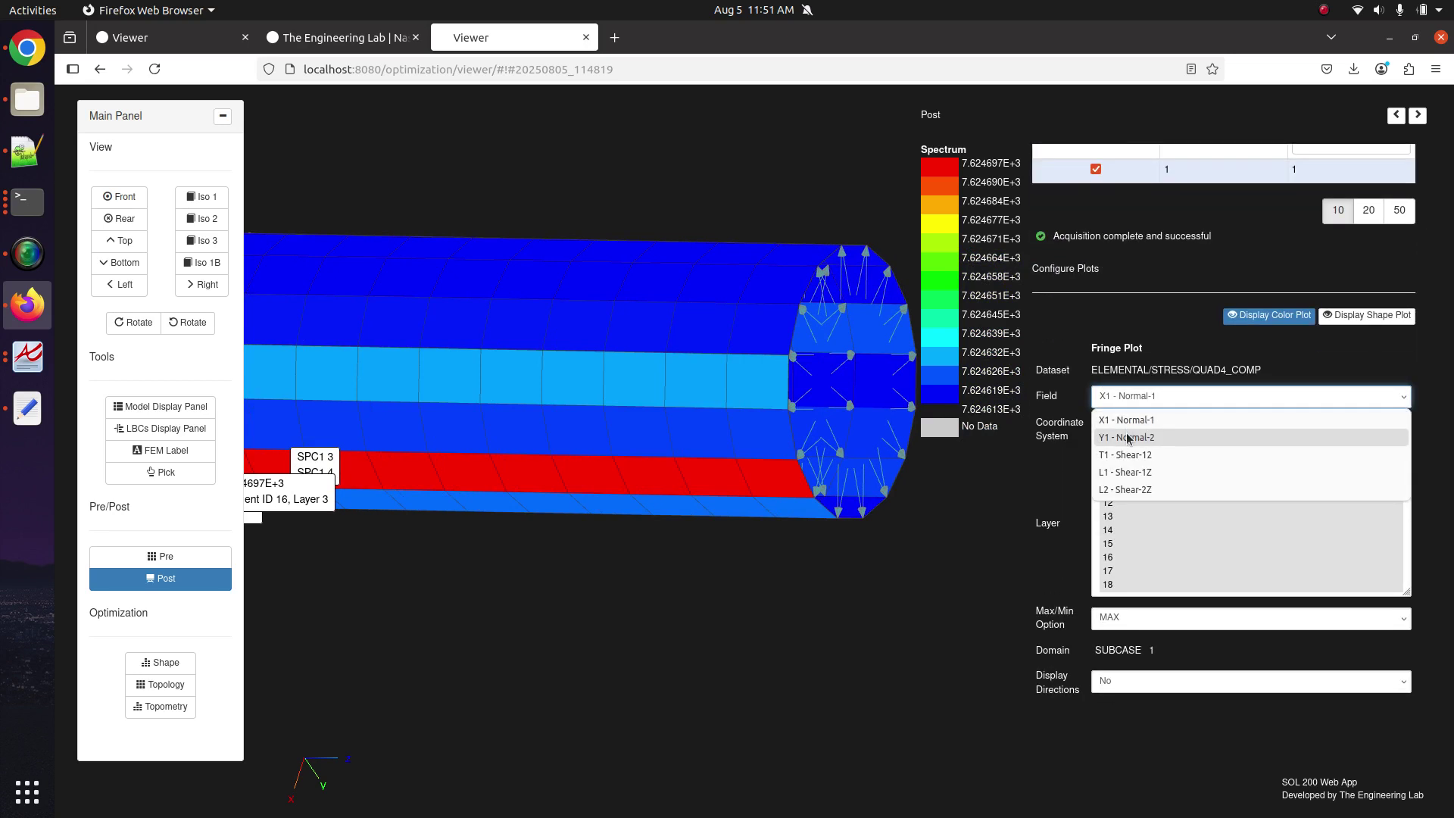
click(1128, 438)
click(1140, 405)
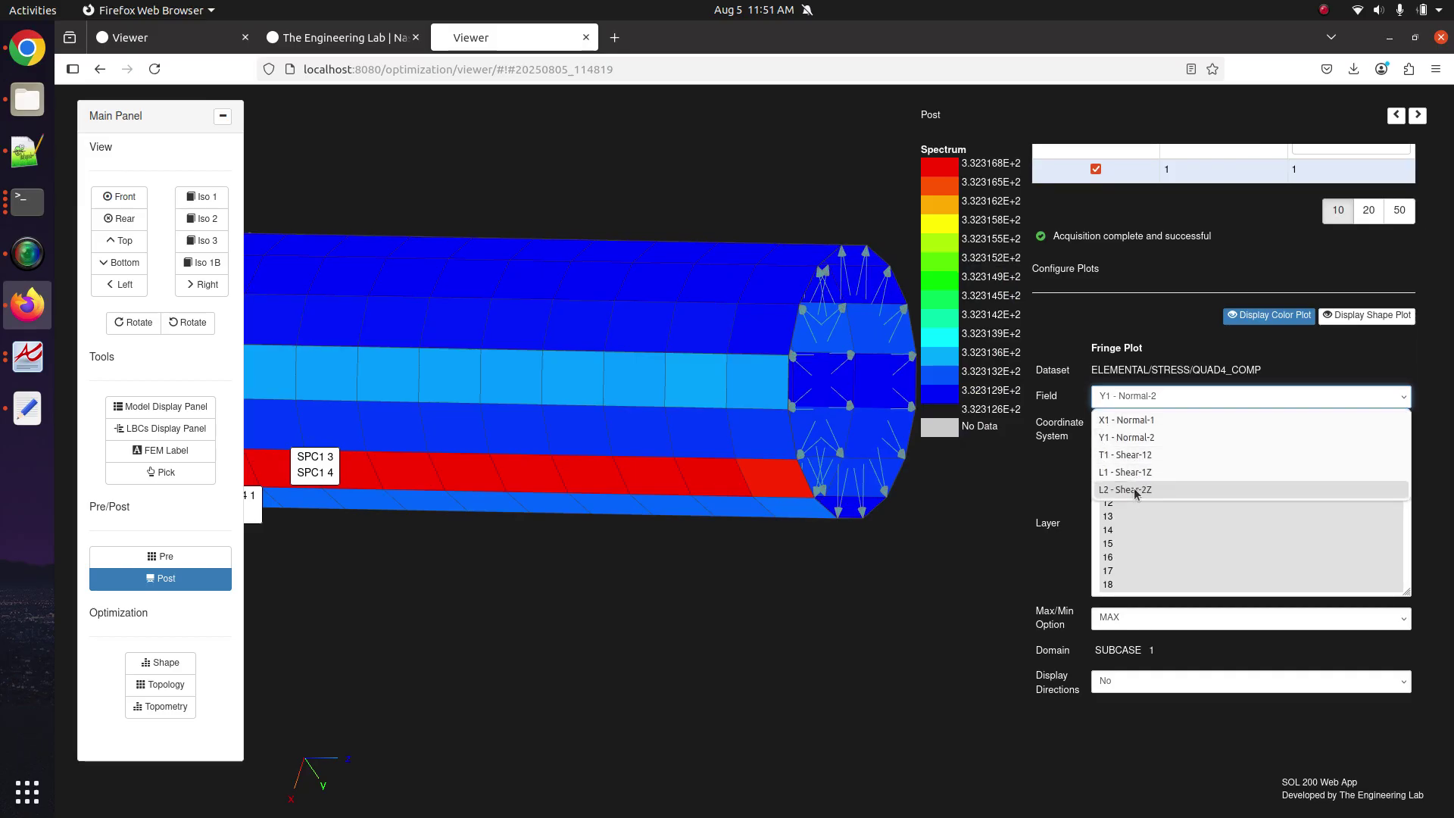
click(1138, 354)
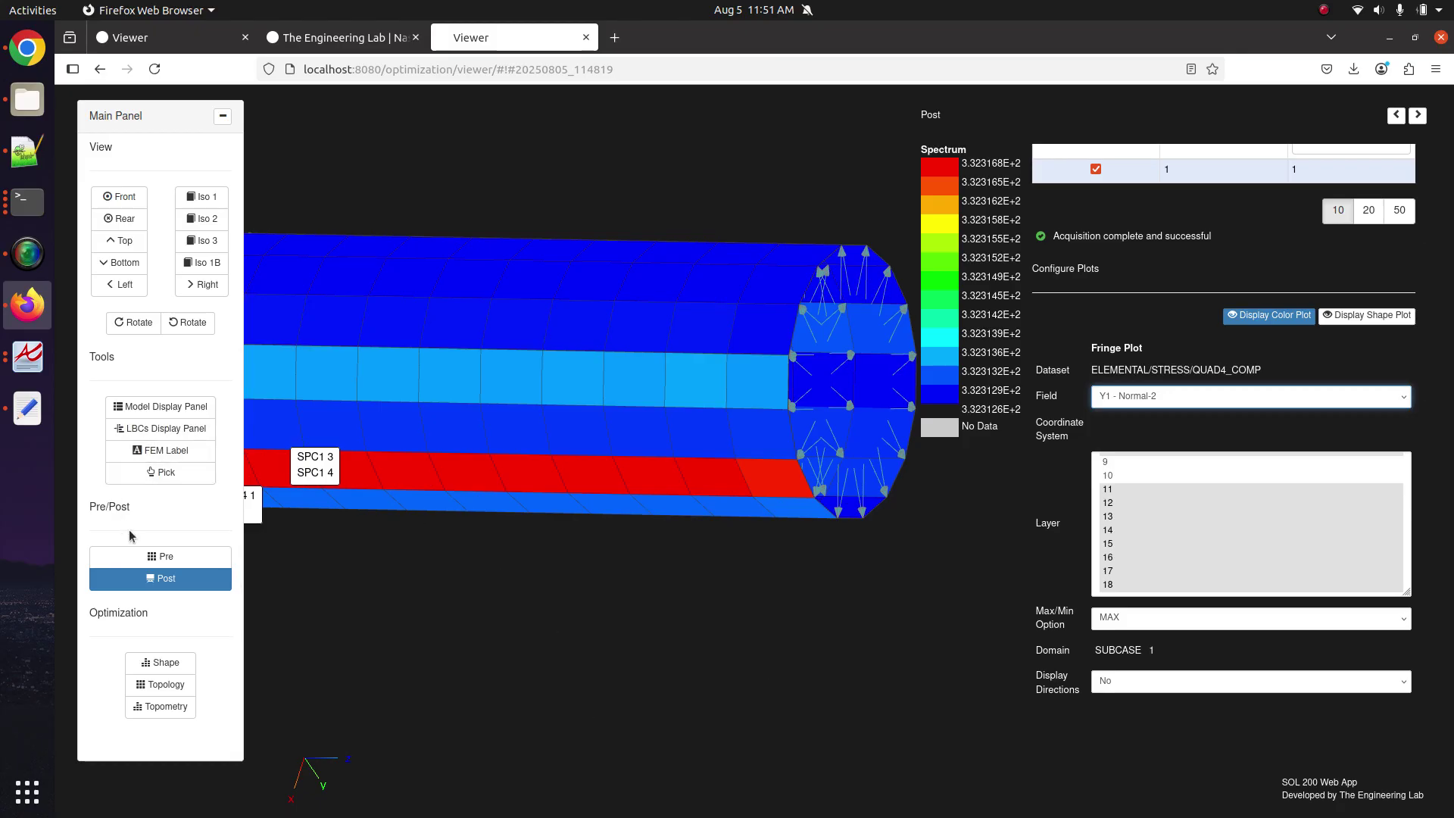
Create a new empty document in Notepad++.
click(28, 152)
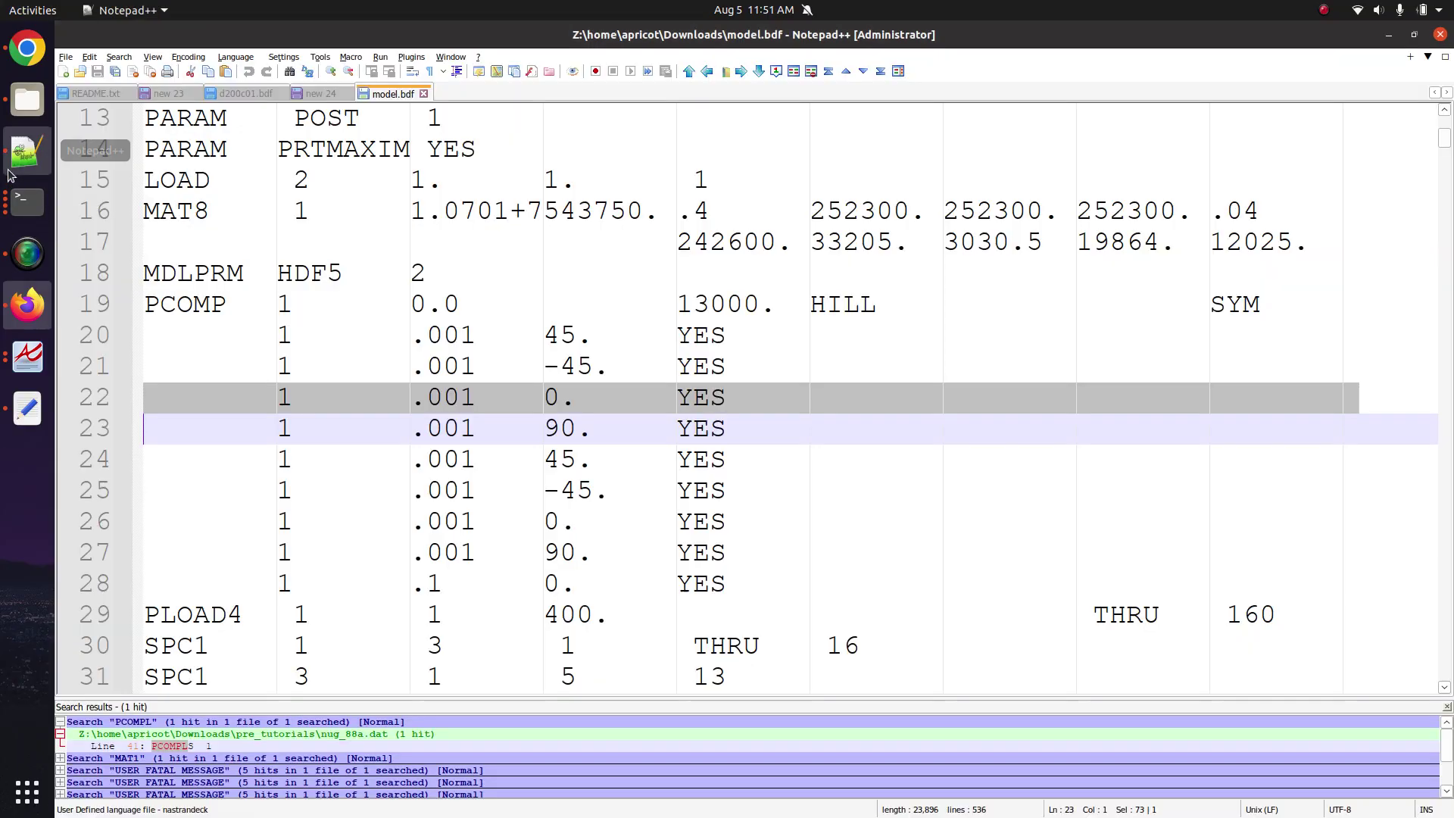
click(65, 57)
click(64, 72)
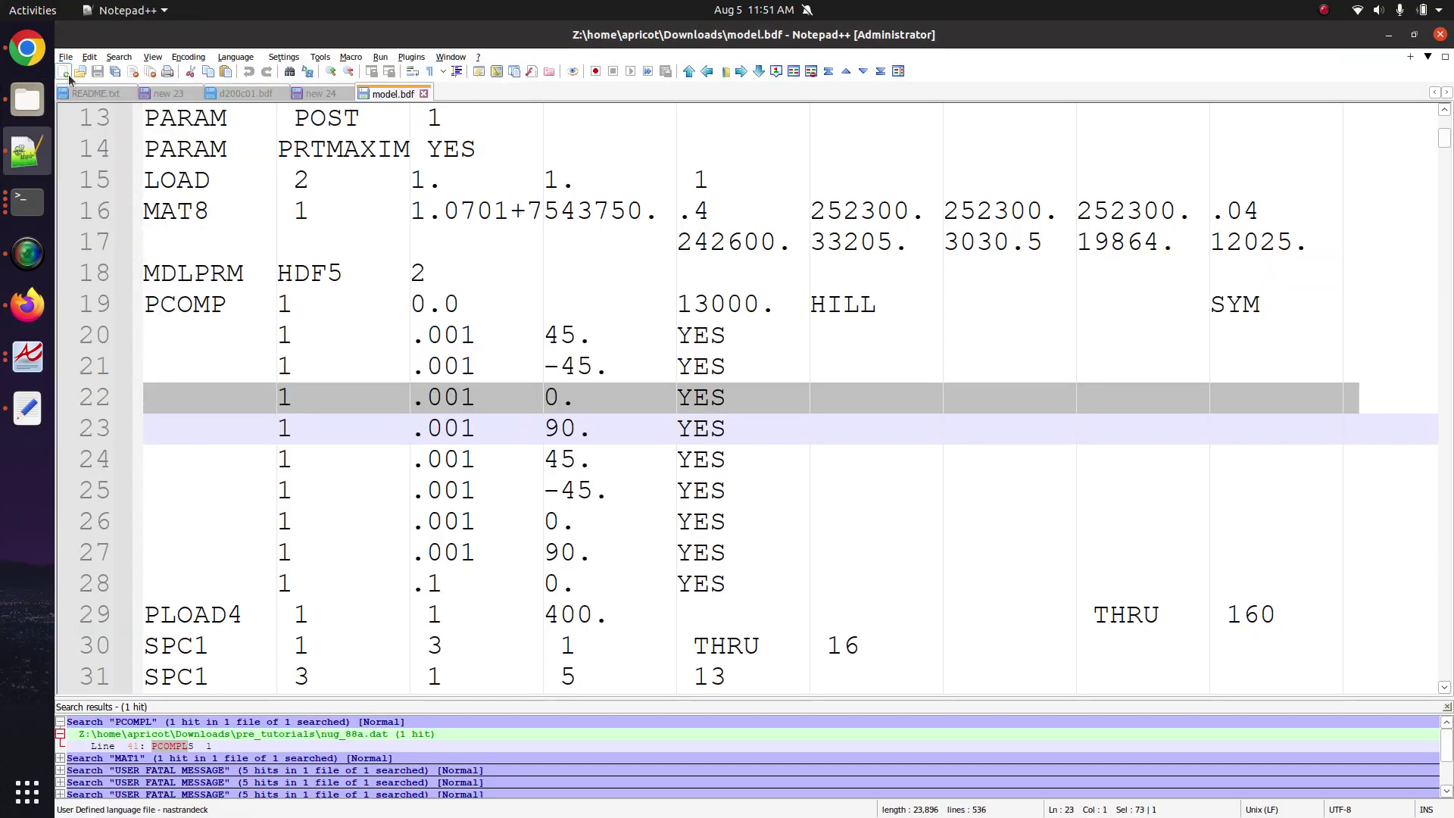
click(63, 72)
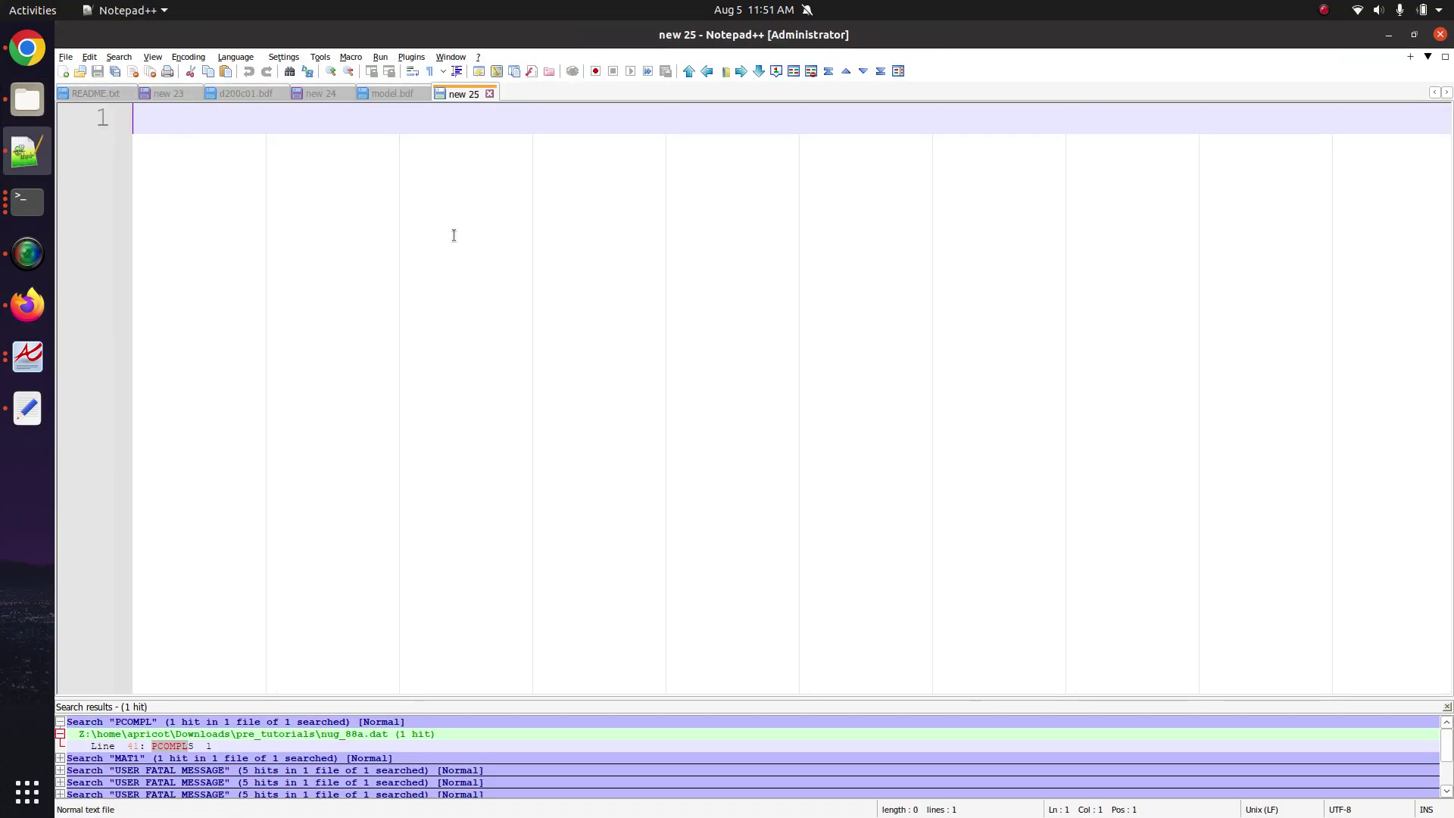
Type 'Material coordinate system for each element' with the question 'What is the 0 degree direction?' below.
text(Material coordinate)
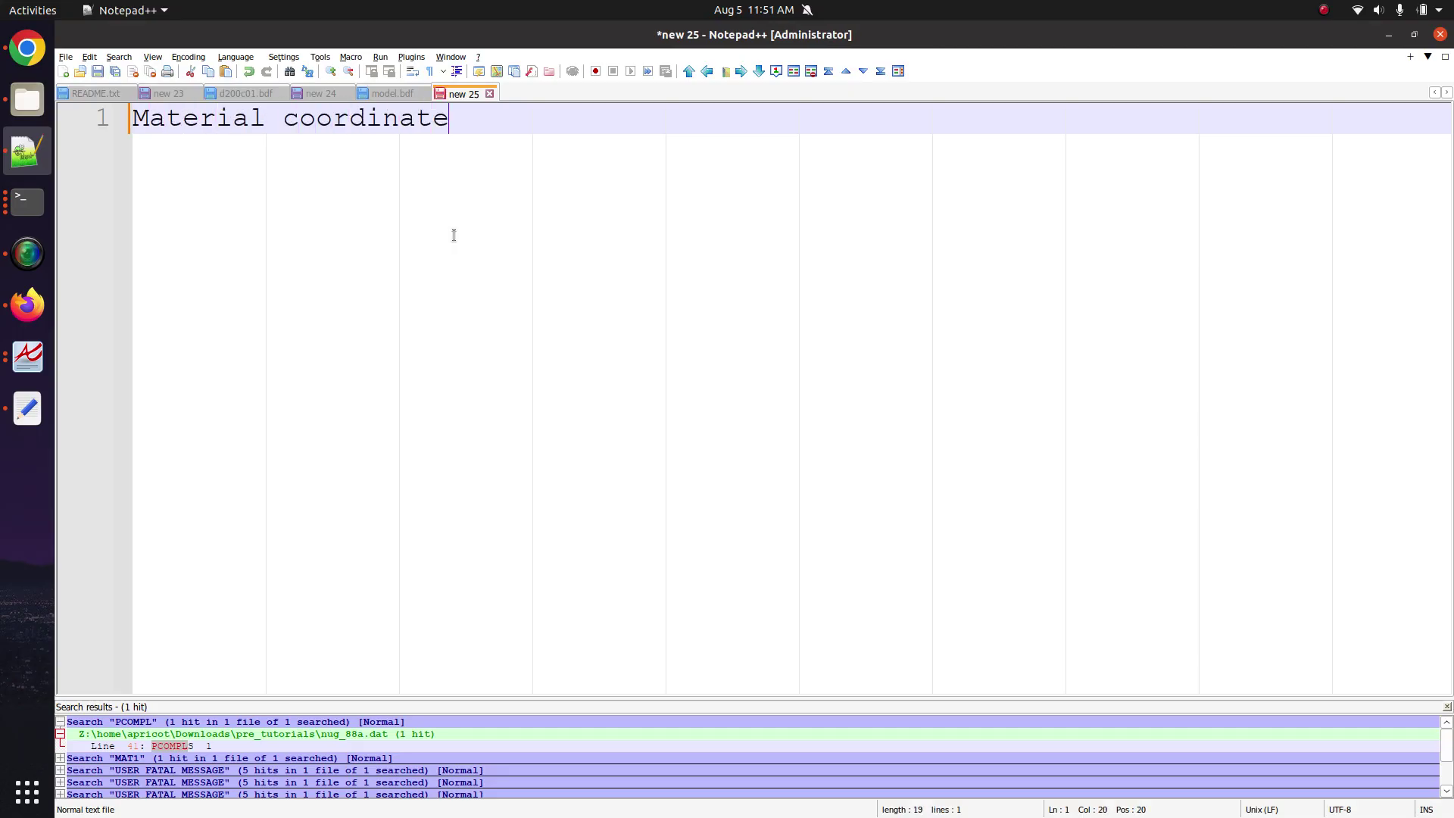
text( system for each elee)
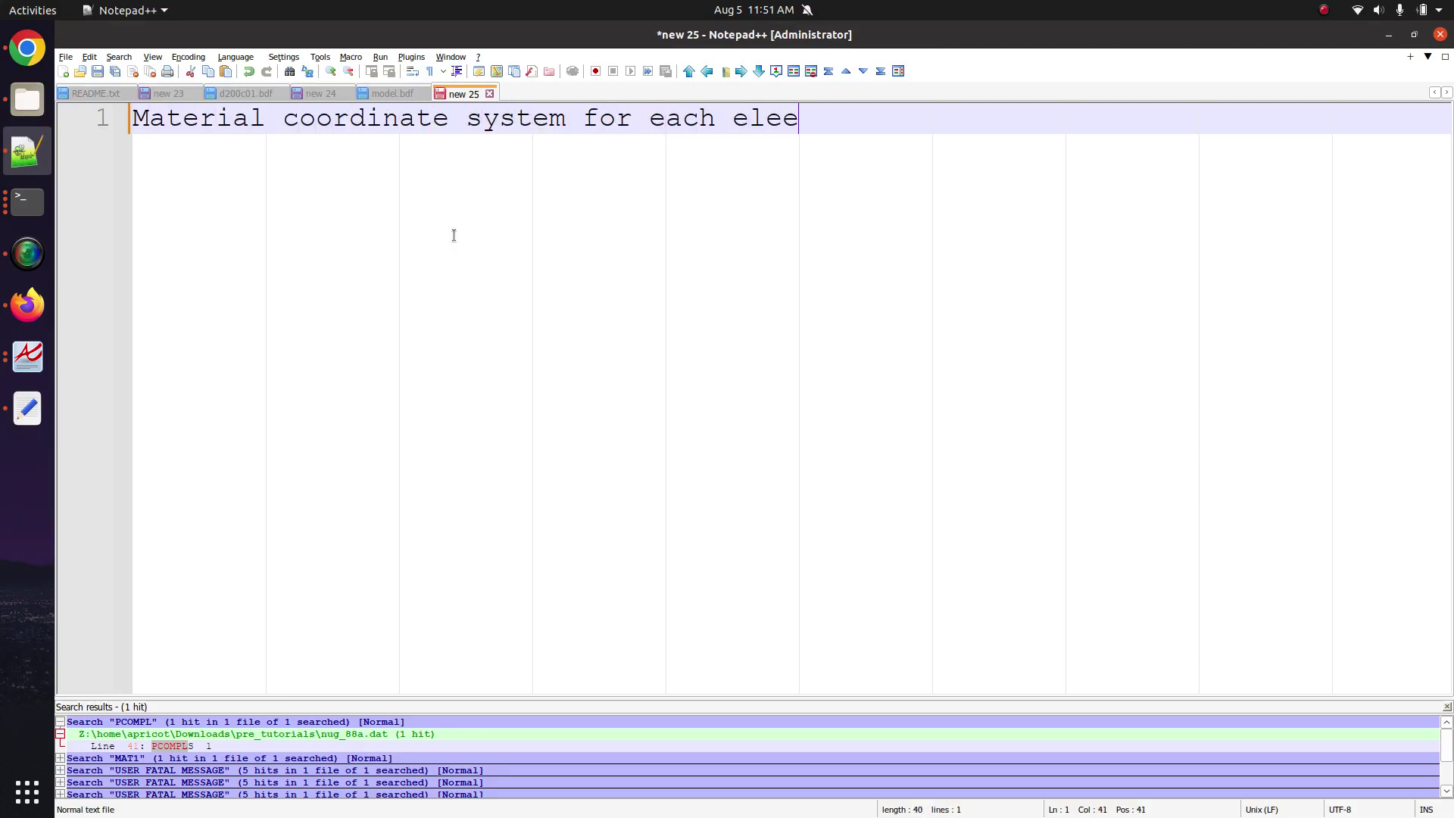
text(mnt)
key(BackSpace)
key(BackSpace)
key(BackSpace)
key(BackSpace)
text(ment)
key(Return)
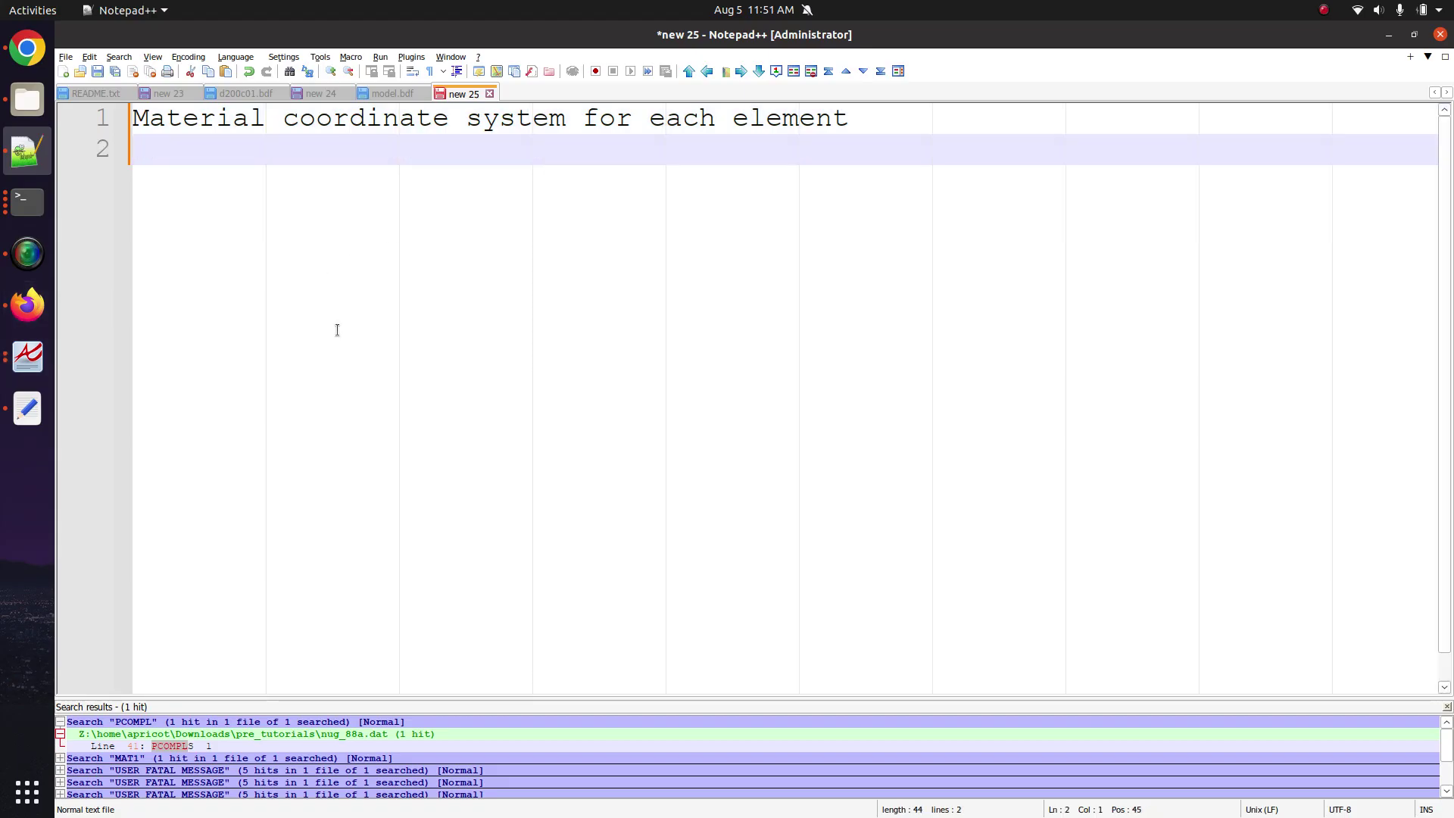
key(Return)
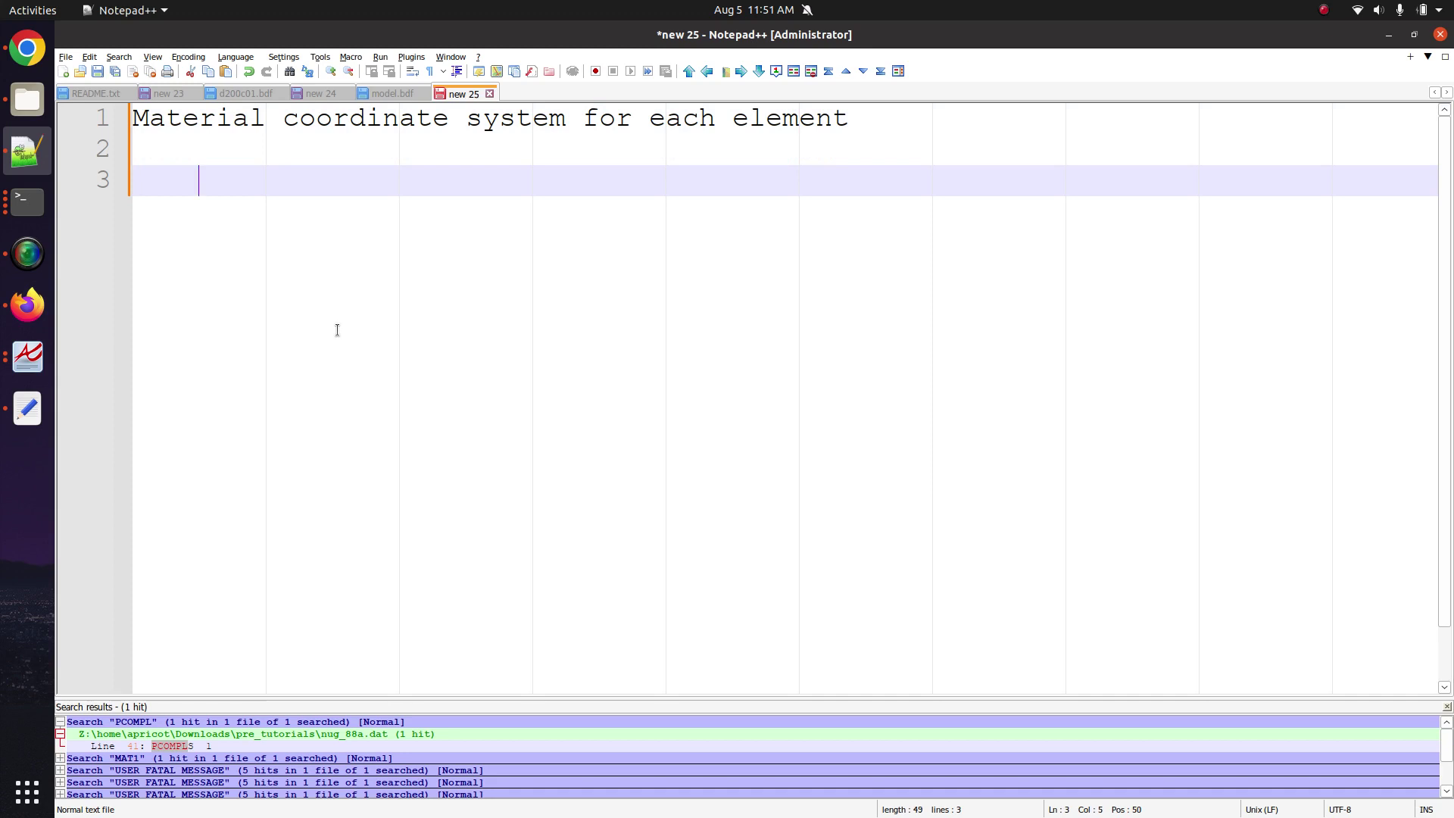
text(What is the 0)
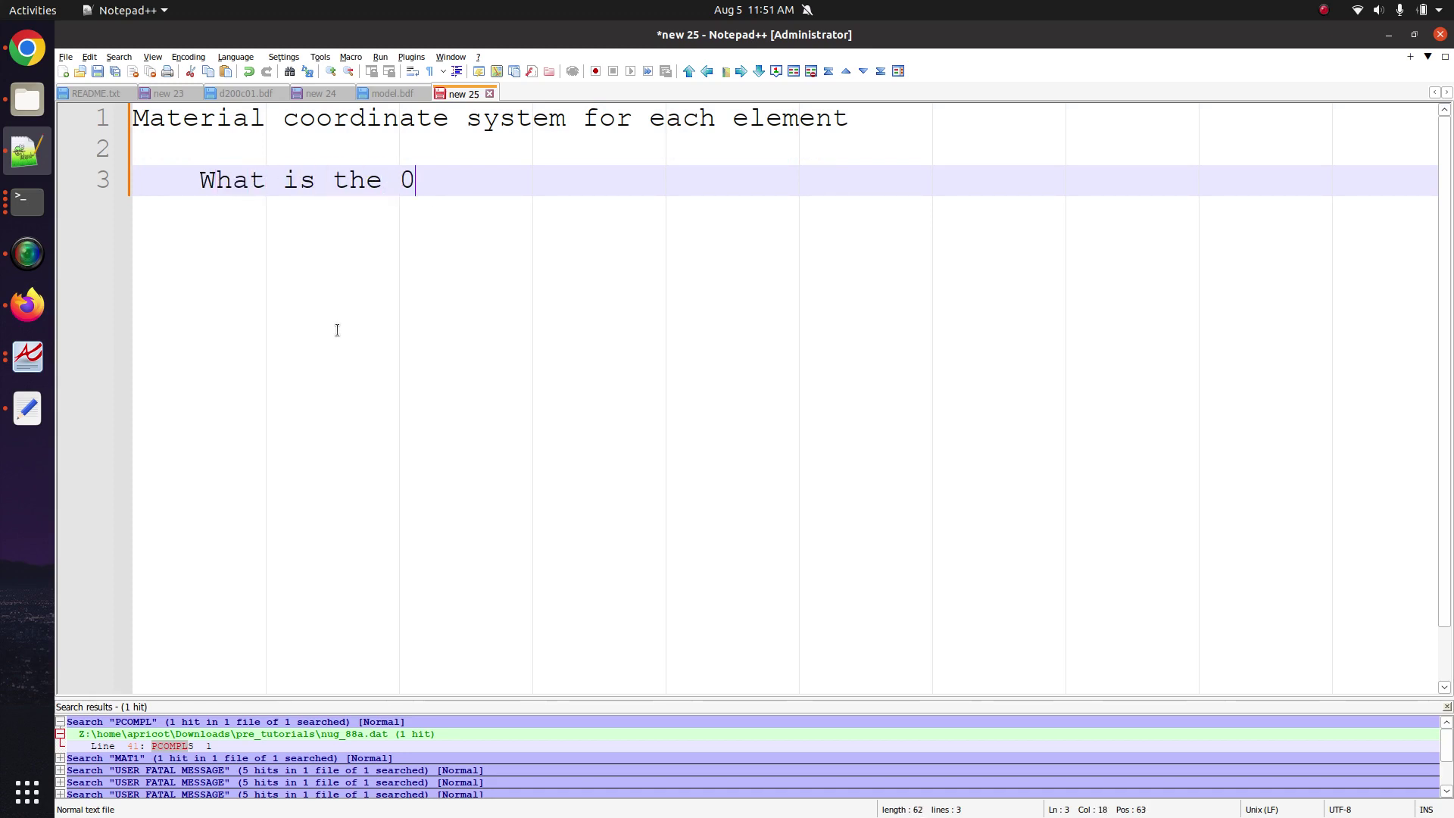
text( degree d)
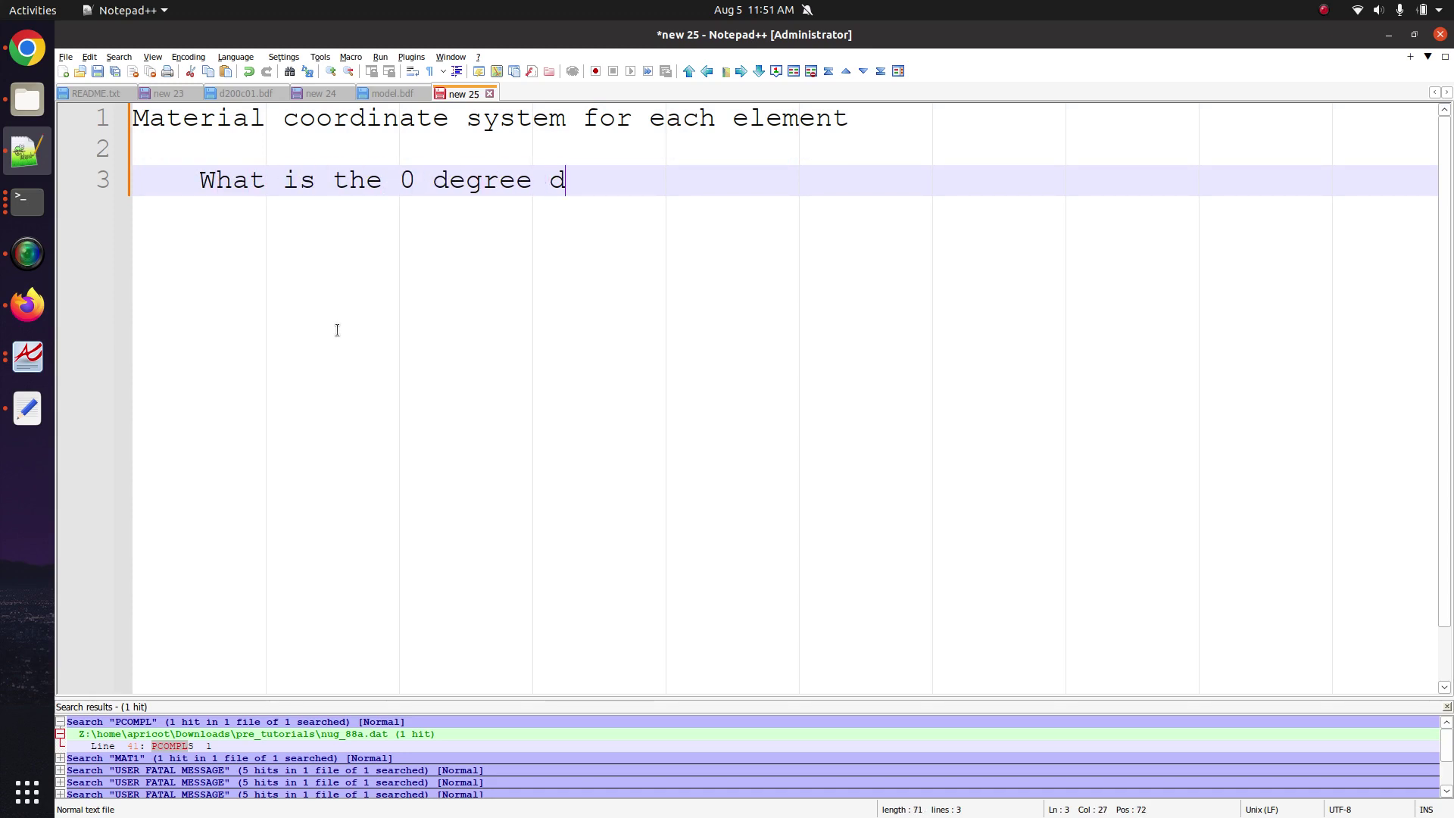
text(irection?)
key(Return)
key(Return)
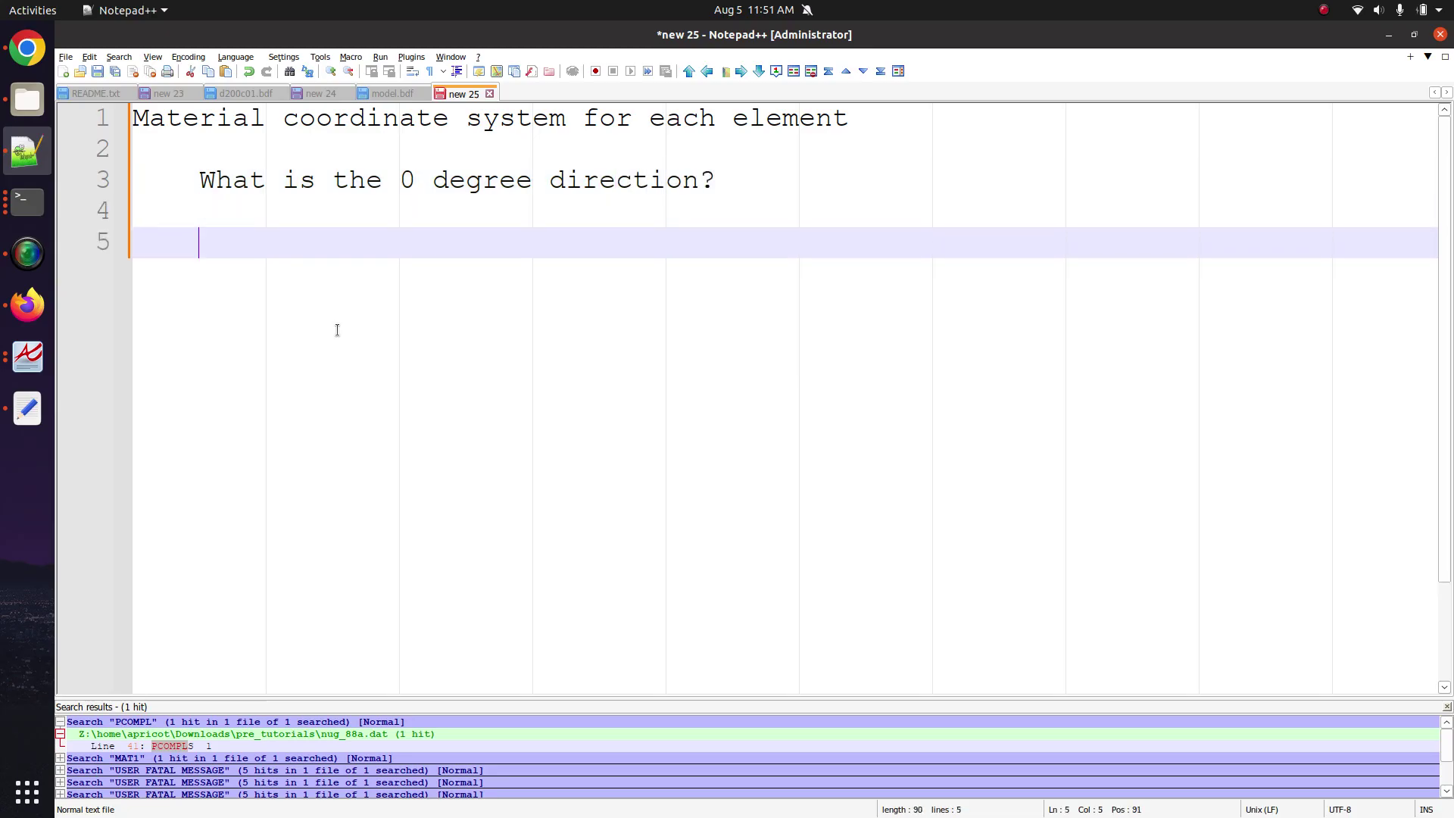
Prefix the first line with '1) ' and place the cursor on empty line 5.
text(q)
key(BackSpace)
key(Up)
key(Up)
key(Up)
key(Up)
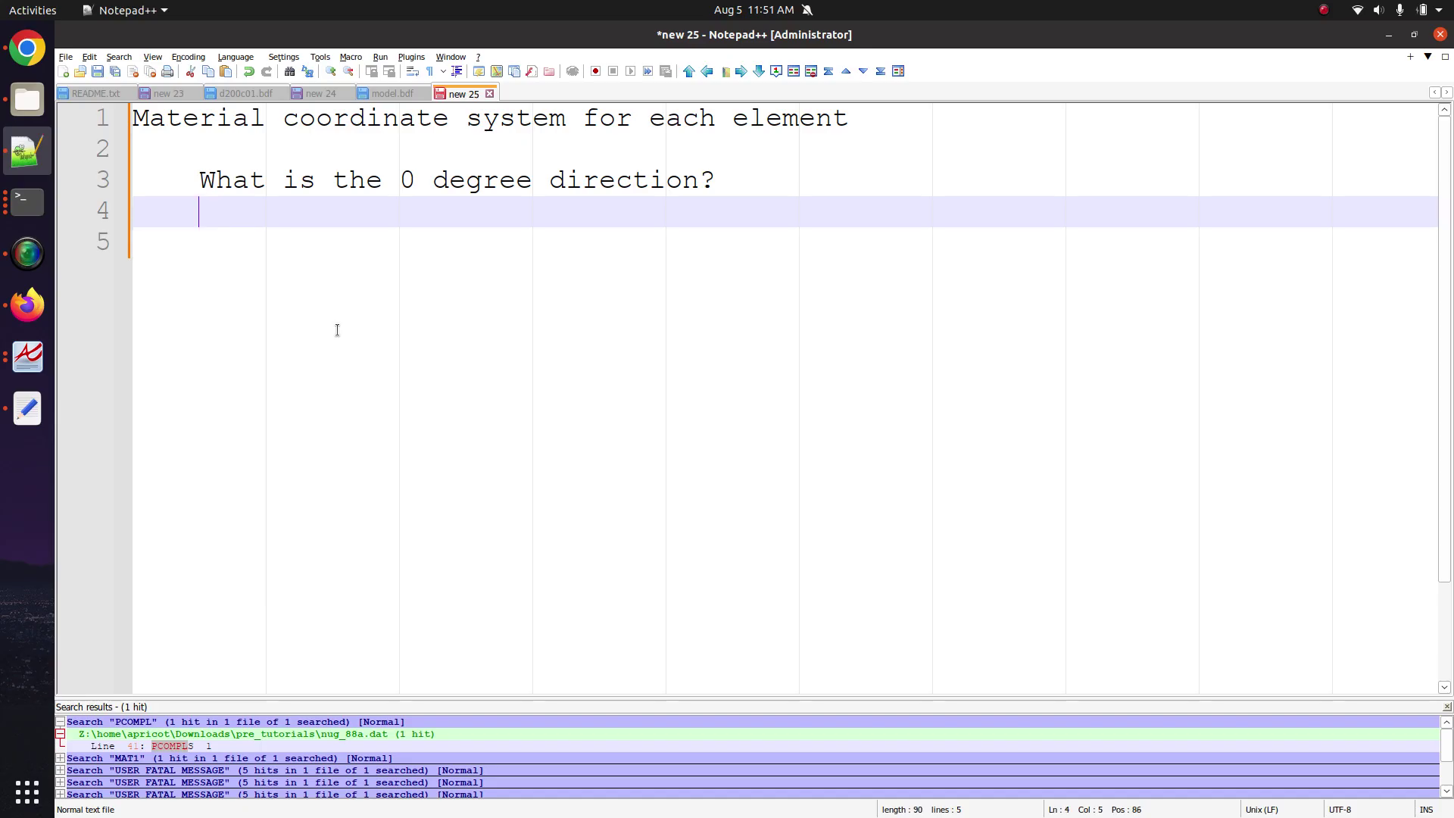
key(Home)
text(1))
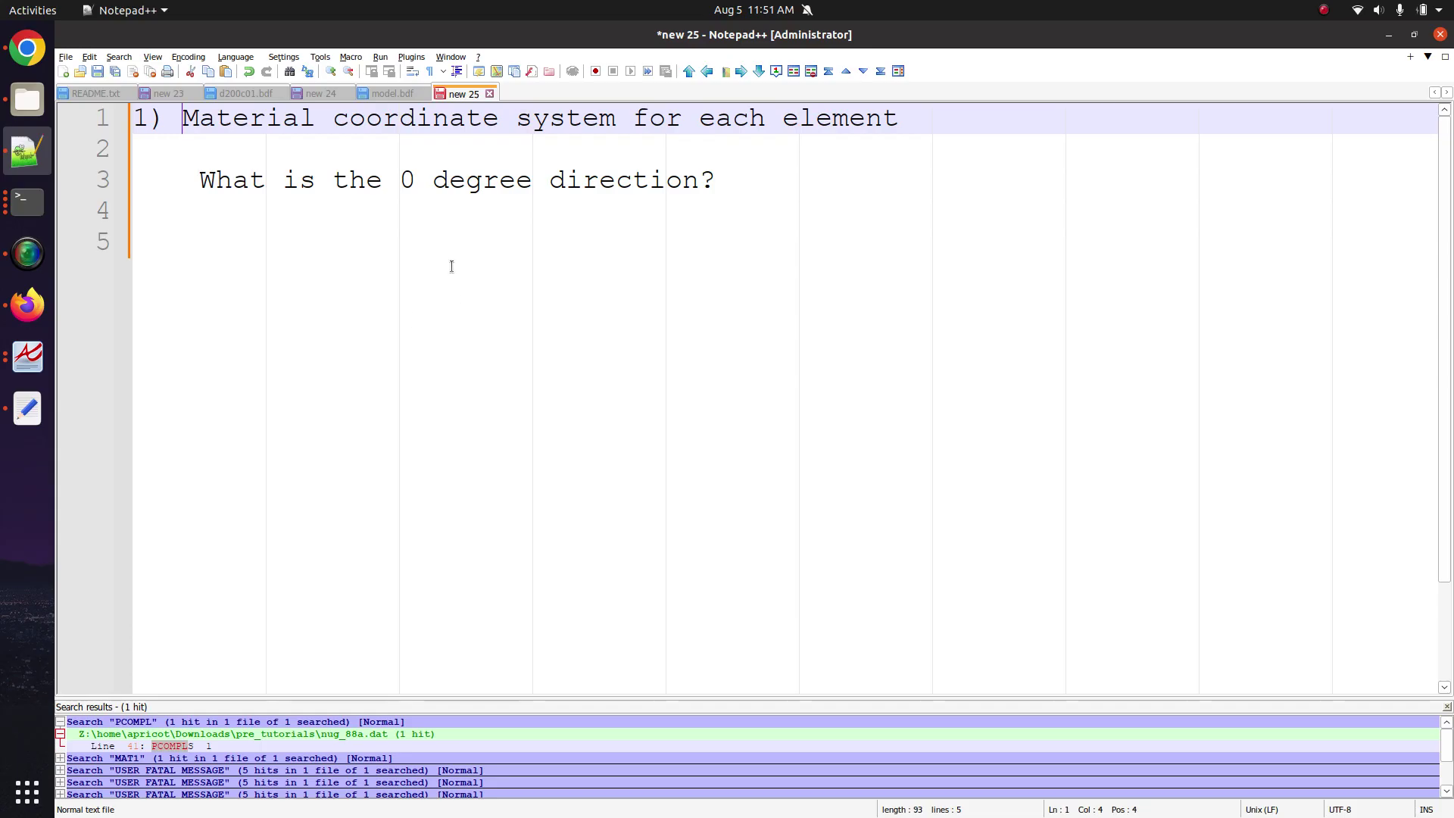
drag(400, 184, 542, 188)
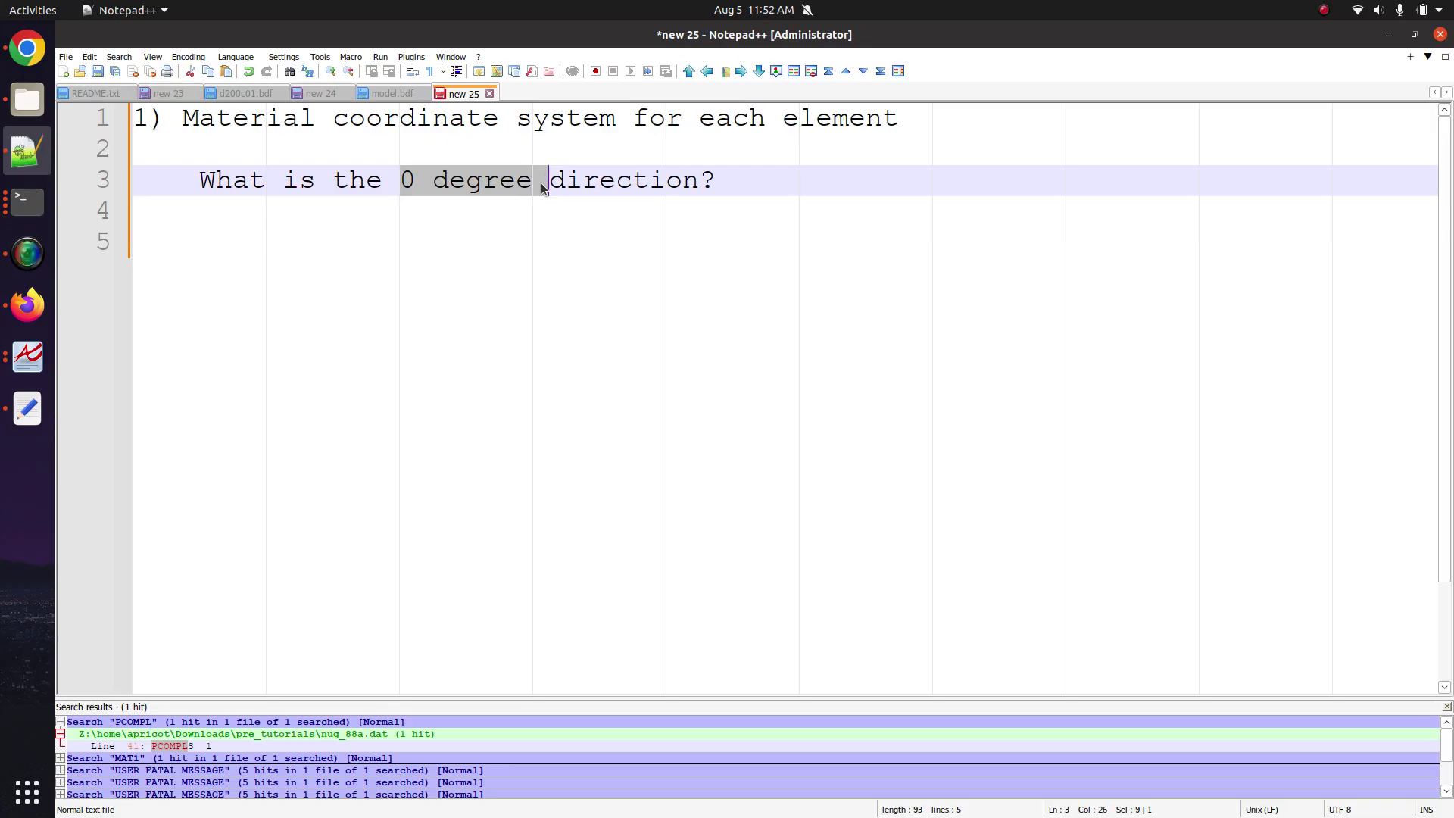
click(392, 324)
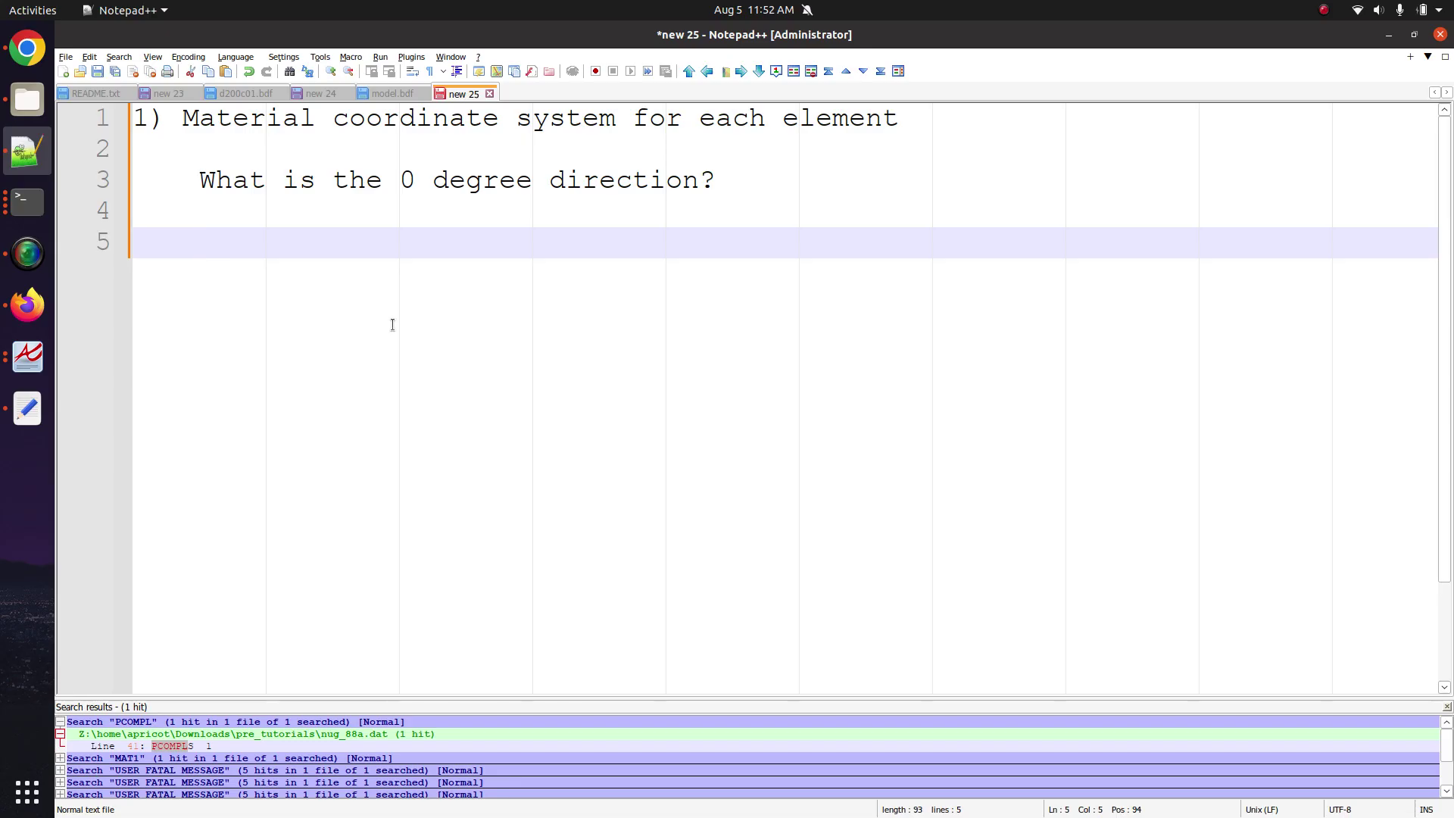
Type '2) Experiment with PCOMP' and, two lines below, the contact's e-mail address.
text(2) Experiment )
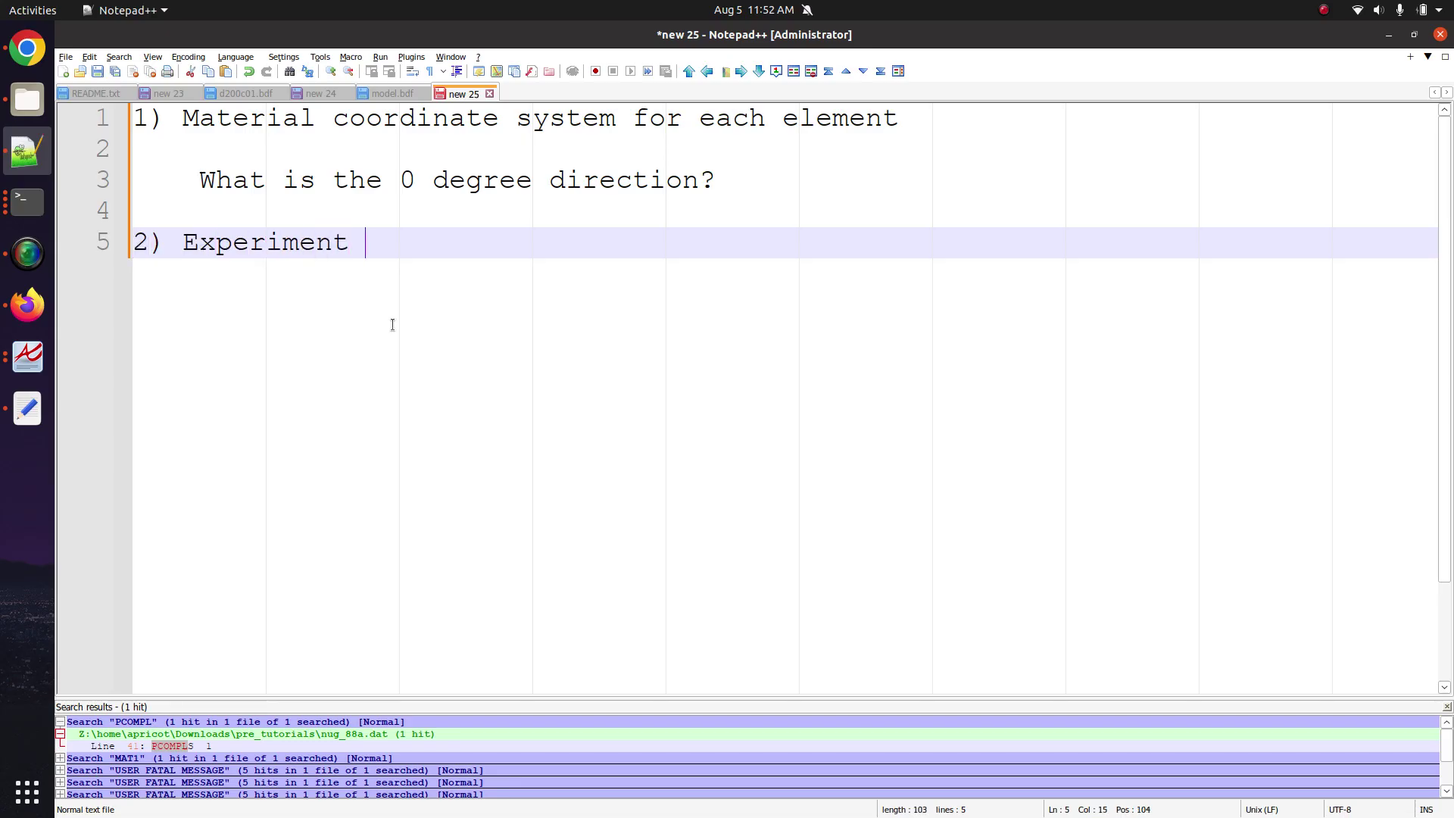
text(with PCOMP)
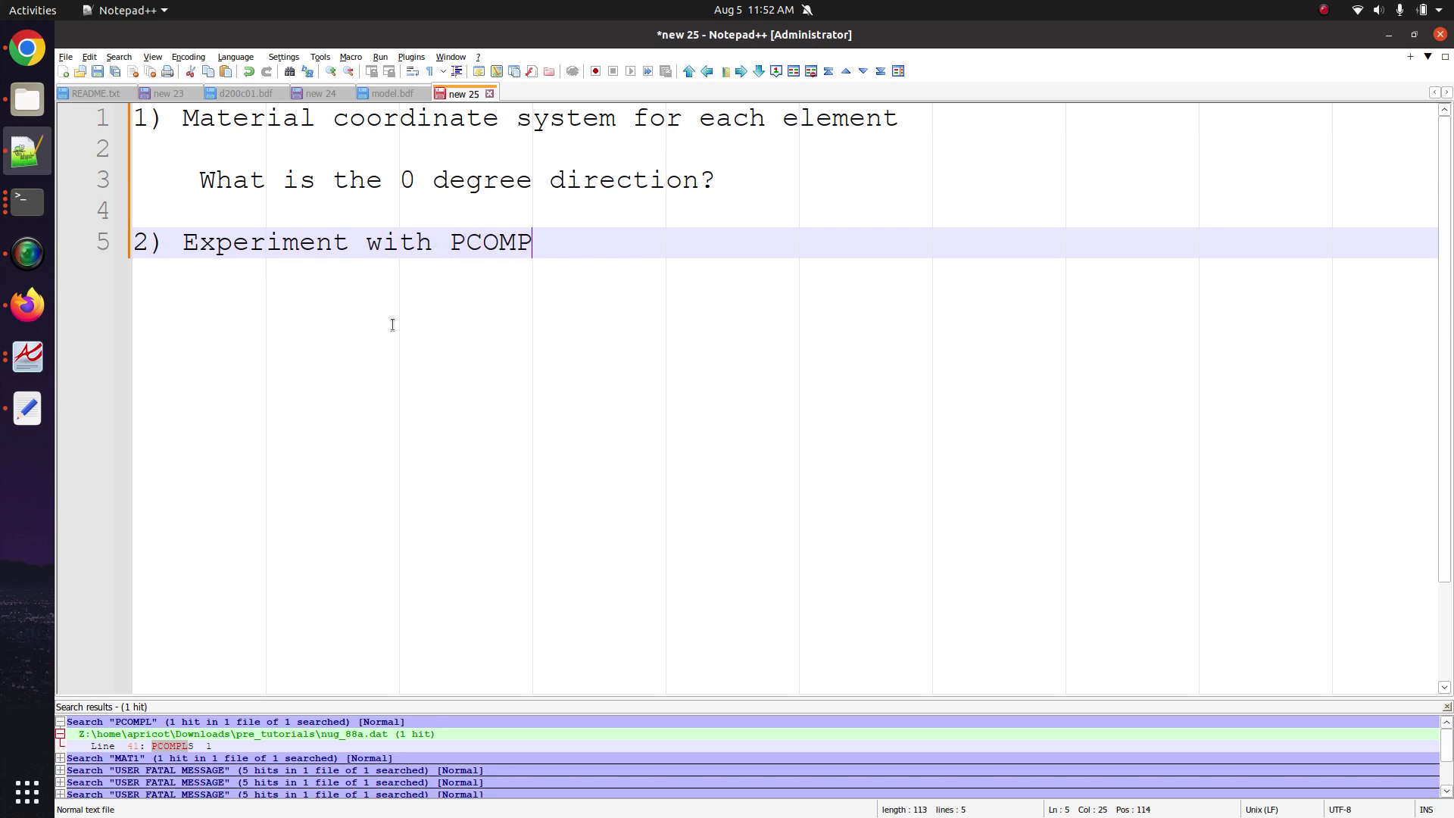
key(Return)
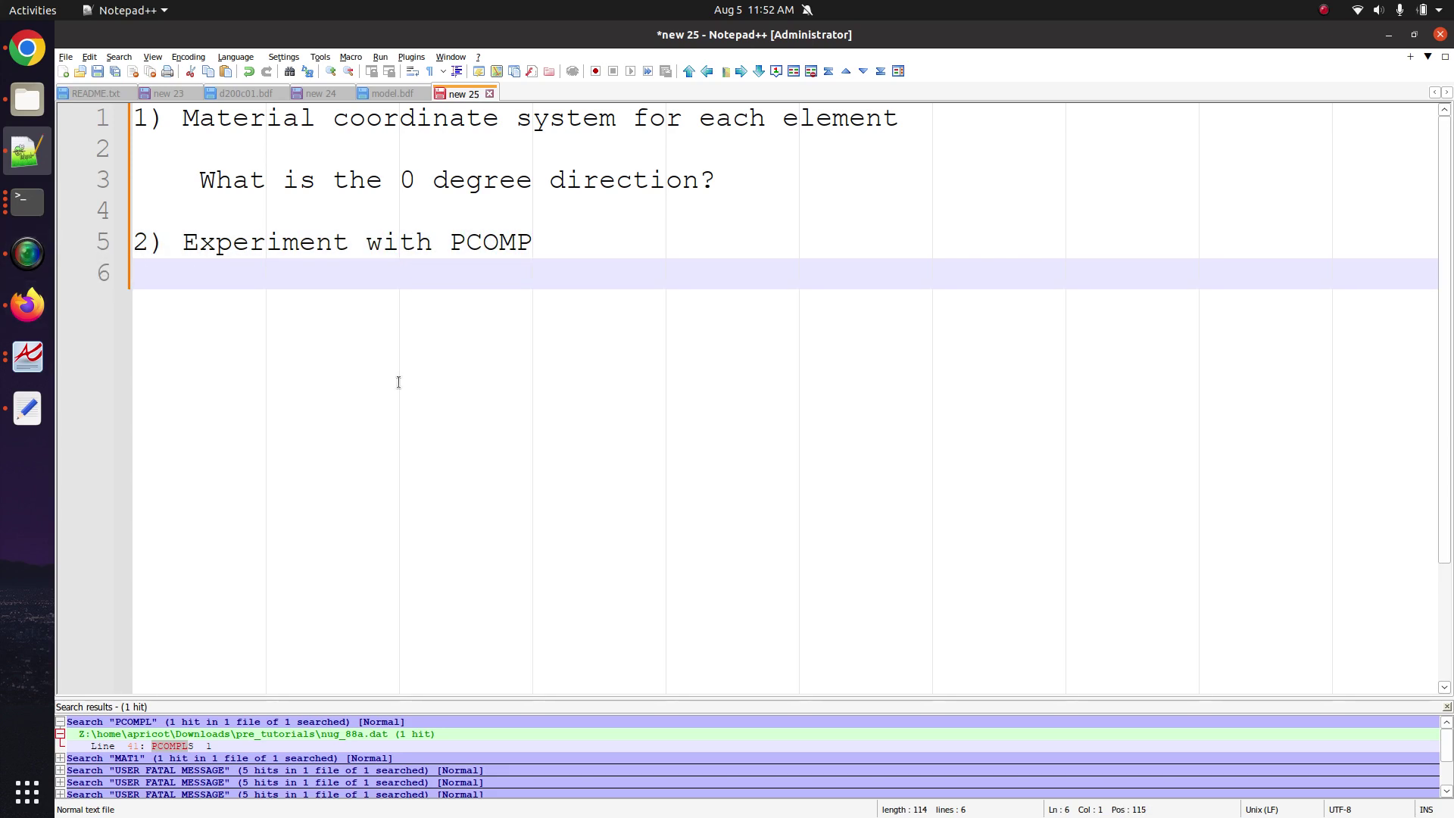
key(Return)
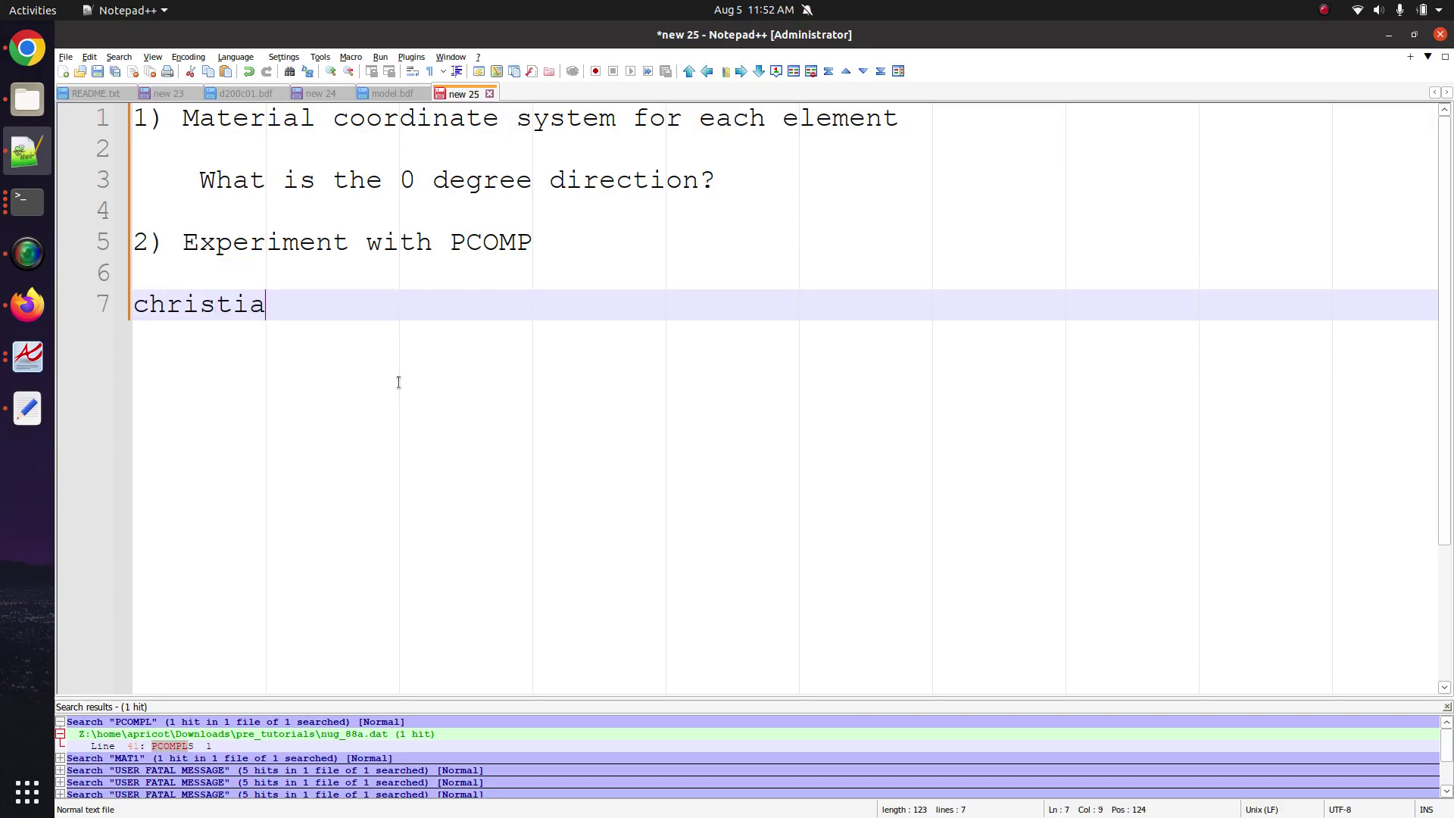
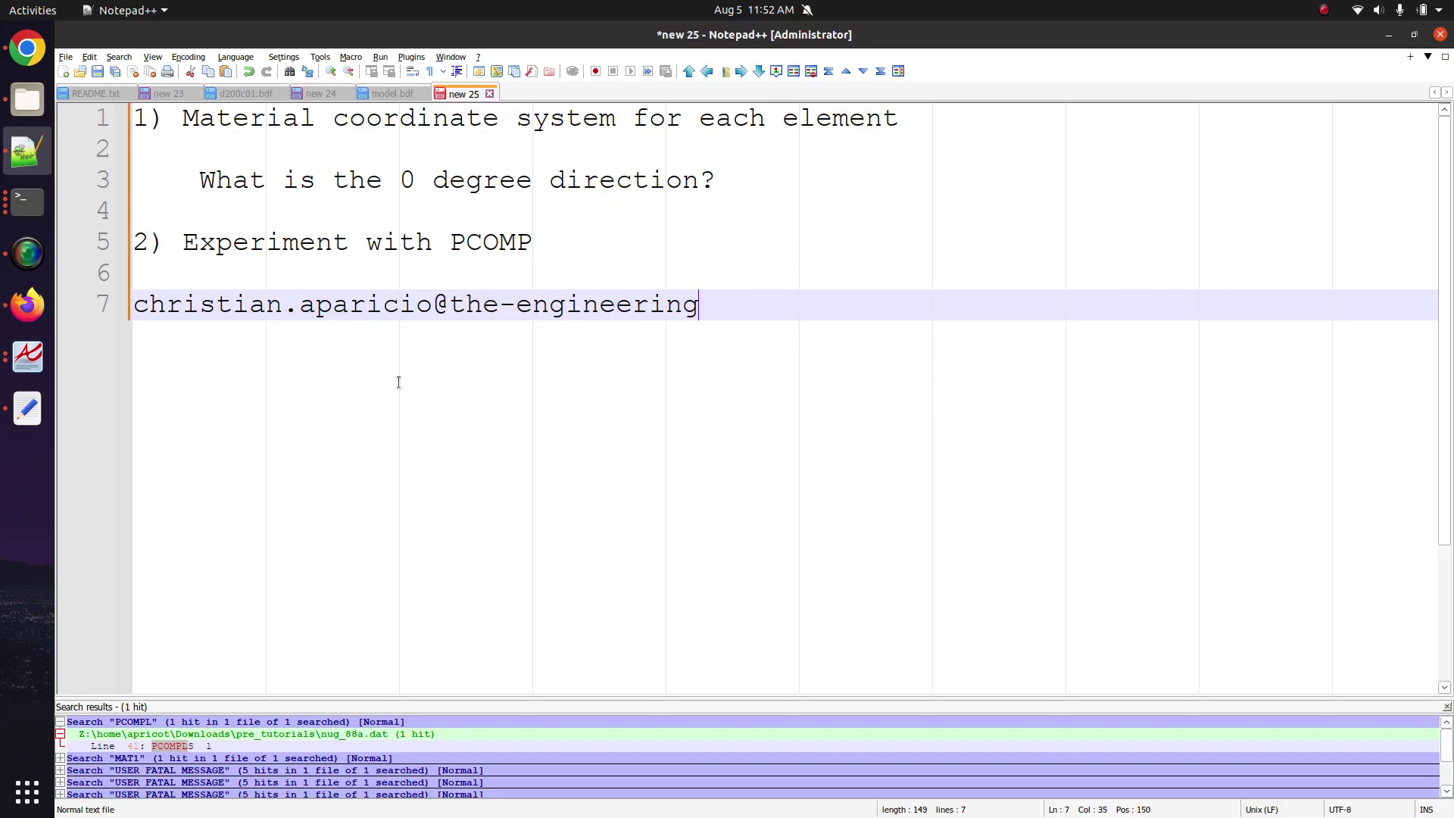
key(Return)
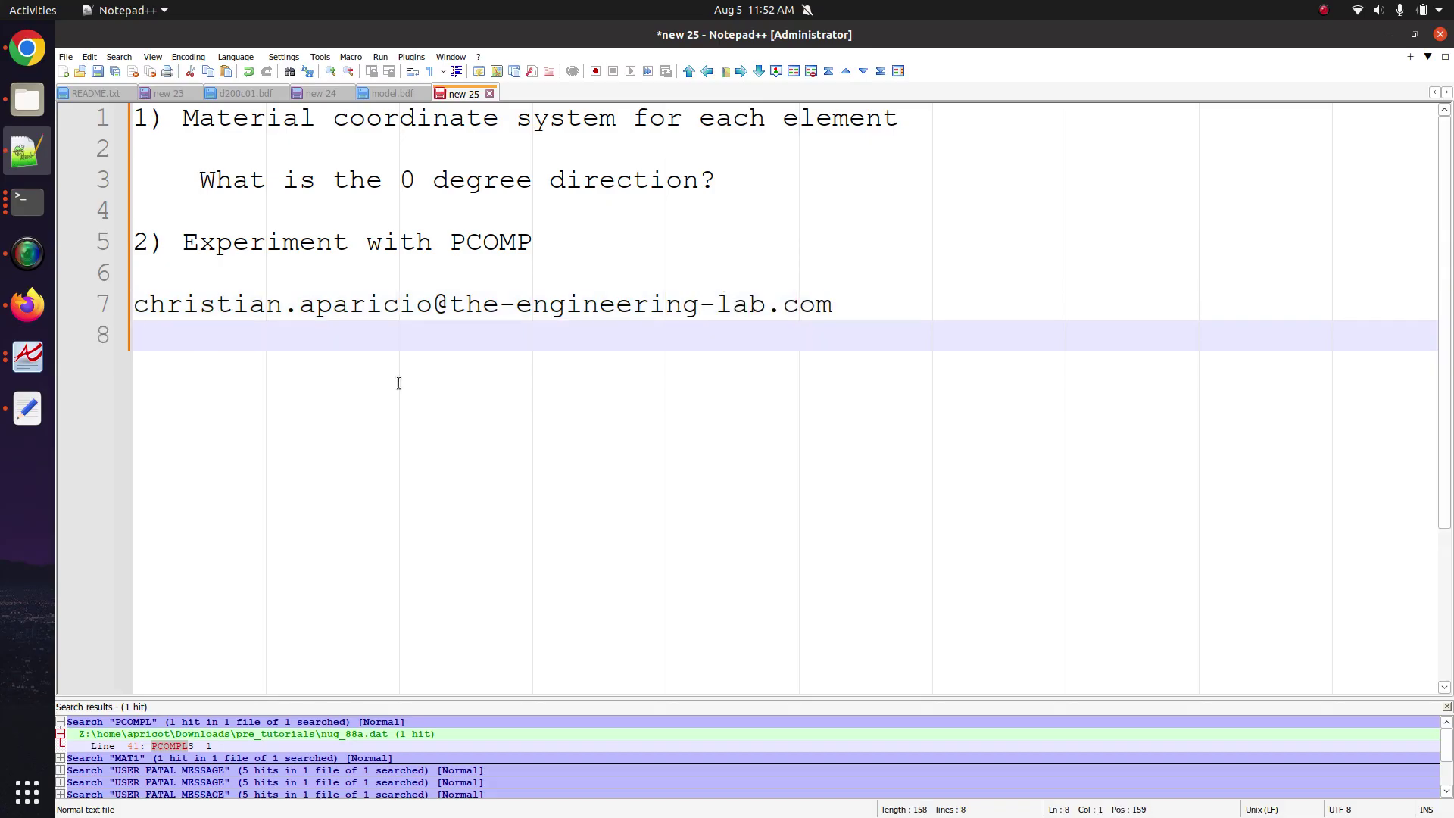
click(27, 254)
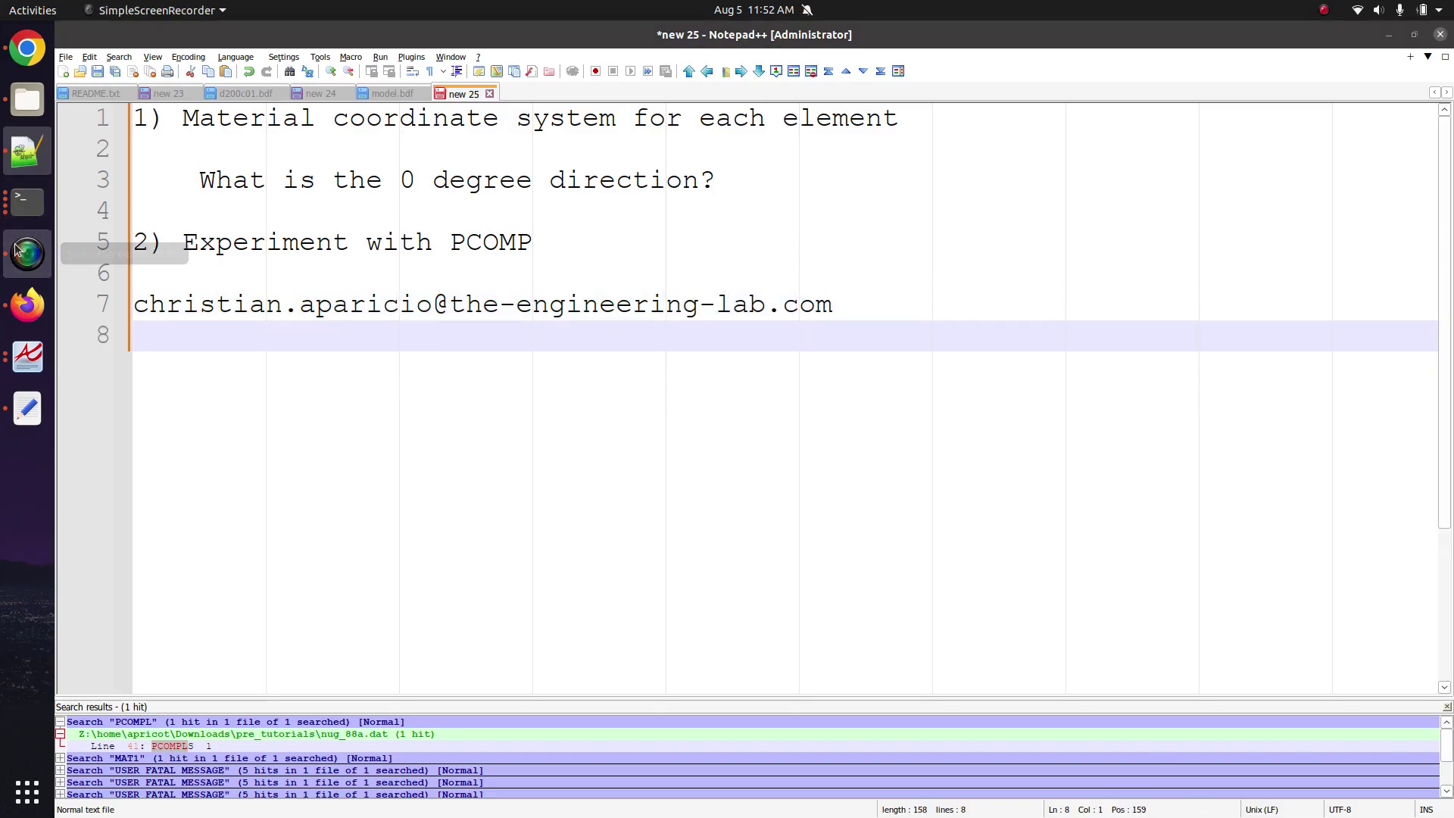